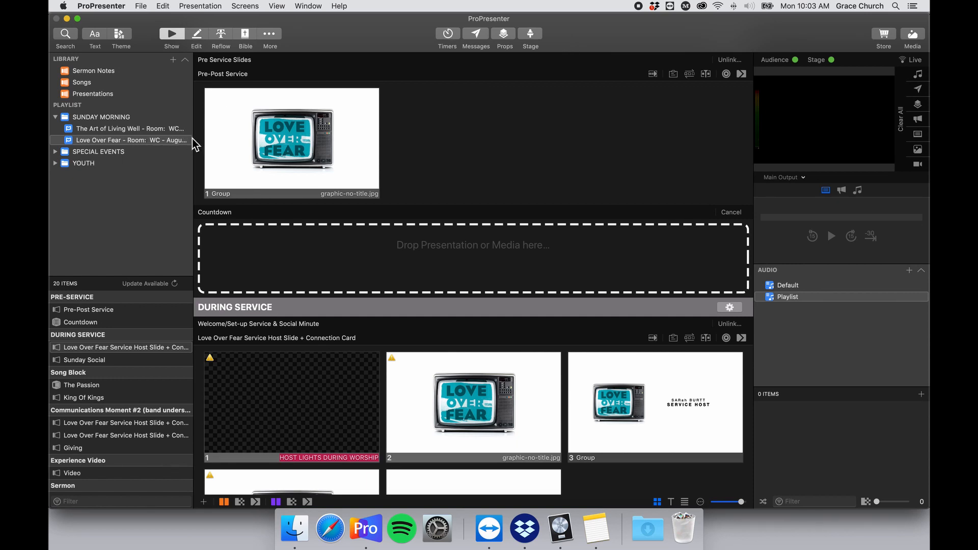
Widen the Library/Playlist sidebar so 'Love Over Fear – Room: WC – August 30, 2020' reads in full.
drag(197, 141, 298, 139)
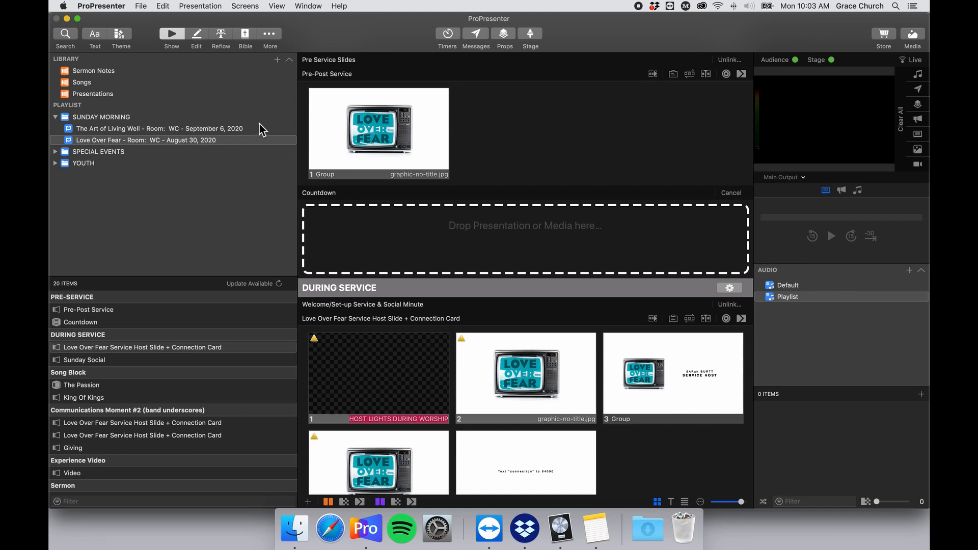
click(277, 60)
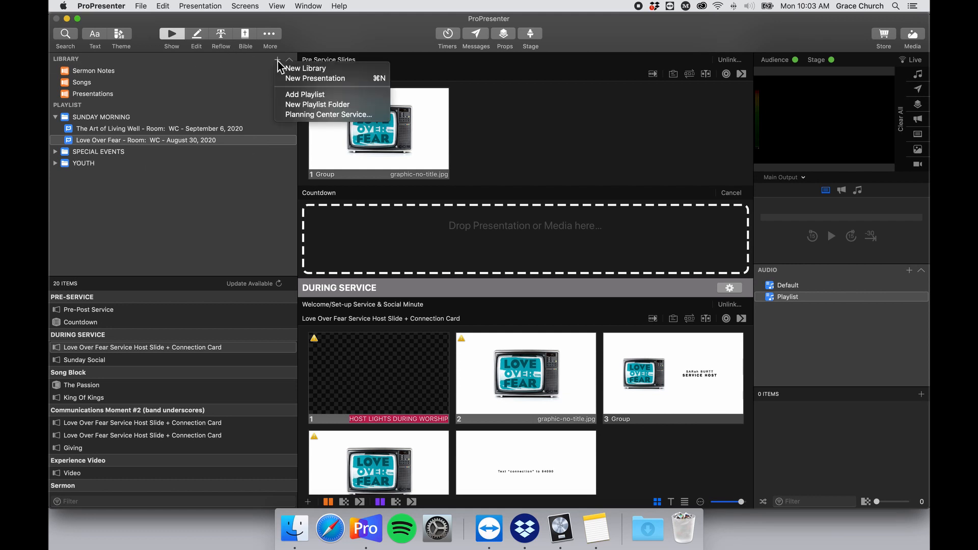
click(353, 116)
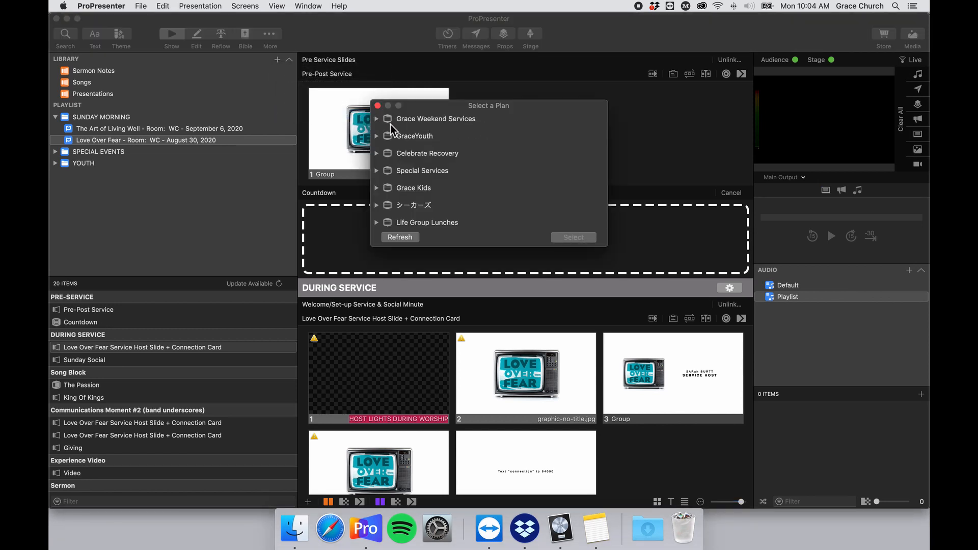
click(377, 120)
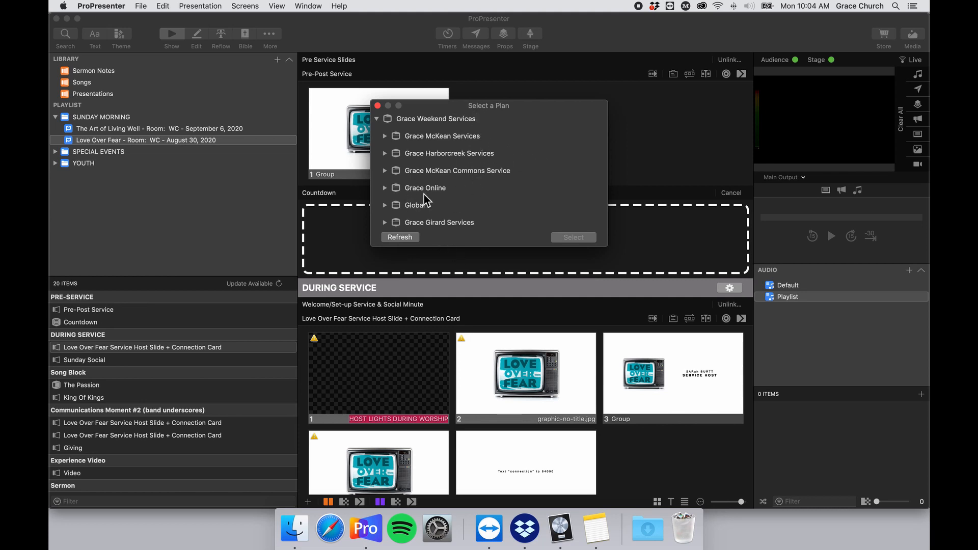
scroll(485, 205, down, 3)
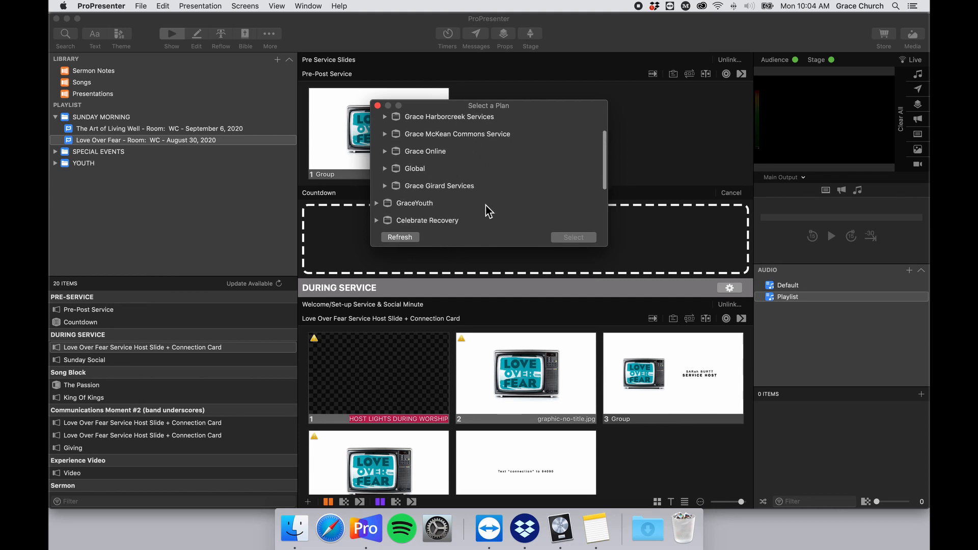
scroll(485, 206, up, 3)
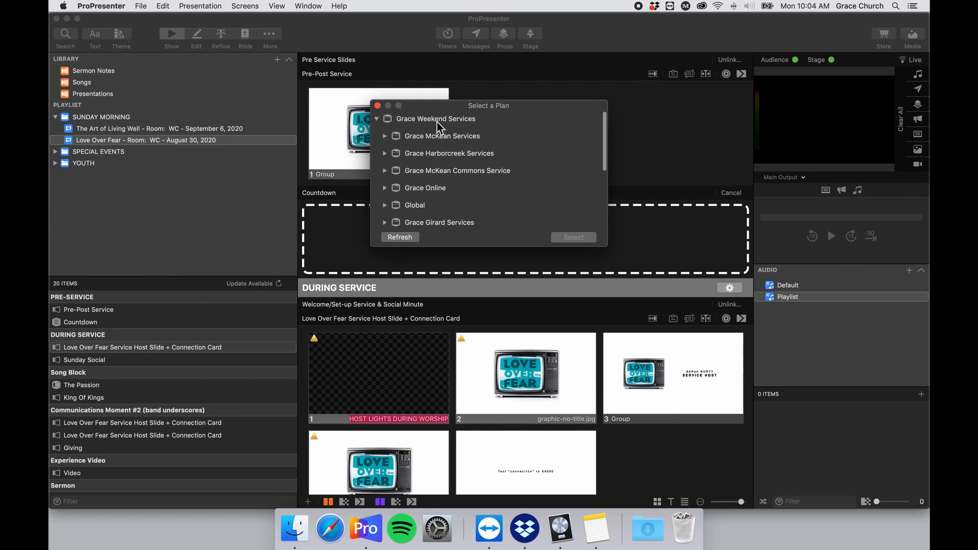
click(385, 137)
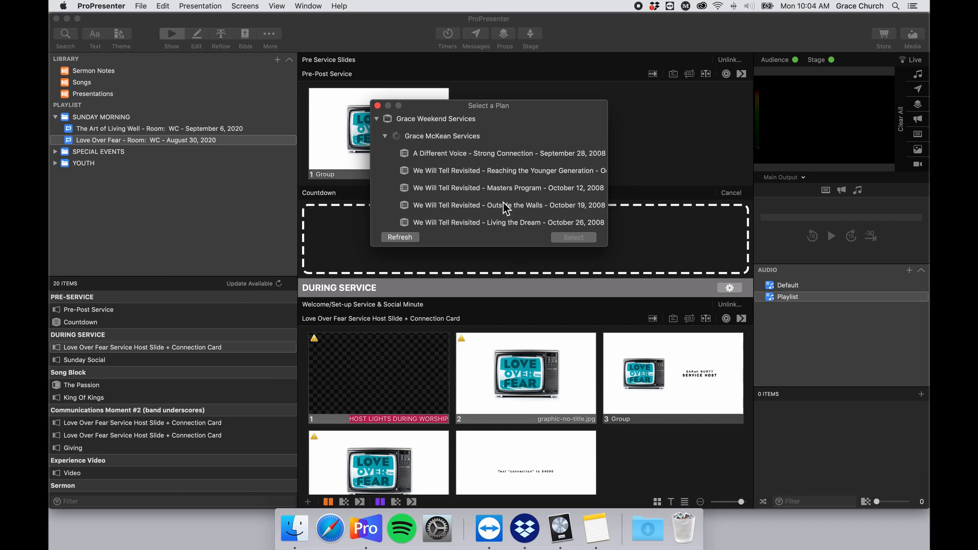
scroll(503, 203, down, 3)
scroll(496, 204, up, 4)
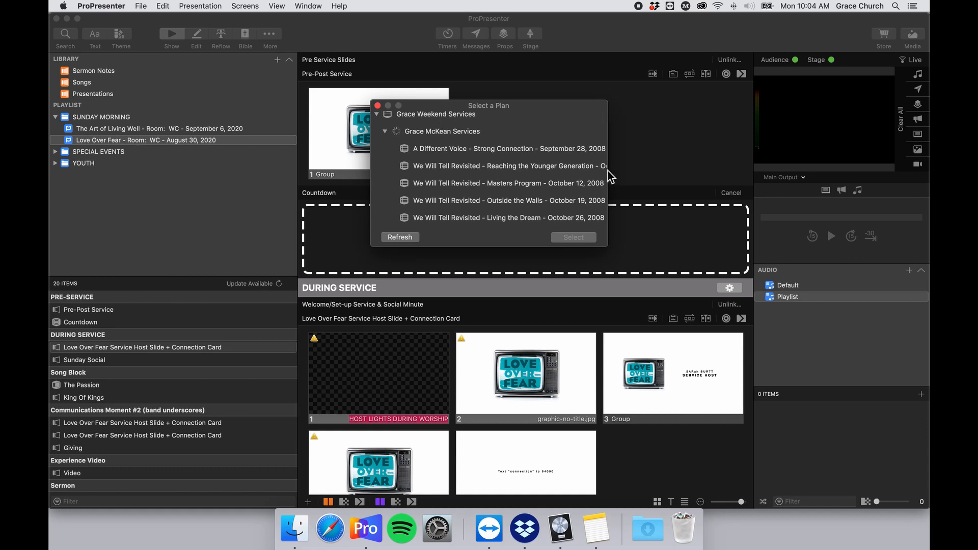
click(377, 105)
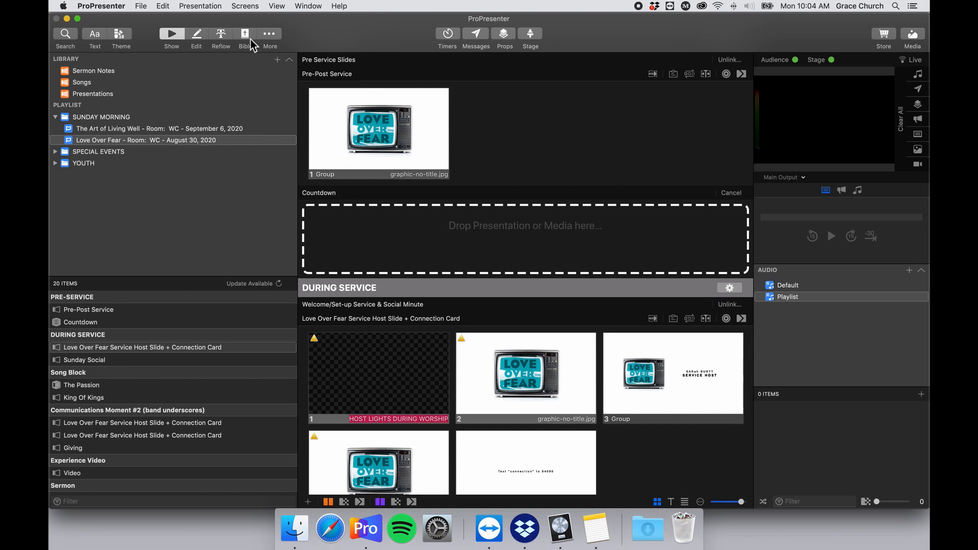
Browse the Sunday Morning, Youth and Special Events playlist folders.
click(102, 117)
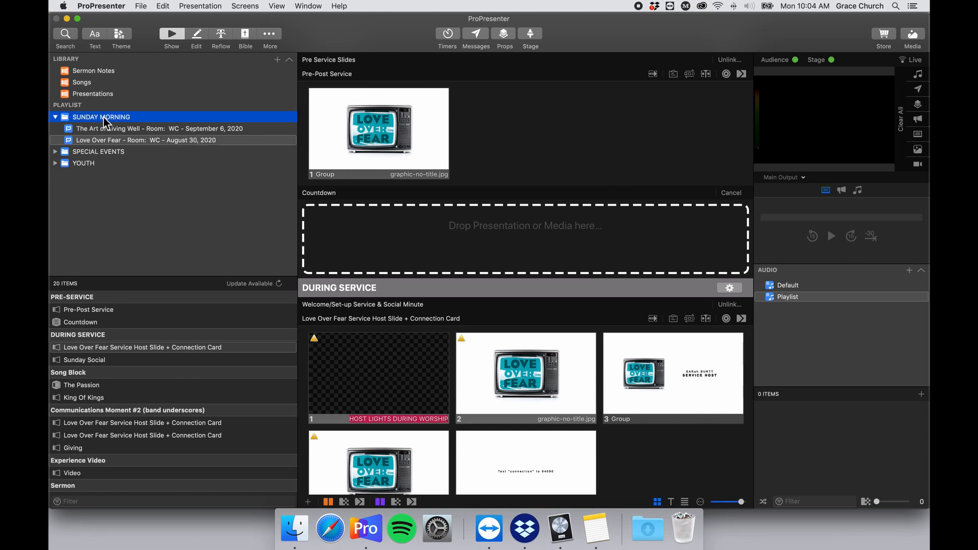
click(279, 59)
click(232, 97)
click(211, 161)
click(56, 154)
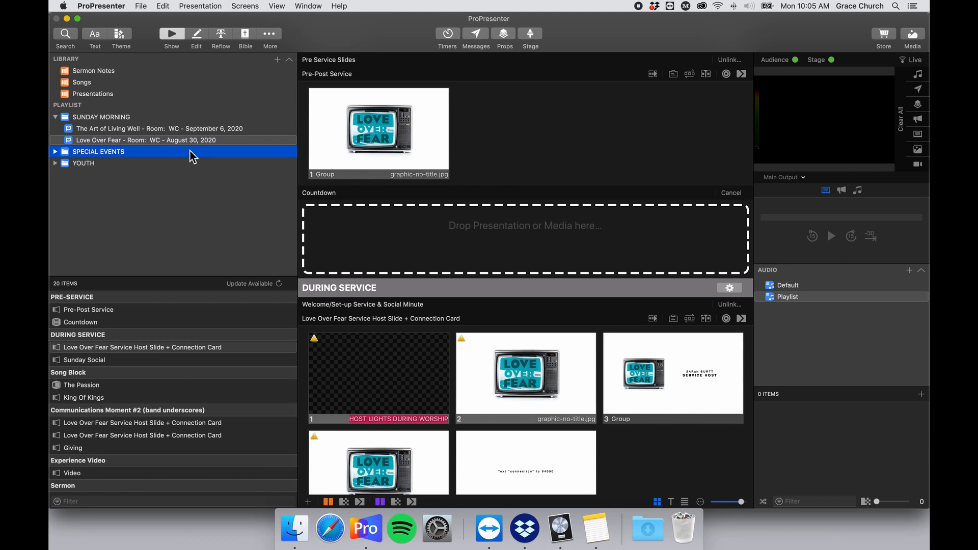
click(102, 165)
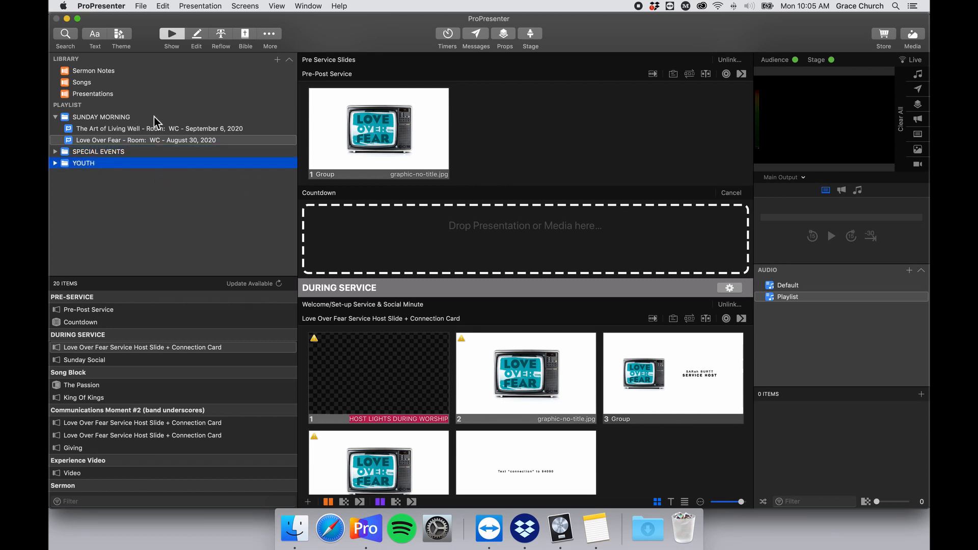
Create a new library named 'Youth'.
click(277, 60)
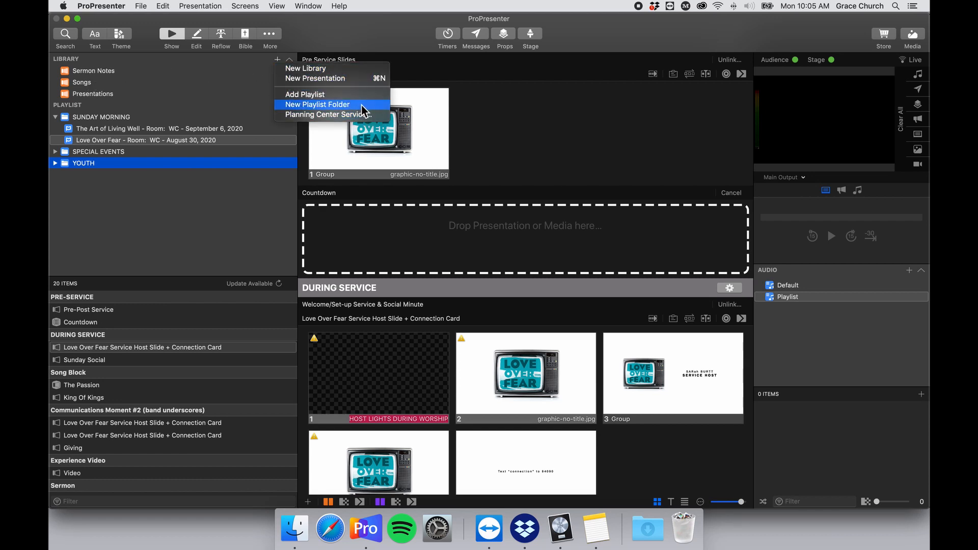
click(369, 69)
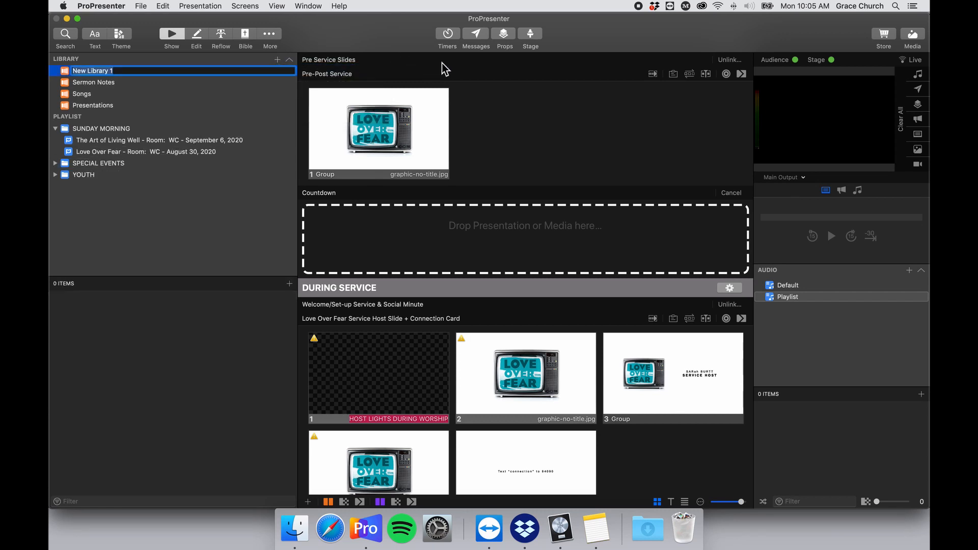
text(Youth)
key(BackSpace)
text(th)
key(Return)
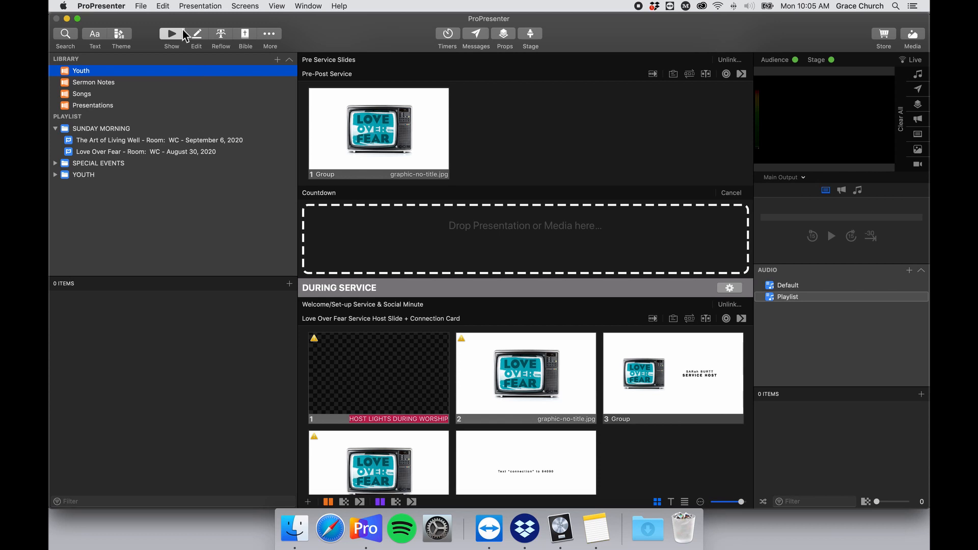
click(115, 86)
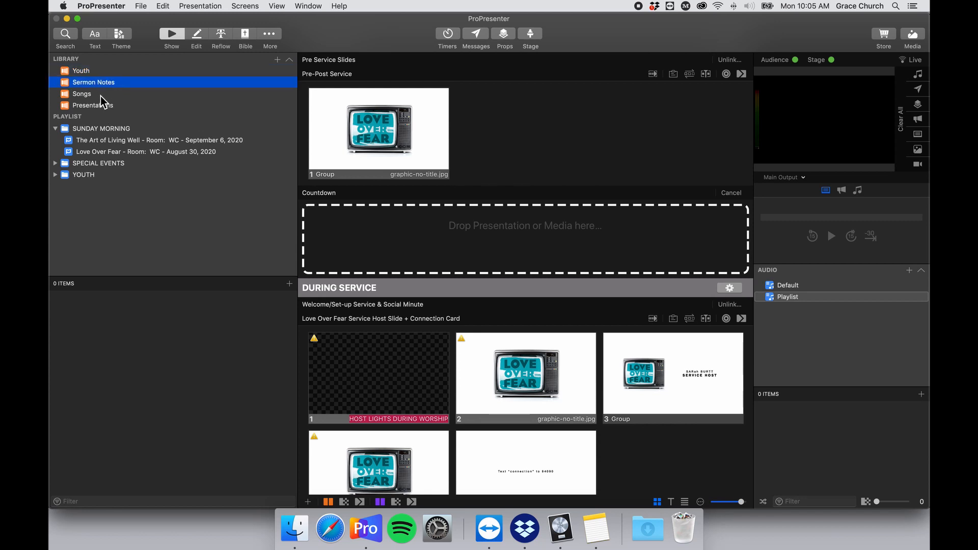
click(117, 94)
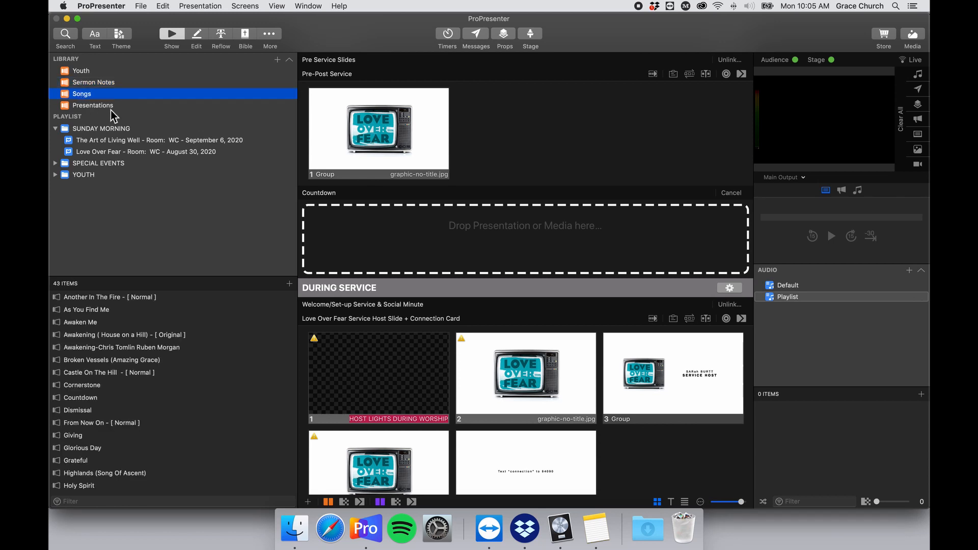
click(102, 107)
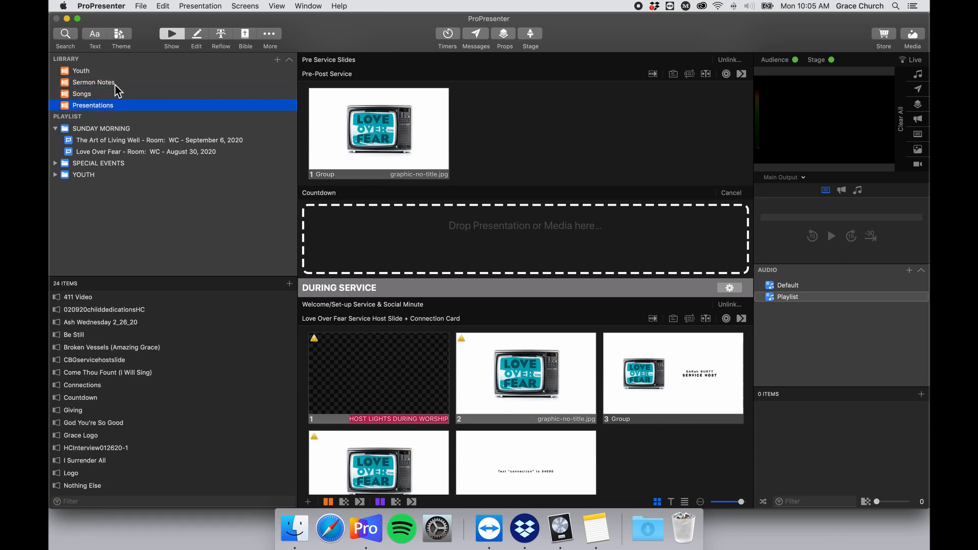
click(112, 85)
click(107, 94)
click(115, 104)
click(125, 95)
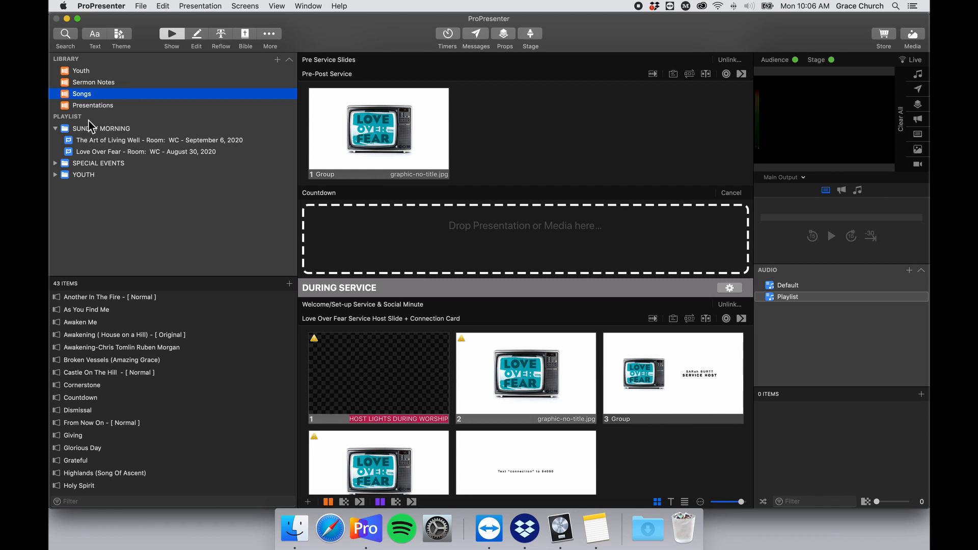
click(99, 105)
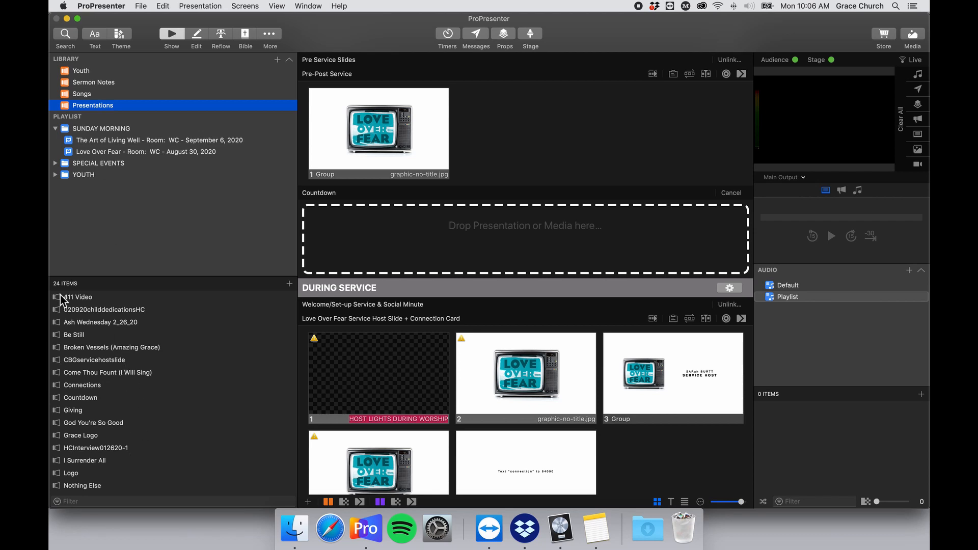
scroll(136, 439, up, 5)
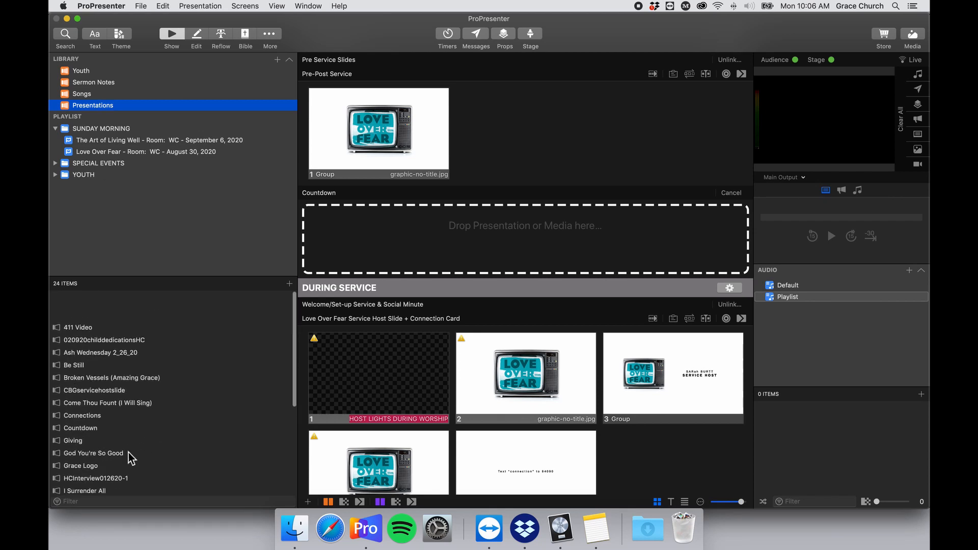
click(104, 84)
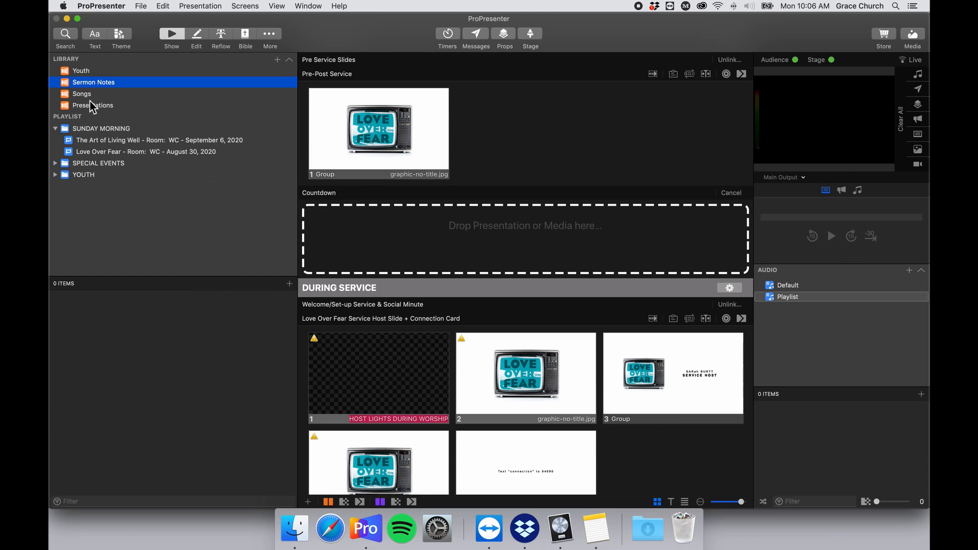
click(196, 152)
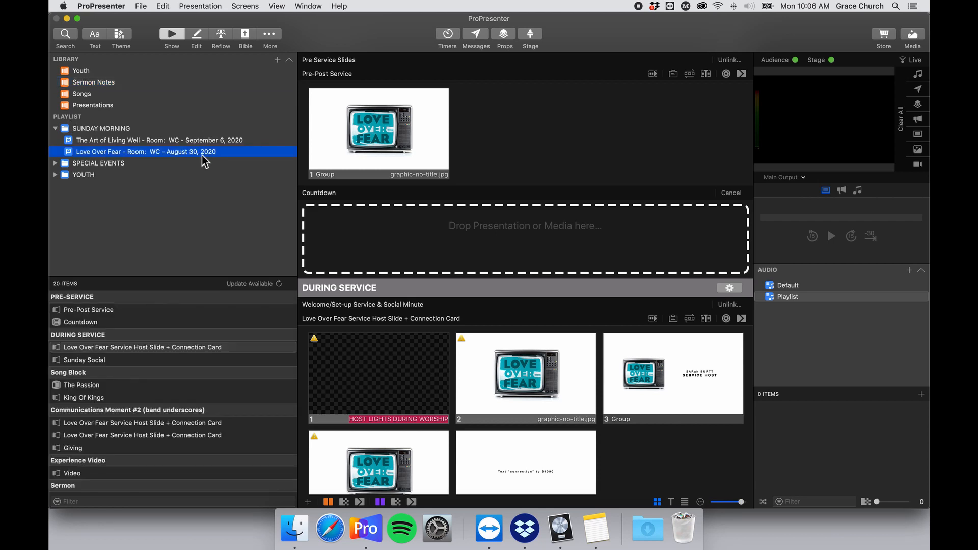
scroll(166, 371, down, 2)
scroll(169, 367, up, 2)
scroll(127, 355, down, 3)
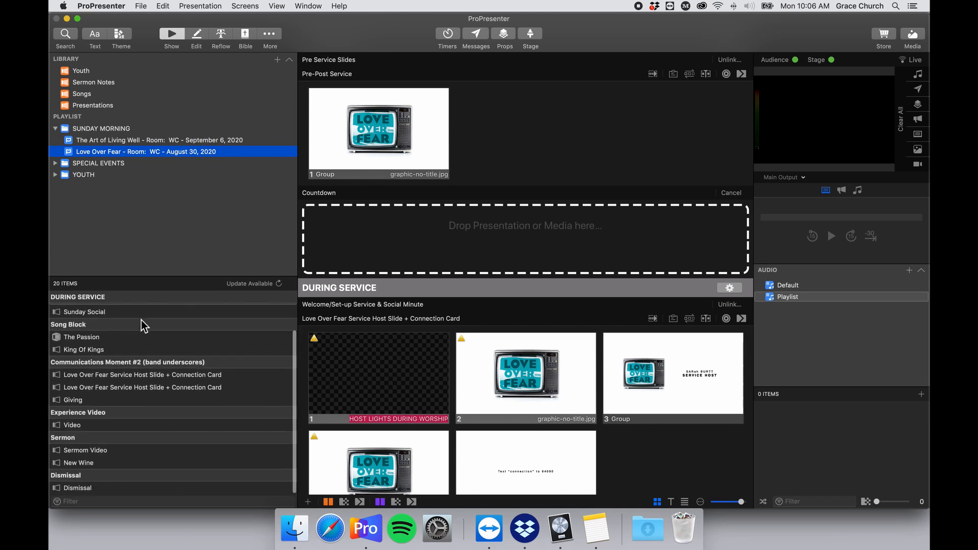
scroll(116, 453, up, 3)
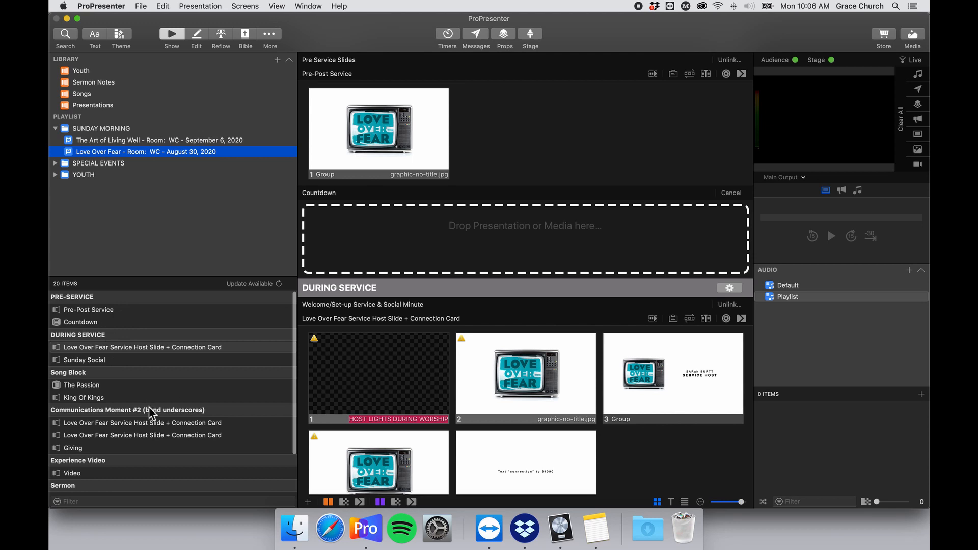
scroll(138, 377, down, 3)
scroll(110, 321, up, 3)
scroll(168, 336, down, 3)
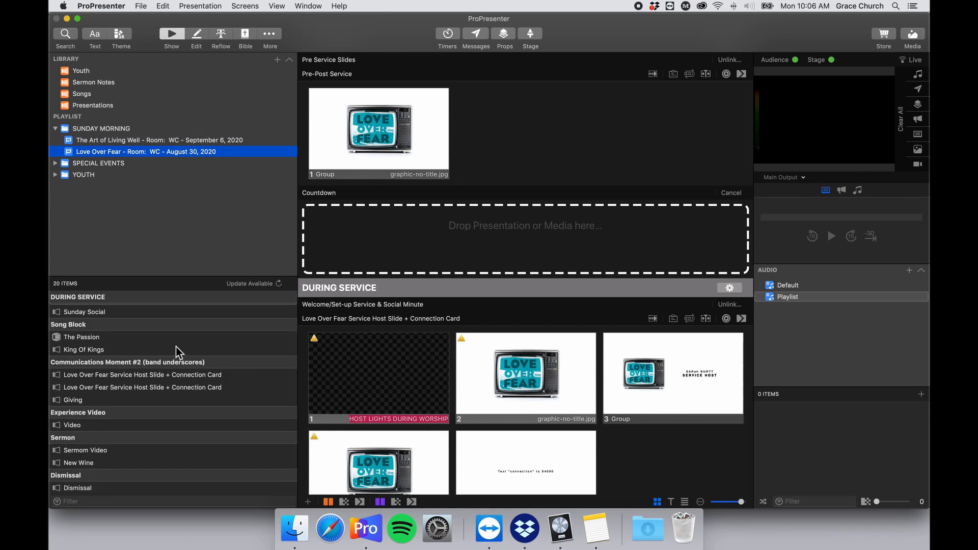
scroll(176, 349, down, 2)
scroll(180, 359, down, 2)
scroll(182, 351, up, 3)
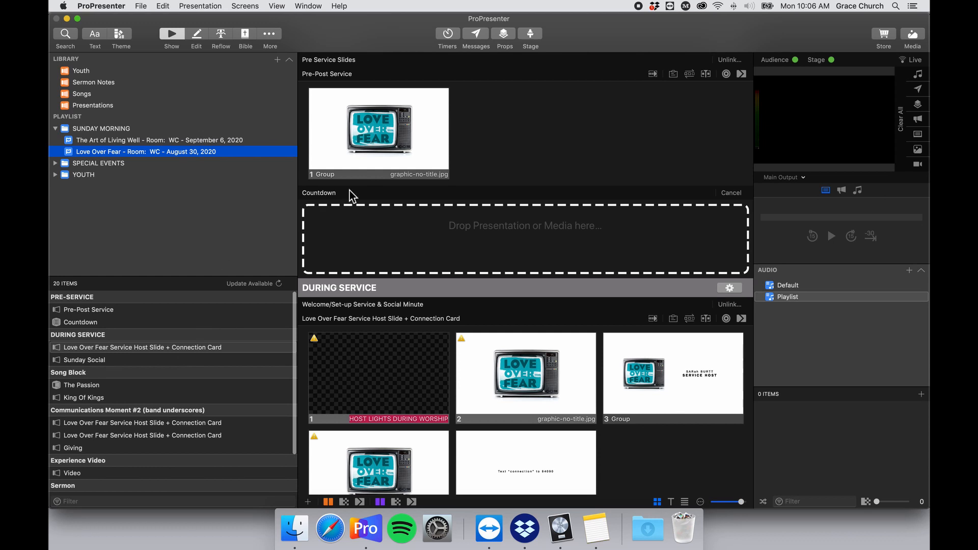
scroll(508, 255, down, 15)
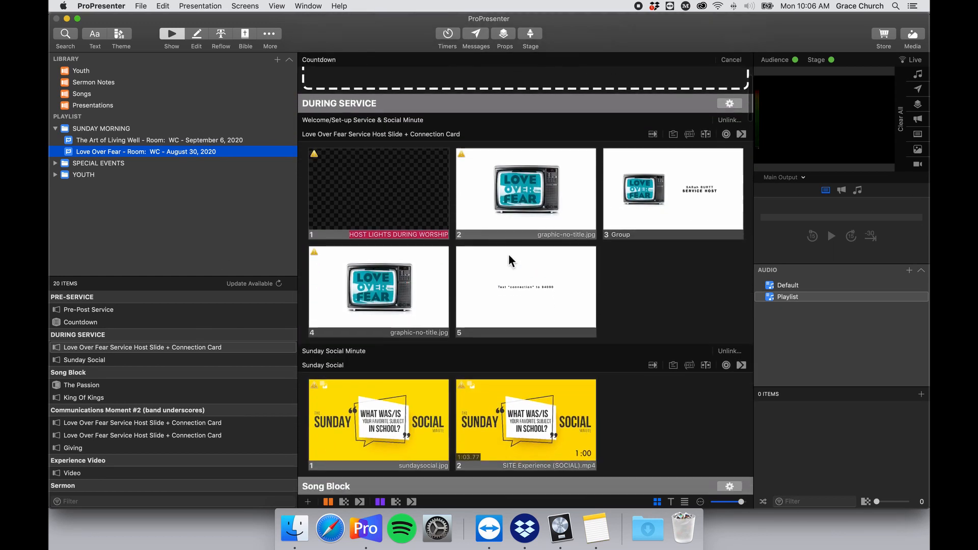
scroll(510, 258, up, 3)
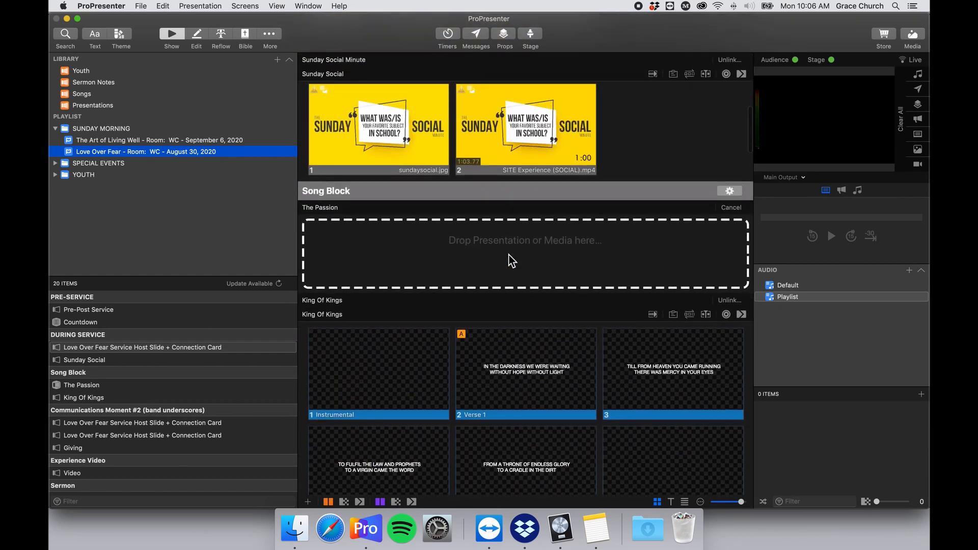
scroll(509, 258, down, 10)
scroll(439, 243, down, 12)
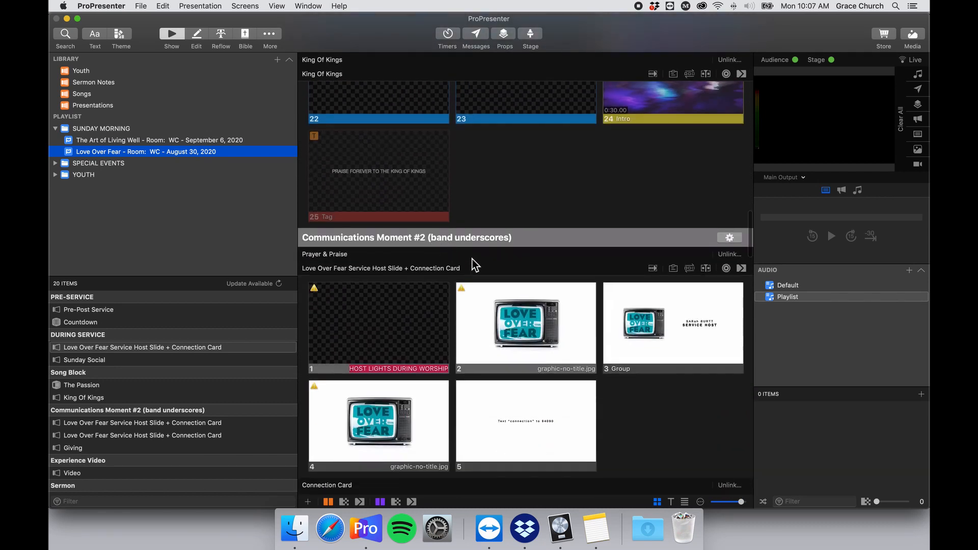
scroll(472, 258, down, 5)
scroll(511, 183, down, 8)
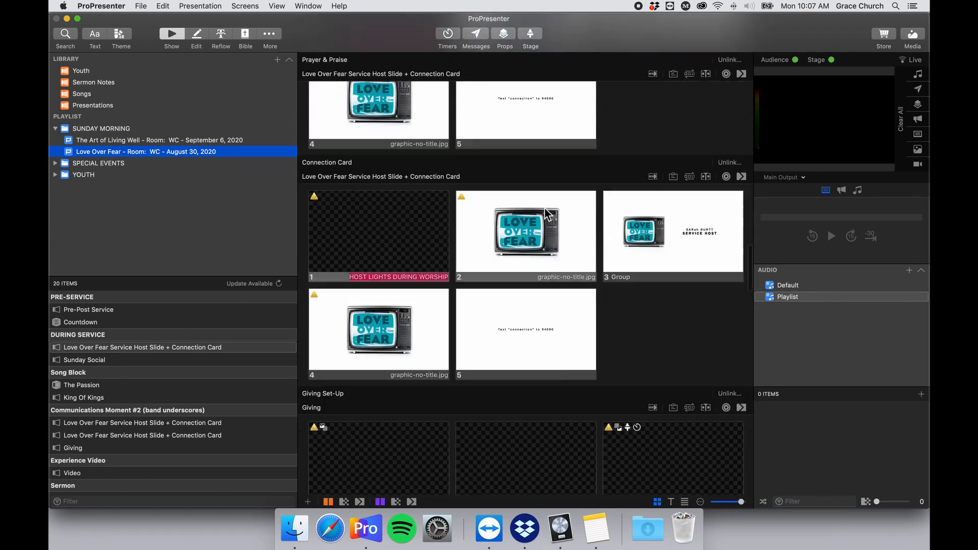
scroll(475, 221, down, 8)
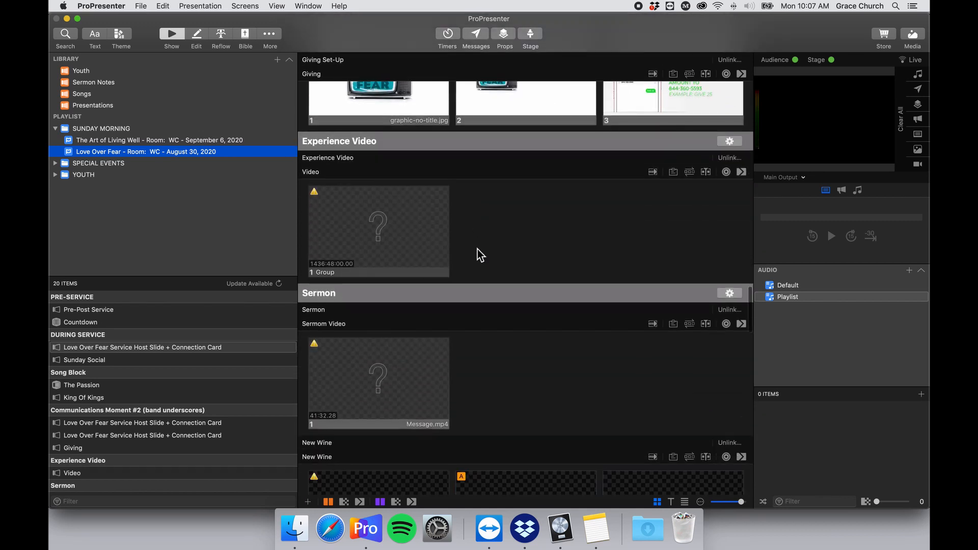
scroll(481, 276, down, 10)
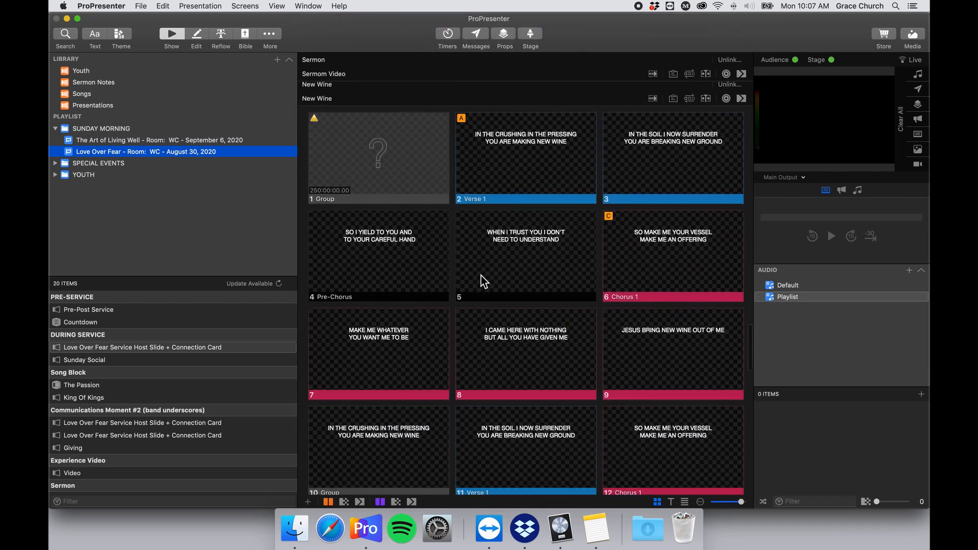
scroll(481, 276, down, 5)
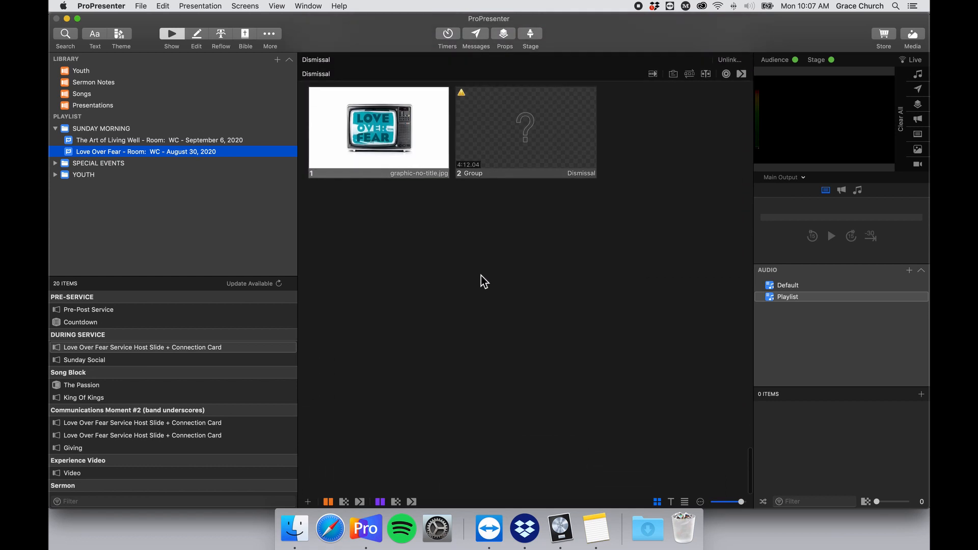
scroll(481, 276, up, 5)
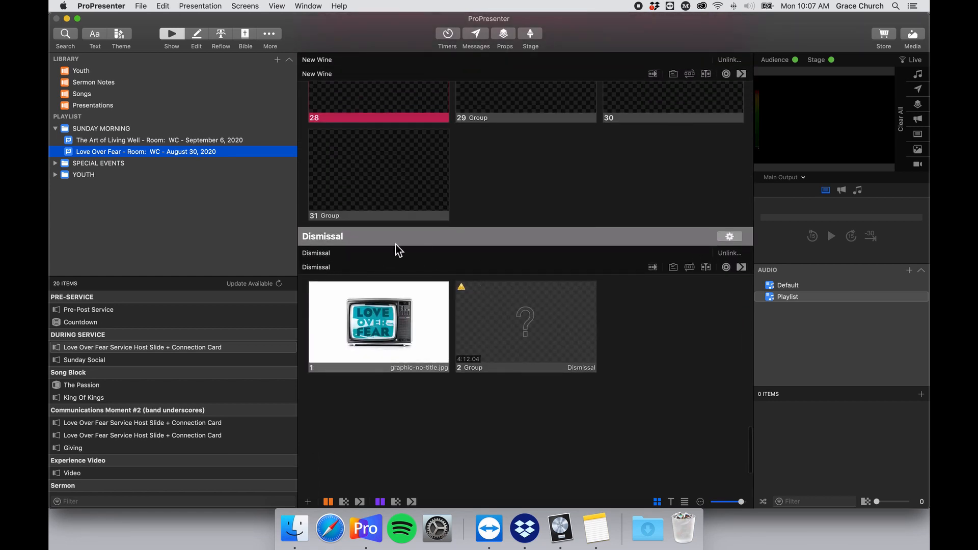
scroll(428, 247, up, 1)
scroll(367, 254, up, 20)
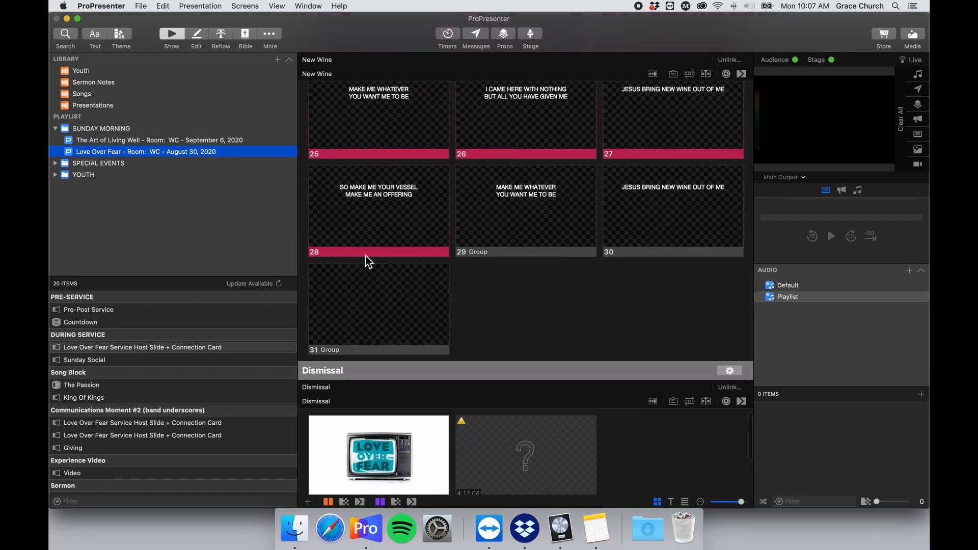
scroll(370, 253, up, 10)
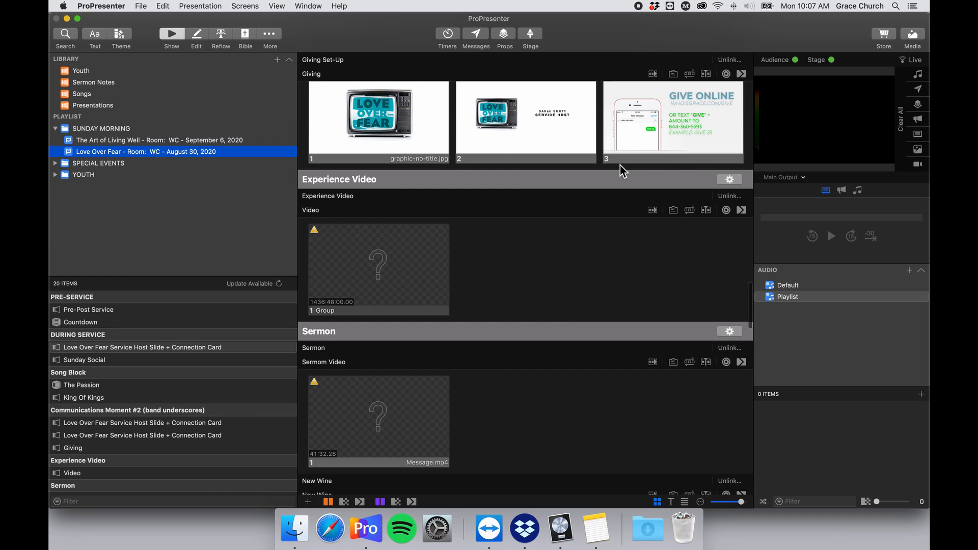
Set the Experience Video section colour to a bright green.
click(729, 183)
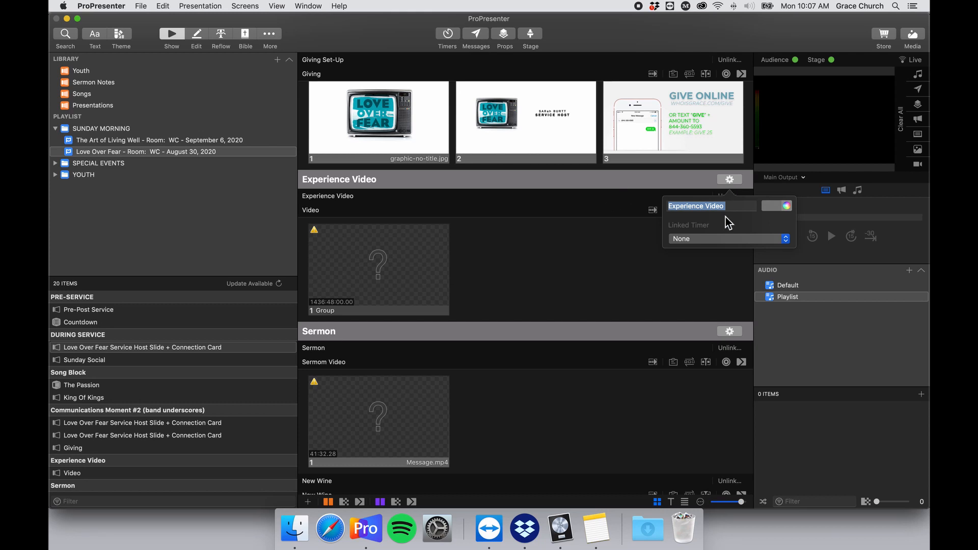
click(646, 196)
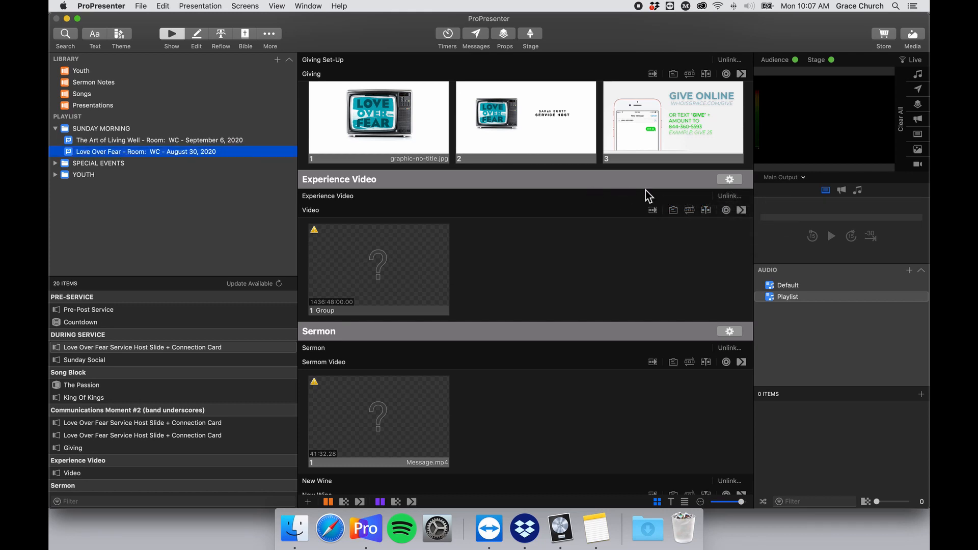
click(729, 180)
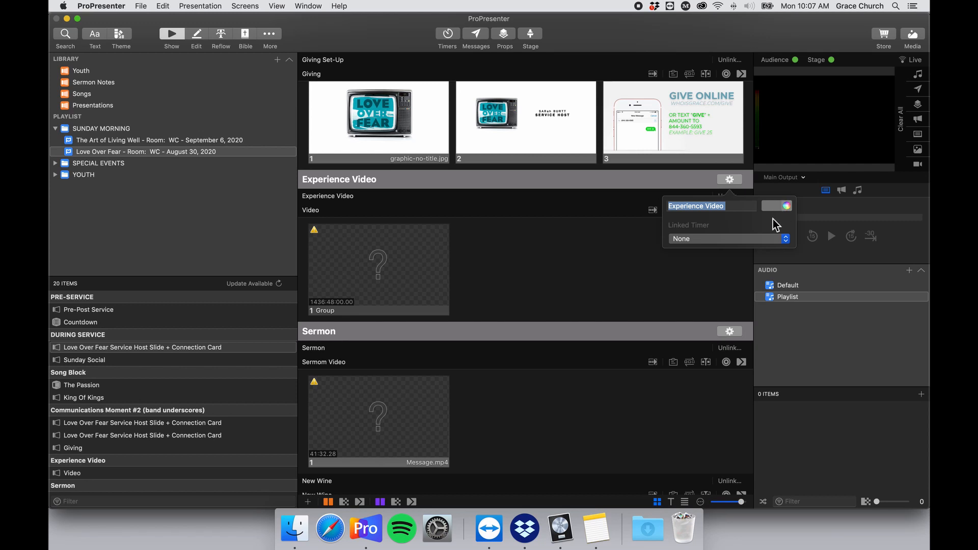
click(787, 206)
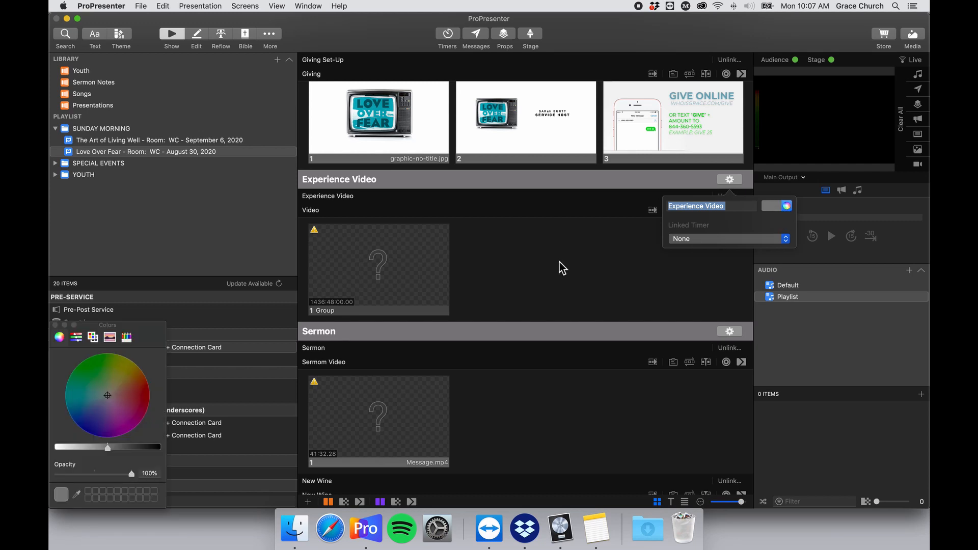
click(79, 365)
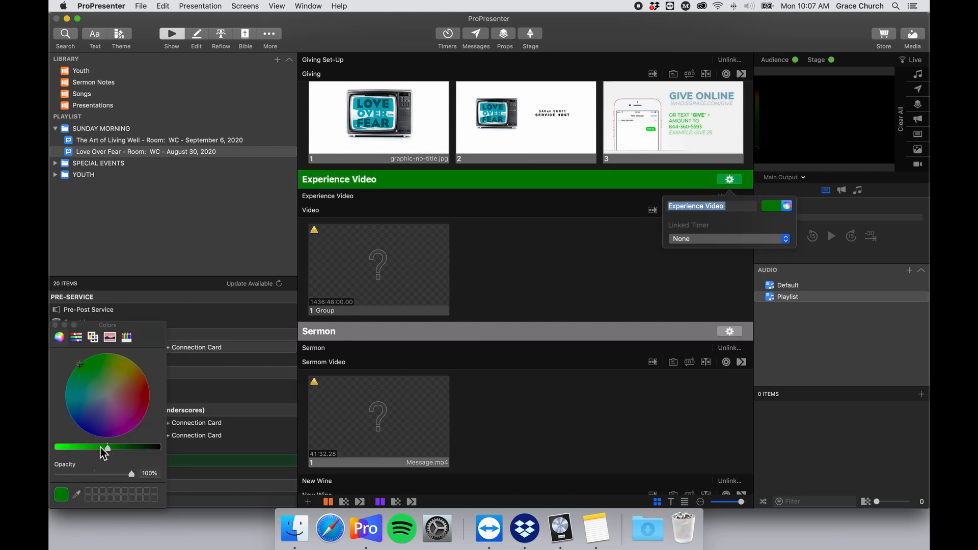
drag(102, 447, 54, 449)
click(55, 325)
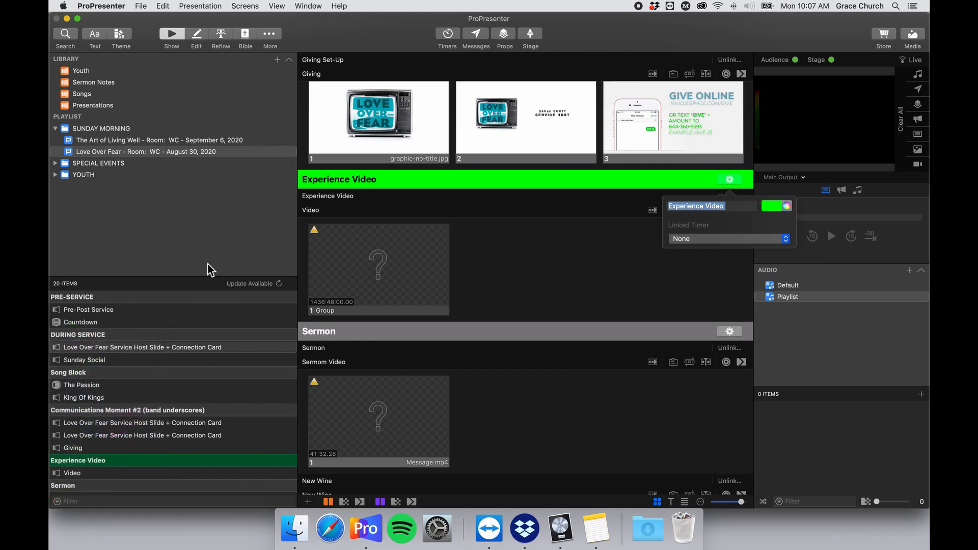
Keep the section's linked timer at None and close its settings.
click(695, 240)
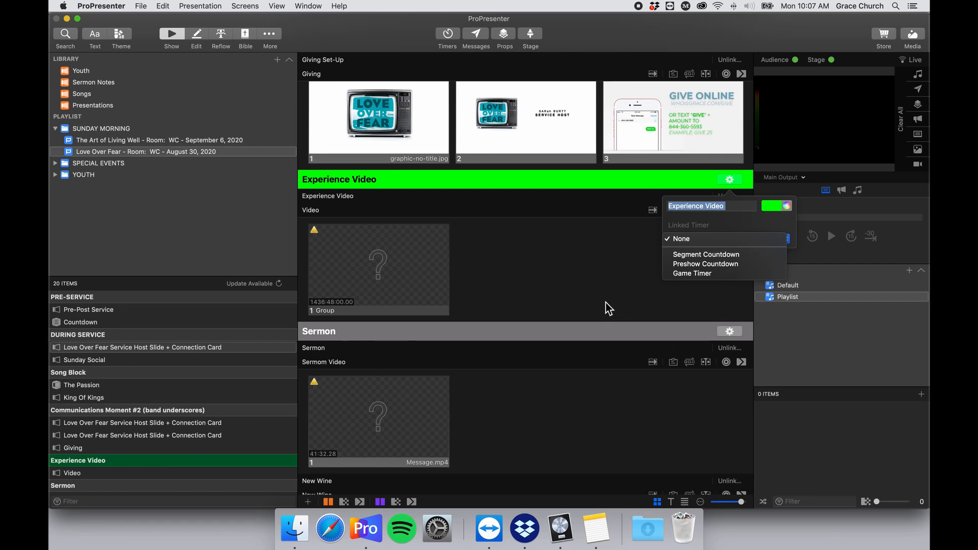
click(613, 268)
click(613, 268)
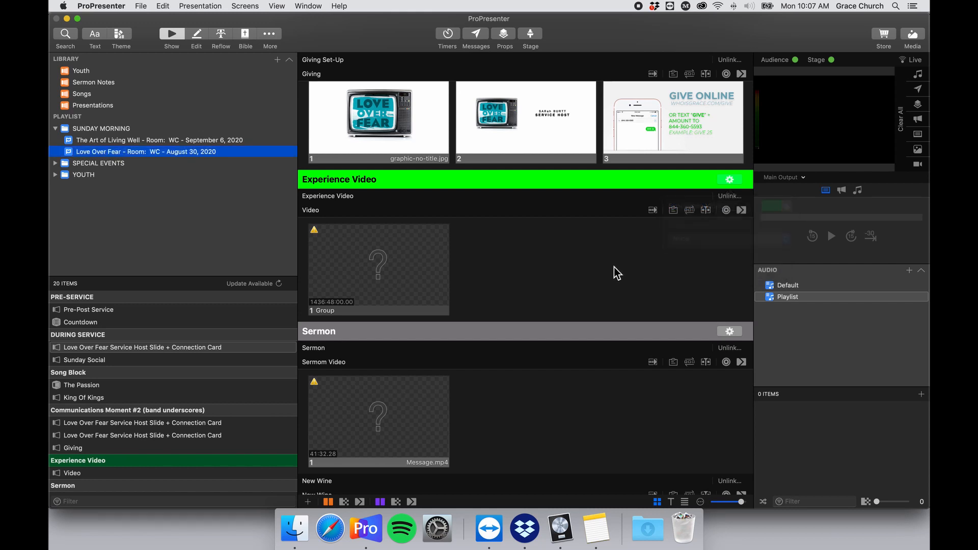
scroll(615, 241, down, 3)
scroll(618, 240, up, 14)
scroll(601, 252, up, 15)
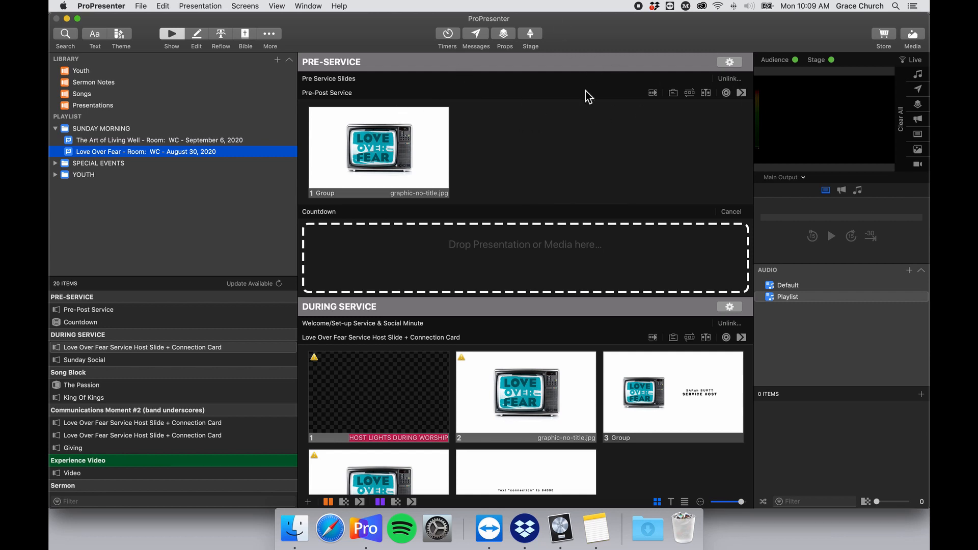
Unlink the presentation from Pre Service Slides and bring up the library search panel.
click(729, 80)
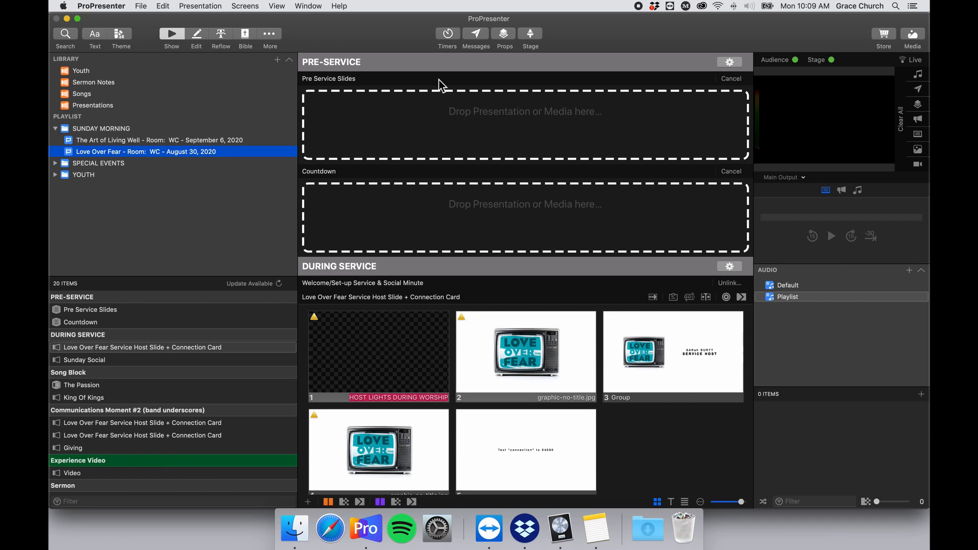
key(super+f)
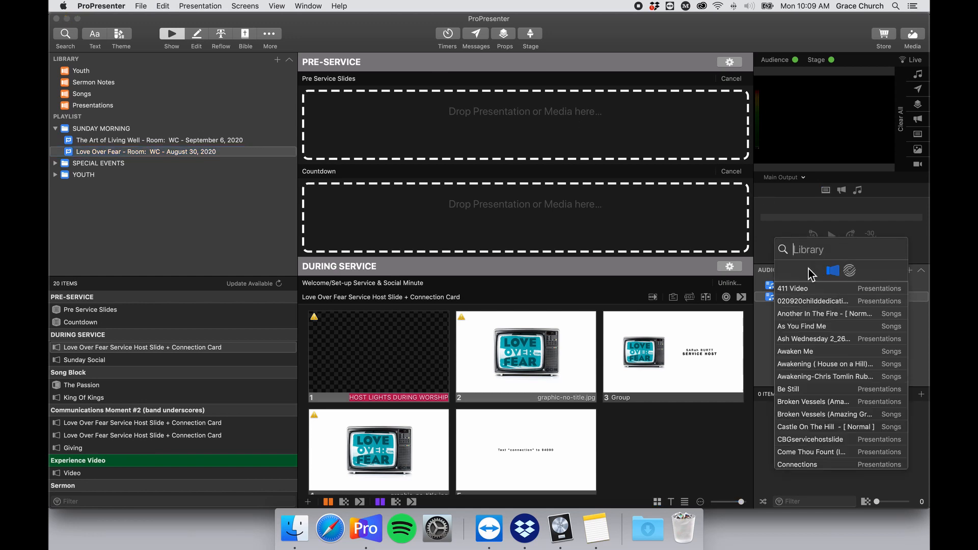
drag(803, 269, 792, 186)
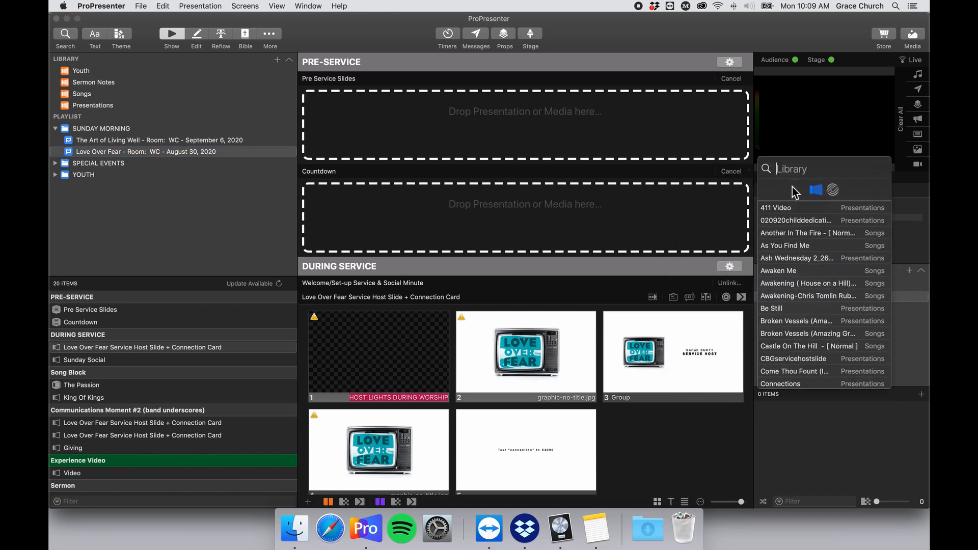
Search 'Pre', drop Pre-Post Service into Pre Service Slides and put its slide live.
click(810, 162)
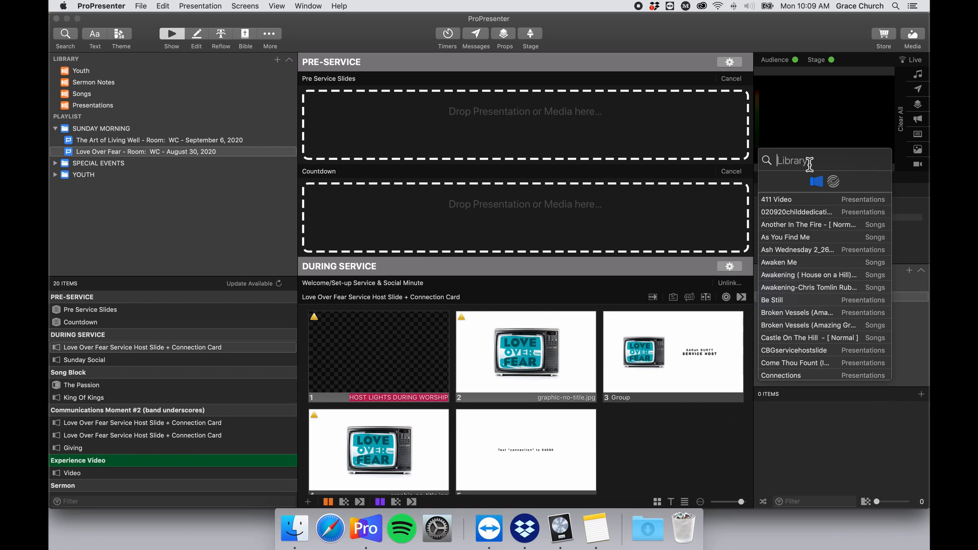
text(Pre)
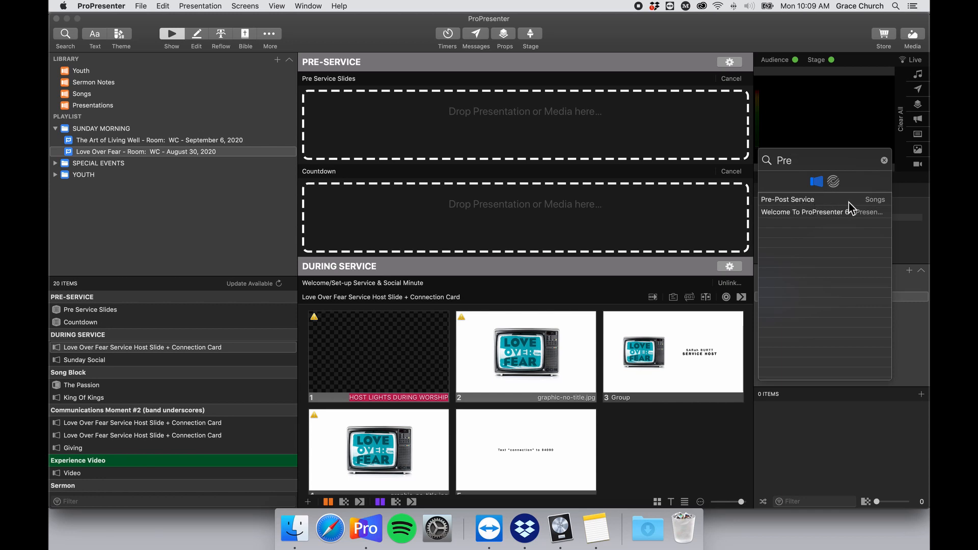
drag(848, 203, 598, 125)
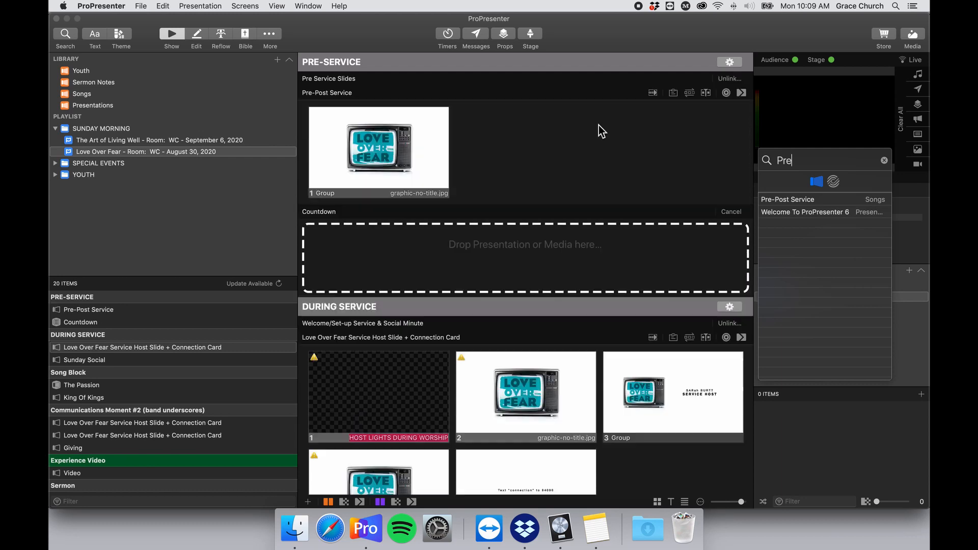
click(427, 144)
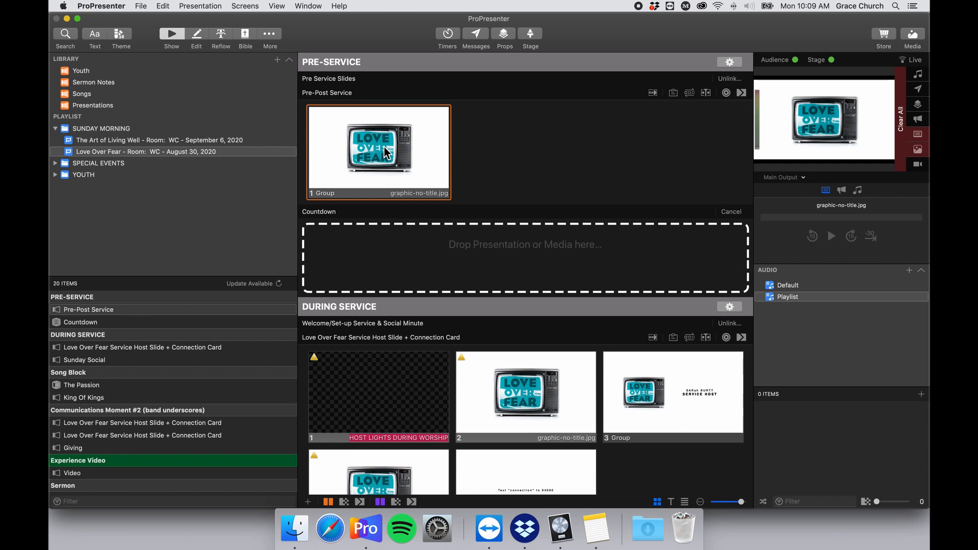
scroll(384, 147, down, 2)
scroll(704, 153, up, 2)
click(797, 179)
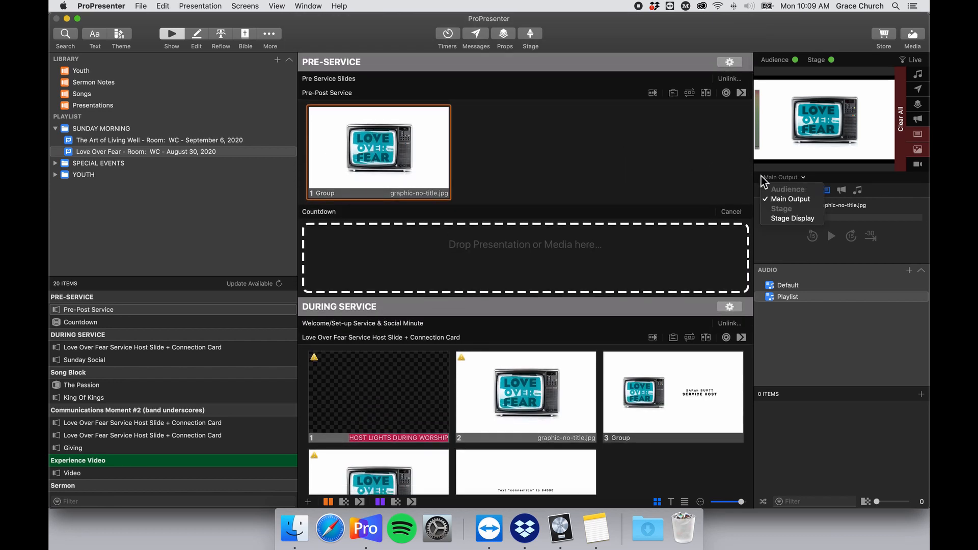
click(806, 219)
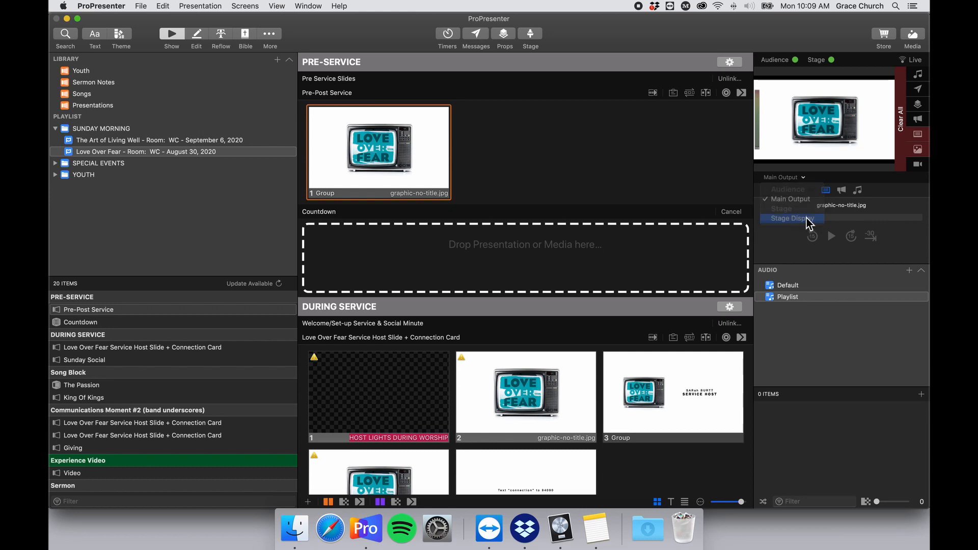
click(797, 178)
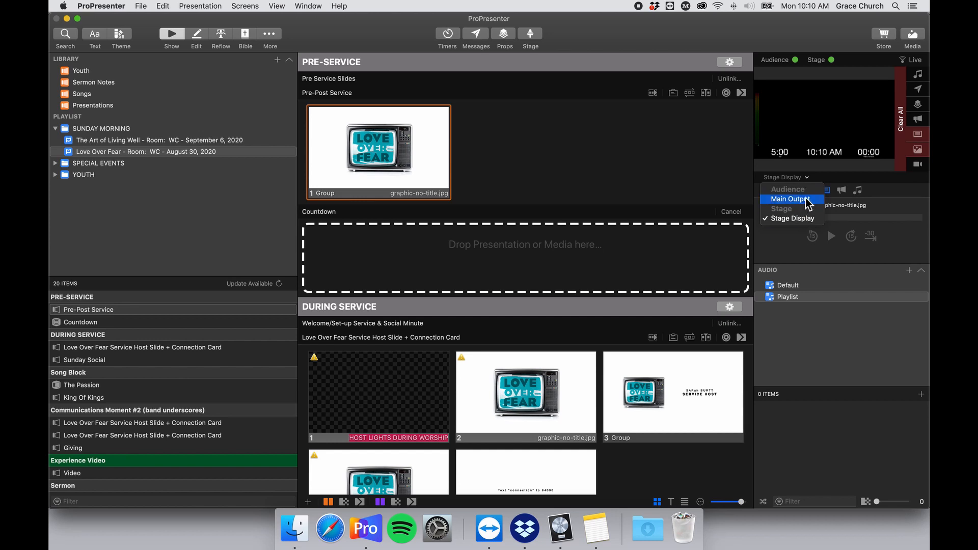
click(806, 199)
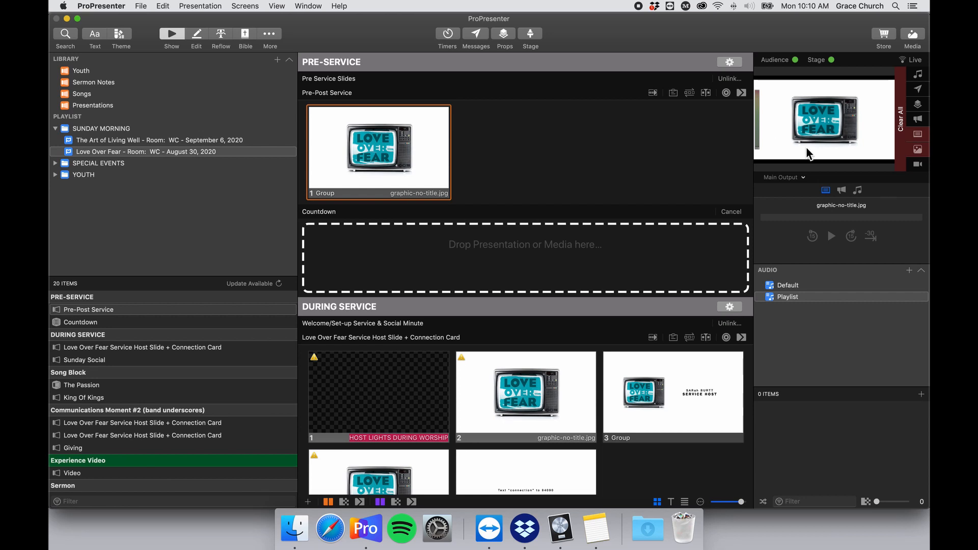
click(801, 178)
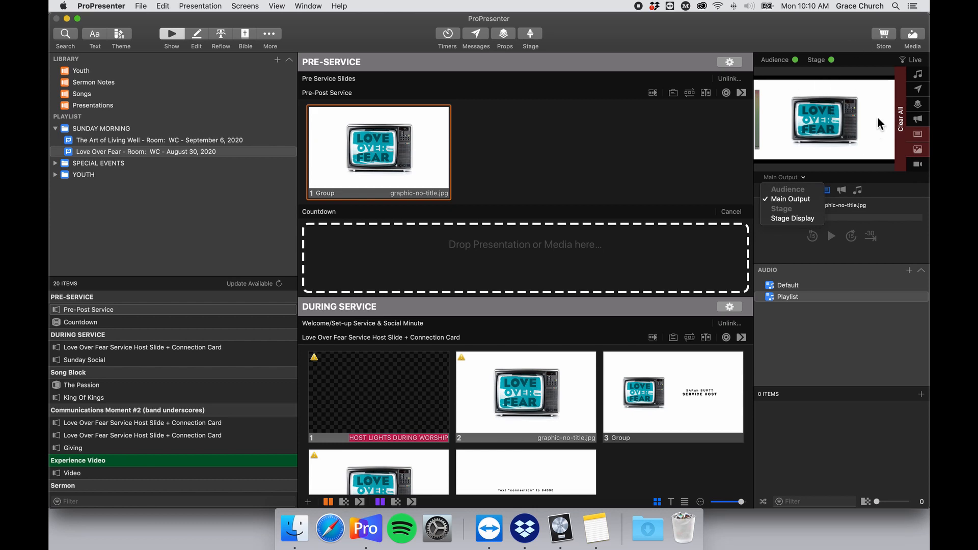
click(754, 32)
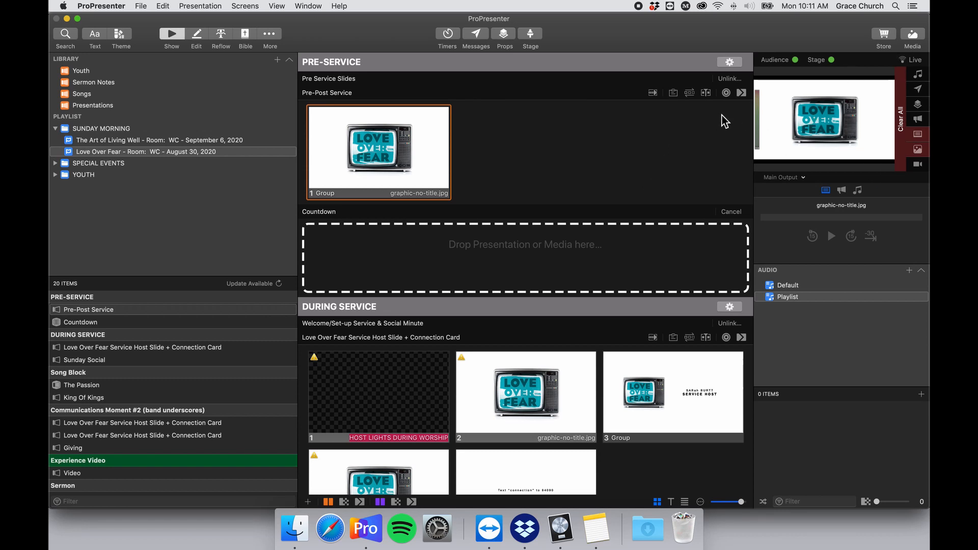
scroll(597, 208, down, 5)
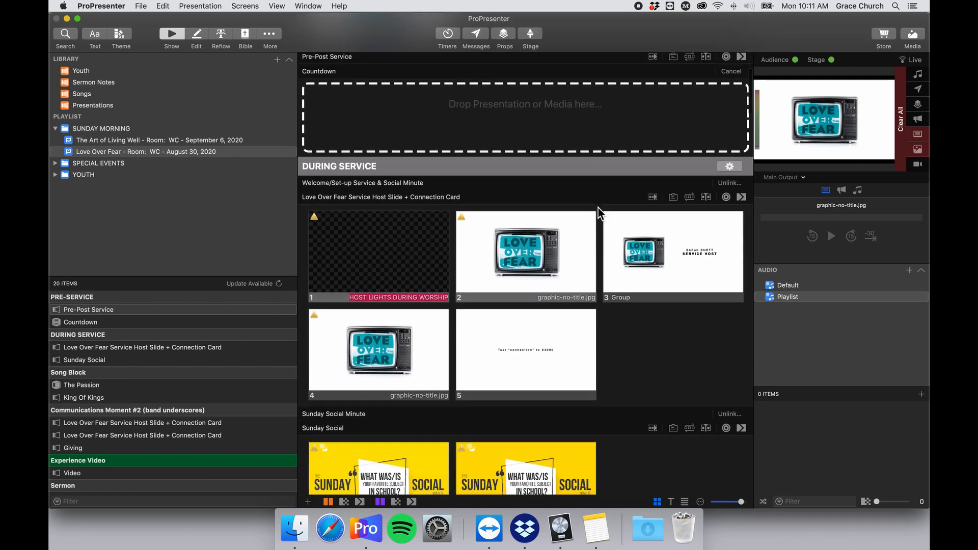
scroll(598, 207, up, 5)
scroll(597, 204, down, 3)
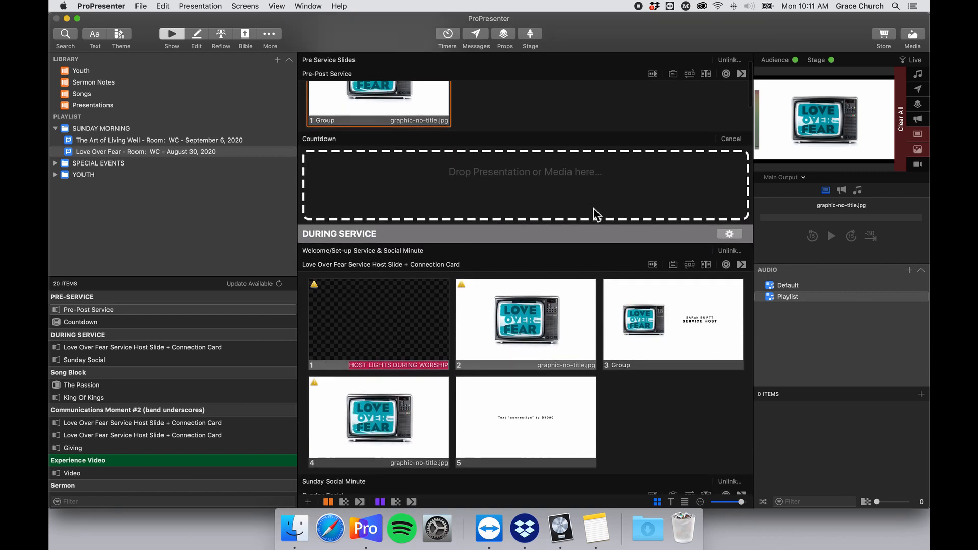
scroll(585, 225, up, 3)
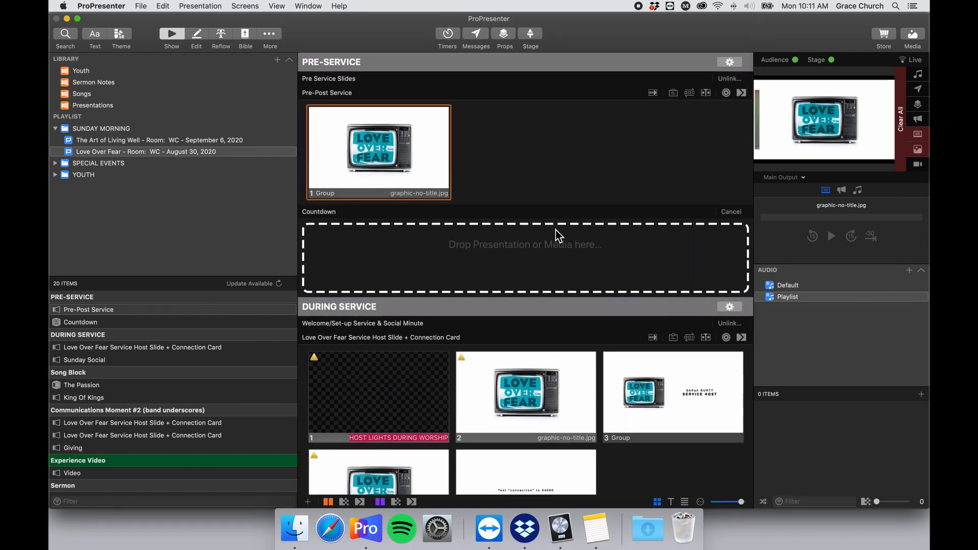
scroll(558, 234, down, 10)
scroll(558, 234, down, 5)
scroll(558, 234, up, 3)
scroll(558, 235, down, 10)
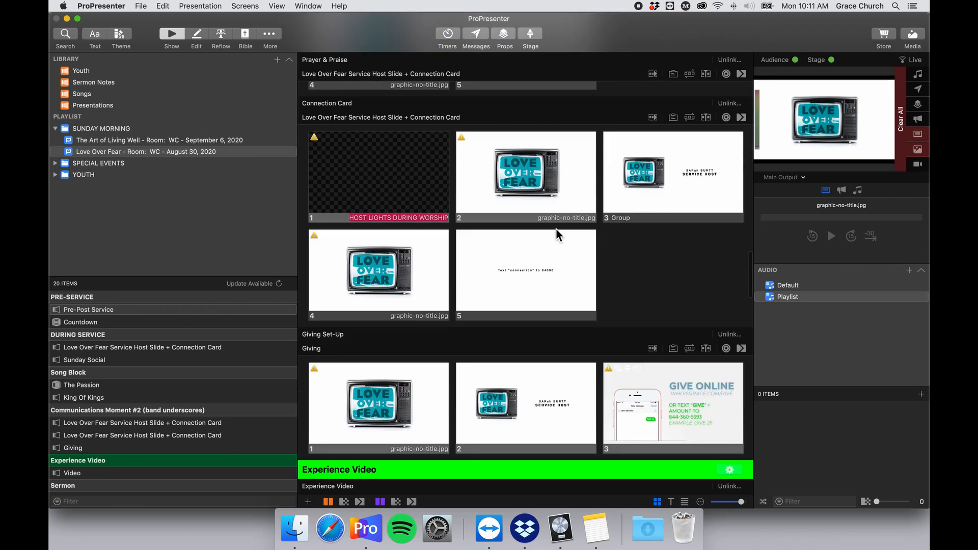
scroll(555, 229, down, 10)
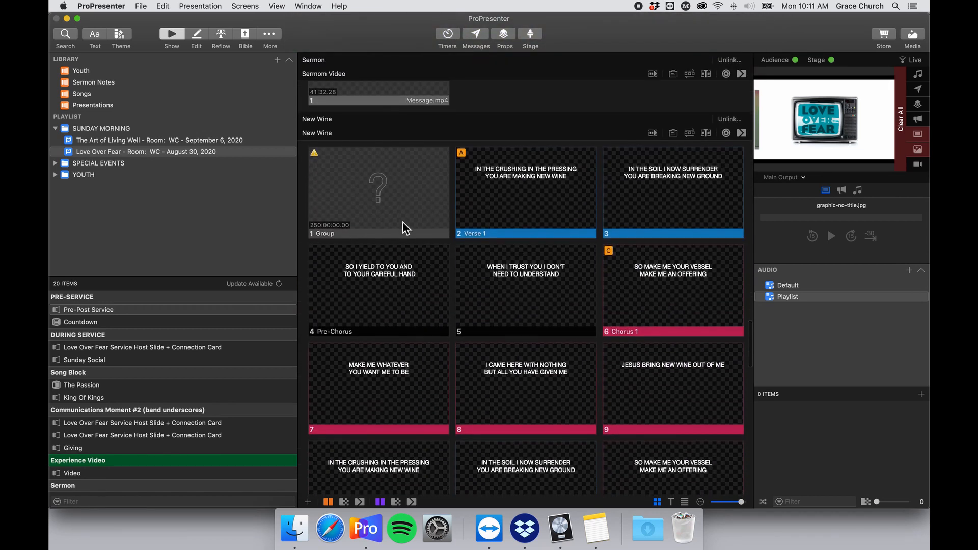
scroll(323, 165, up, 2)
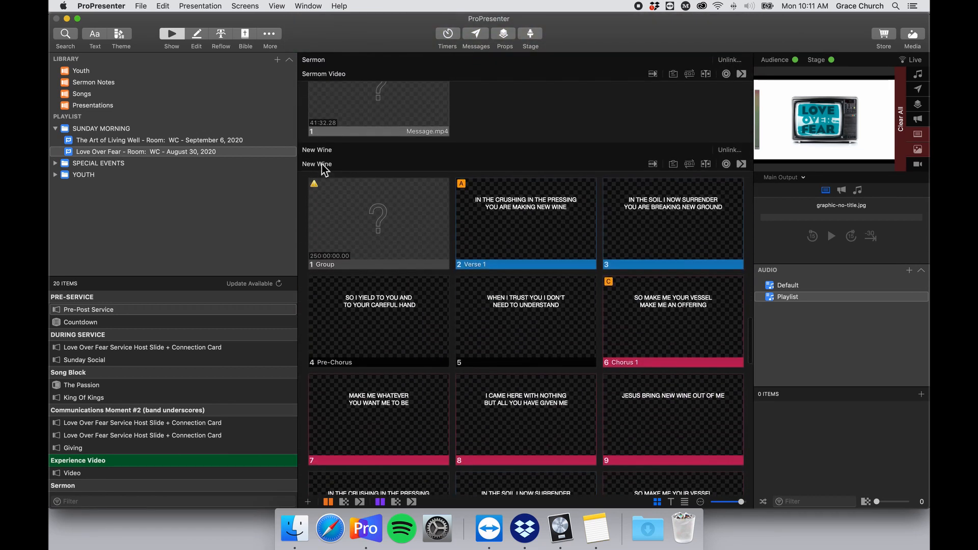
scroll(317, 206, up, 4)
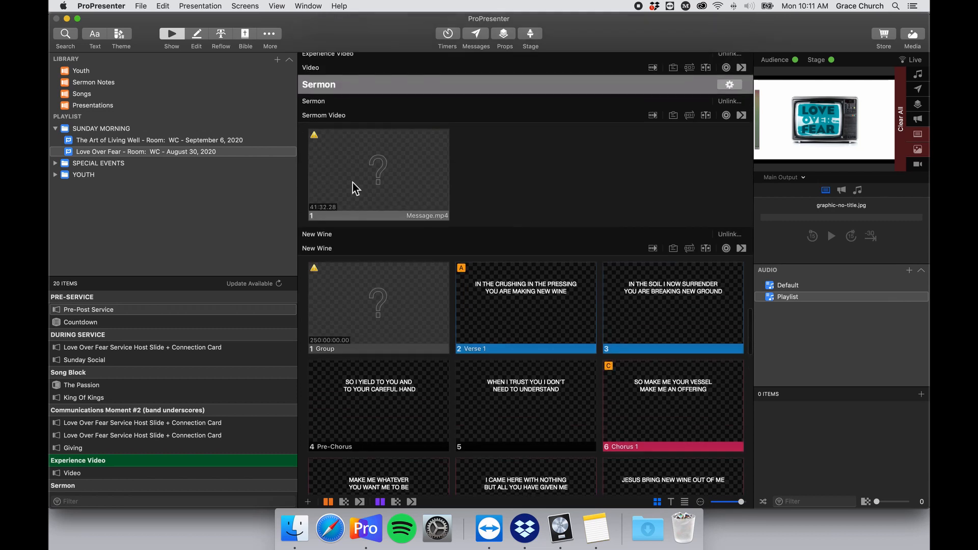
scroll(353, 183, down, 15)
scroll(353, 178, down, 6)
scroll(353, 178, up, 15)
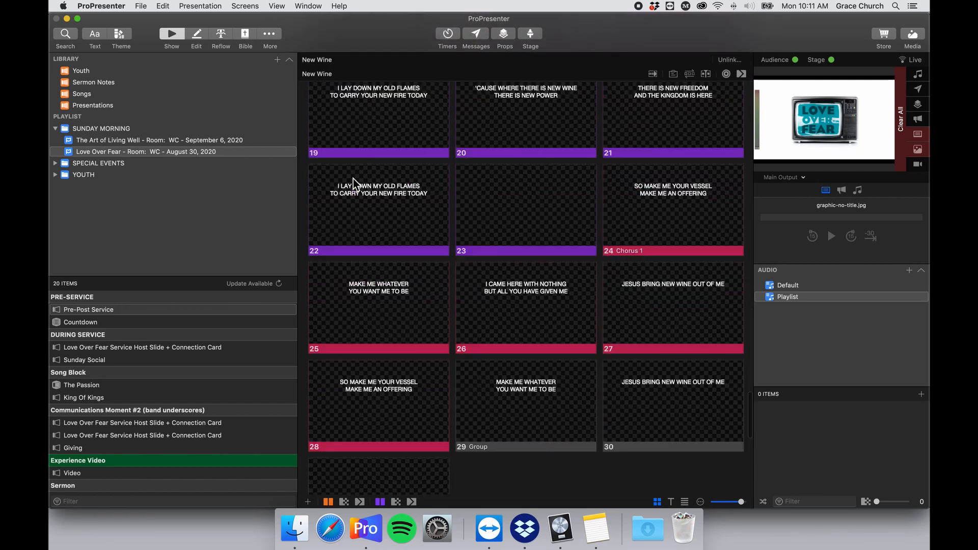
scroll(353, 178, up, 8)
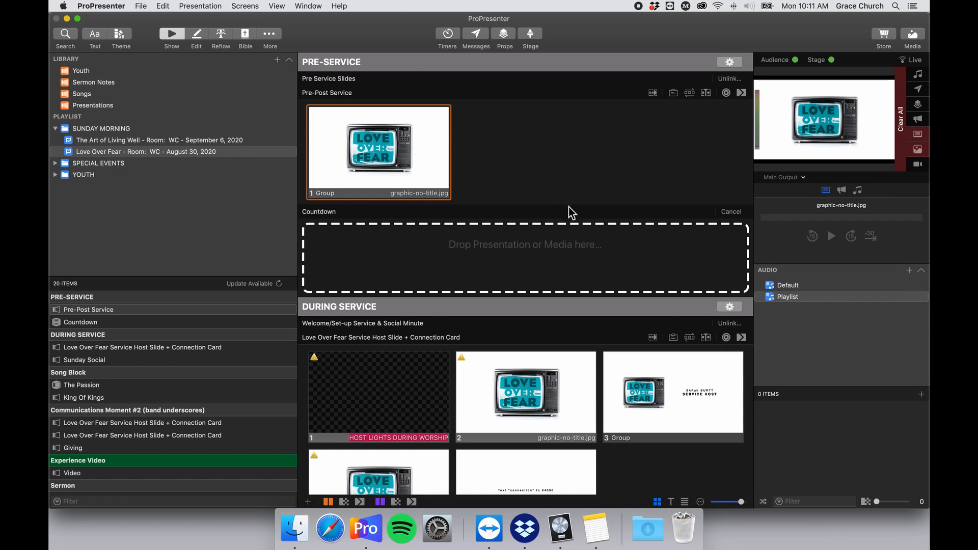
Search 'king of kings' in SongSelect and the local library, then clear the search.
scroll(568, 209, down, 3)
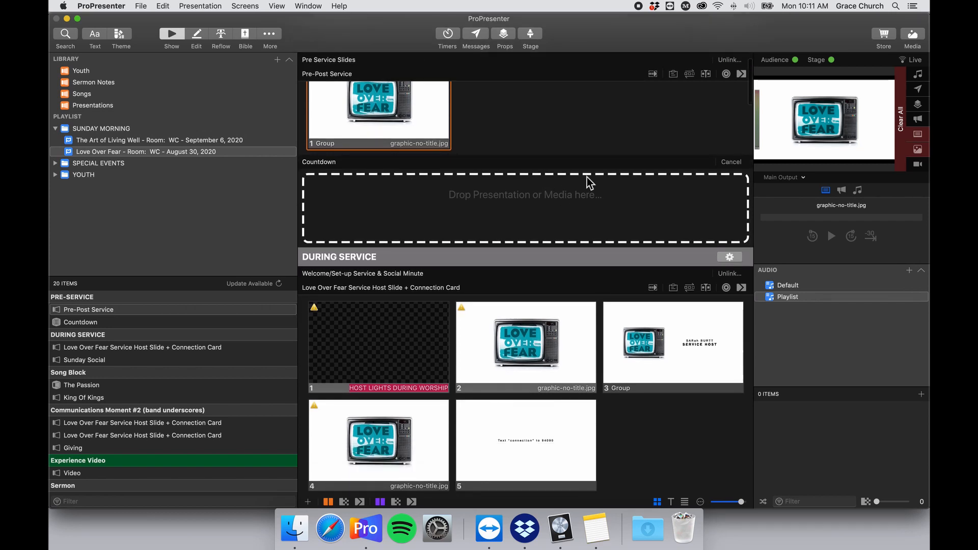
key(super+f)
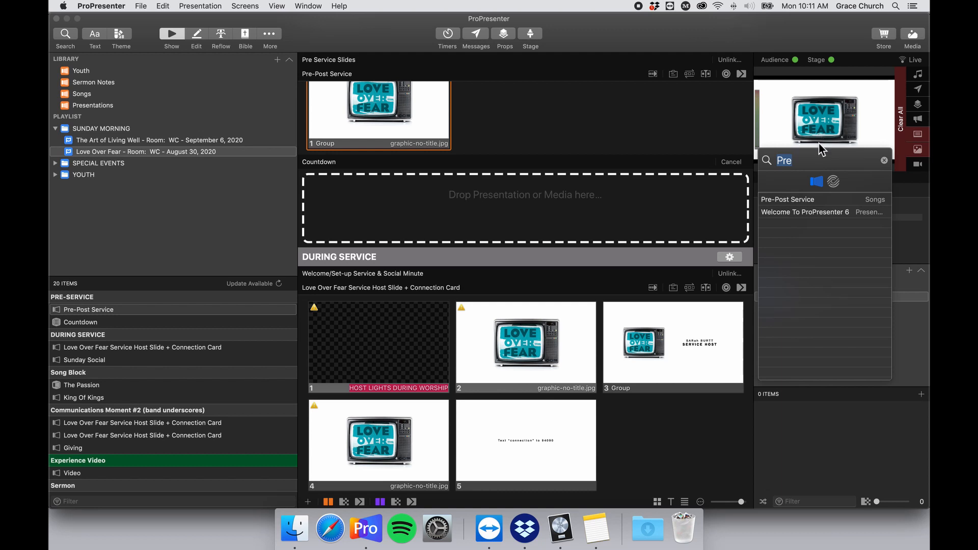
click(834, 182)
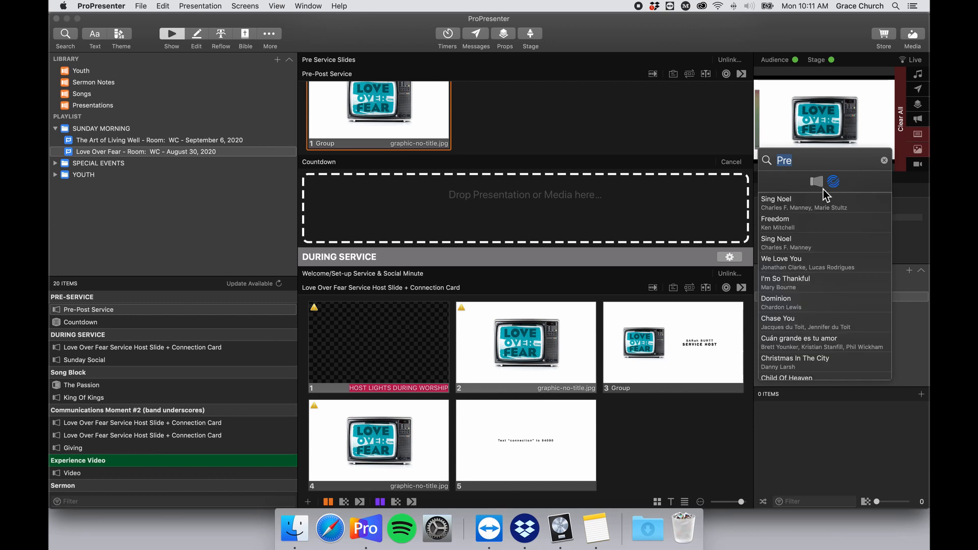
click(817, 183)
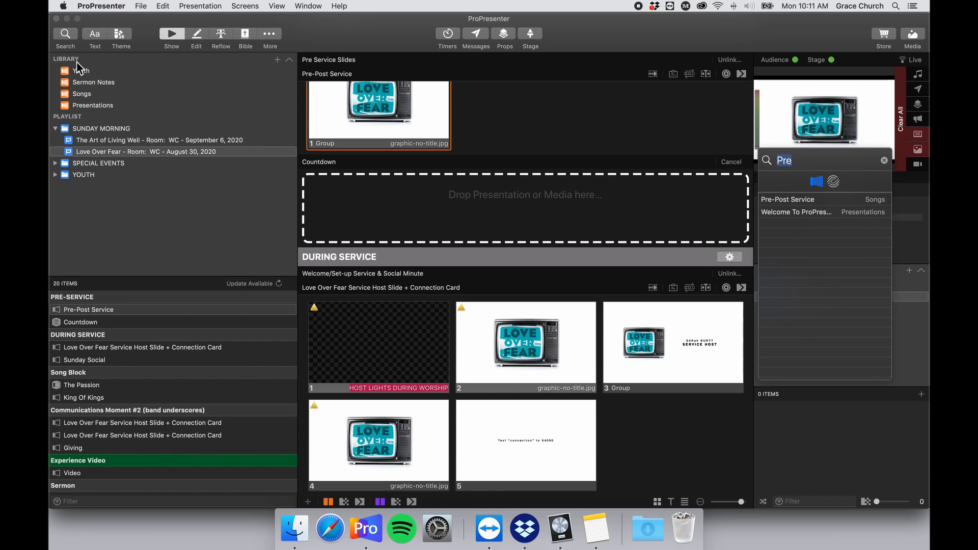
click(831, 184)
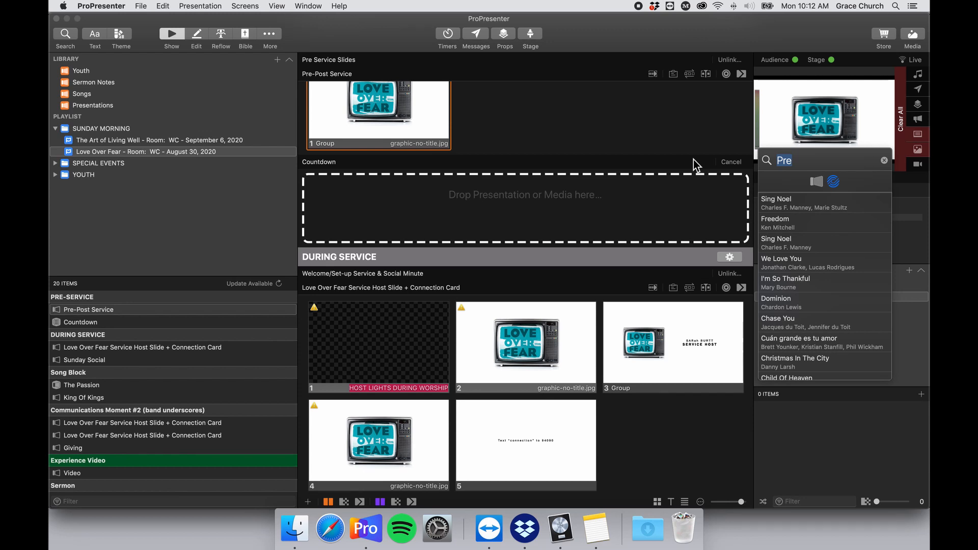
key(BackSpace)
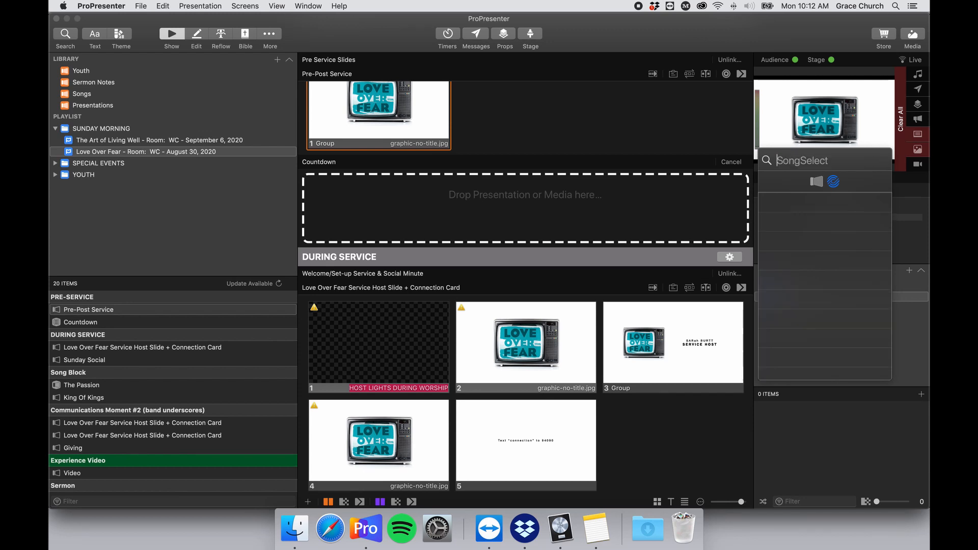
text(king of kings)
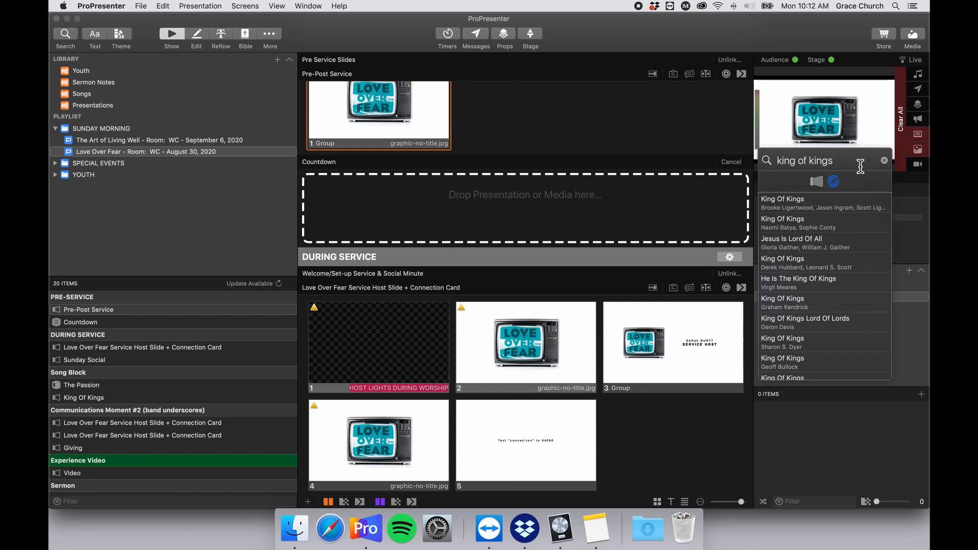
click(820, 183)
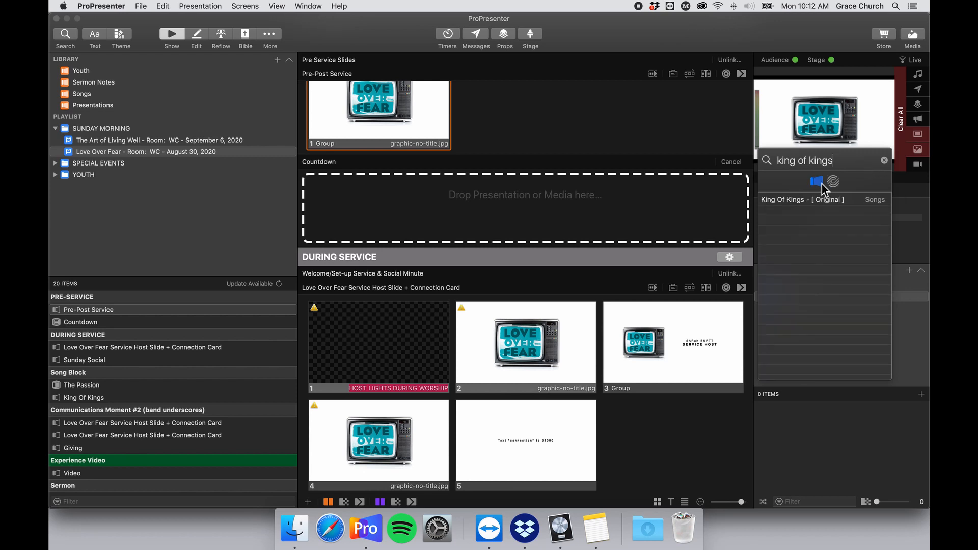
click(884, 161)
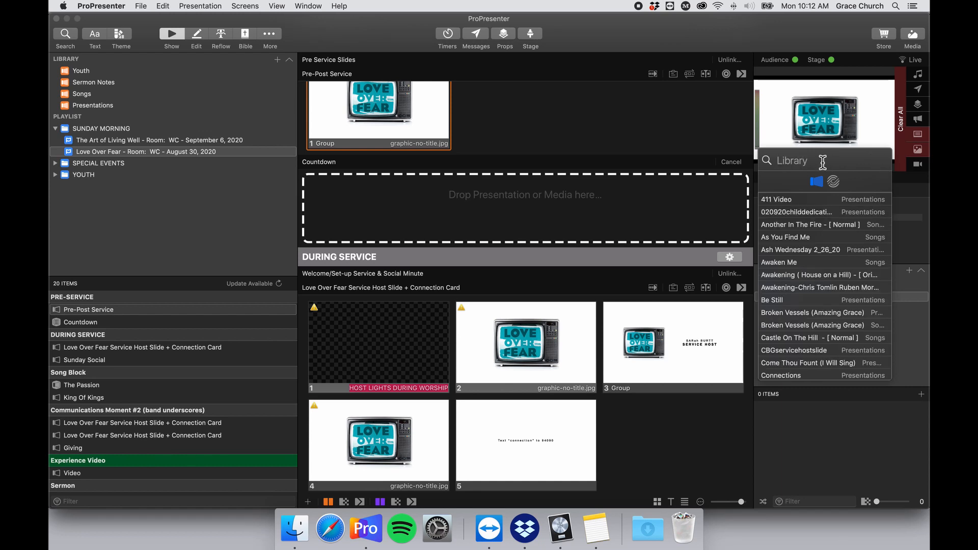
Search 'count' and drop the Countdown presentation into the Countdown section.
text(count)
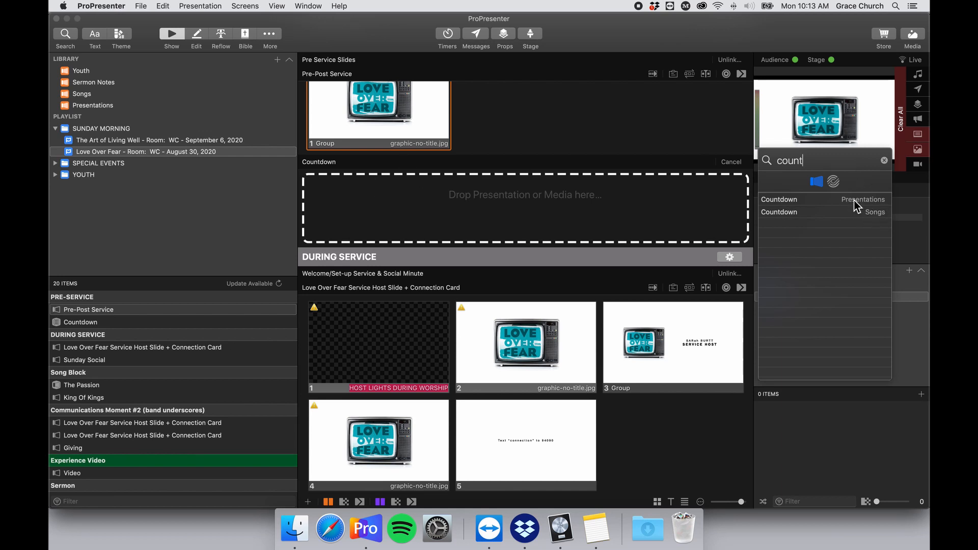
drag(867, 202, 614, 211)
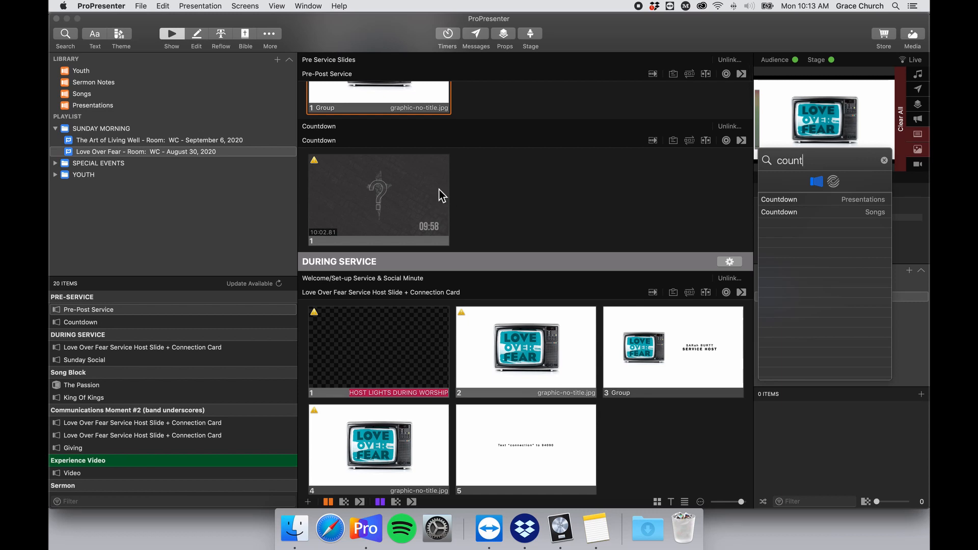
click(885, 161)
click(688, 182)
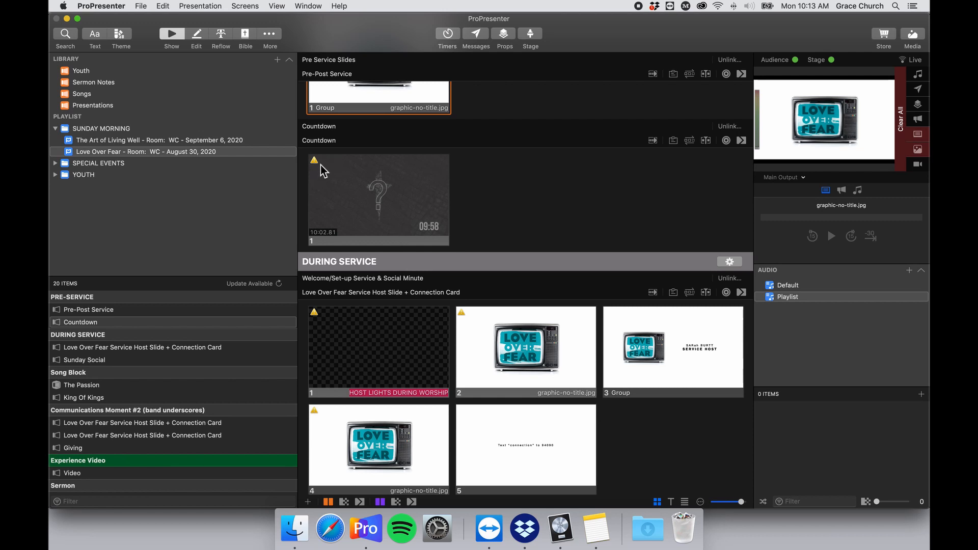
scroll(320, 170, down, 1)
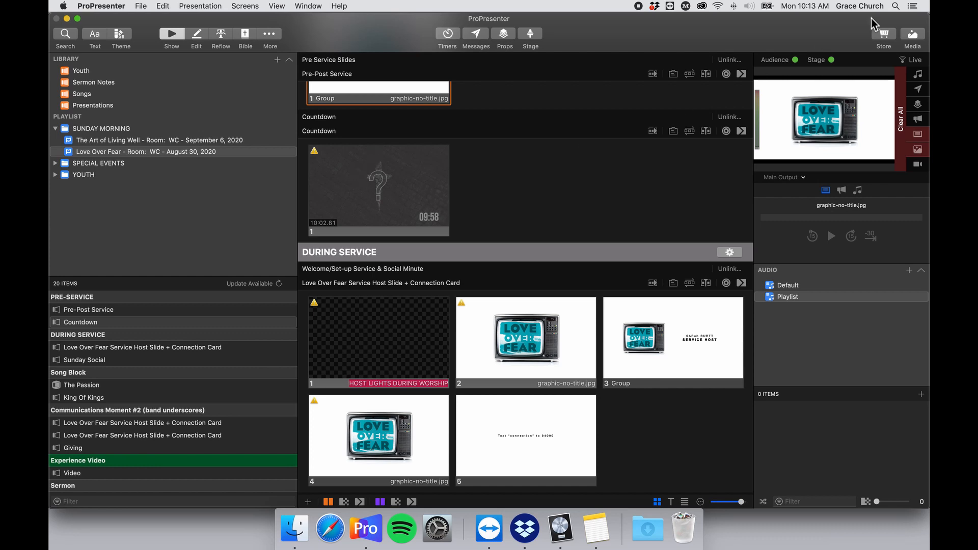
Show a taller media bin and switch it to the Foreground collection.
click(919, 37)
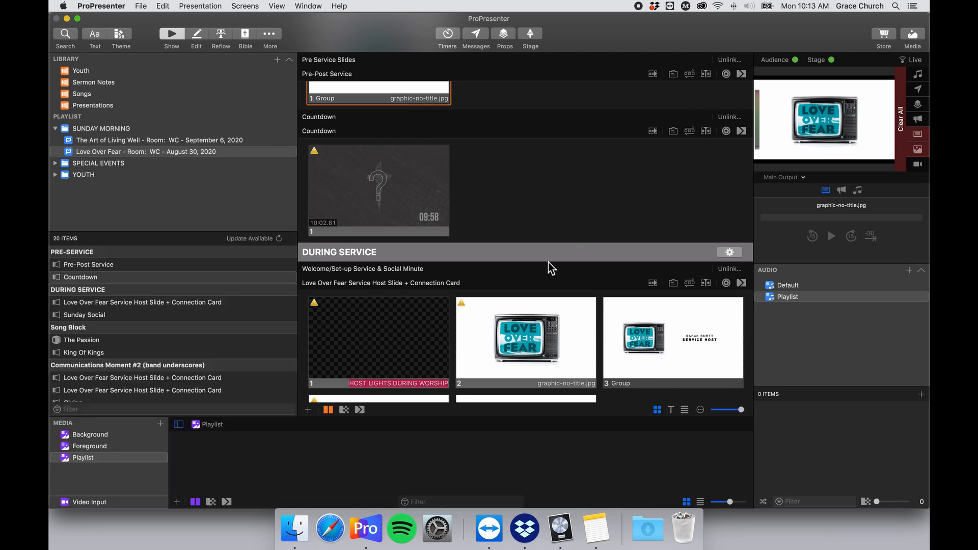
drag(452, 419, 449, 315)
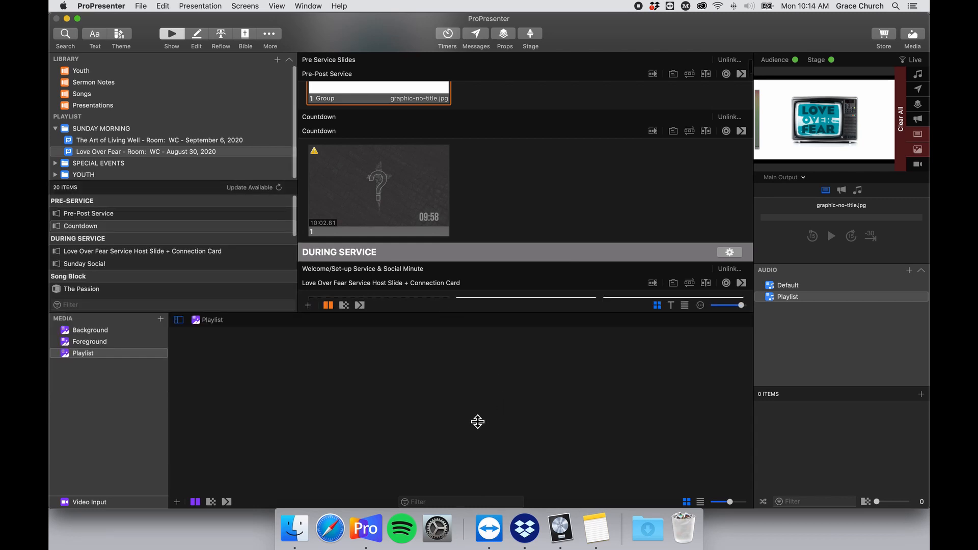
click(97, 342)
click(104, 330)
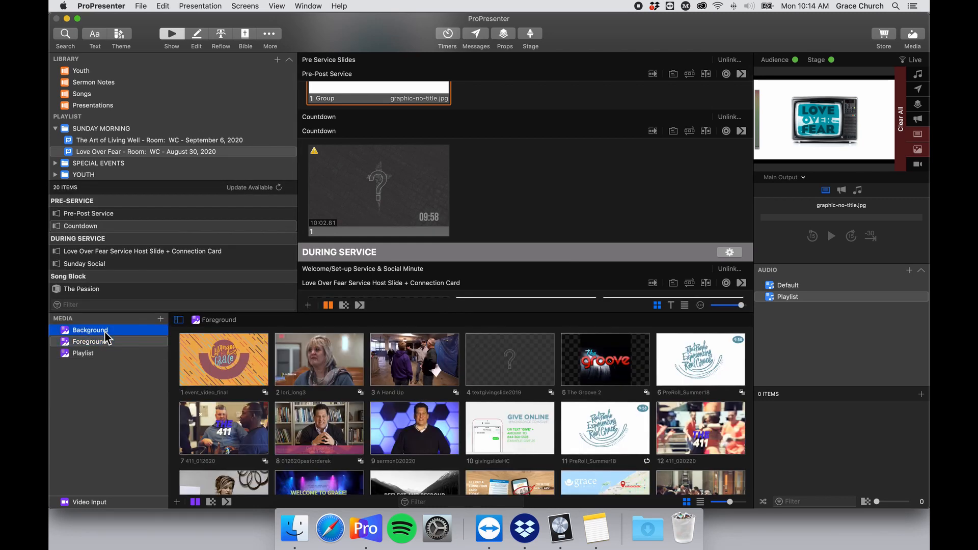
click(102, 342)
click(101, 355)
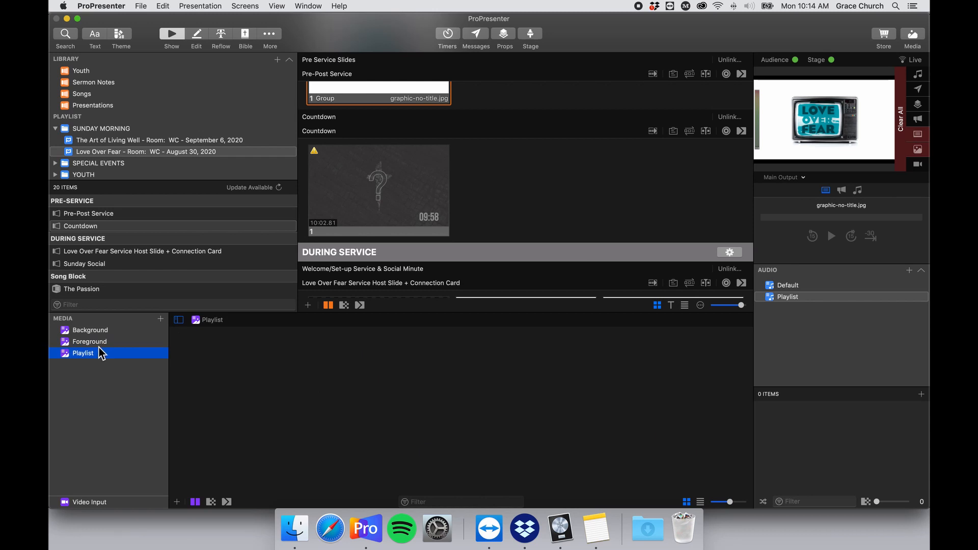
click(100, 344)
click(101, 355)
click(102, 329)
click(105, 342)
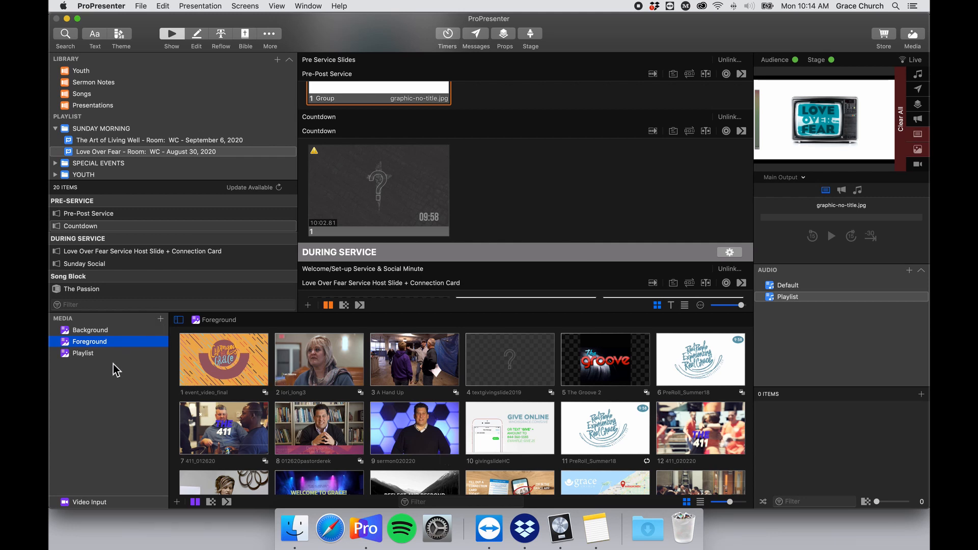
click(161, 318)
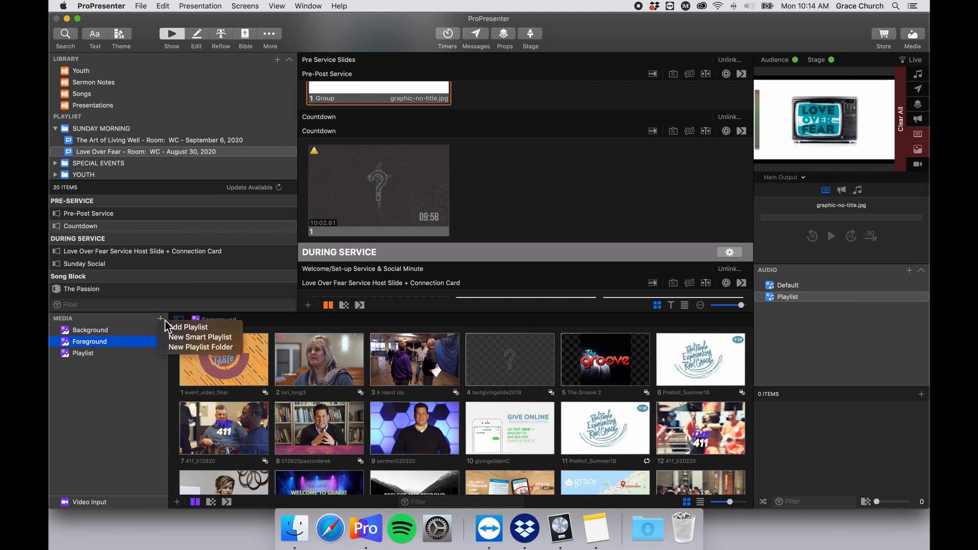
Create a media playlist folder named 'LOVE OVER FEAR'.
click(227, 348)
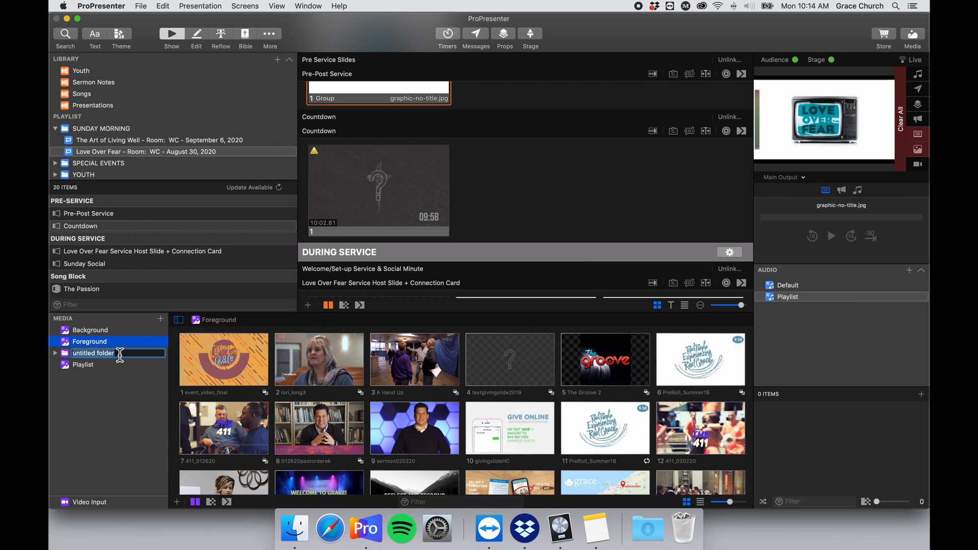
text(Lo)
key(BackSpace)
text(OVE OVER FEAR)
key(Return)
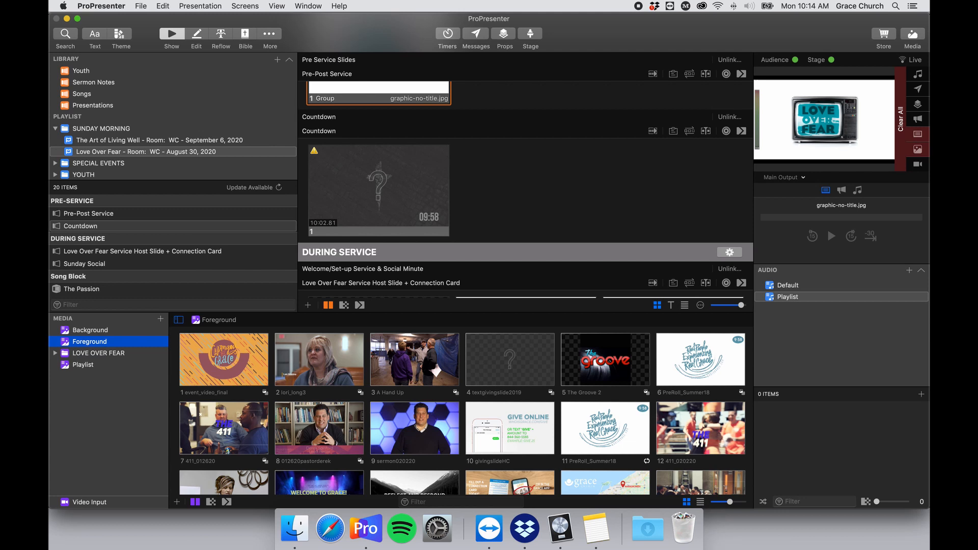
click(131, 354)
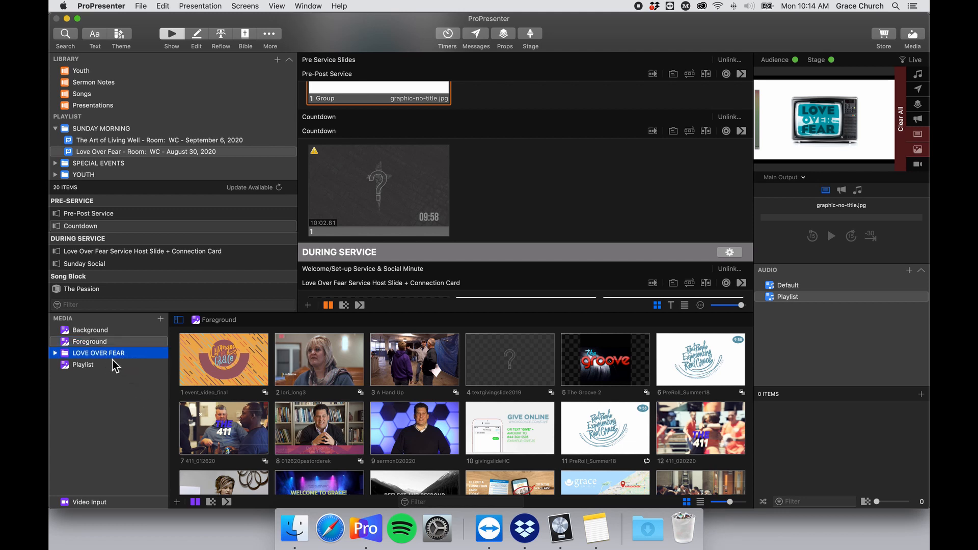
click(129, 355)
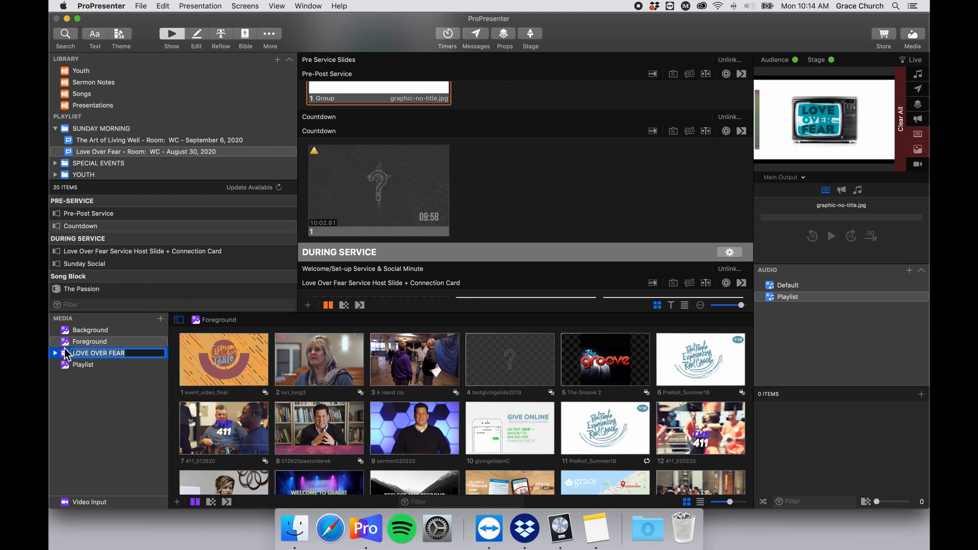
click(65, 350)
click(160, 317)
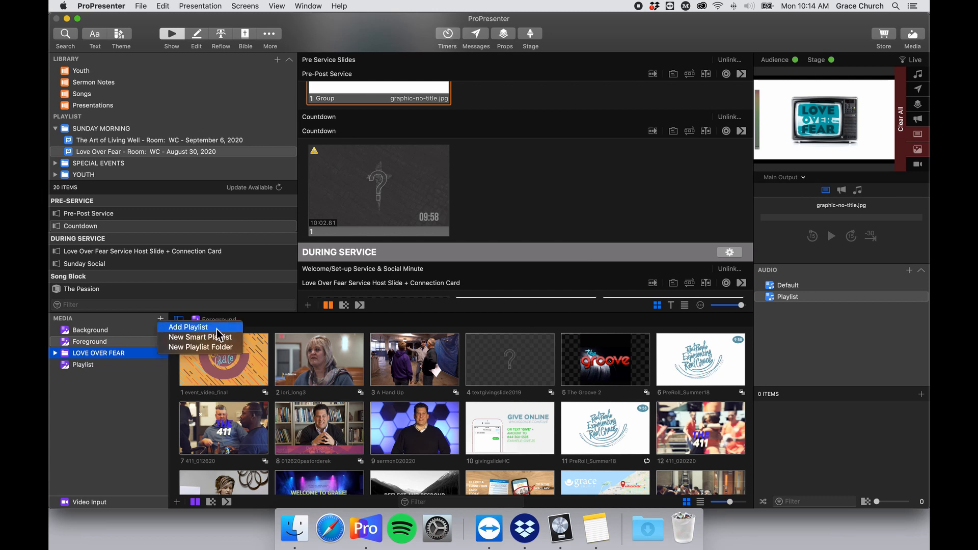
Add a media playlist from Dropbox > Service Elements > Love Over Fear > August 30 2020.
click(243, 337)
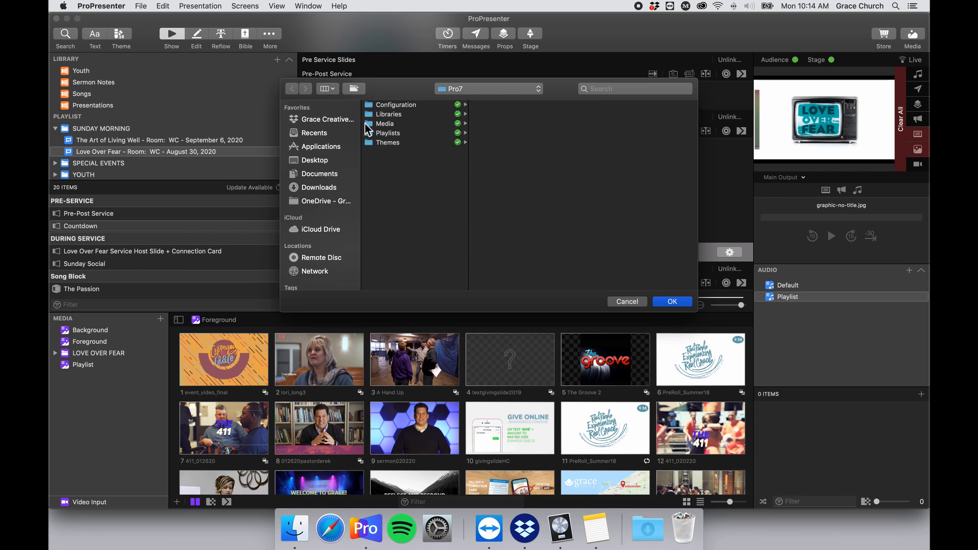
click(345, 120)
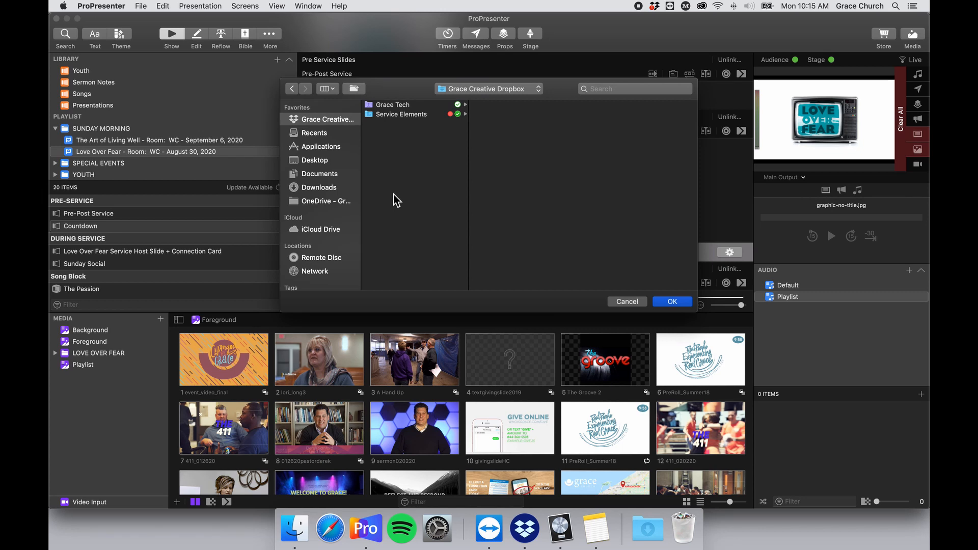
click(411, 115)
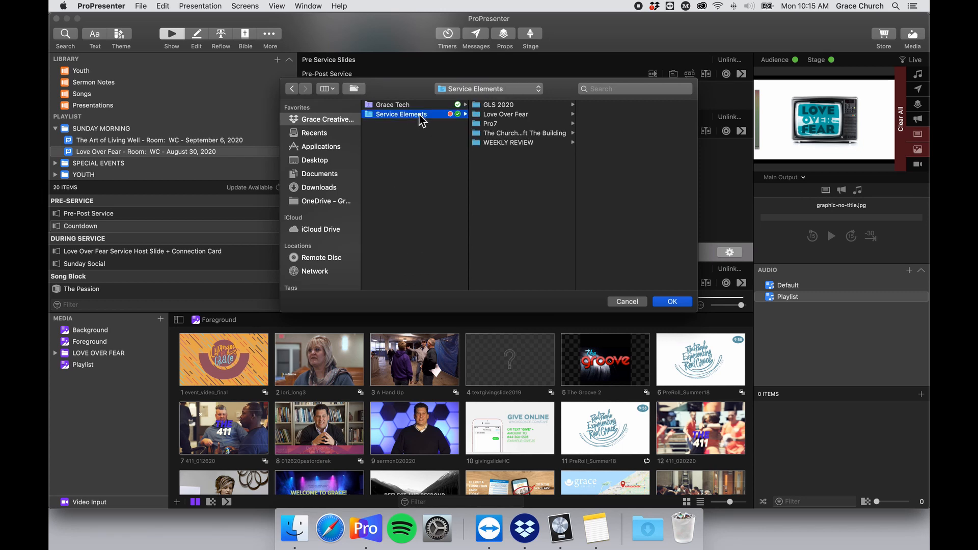
click(515, 116)
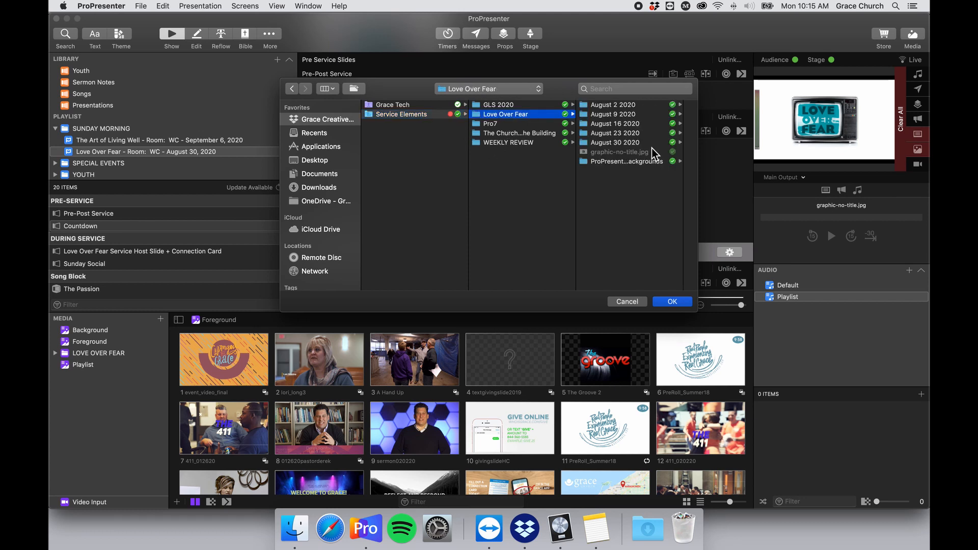
click(633, 142)
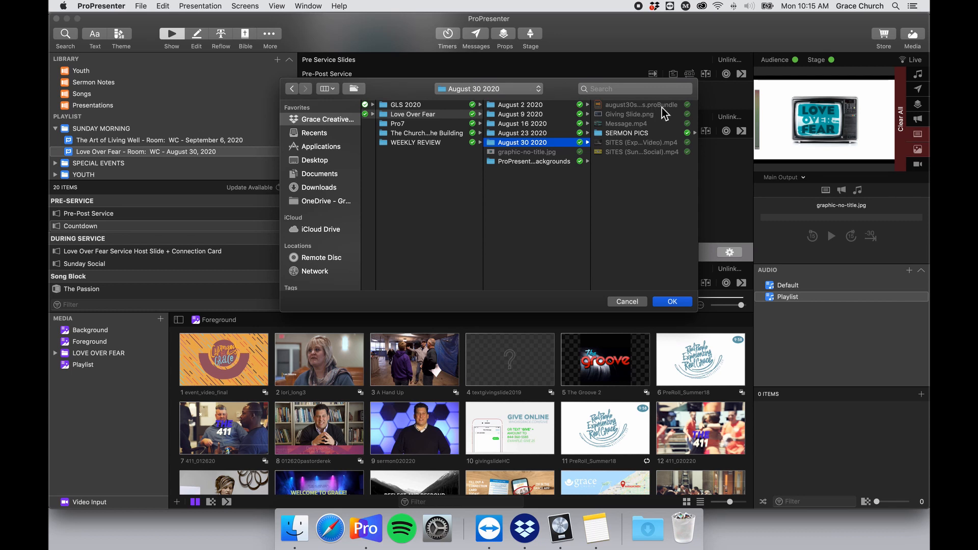
drag(703, 112, 780, 113)
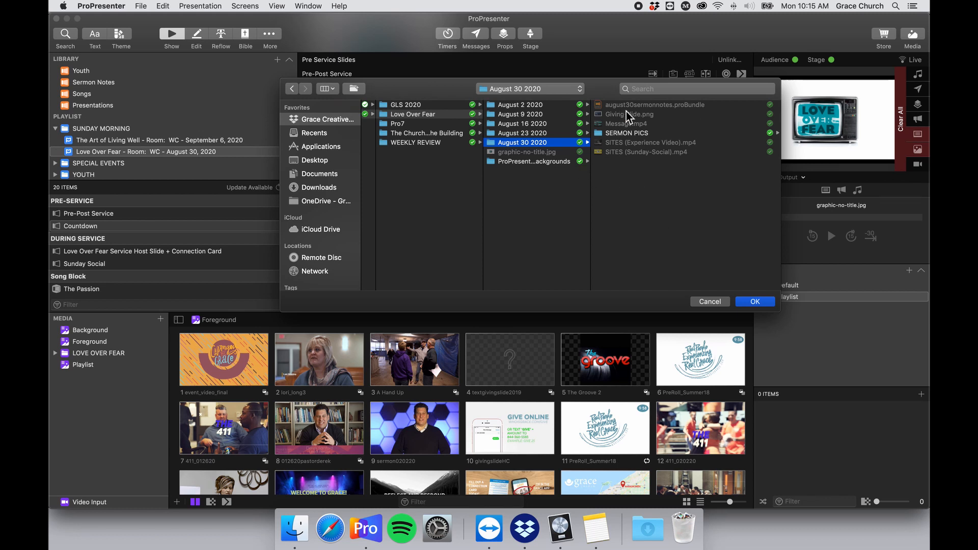
click(761, 304)
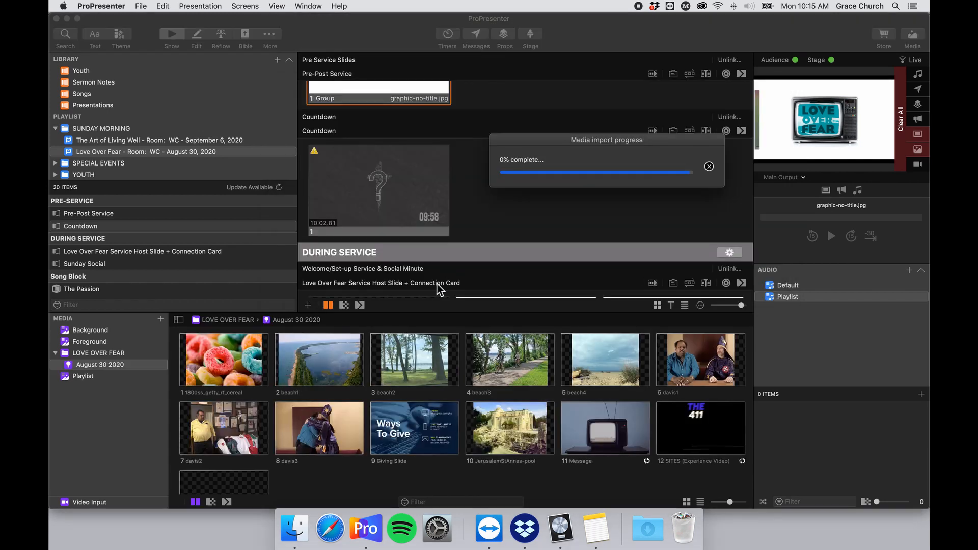
Leave the August 30 2020 playlist name unchanged and bring a Finder window to the front.
scroll(410, 408, down, 2)
scroll(410, 408, up, 2)
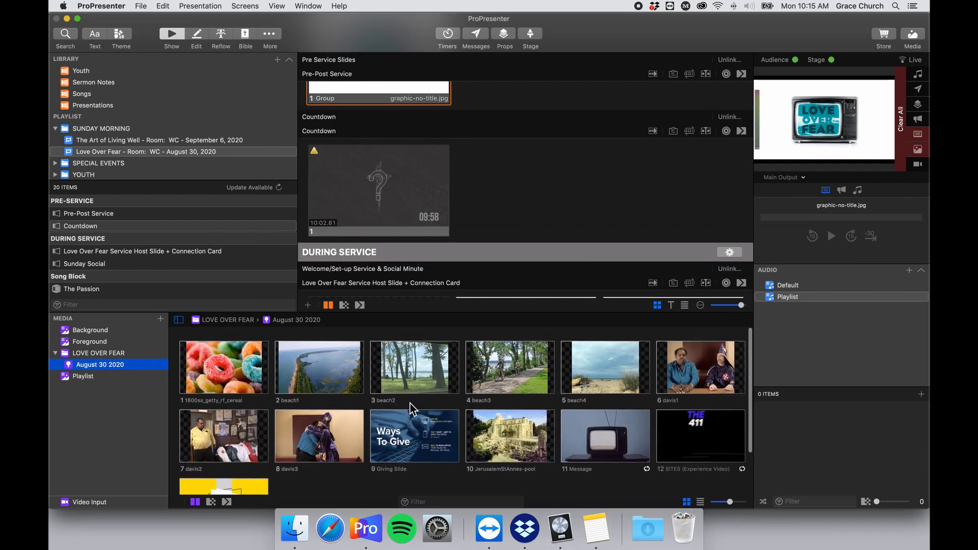
scroll(410, 402, down, 2)
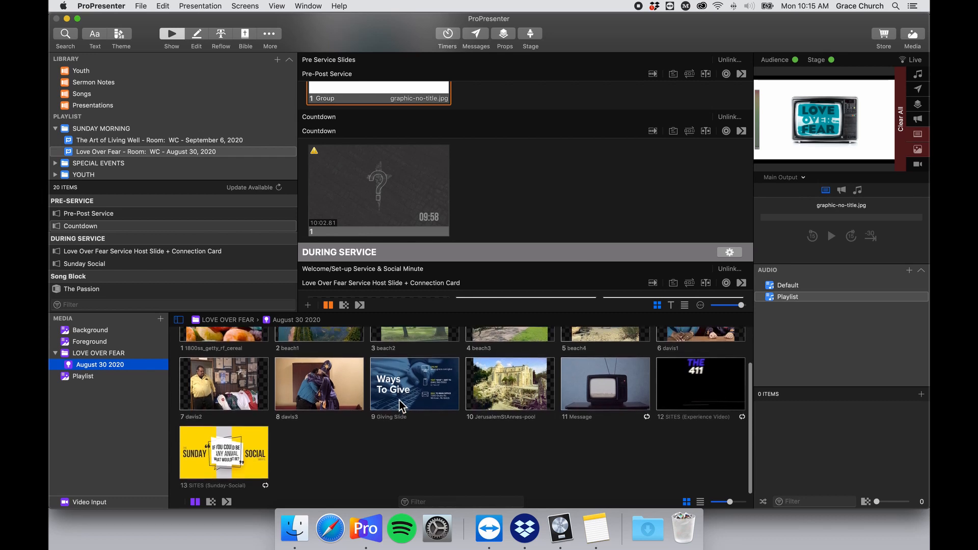
scroll(380, 410, up, 2)
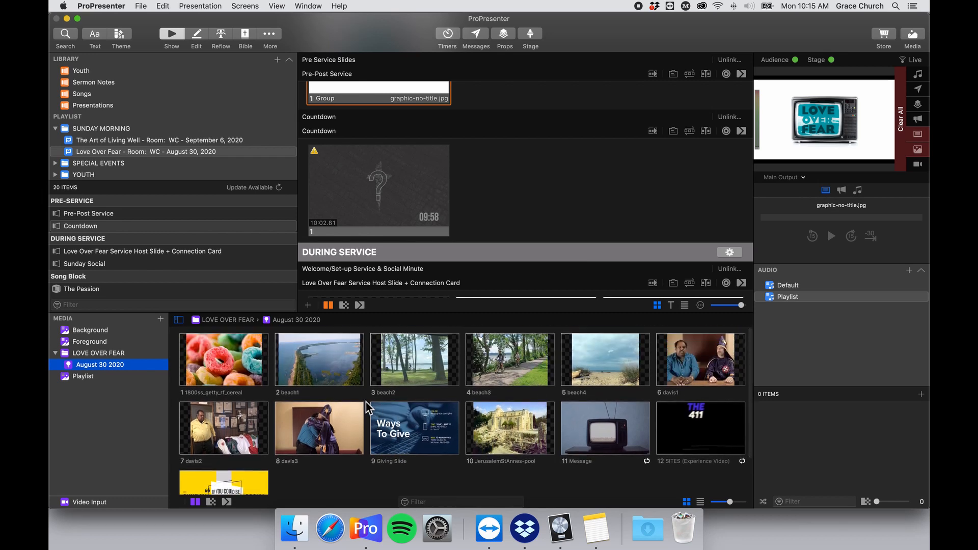
click(102, 365)
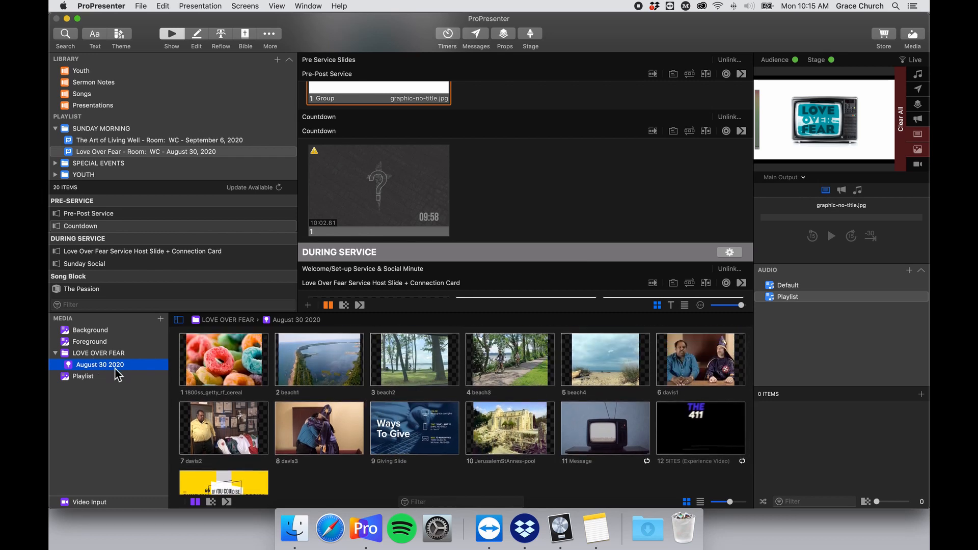
scroll(454, 376, down, 2)
key(Return)
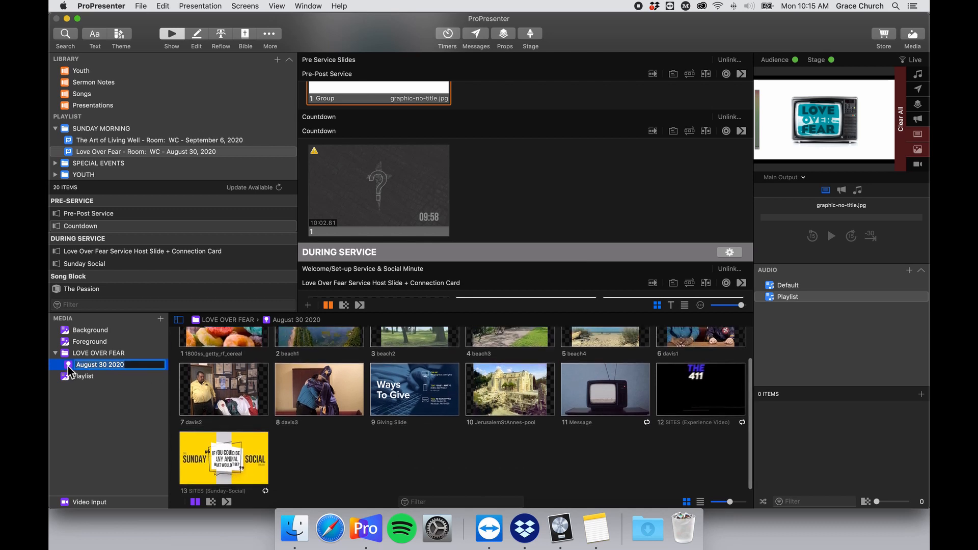
click(294, 529)
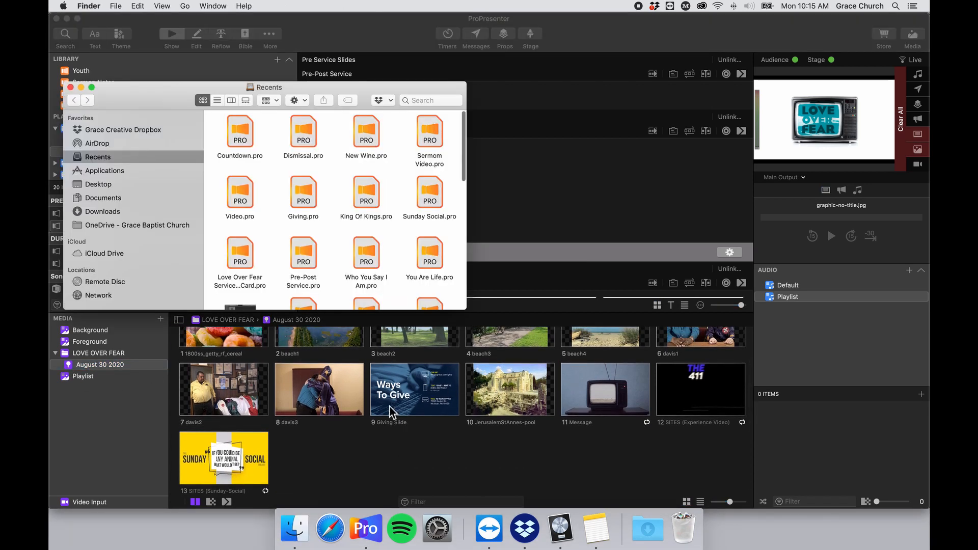
Browse to Grace Creative Dropbox > Service Elements > Love Over Fear > August 30 2020 > SERMON PICS in list view.
drag(147, 99, 484, 62)
click(458, 92)
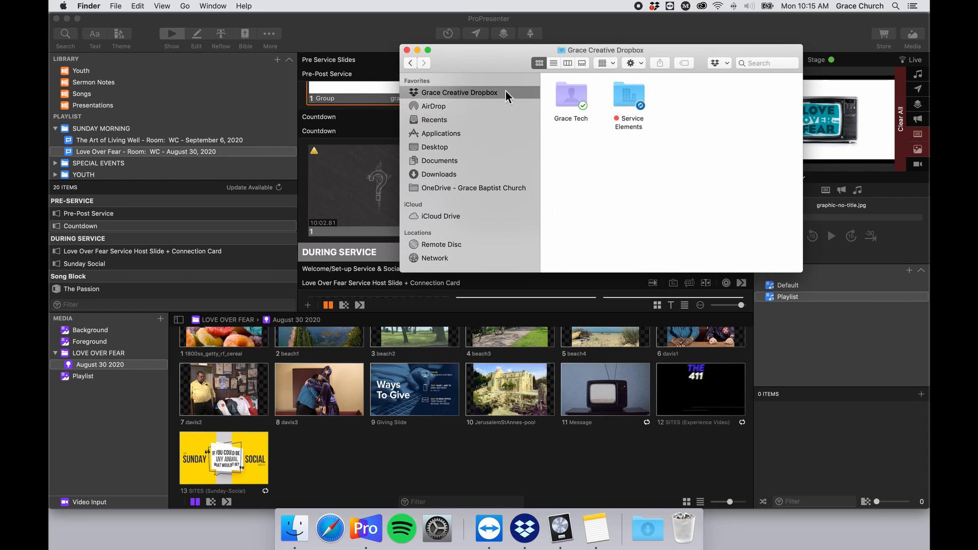
double_click(625, 101)
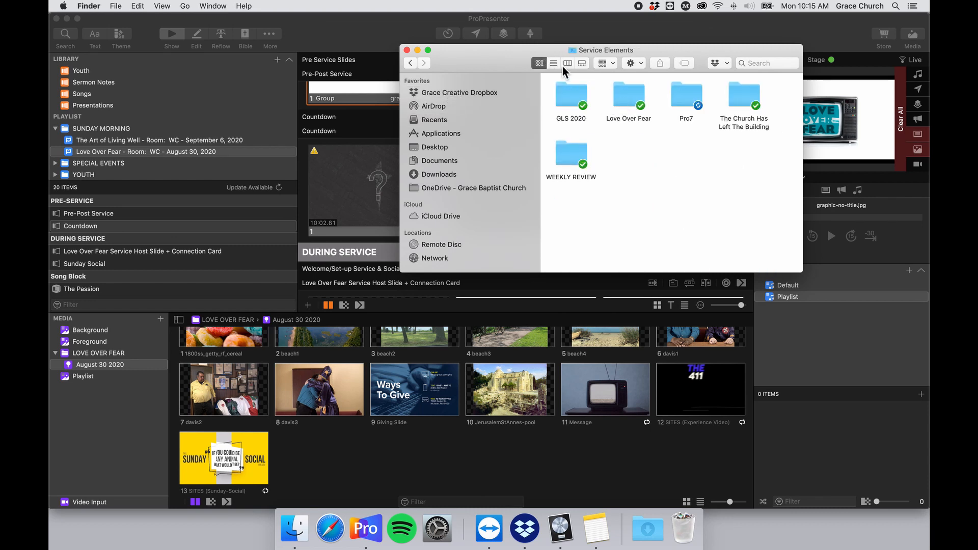
click(554, 62)
double_click(613, 101)
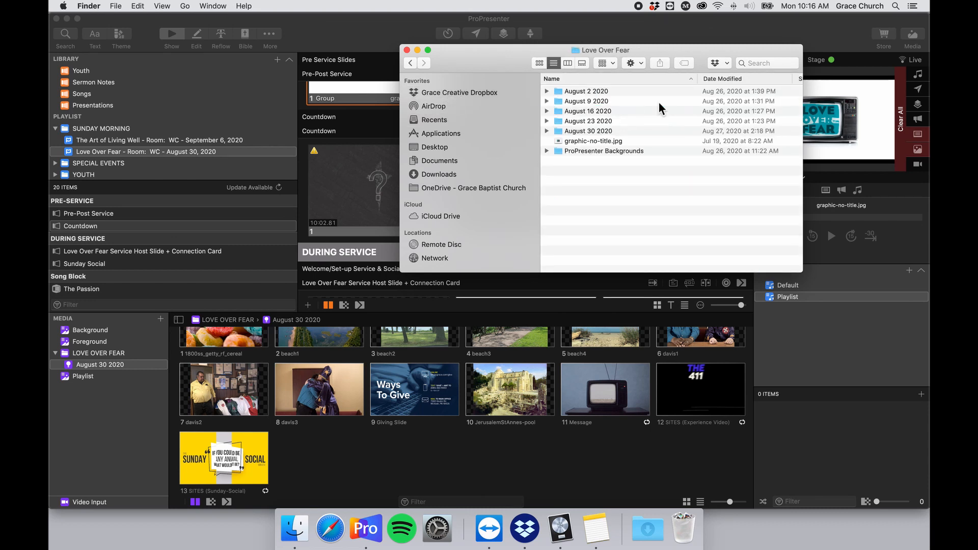
double_click(623, 128)
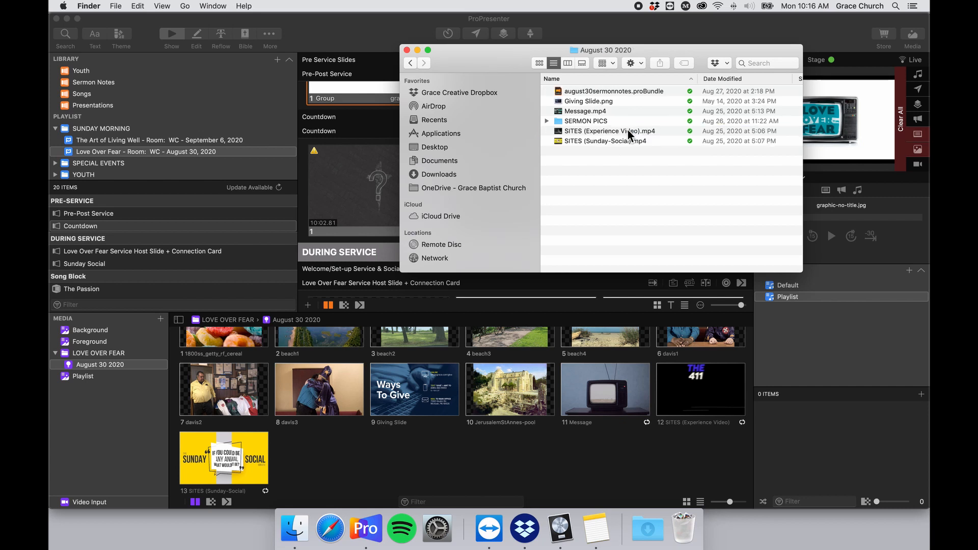
double_click(595, 120)
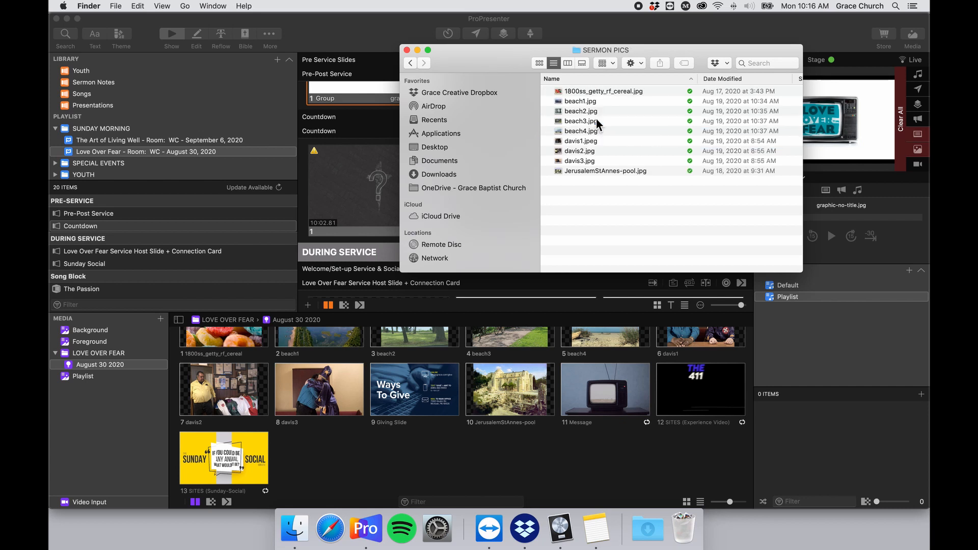
Quick Look the 1800ss_getty_rf_cereal.jpg image and check davis3.jpg in SERMON PICS.
click(581, 91)
key(space)
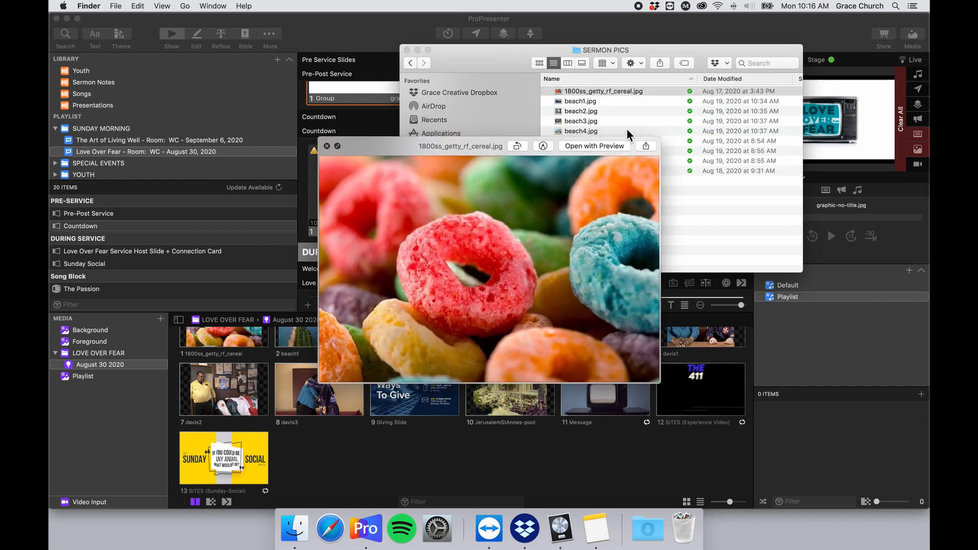
key(space)
drag(512, 75, 494, 85)
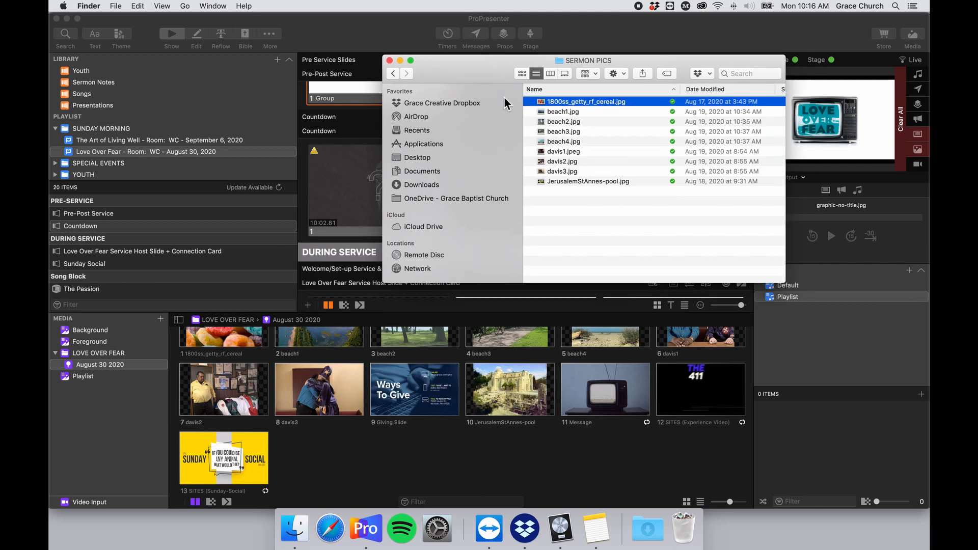
click(558, 171)
click(589, 204)
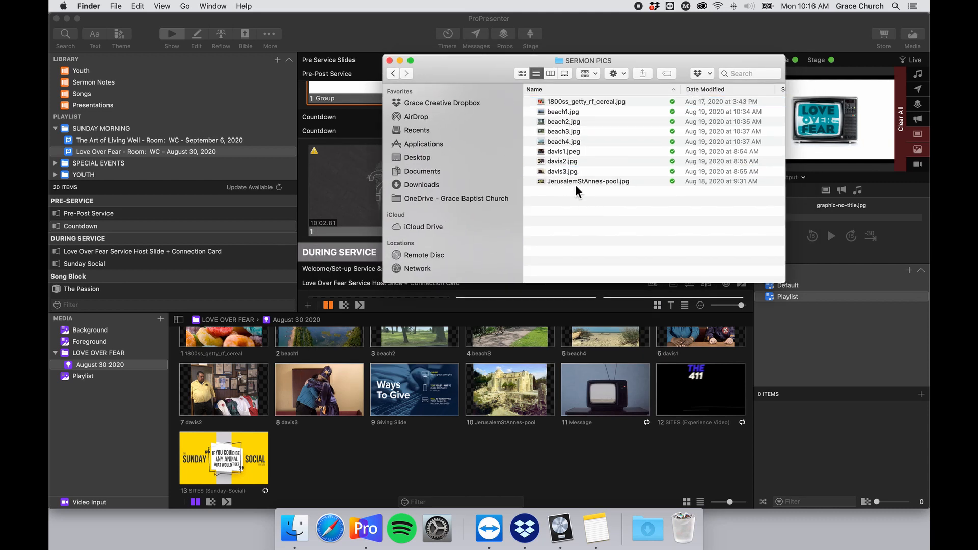
click(568, 104)
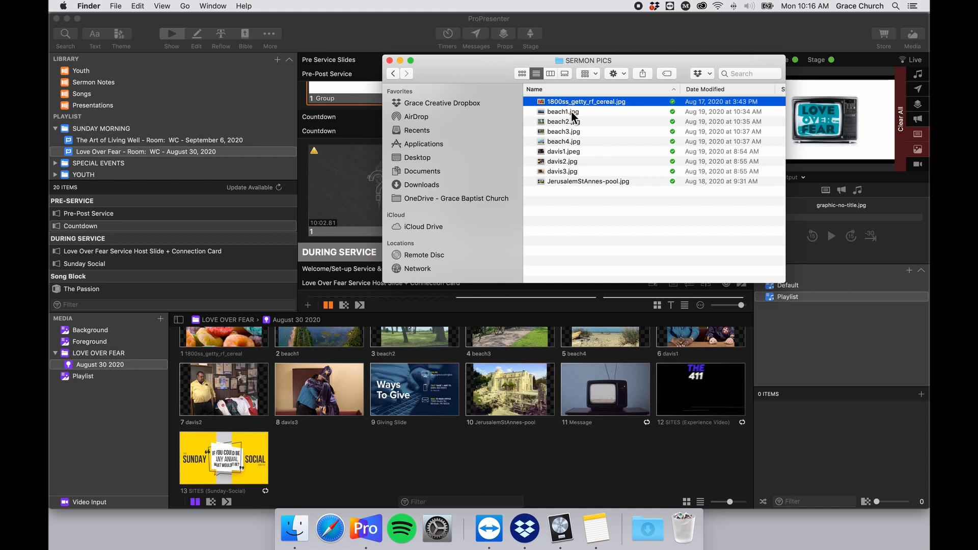
Back in August 30 2020, preview august30sermonnotes.proBundle, the Giving Slide and Message.mp4.
click(395, 74)
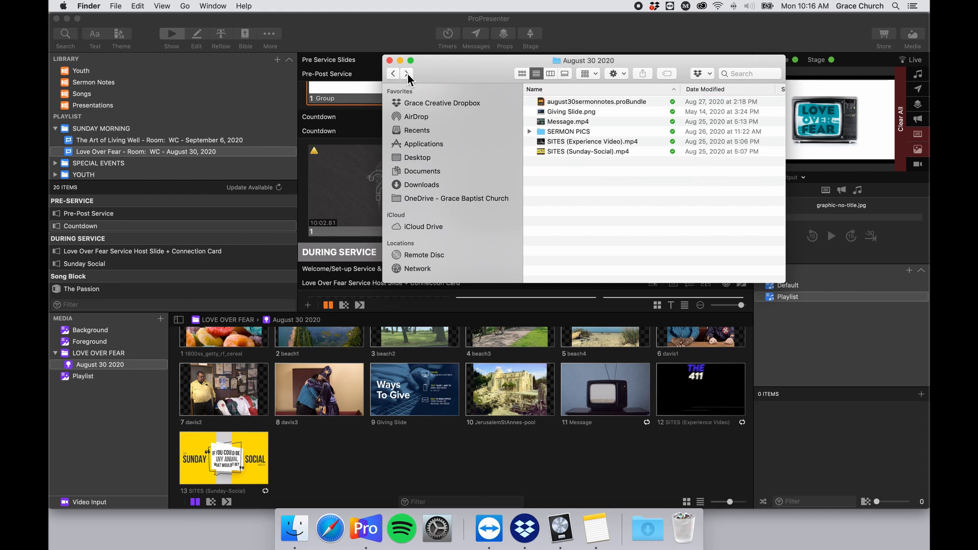
drag(469, 64, 452, 61)
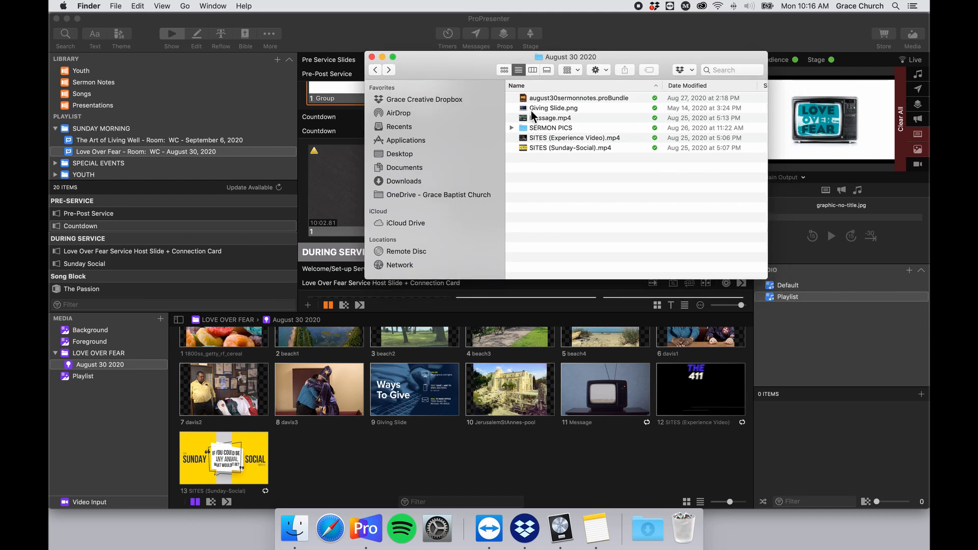
click(571, 98)
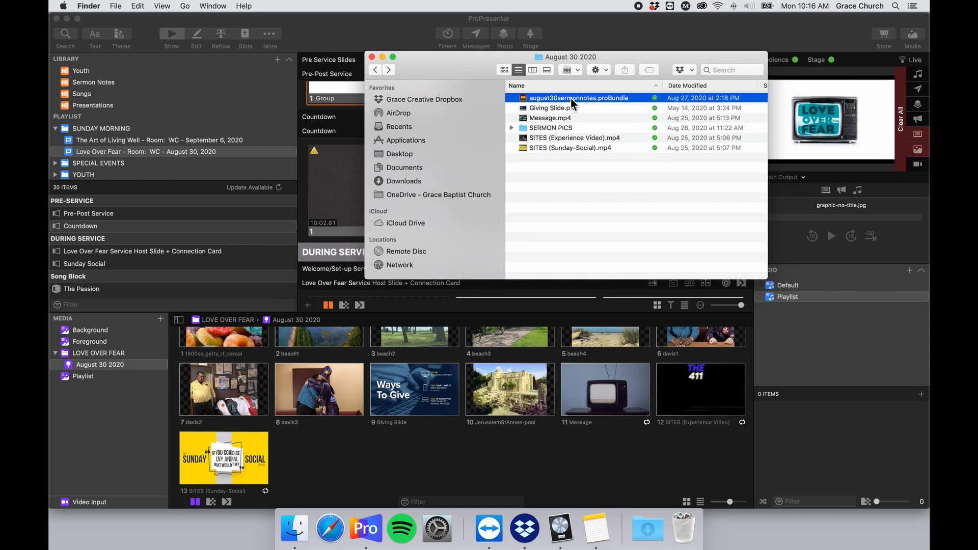
key(space)
key(Down)
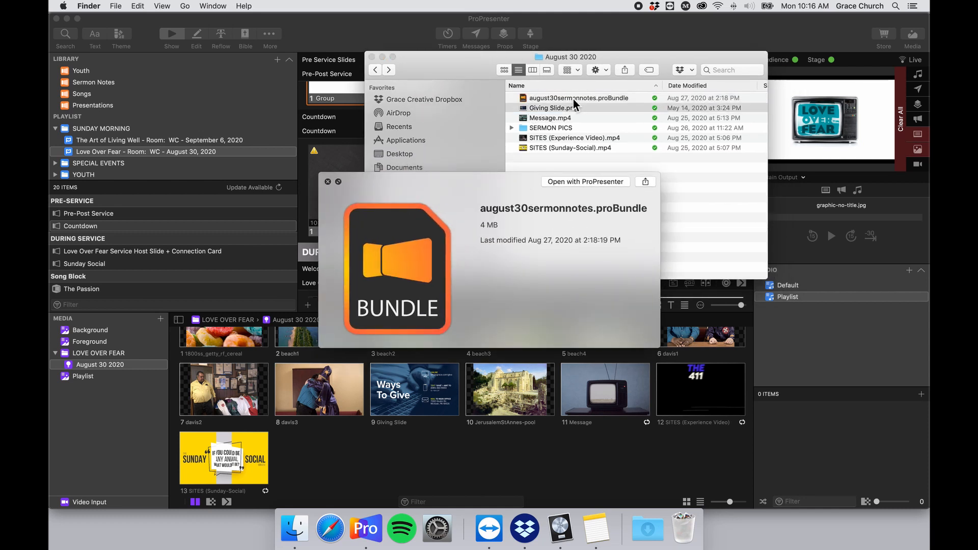
key(Down)
key(Down)
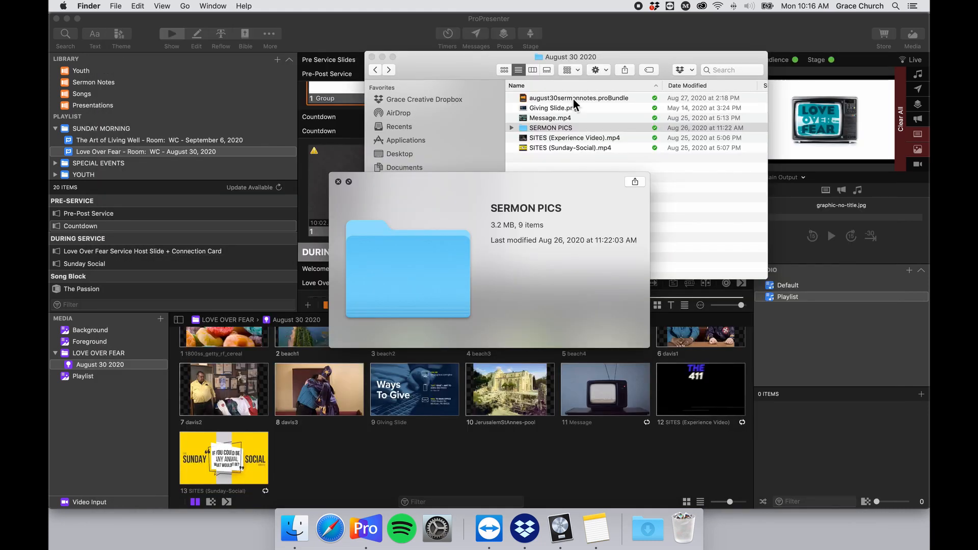
key(space)
click(591, 176)
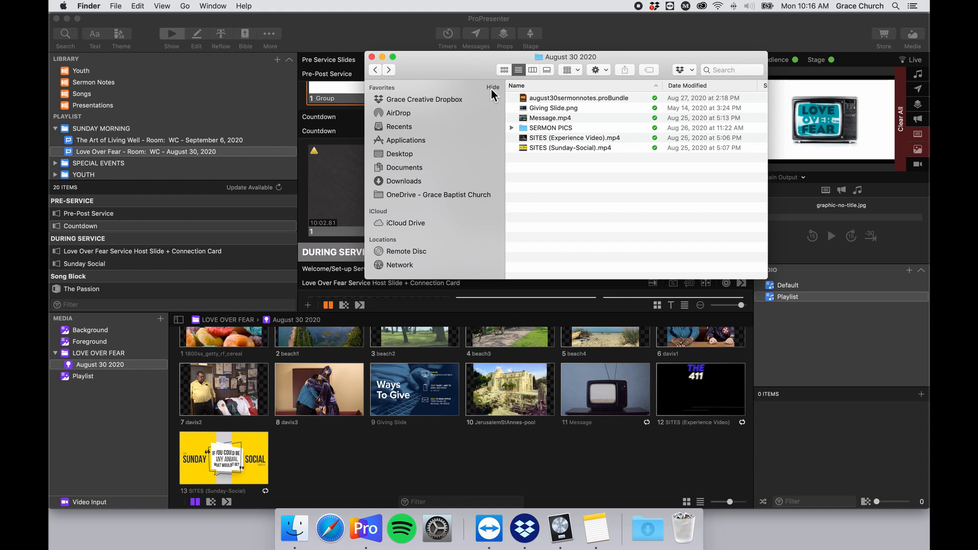
Close the August 30 2020 Finder window to return to ProPresenter.
drag(433, 63, 549, 65)
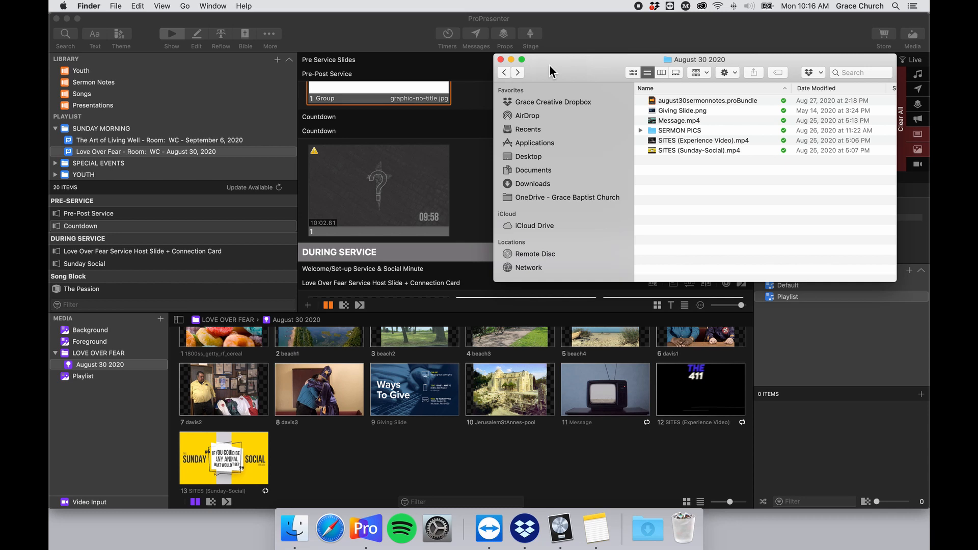
click(500, 59)
scroll(487, 384, up, 2)
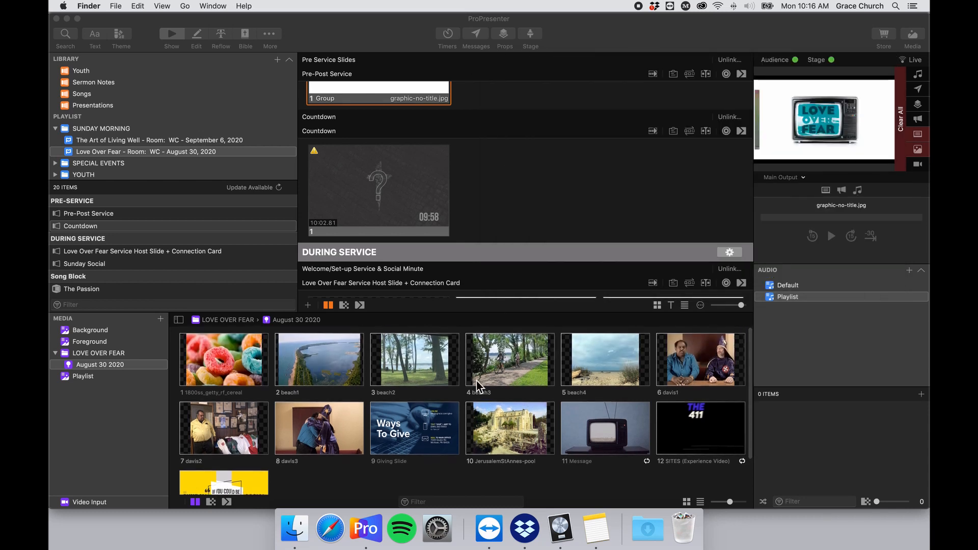
scroll(398, 388, down, 2)
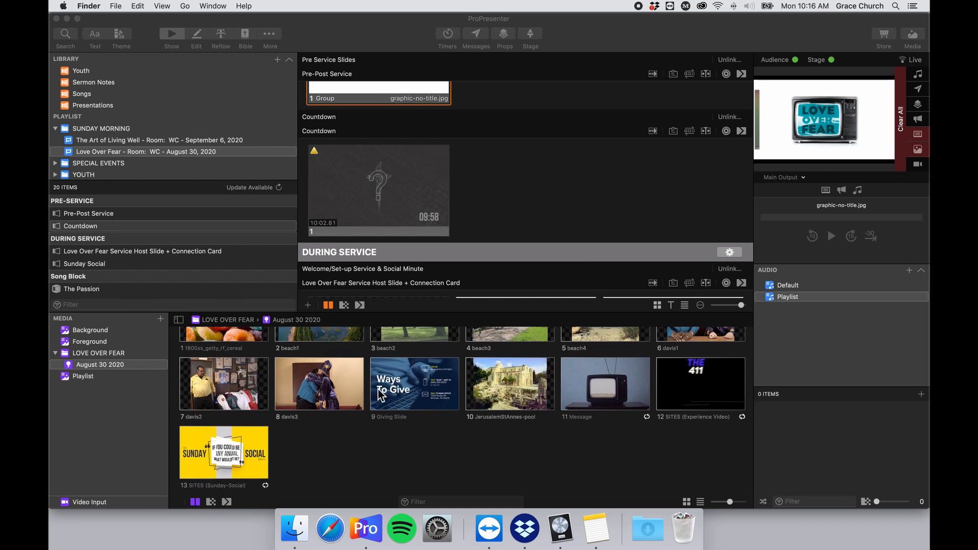
scroll(381, 395, up, 2)
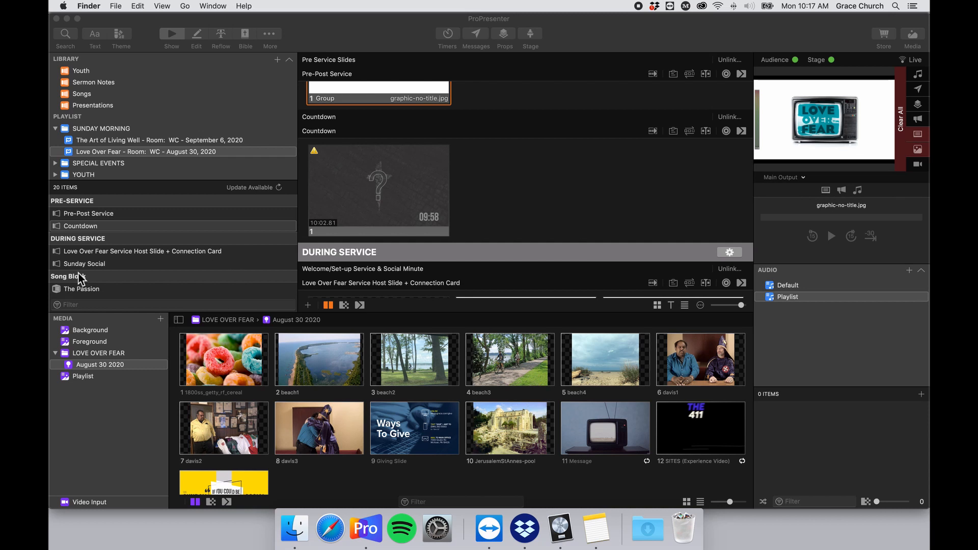
click(133, 365)
Add the Love Over Fear August 2 2020 folder as a folder-linked smart media playlist.
click(160, 319)
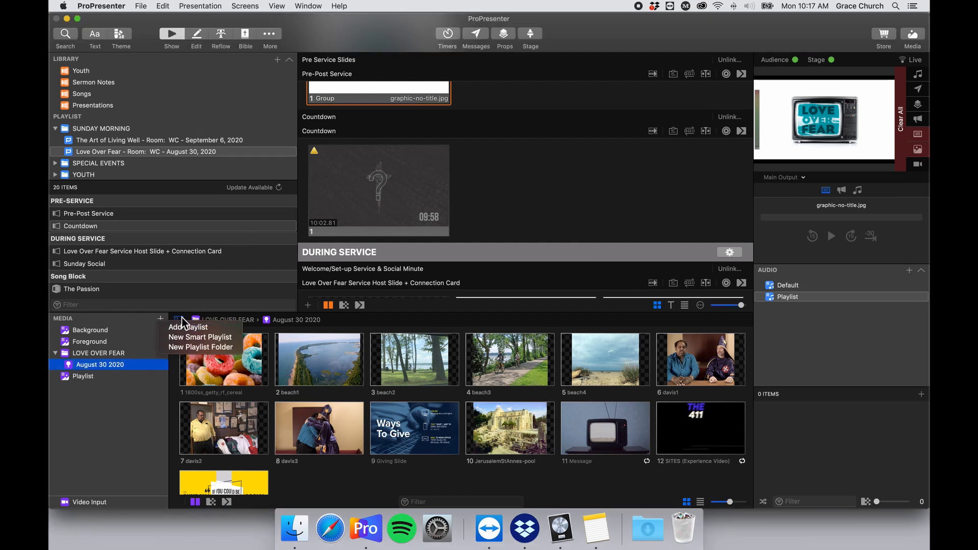
click(232, 339)
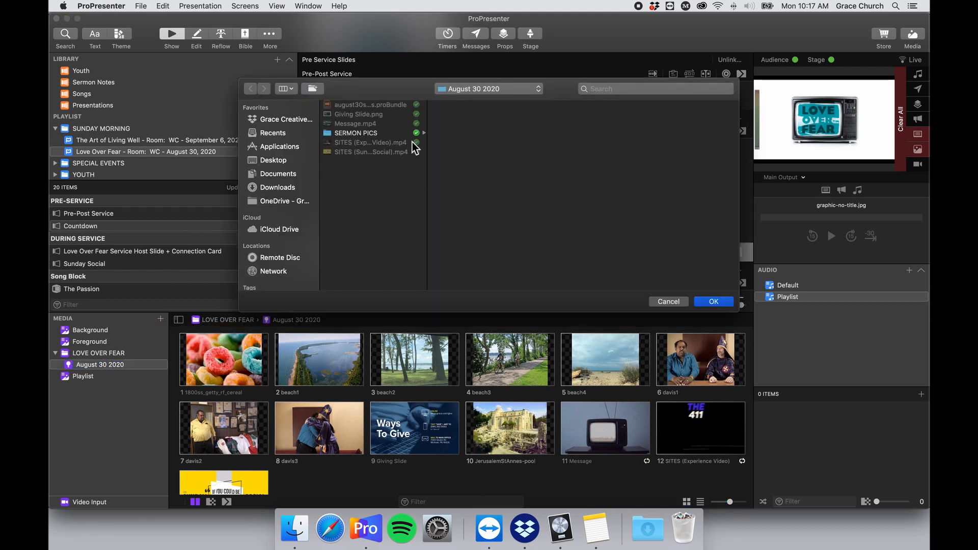
click(438, 93)
click(498, 100)
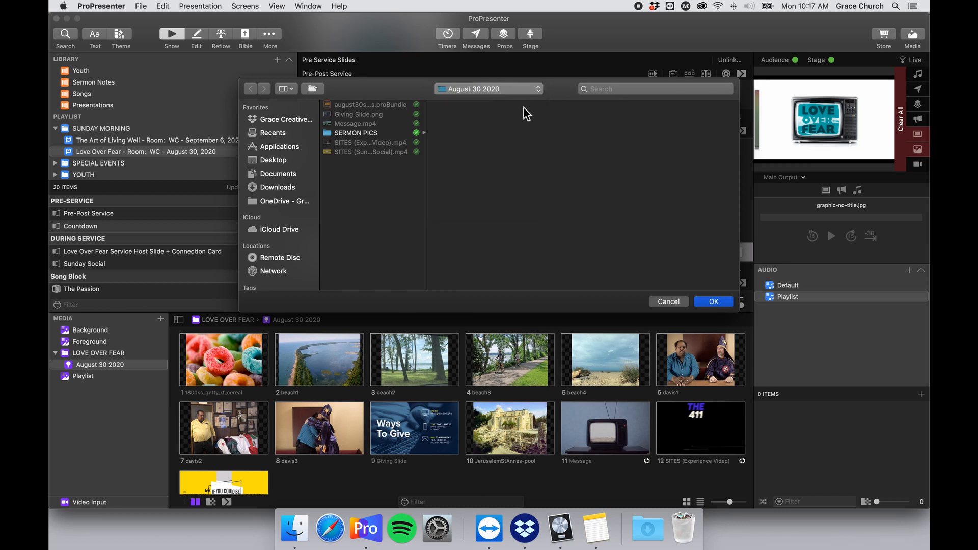
click(553, 106)
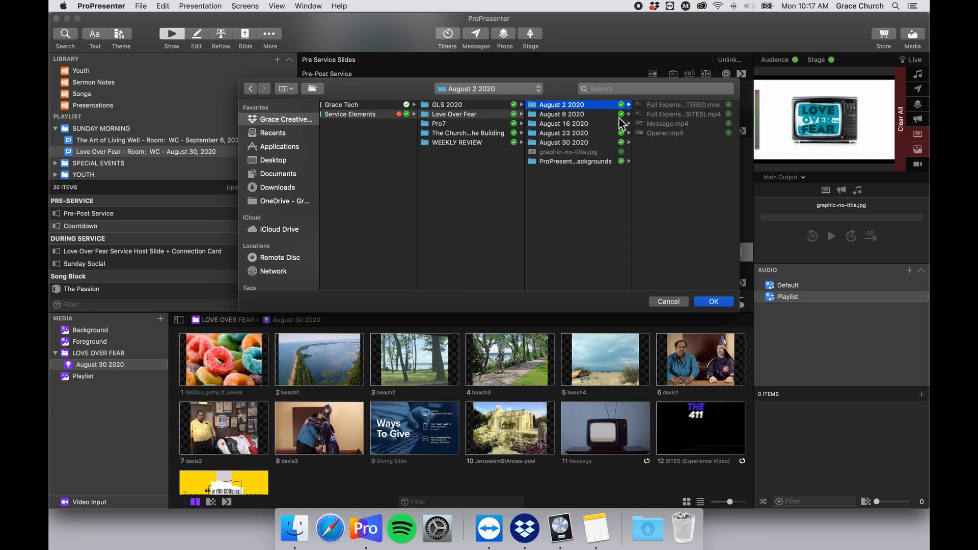
click(711, 303)
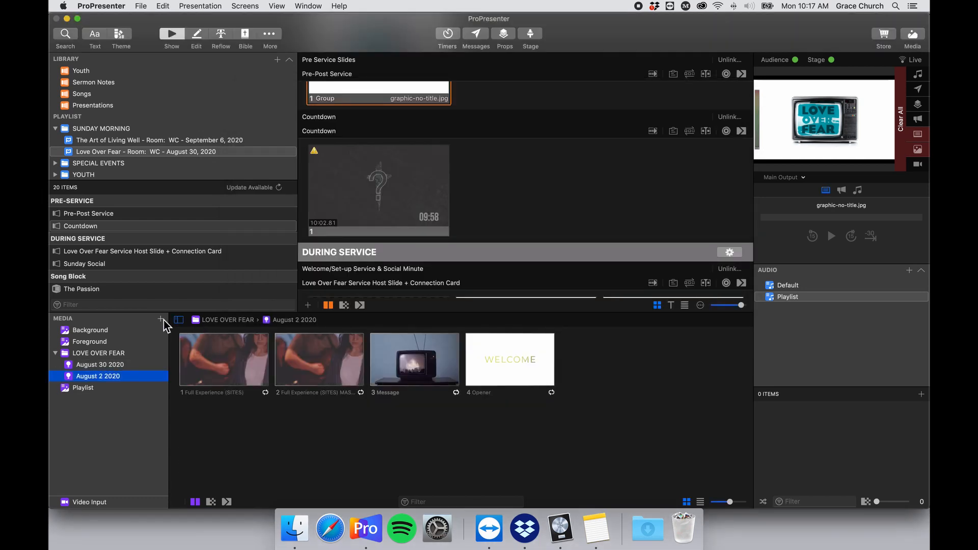
Add the August 9 2020 folder as another folder-linked media playlist and import it.
click(162, 319)
click(463, 324)
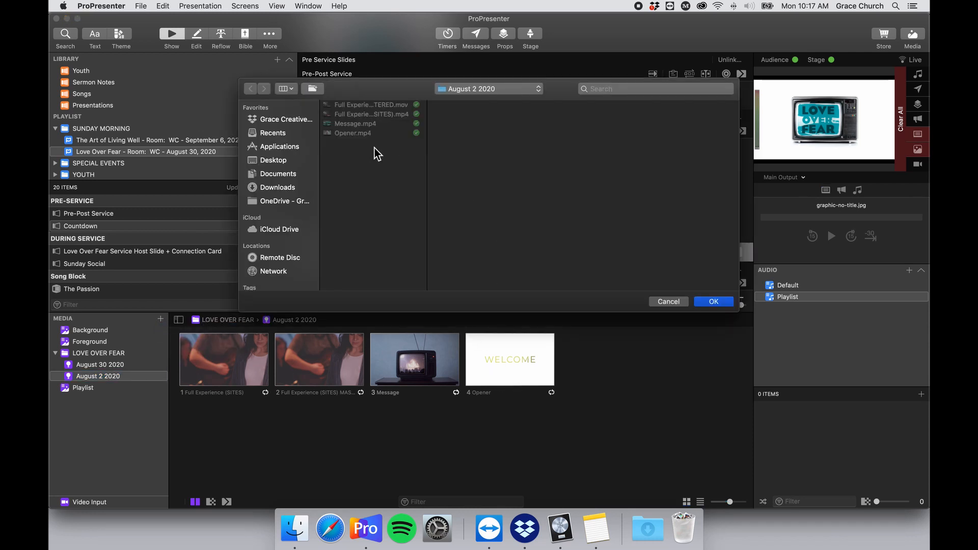
click(496, 91)
click(496, 99)
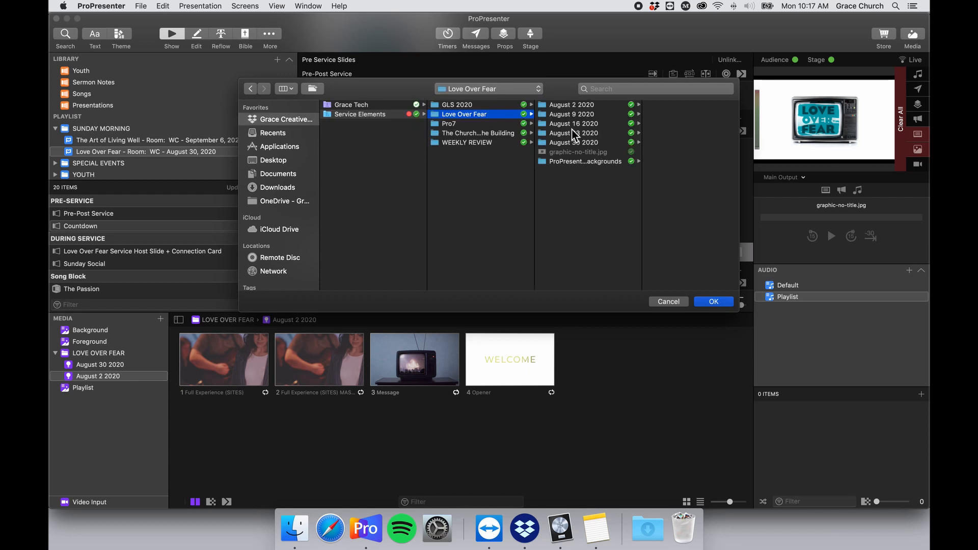
click(590, 123)
click(608, 117)
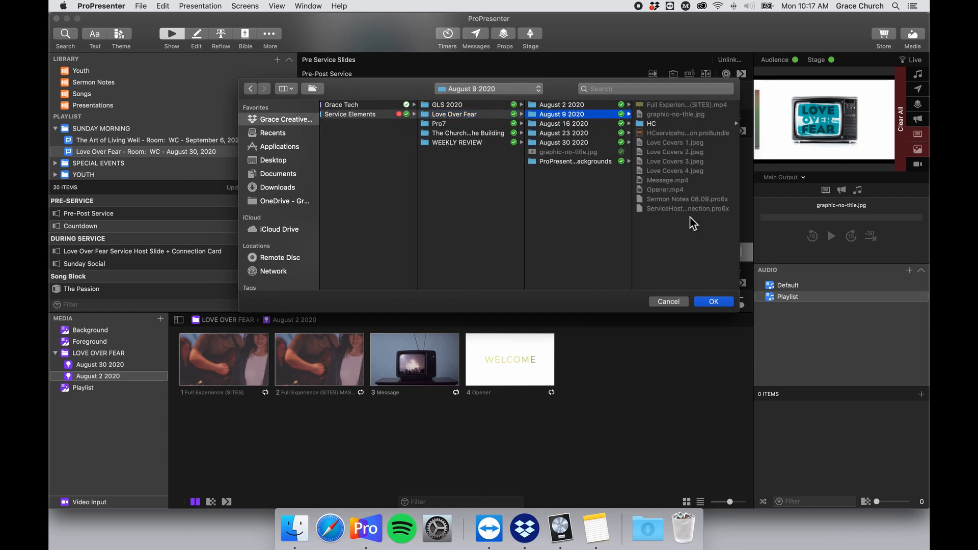
click(712, 303)
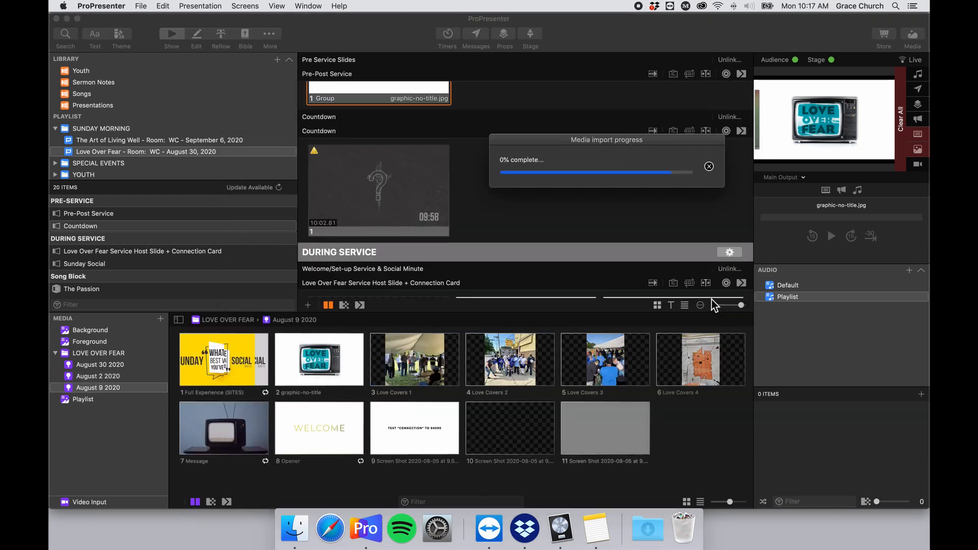
Import the August 16 2020 folder from Service Elements > Love Over Fear as a media playlist.
click(161, 319)
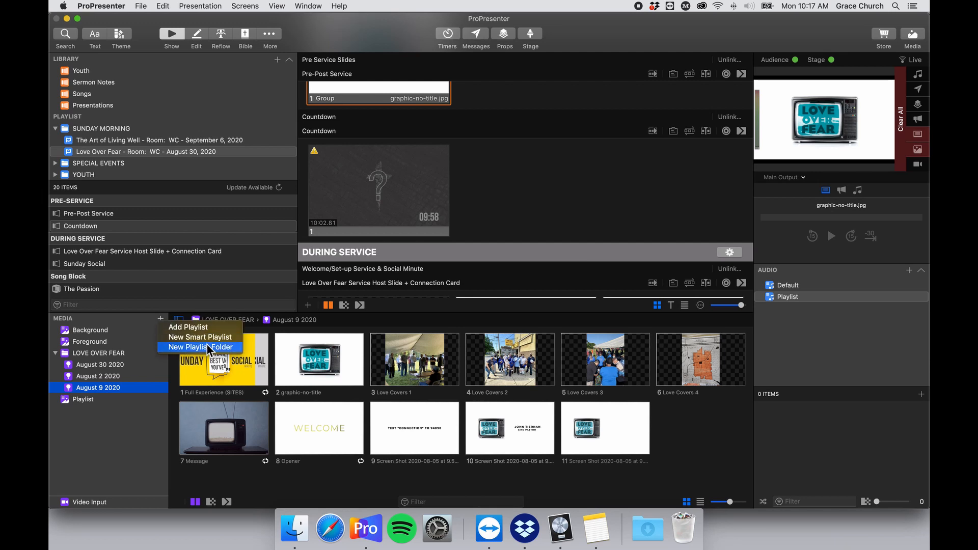
click(207, 338)
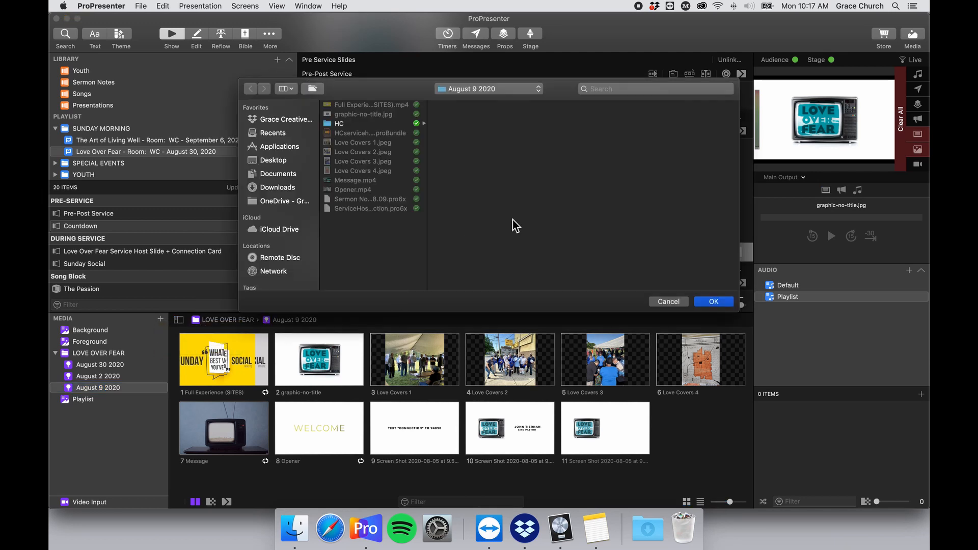
click(296, 119)
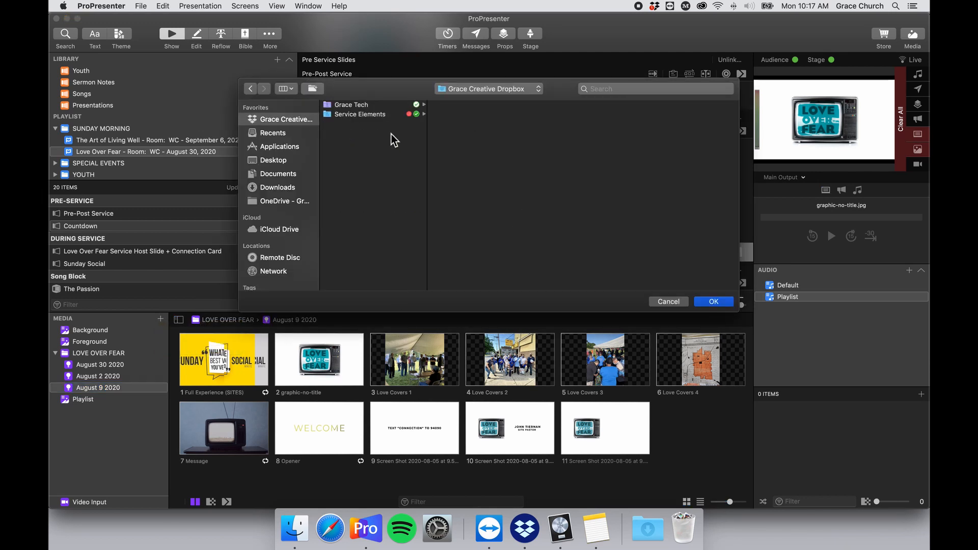
click(383, 115)
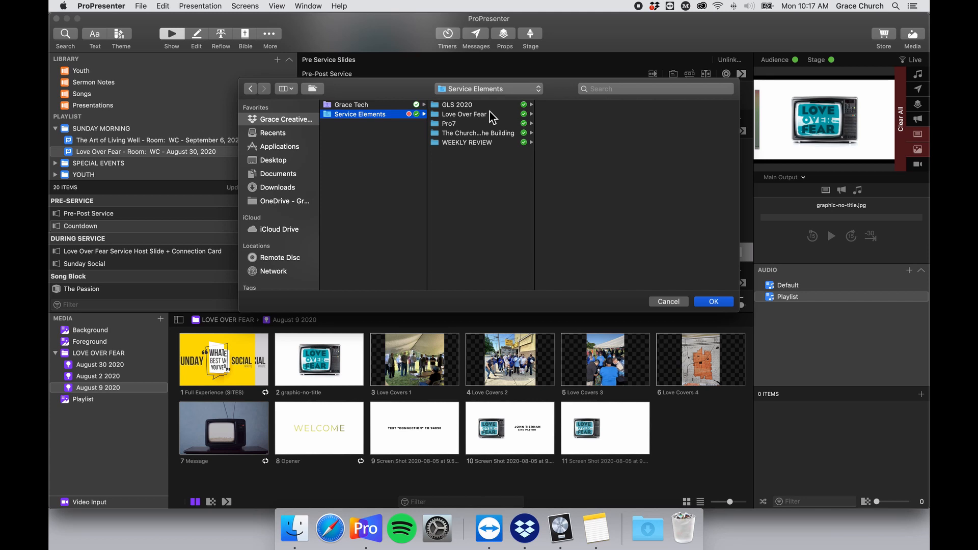
click(506, 105)
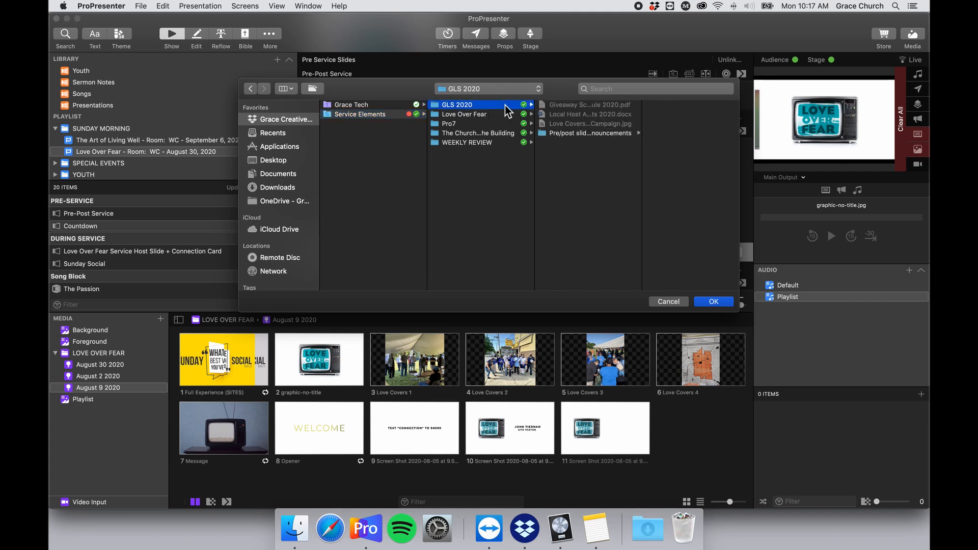
click(504, 115)
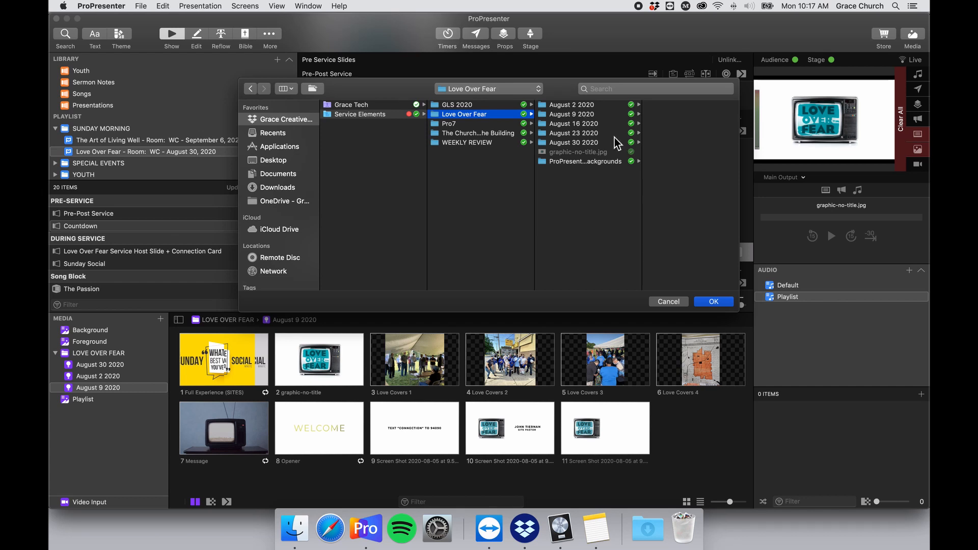
click(610, 124)
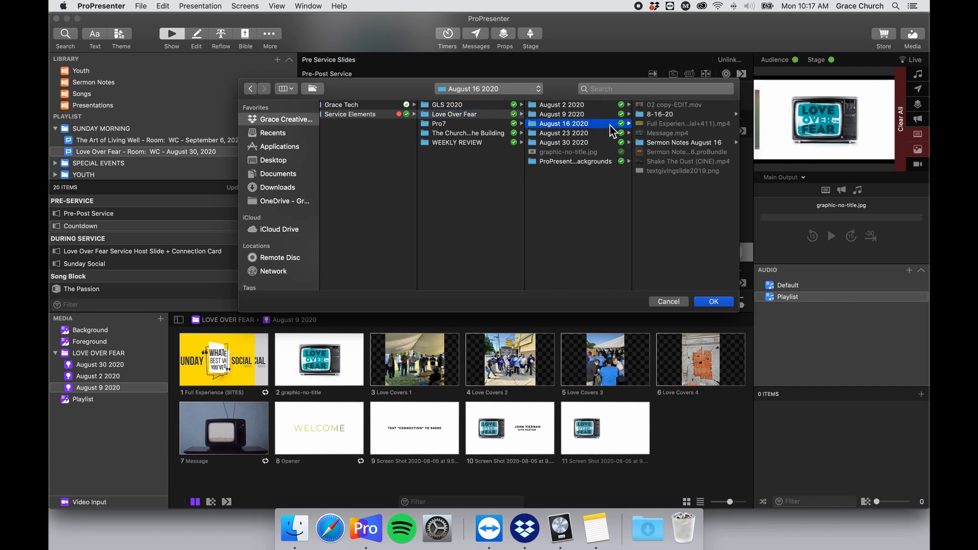
click(715, 302)
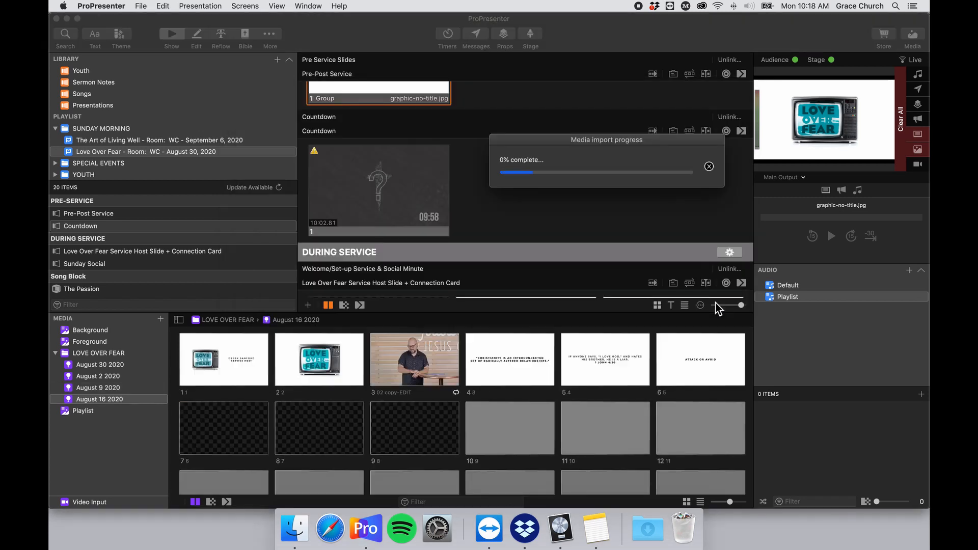
Import the August 23 2020 folder from Love Over Fear as another media playlist.
click(161, 319)
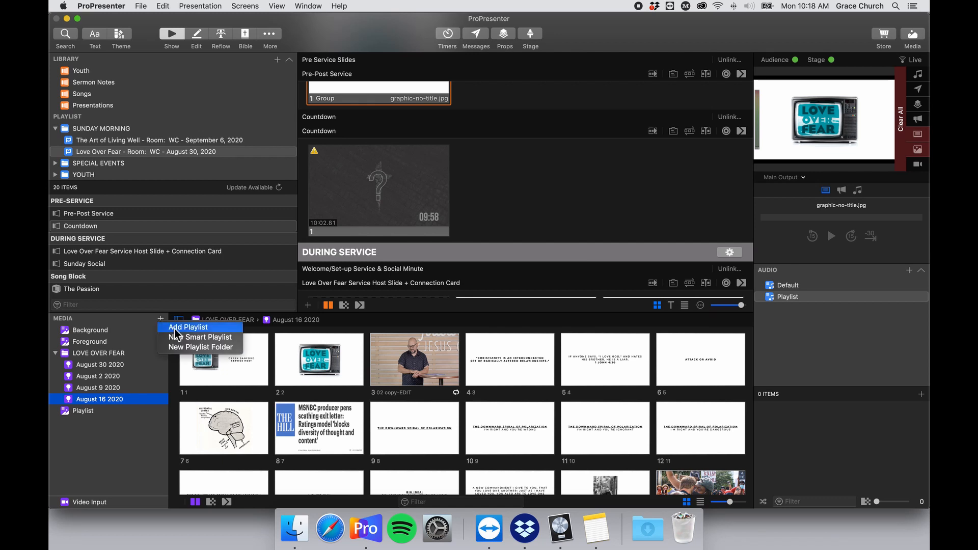
click(290, 330)
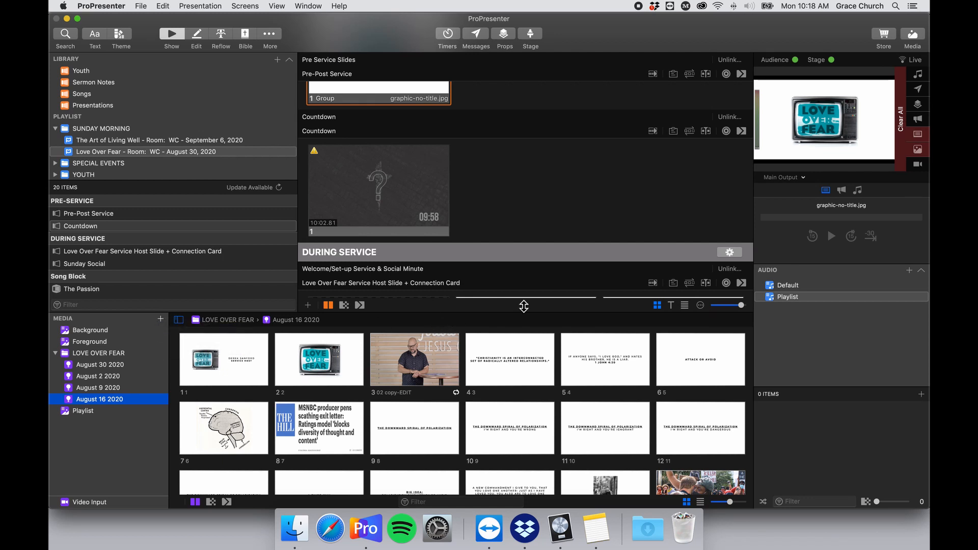
click(484, 92)
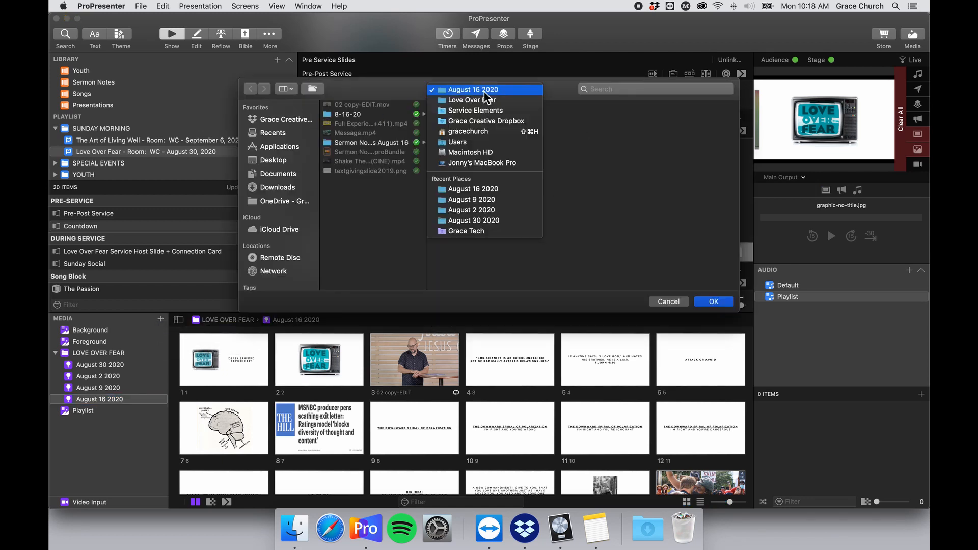
click(494, 102)
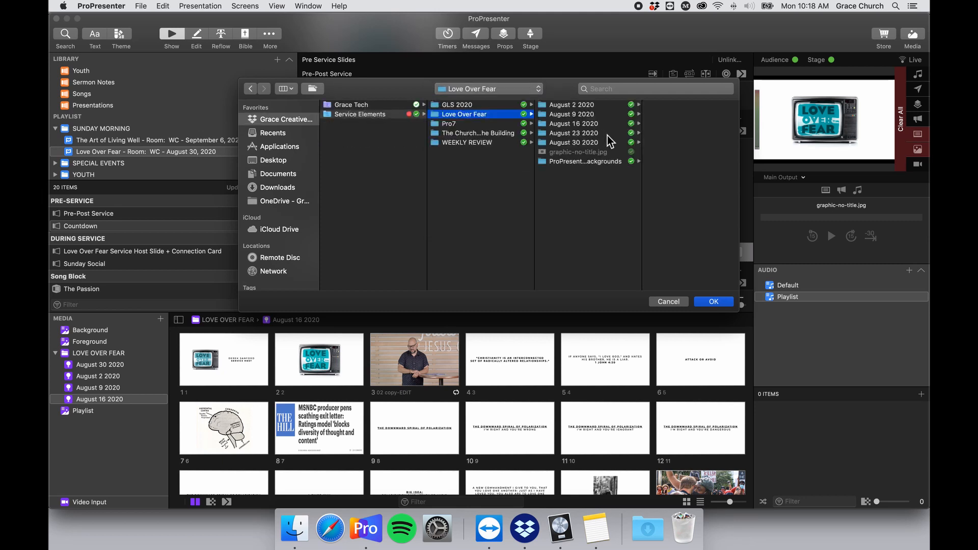
click(607, 135)
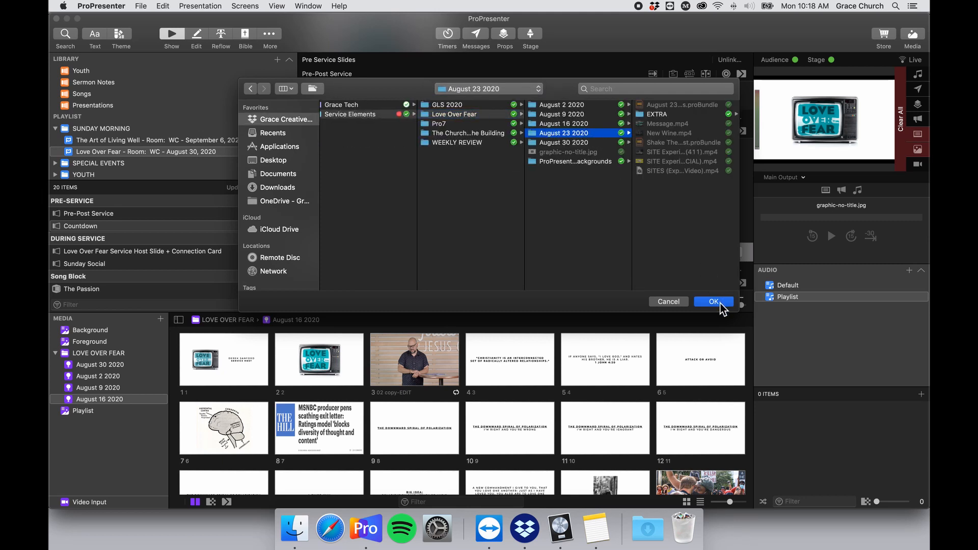
click(719, 305)
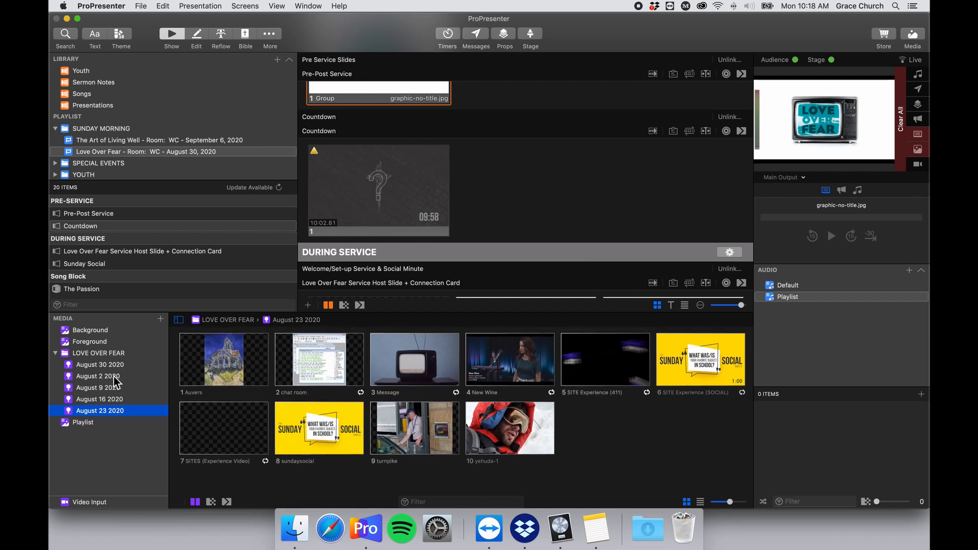
Move August 2 2020 to the top of the Love Over Fear media list and view its four items.
drag(114, 377, 132, 394)
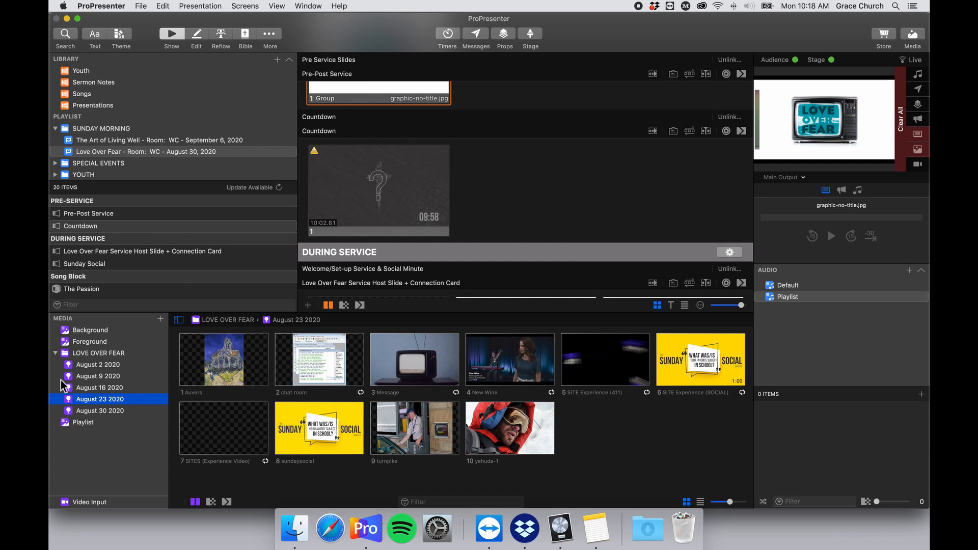
click(108, 369)
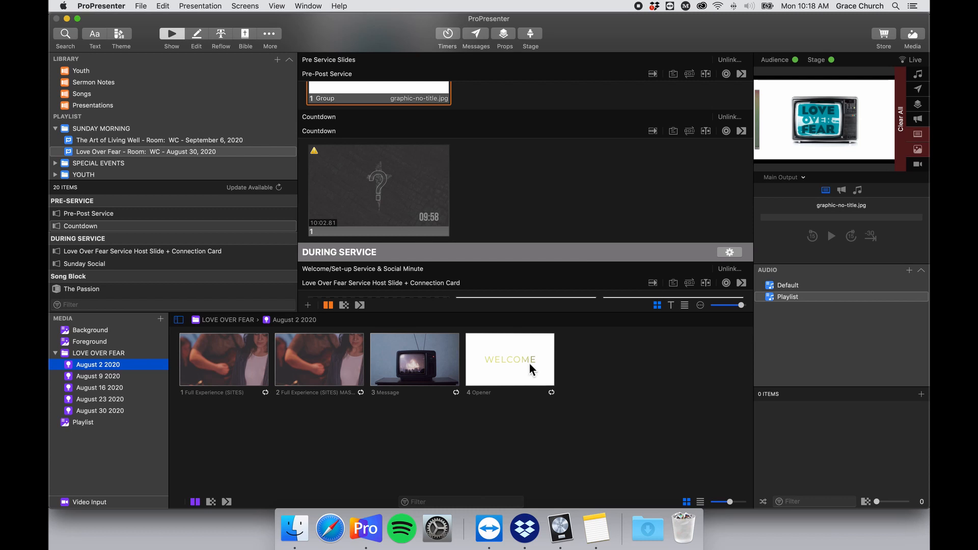
Put the Opener video on the Countdown slide, swap in the August 9 Opener, and play it live.
drag(533, 370, 409, 205)
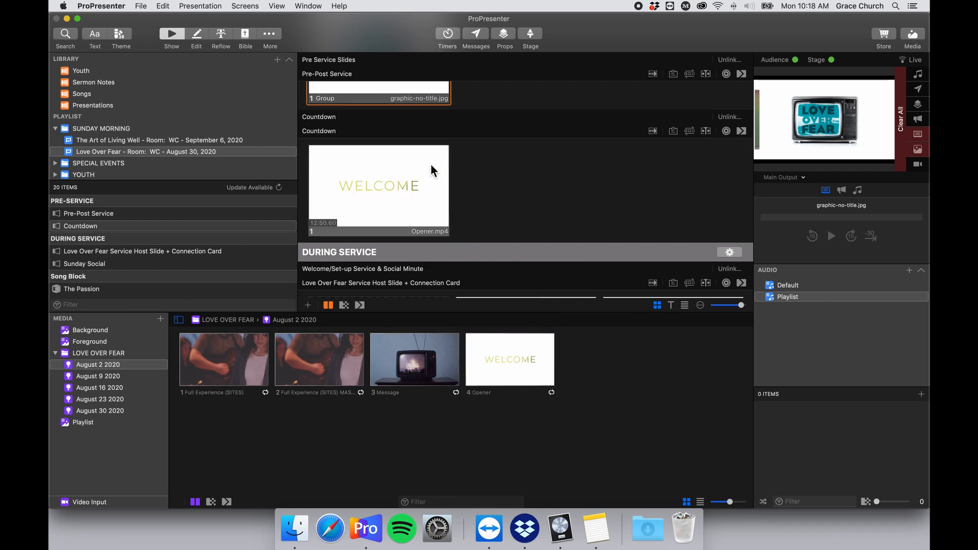
click(397, 179)
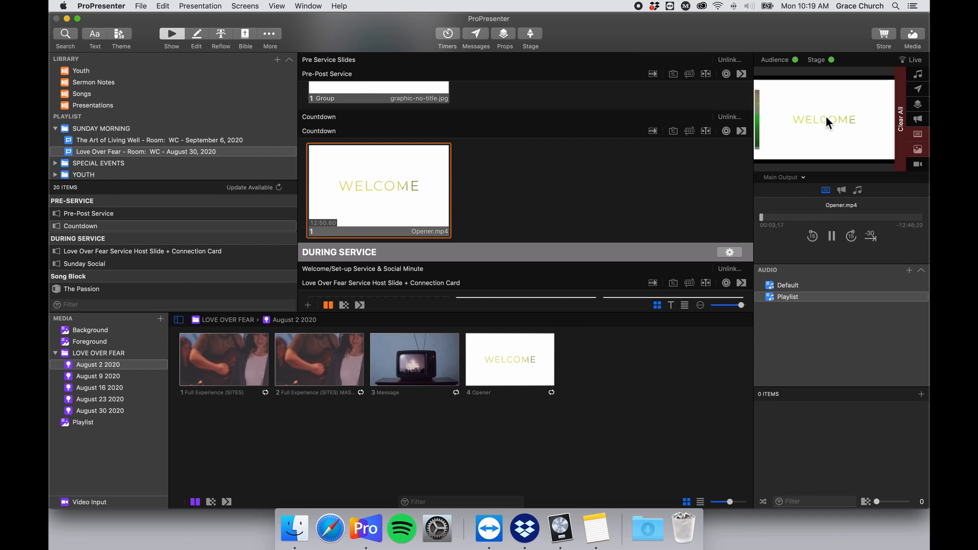
click(95, 377)
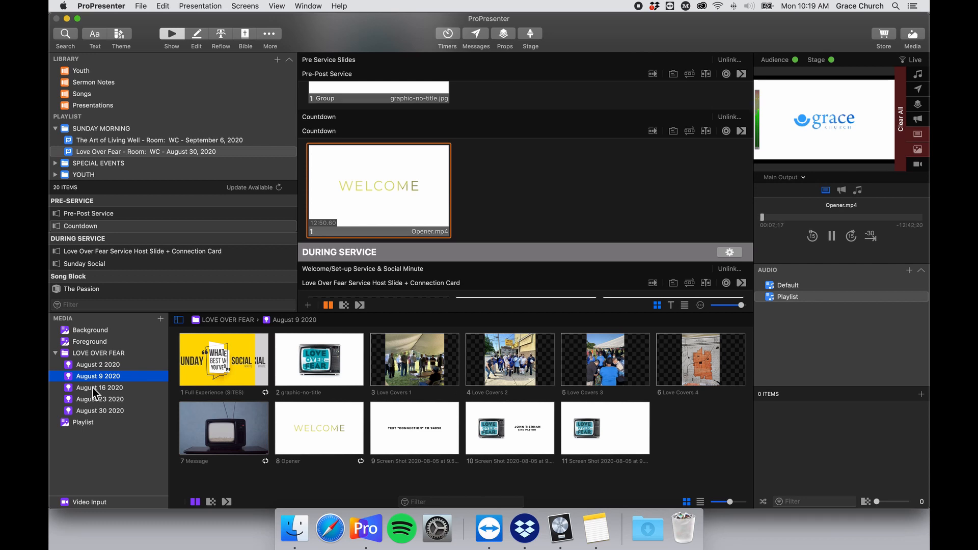
click(106, 365)
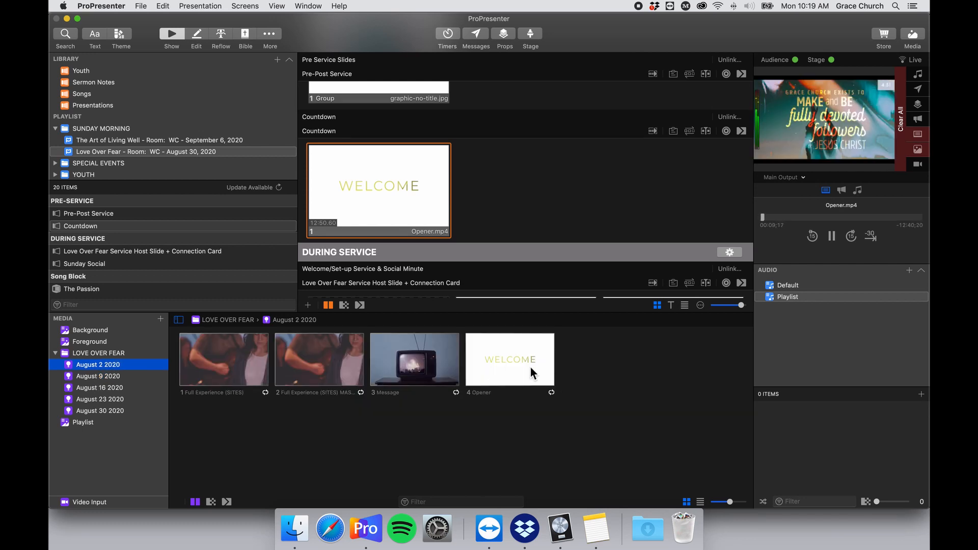
click(103, 377)
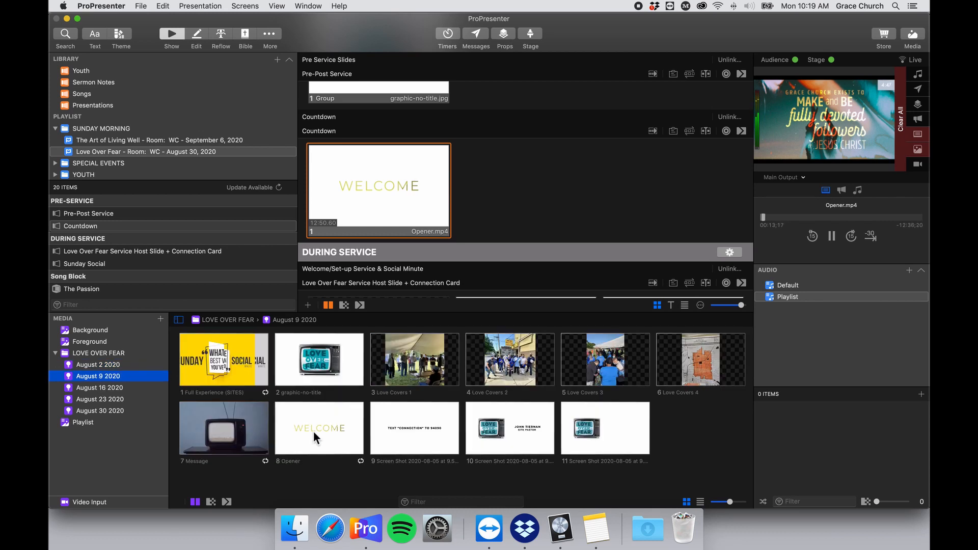
drag(305, 435, 373, 186)
click(386, 193)
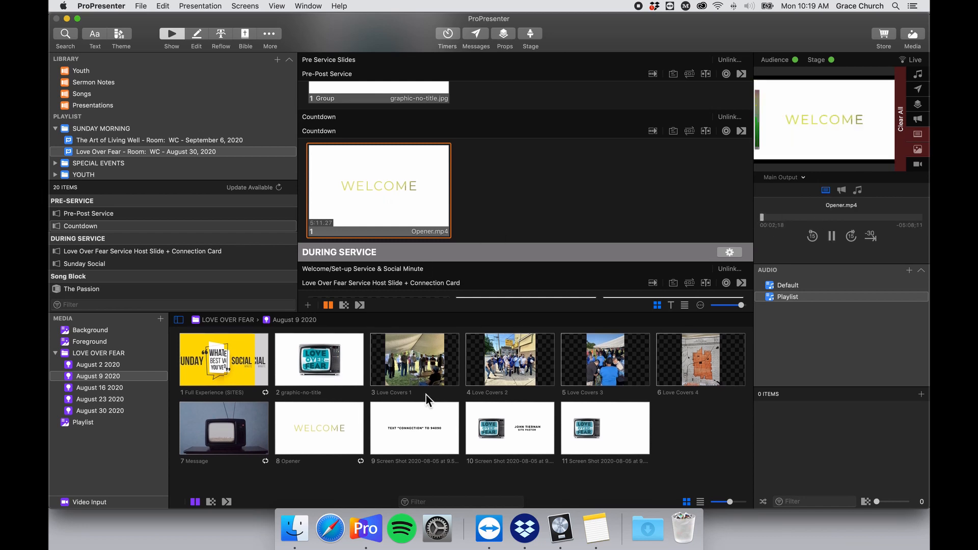
Browse the August 16, August 23 and August 30 2020 media playlists.
click(97, 388)
scroll(439, 405, down, 5)
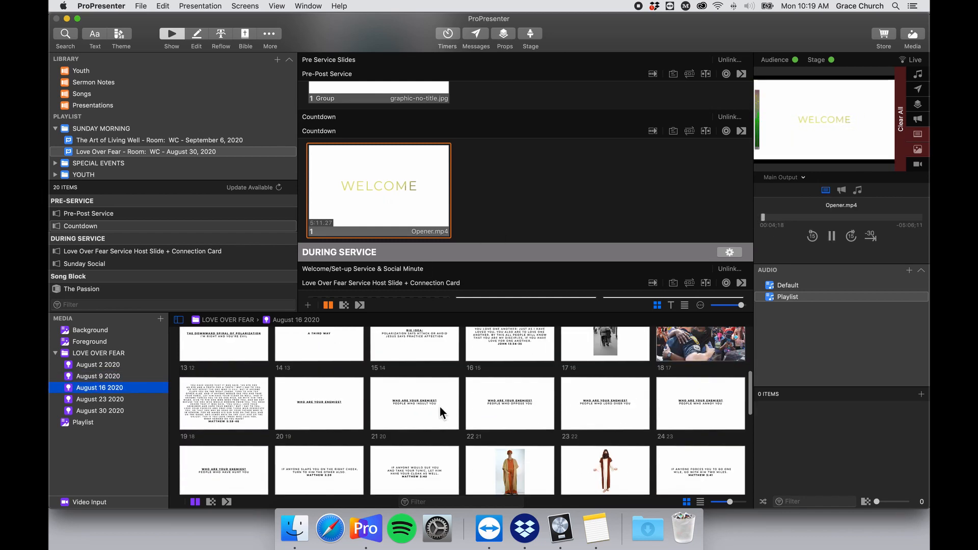
scroll(440, 405, down, 10)
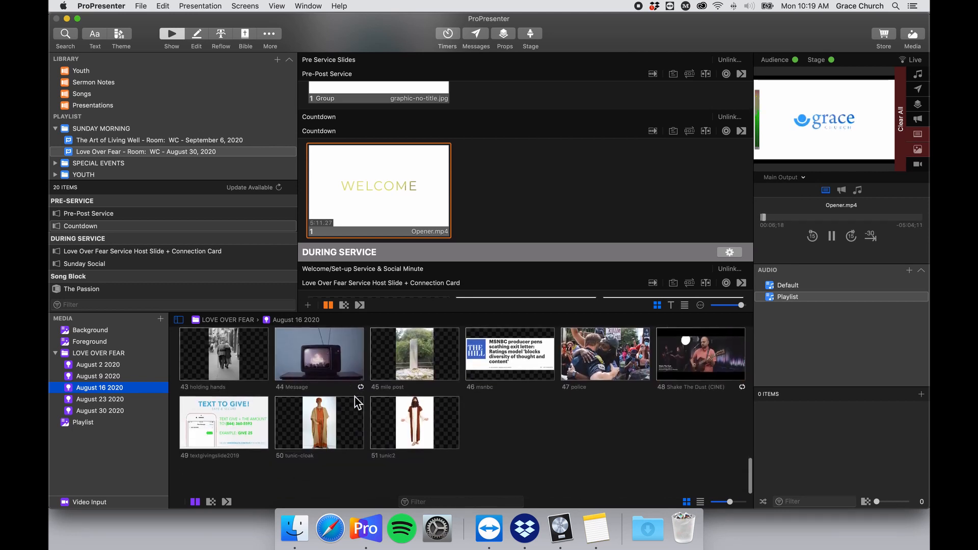
scroll(355, 396, up, 20)
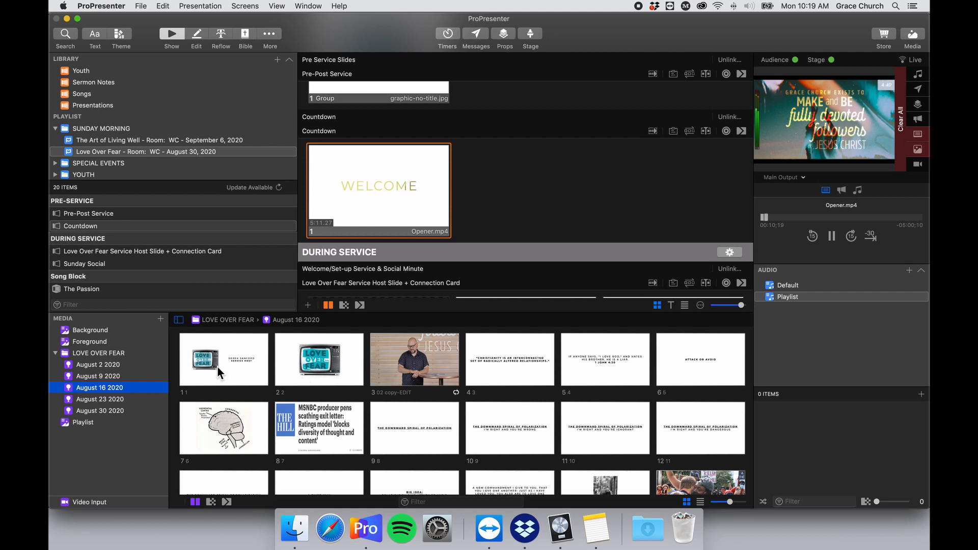
click(107, 401)
click(105, 411)
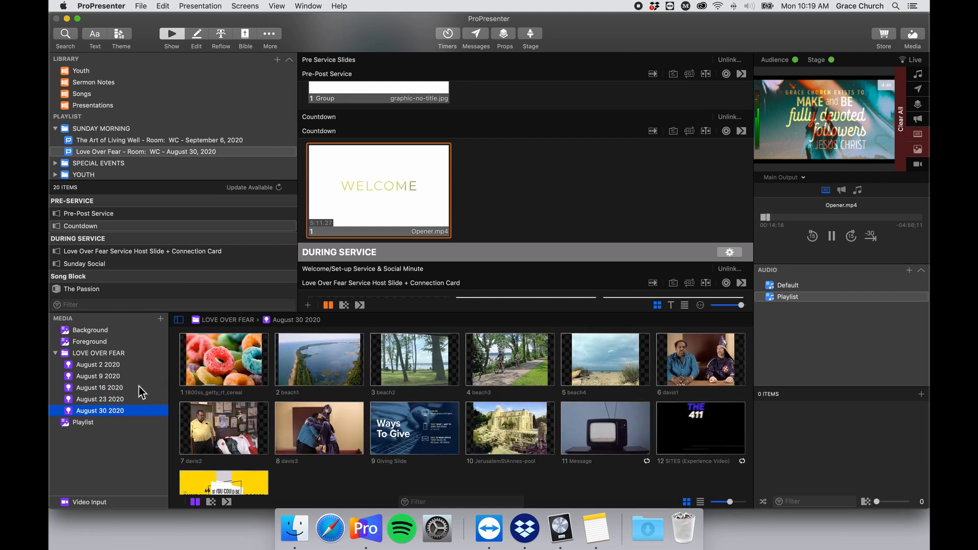
scroll(455, 219, up, 3)
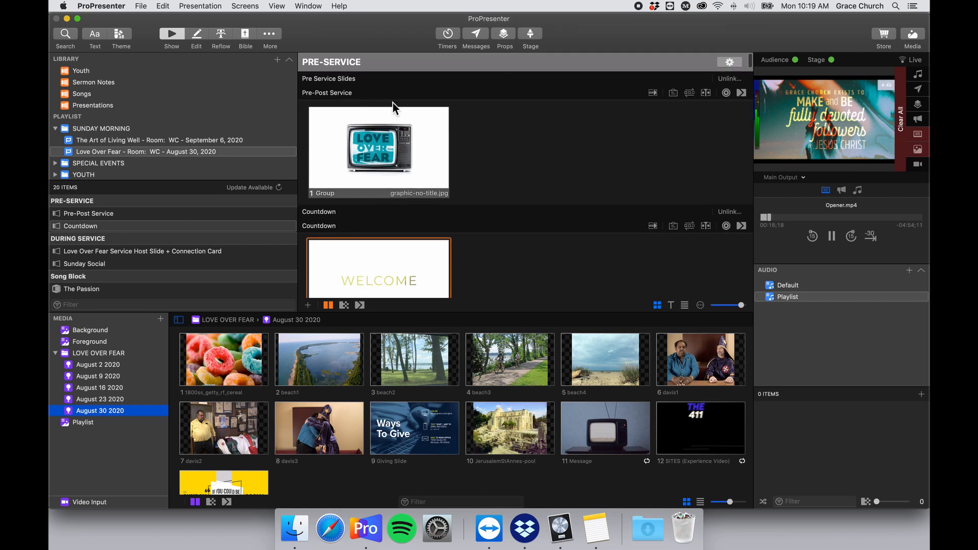
Put the Love Over Fear pre-service graphic live and look through the presentation's slides.
click(421, 164)
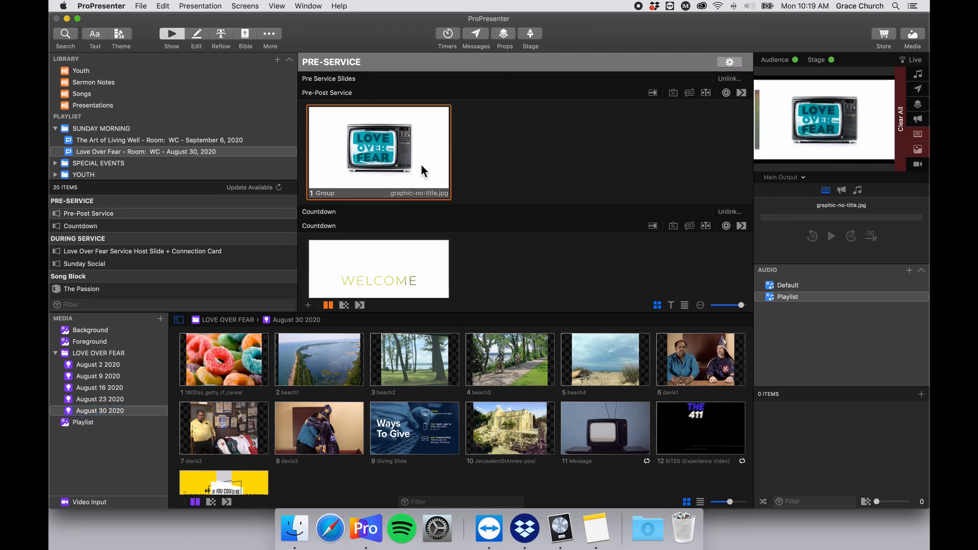
scroll(423, 173, down, 3)
scroll(417, 153, up, 3)
scroll(422, 174, down, 3)
scroll(412, 216, down, 10)
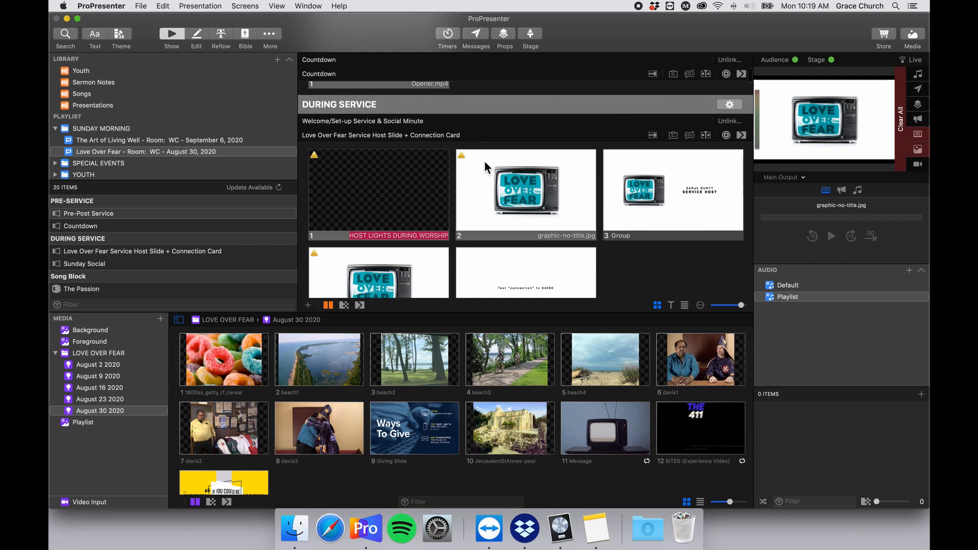
scroll(484, 161, down, 2)
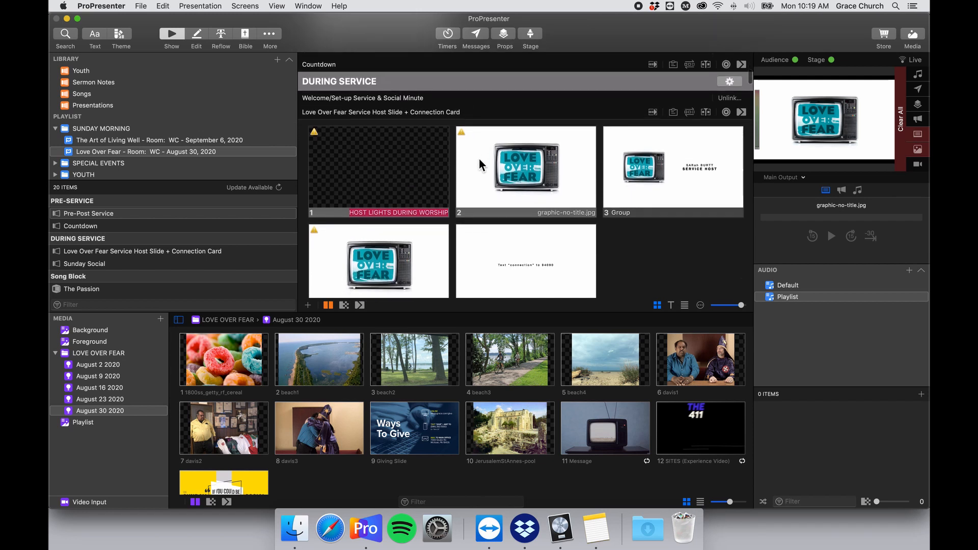
scroll(479, 158, down, 2)
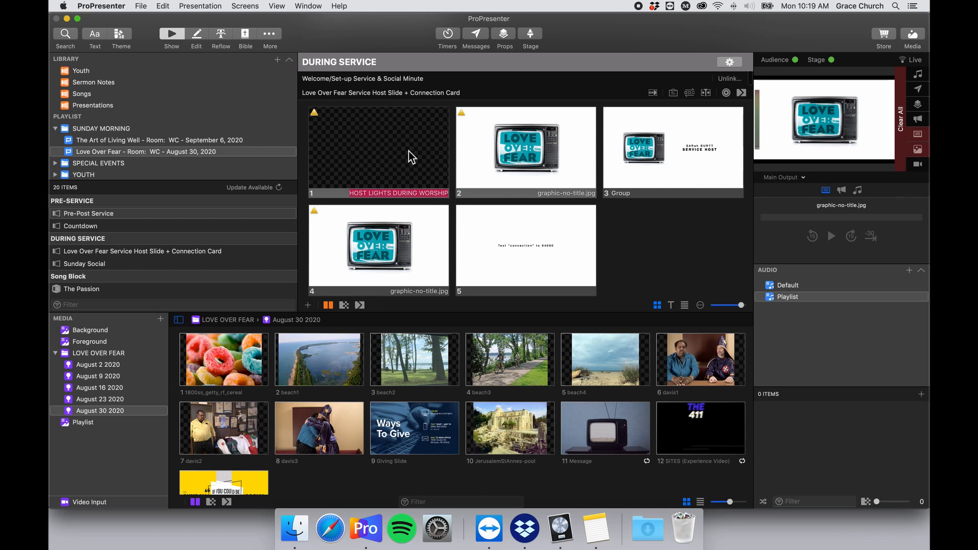
scroll(405, 206, up, 3)
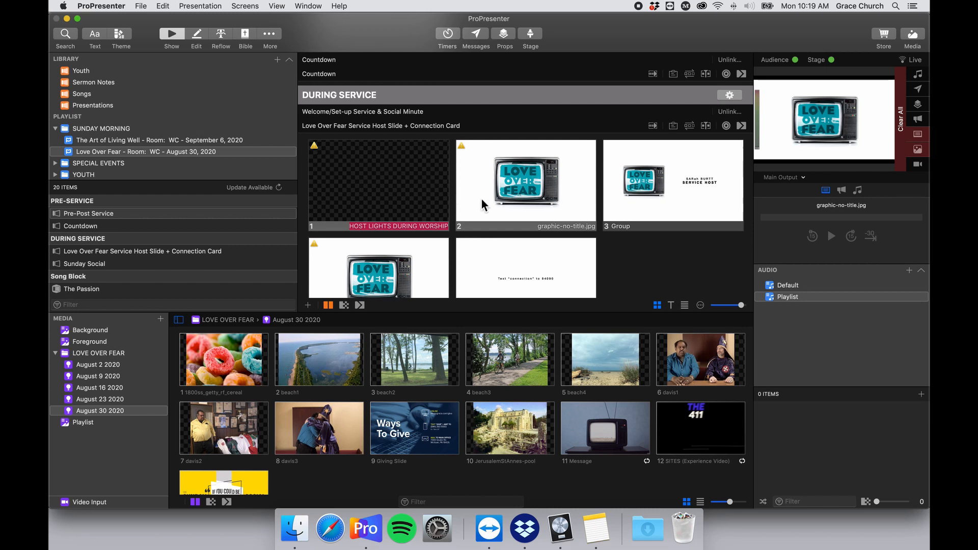
scroll(407, 186, up, 10)
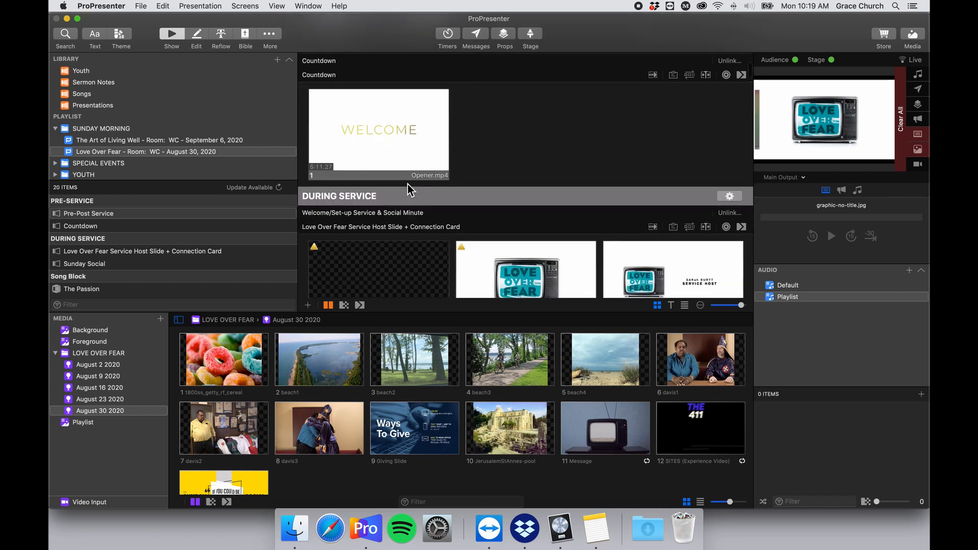
scroll(409, 192, down, 10)
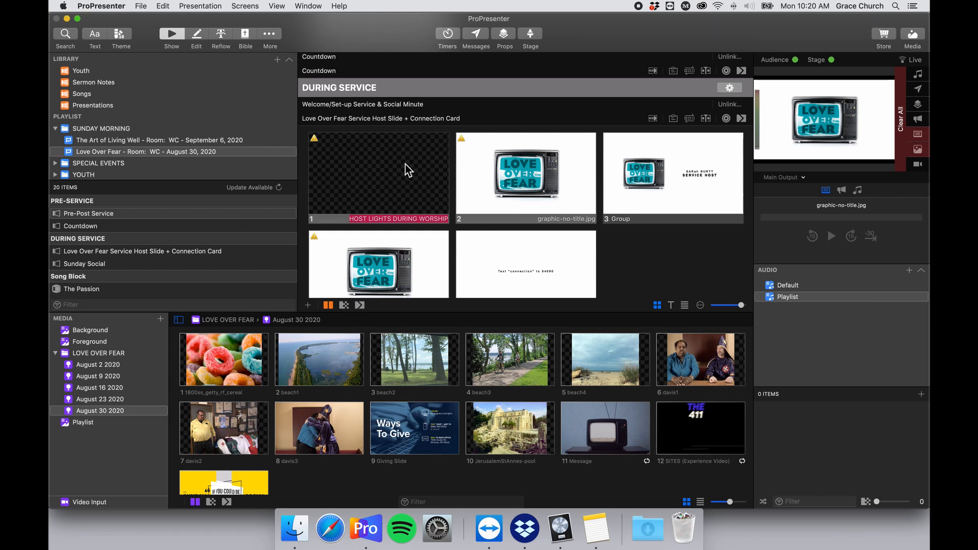
scroll(405, 164, up, 3)
Trigger the host-lights slide, make the Love Over Fear TV graphic live, then reselect host-lights.
click(392, 188)
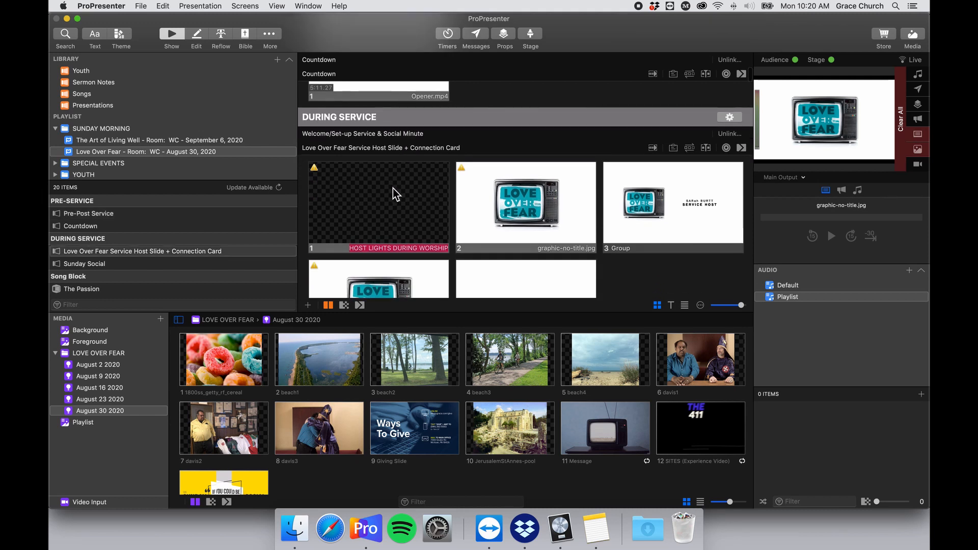
scroll(396, 191, down, 3)
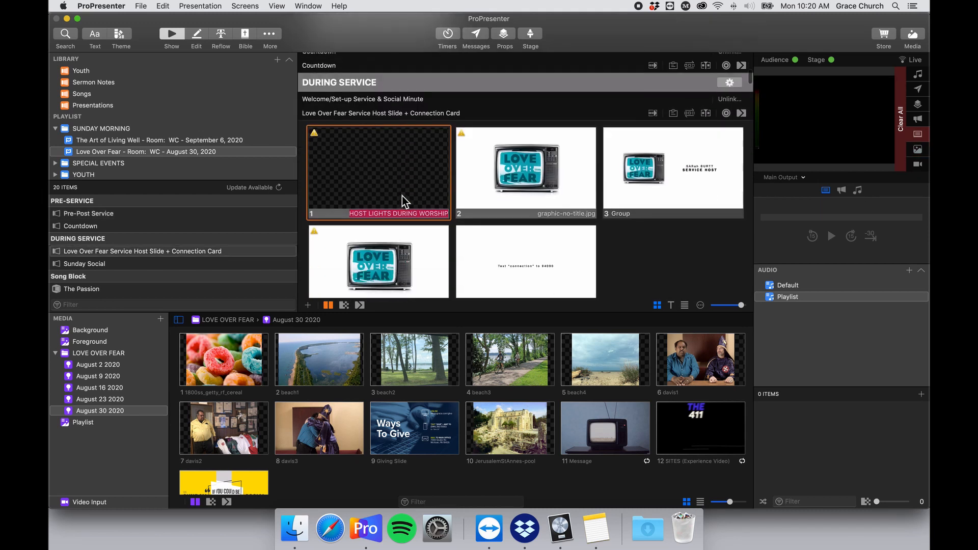
click(486, 172)
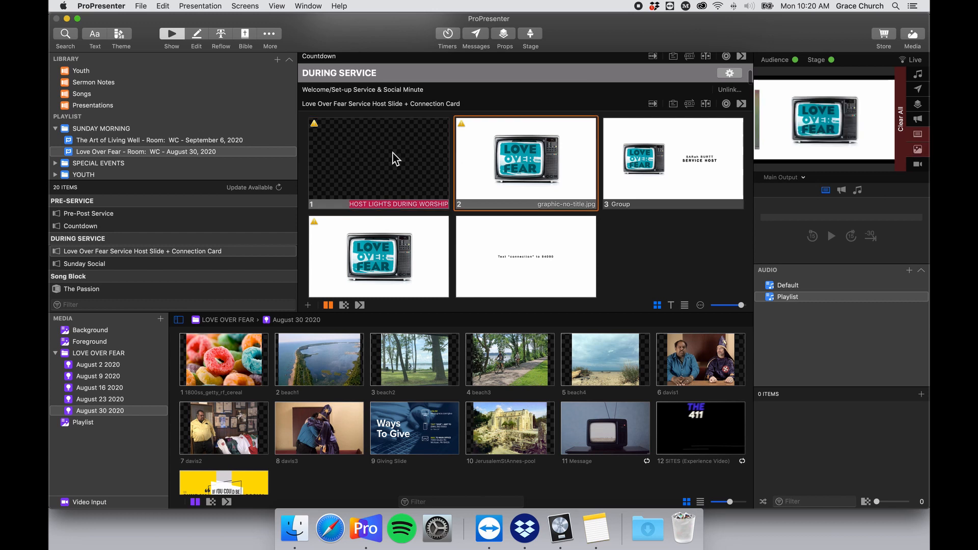
click(413, 171)
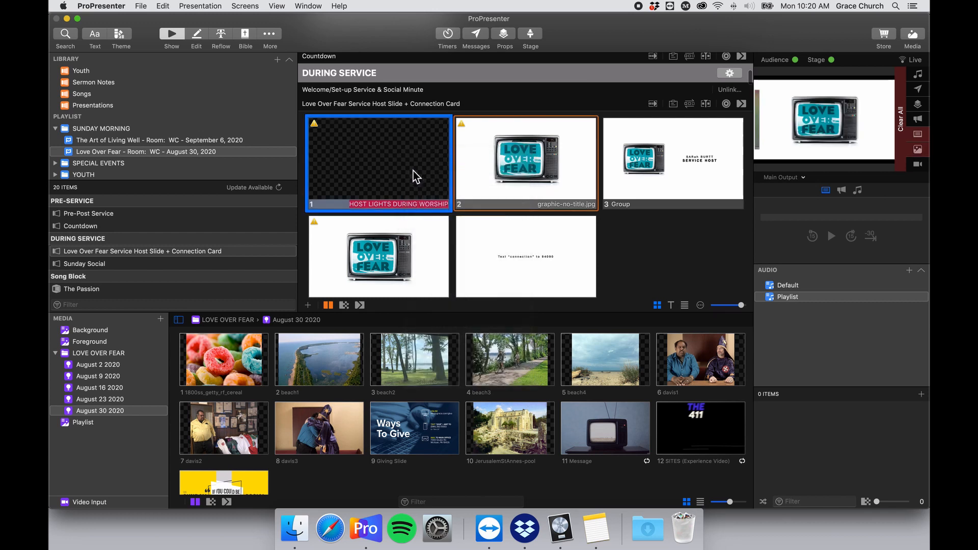
right_click(393, 158)
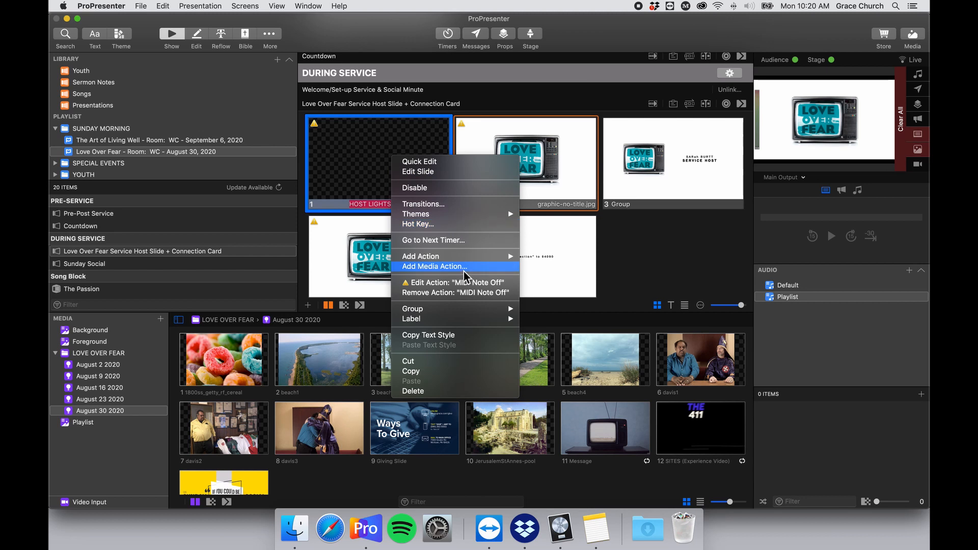
mouse_move(475, 259)
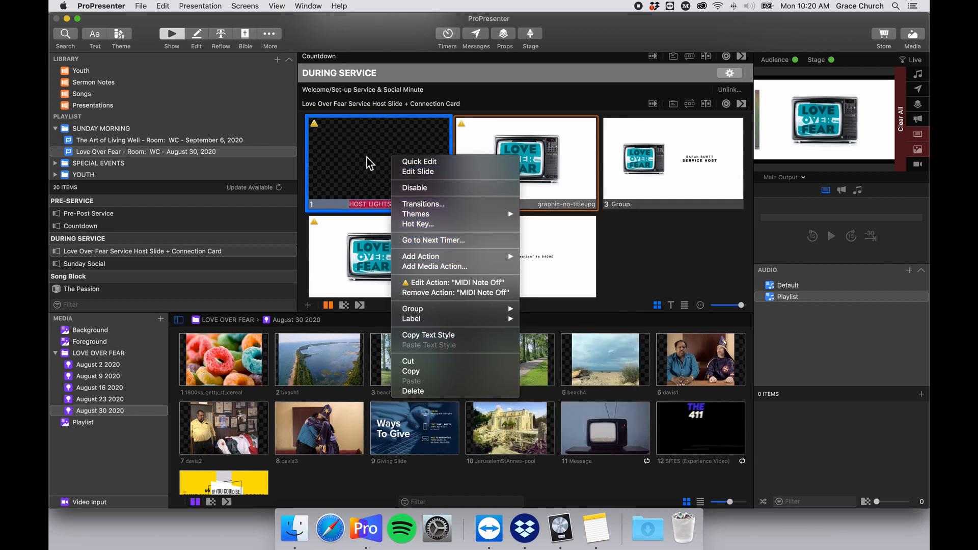
right_click(360, 141)
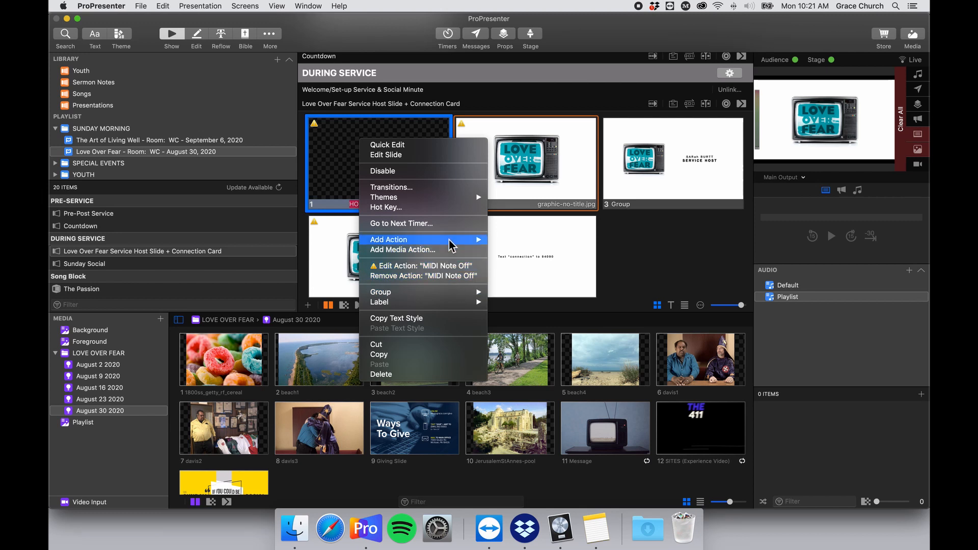
mouse_move(450, 244)
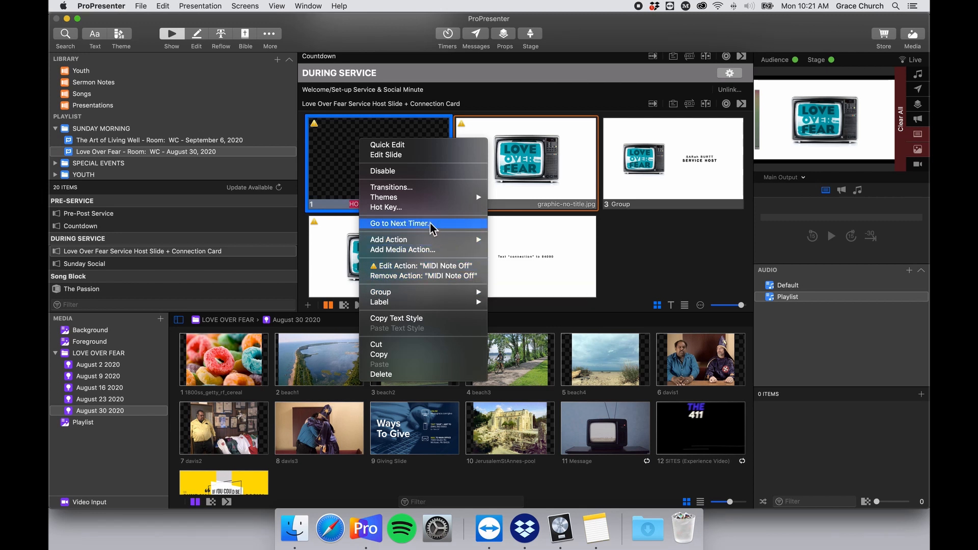
mouse_move(426, 200)
click(426, 191)
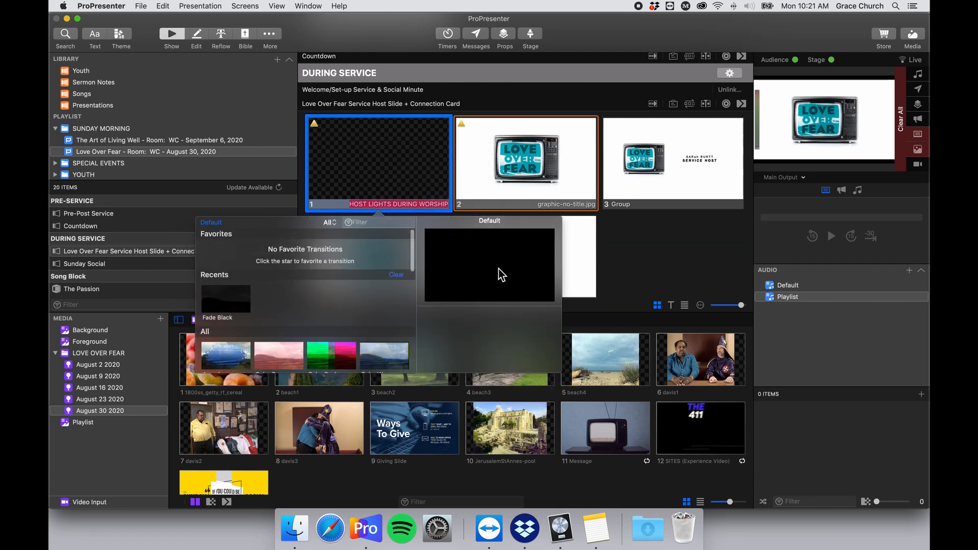
click(373, 208)
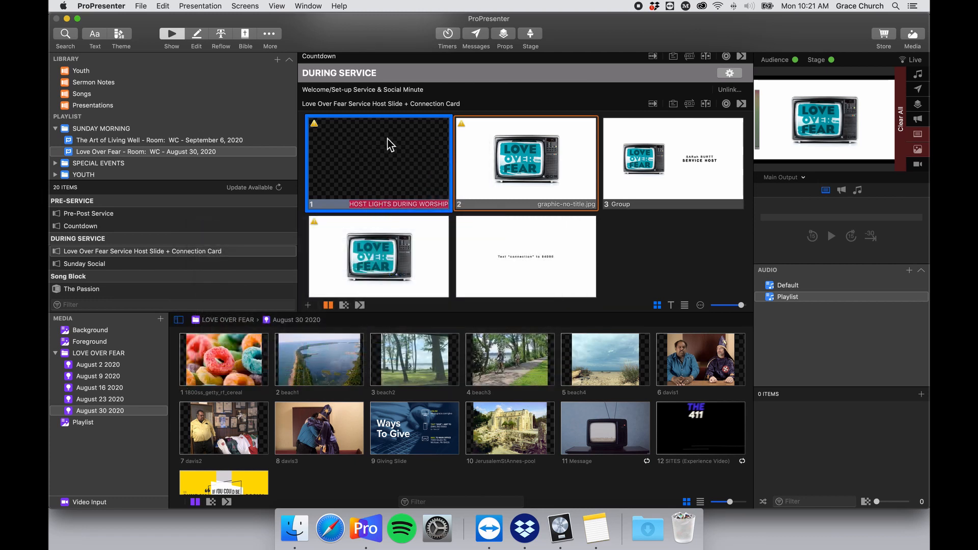
scroll(426, 155, up, 2)
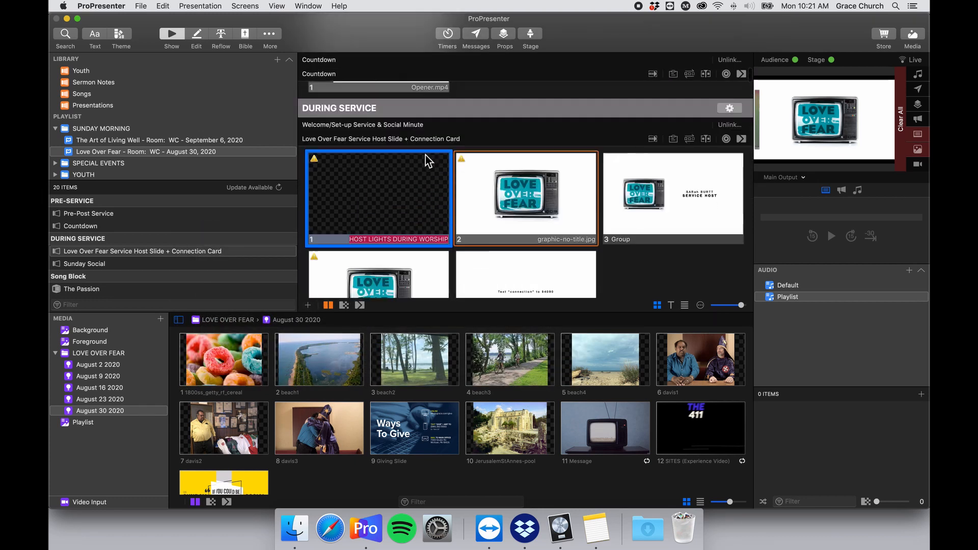
scroll(426, 155, down, 2)
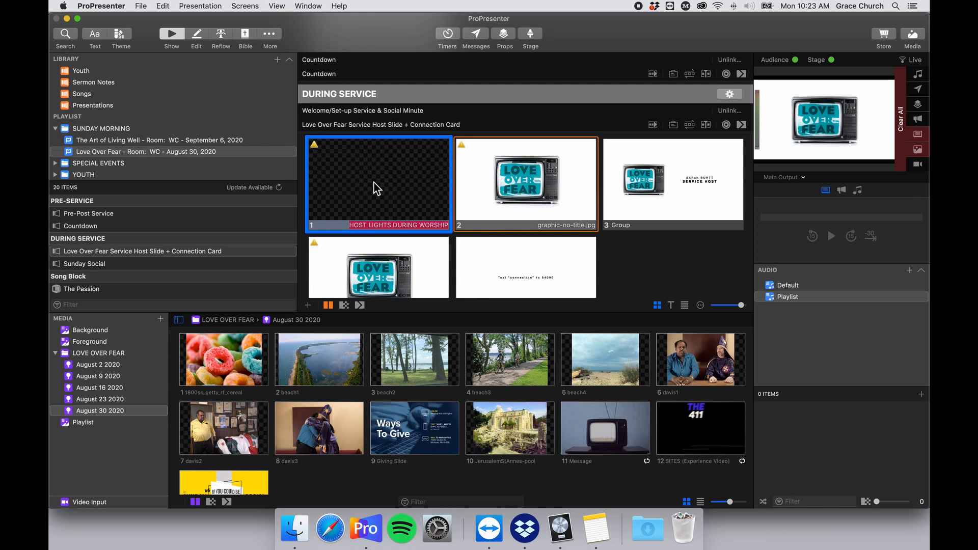
Open the host-lights slide's MIDI Note Off action and set its device to VISTA LIGHTING CONTROL.
right_click(374, 183)
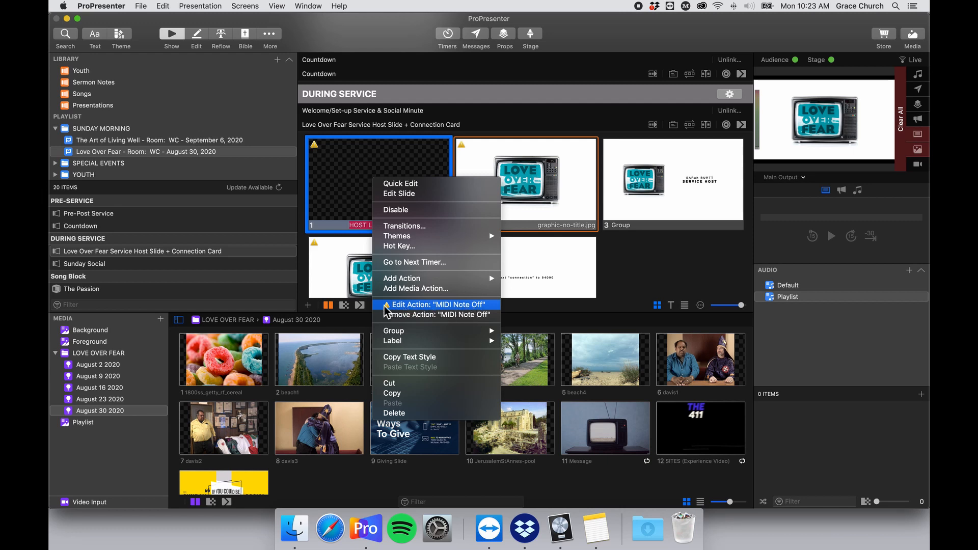
click(442, 305)
click(396, 266)
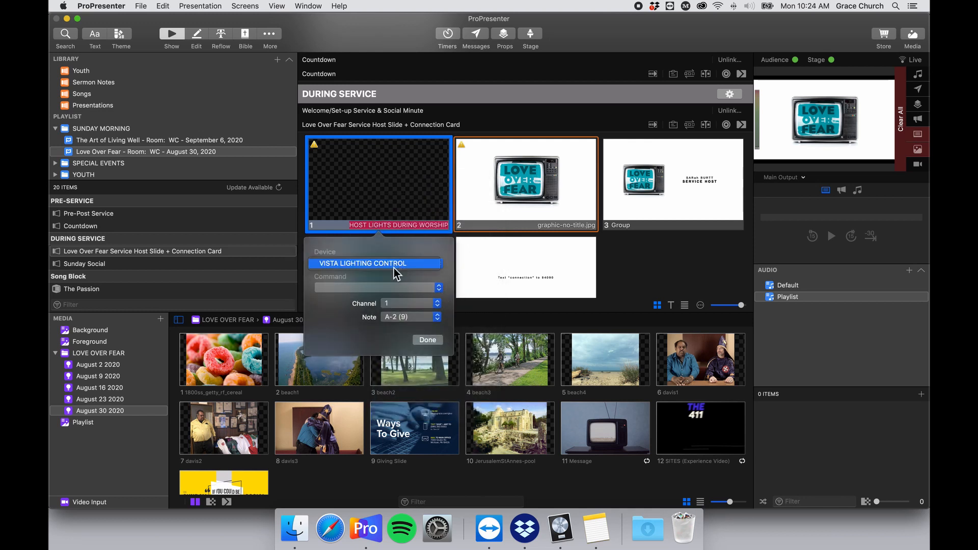
click(399, 265)
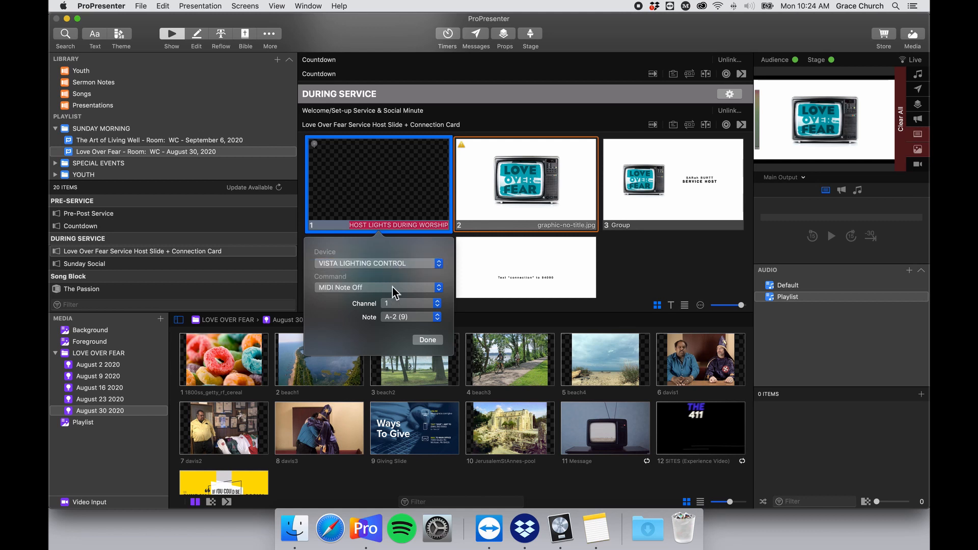
Keep the MIDI cue on channel 1 with note A-2 (9).
click(425, 302)
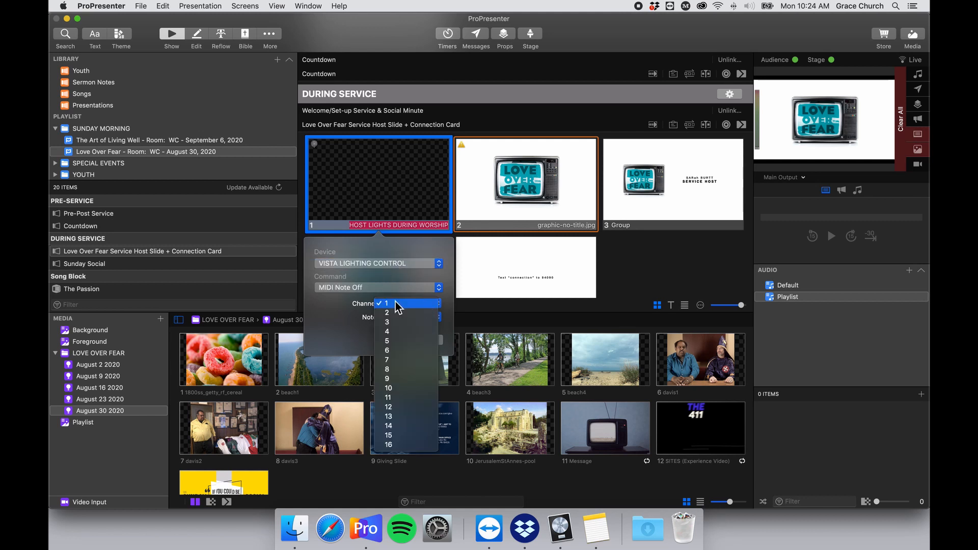
click(334, 313)
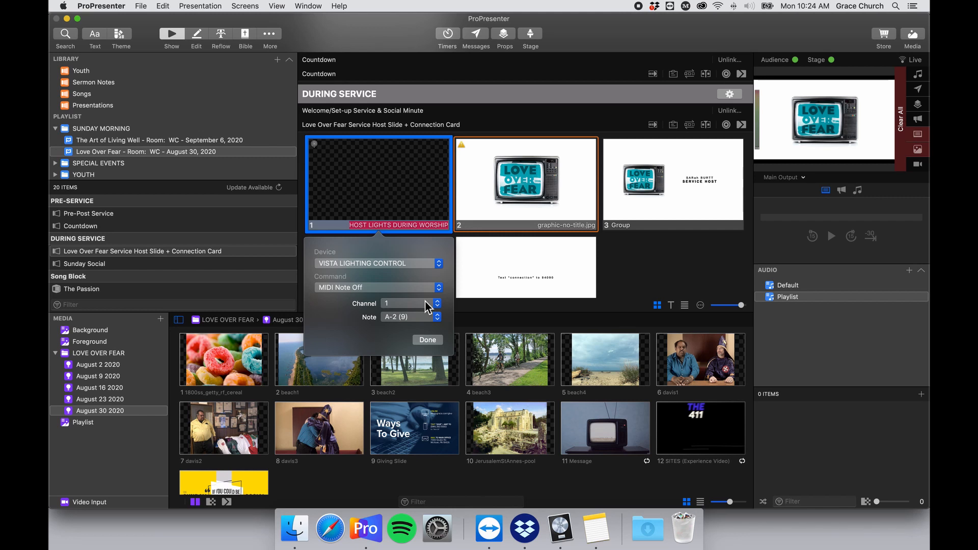
click(425, 302)
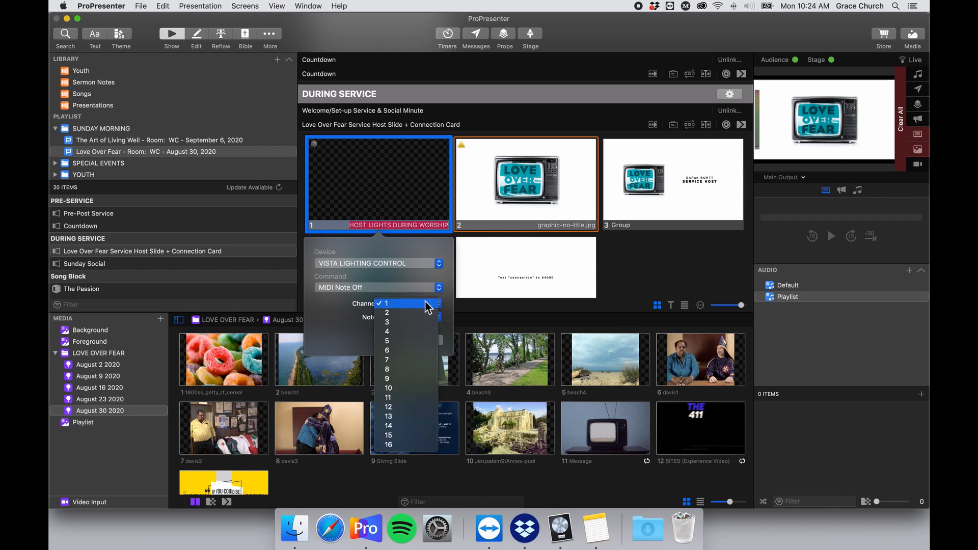
click(355, 326)
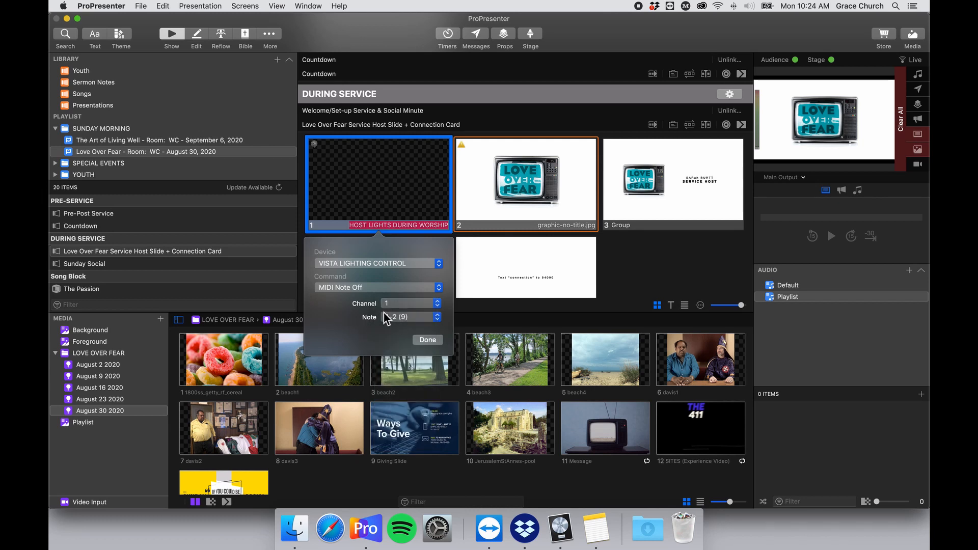
click(393, 318)
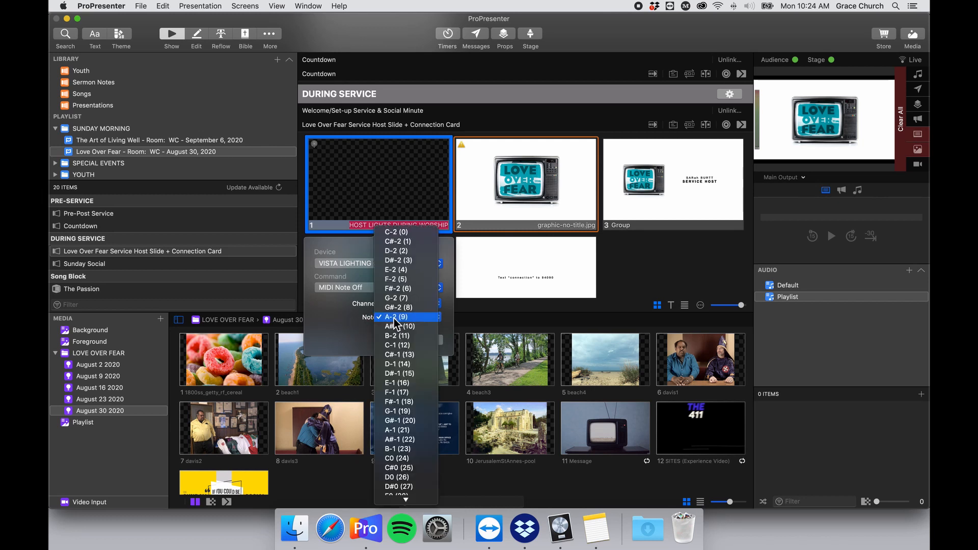
scroll(403, 292, down, 10)
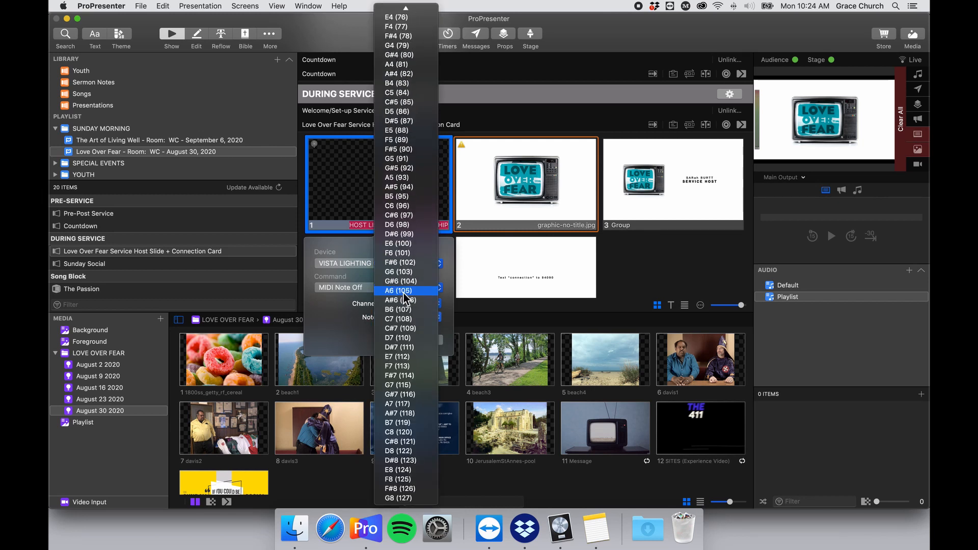
scroll(403, 292, up, 10)
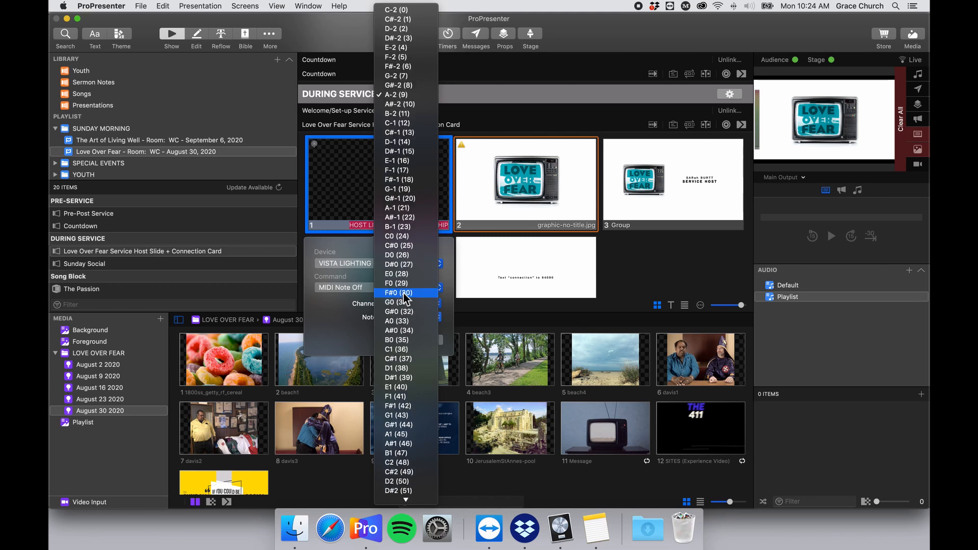
click(329, 323)
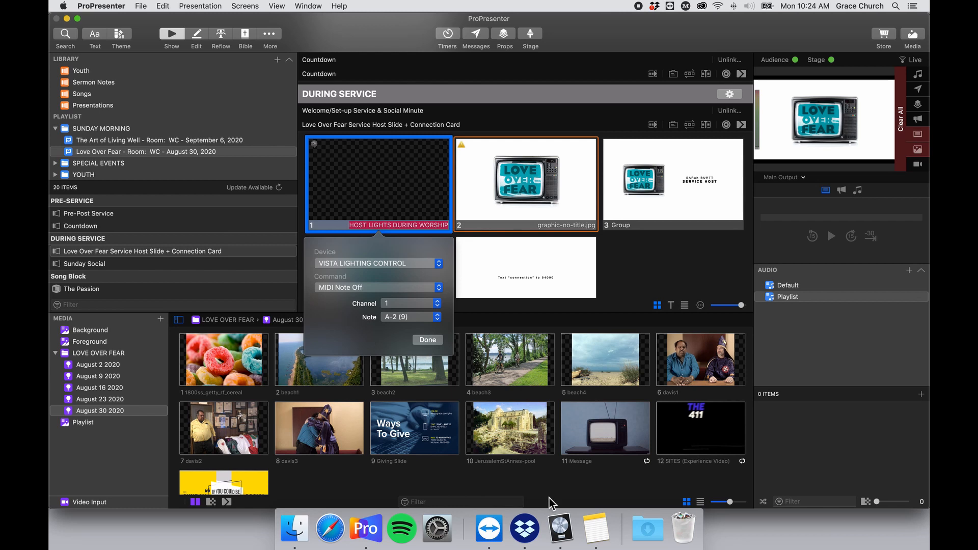
Open the Midi Cues for ProPresenter note, hide the folder list, and enlarge the window beside ProPresenter.
click(595, 528)
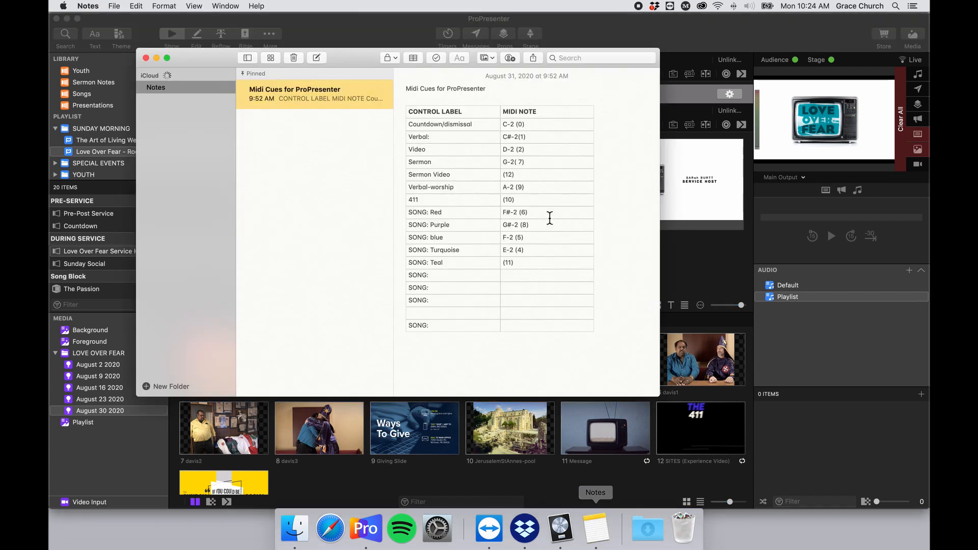
drag(356, 53, 476, 45)
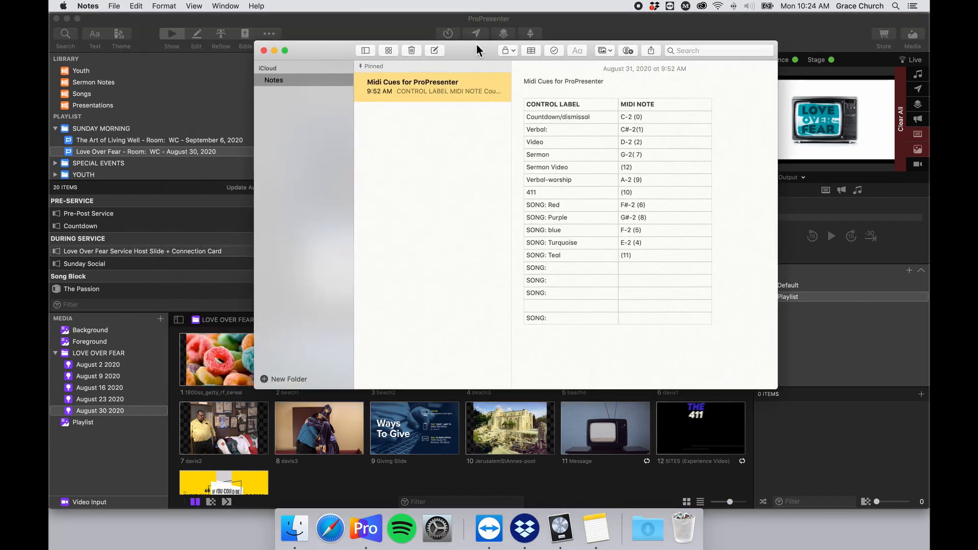
drag(260, 43, 450, 58)
click(494, 64)
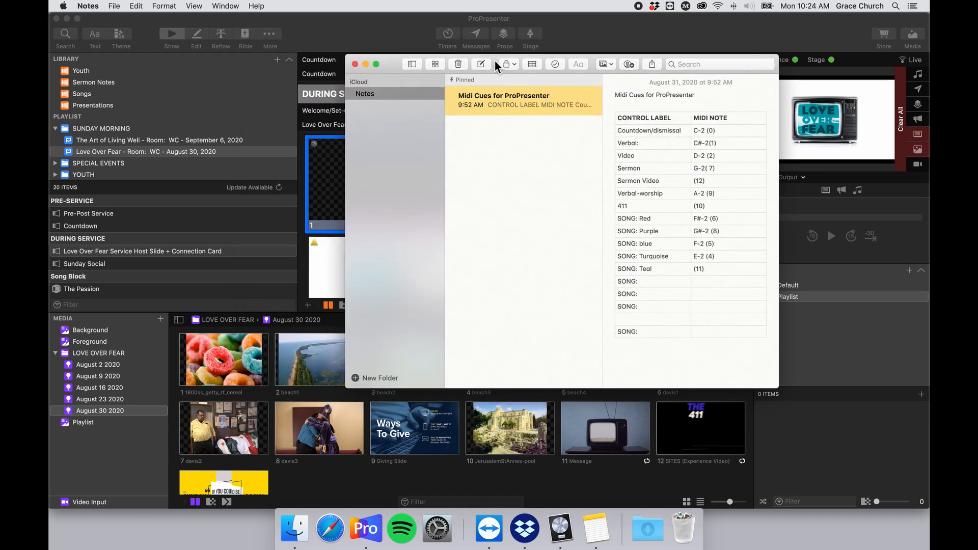
click(412, 64)
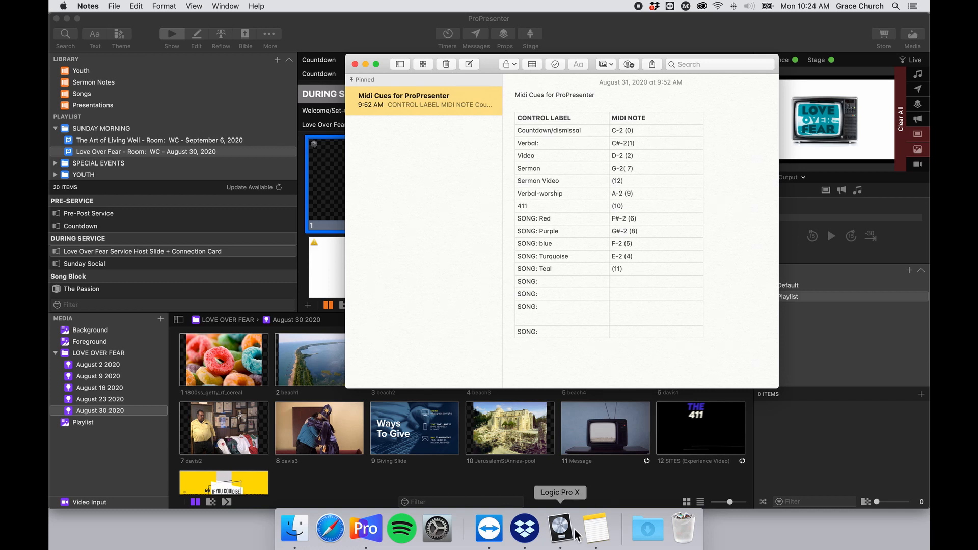
drag(589, 538, 490, 517)
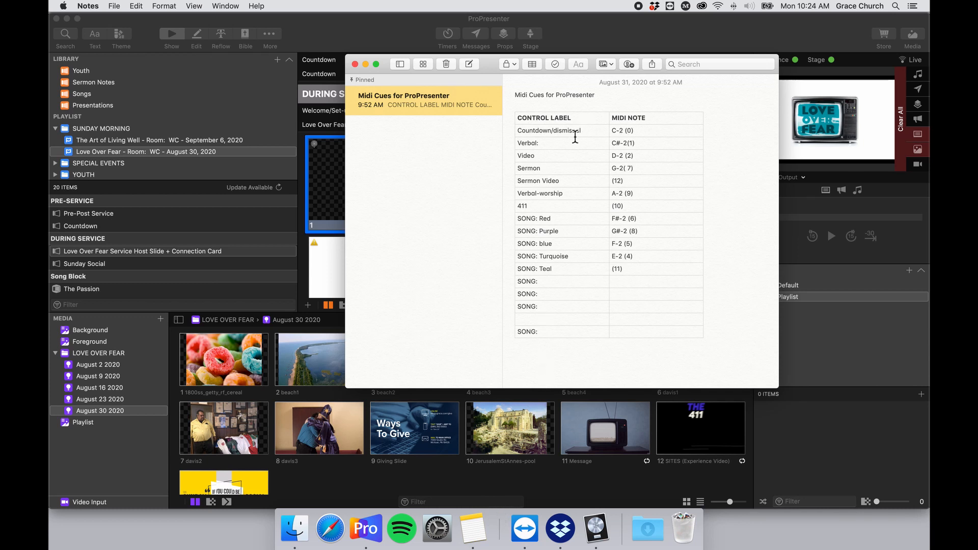
click(596, 103)
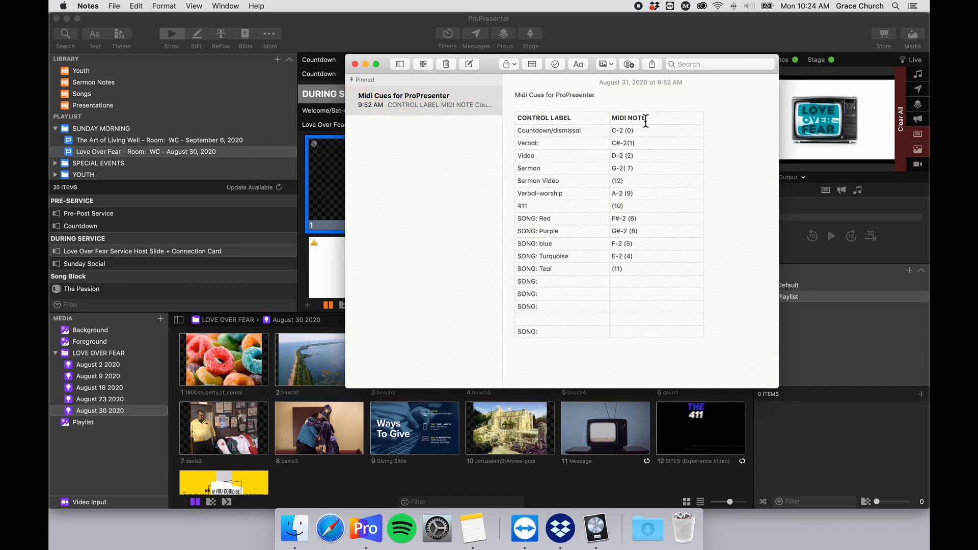
scroll(659, 162, down, 1)
drag(777, 388, 773, 485)
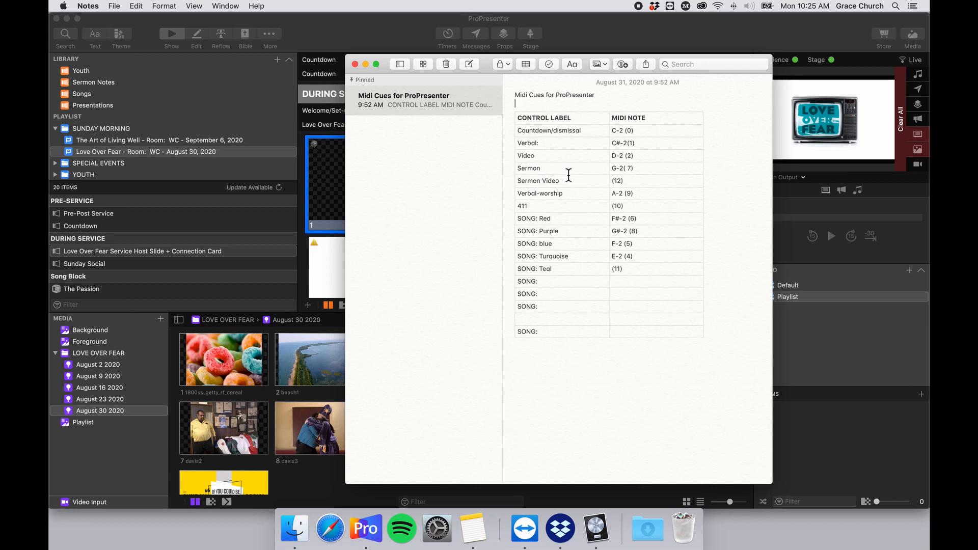
Enter LIVE in the Sermon label cell and select the Verbal-worship row.
click(520, 169)
text(LIVE)
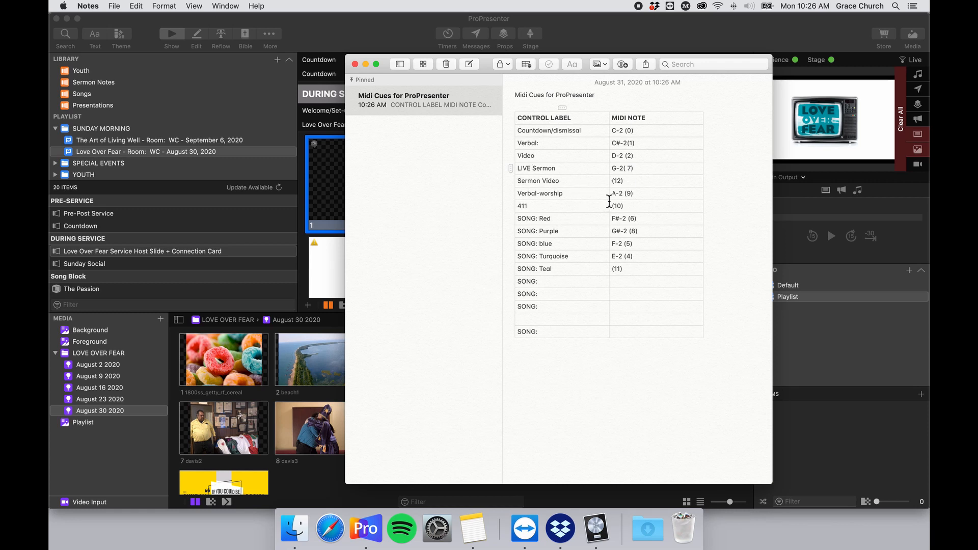
drag(650, 198, 518, 200)
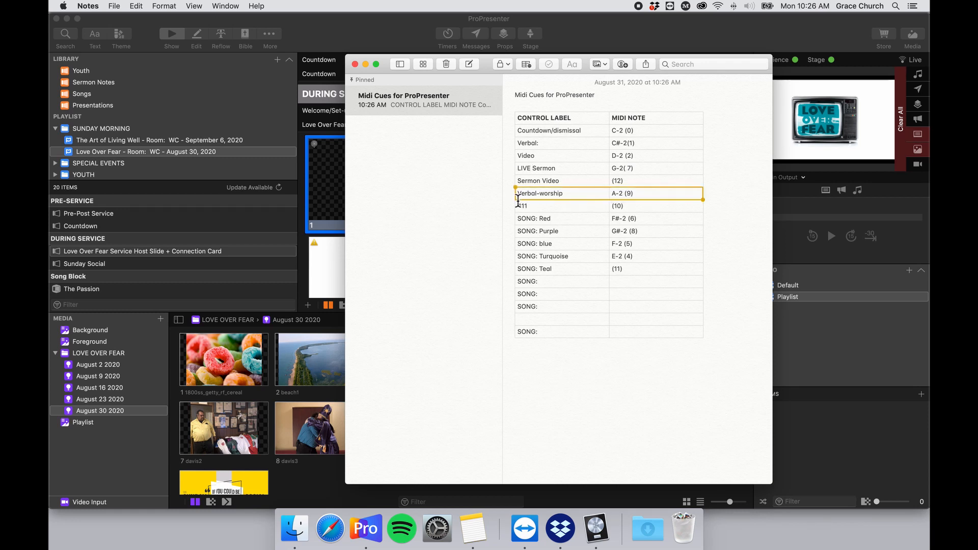
Move the cue list aside and highlight Verbal-worship's MIDI note number A-2 (9).
drag(500, 70, 637, 50)
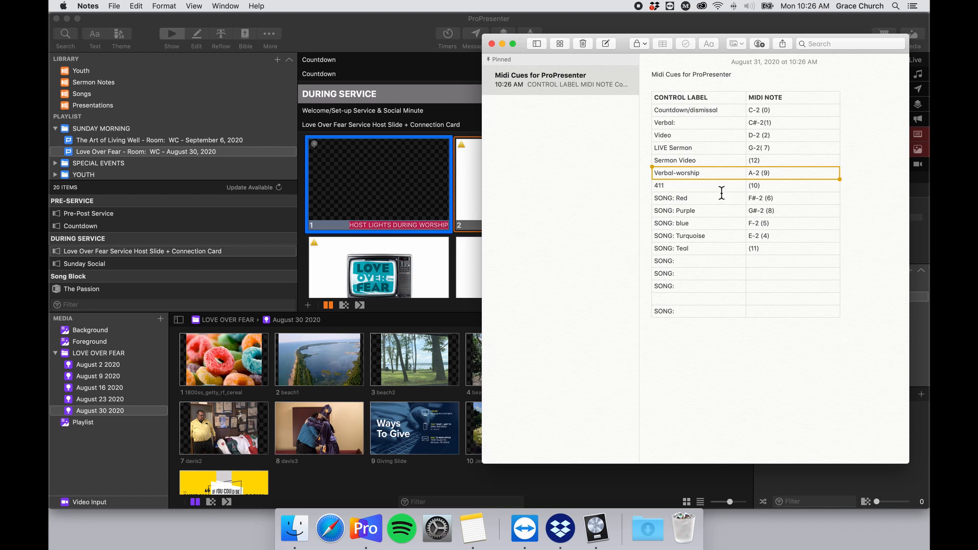
click(782, 177)
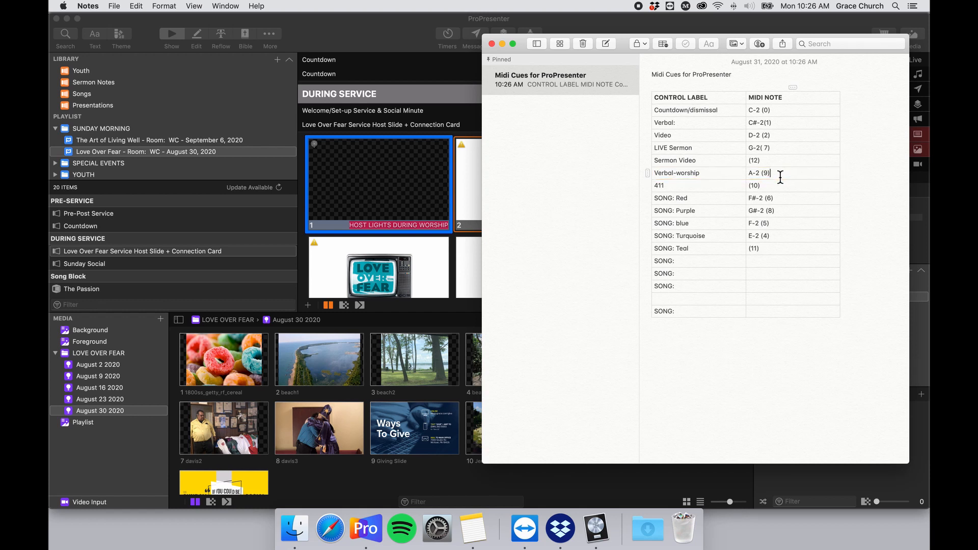
drag(765, 177, 775, 179)
key(Right)
Confirm slide 1's MIDI Note Off lighting cue on note A-2 (9).
click(407, 192)
right_click(386, 175)
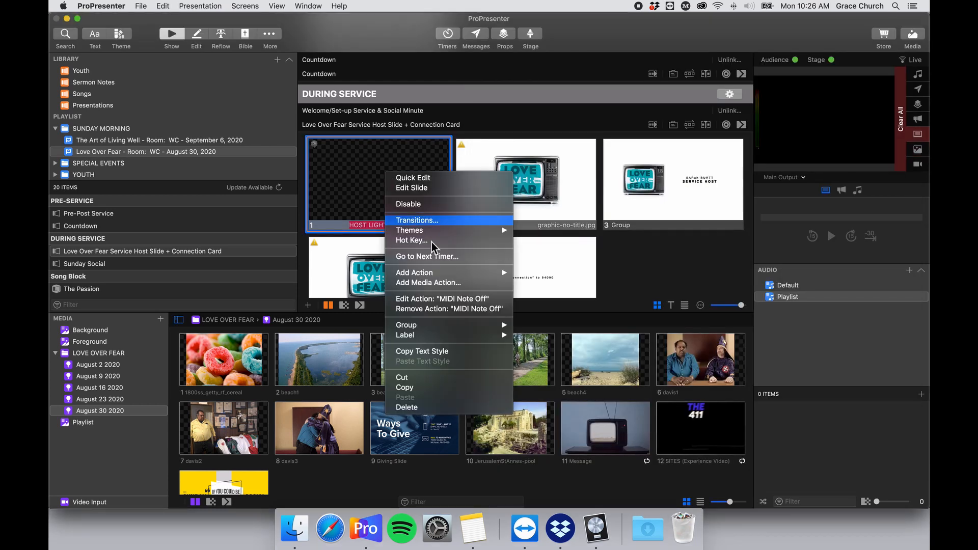
click(484, 300)
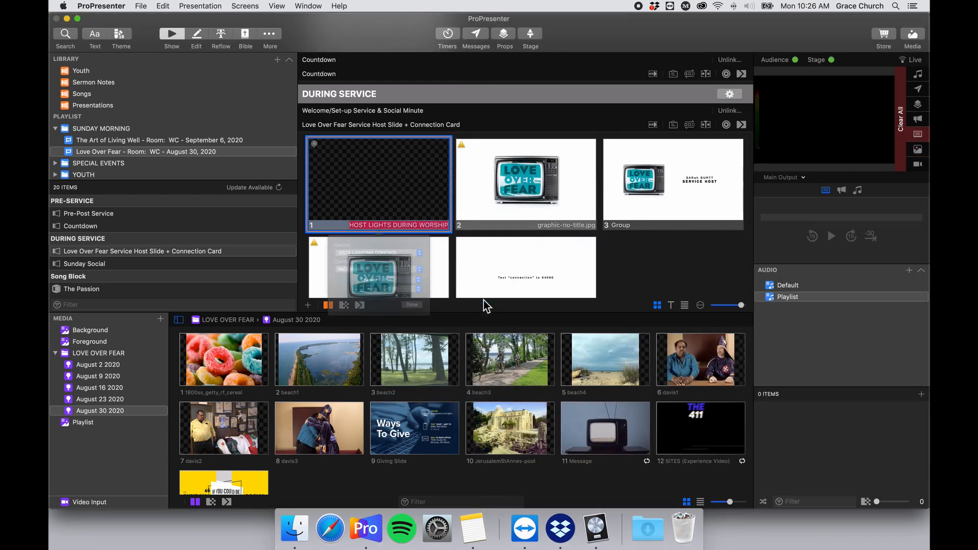
click(421, 321)
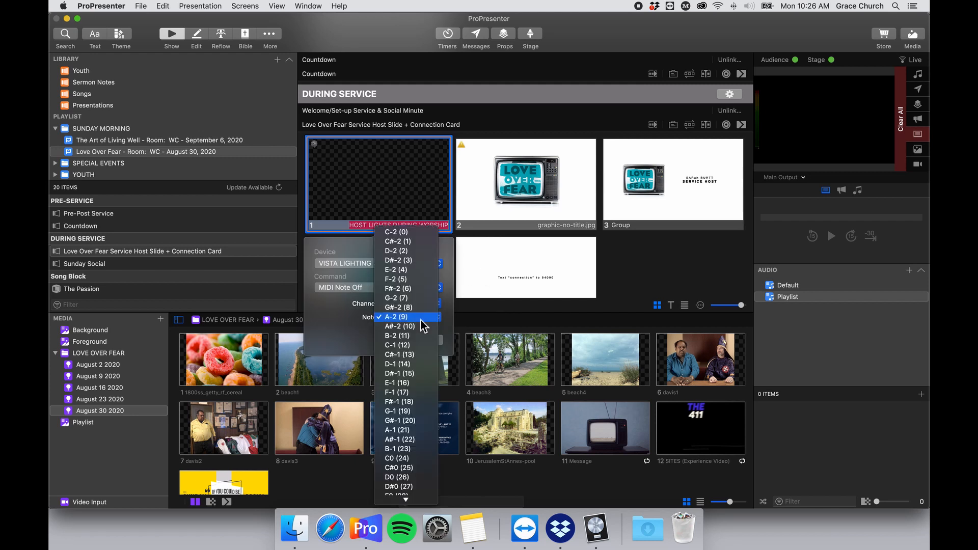
click(422, 320)
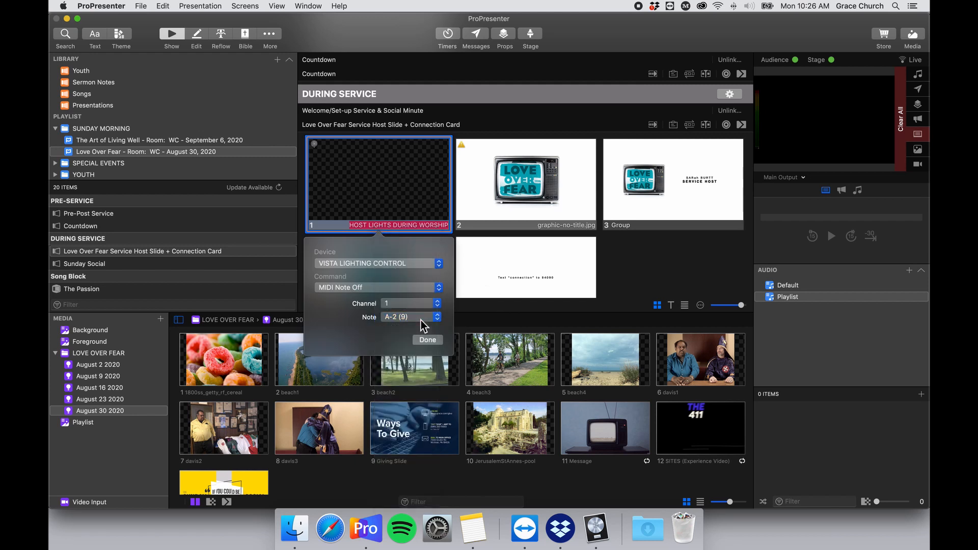
click(421, 321)
click(352, 326)
click(439, 341)
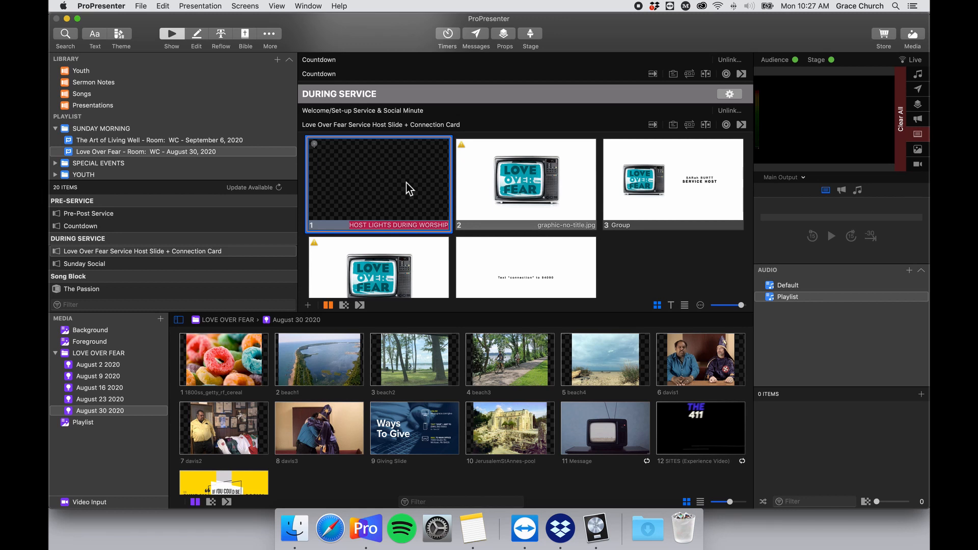
scroll(400, 206, up, 5)
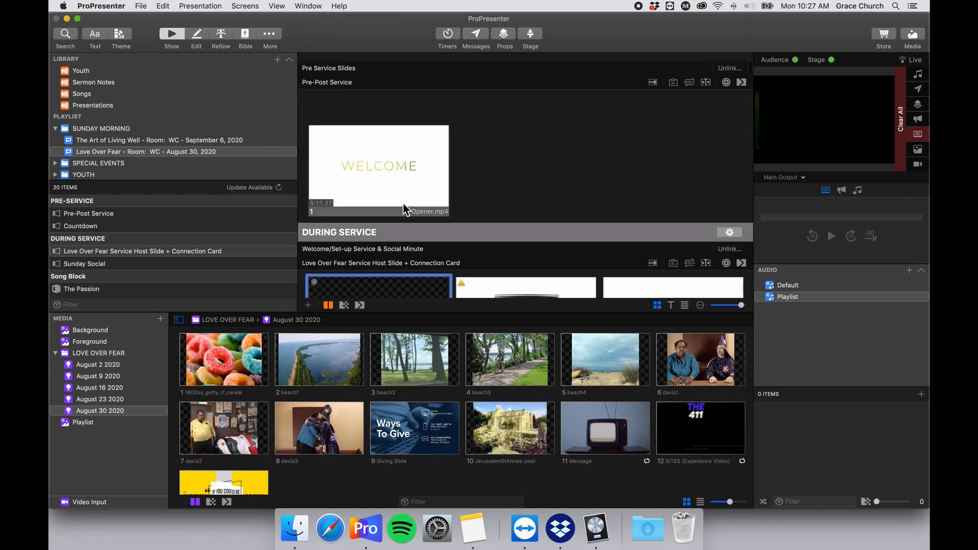
scroll(402, 203, down, 6)
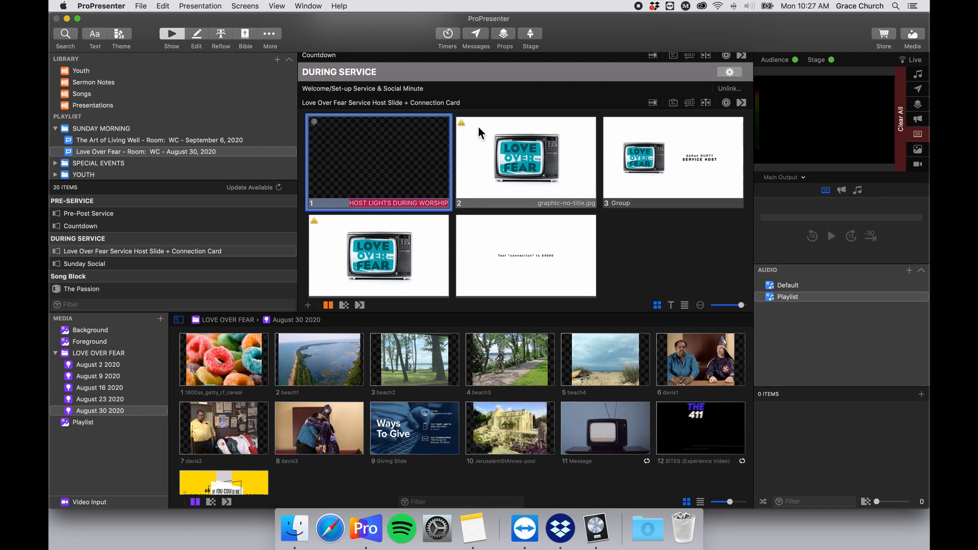
Point slide 2's MIDI Note Off action at VISTA LIGHTING CONTROL with note C#-2 (1).
right_click(506, 130)
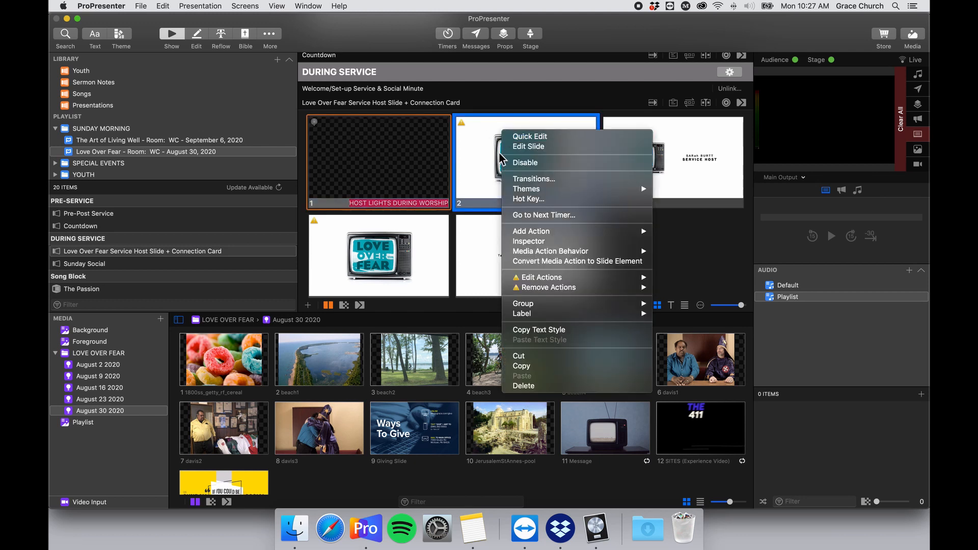
mouse_move(575, 280)
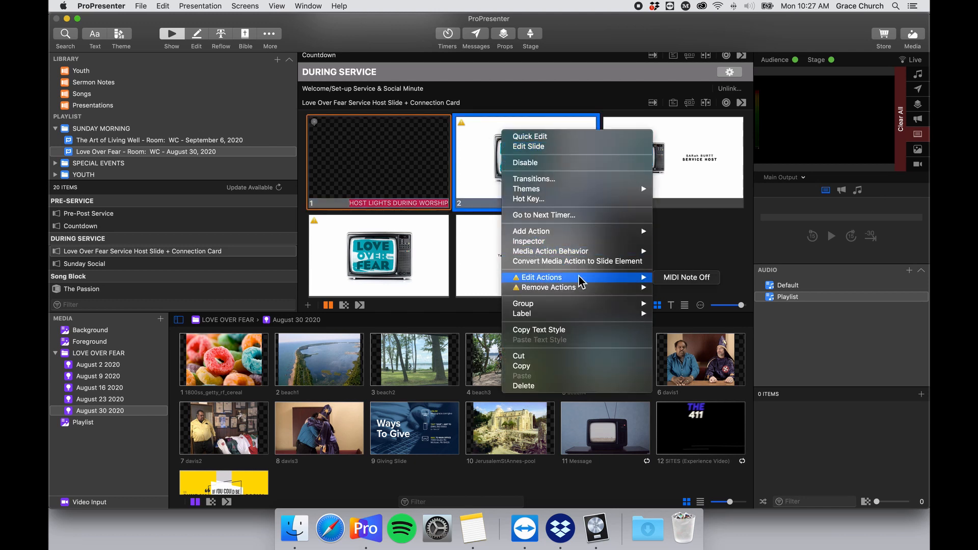
click(686, 280)
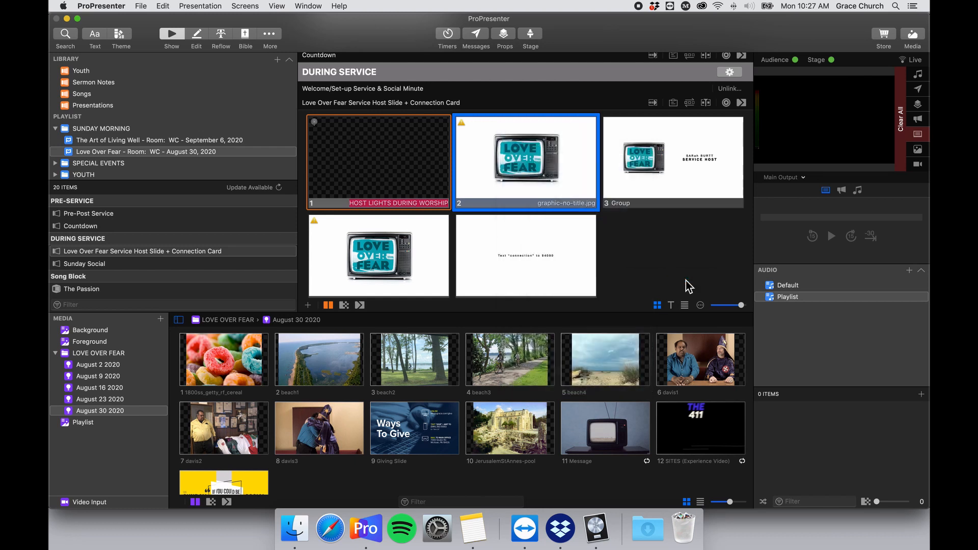
click(576, 243)
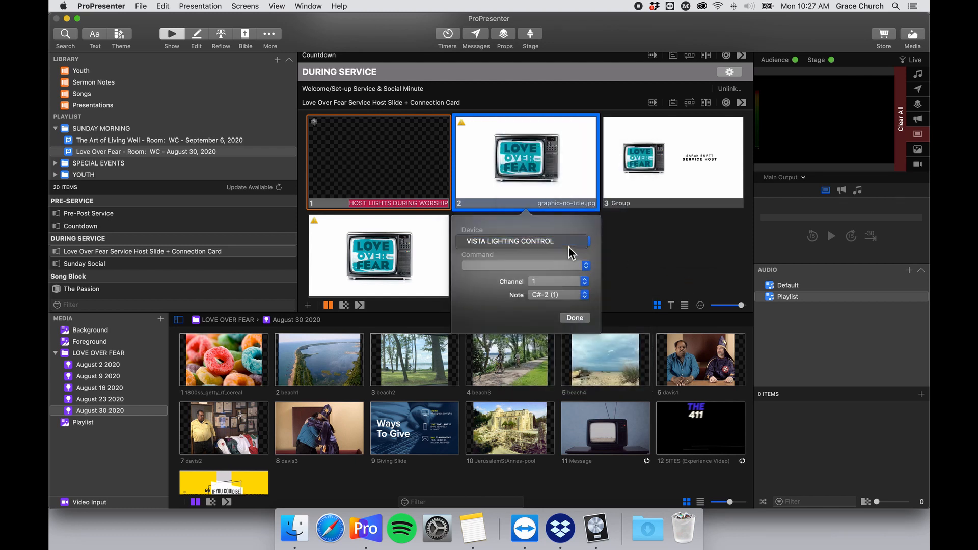
click(569, 246)
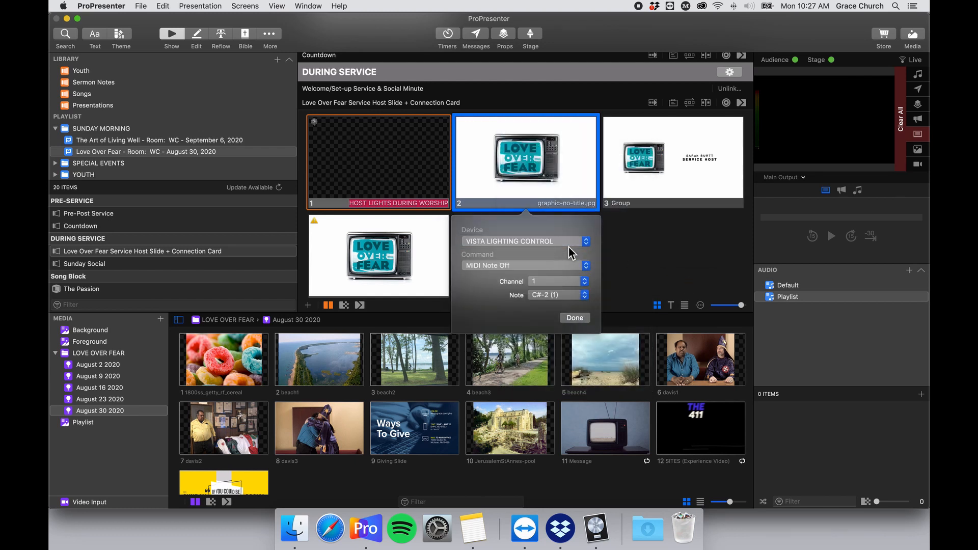
click(579, 295)
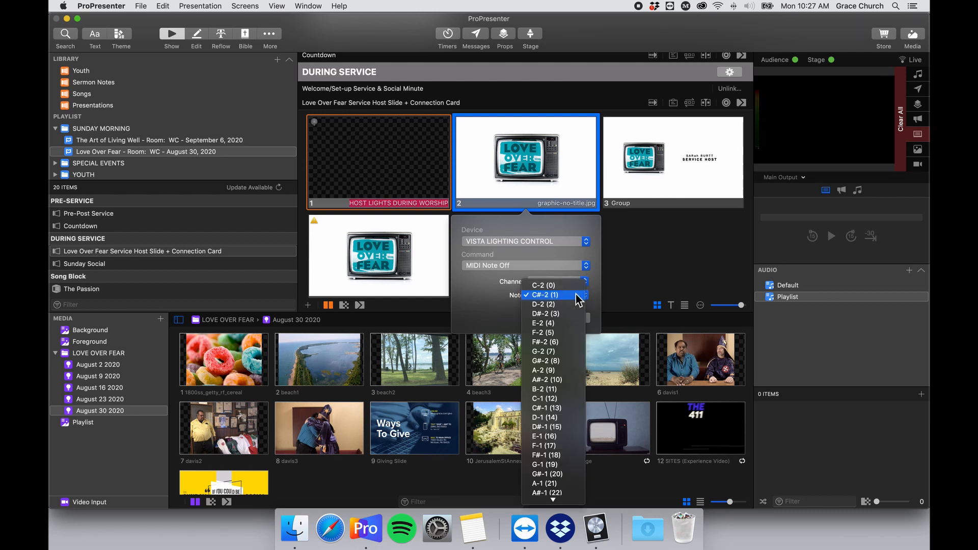
click(497, 298)
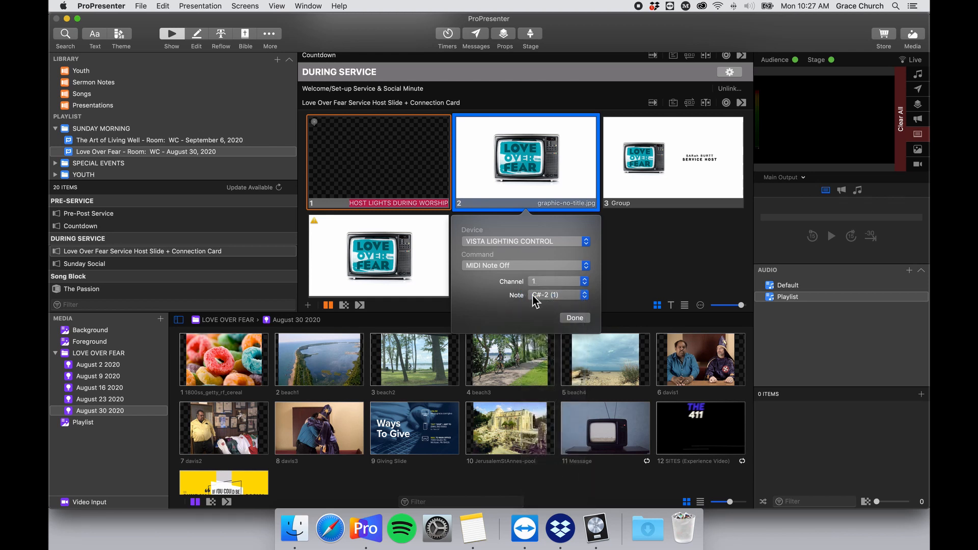
Rename the Verbal cue to 'Verbal/Host:' in the Notes cue list.
click(474, 529)
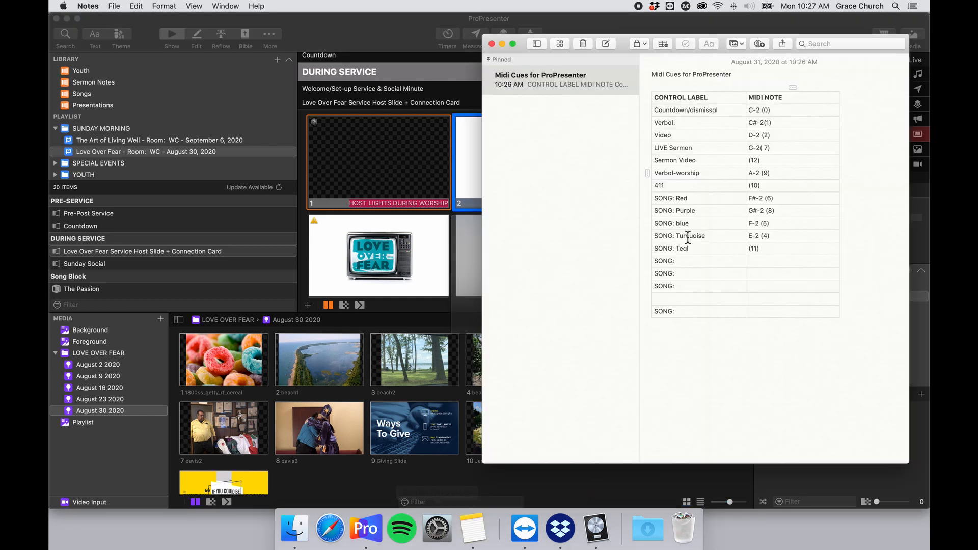
click(691, 125)
drag(675, 125, 747, 116)
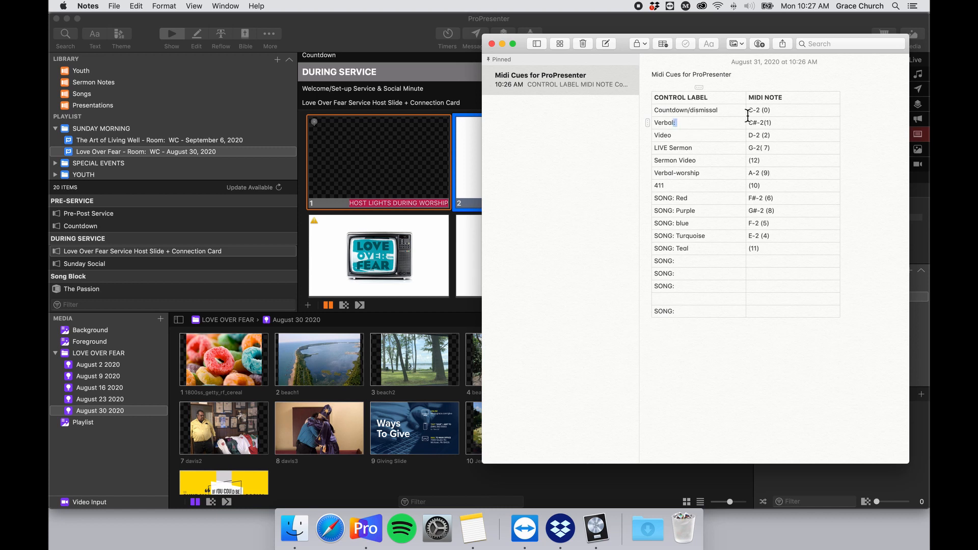
text(/Host:)
double_click(770, 126)
Confirm slide 2's MIDI action and put the SERVICE HOST slide live.
click(466, 35)
right_click(503, 127)
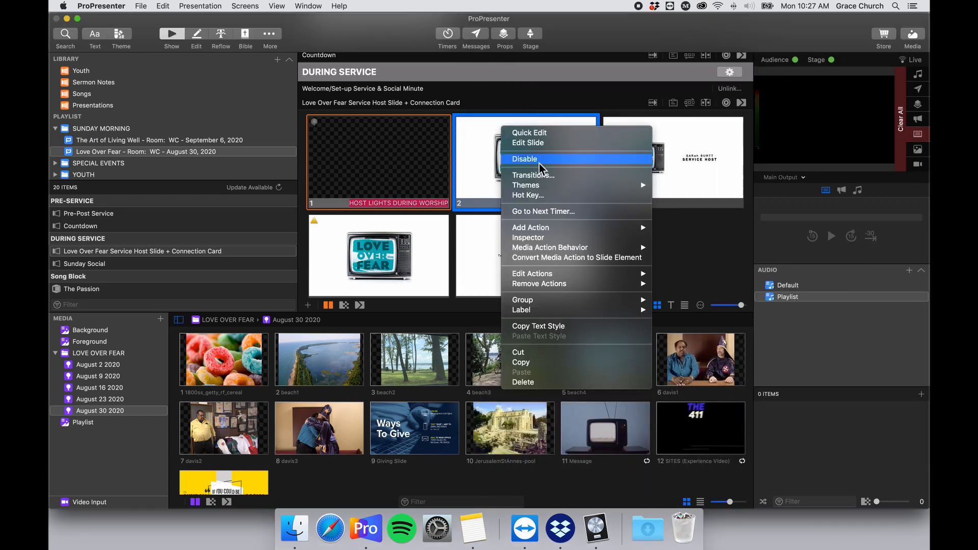
click(677, 275)
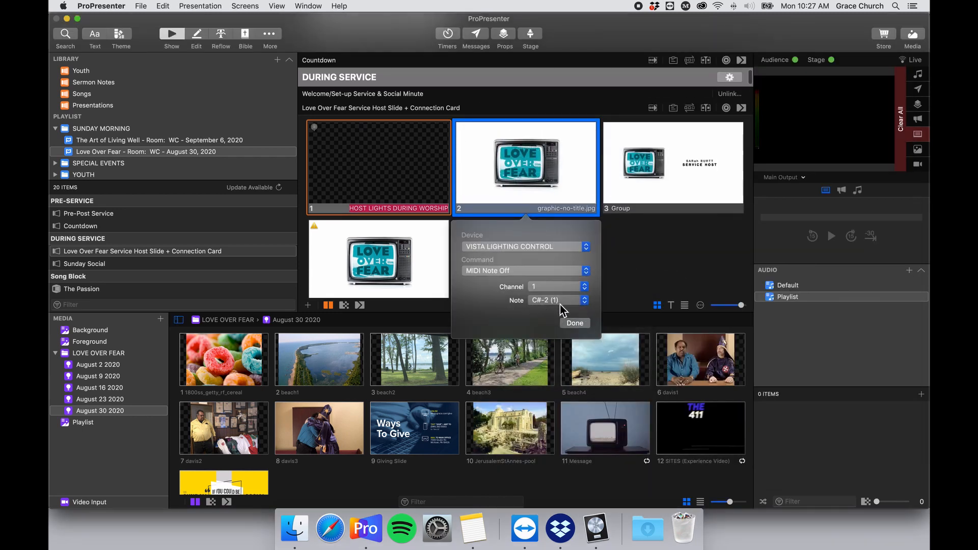
click(575, 324)
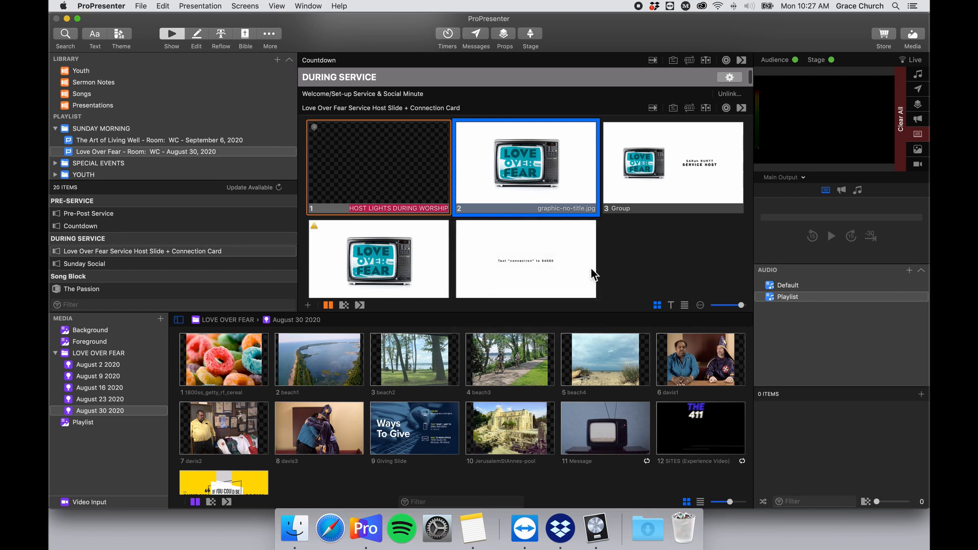
click(640, 191)
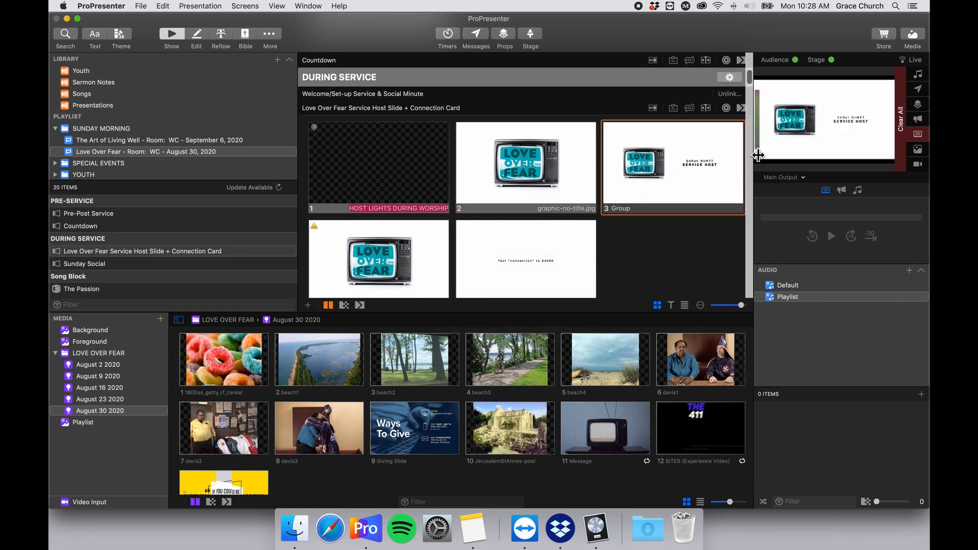
Quick-edit slide 3 and select the host's name line above SERVICE HOST.
scroll(690, 142, up, 2)
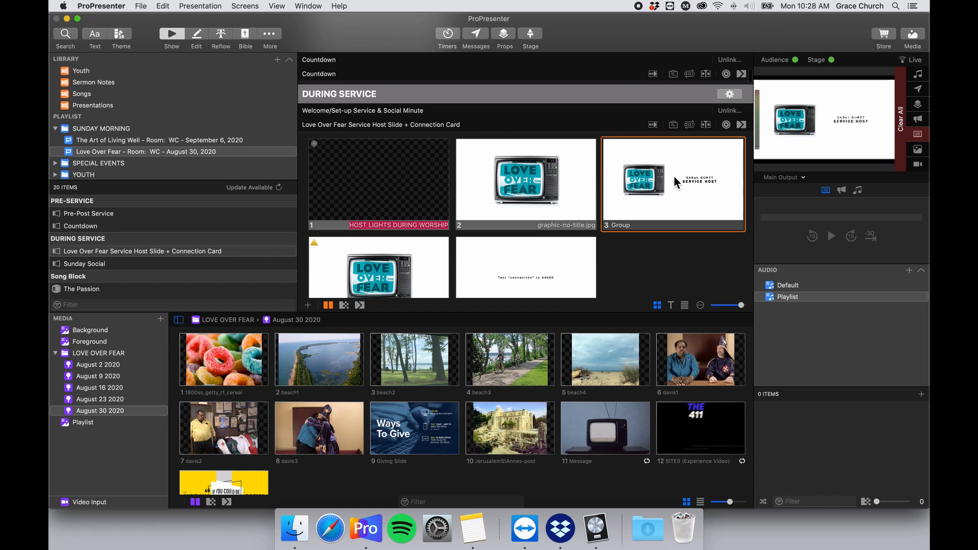
scroll(674, 175, down, 3)
right_click(681, 131)
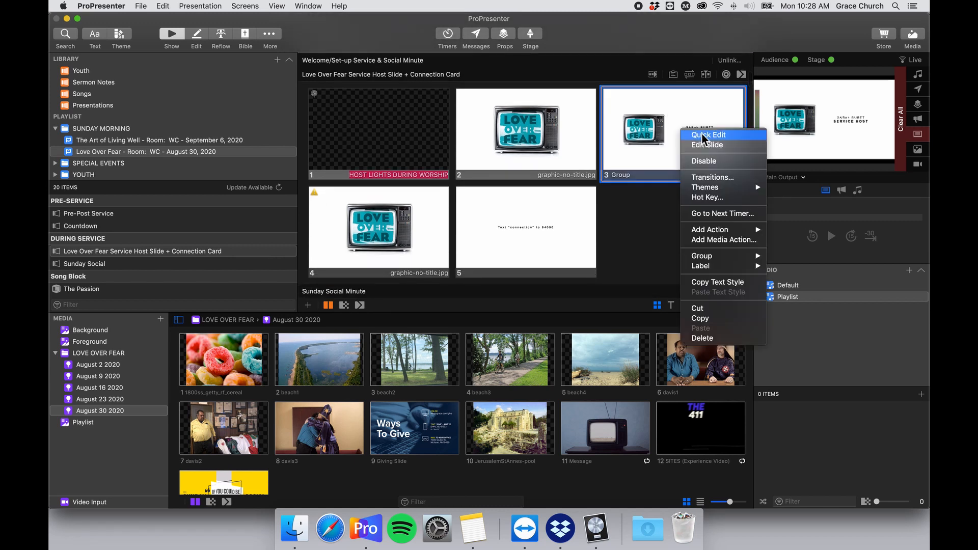
click(703, 134)
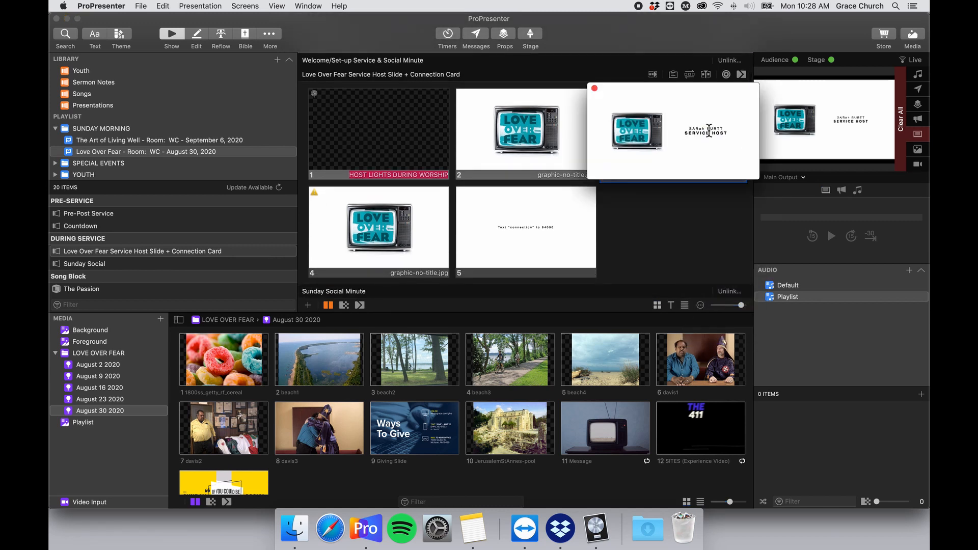
triple_click(708, 129)
click(712, 138)
click(594, 89)
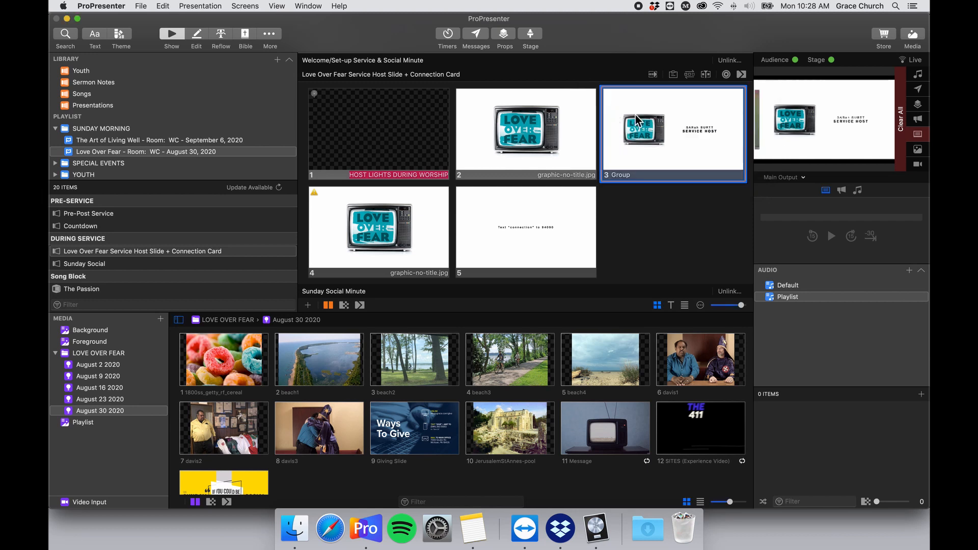
right_click(650, 112)
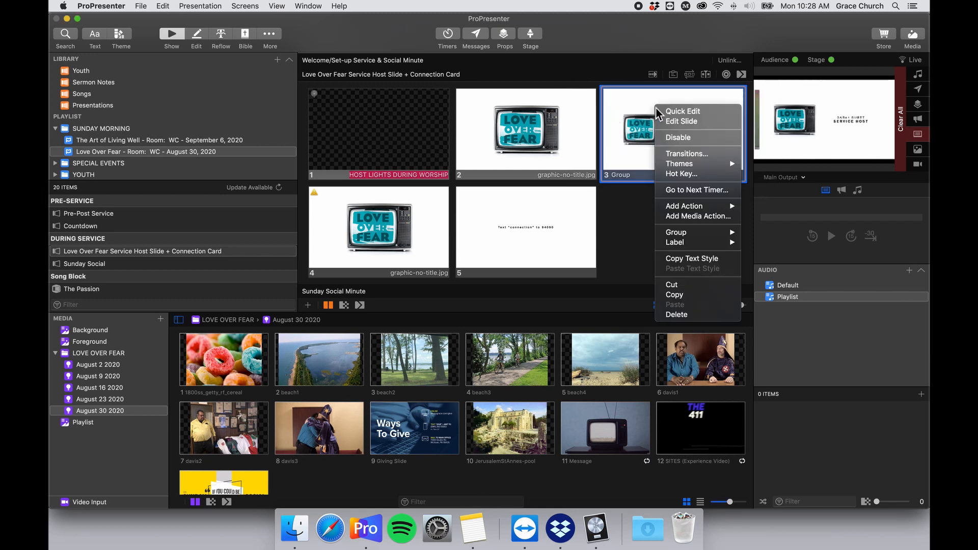
click(708, 110)
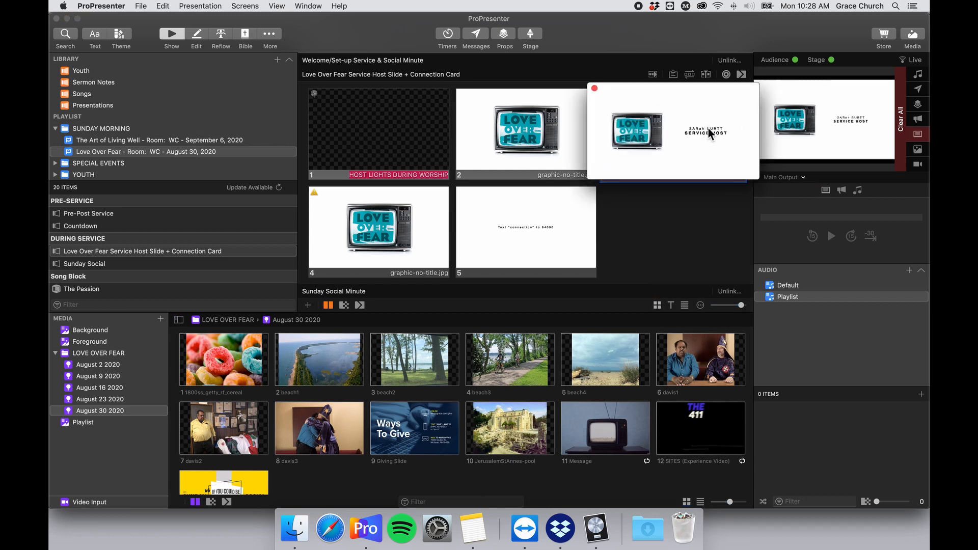
triple_click(718, 128)
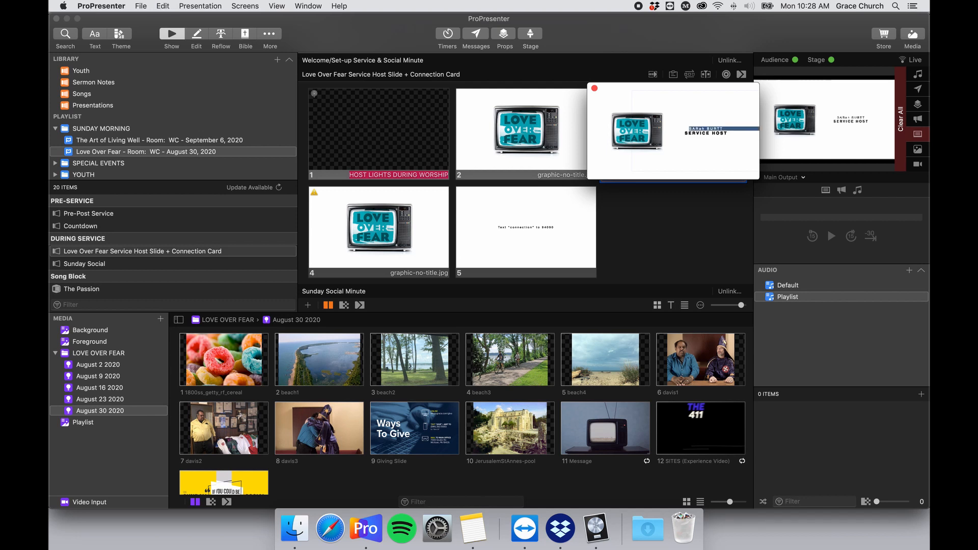
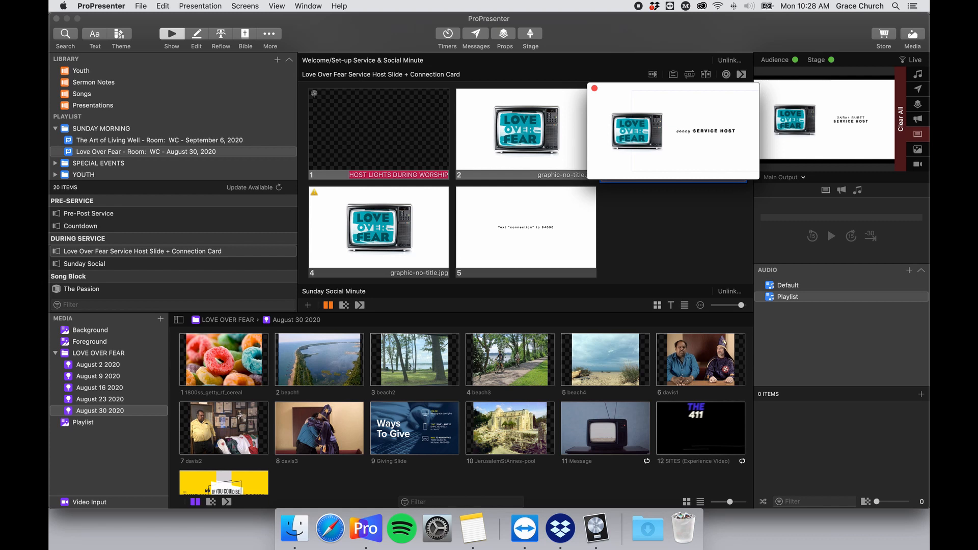
Close Quick Edit and put the updated SERVICE HOST slide 3 live on the audience output.
click(594, 88)
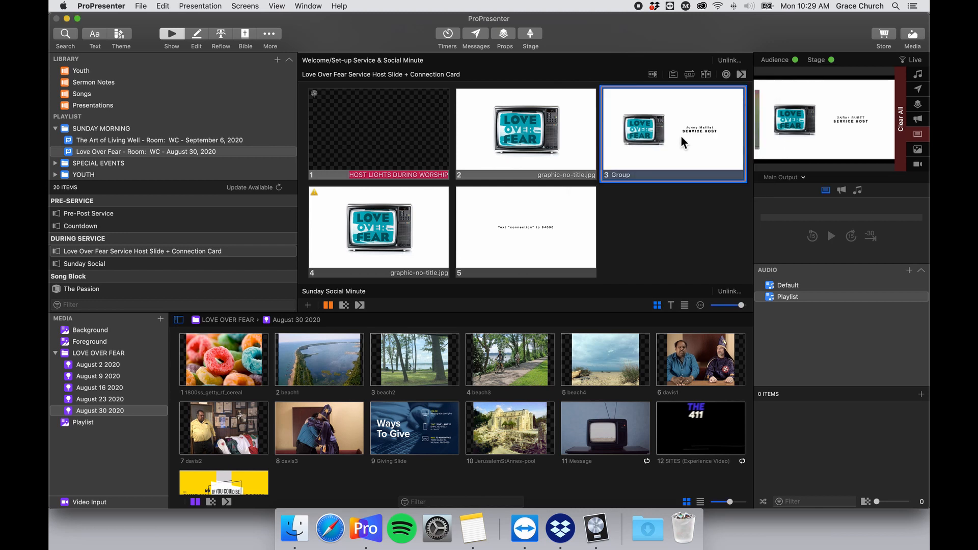
click(680, 135)
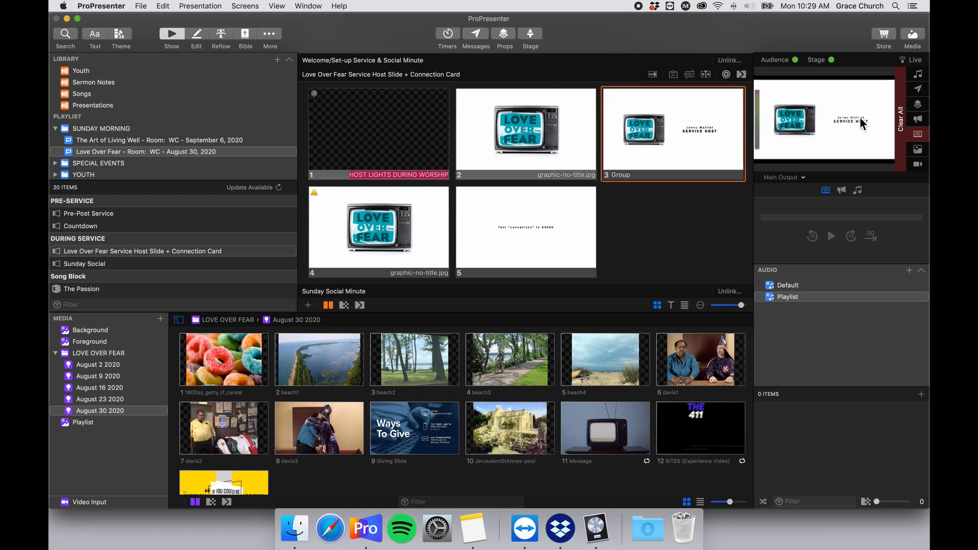
right_click(686, 124)
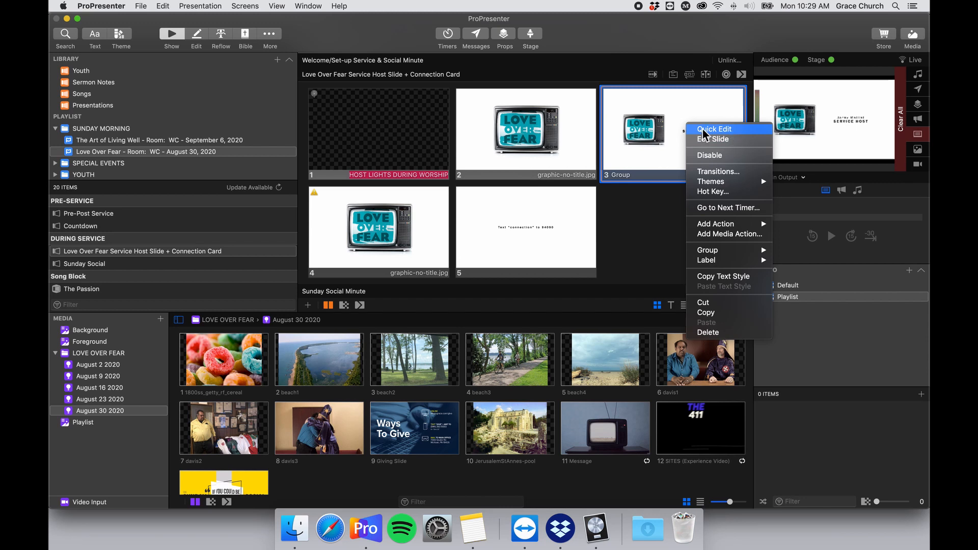
click(674, 136)
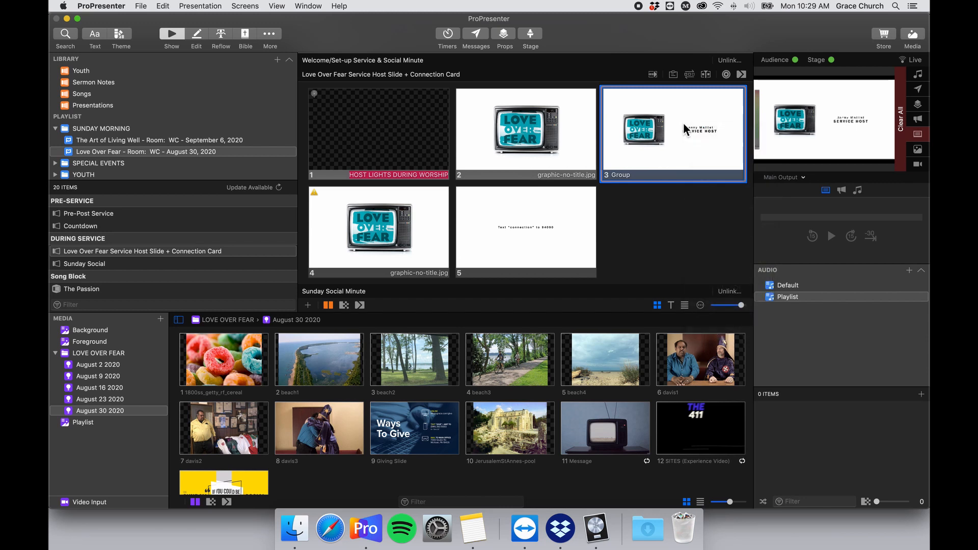
scroll(682, 135, down, 2)
scroll(682, 135, up, 3)
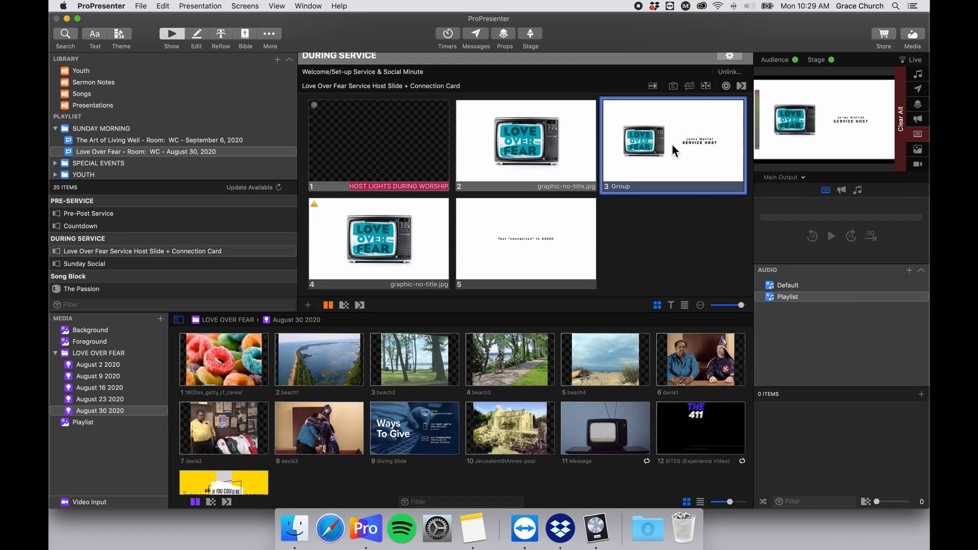
scroll(631, 151, down, 3)
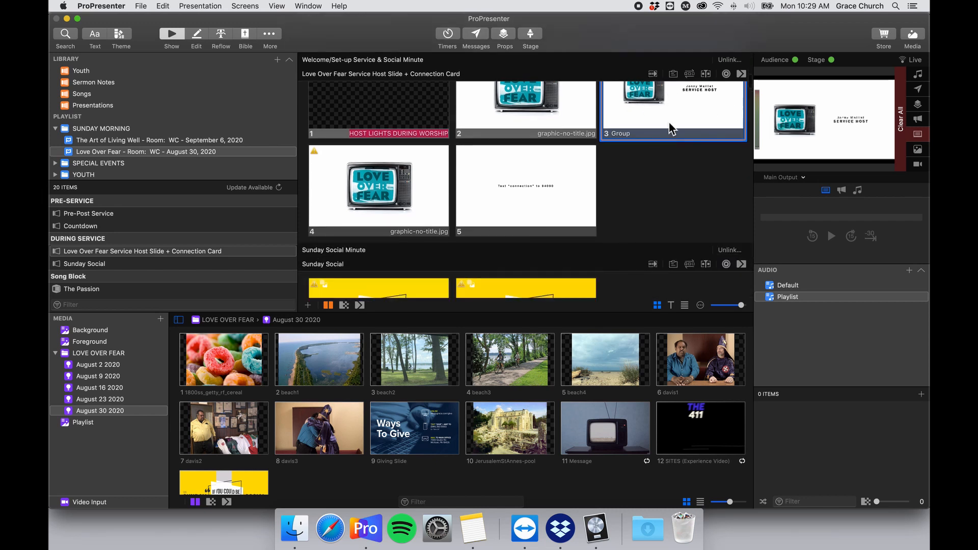
scroll(508, 170, up, 4)
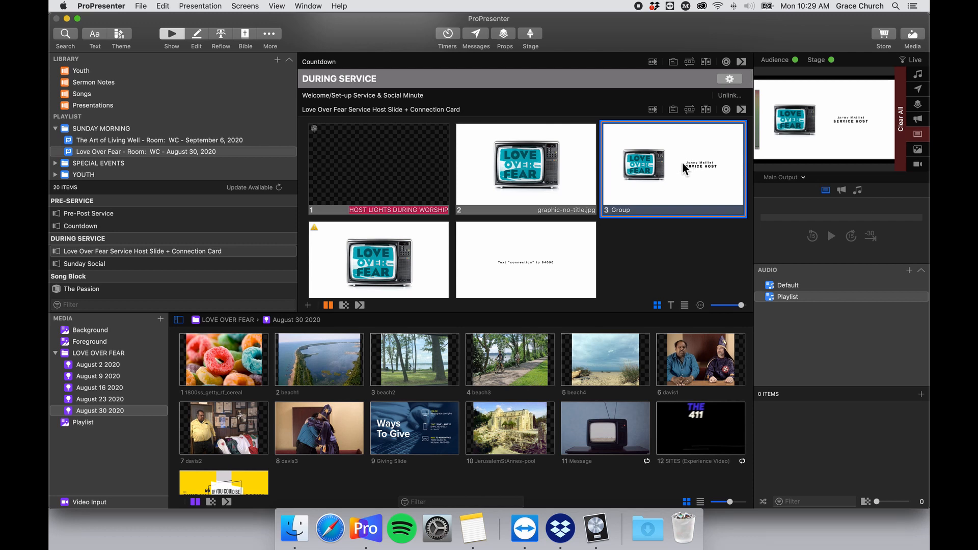
scroll(545, 192, down, 4)
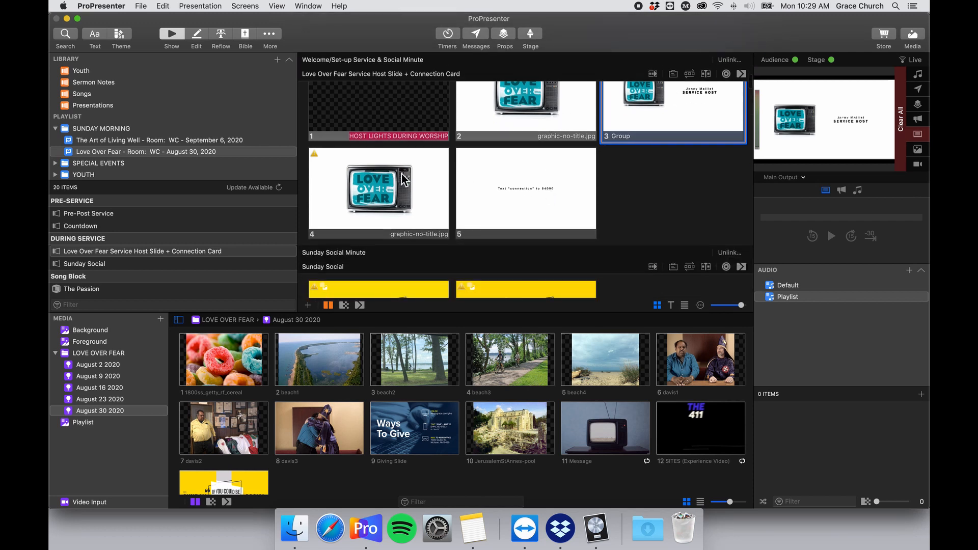
scroll(397, 181, up, 4)
scroll(418, 220, down, 3)
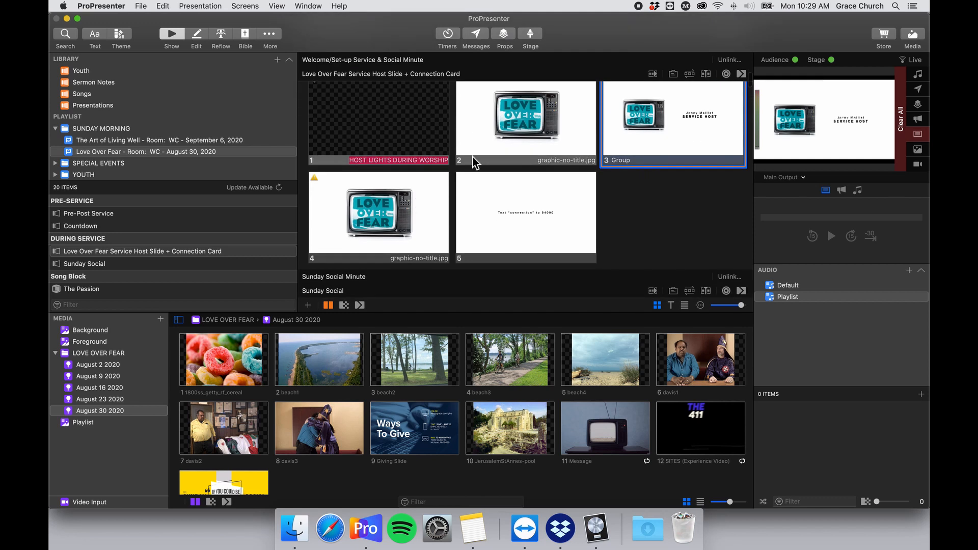
Check slide 4's MIDI Note Off action, then close the action settings unchanged.
right_click(403, 193)
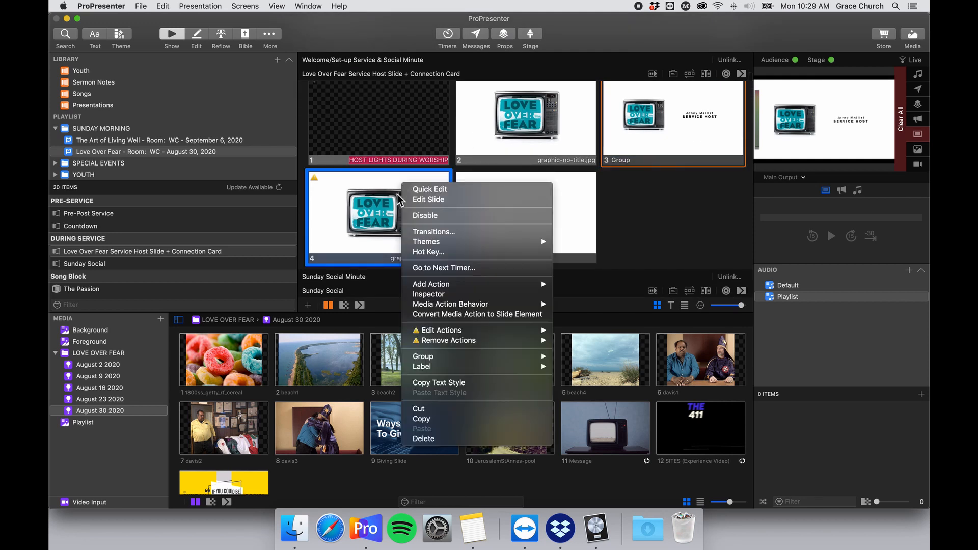
mouse_move(496, 331)
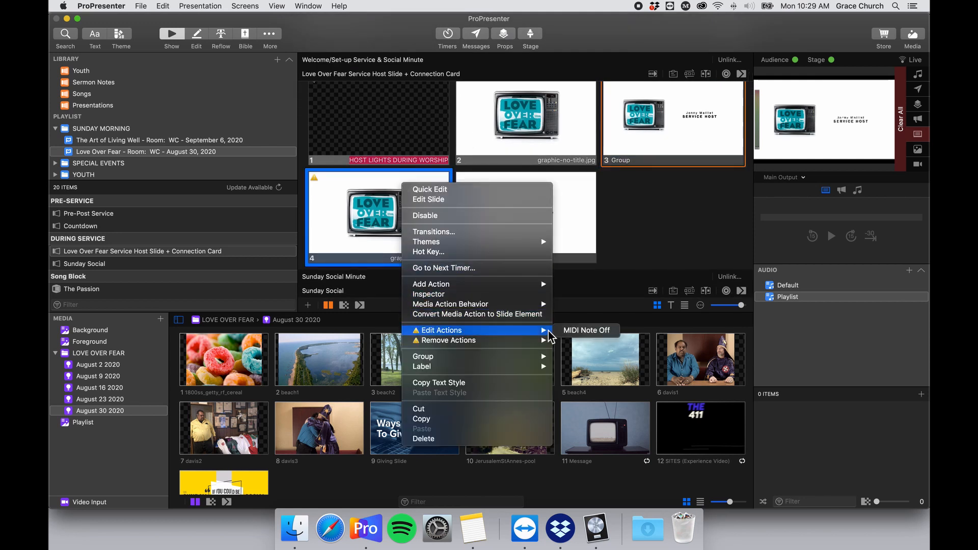
click(573, 329)
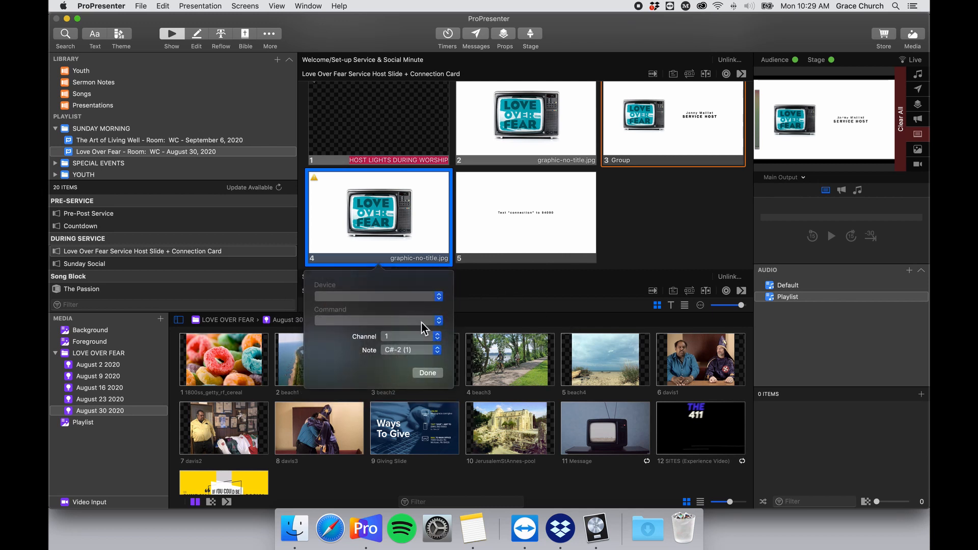
click(427, 373)
scroll(512, 203, up, 3)
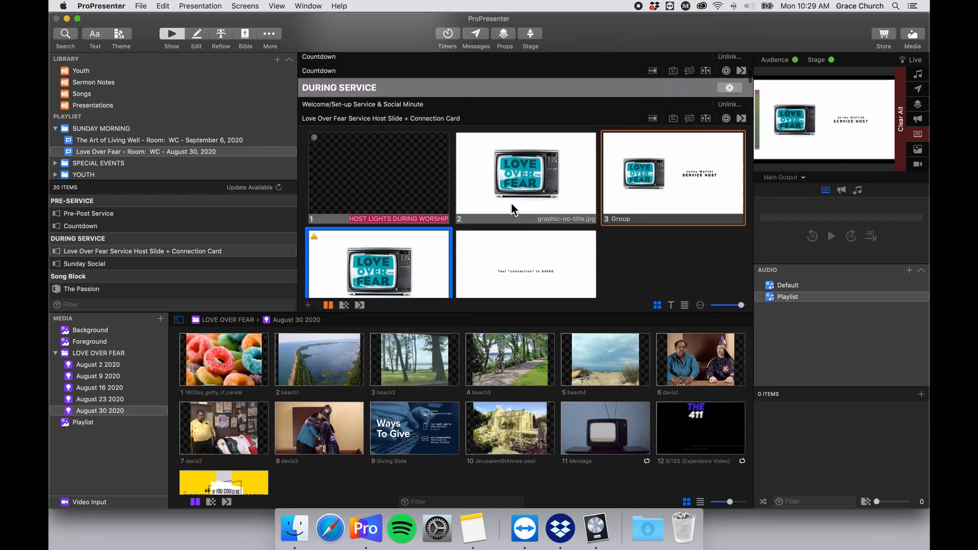
scroll(518, 200, down, 3)
Delete slide 4, the duplicate Love Over Fear graphic slide.
right_click(433, 193)
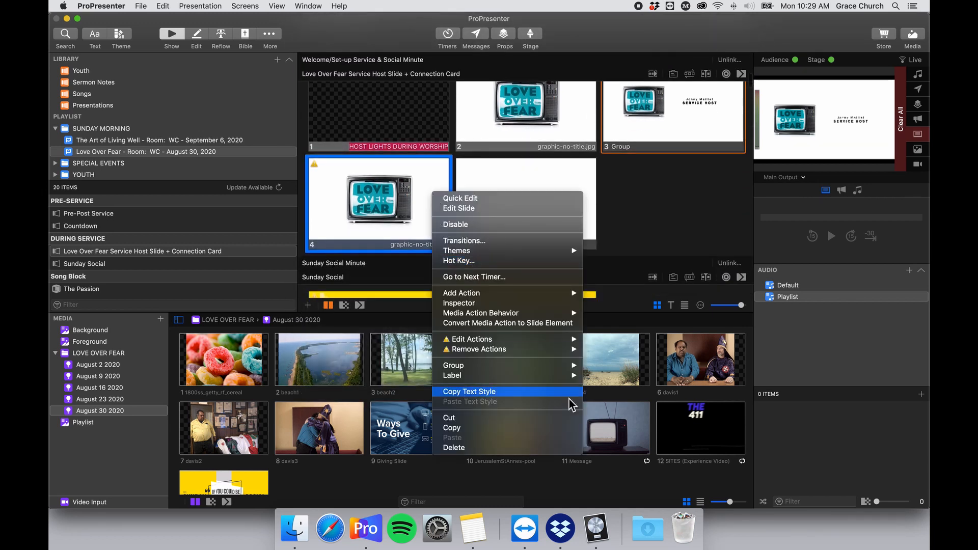
click(515, 447)
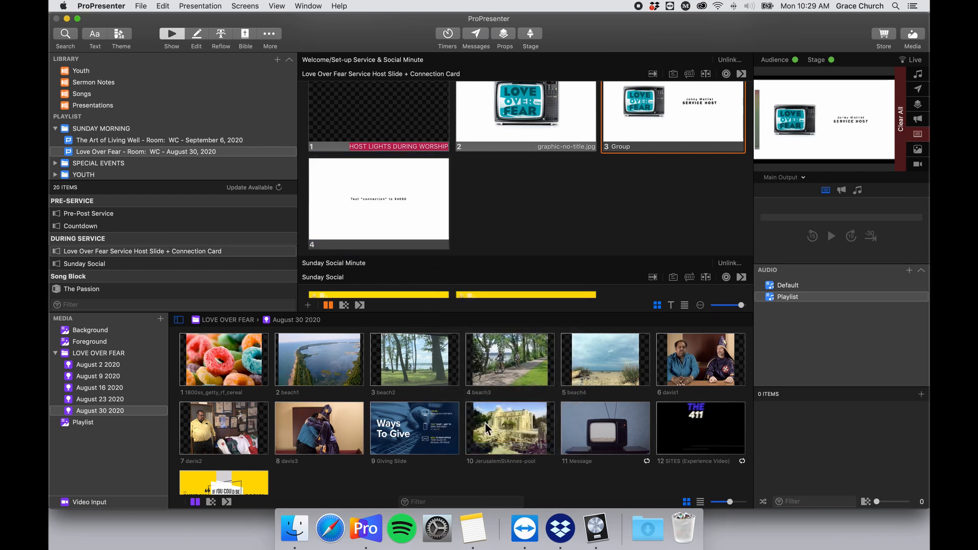
scroll(542, 209, up, 3)
scroll(539, 211, down, 2)
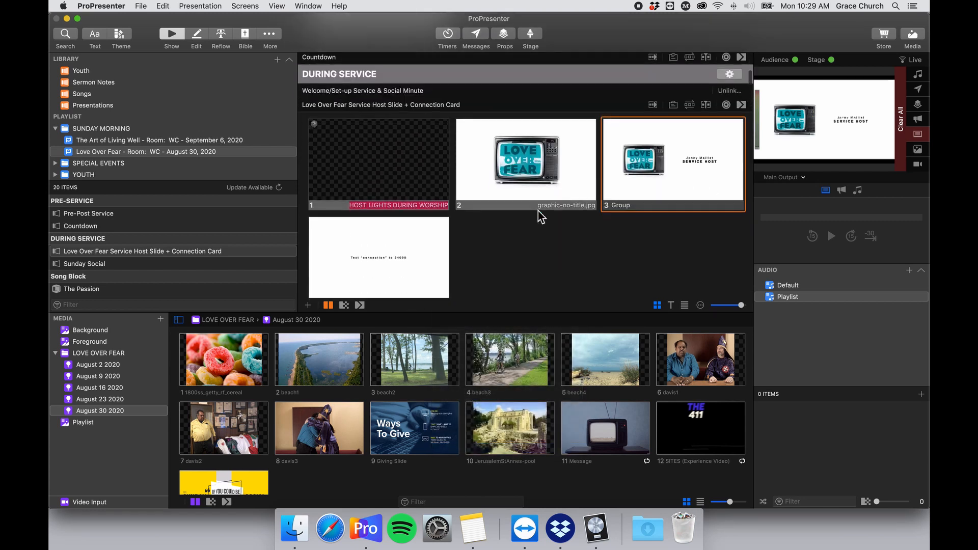
Put the Love Over Fear graphic (slide 2) live, then the text-connection card (slide 4).
scroll(543, 172, up, 1)
click(539, 167)
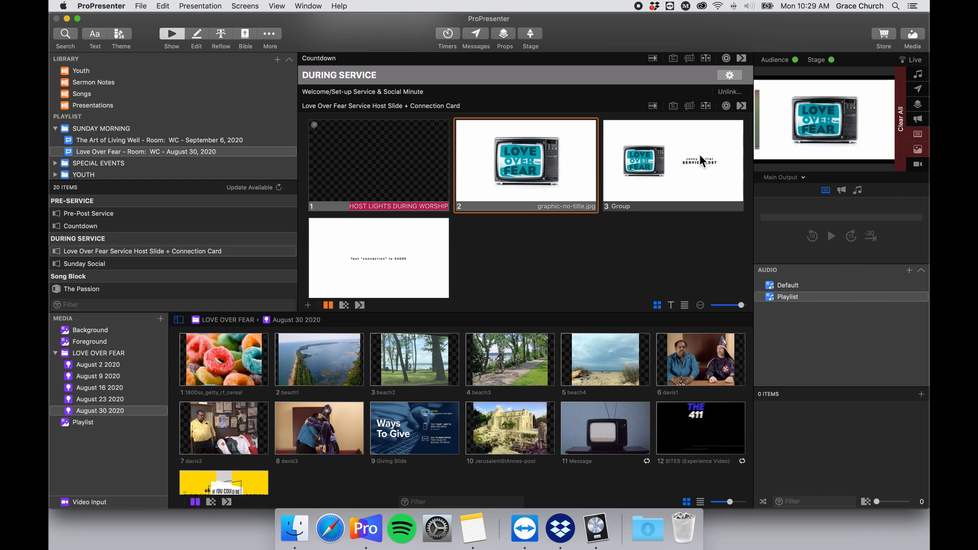
click(356, 249)
scroll(382, 253, down, 2)
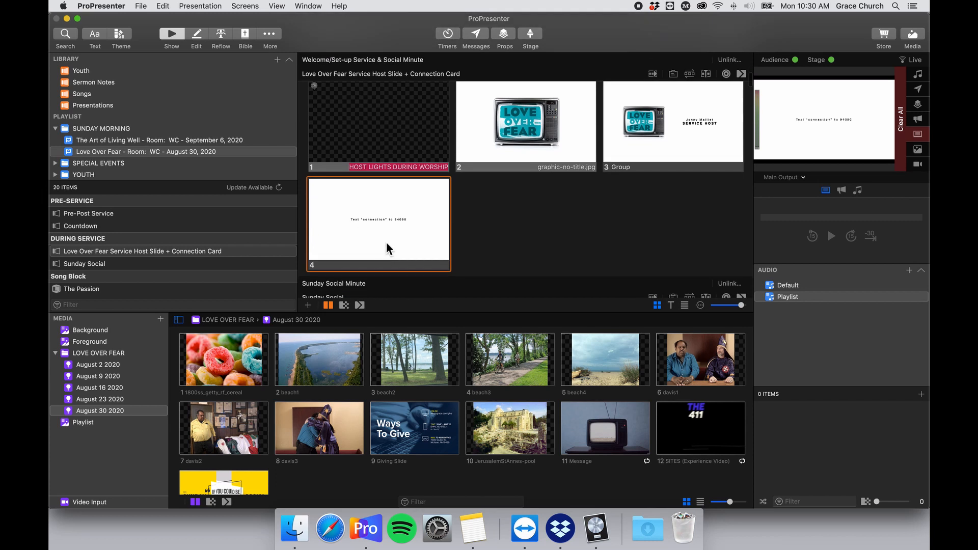
scroll(409, 208, down, 2)
scroll(409, 213, up, 5)
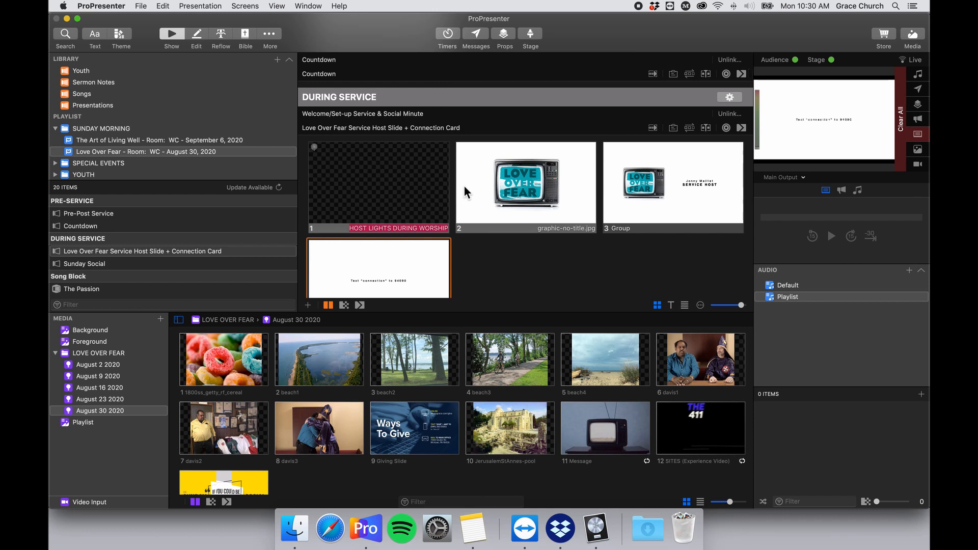
scroll(464, 187, down, 2)
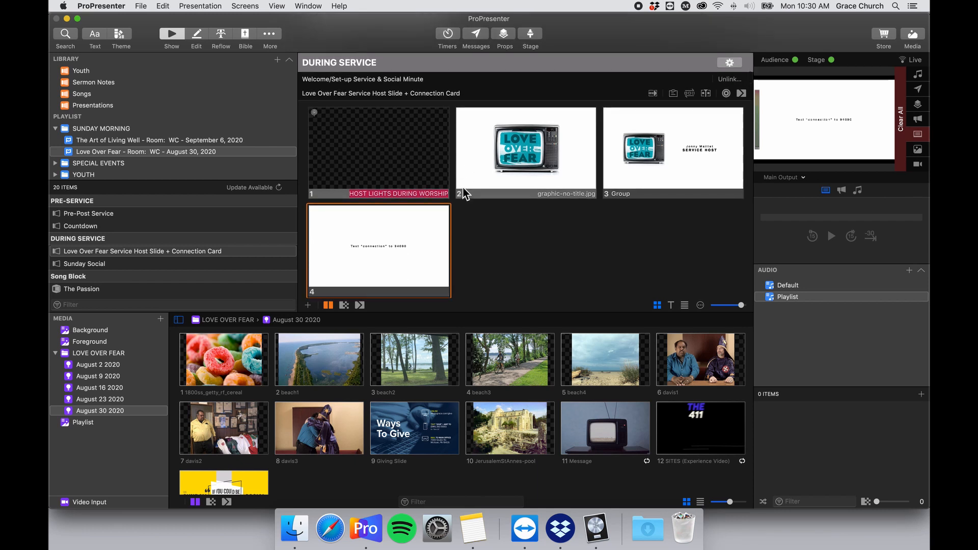
scroll(465, 193, down, 1)
scroll(466, 187, up, 1)
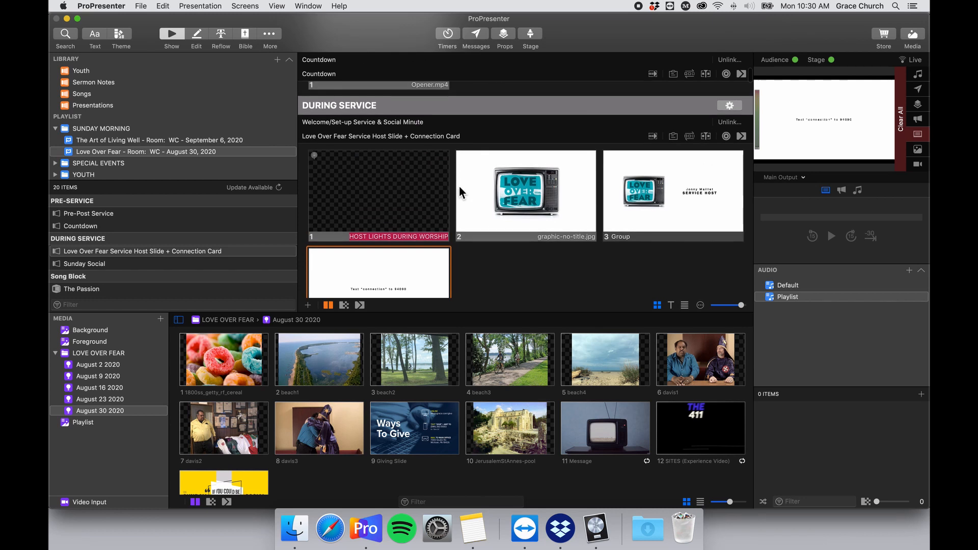
scroll(431, 179, down, 1)
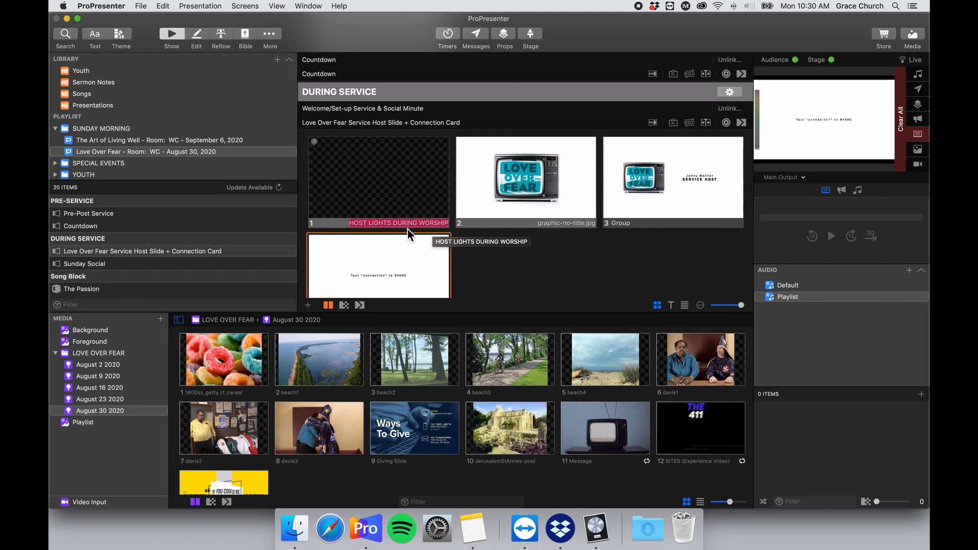
Scroll down to the Sunday Social slides and the empty The Passion song block.
scroll(548, 212, down, 15)
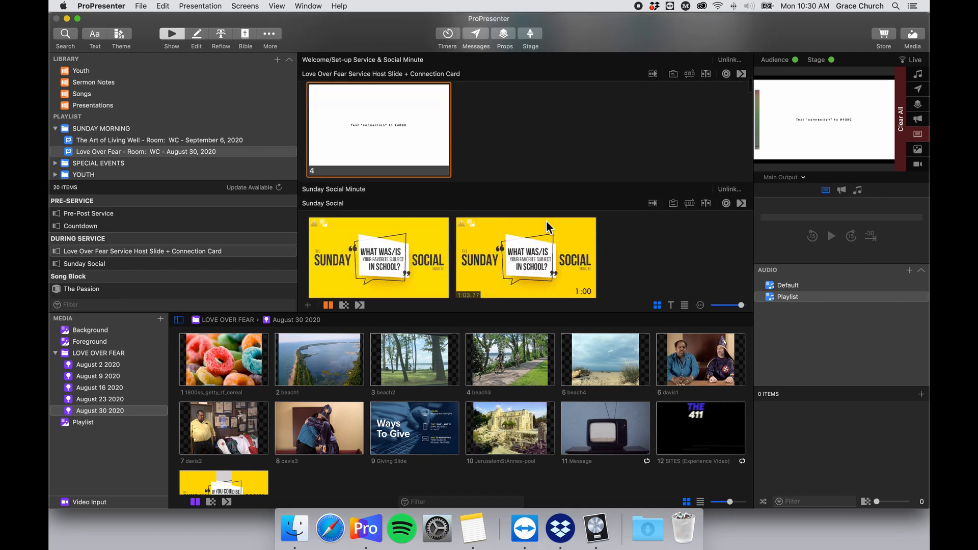
scroll(532, 216, down, 10)
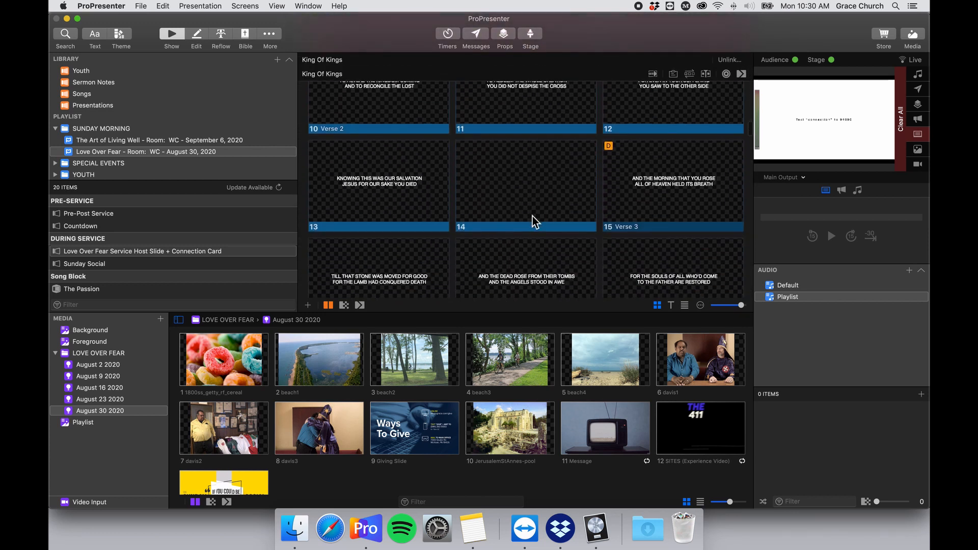
scroll(533, 216, up, 2)
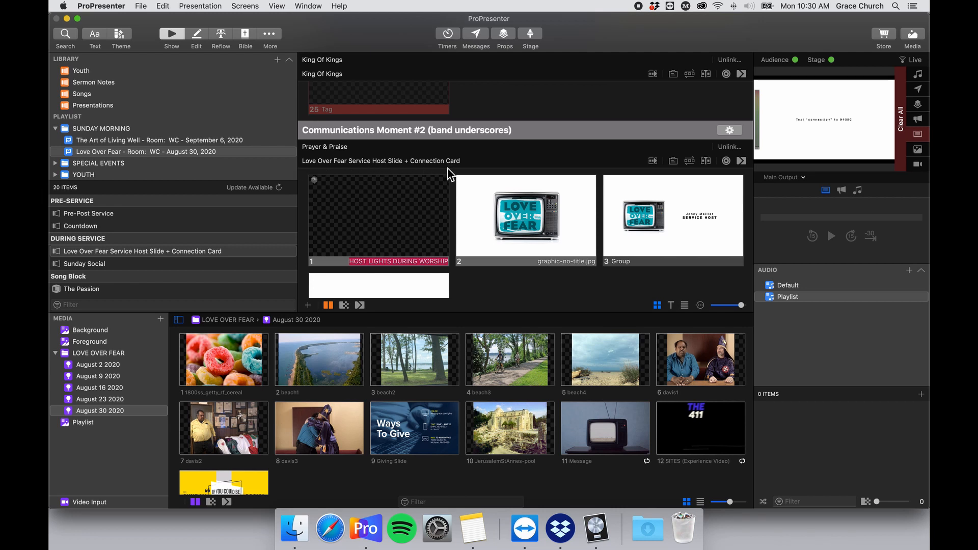
scroll(495, 209, down, 3)
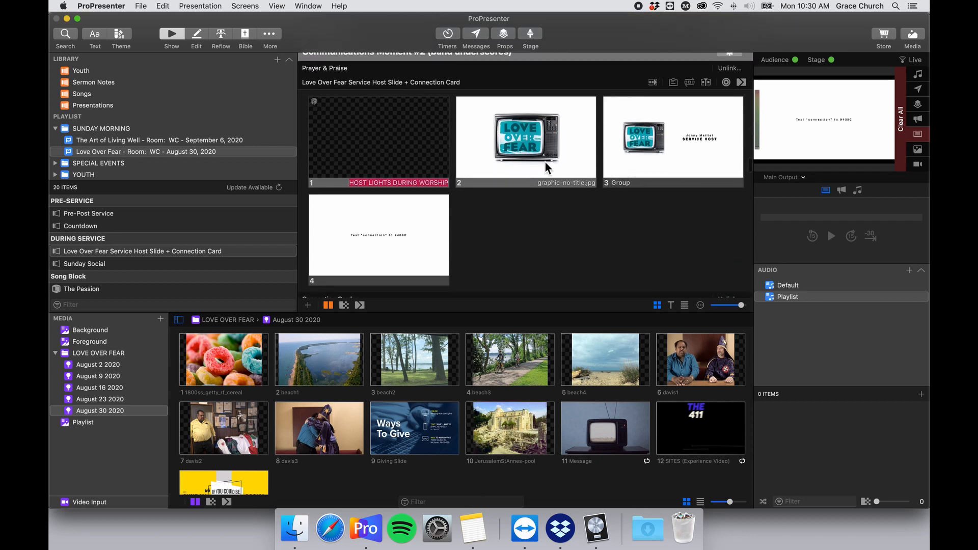
scroll(489, 181, up, 2)
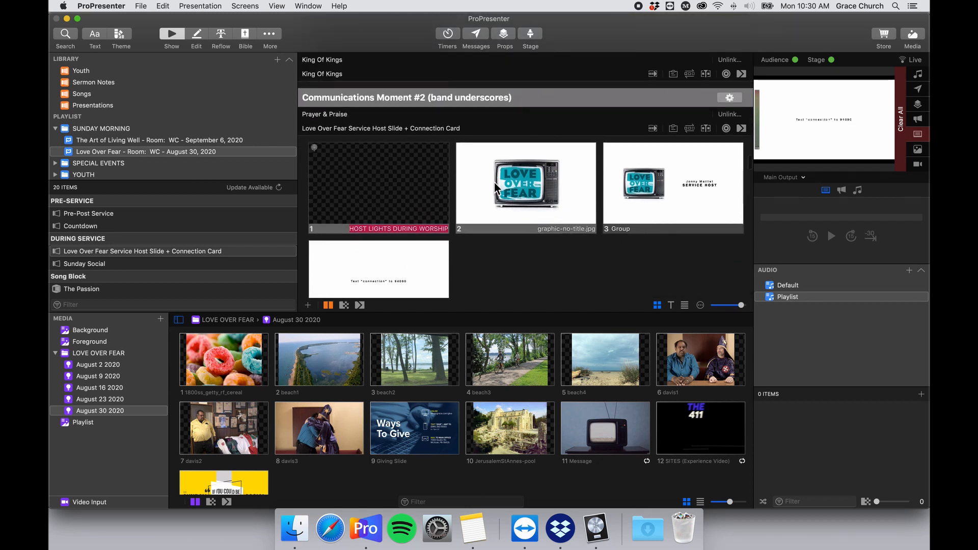
scroll(460, 205, down, 2)
scroll(460, 204, up, 2)
scroll(460, 204, down, 1)
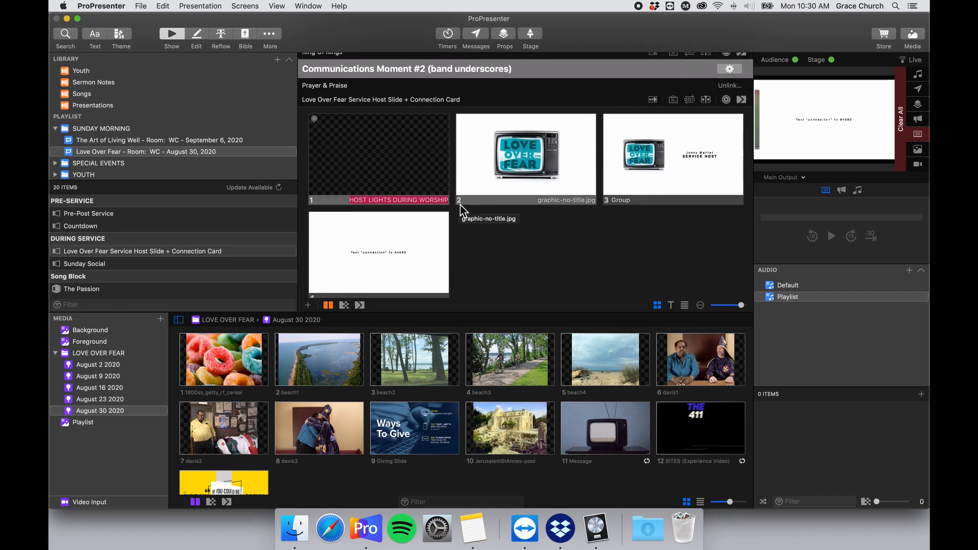
scroll(459, 205, down, 5)
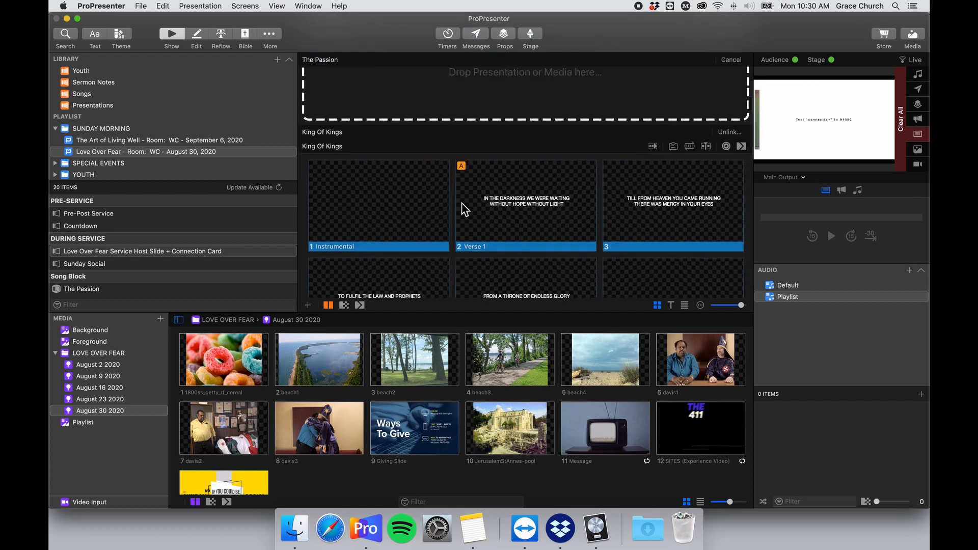
scroll(461, 213, up, 8)
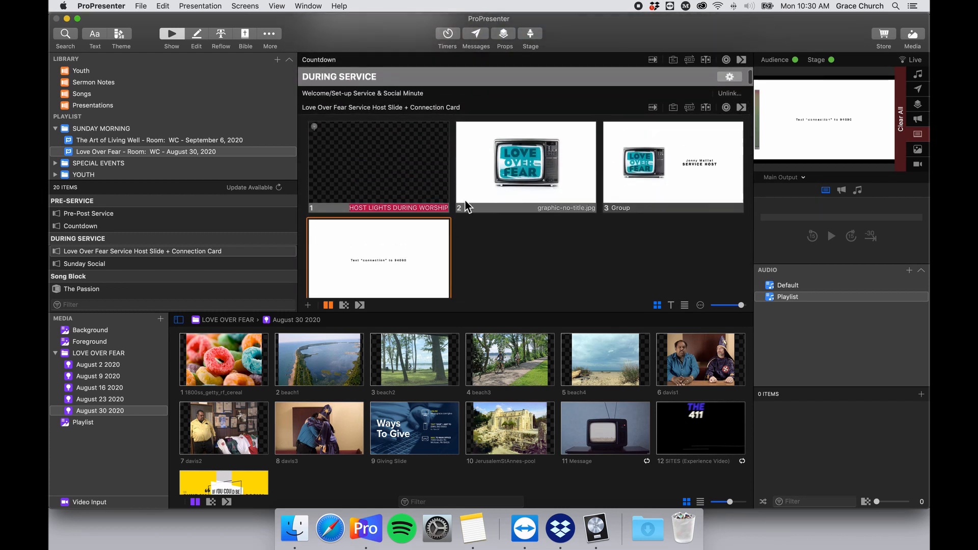
scroll(474, 202, down, 3)
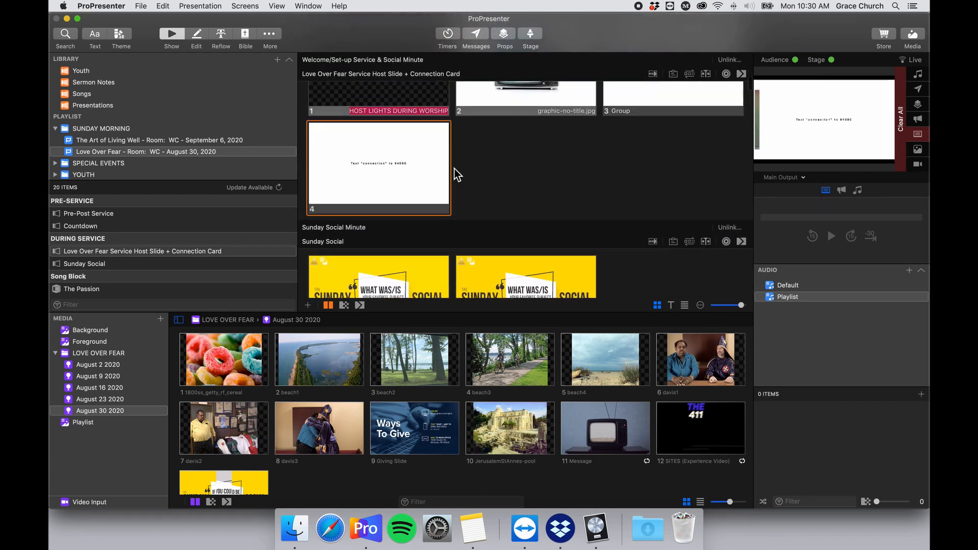
scroll(457, 175, down, 4)
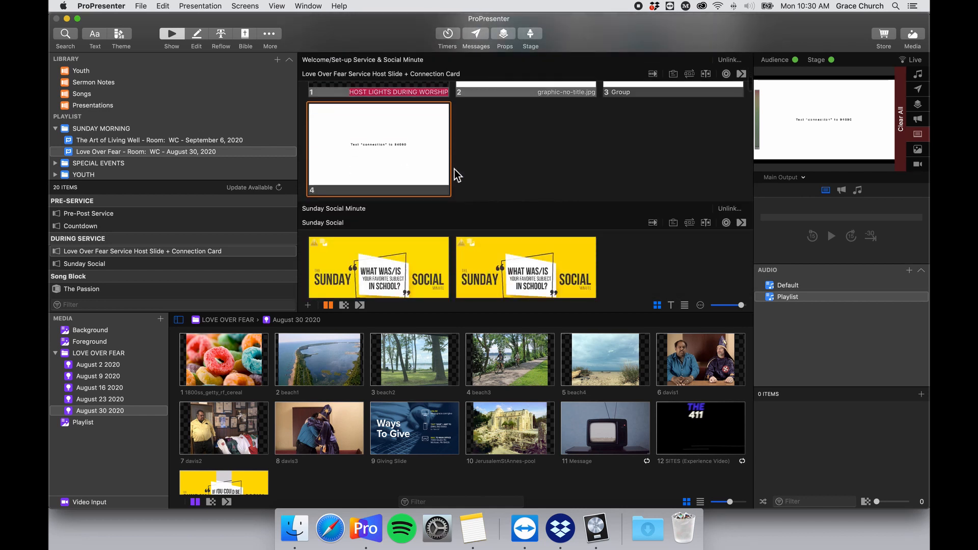
scroll(419, 168, down, 2)
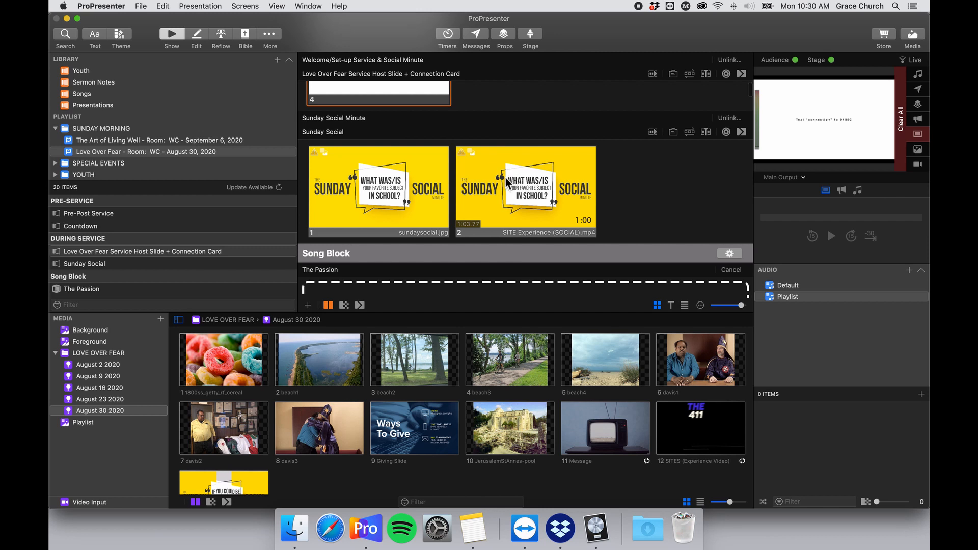
Delete the sundaysocial.jpg slide, leaving only the SITE Experience (SOCIAL).mp4 video slide.
click(399, 183)
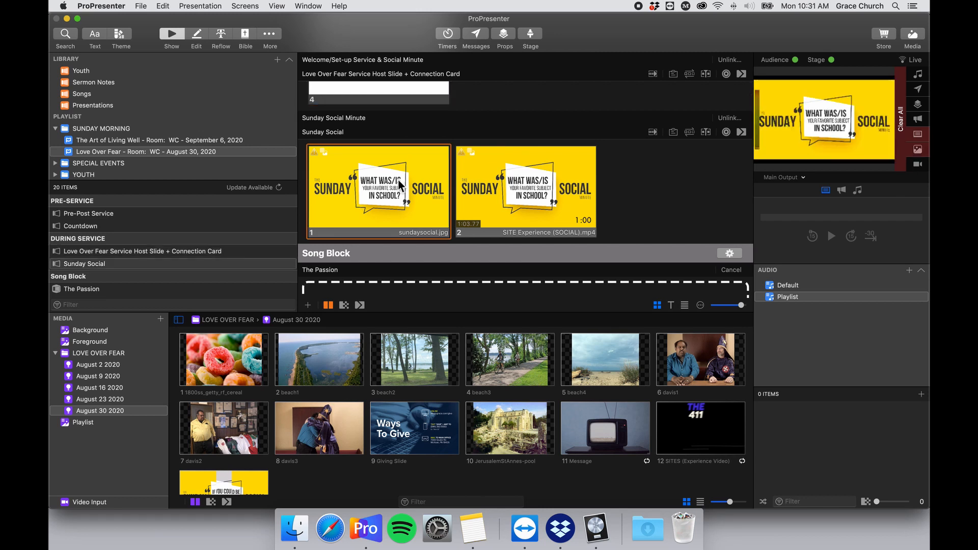
right_click(383, 184)
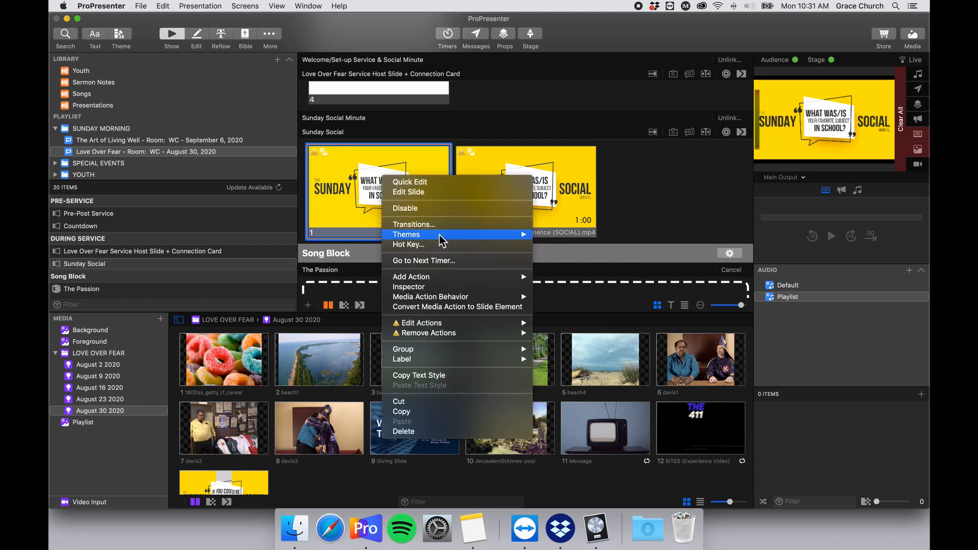
click(436, 429)
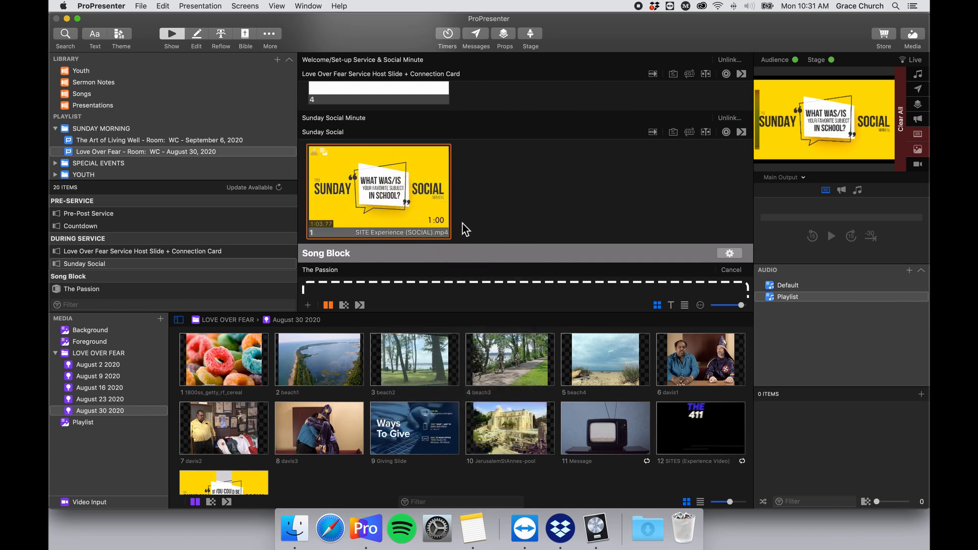
right_click(396, 187)
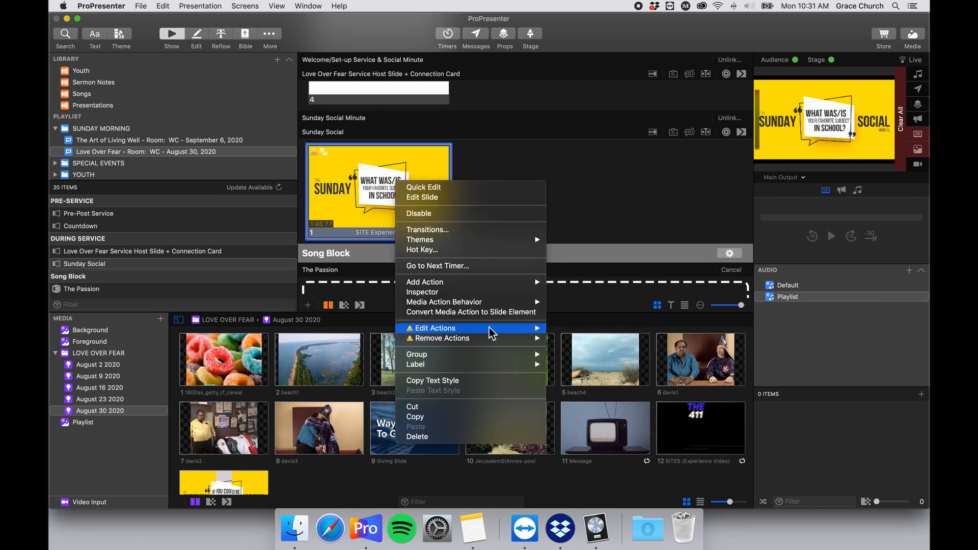
mouse_move(518, 333)
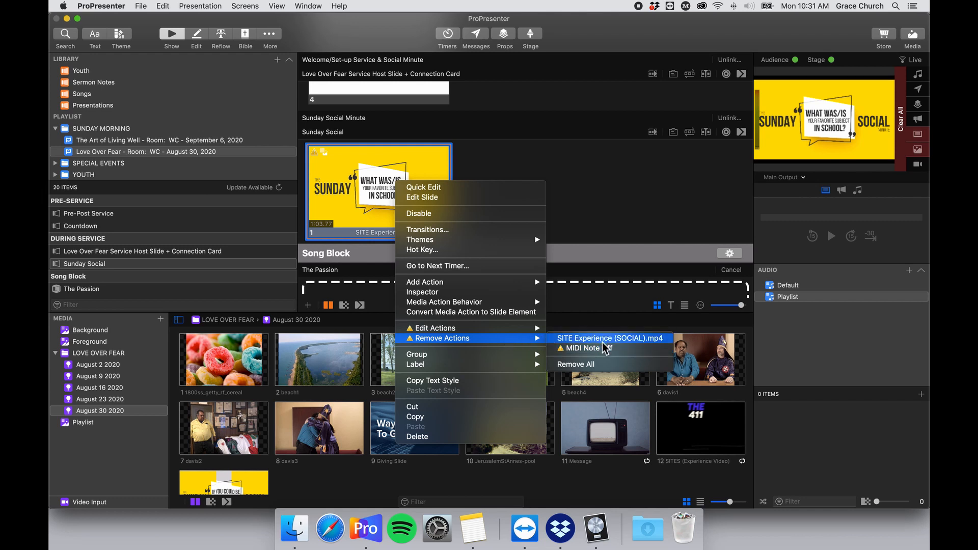
Set the video's MIDI Note Off to VISTA LIGHTING CONTROL, note C#-2 (1), and play it live.
click(581, 329)
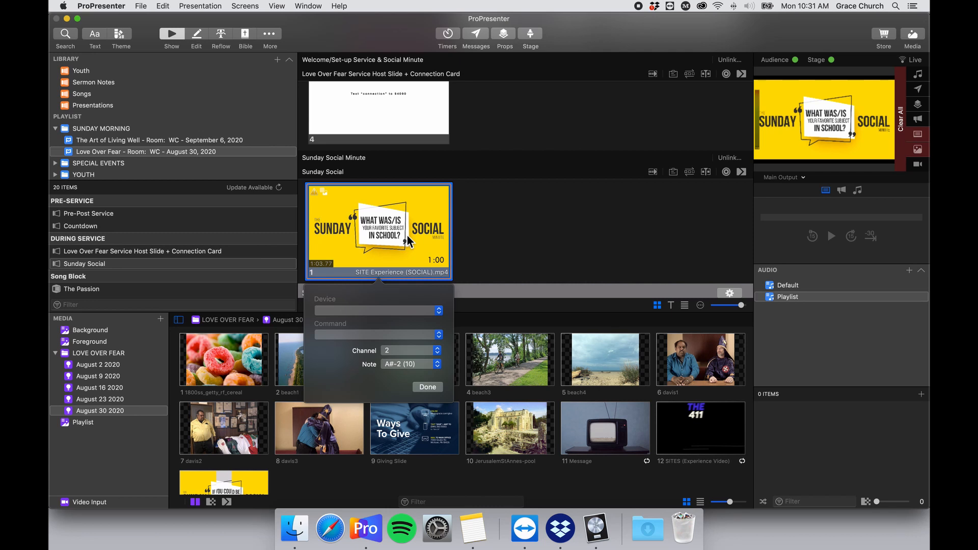
scroll(415, 224, up, 5)
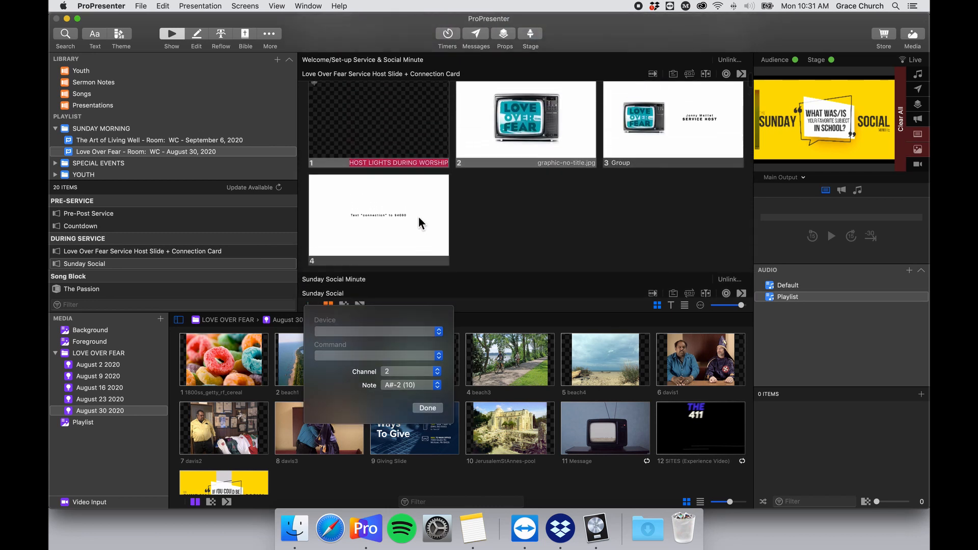
scroll(435, 194, down, 5)
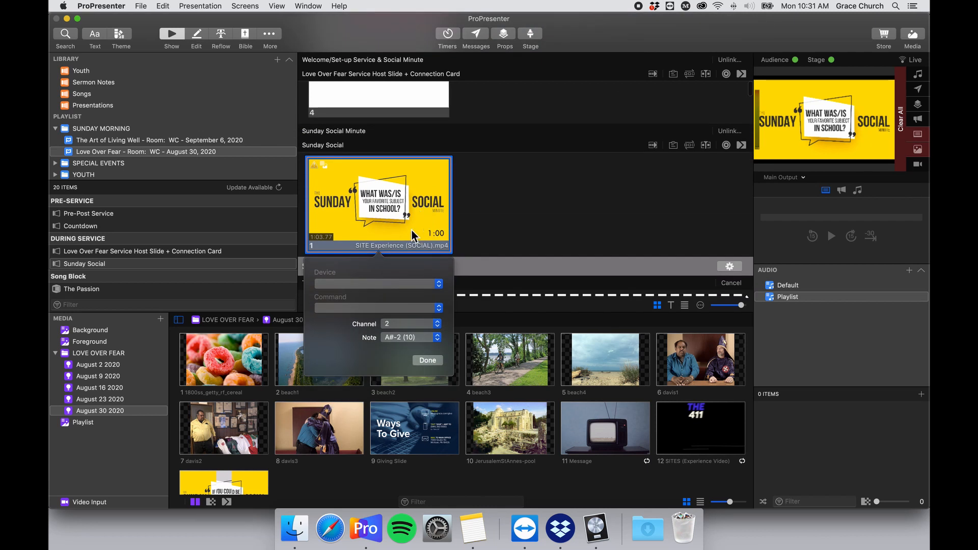
click(410, 284)
click(416, 286)
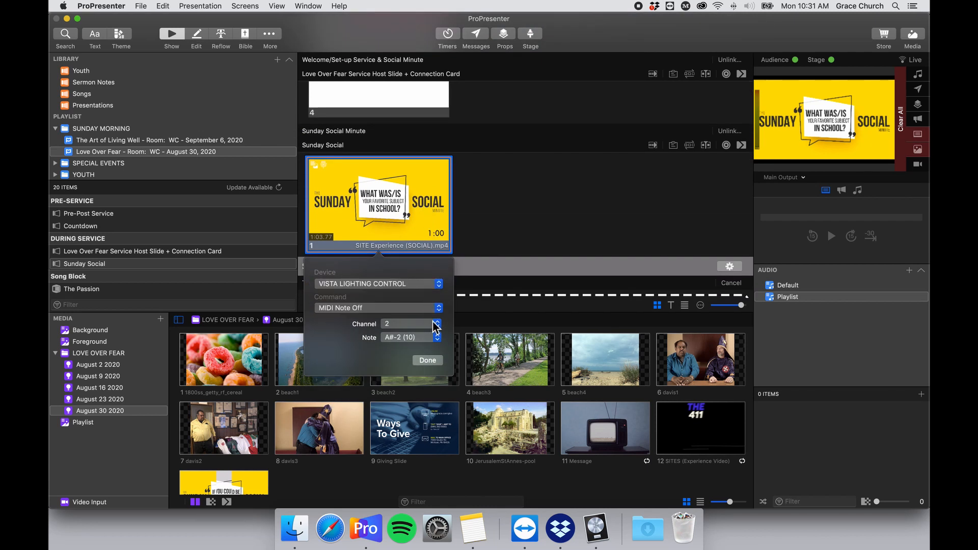
click(437, 337)
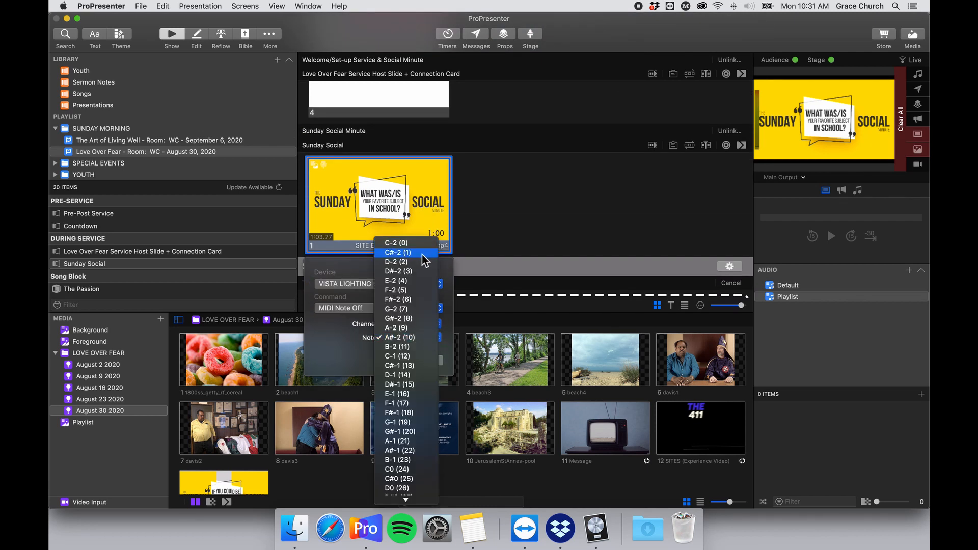
click(425, 253)
click(428, 360)
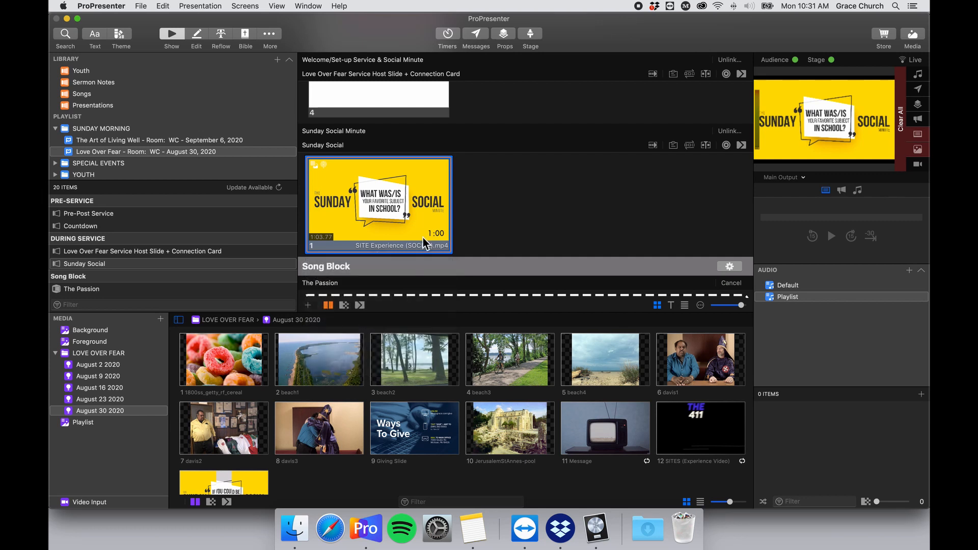
scroll(423, 238, down, 3)
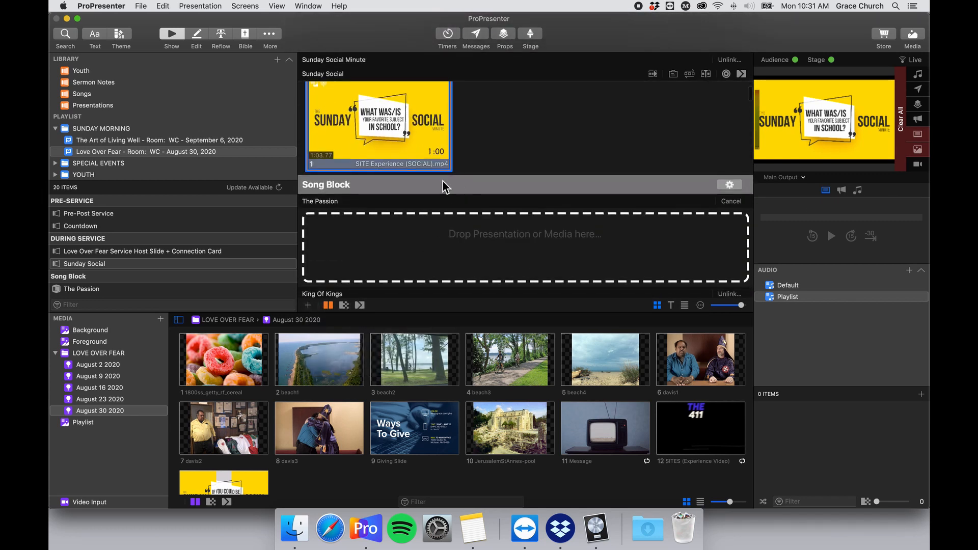
scroll(442, 184, up, 2)
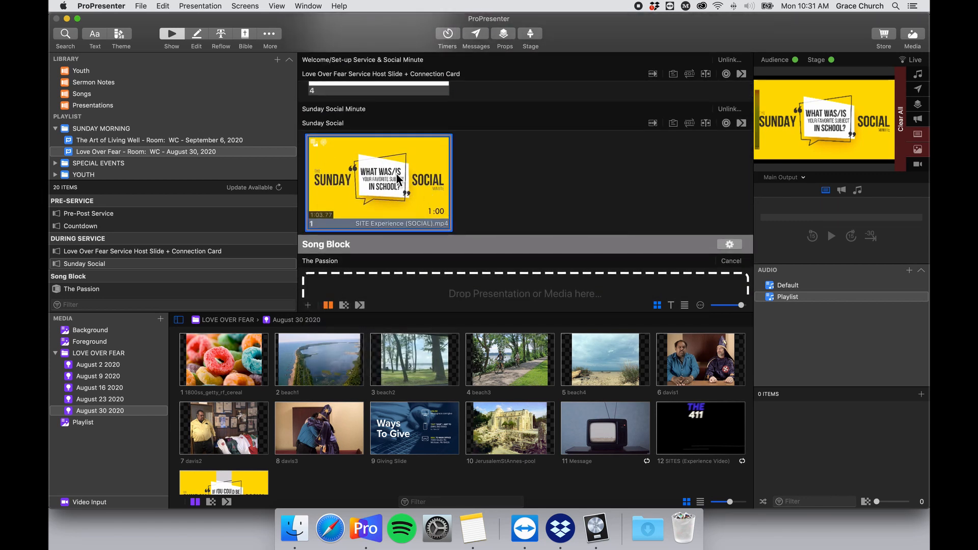
click(420, 184)
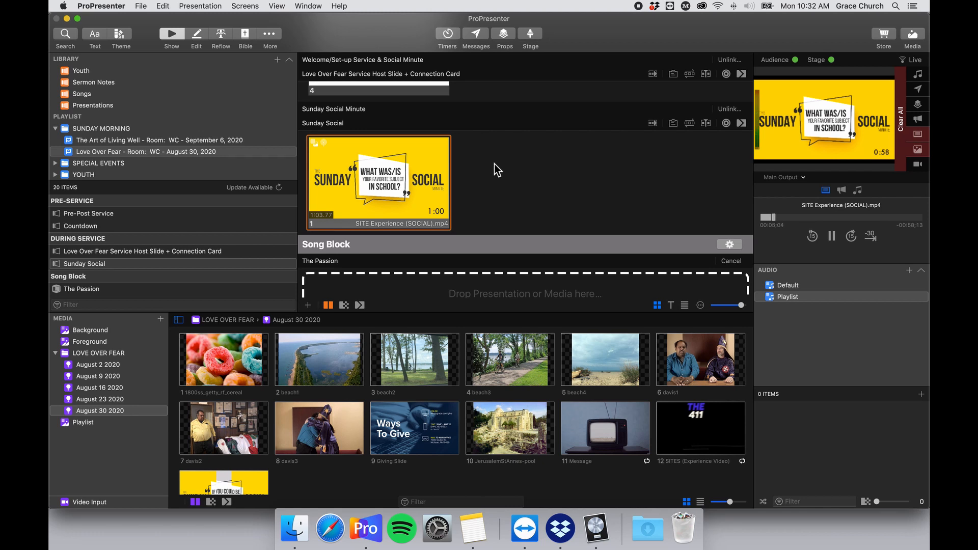
scroll(502, 181, up, 1)
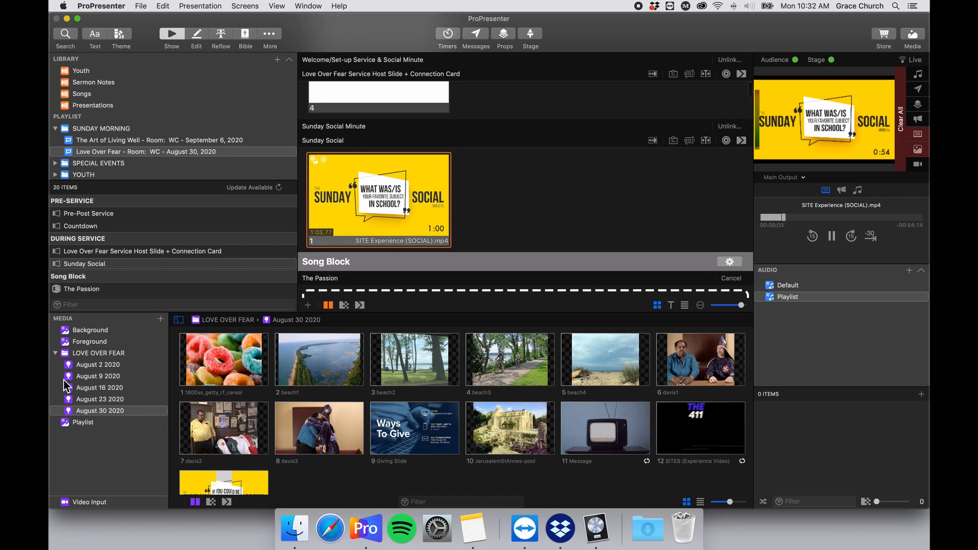
click(115, 399)
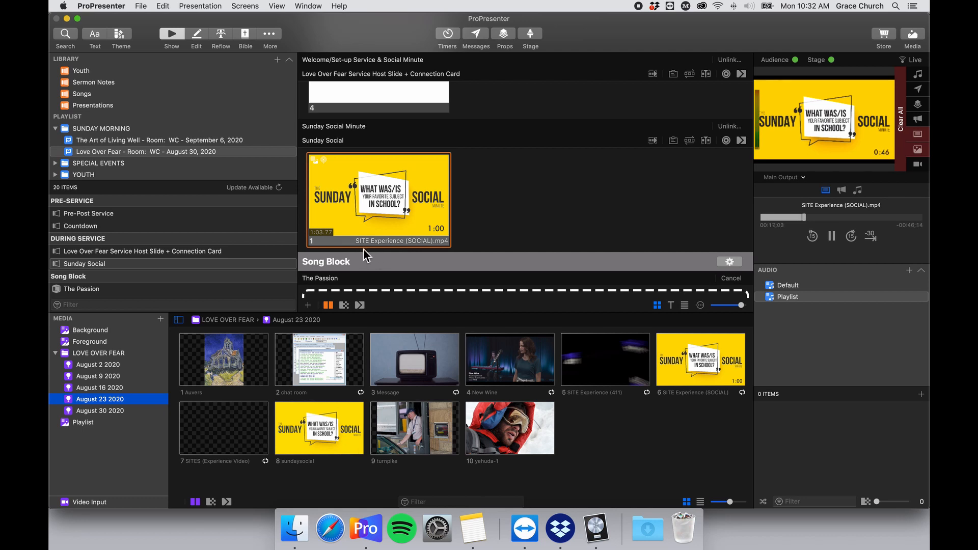
click(127, 412)
scroll(365, 411, down, 3)
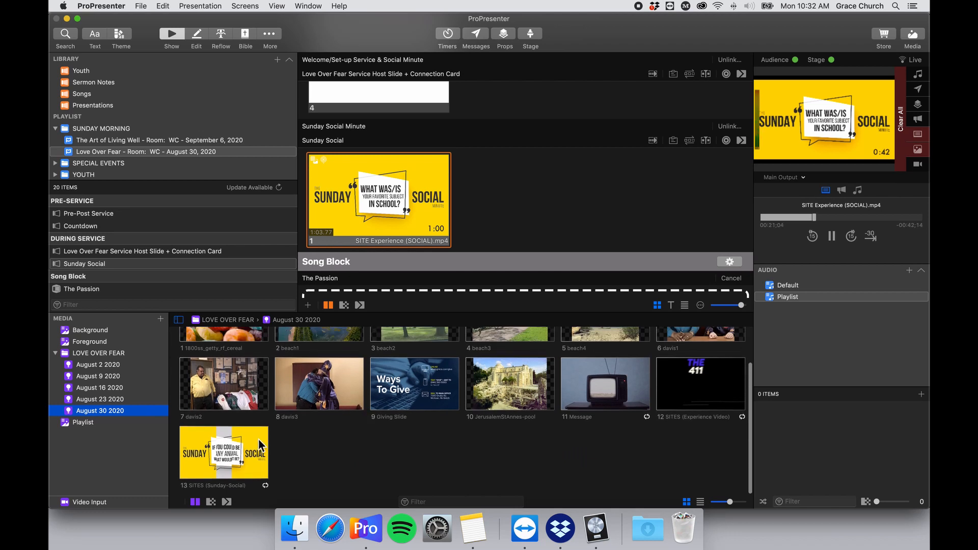
scroll(249, 452, up, 3)
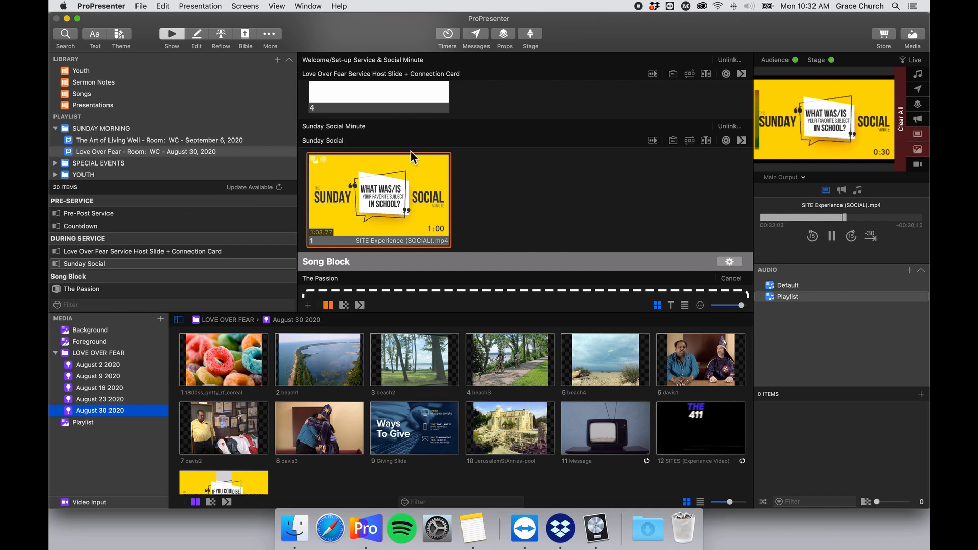
scroll(386, 201, down, 1)
scroll(387, 201, down, 1)
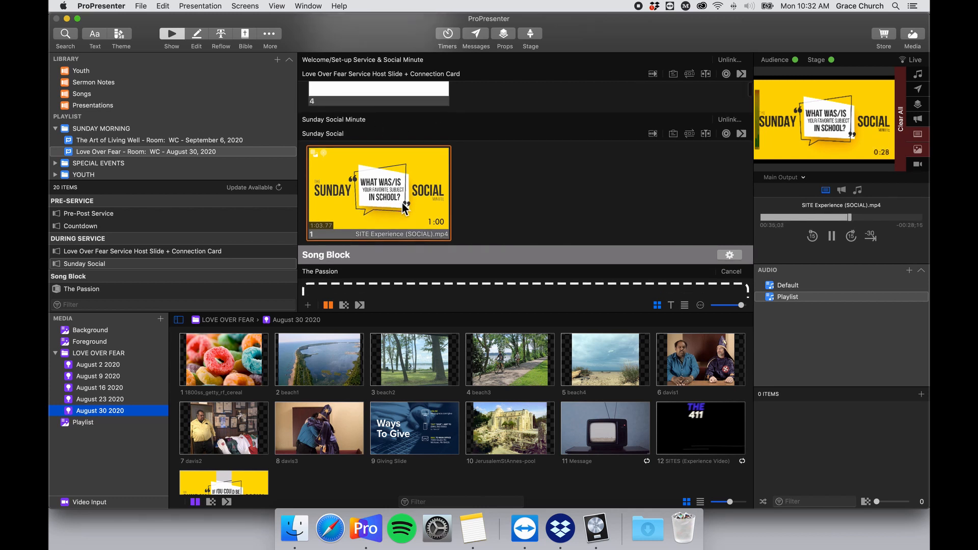
scroll(390, 387, down, 2)
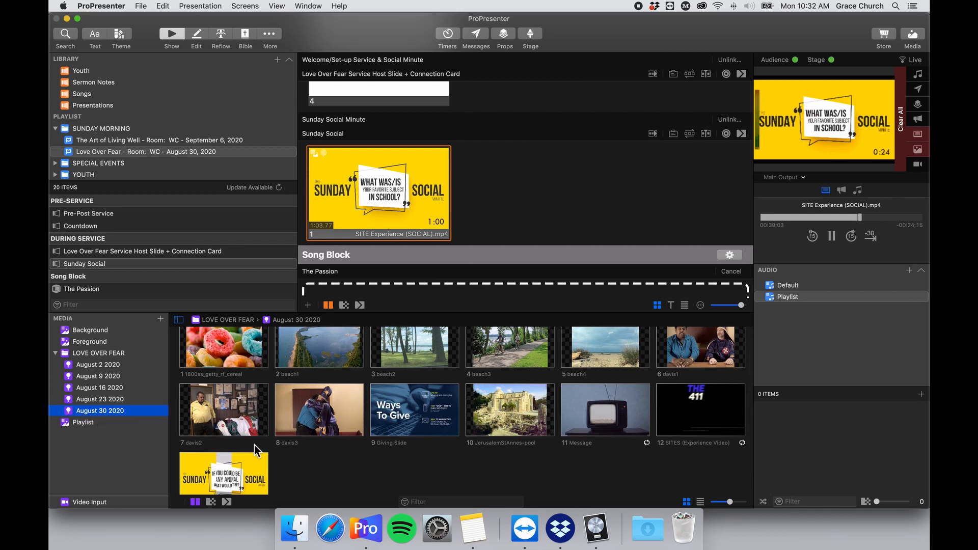
scroll(270, 445, down, 2)
scroll(281, 445, up, 1)
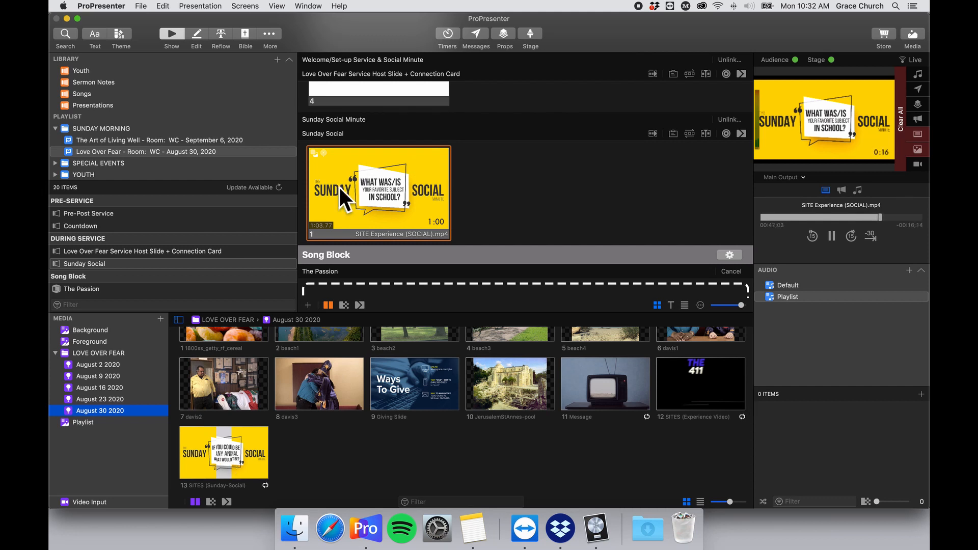
scroll(372, 204, up, 6)
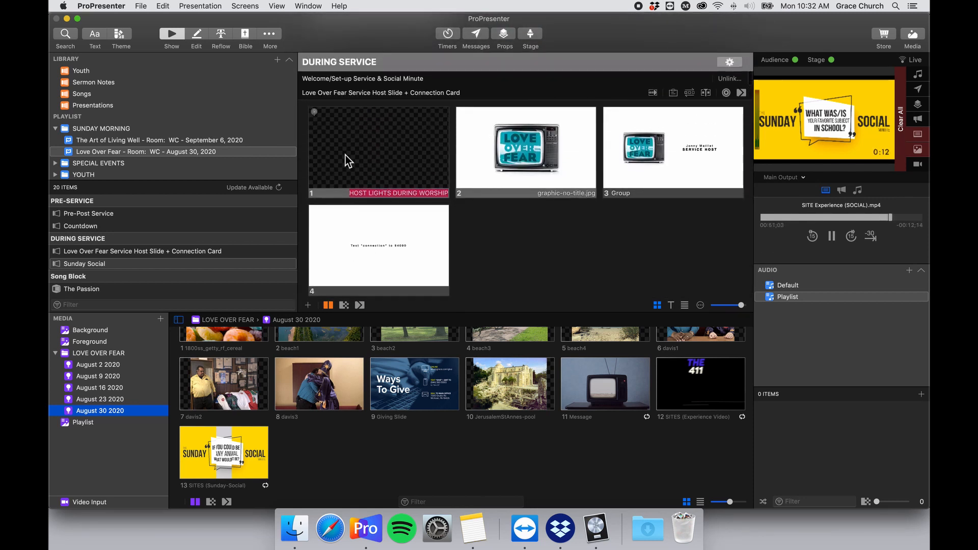
scroll(352, 173, down, 6)
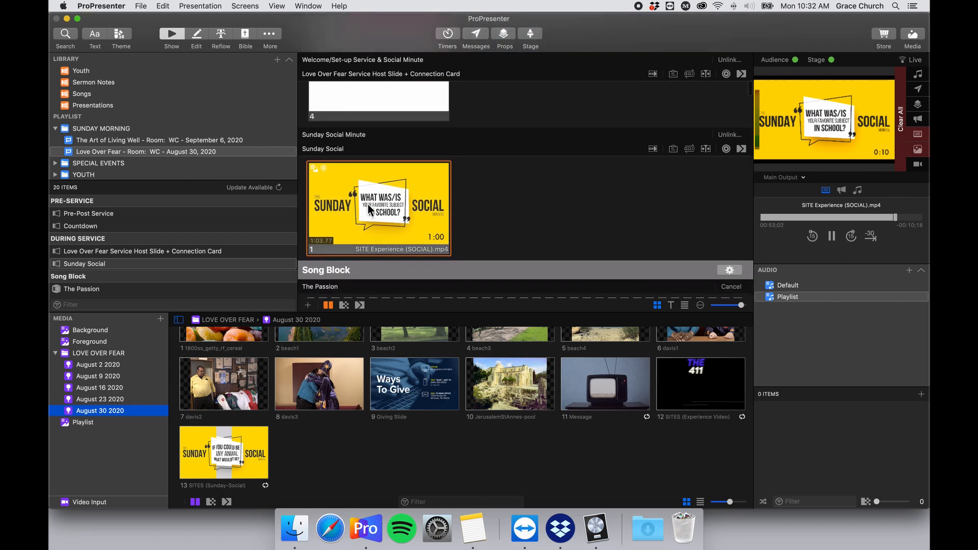
scroll(368, 208, down, 2)
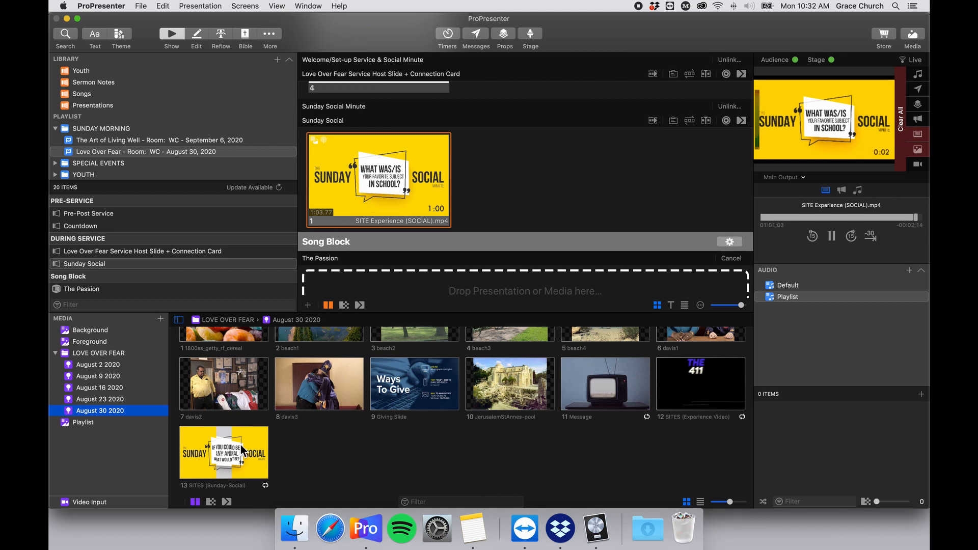
Swap the Sunday Social slide's video for SITES (Sunday-Social).mp4, keeping a single slide.
drag(227, 461, 535, 168)
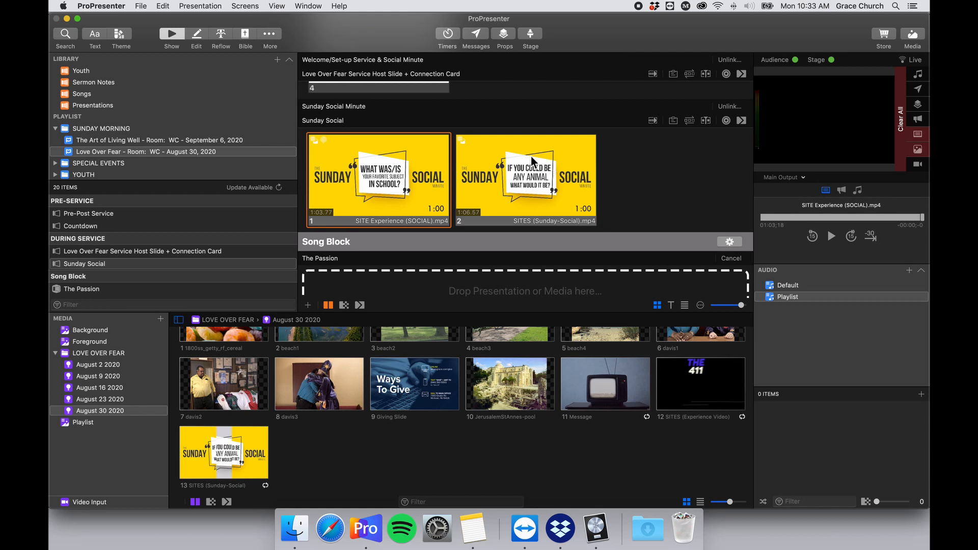
key(super+z)
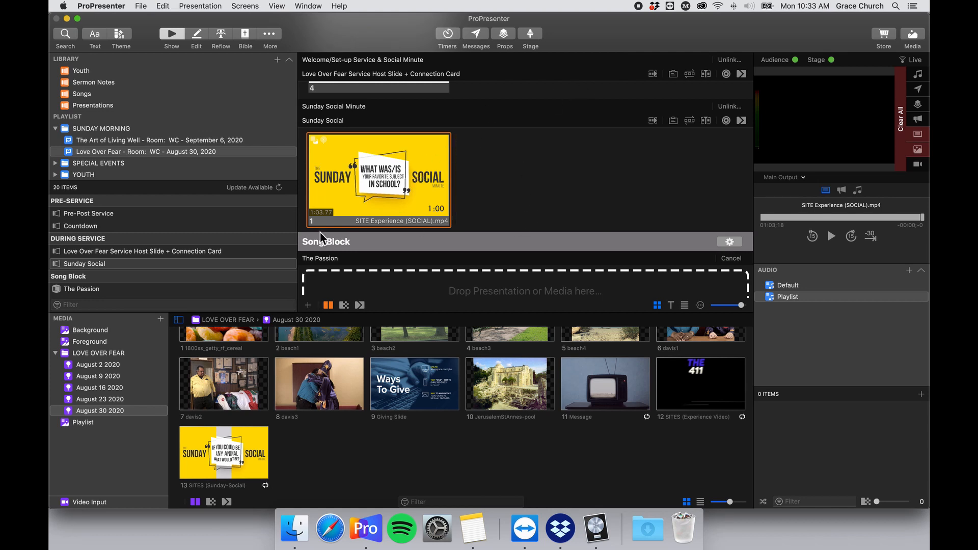
drag(227, 471, 375, 181)
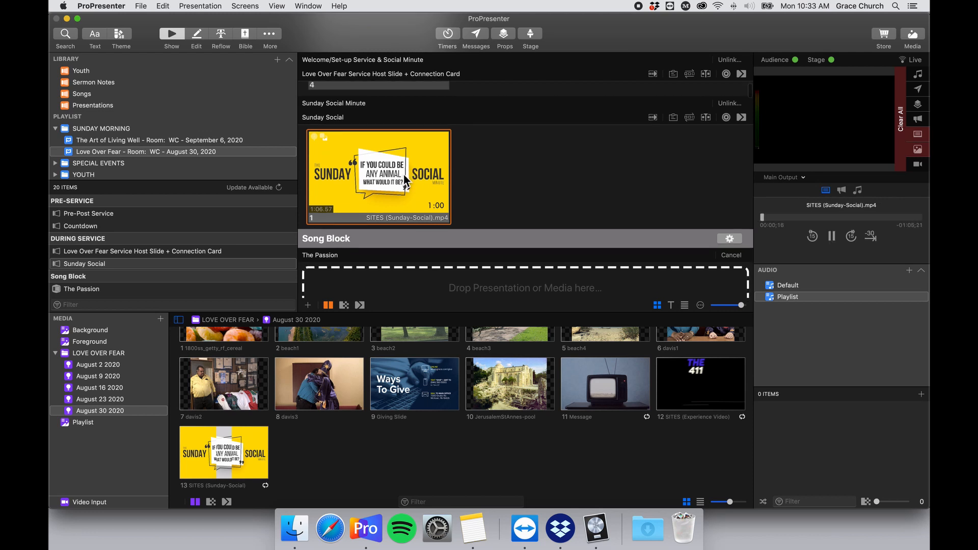
scroll(406, 179, down, 2)
scroll(406, 180, up, 5)
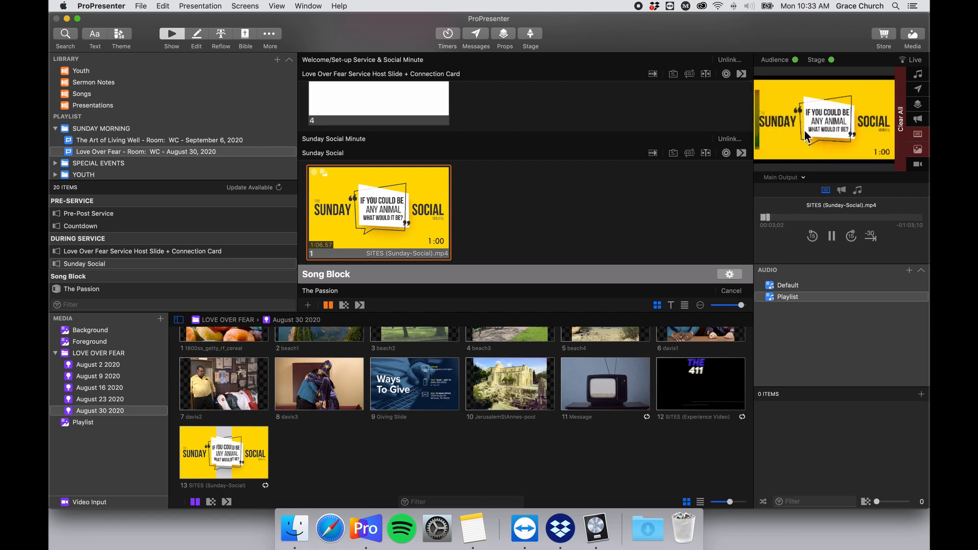
scroll(673, 185, down, 5)
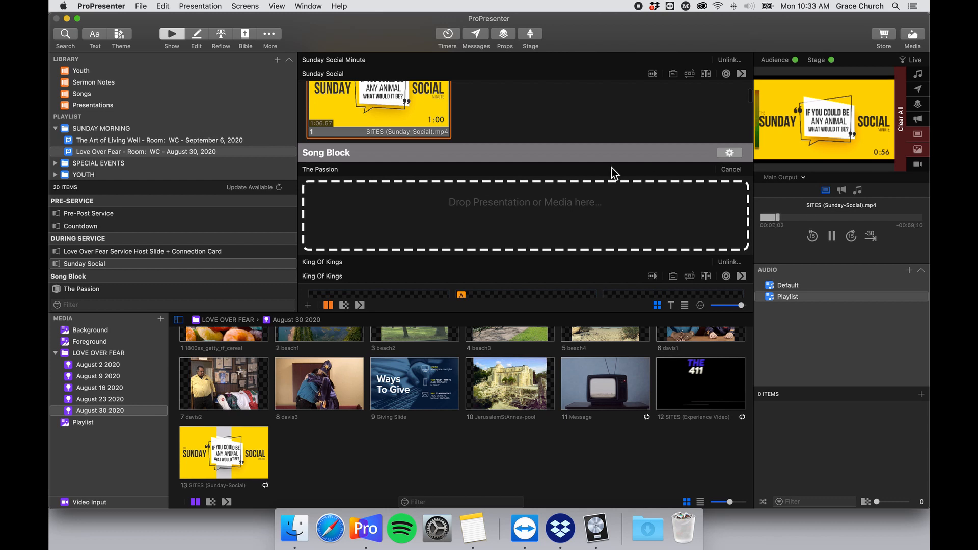
scroll(601, 173, down, 1)
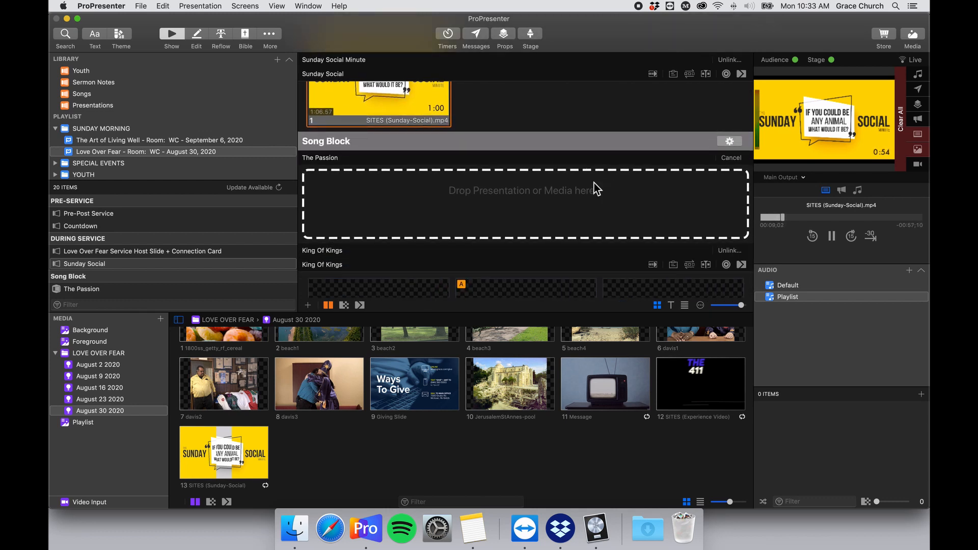
scroll(593, 182, down, 1)
scroll(423, 168, down, 1)
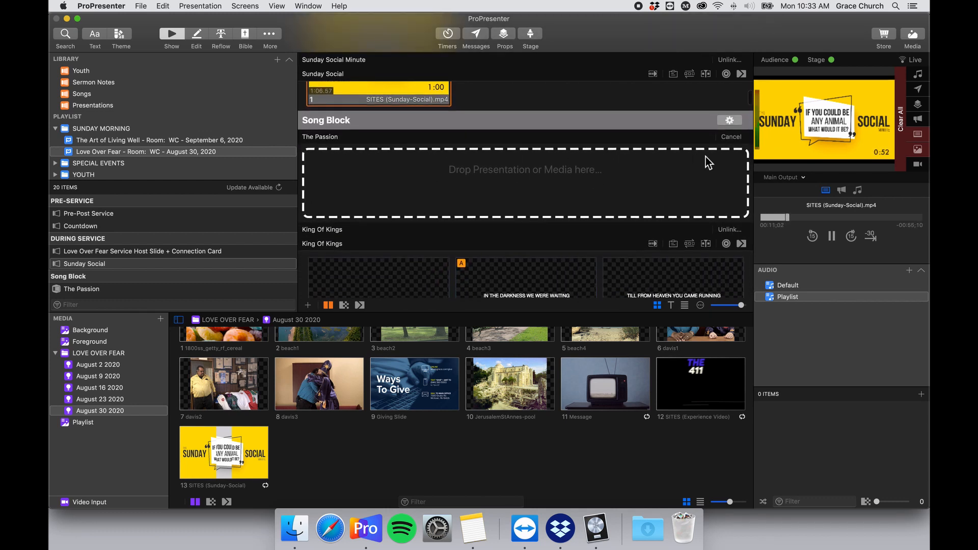
scroll(530, 177, down, 5)
scroll(521, 181, down, 3)
scroll(521, 183, up, 4)
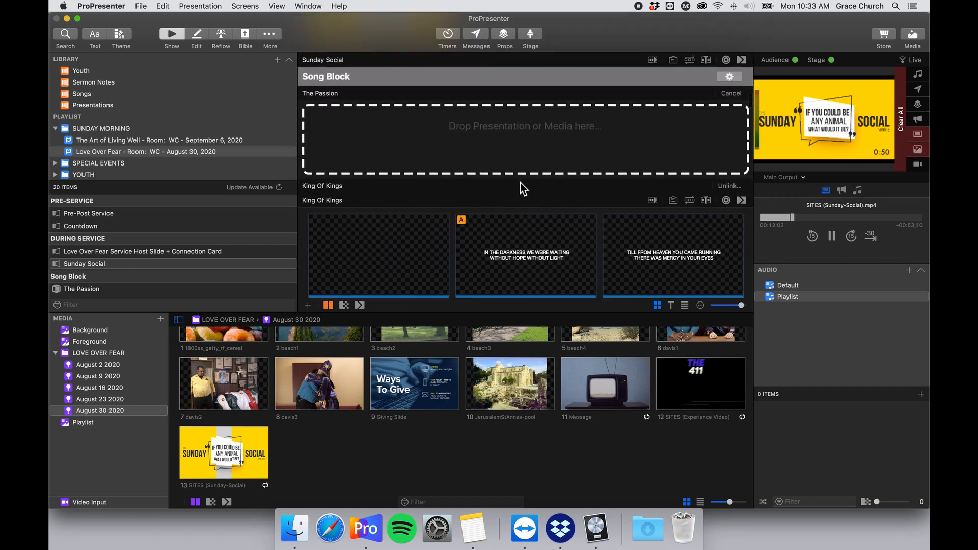
scroll(520, 182, down, 6)
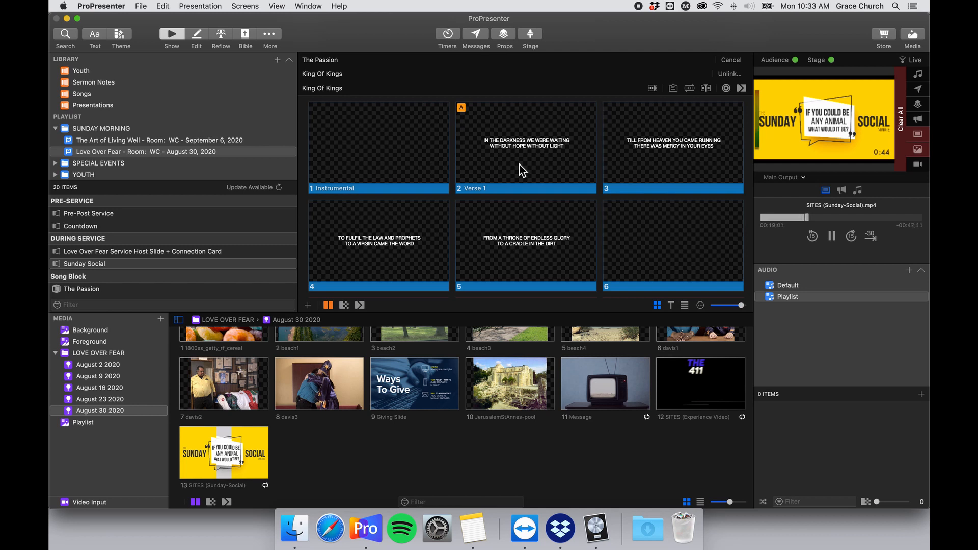
scroll(509, 167, down, 5)
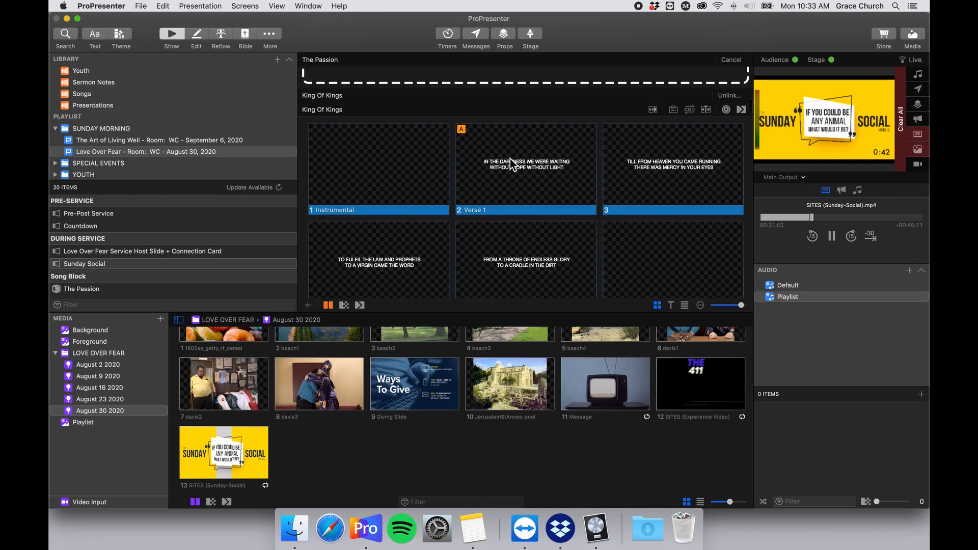
scroll(505, 167, down, 8)
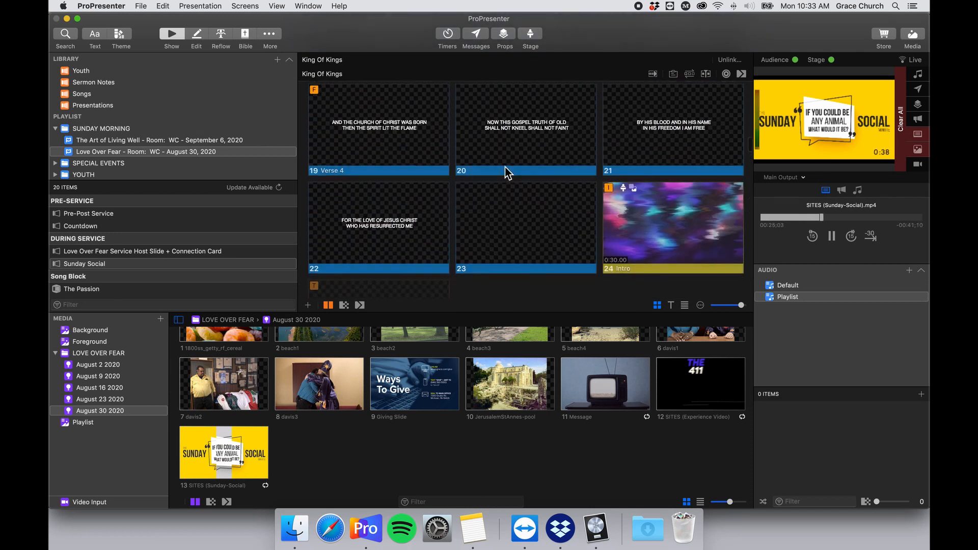
scroll(506, 167, up, 5)
scroll(505, 167, up, 1)
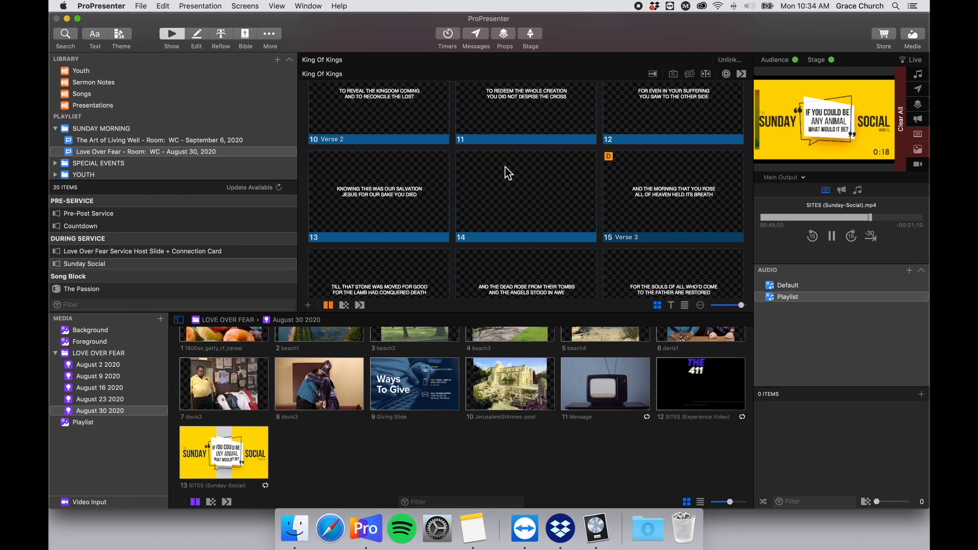
scroll(531, 150, up, 6)
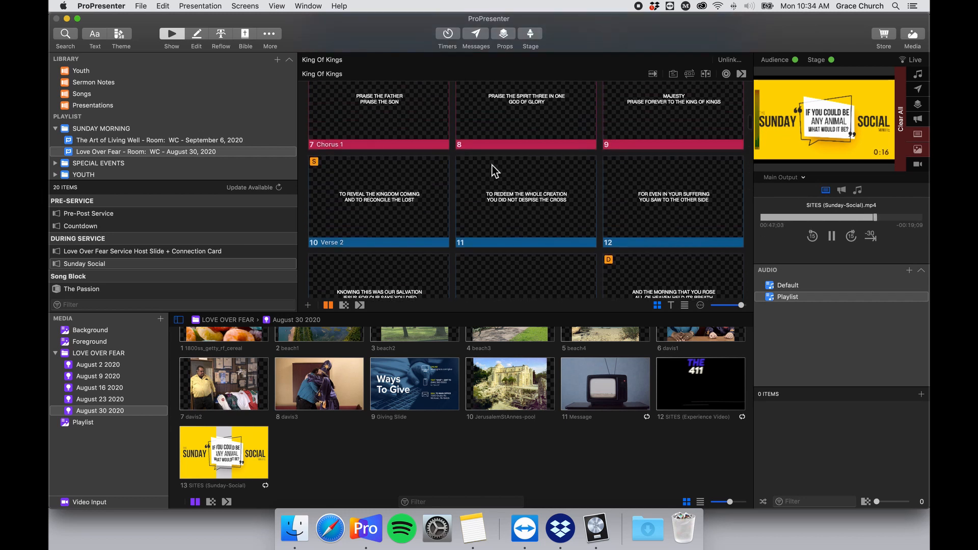
scroll(479, 199, up, 5)
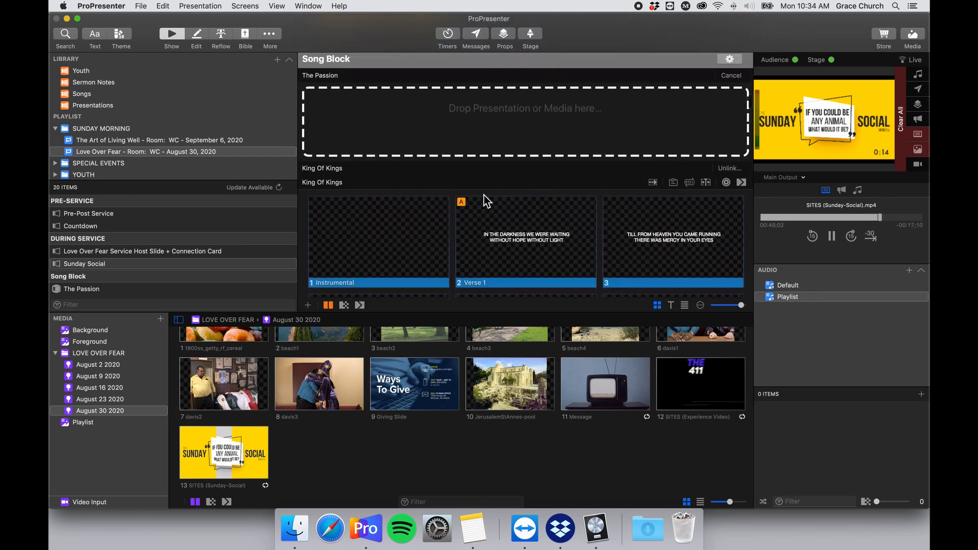
scroll(409, 202, up, 2)
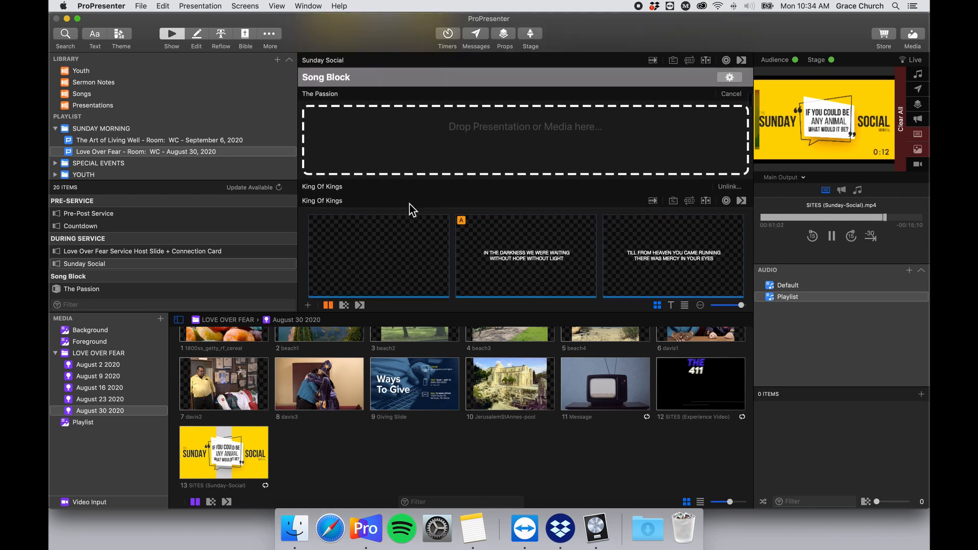
scroll(410, 203, down, 2)
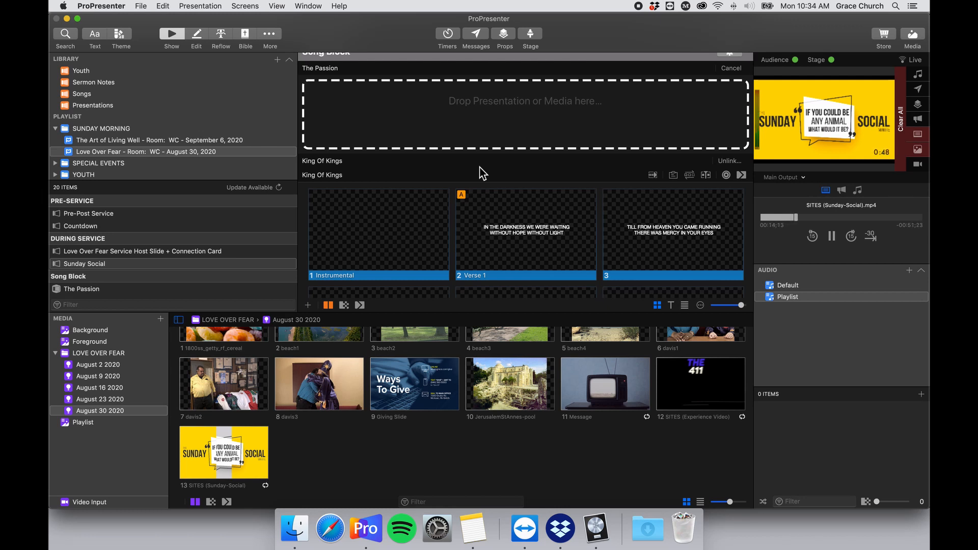
scroll(482, 173, up, 2)
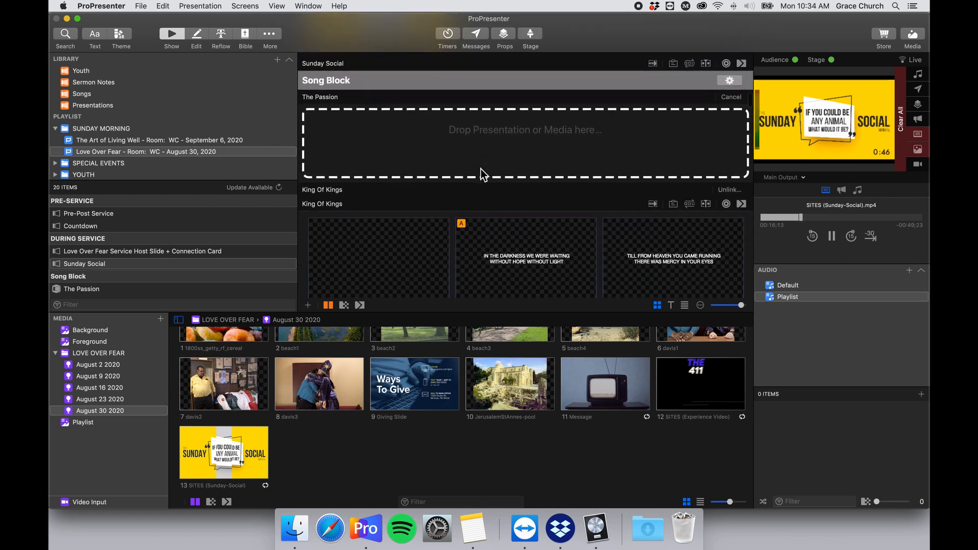
scroll(482, 173, down, 2)
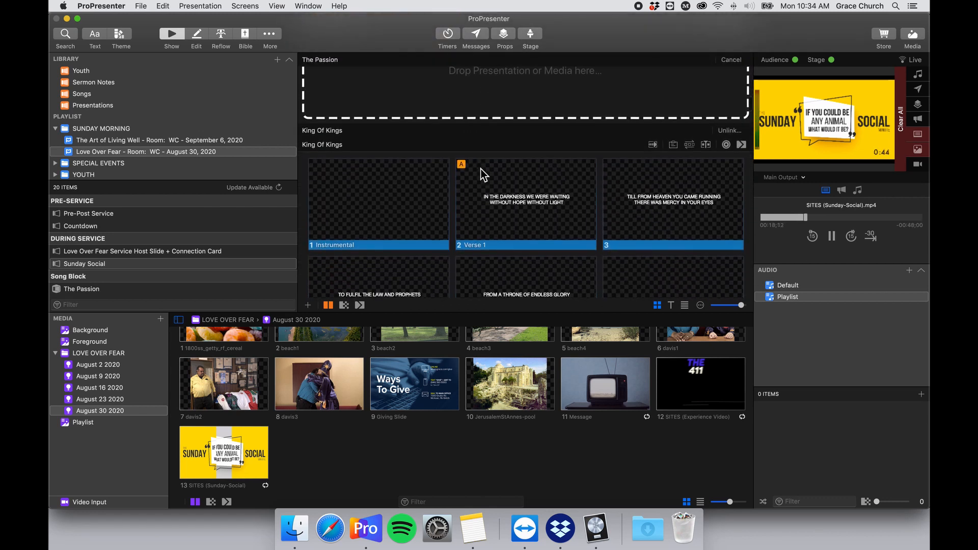
scroll(483, 173, up, 3)
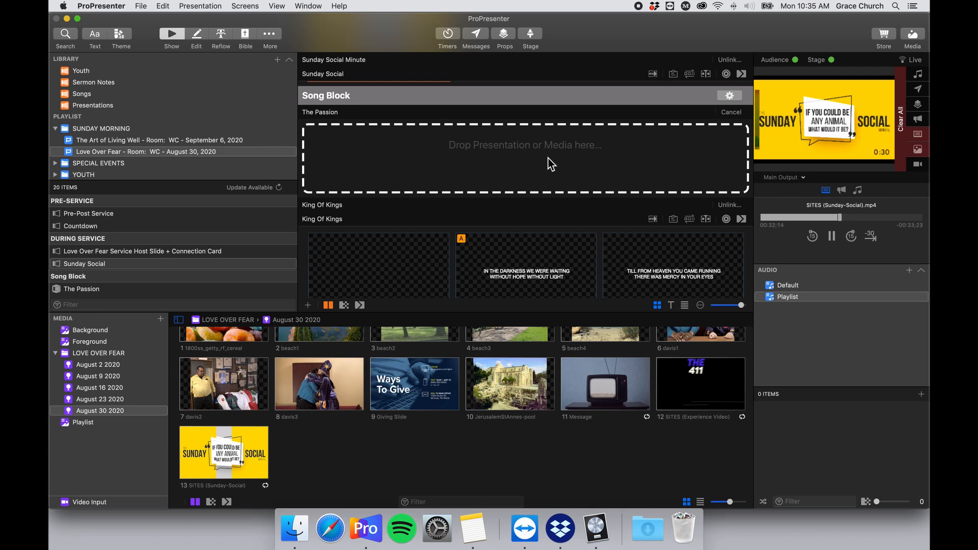
Search 'the passion' in SongSelect, preview the first result, and start importing it.
key(super+f)
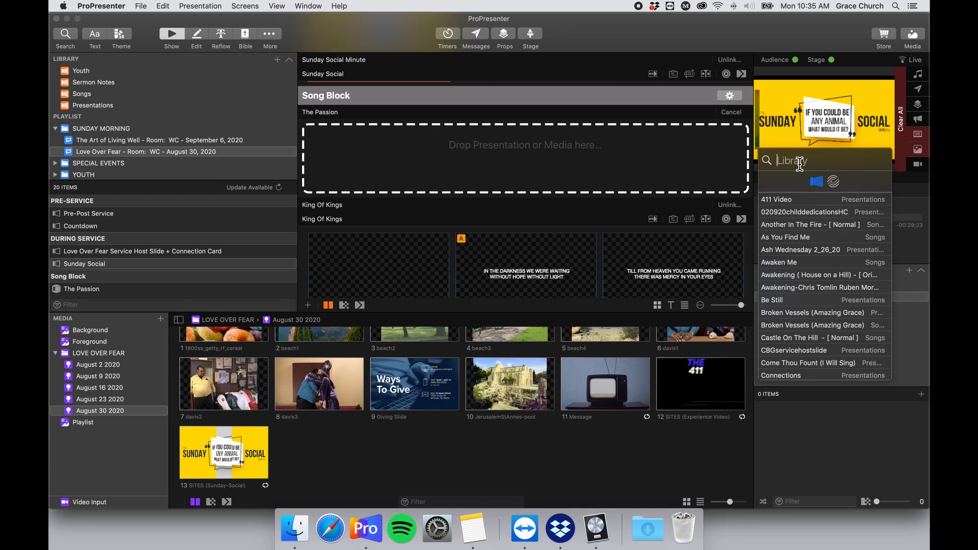
text(the pass)
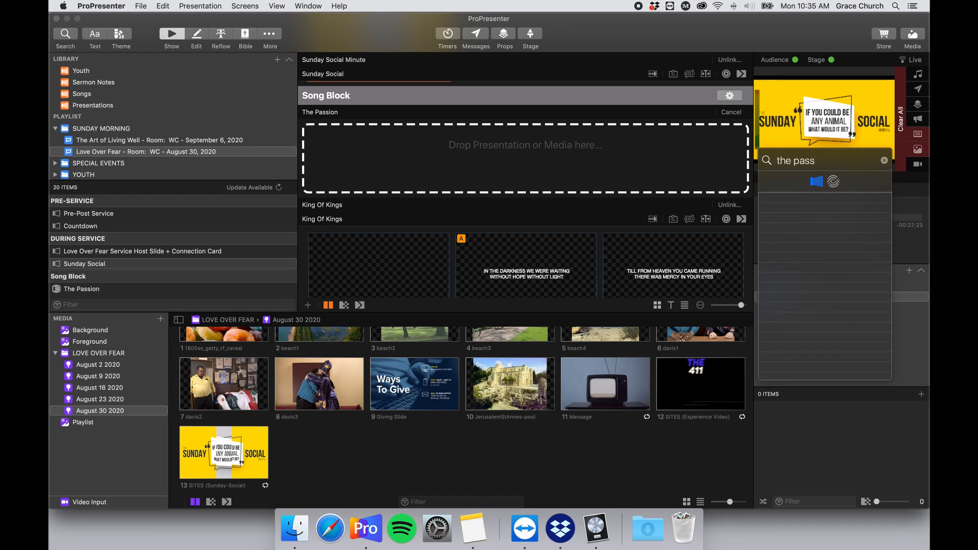
text(ion)
click(833, 182)
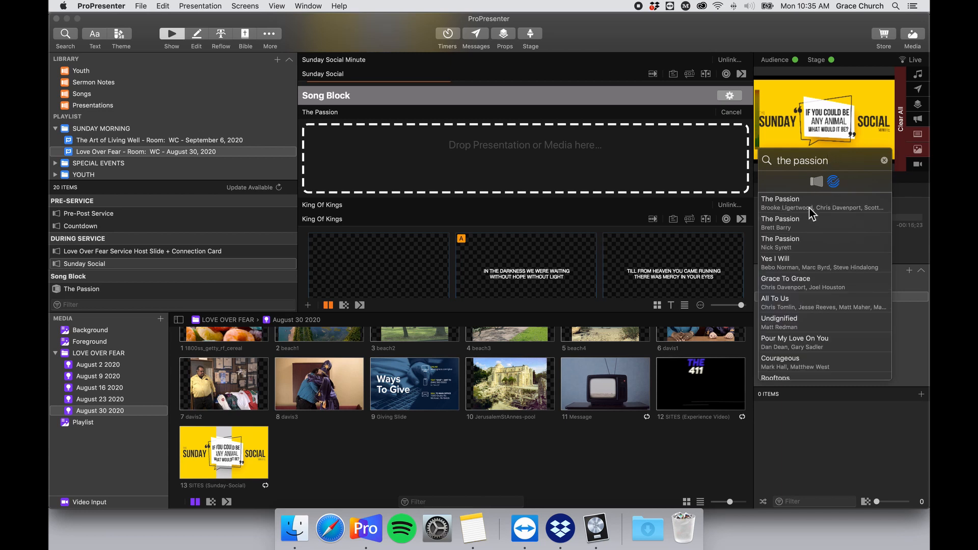
click(825, 207)
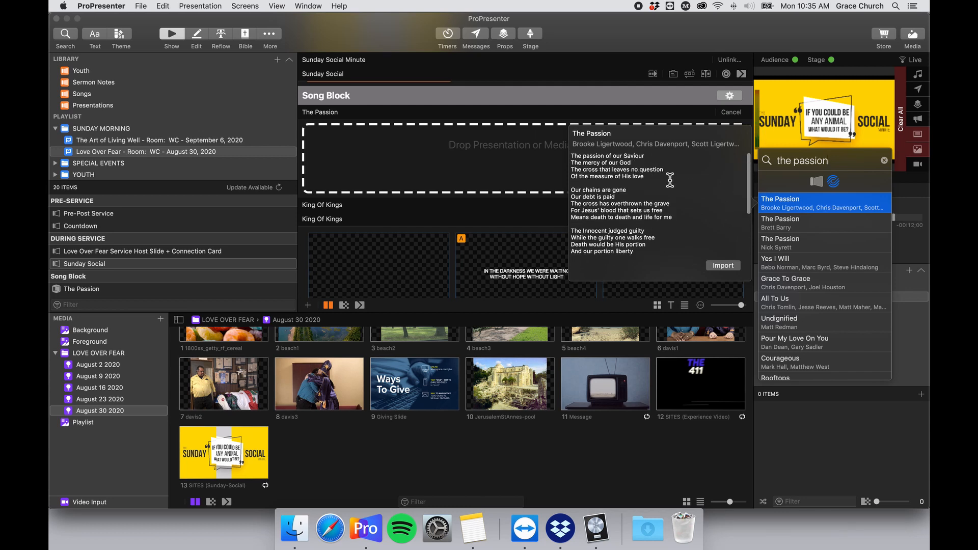
scroll(668, 180, down, 3)
scroll(669, 180, up, 5)
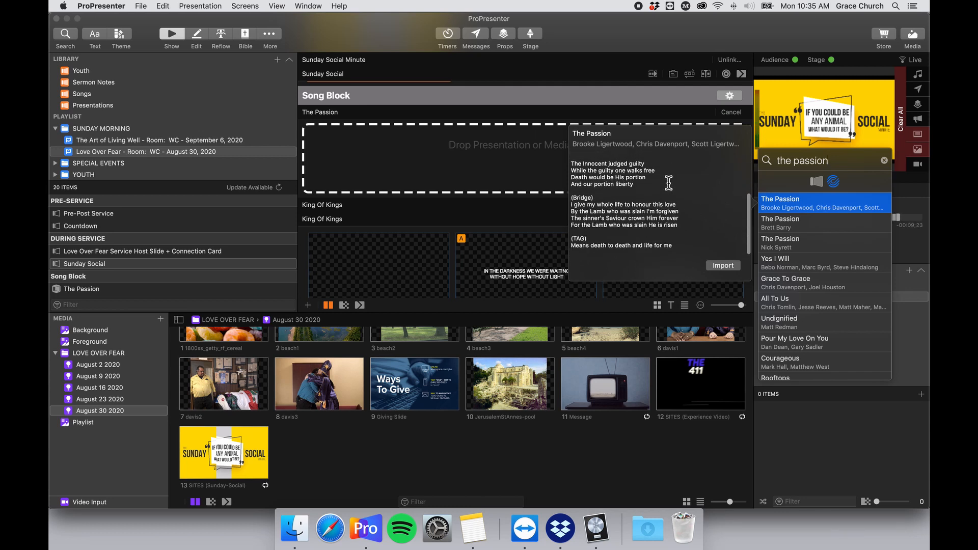
click(723, 266)
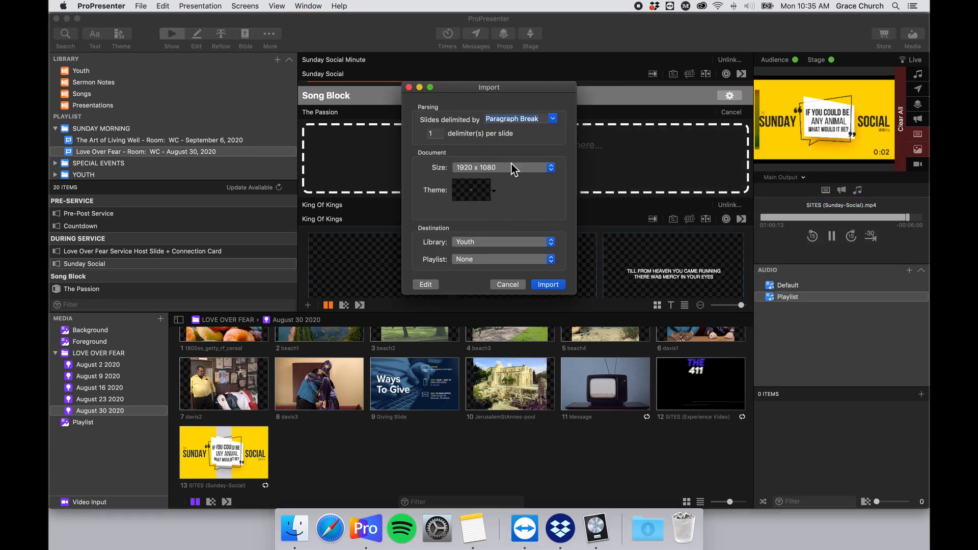
Choose the Template theme from HC Worship 2020 for The Passion import.
click(481, 192)
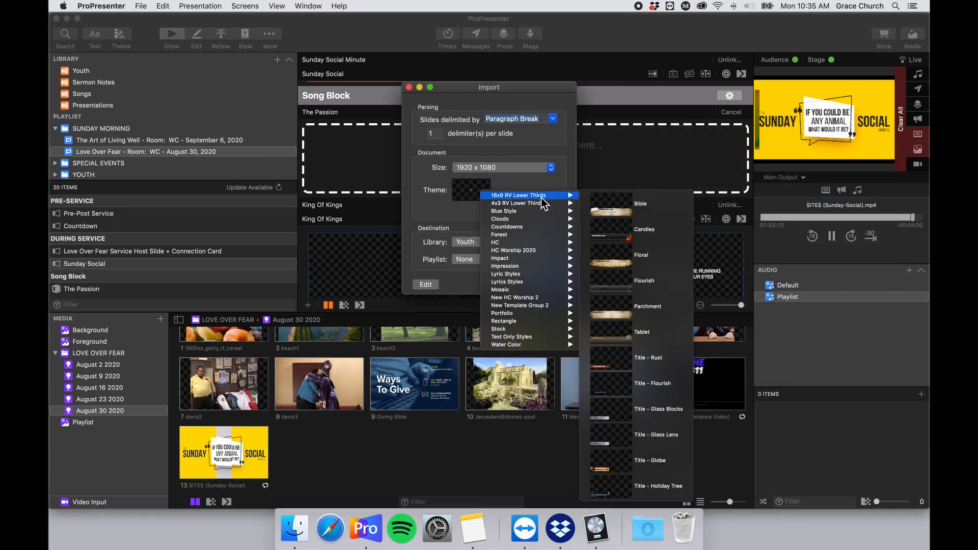
mouse_move(541, 197)
mouse_move(553, 243)
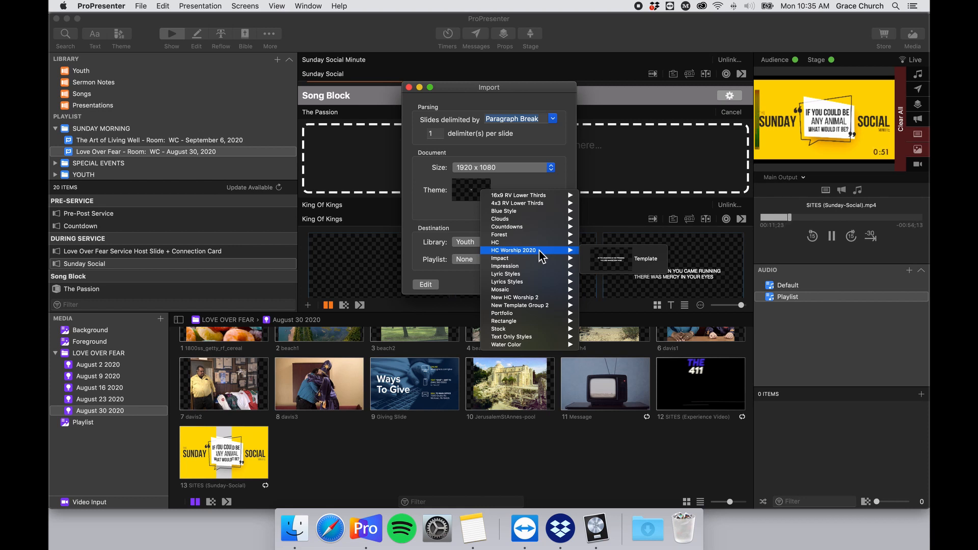
click(641, 264)
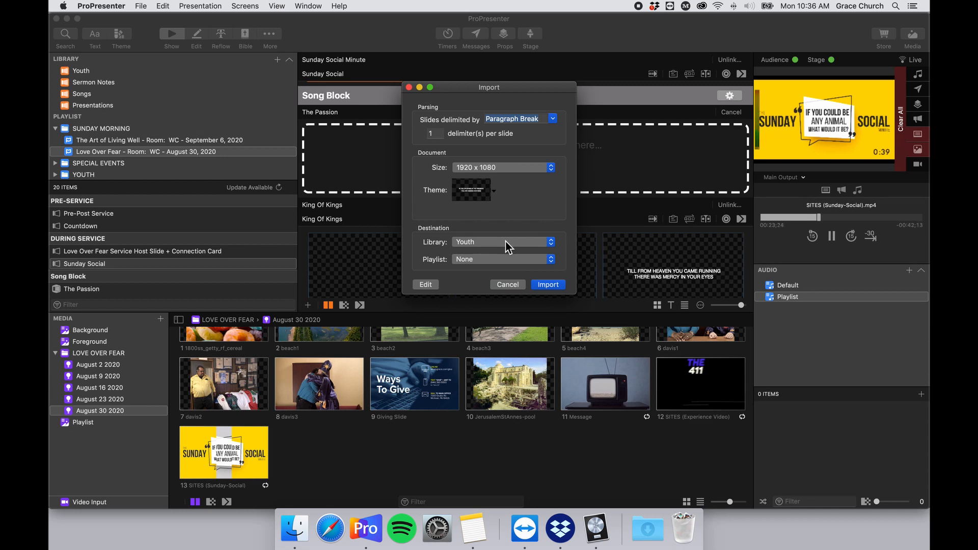
Keep the import theme unchanged and split slides by Line Break, 2 delimiters per slide.
click(483, 198)
click(440, 199)
click(552, 120)
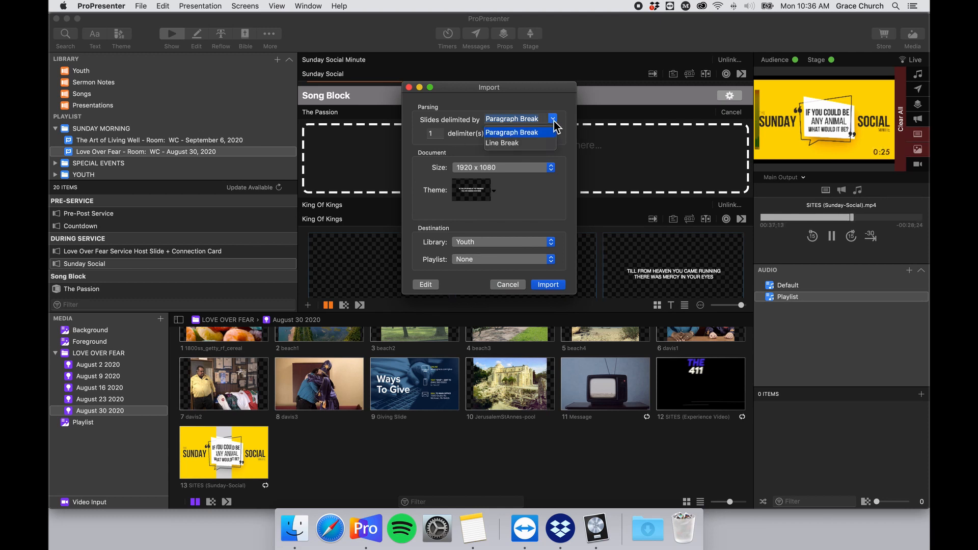
click(525, 144)
click(424, 134)
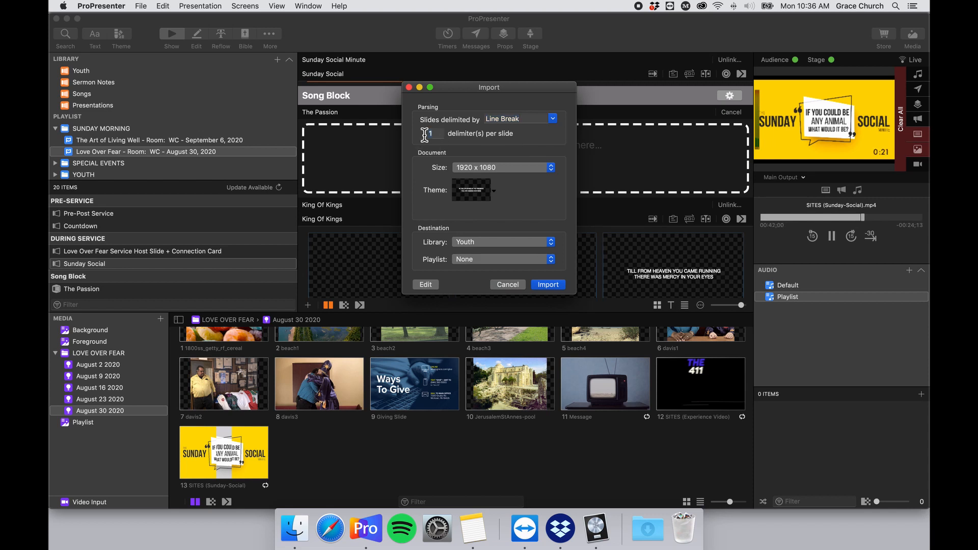
text(2)
scroll(631, 218, down, 8)
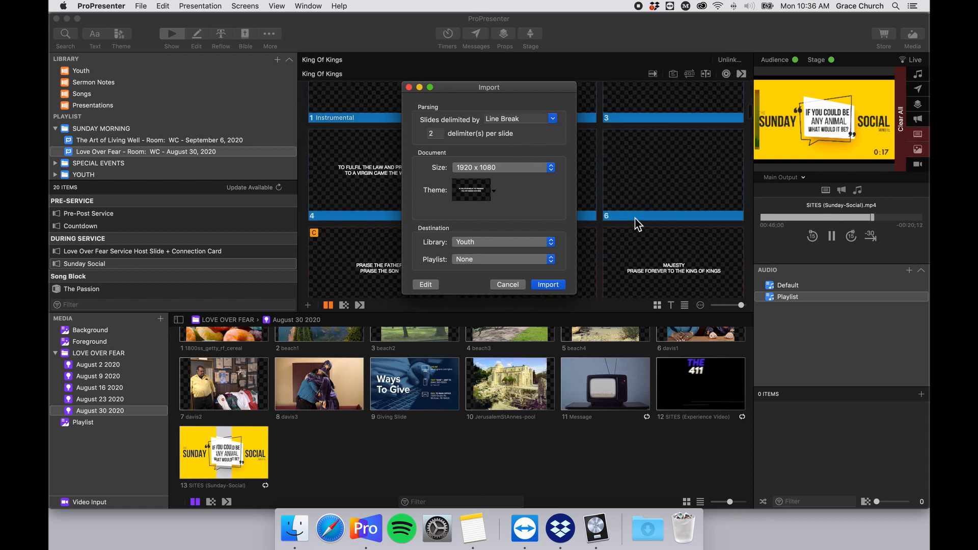
scroll(635, 219, down, 5)
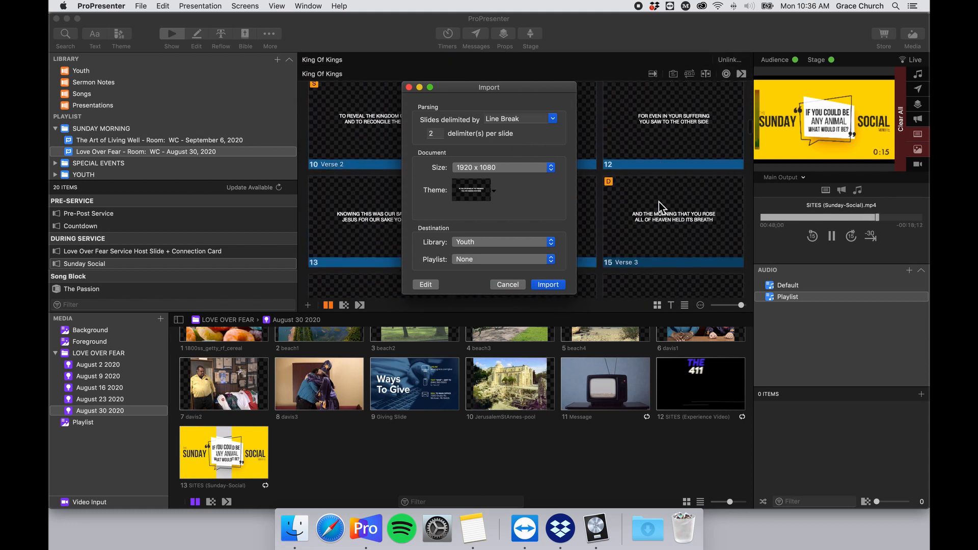
scroll(658, 202, up, 4)
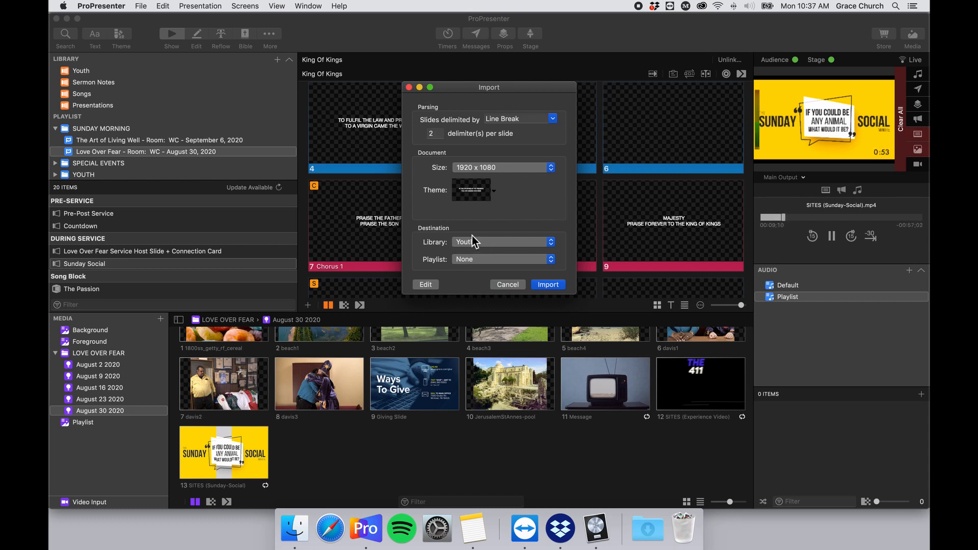
Set the import destination to the Songs library with the playlist left at None.
click(482, 244)
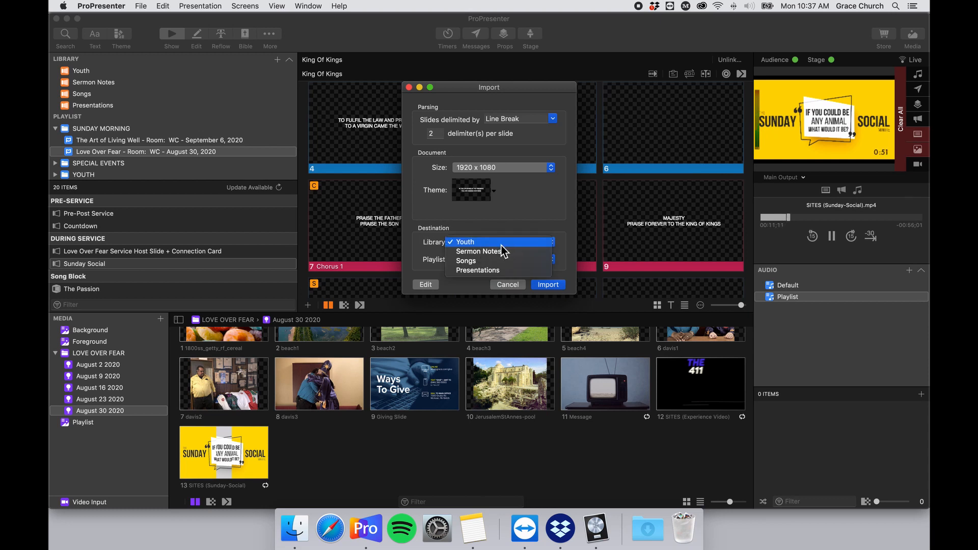
click(519, 261)
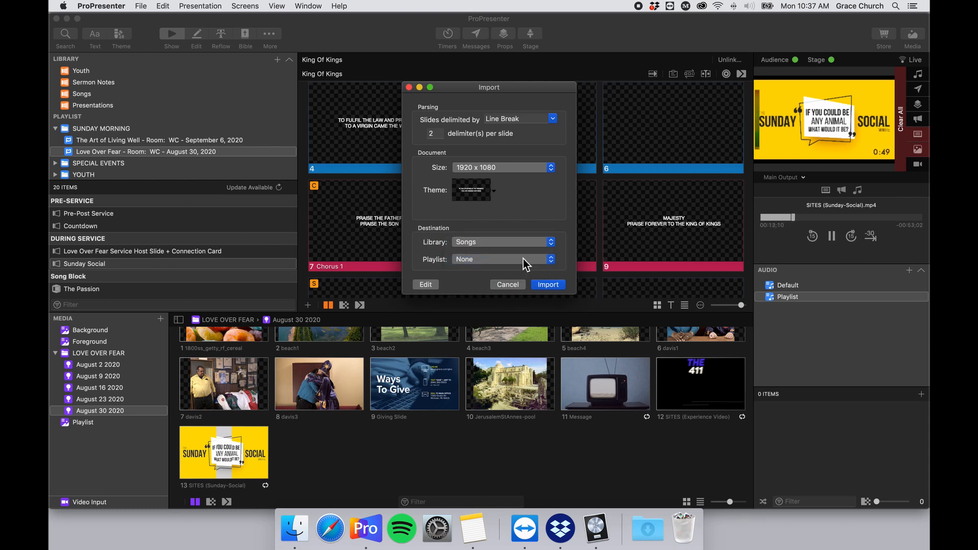
click(523, 259)
click(460, 259)
click(471, 263)
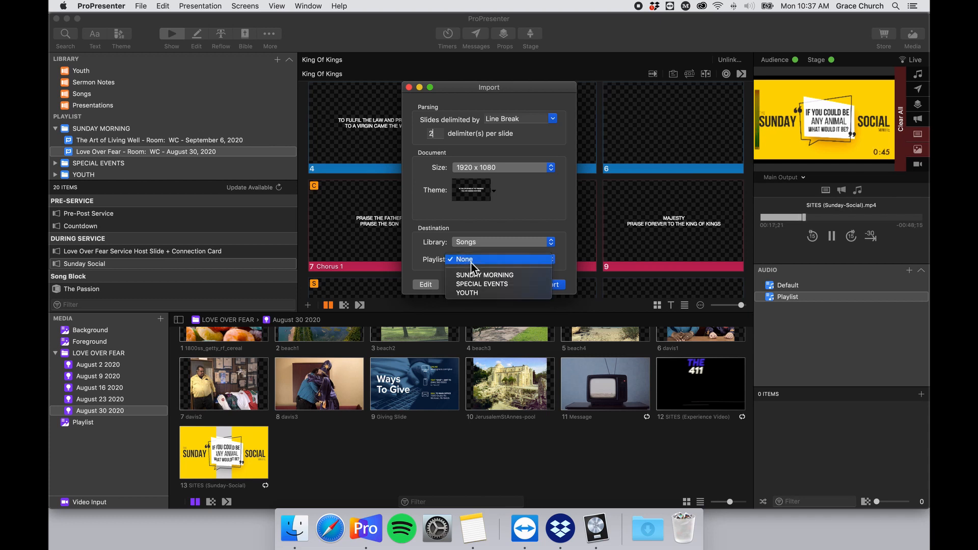
click(521, 278)
click(514, 259)
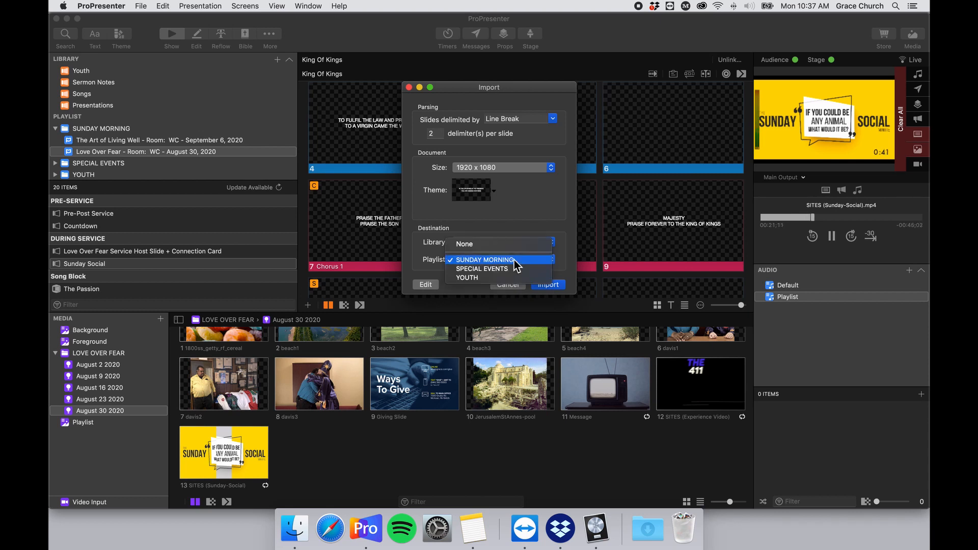
click(466, 245)
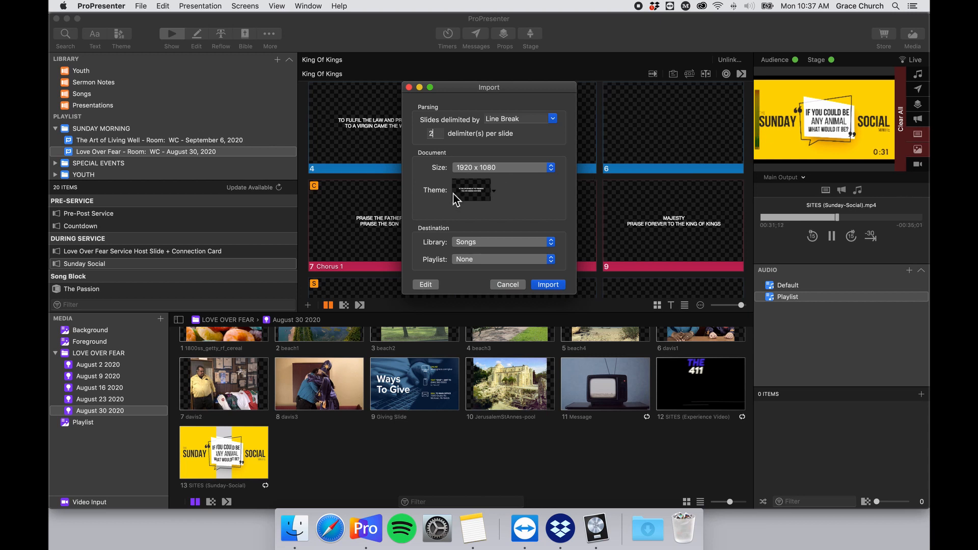
Leave the theme unchanged and import The Passion lyrics.
click(477, 195)
click(414, 200)
click(549, 286)
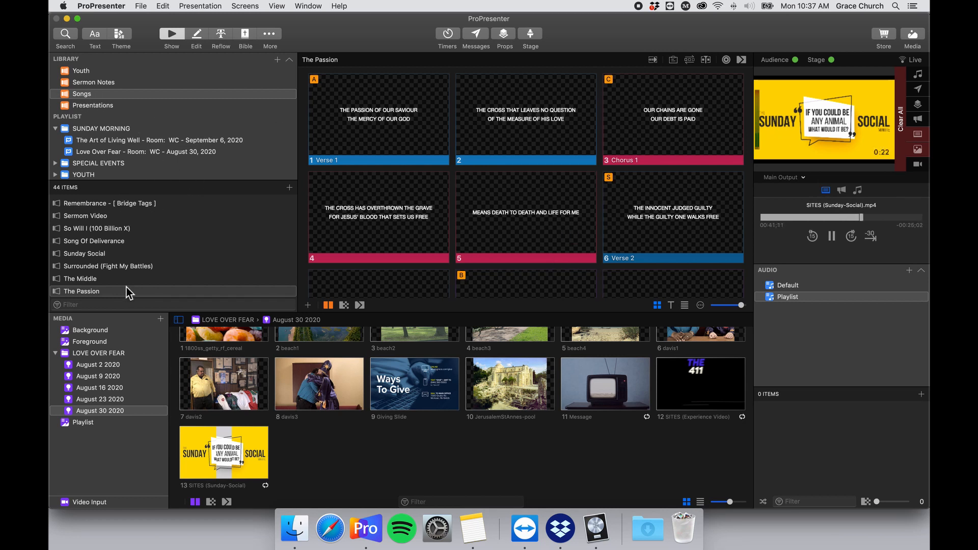
Scroll through The Passion's 11 slides and hide the media bin to enlarge them.
scroll(363, 234, down, 5)
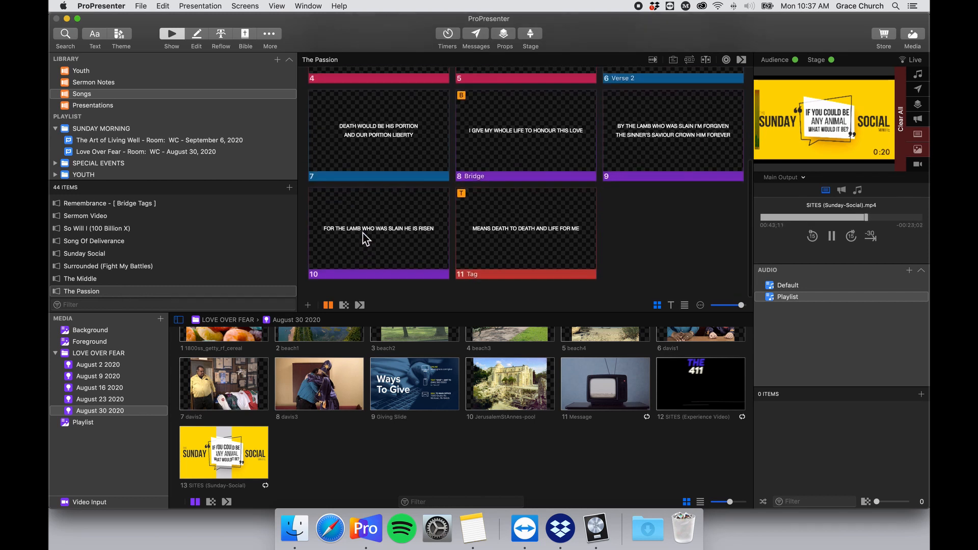
scroll(363, 234, up, 5)
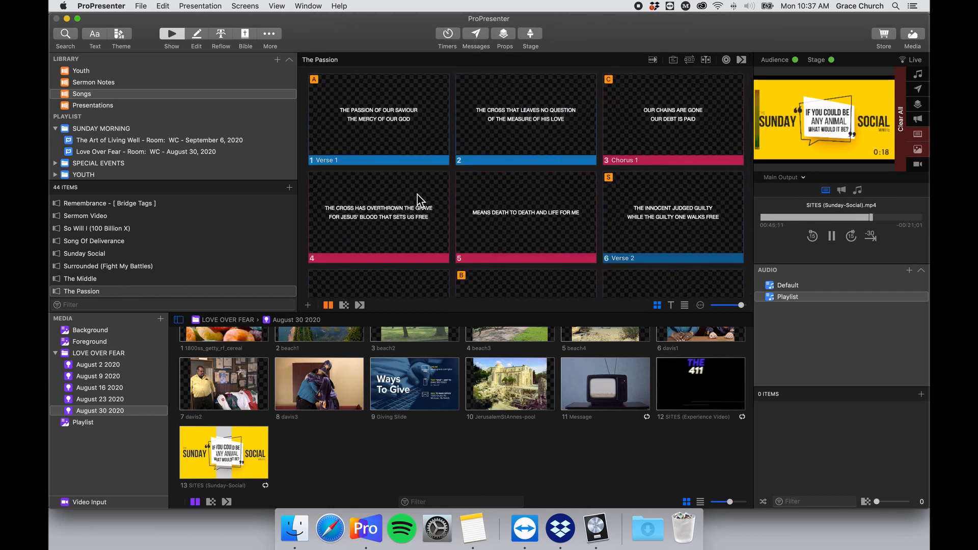
scroll(485, 199, down, 3)
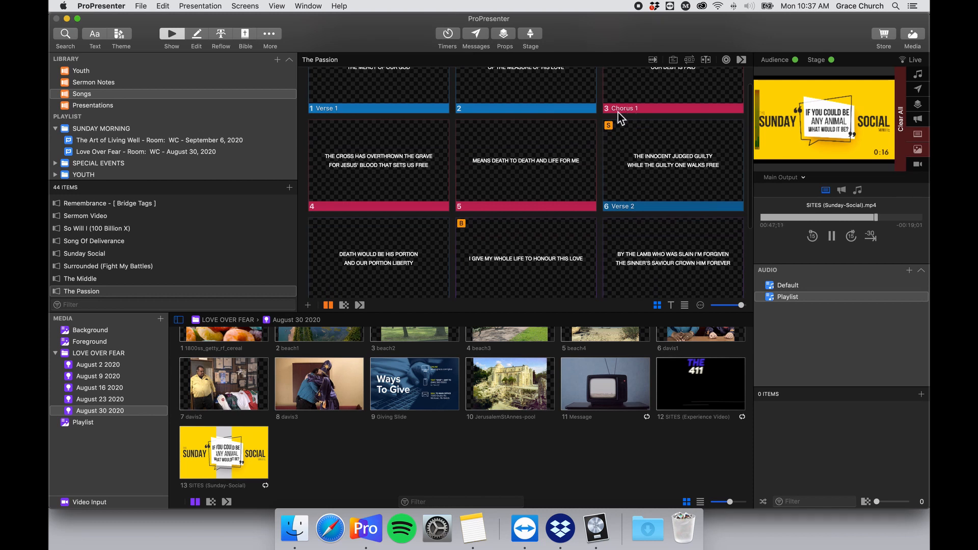
scroll(540, 184, up, 3)
scroll(640, 230, down, 4)
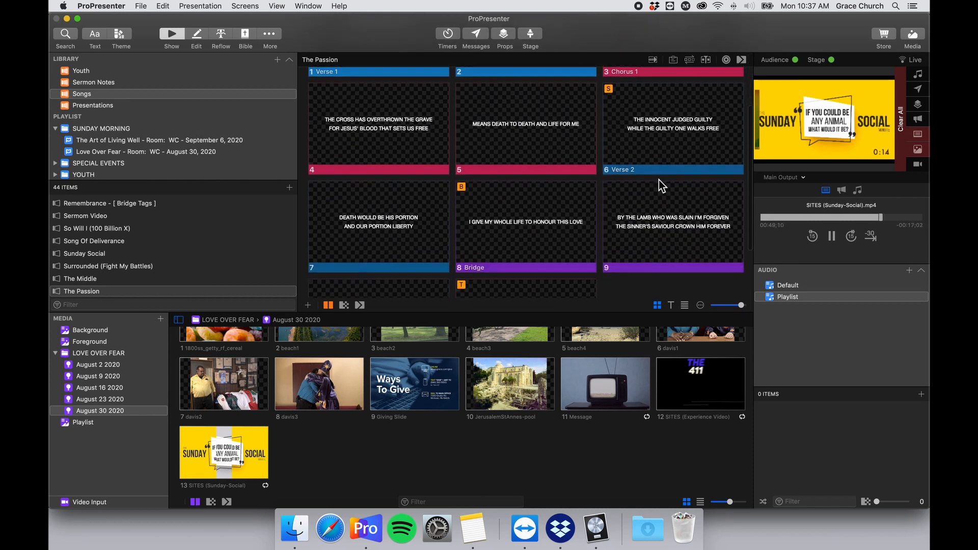
scroll(585, 184, down, 2)
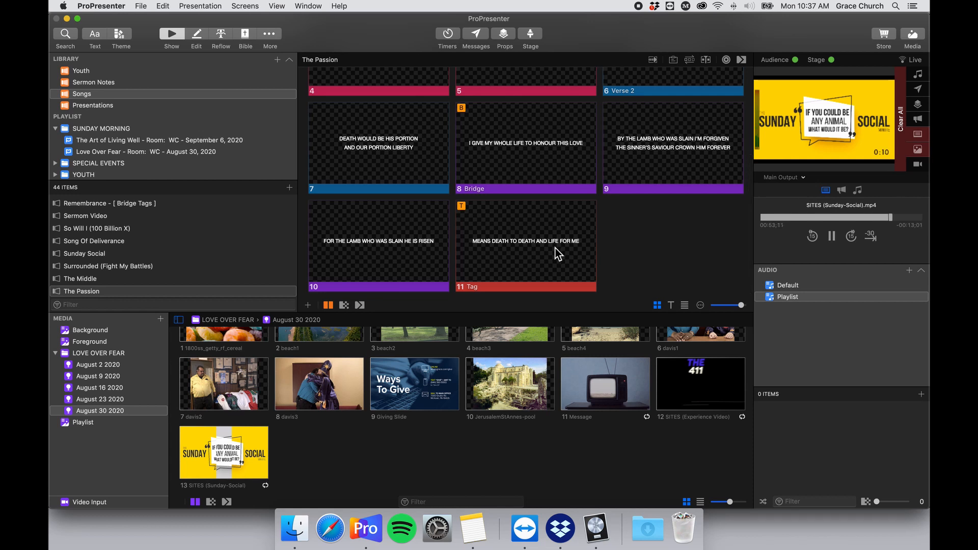
scroll(552, 250, up, 2)
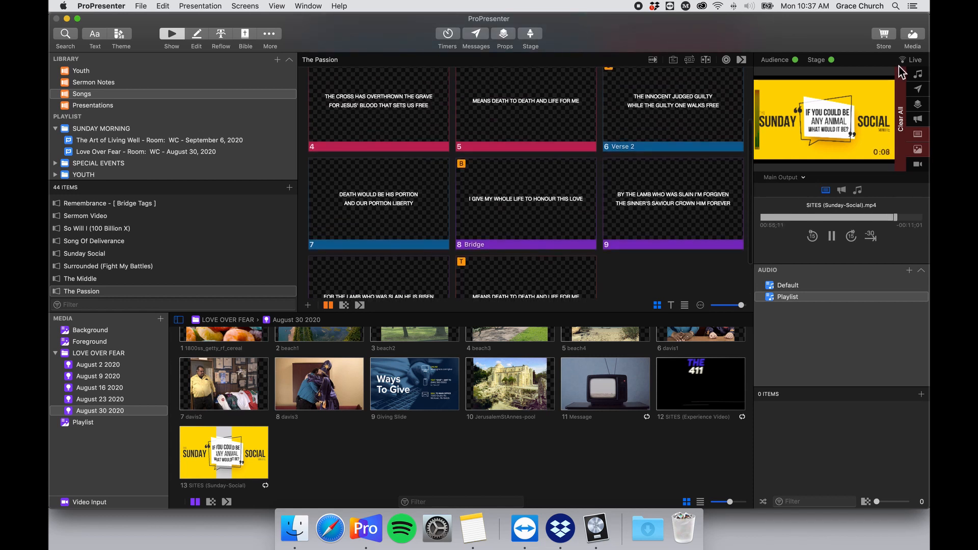
click(917, 36)
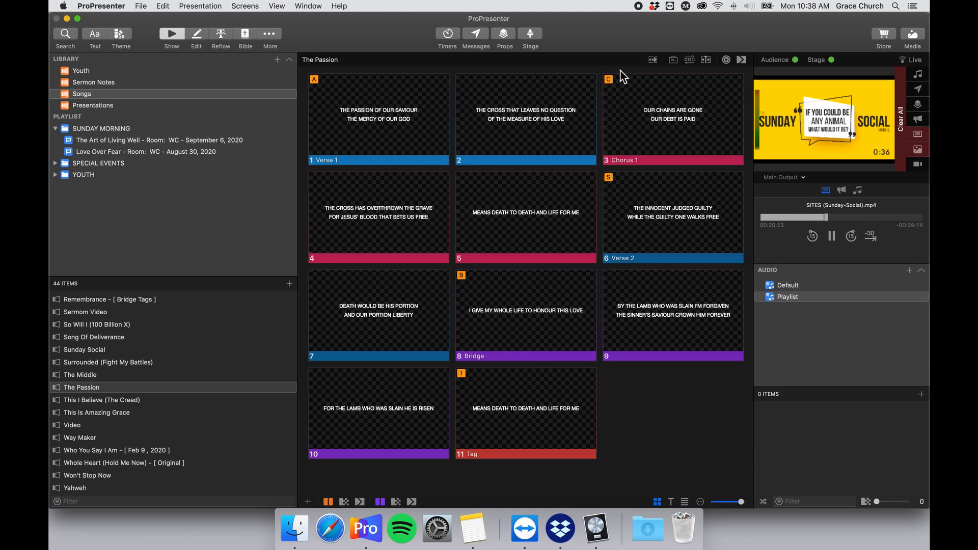
Show The Passion's groups and check its Master arrangement list without changing it.
click(692, 62)
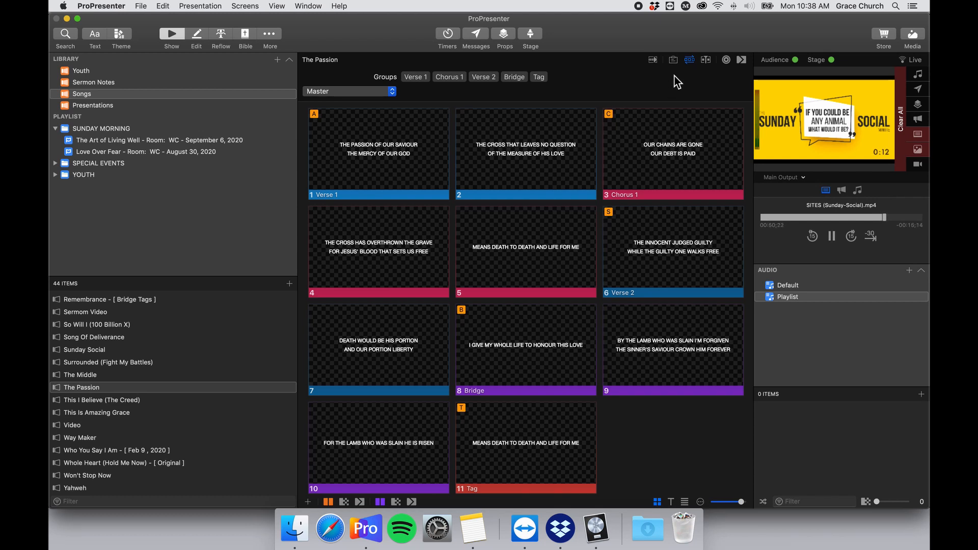
click(379, 92)
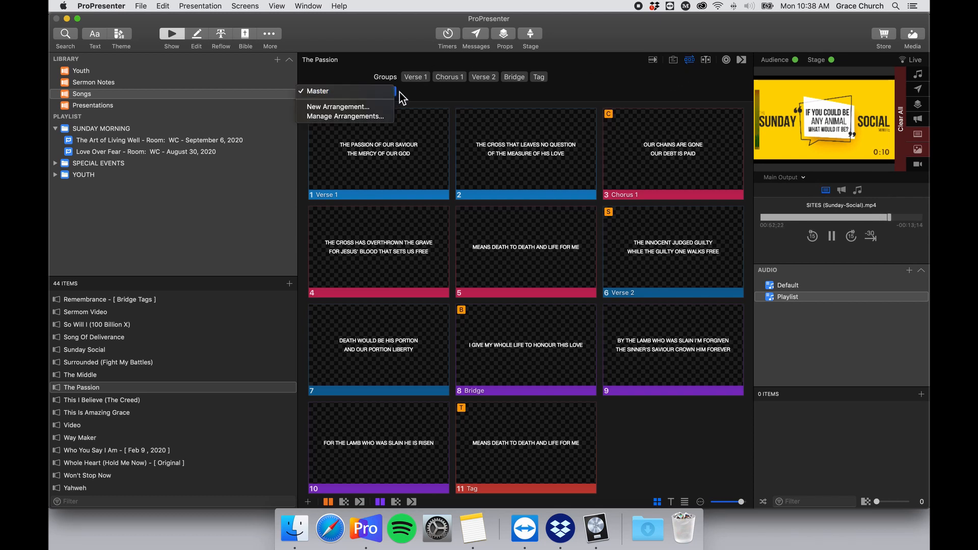
click(404, 92)
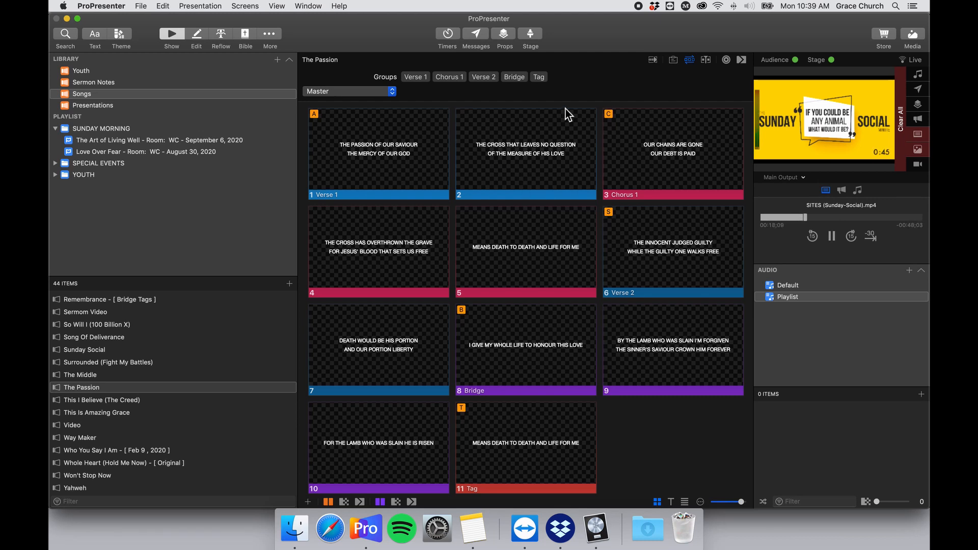
Select Tag slide 11, 'MEANS DEATH TO DEATH AND LIFE FOR ME'.
scroll(532, 149, down, 3)
scroll(531, 148, up, 3)
scroll(435, 122, down, 1)
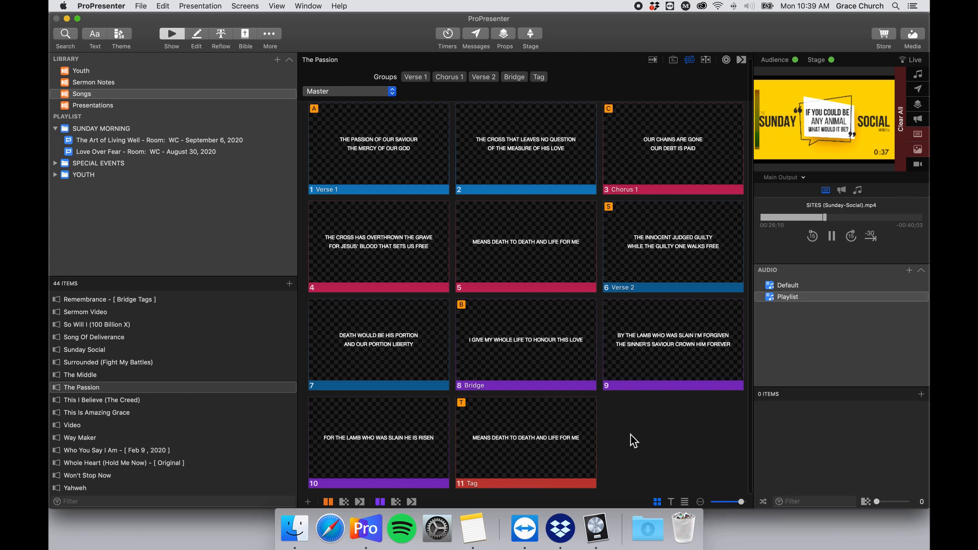
click(565, 440)
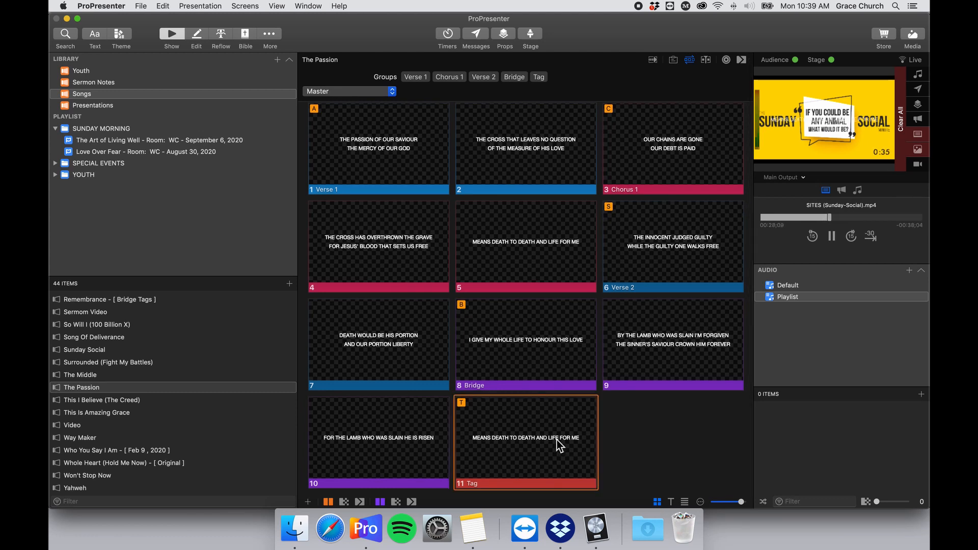
scroll(591, 439, down, 1)
Add a blank slide 12 after the Tag slide.
click(308, 502)
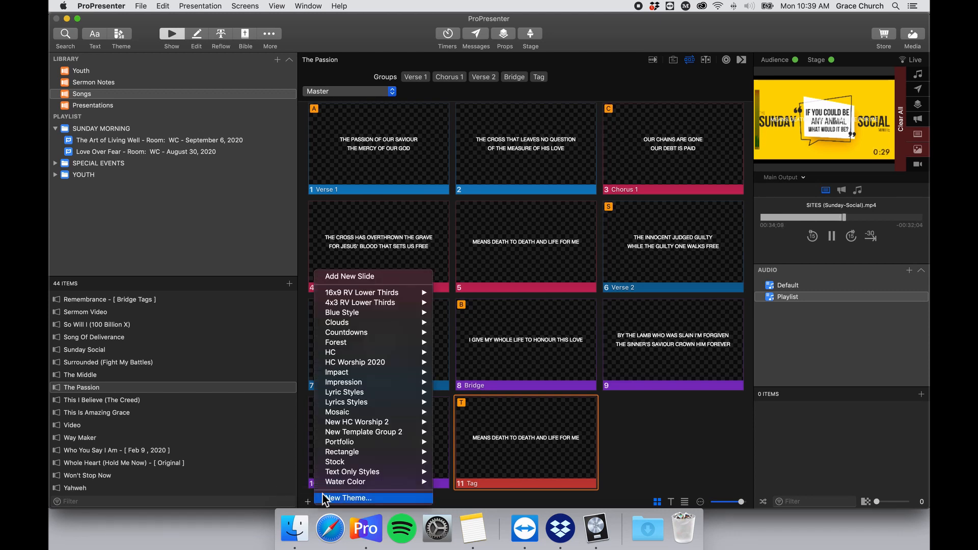
click(387, 280)
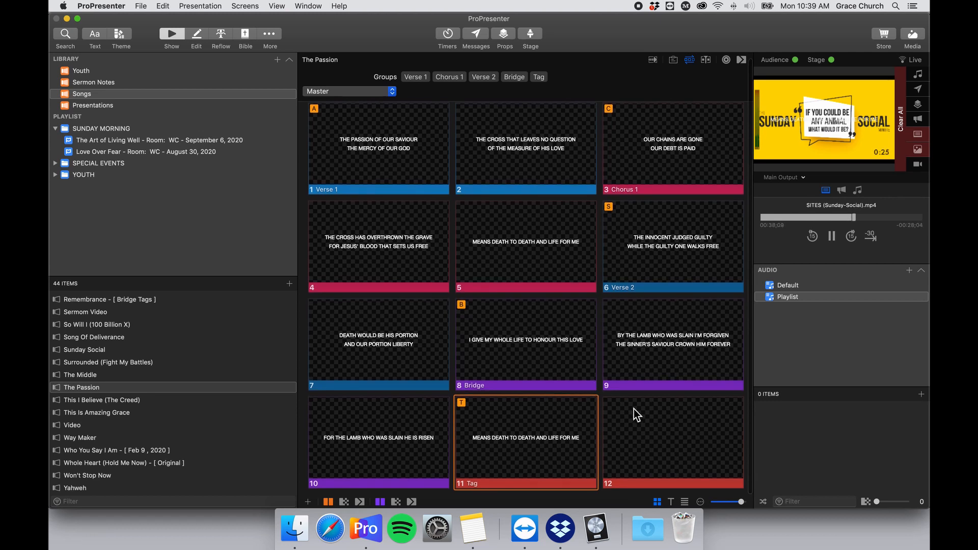
click(635, 411)
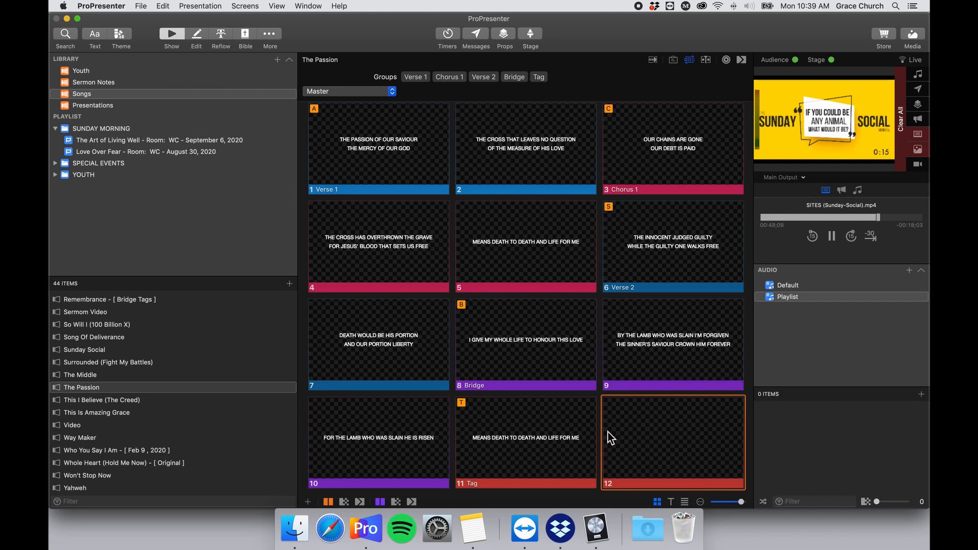
Put slide 12 in the Intro group and move the Intro group to the song's start.
right_click(676, 424)
mouse_move(699, 417)
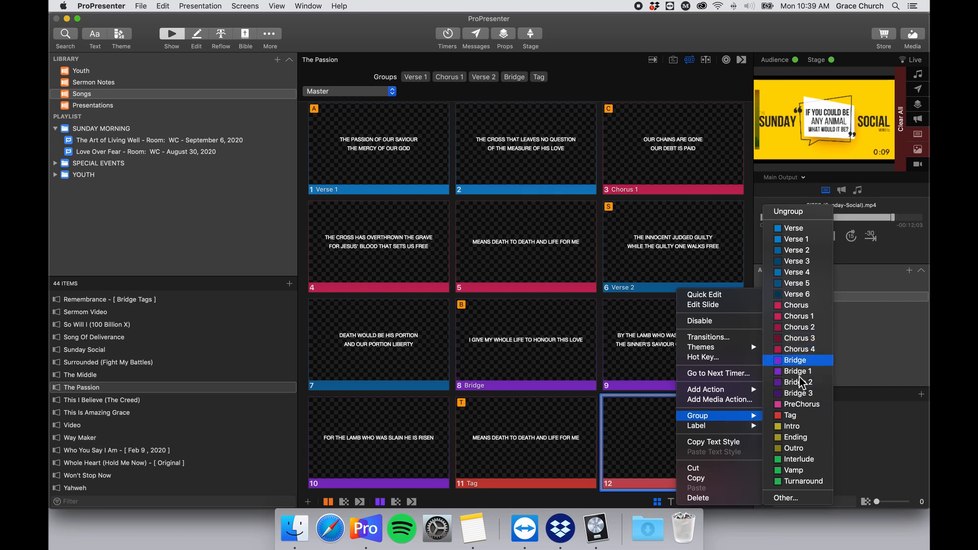
click(801, 427)
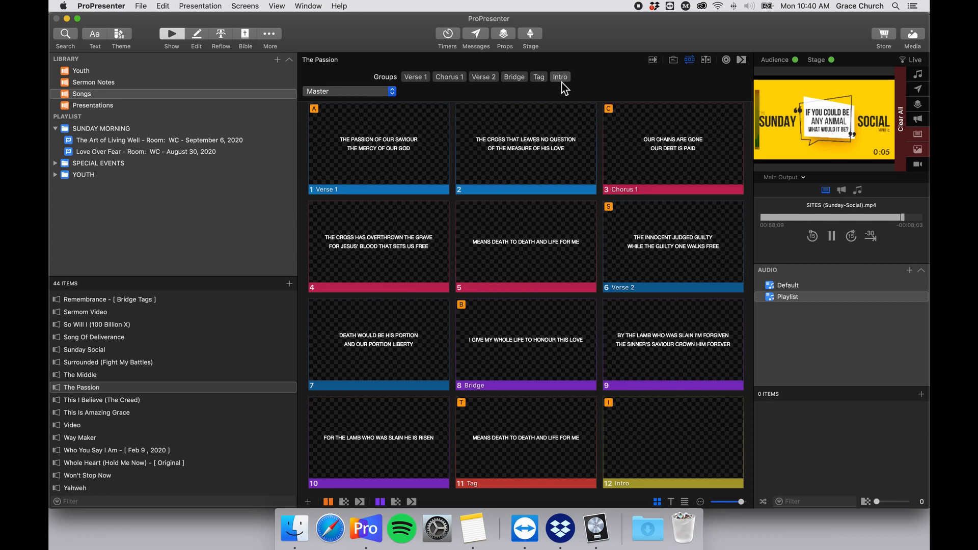
drag(405, 81, 405, 81)
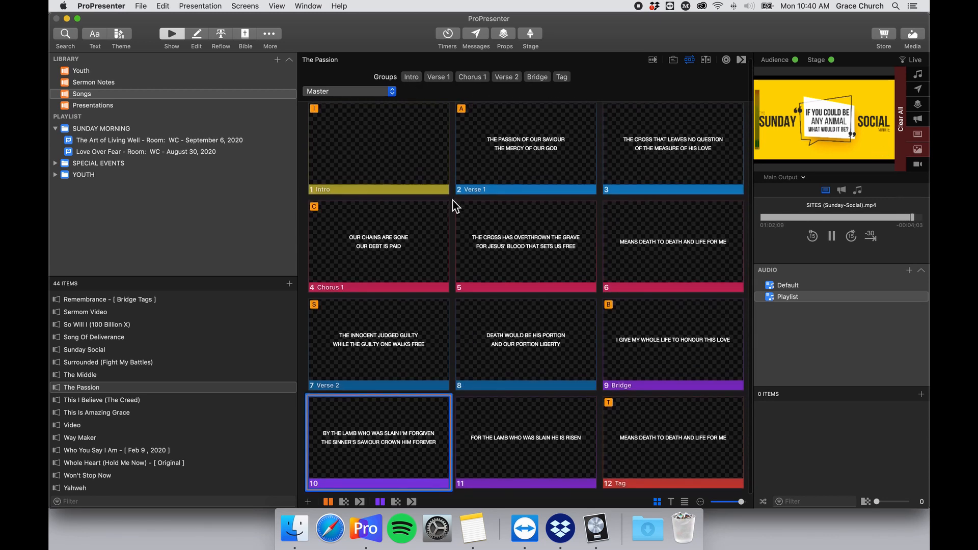
Send the Tag slide to the audience output.
scroll(438, 219, down, 1)
click(637, 439)
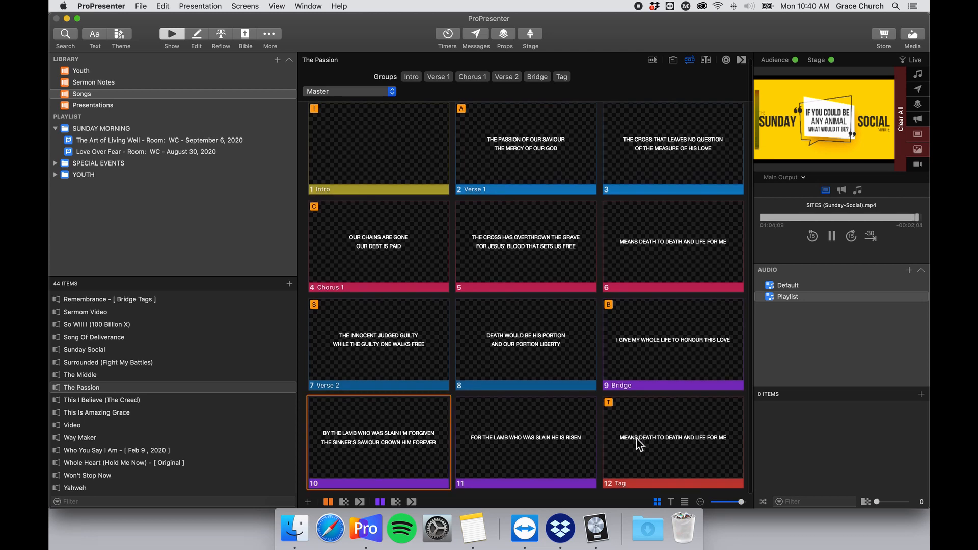
click(639, 442)
Add a blank slide 13 at the end and assign it to the Interlude group.
click(308, 500)
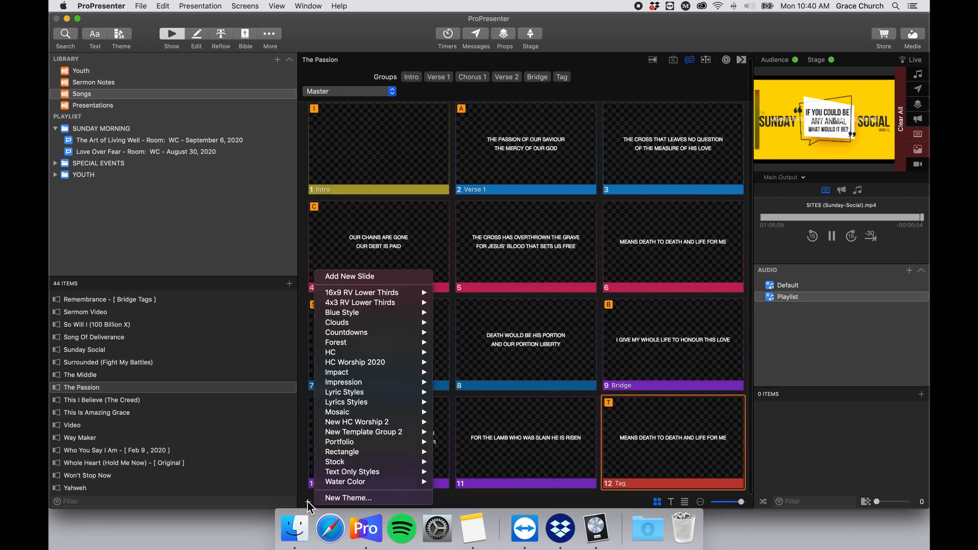
click(388, 276)
scroll(583, 392, down, 2)
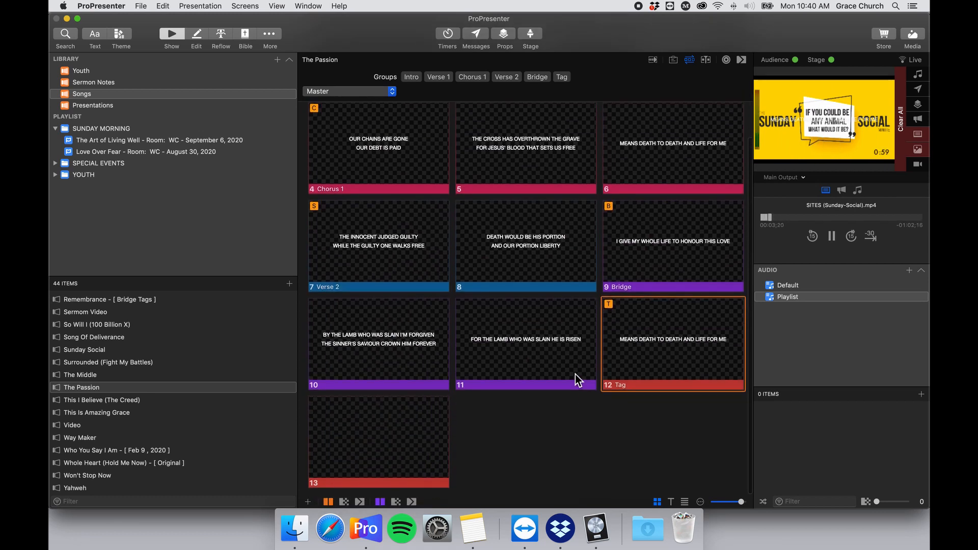
right_click(385, 438)
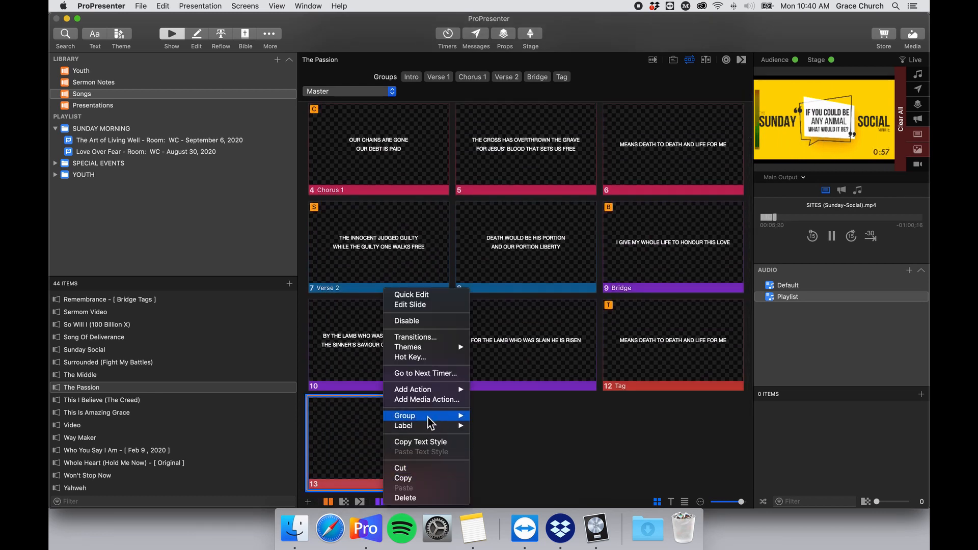
mouse_move(433, 416)
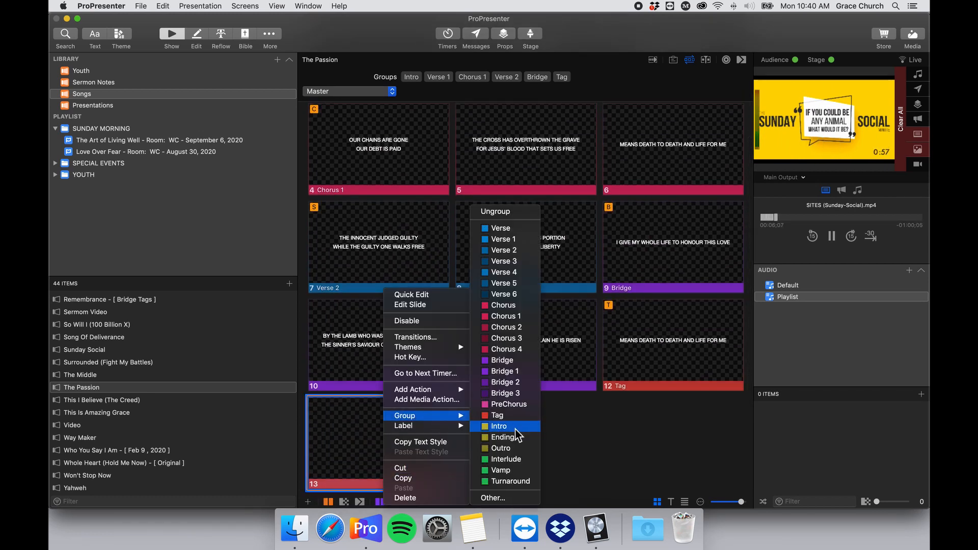
click(522, 459)
Add another blank slide 14 at the end of the song.
scroll(531, 446, up, 4)
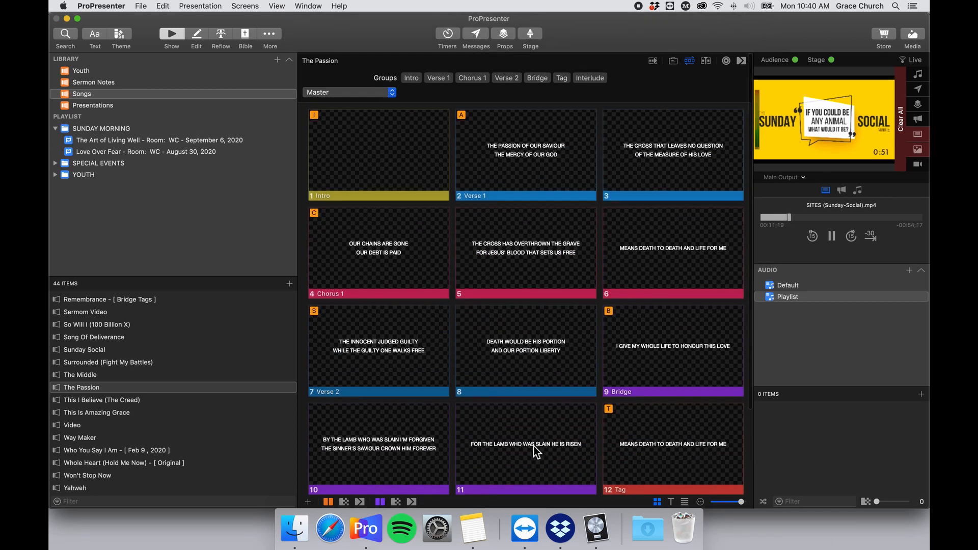
scroll(532, 447, down, 4)
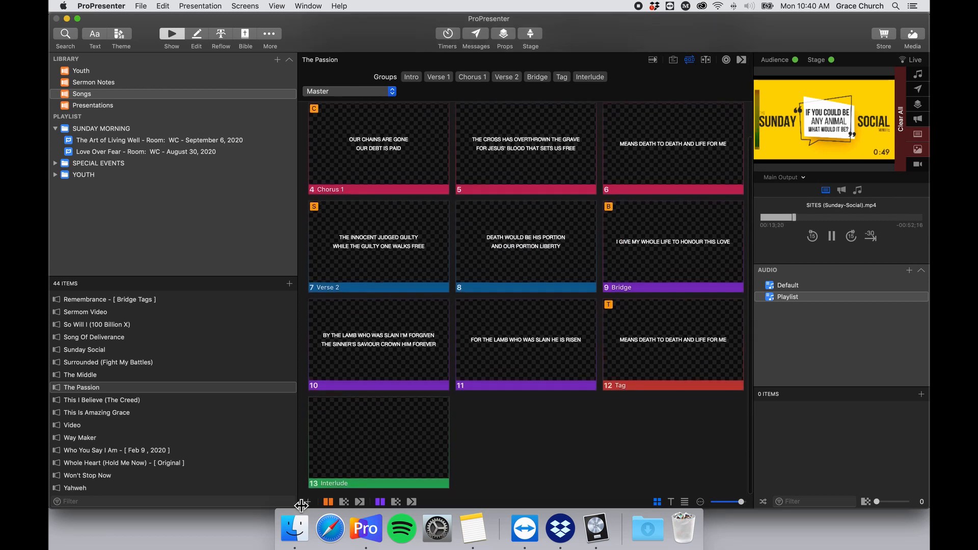
click(307, 502)
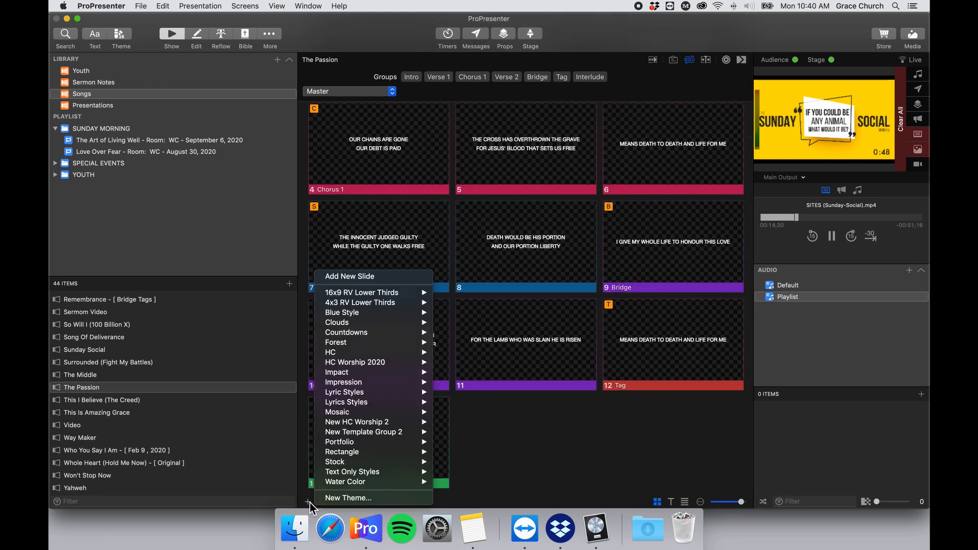
click(496, 435)
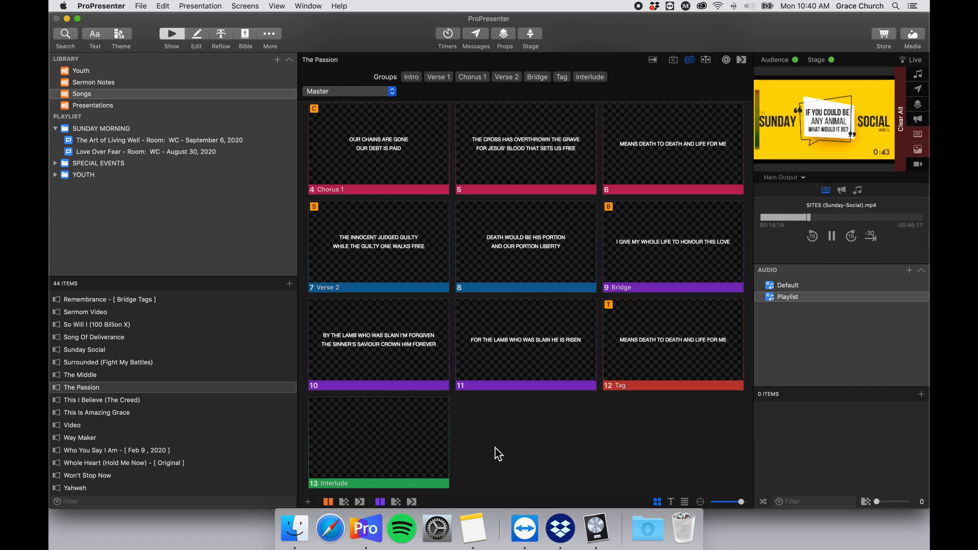
scroll(528, 429, down, 2)
click(307, 502)
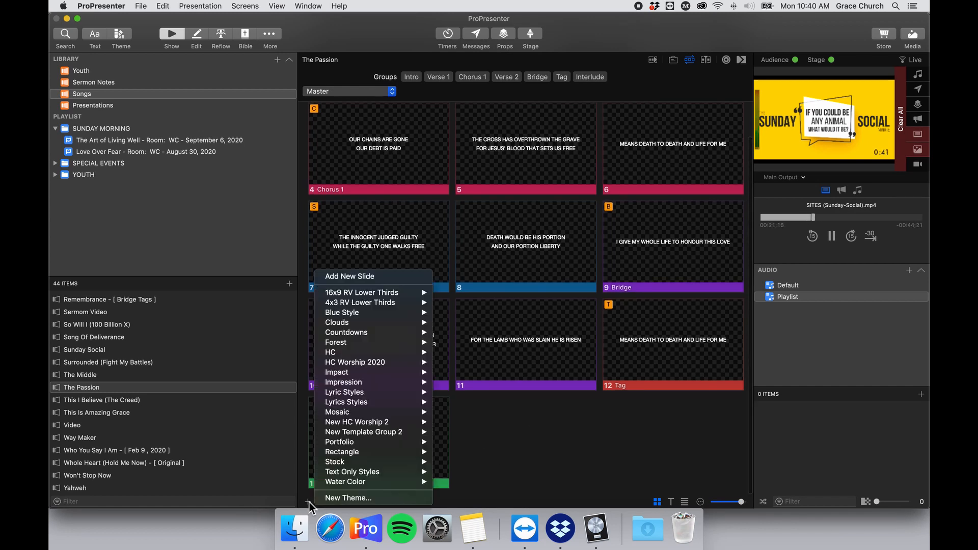
click(372, 275)
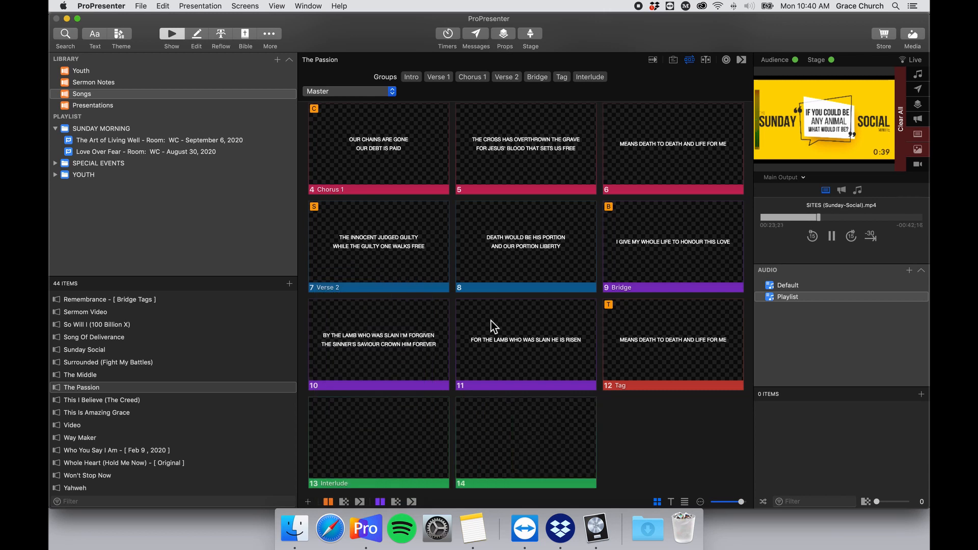
Assign slide 14 to the Ending group and review the 14 slides.
right_click(512, 403)
click(387, 441)
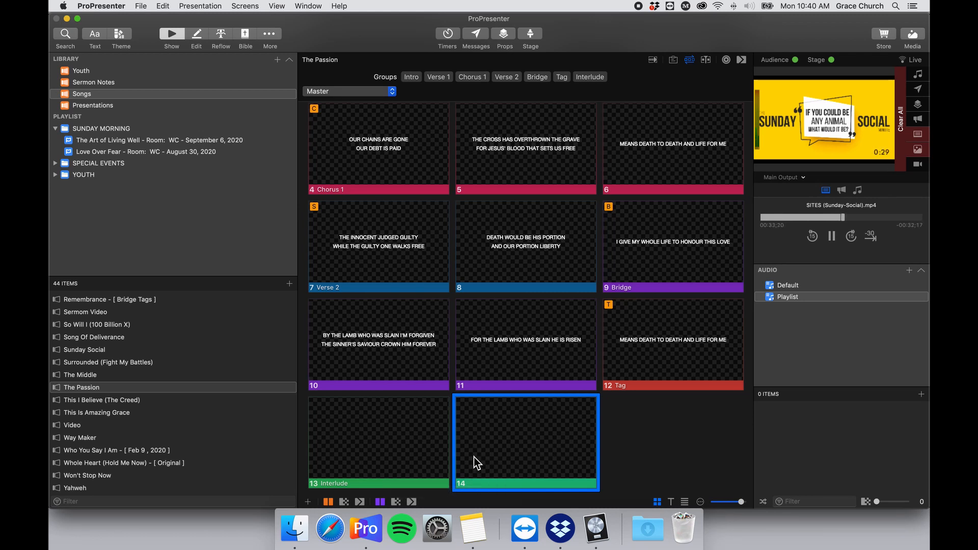
right_click(505, 446)
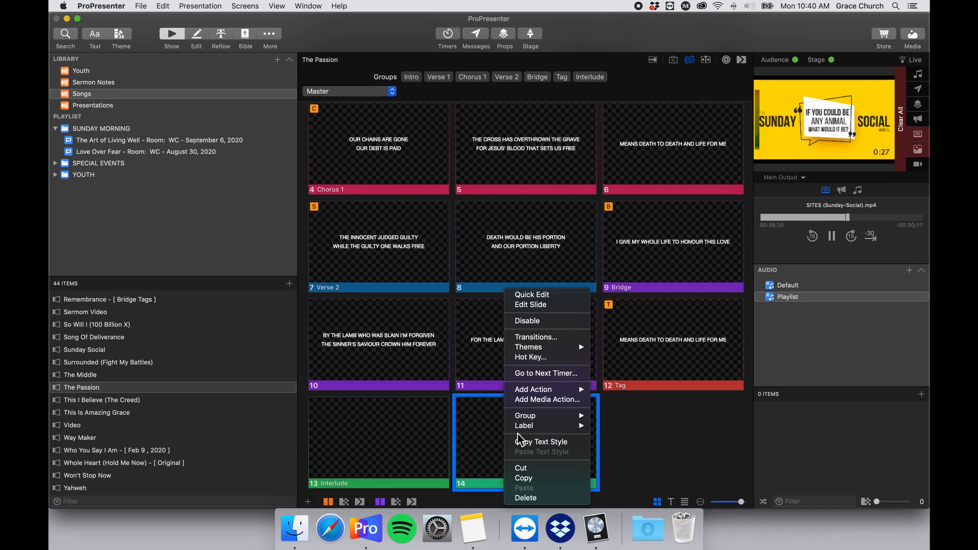
mouse_move(535, 418)
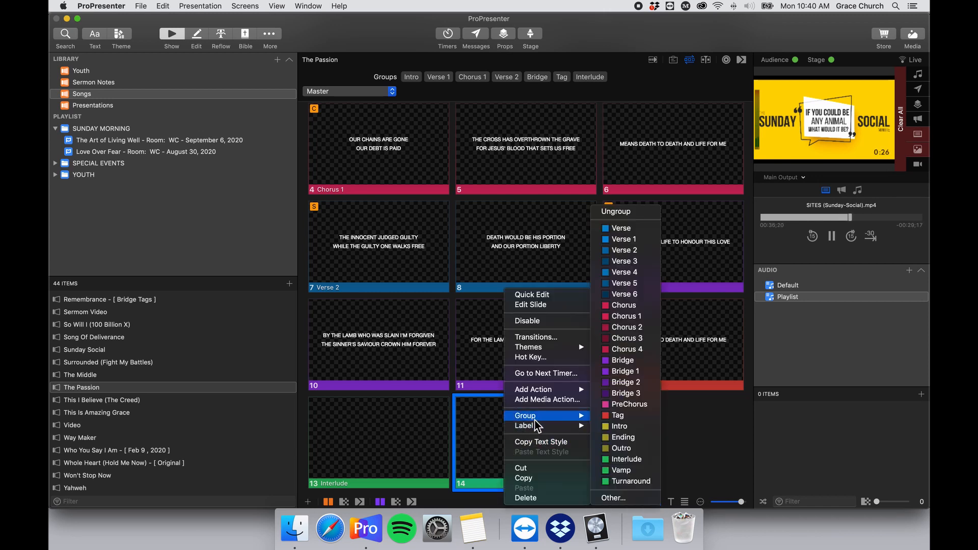
click(643, 444)
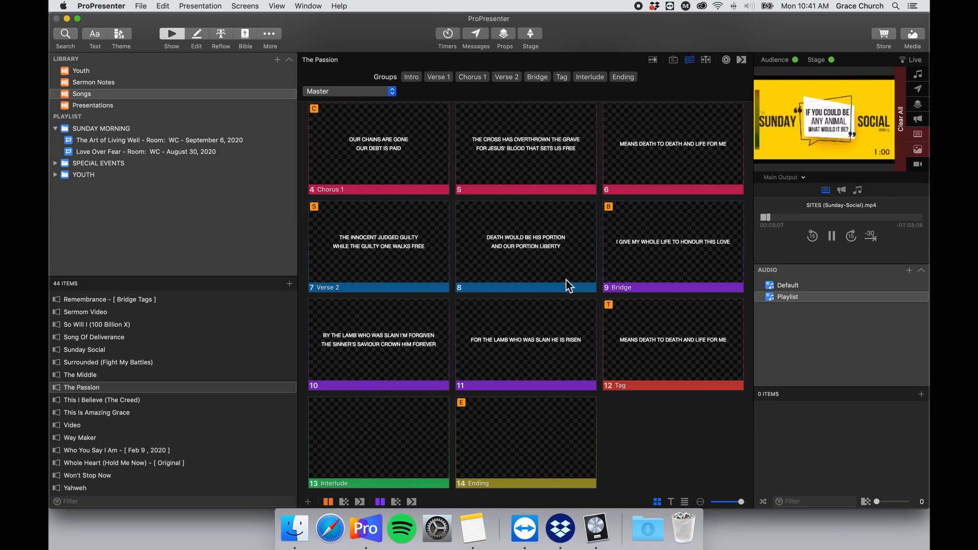
key(XF86MonBrightnessUp)
drag(604, 37, 604, 37)
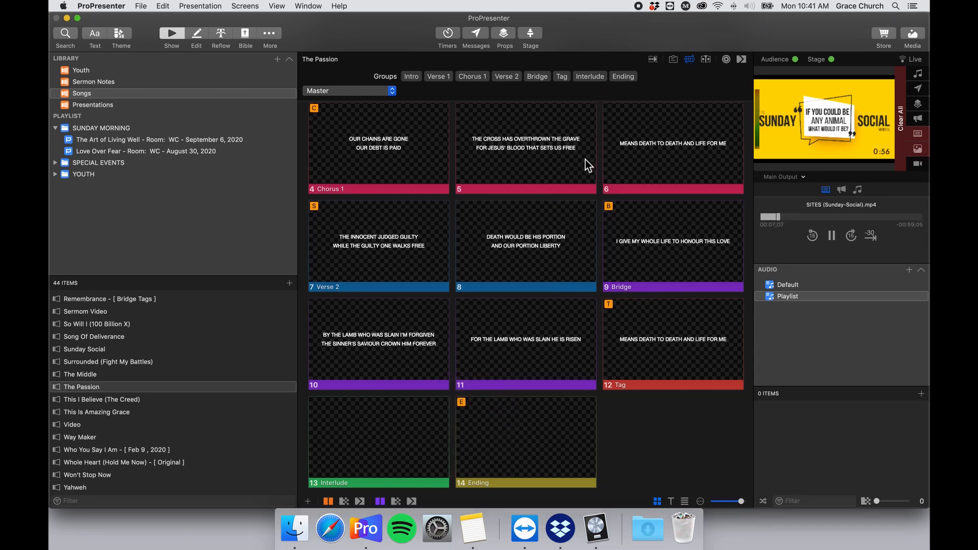
scroll(587, 161, up, 5)
scroll(586, 163, down, 5)
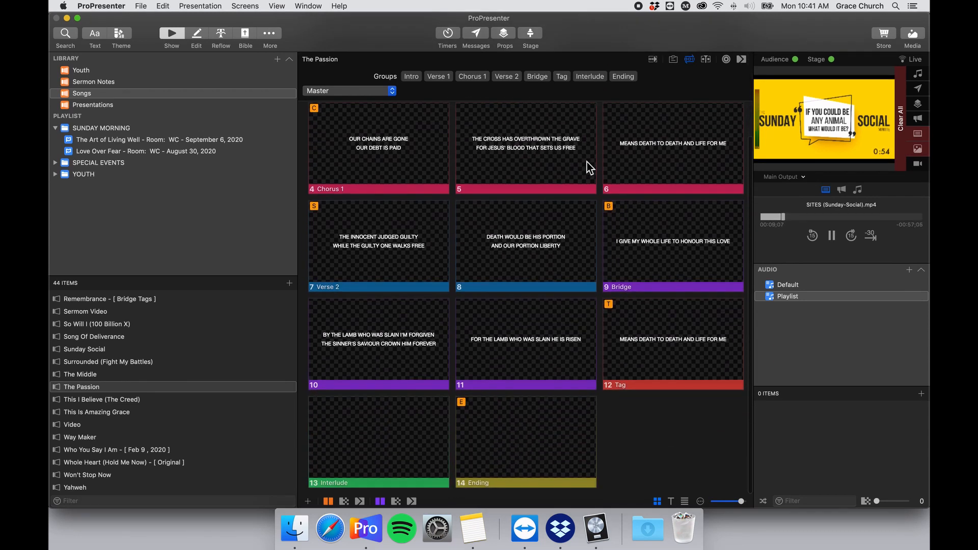
scroll(478, 255, up, 3)
scroll(478, 255, down, 3)
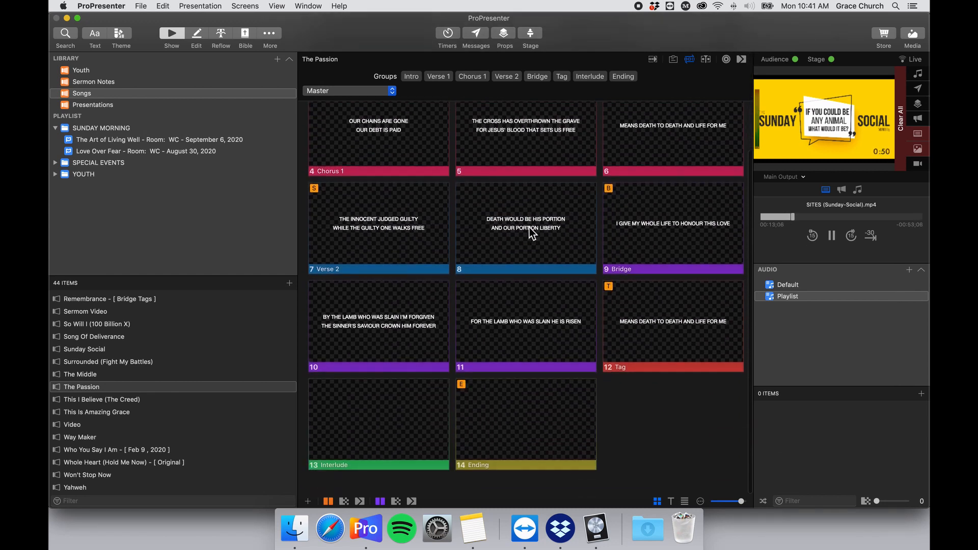
scroll(484, 205, up, 3)
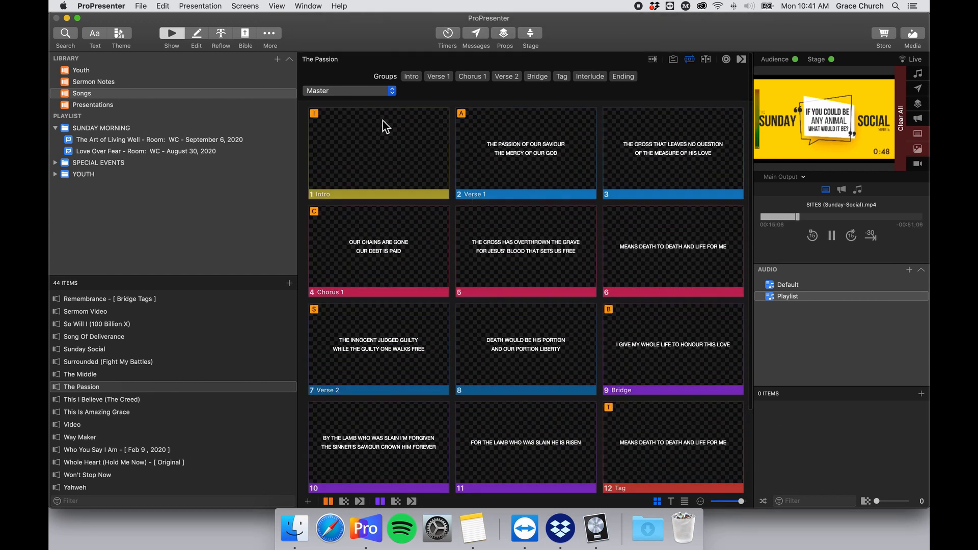
Create a new arrangement named 'Original' for The Passion.
click(389, 94)
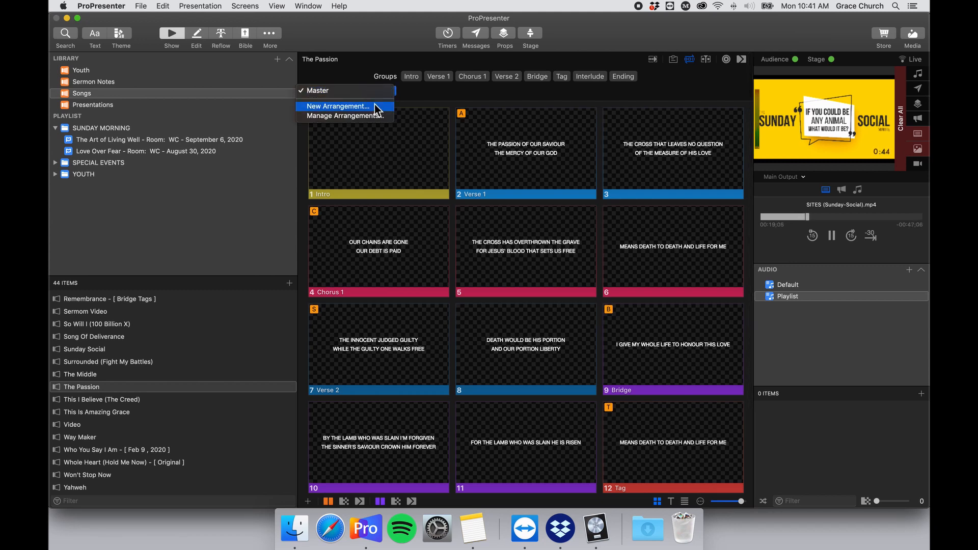
click(376, 107)
text(Ori)
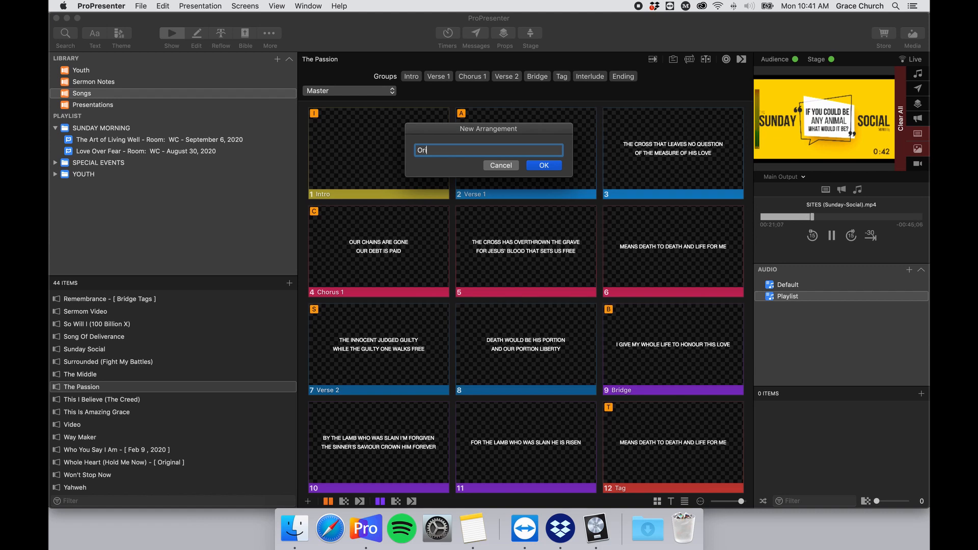
text(ginal)
key(Return)
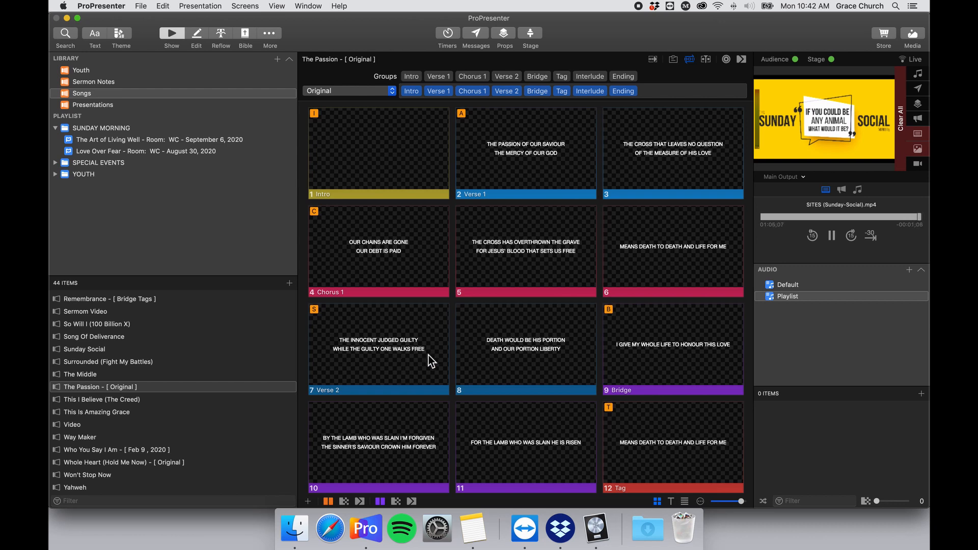
Open Planning Center in Safari and sign in with the saved login.
click(330, 528)
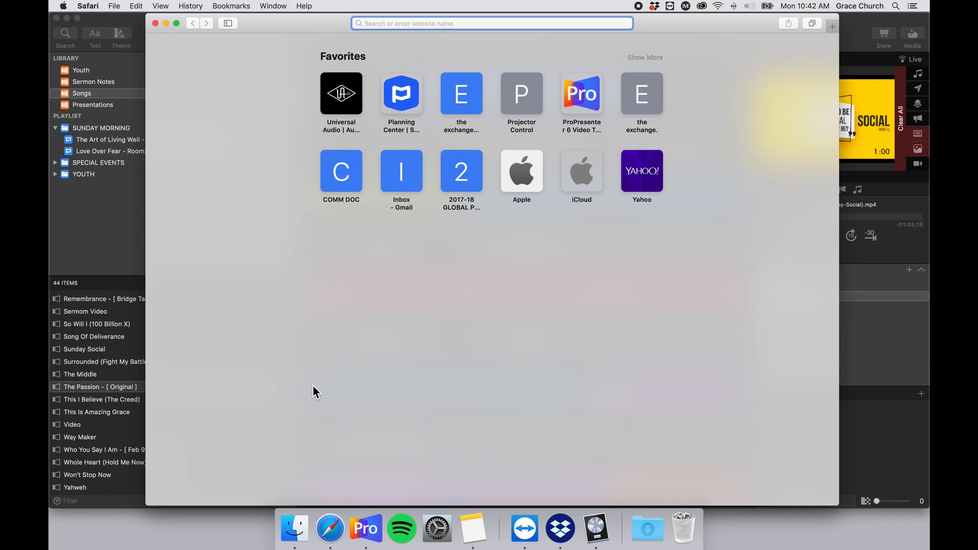
click(395, 104)
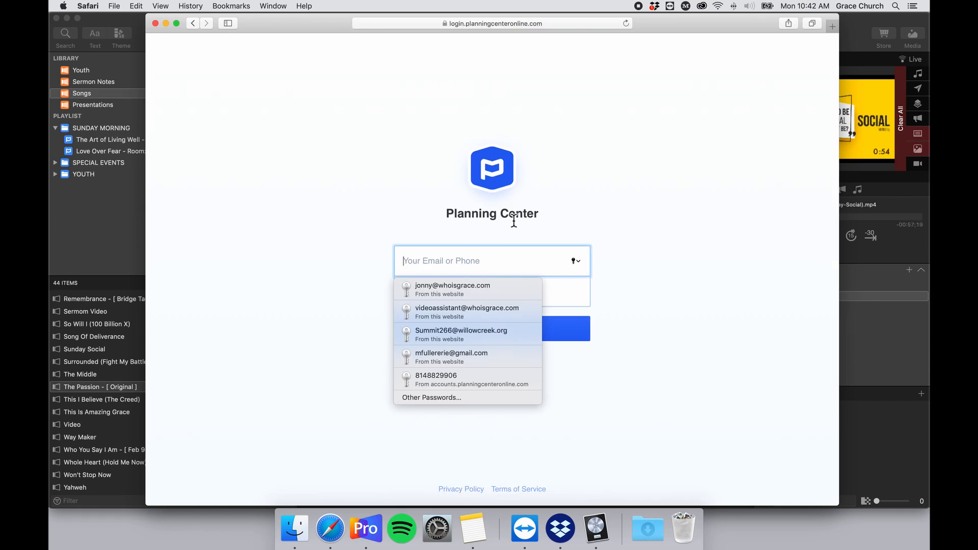
click(500, 284)
click(492, 337)
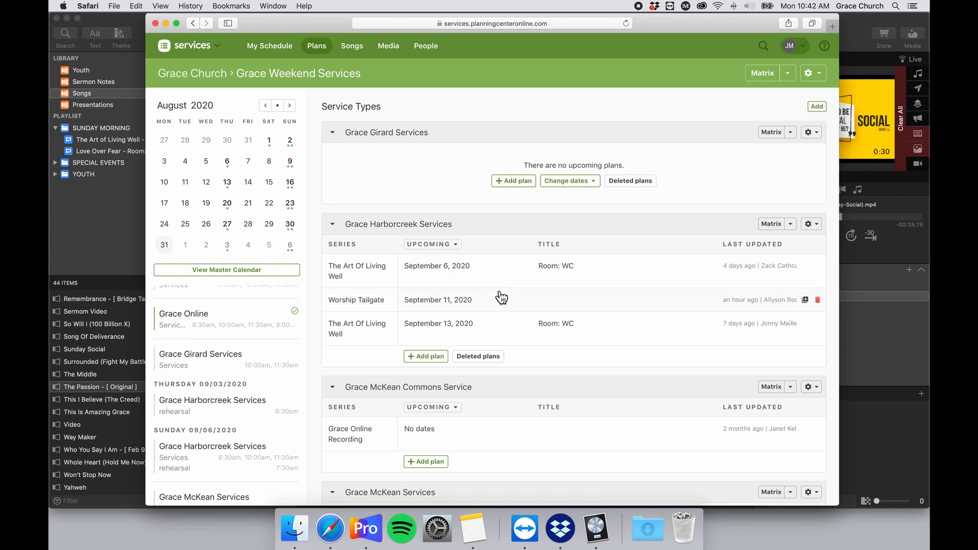
Browse the service types and open the Grace Harborcreek Services plan matrix.
scroll(501, 291, down, 7)
scroll(510, 295, down, 3)
scroll(518, 286, up, 8)
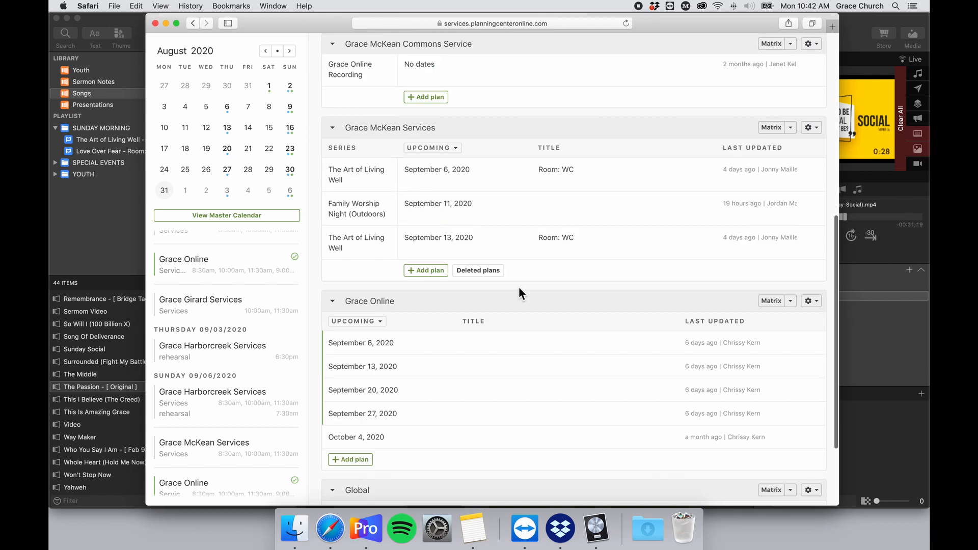
scroll(524, 291, up, 5)
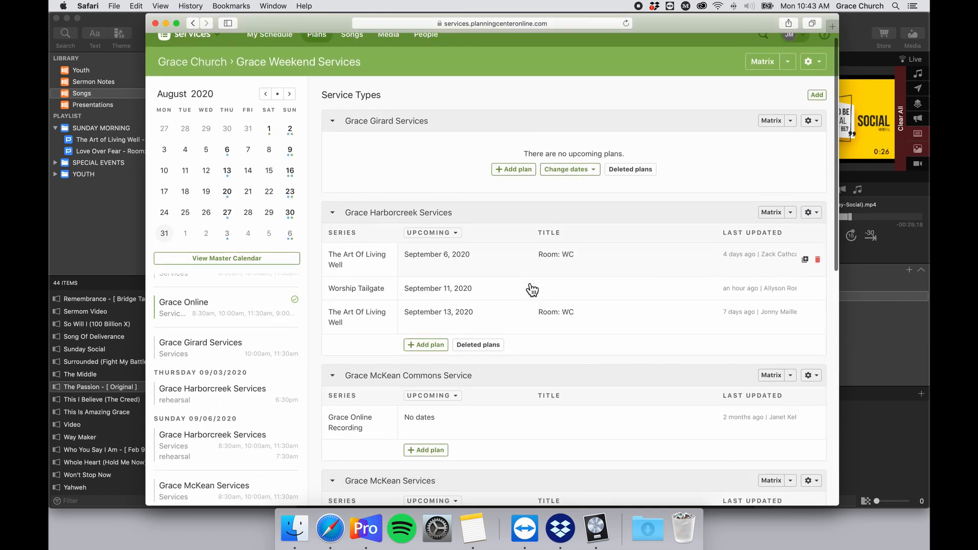
scroll(530, 285, down, 2)
scroll(531, 284, down, 2)
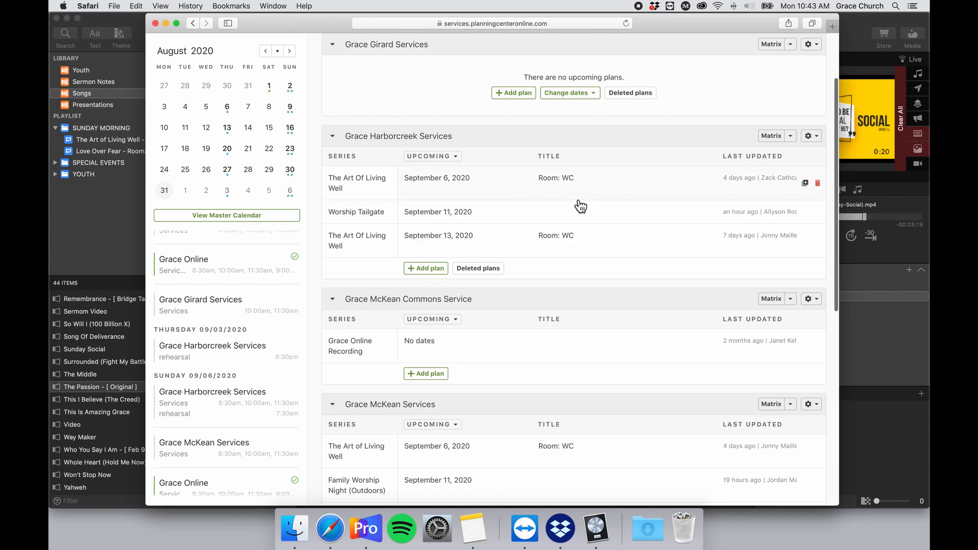
scroll(580, 204, up, 1)
scroll(507, 241, up, 2)
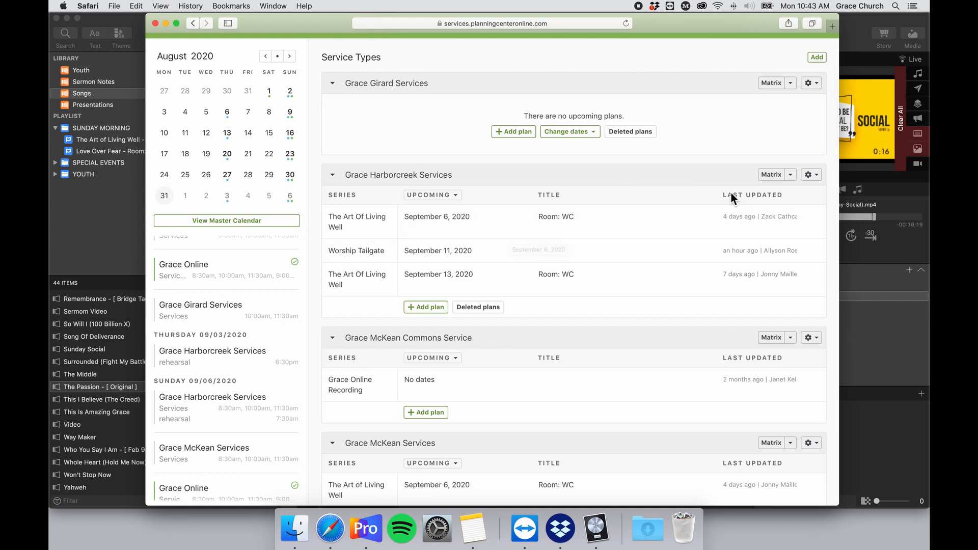
scroll(713, 214, down, 5)
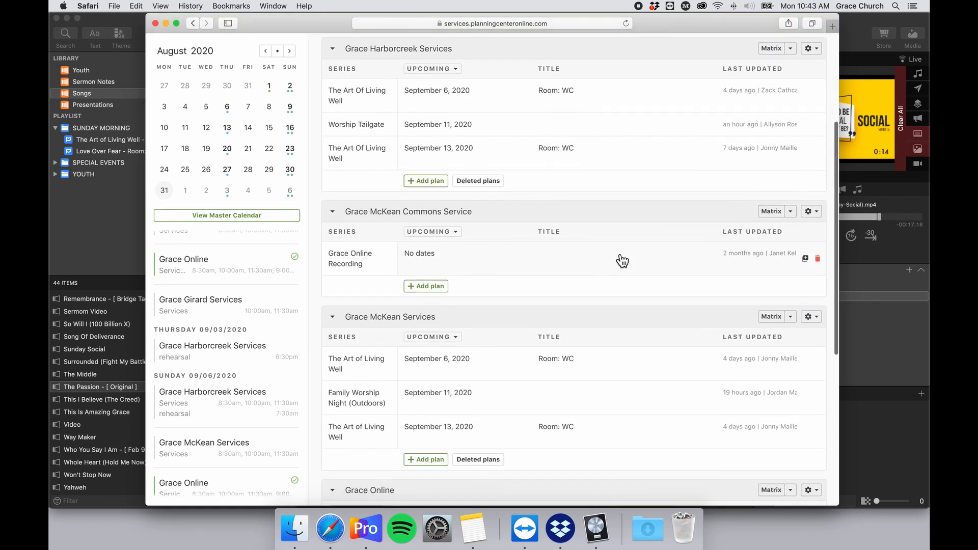
scroll(630, 249, up, 4)
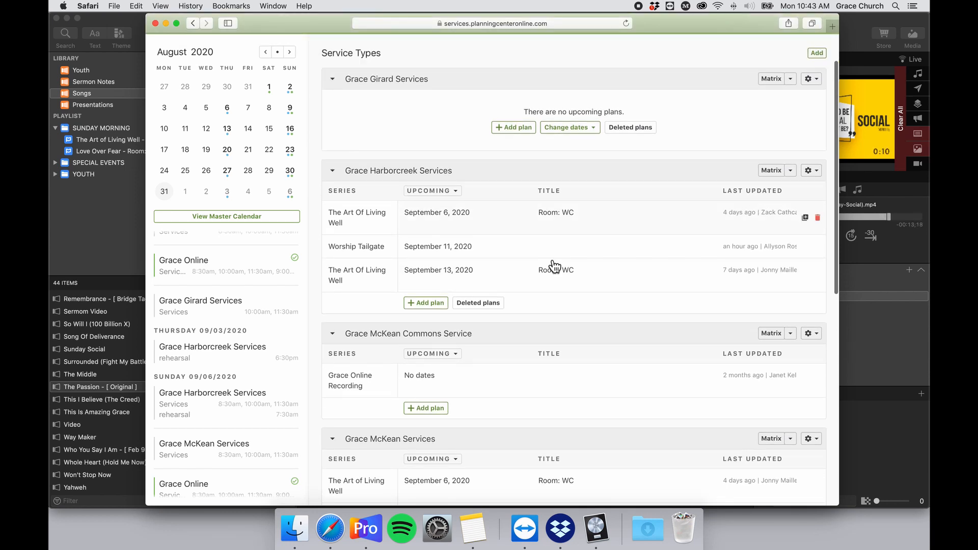
click(791, 143)
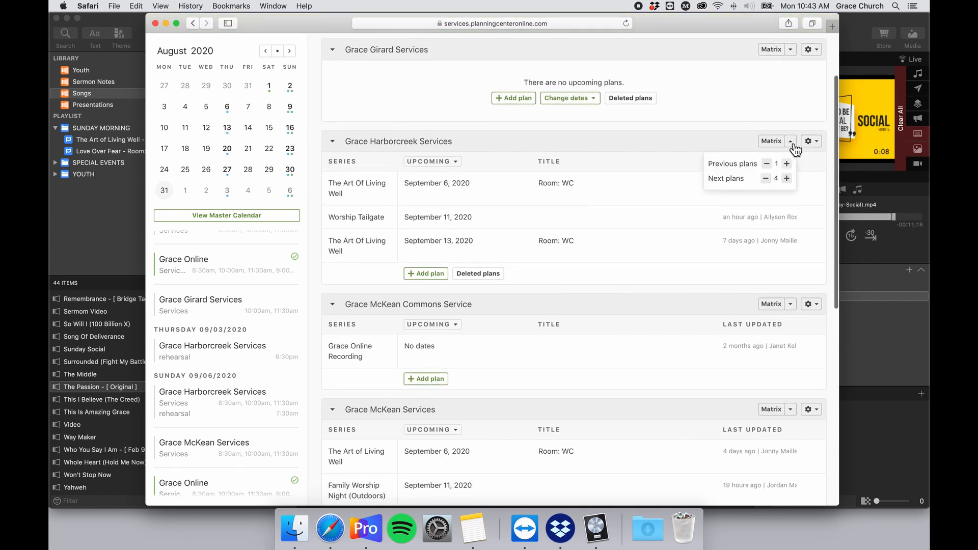
click(770, 147)
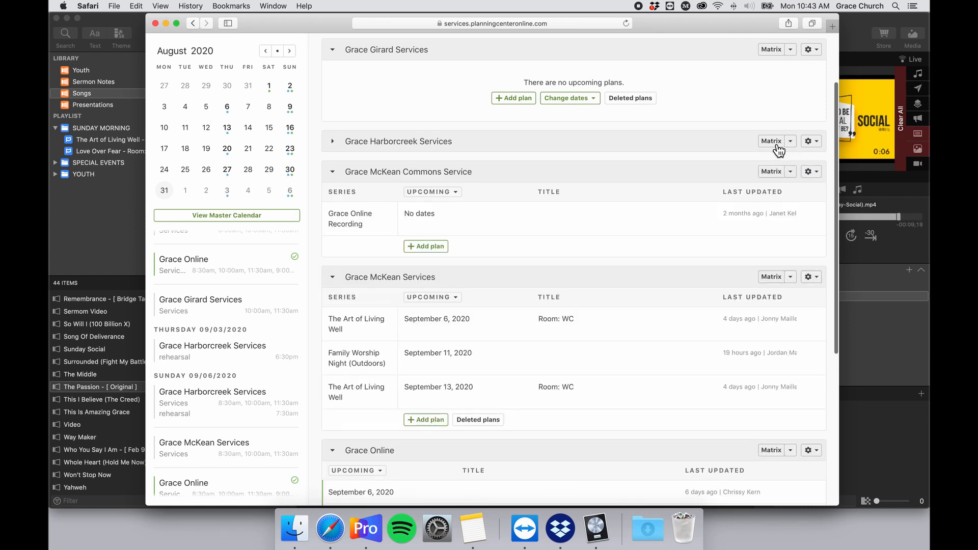
click(775, 145)
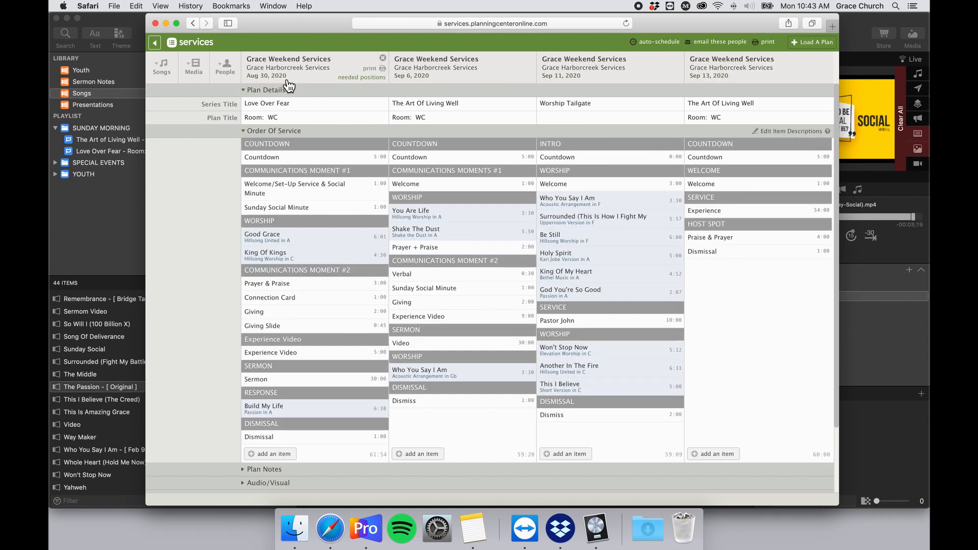
Review the Aug 30 Harborcreek plan, then return to the plans matrix.
click(271, 78)
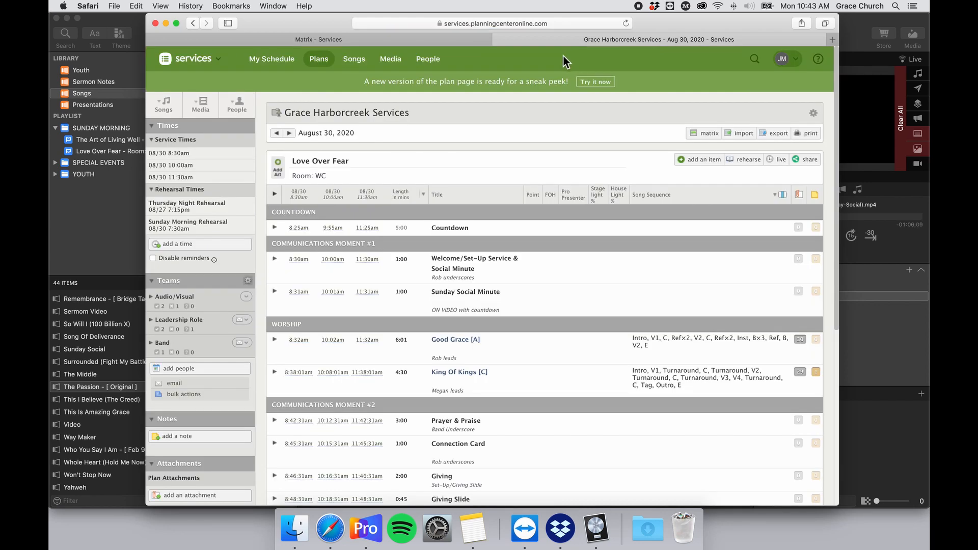
scroll(465, 307, down, 5)
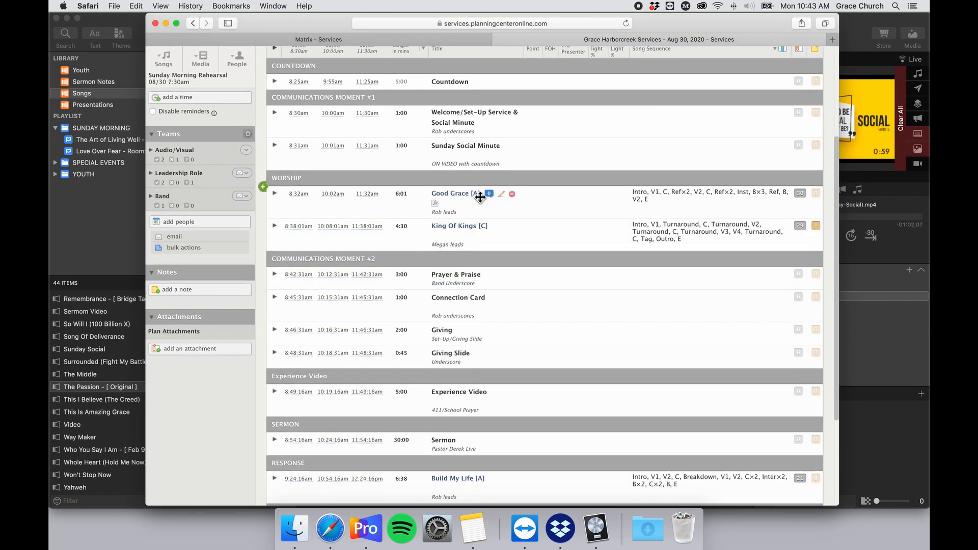
scroll(546, 243, up, 5)
scroll(531, 244, down, 5)
scroll(533, 244, up, 5)
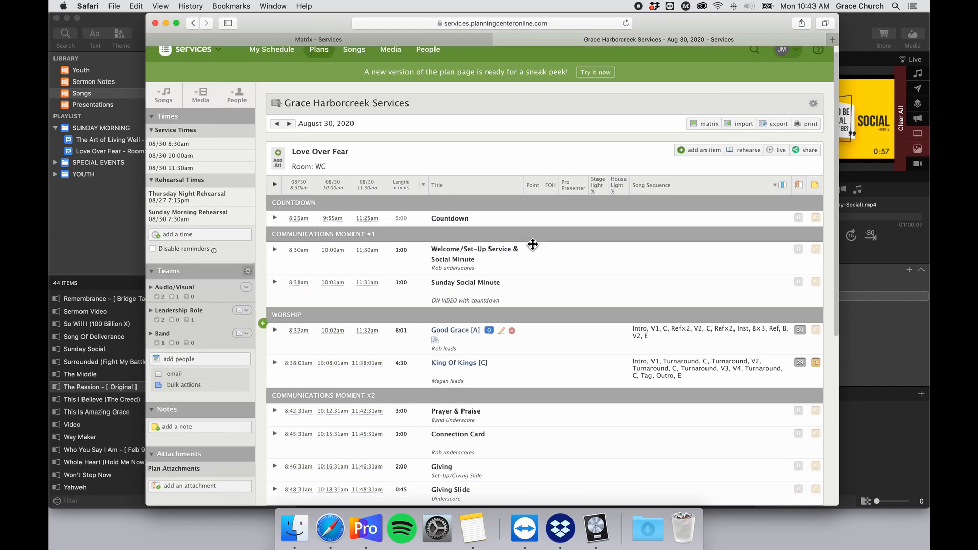
scroll(422, 173, down, 2)
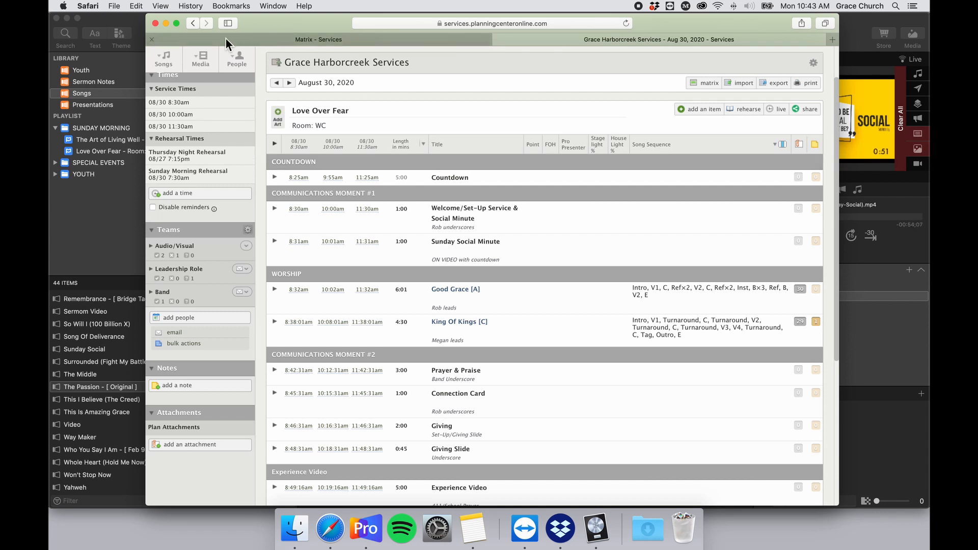
click(194, 23)
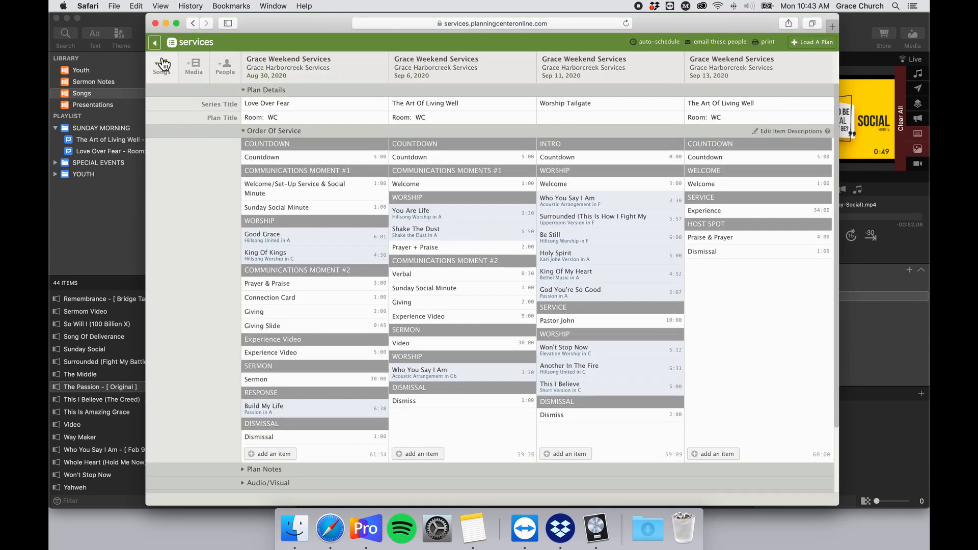
click(155, 44)
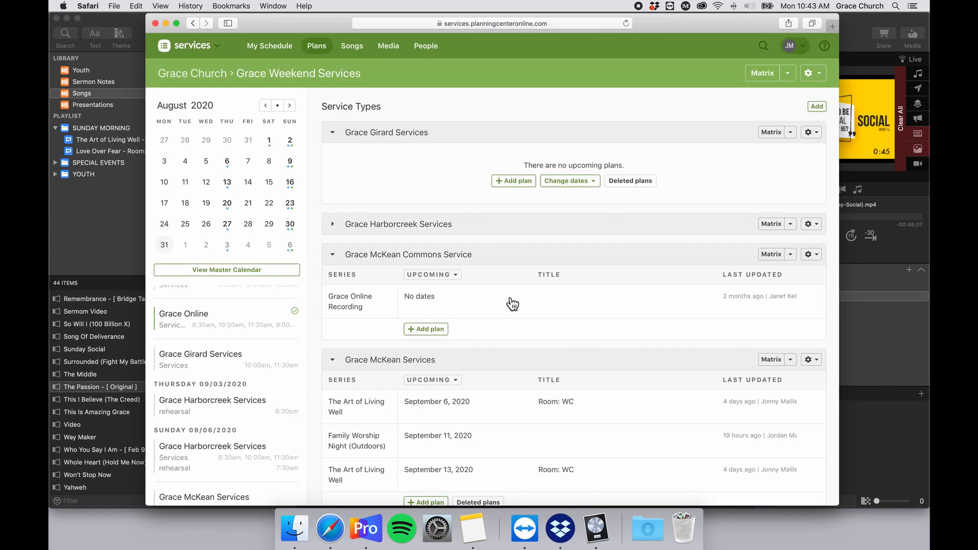
scroll(517, 292, down, 5)
scroll(524, 298, down, 5)
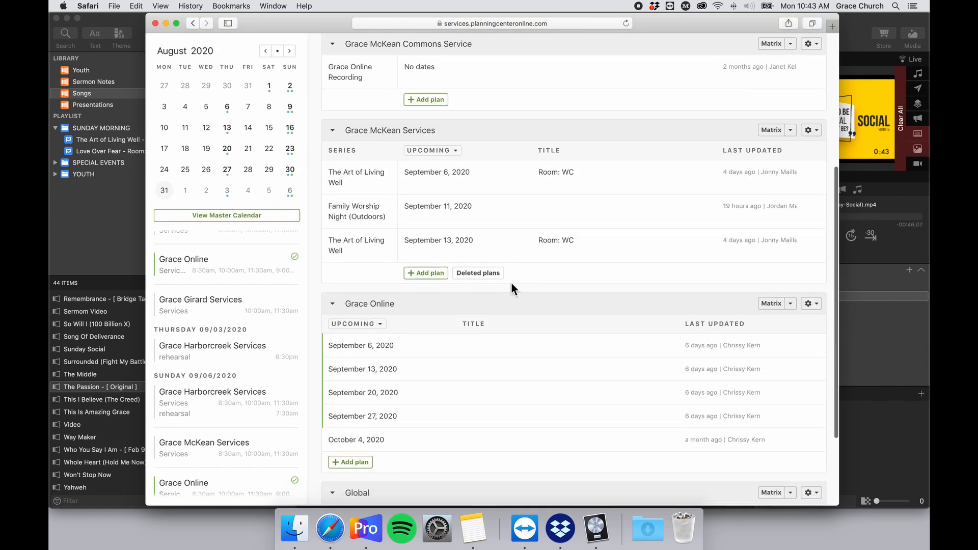
scroll(510, 280, up, 5)
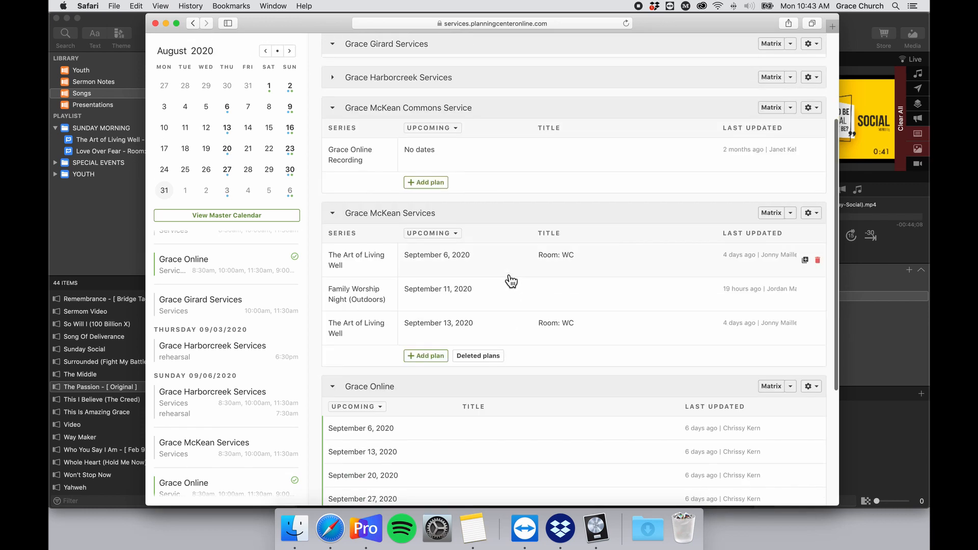
click(771, 272)
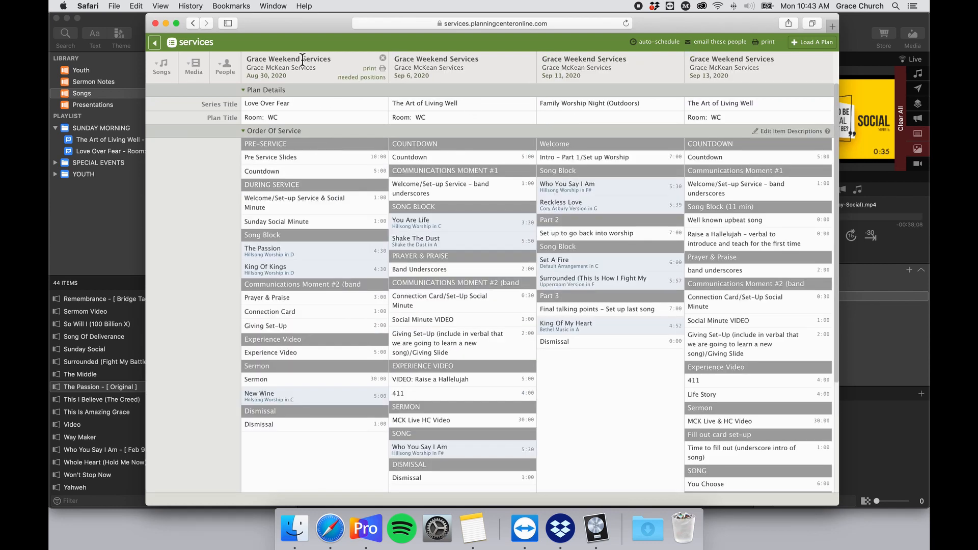
Open the Aug 30 McKean plan and then The Passion's Hillsong Worship arrangement page.
click(274, 82)
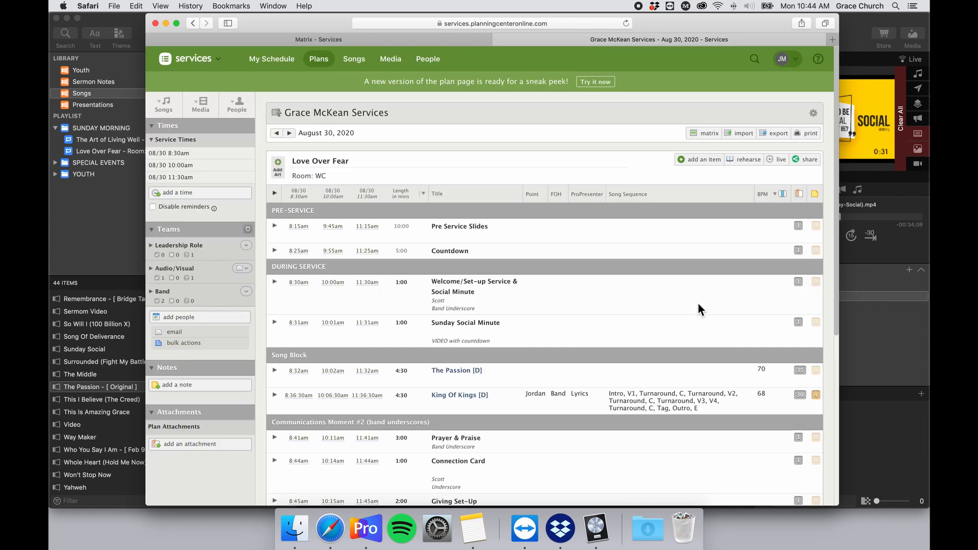
scroll(698, 306, down, 3)
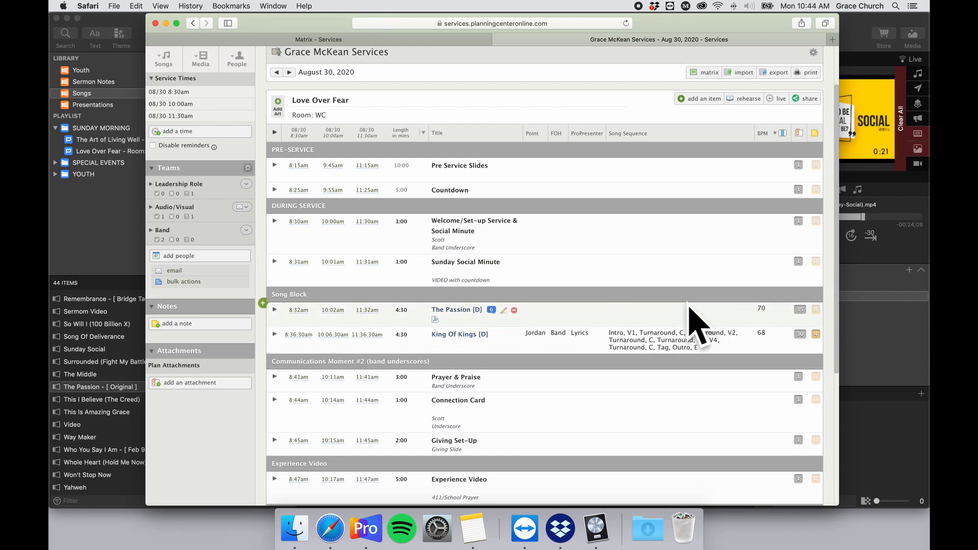
click(436, 321)
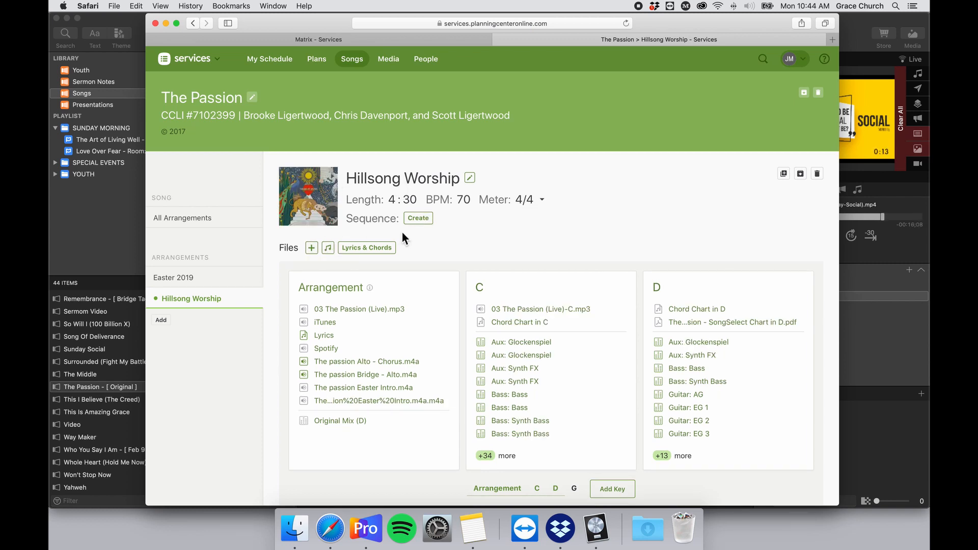
Search RehearsalMix for The Passion and unlink the Hillsong Worship recording.
click(312, 248)
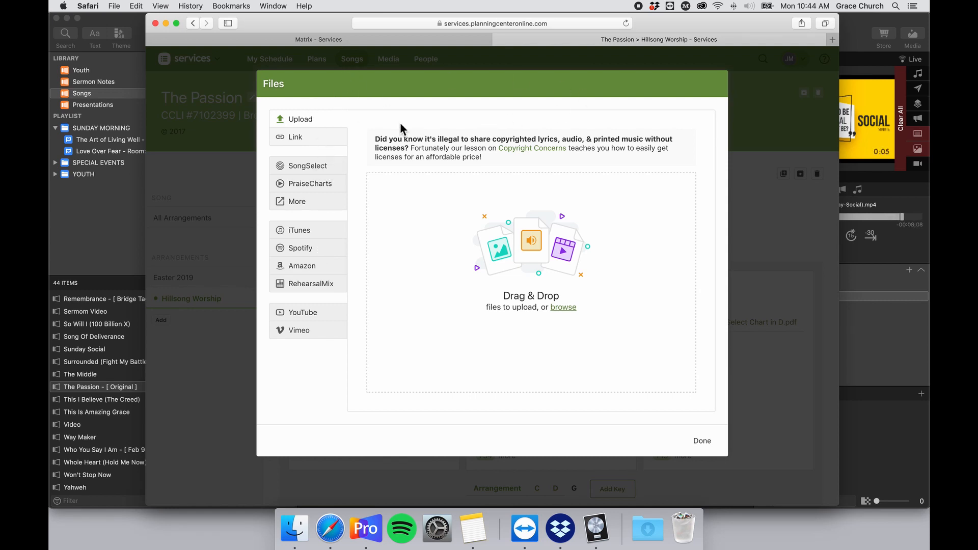
click(325, 293)
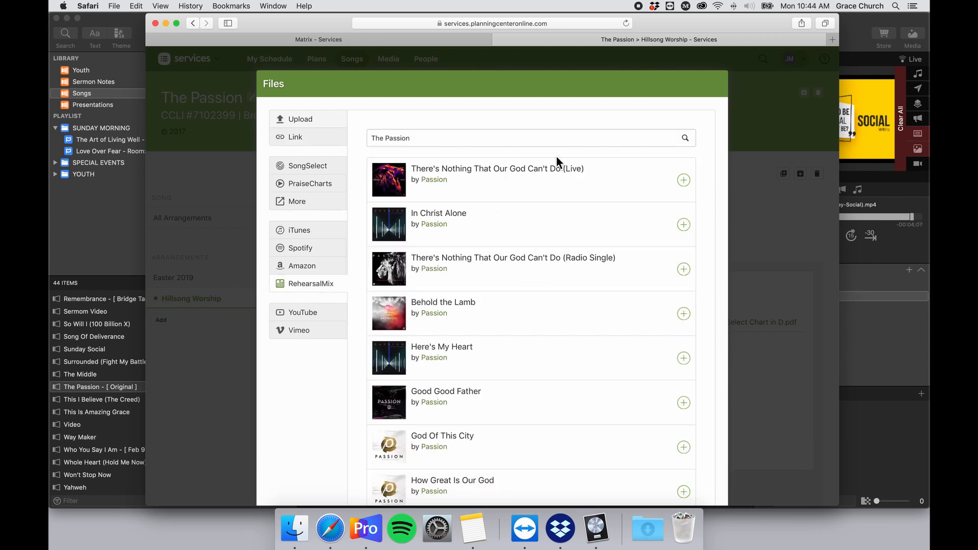
click(451, 143)
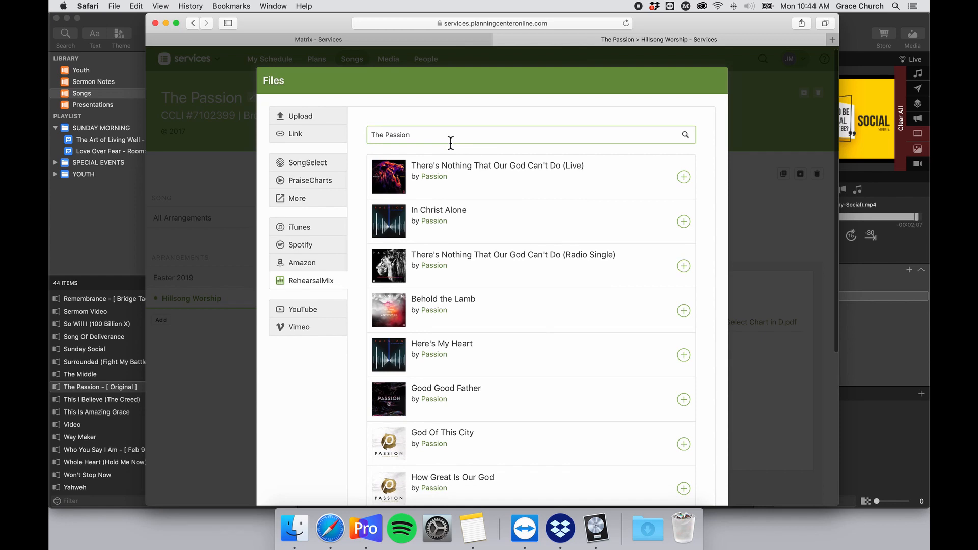
scroll(527, 220, down, 6)
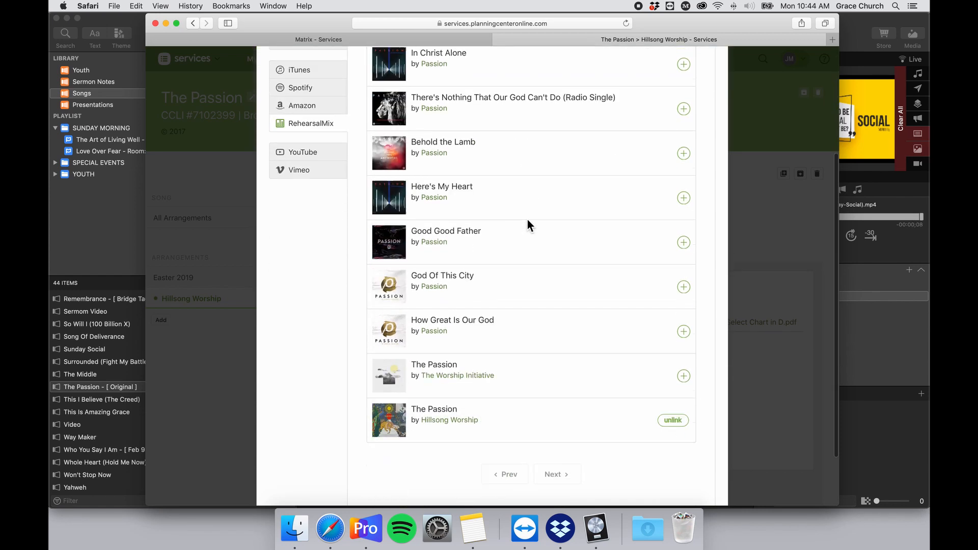
scroll(527, 219, up, 6)
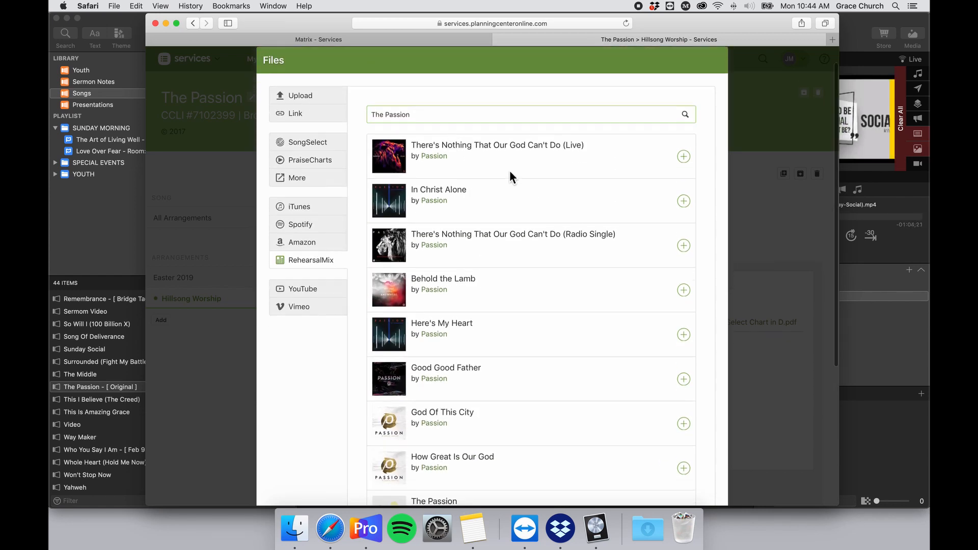
scroll(528, 183, down, 7)
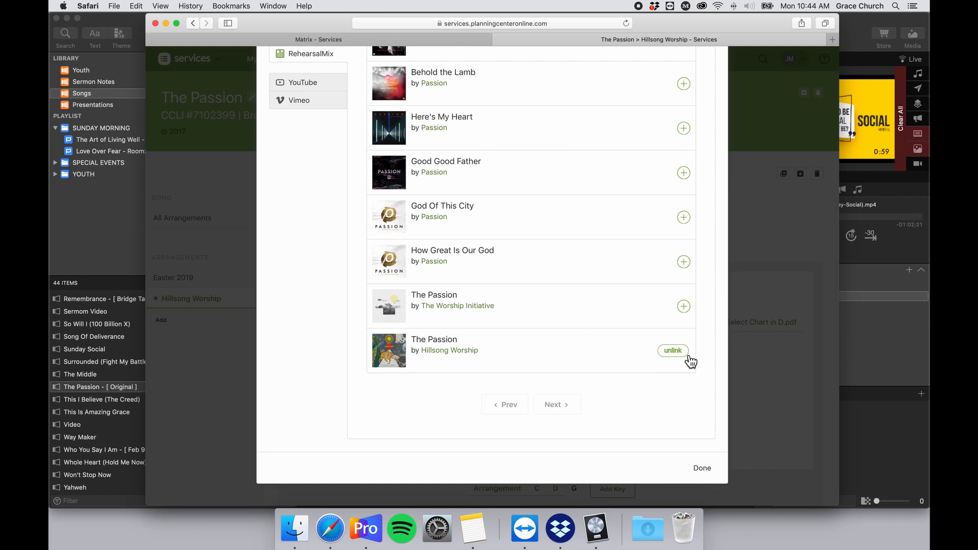
click(673, 351)
click(701, 467)
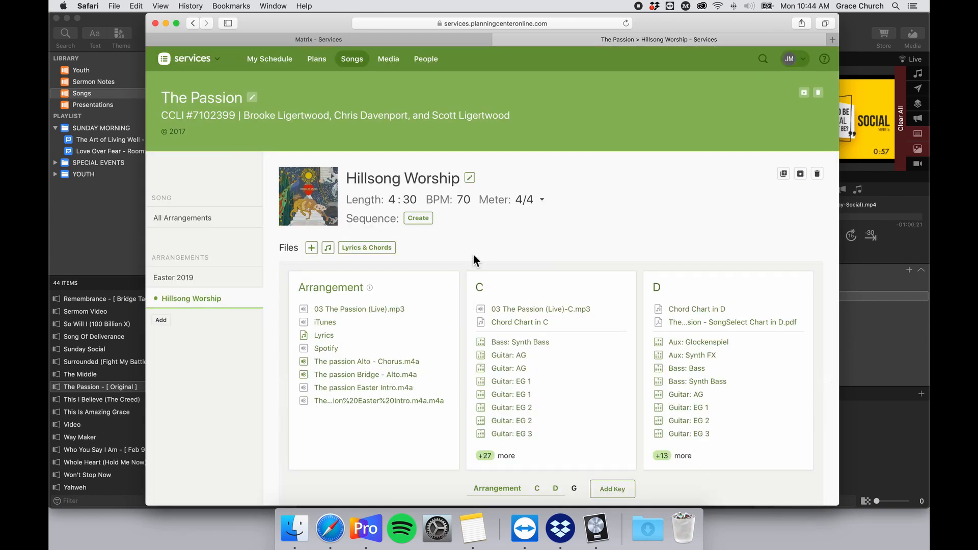
Search RehearsalMix for The Passion again to relink it, then return to ProPresenter.
click(312, 248)
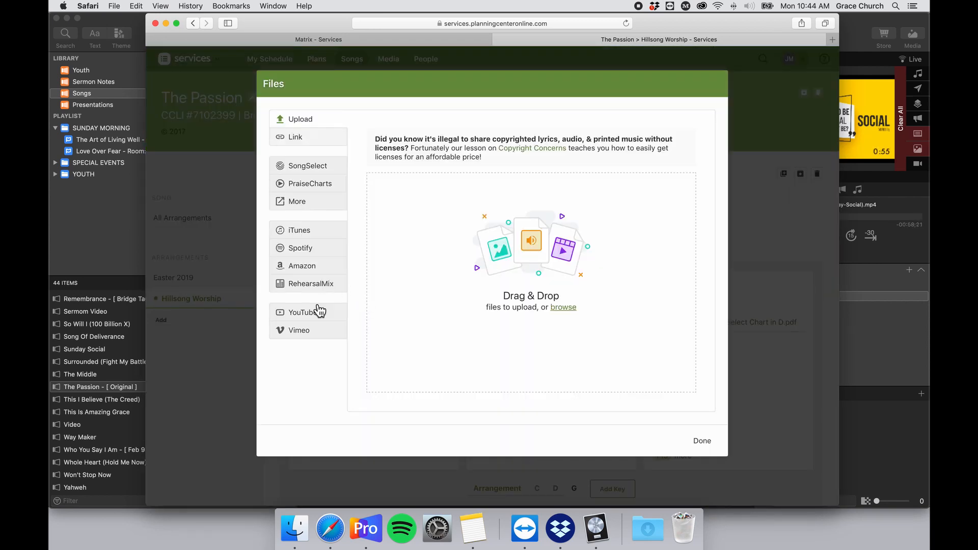
click(318, 284)
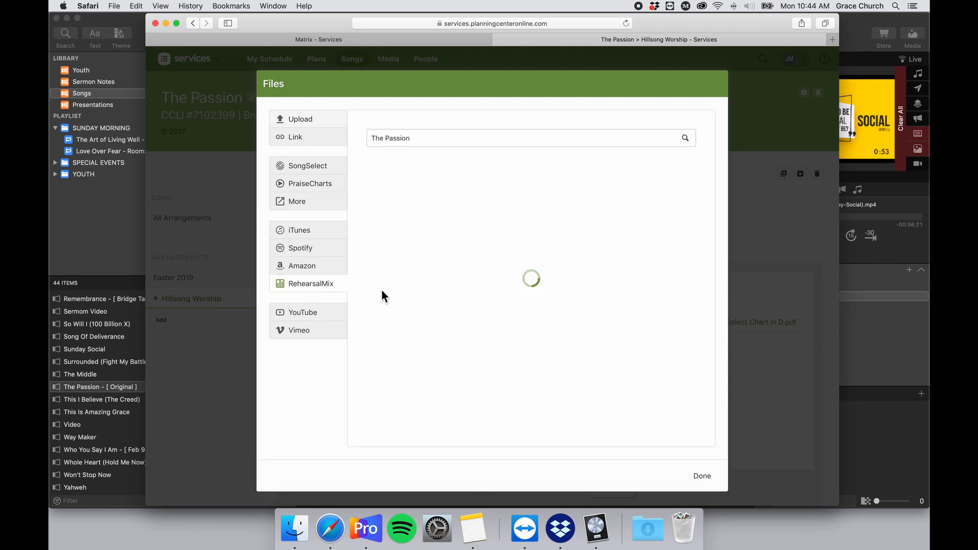
scroll(506, 374, down, 5)
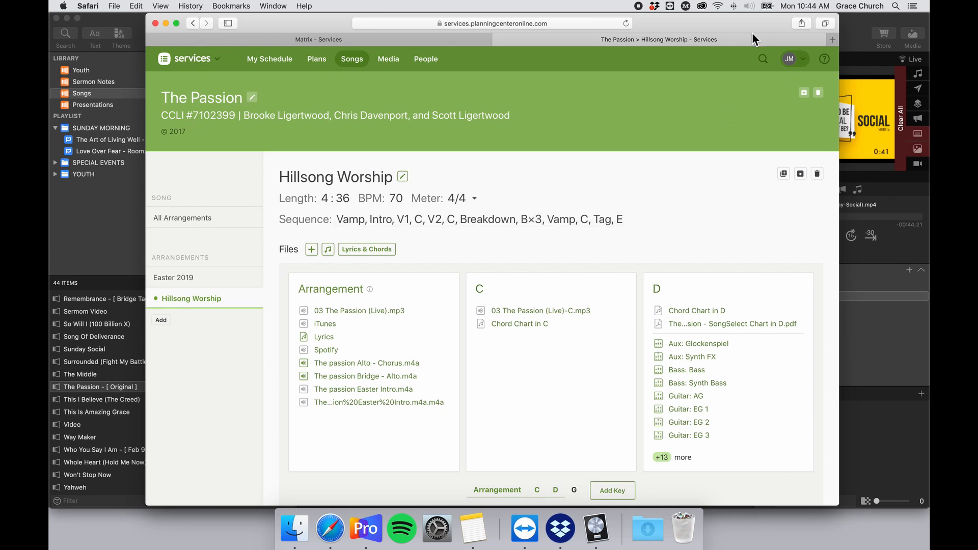
drag(741, 21, 739, 20)
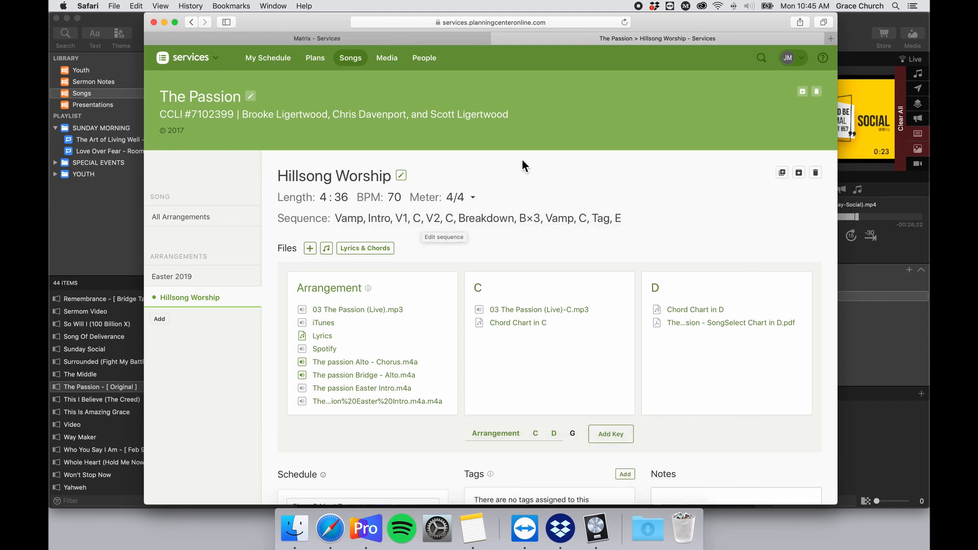
click(856, 20)
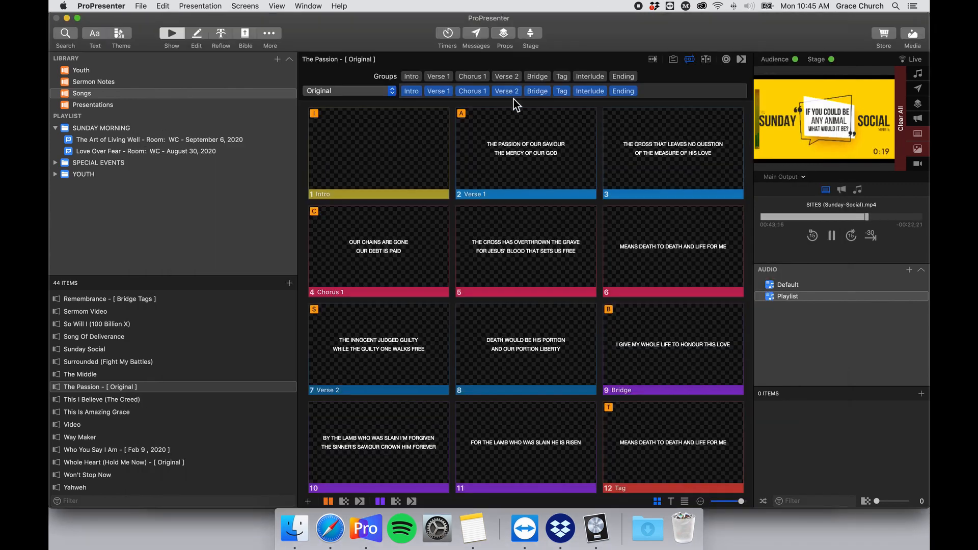
Insert Chorus 1 after Verse 2 in The Passion's Original arrangement, then return to Planning Center in Safari.
mouse_move(403, 97)
drag(472, 82, 527, 100)
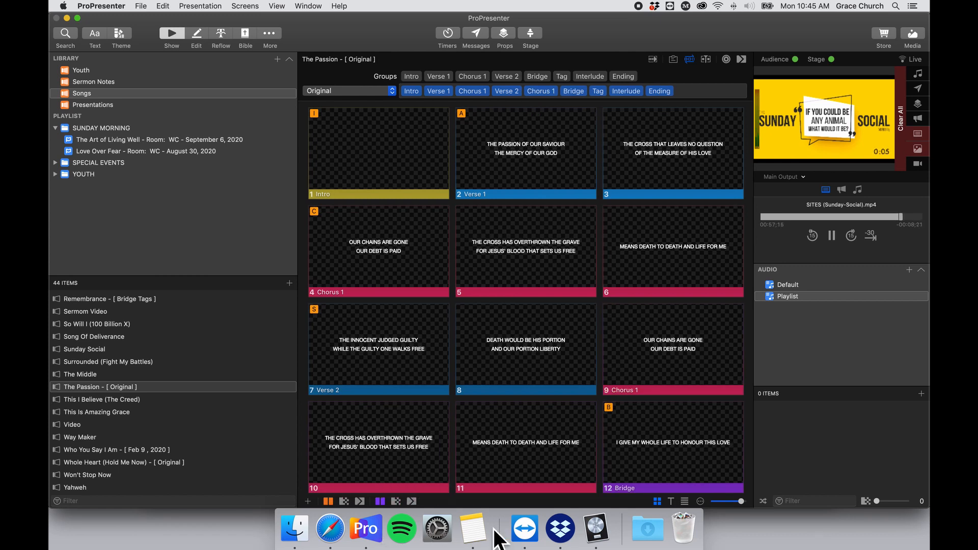
click(348, 539)
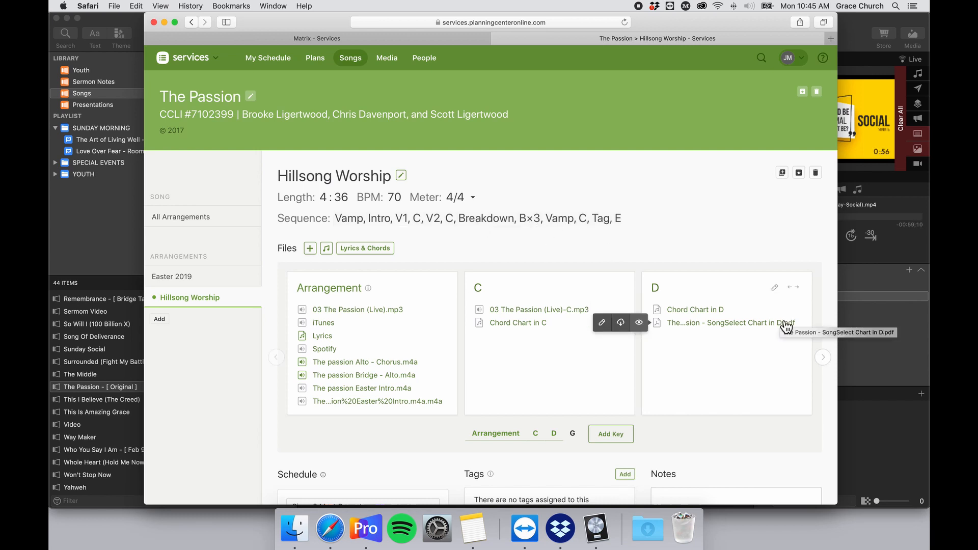
Insert Interlude after the second Chorus 1, followed by two more Bridges.
click(867, 426)
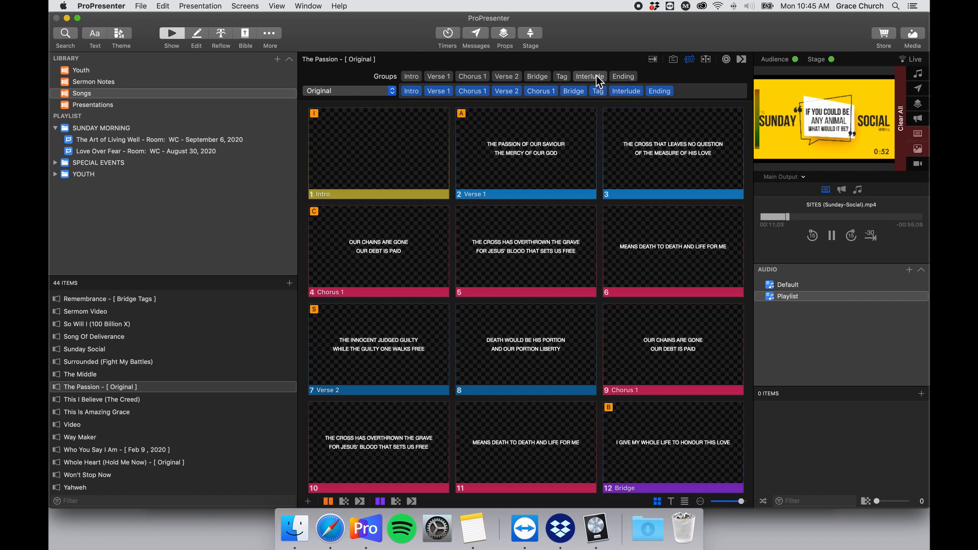
drag(601, 75, 563, 95)
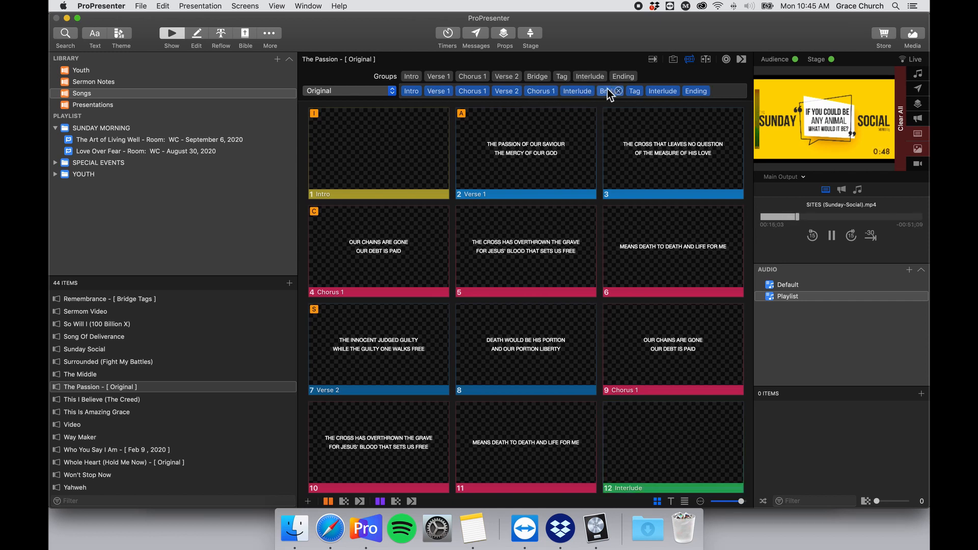
drag(546, 80, 619, 93)
drag(537, 75, 652, 92)
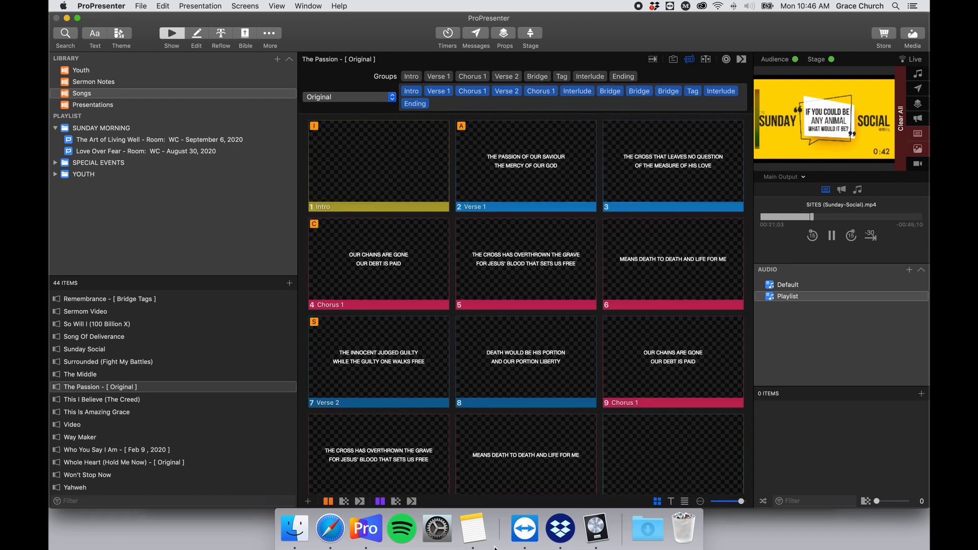
After checking the Planning Center sequence, add Interlude and Chorus 1 before Tag and remove the extra Interlude.
click(330, 529)
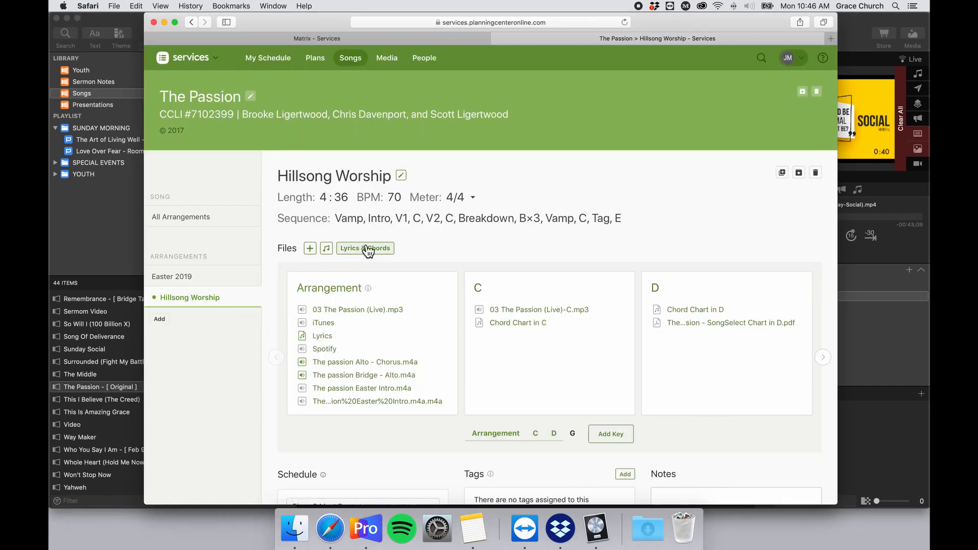
scroll(644, 309, right, 1)
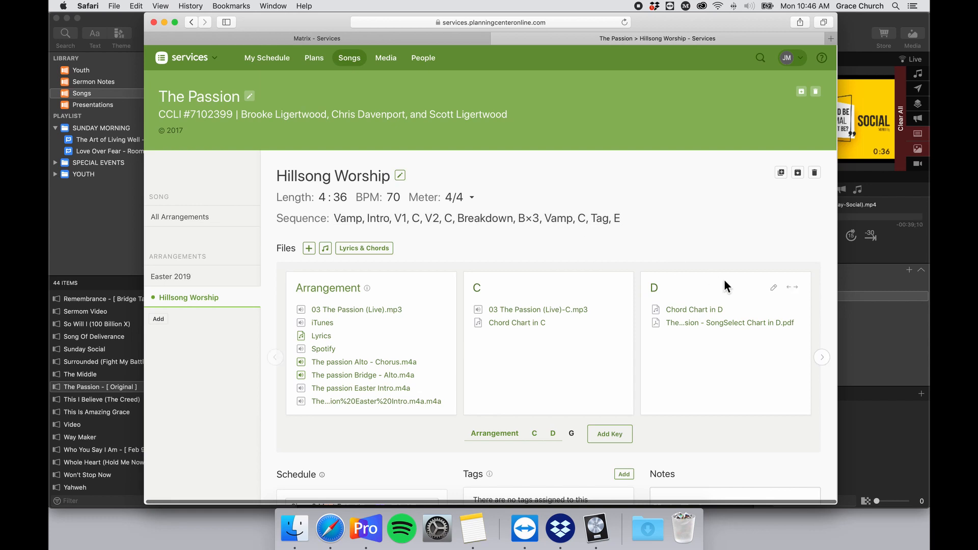
click(858, 416)
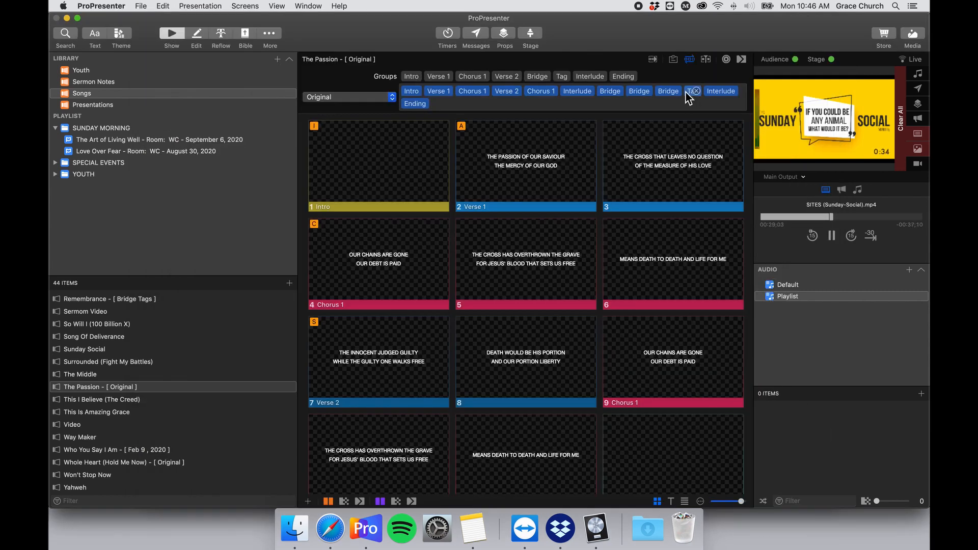
drag(595, 83, 733, 96)
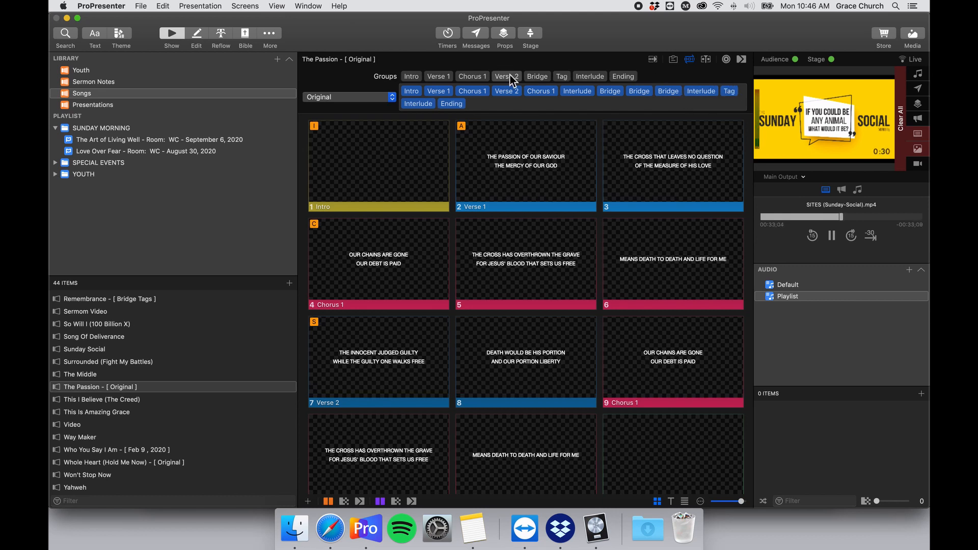
drag(472, 76, 723, 96)
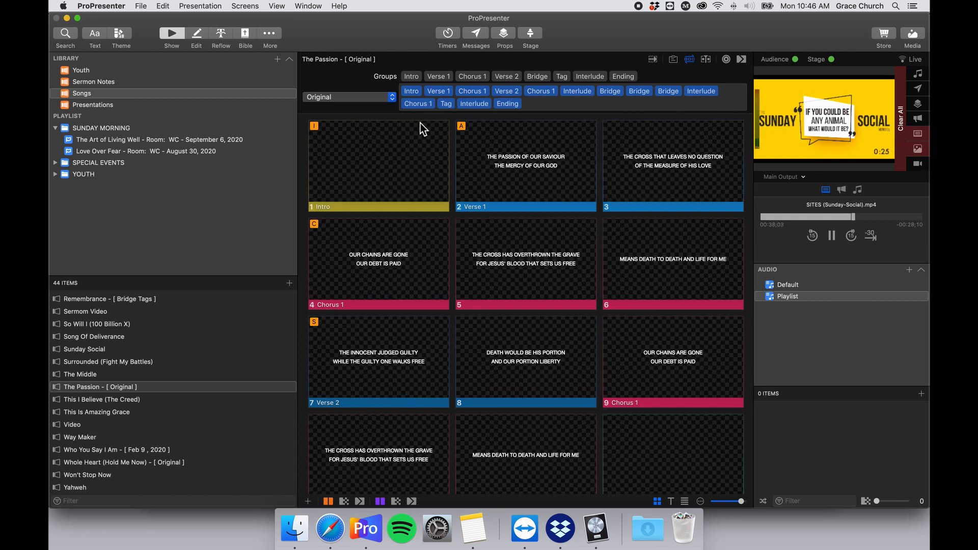
click(485, 104)
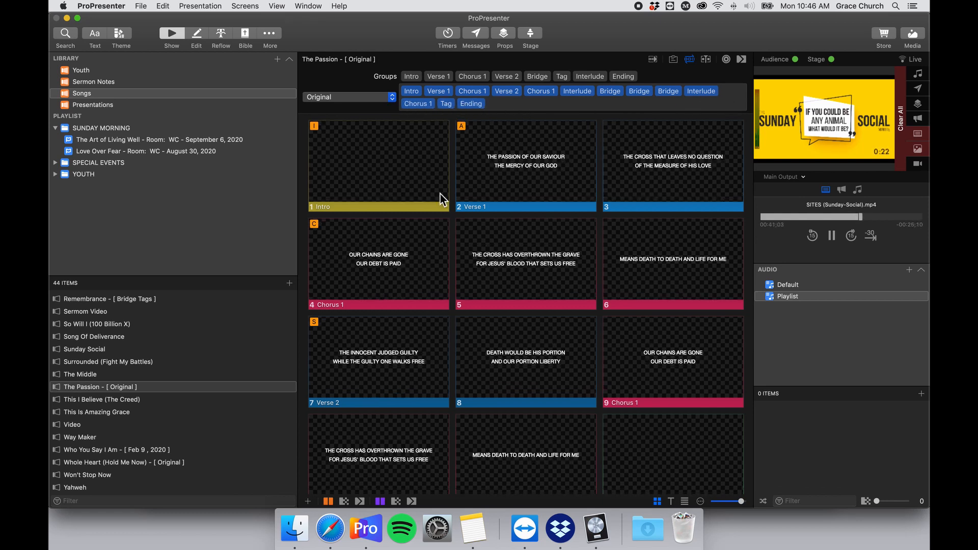
scroll(440, 194, down, 10)
scroll(440, 194, up, 8)
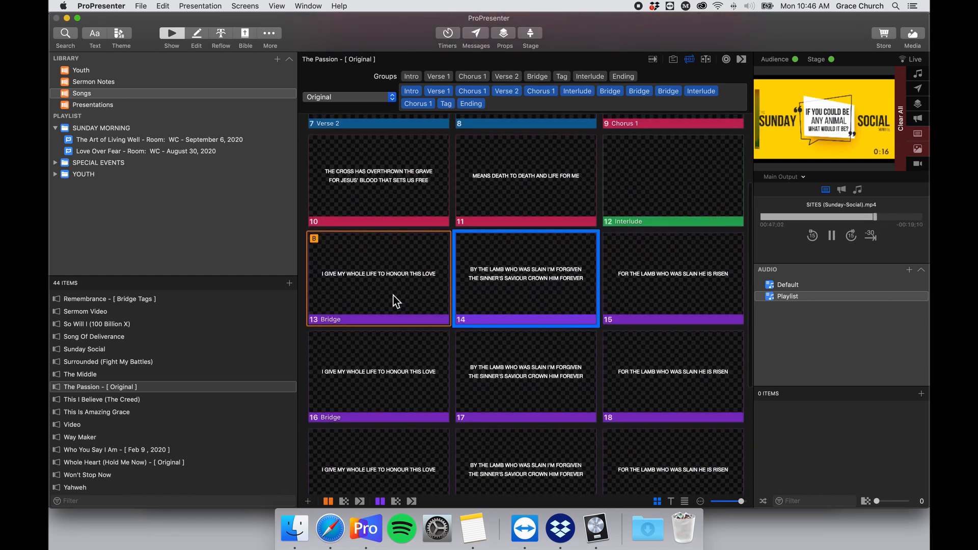
scroll(436, 331, down, 2)
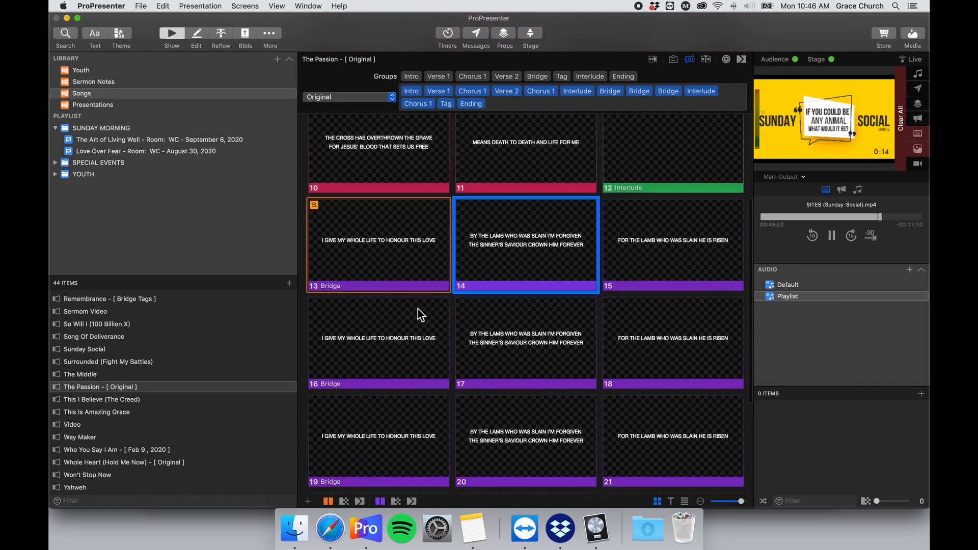
scroll(418, 311, up, 3)
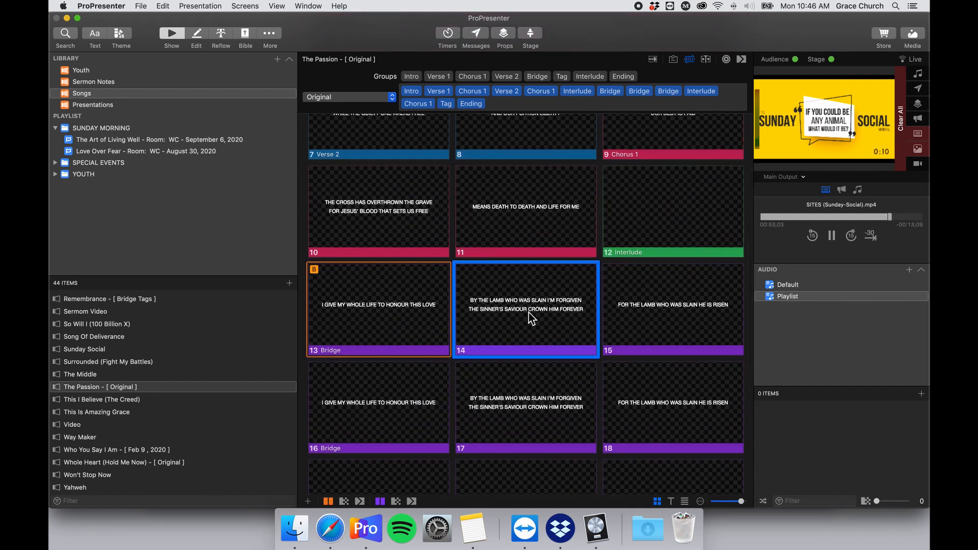
click(418, 312)
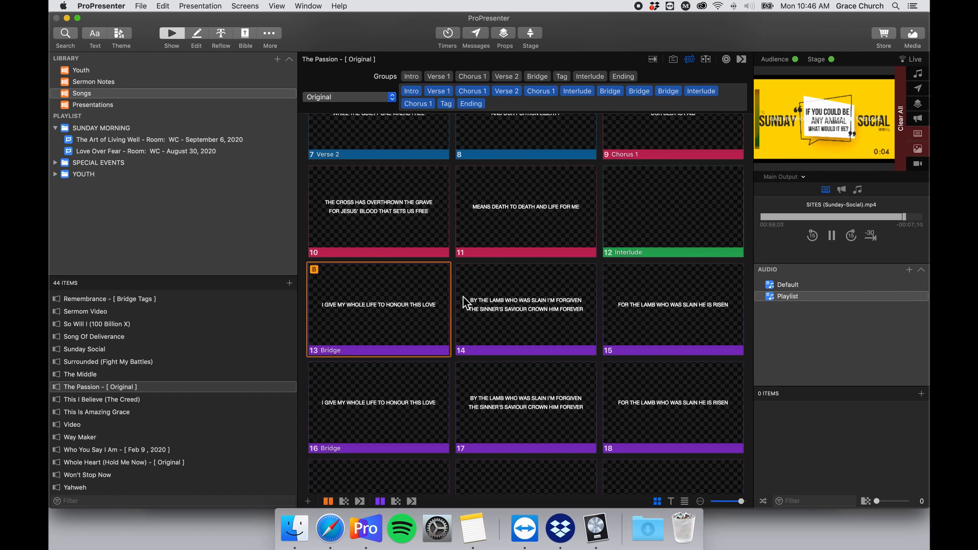
Open The Passion in the Reflow Editor and scroll through its 27 arranged slides.
click(221, 36)
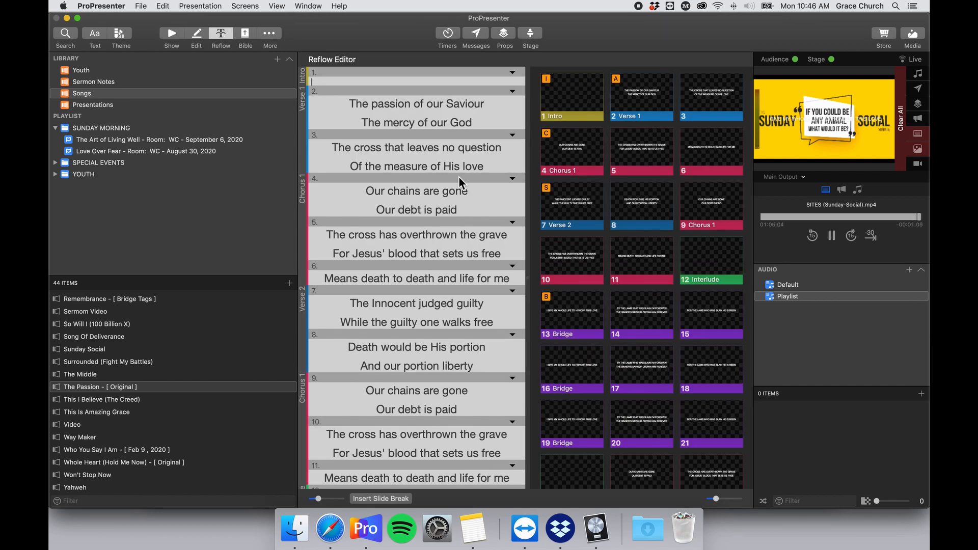
scroll(459, 178, down, 10)
scroll(423, 225, up, 6)
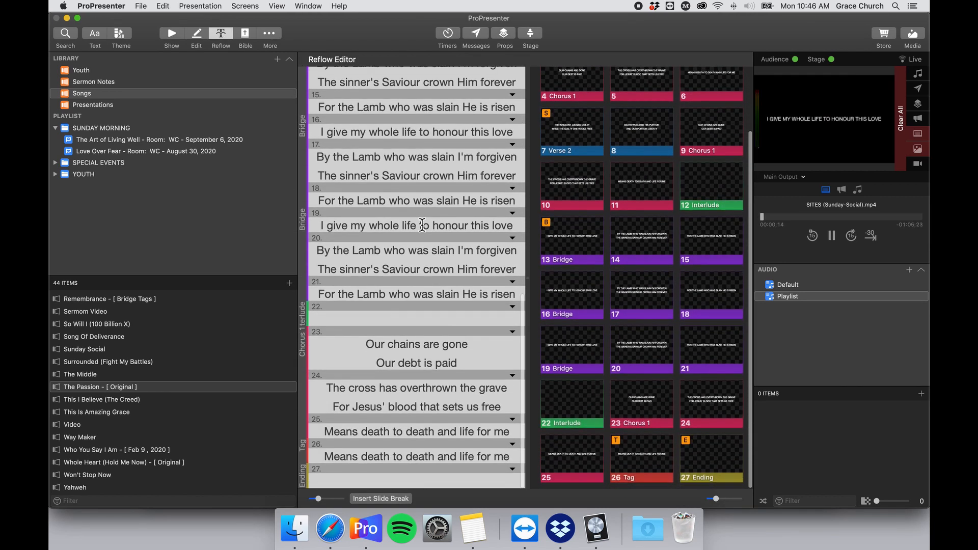
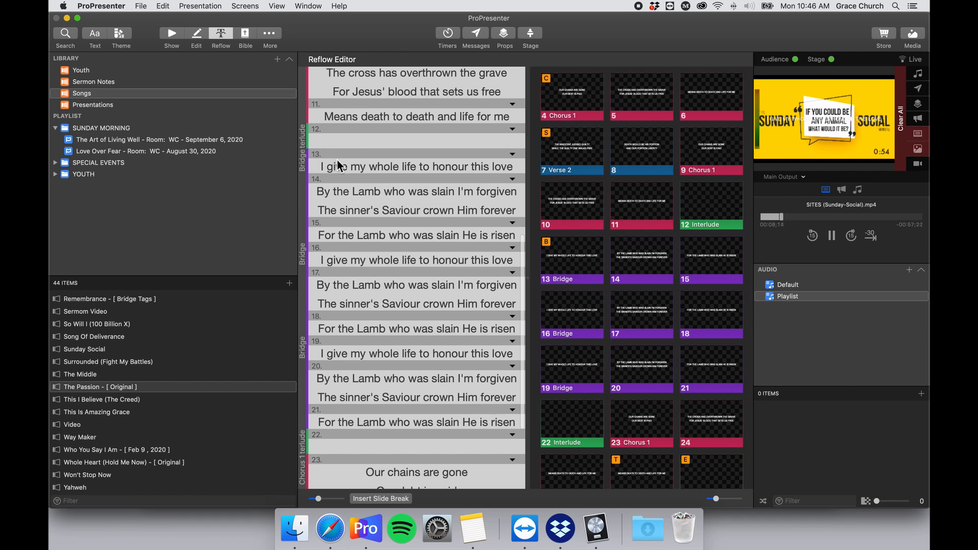
Delete the slide breaks before the 'By the Lamb' and 'For the Lamb' lines, uniting each Bridge on one slide.
drag(321, 166, 421, 184)
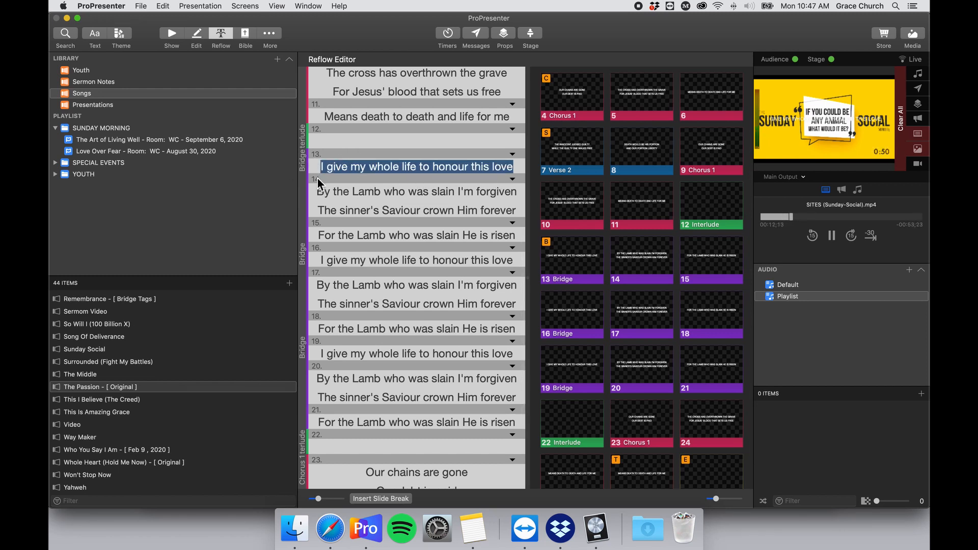
scroll(356, 235, up, 1)
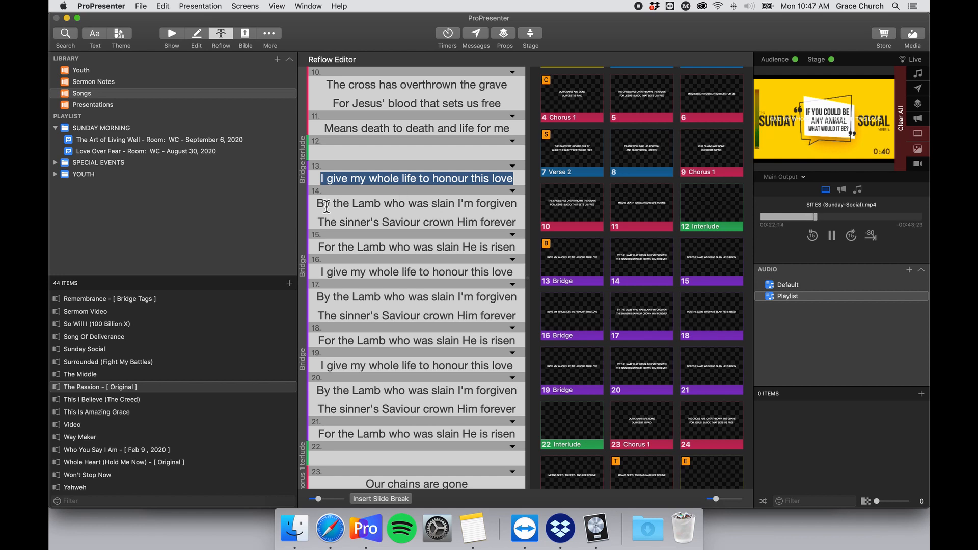
click(322, 205)
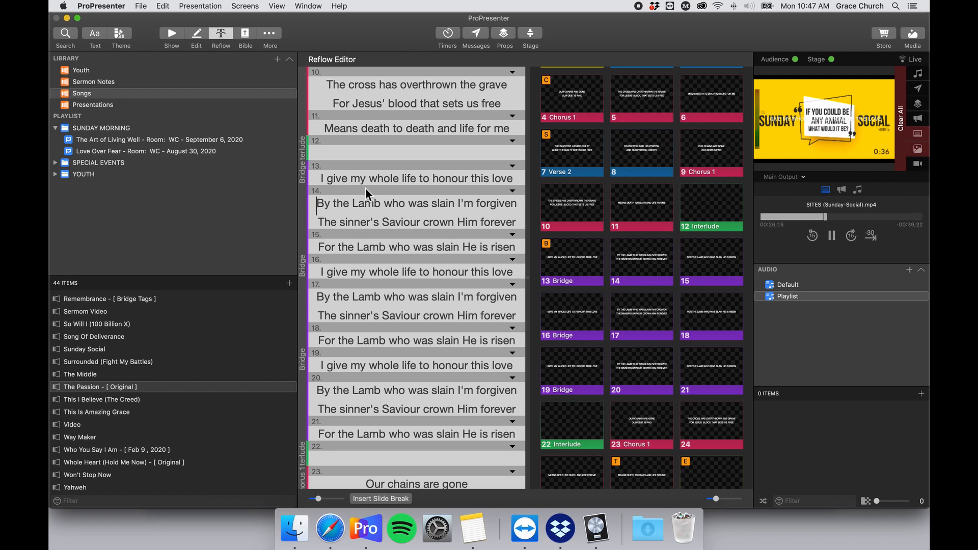
key(BackSpace)
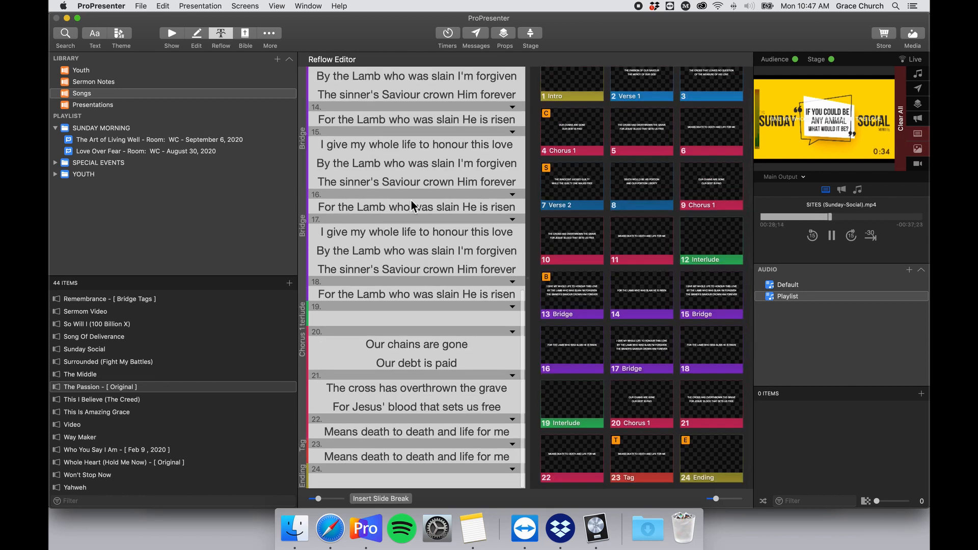
scroll(410, 204, up, 5)
scroll(407, 213, up, 1)
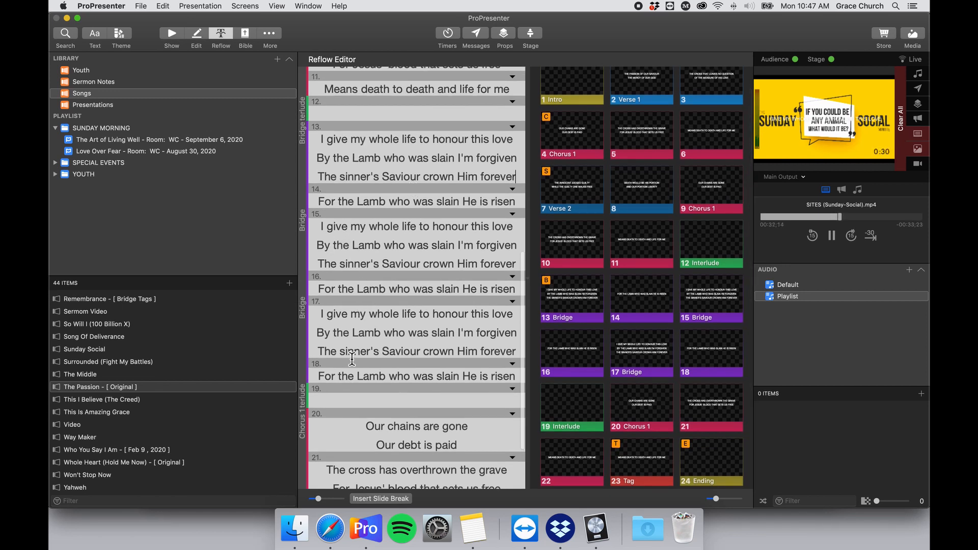
scroll(379, 262, up, 1)
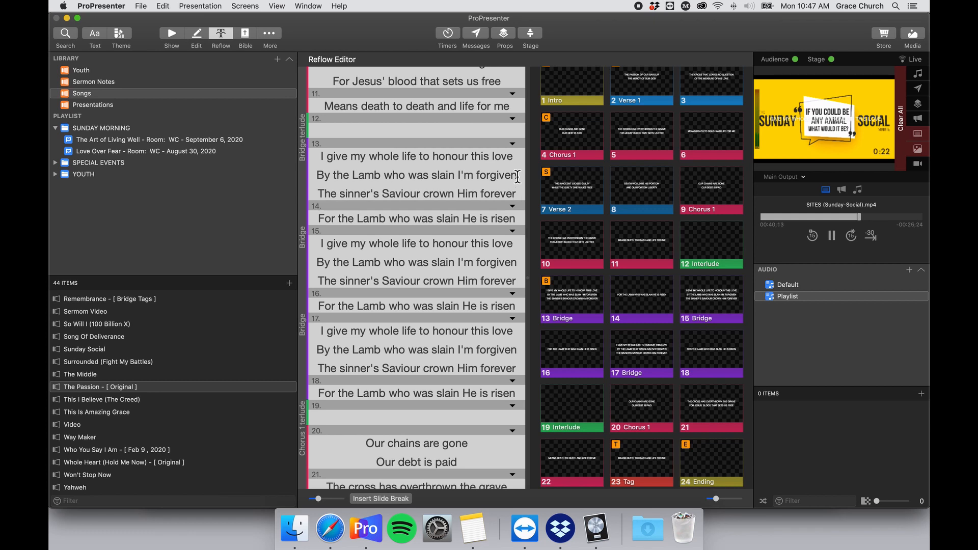
click(318, 218)
key(BackSpace)
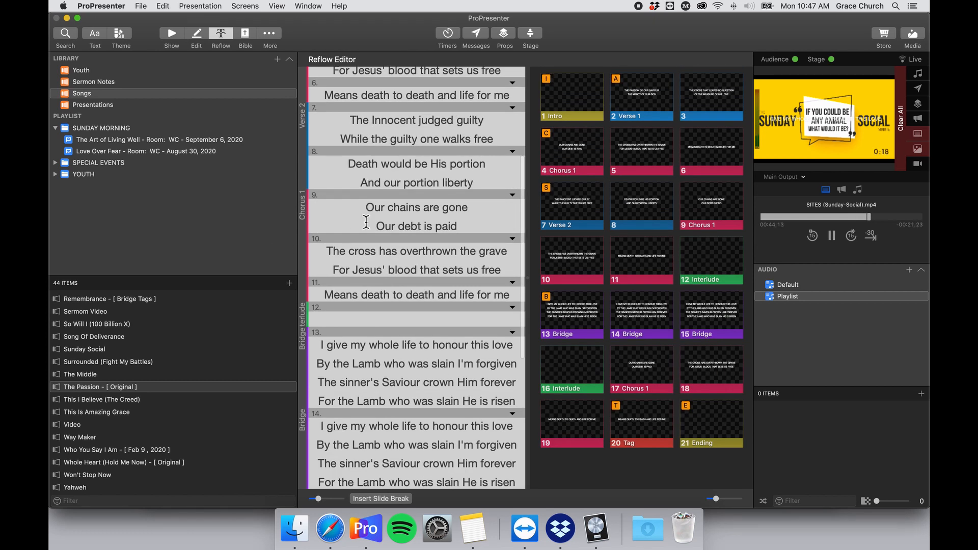
Insert a slide break after the 'I'm forgiven' line so each Bridge opens with a two-line slide.
scroll(366, 222, down, 3)
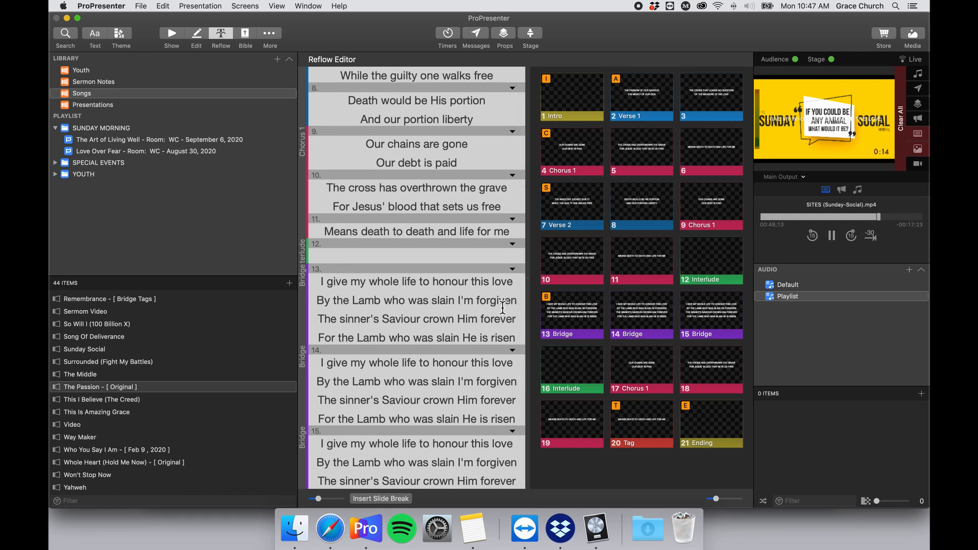
key(Return)
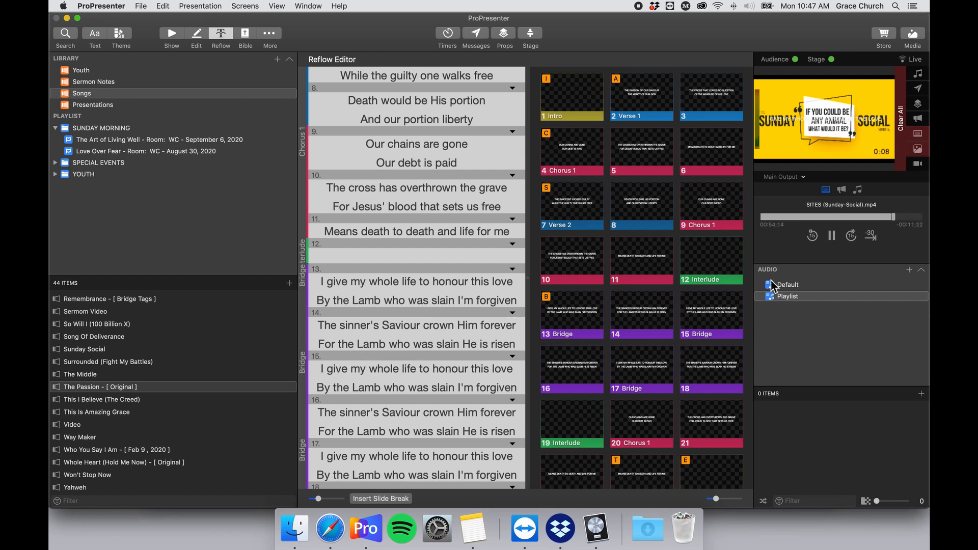
scroll(503, 289, down, 2)
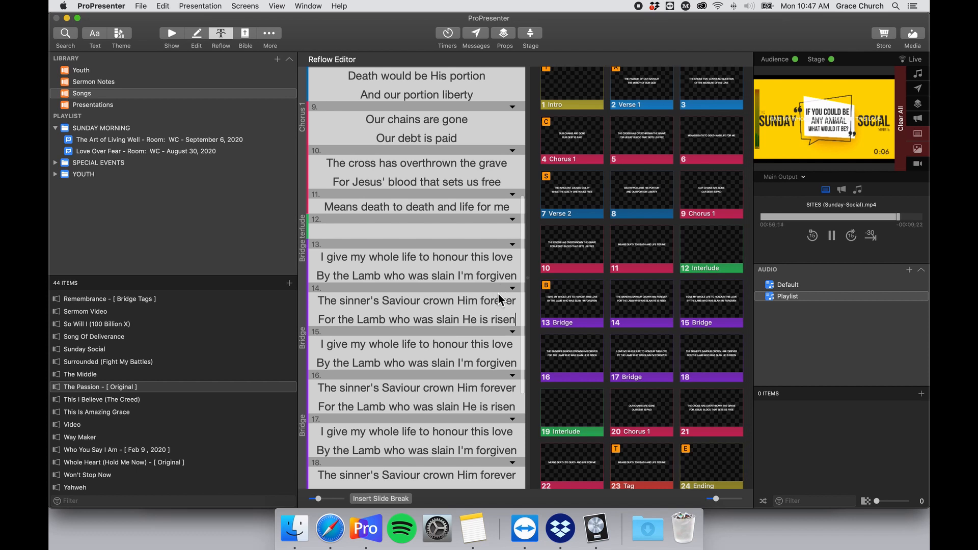
key(super+z)
key(super+z)
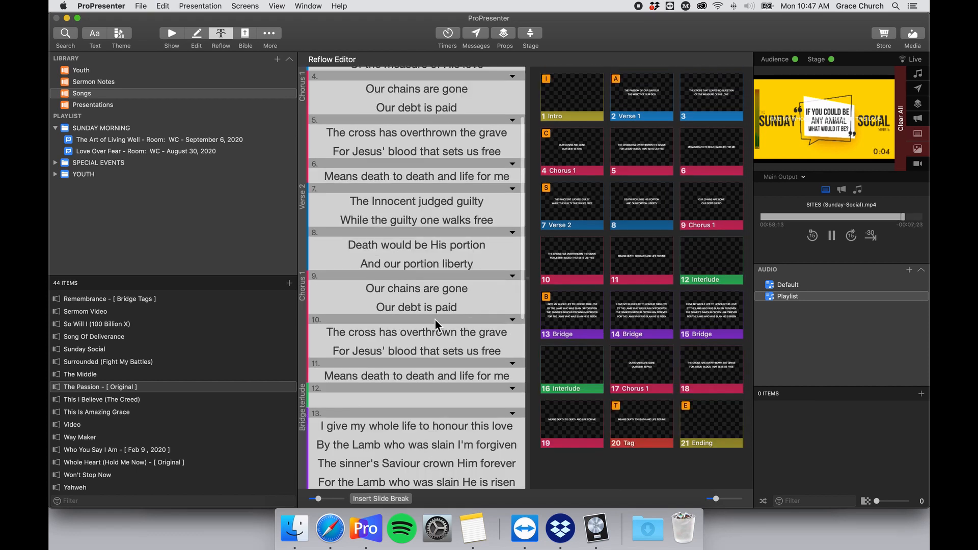
key(super+shift+z)
key(super+shift+z)
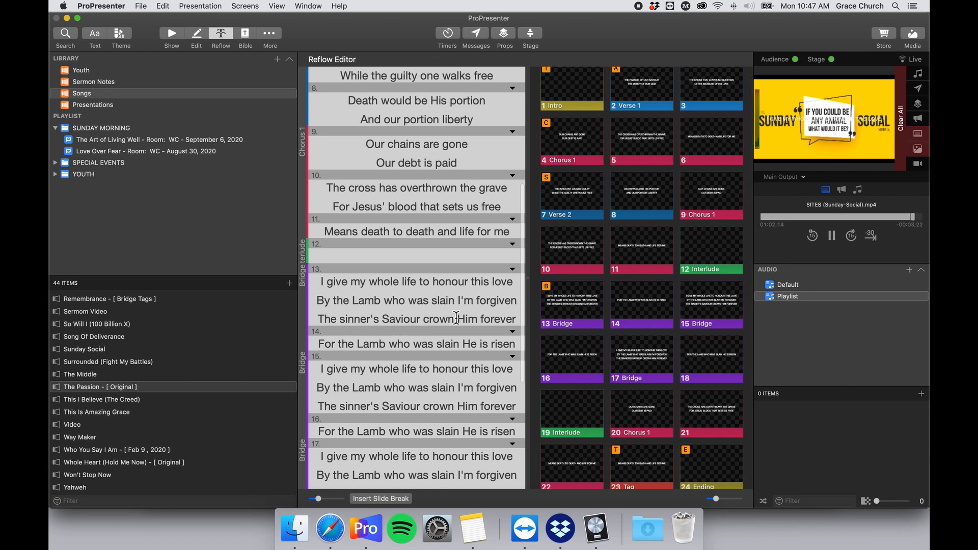
click(516, 303)
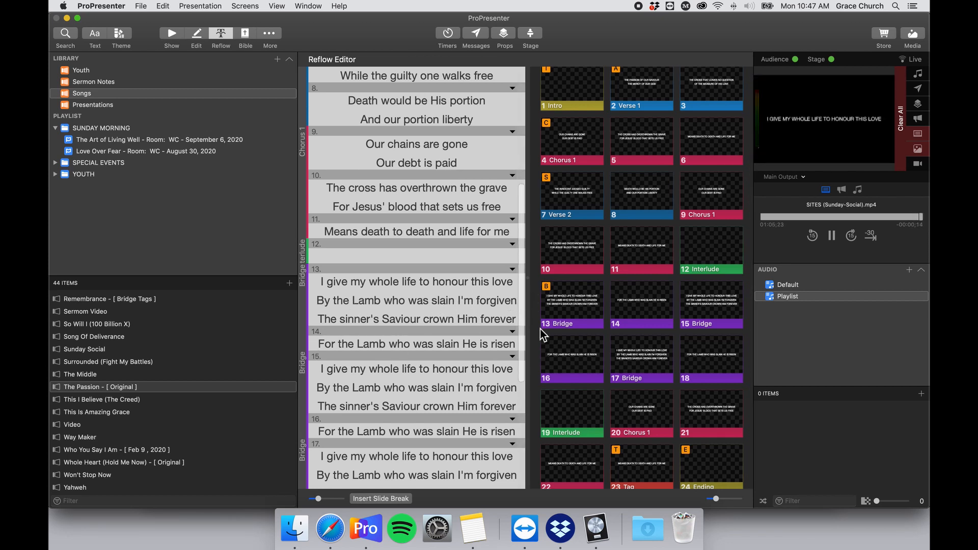
key(super+Return)
scroll(464, 349, down, 4)
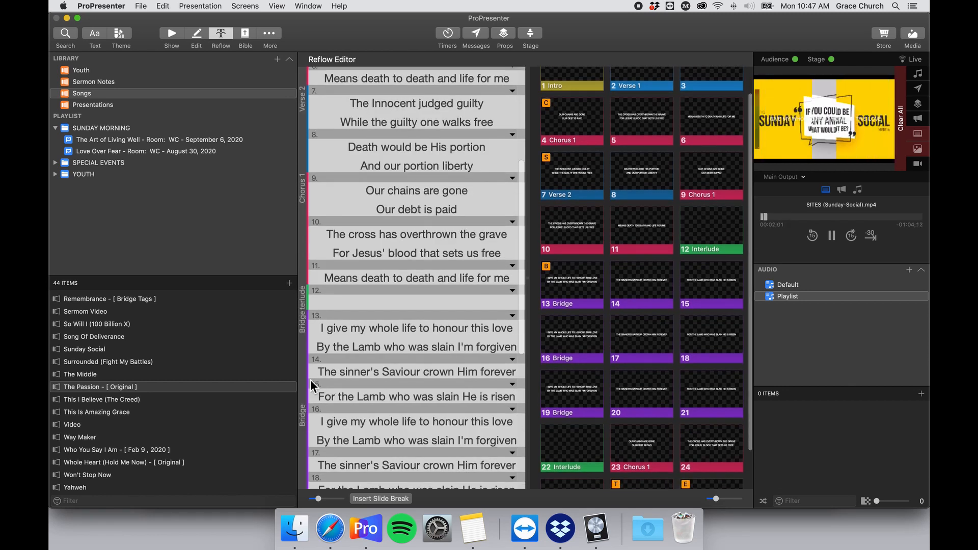
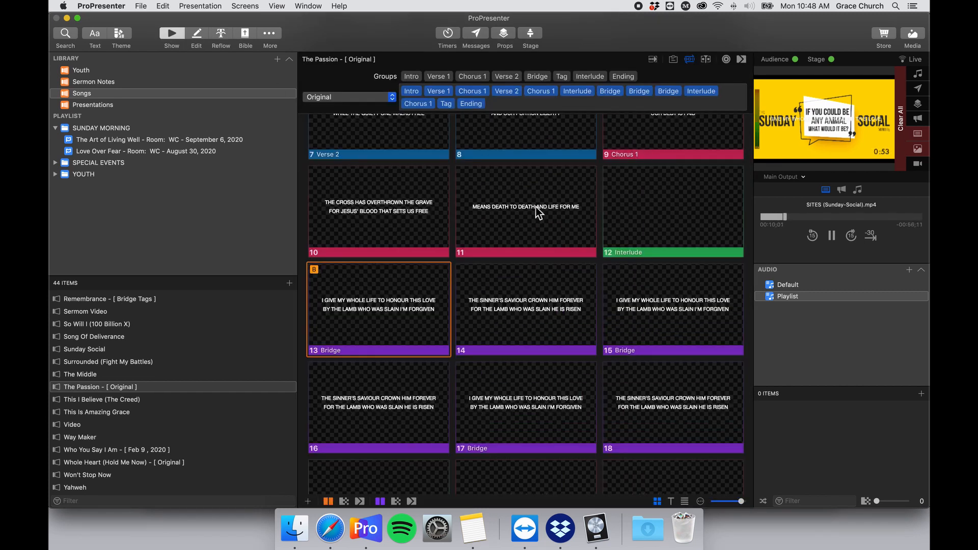
Pause the Sunday Social video playback.
scroll(597, 295, down, 5)
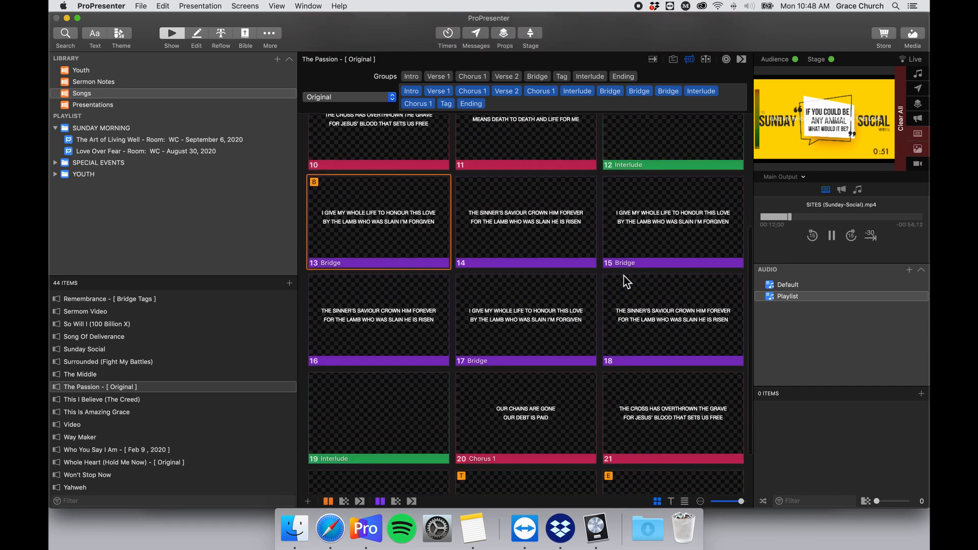
scroll(606, 255, down, 2)
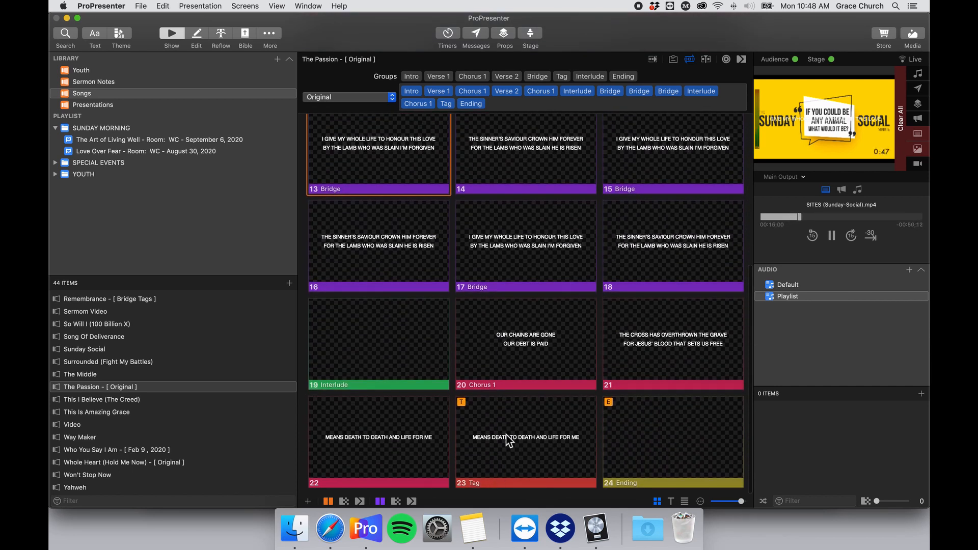
scroll(507, 435, up, 2)
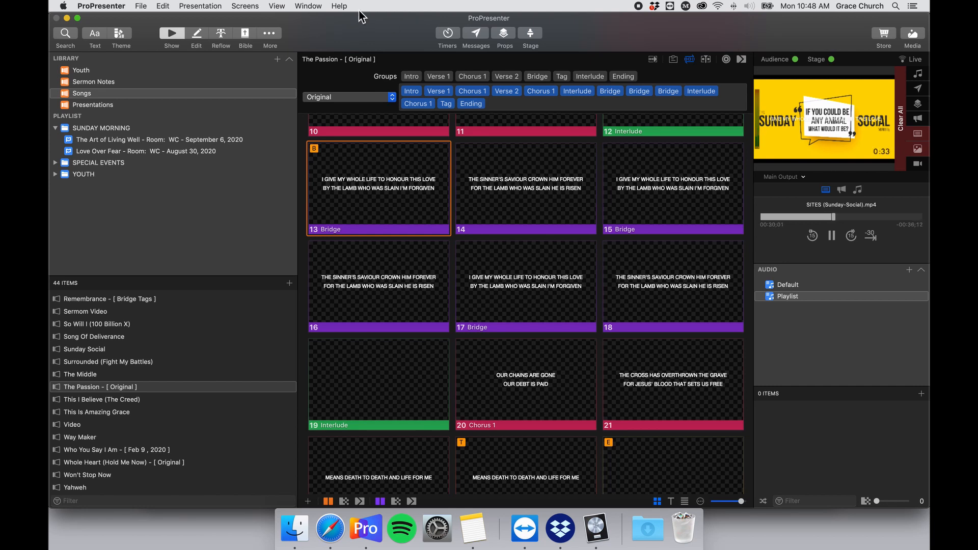
click(835, 240)
Clear all live output with Presentation > Clear All.
click(168, 6)
mouse_move(139, 7)
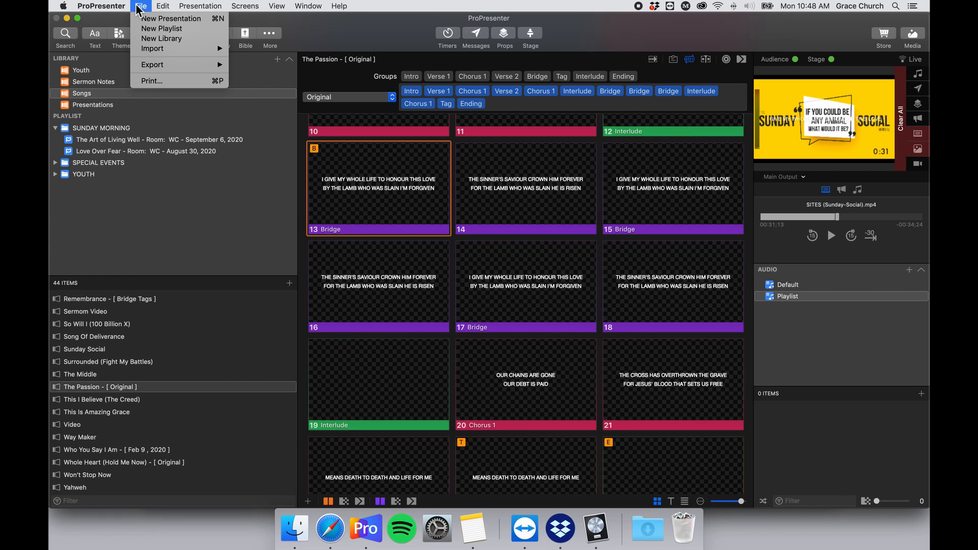
mouse_move(178, 7)
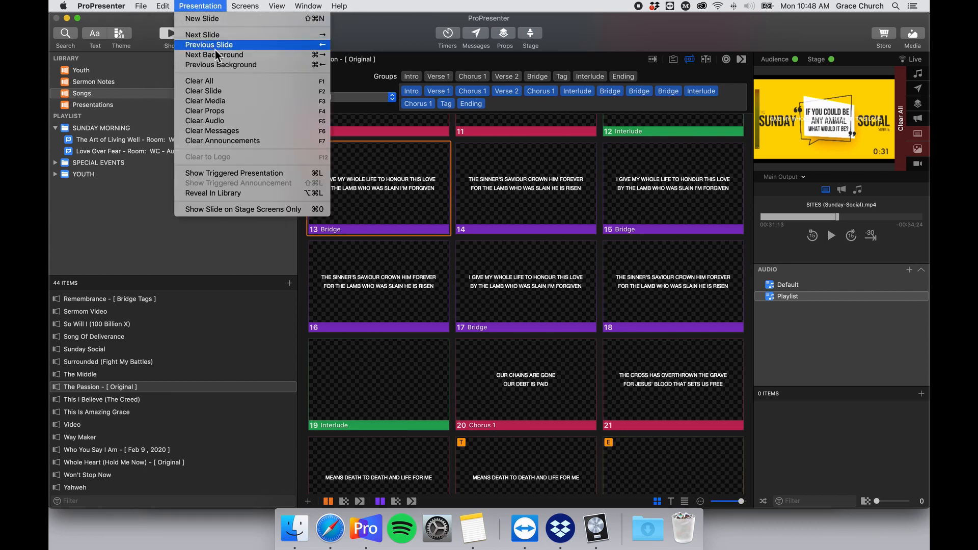
click(248, 82)
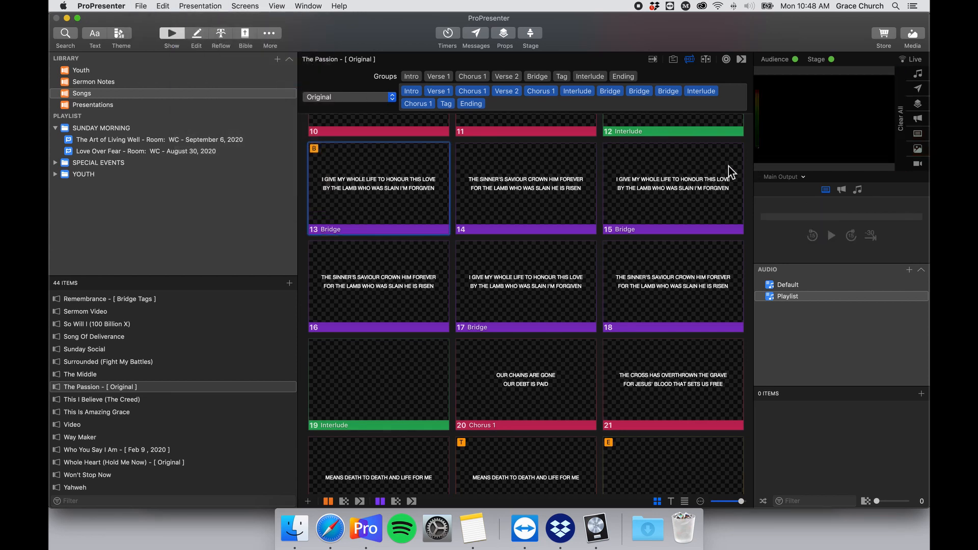
scroll(442, 356, up, 10)
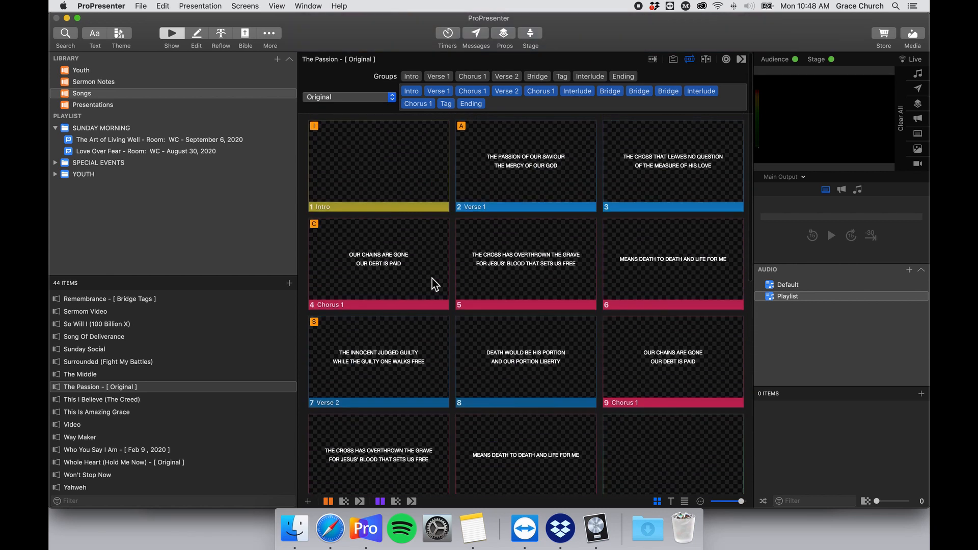
scroll(432, 279, down, 10)
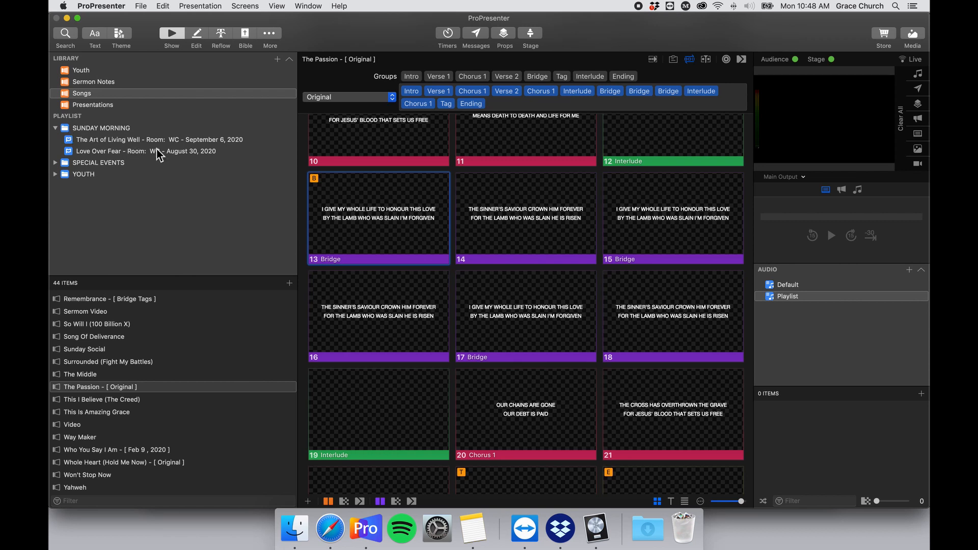
Select The Passion placeholder in the Love Over Fear Song Block and try a local library search.
click(199, 151)
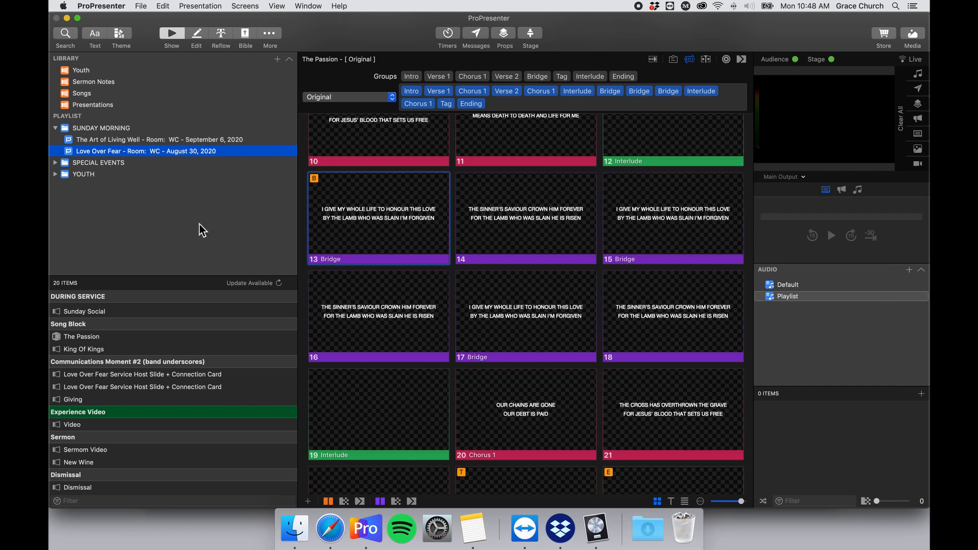
click(121, 374)
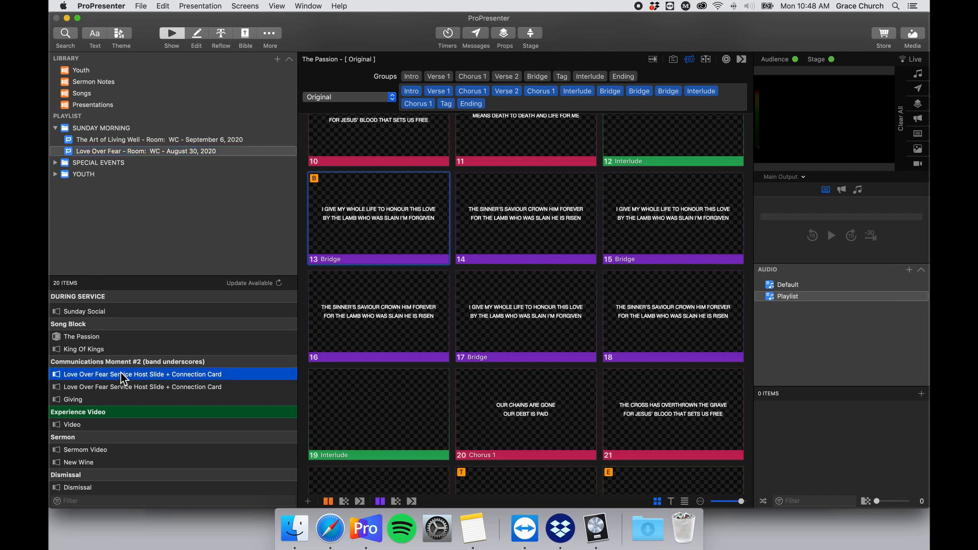
click(94, 338)
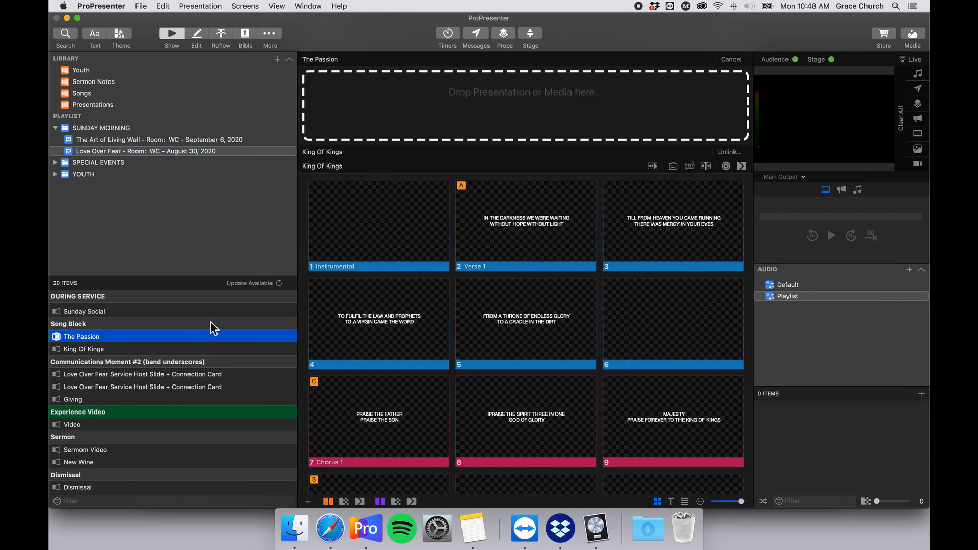
click(590, 143)
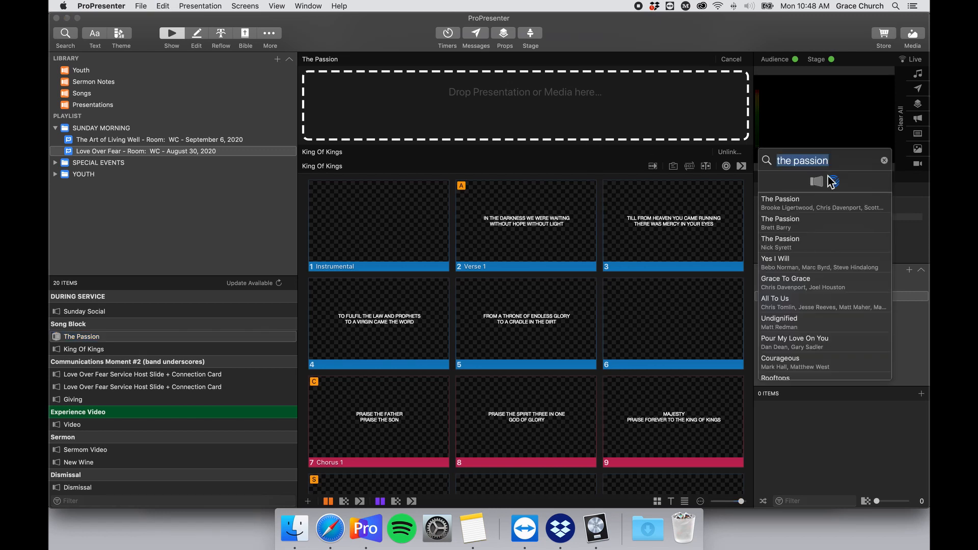
click(813, 184)
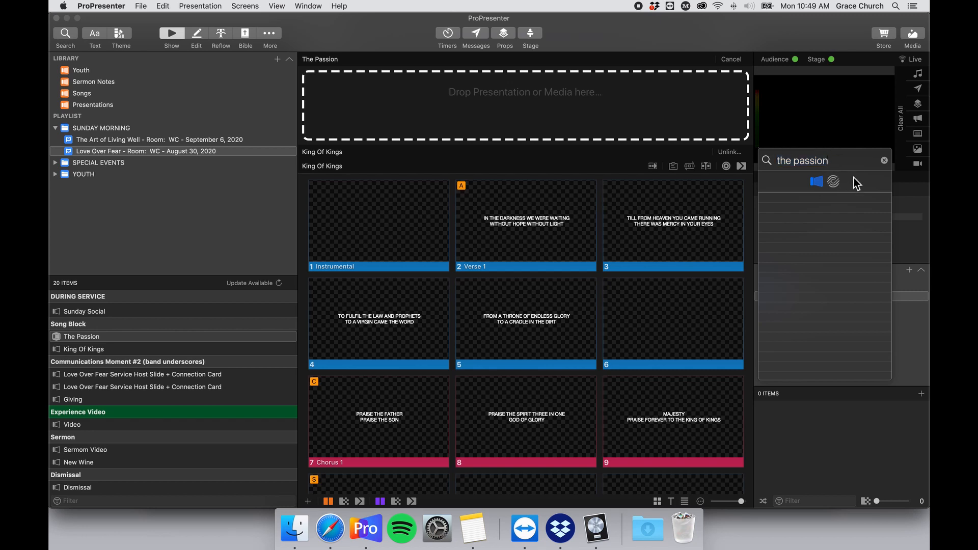
key(Escape)
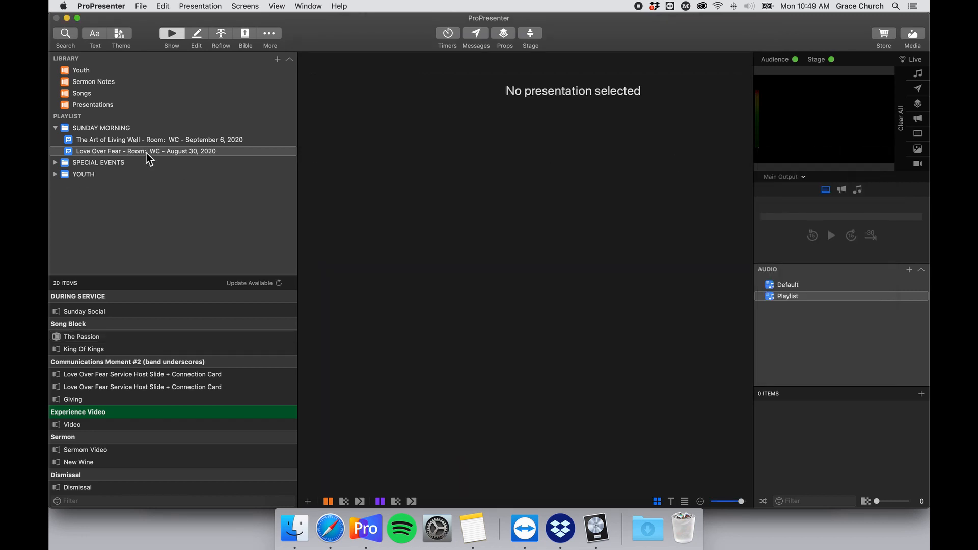
Search the library for 'The Pass' and link The Passion - [ Original ] into the Song Block.
click(126, 151)
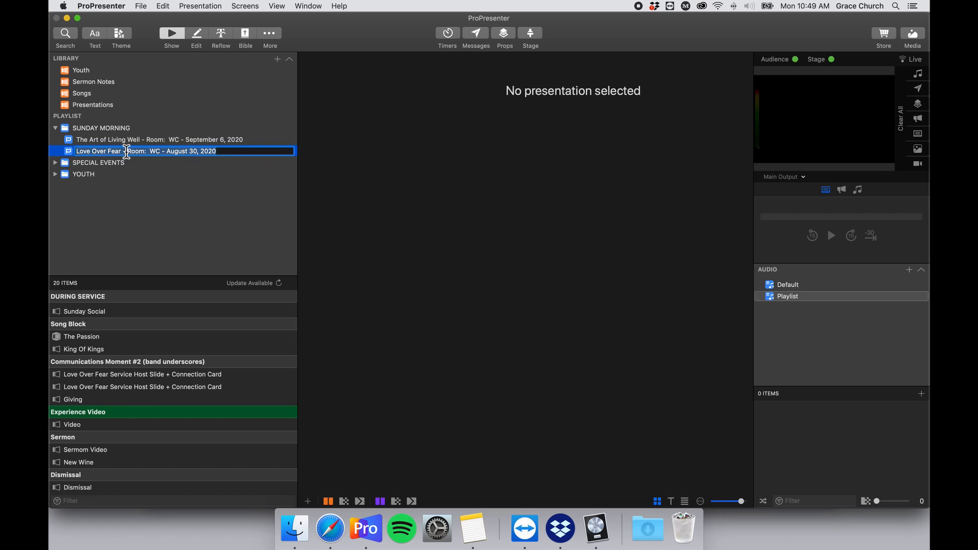
click(68, 155)
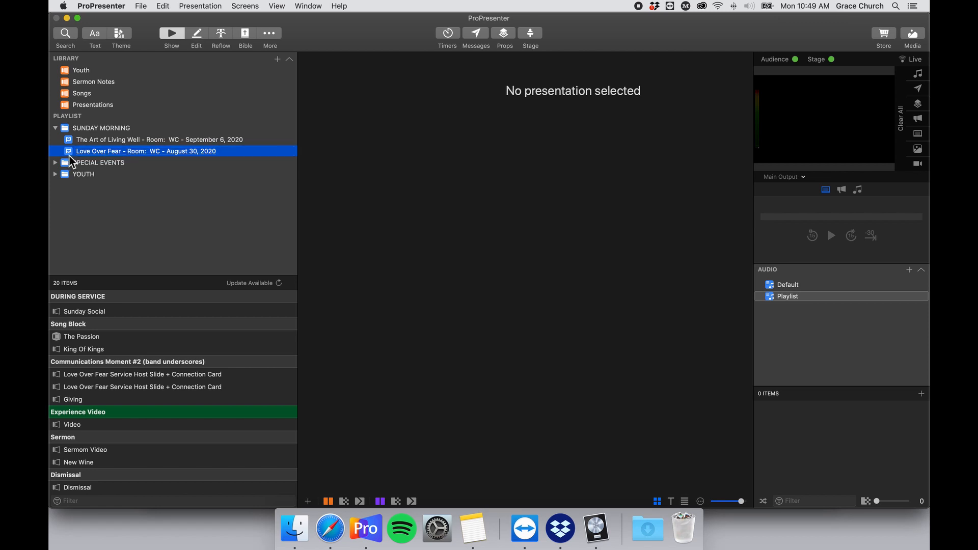
click(111, 338)
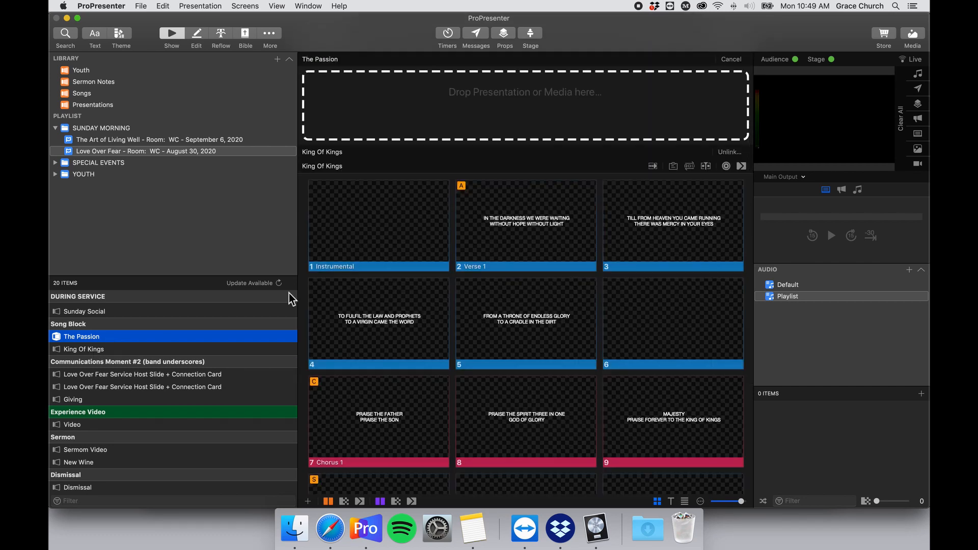
scroll(418, 181, up, 3)
key(super+f)
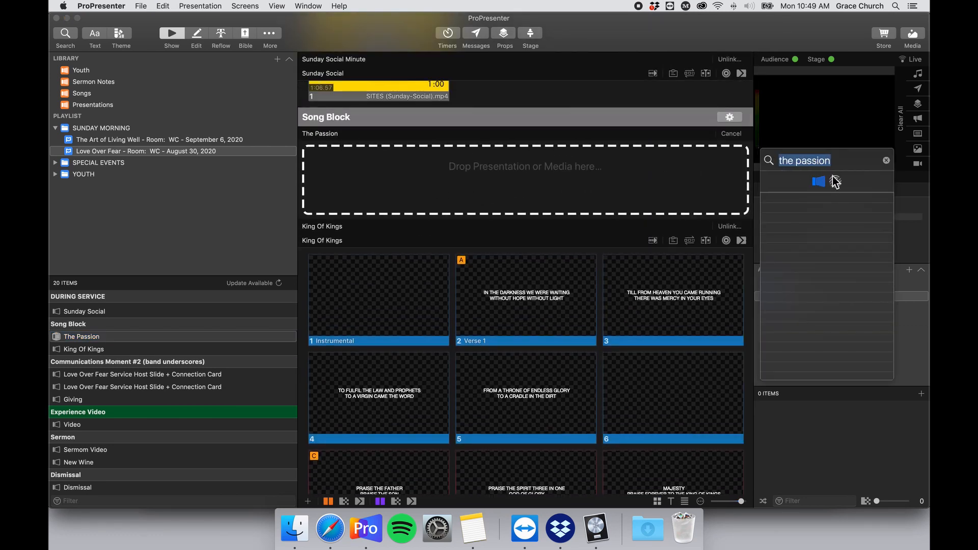
key(BackSpace)
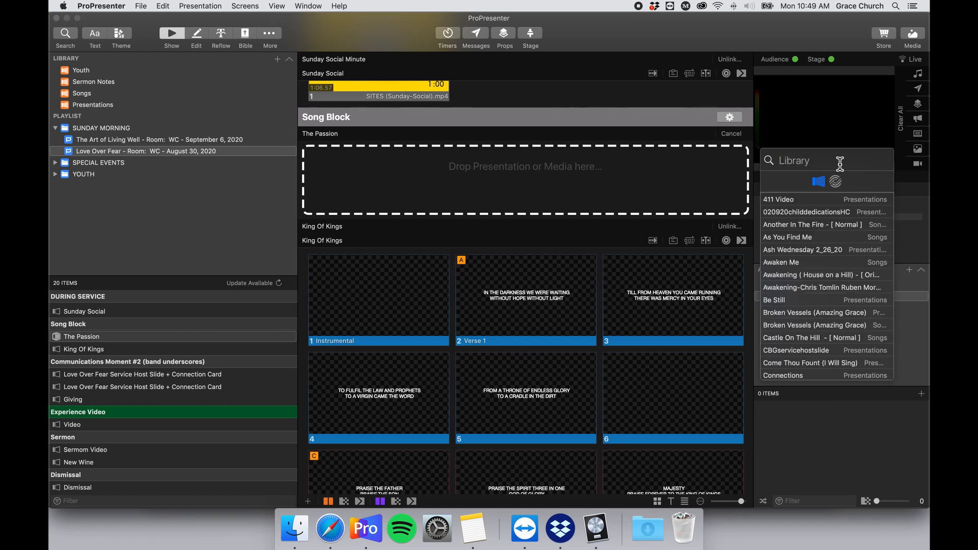
text(The)
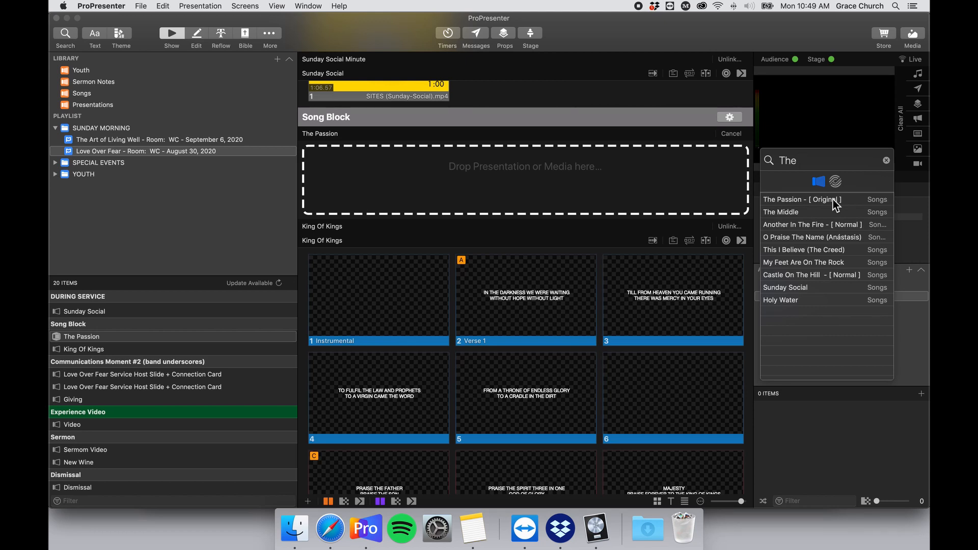
text(Pass)
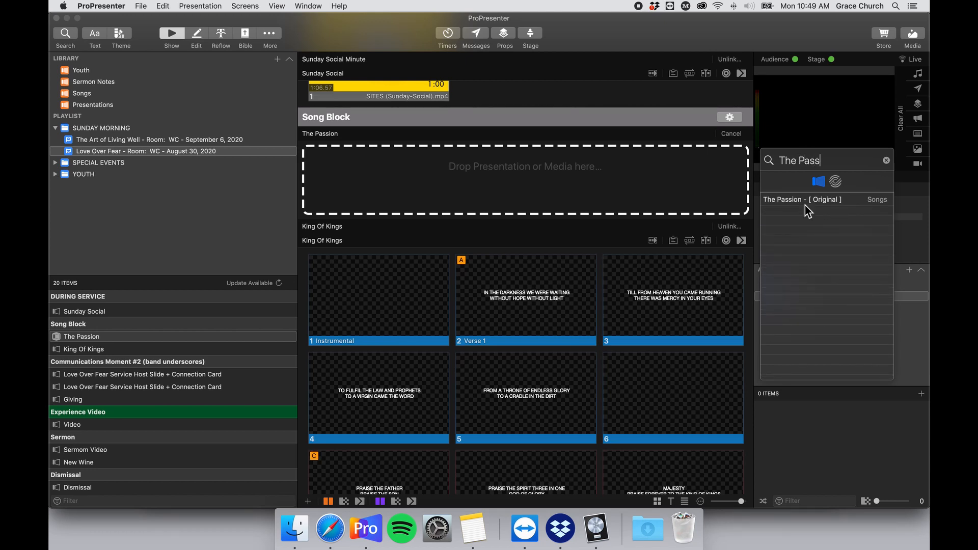
drag(797, 205, 630, 177)
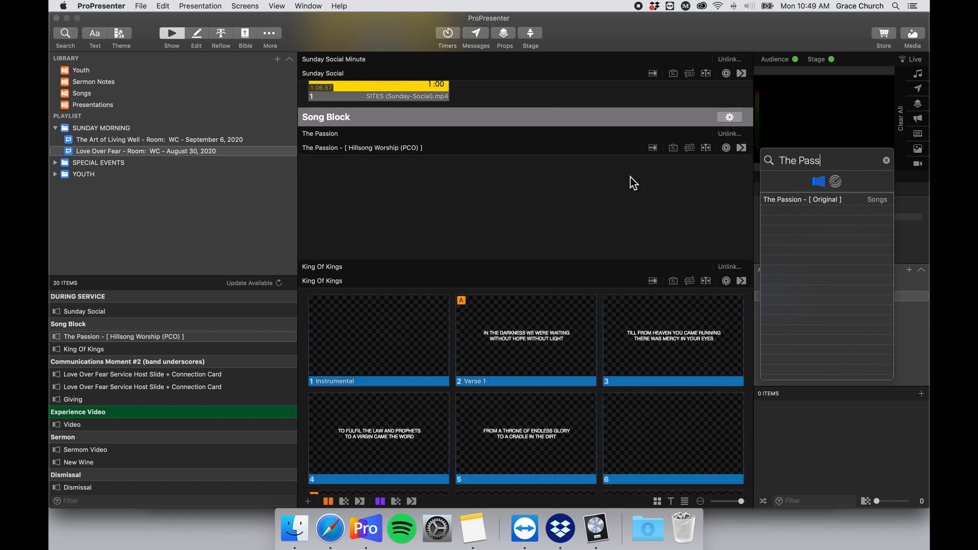
Clear and close the library search, then show The Passion's arrangement options.
click(886, 160)
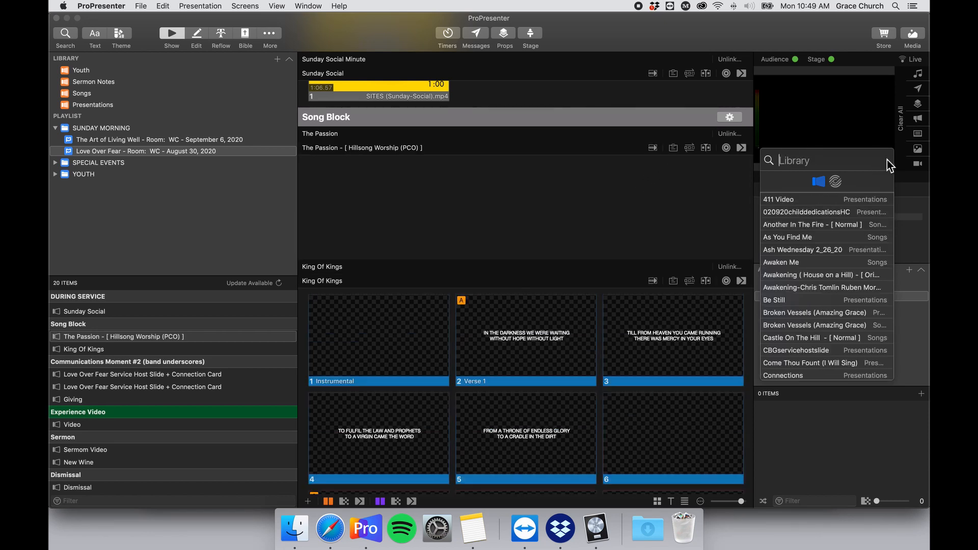
click(672, 188)
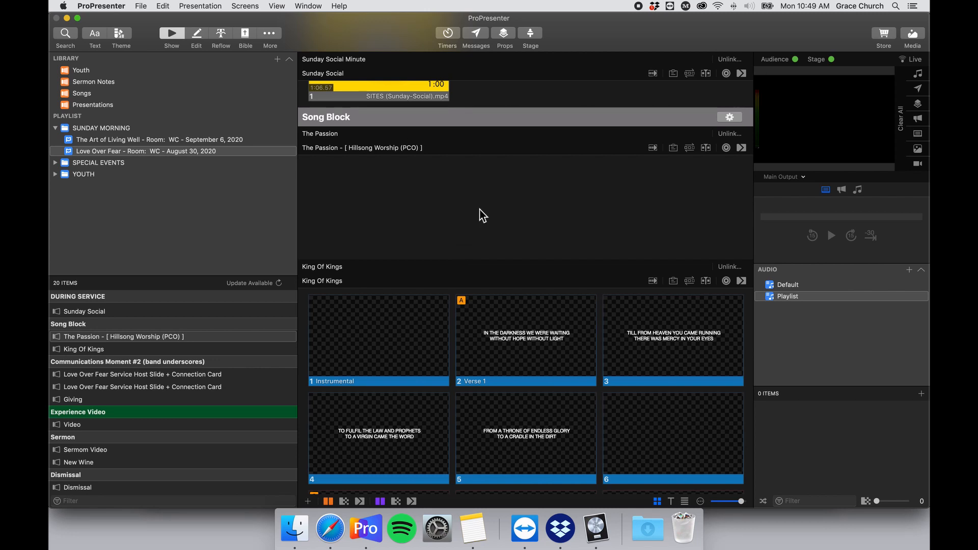
scroll(476, 234, down, 1)
scroll(478, 230, up, 3)
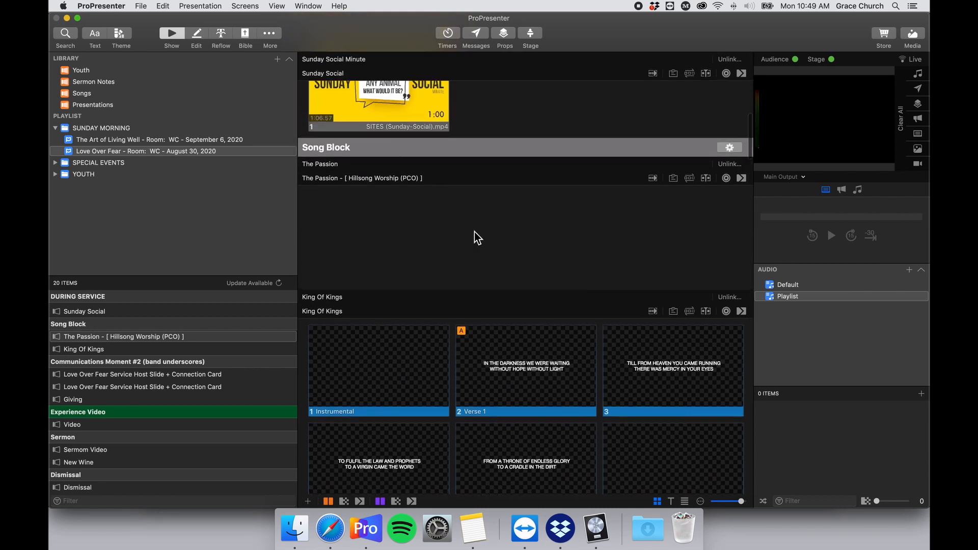
click(693, 178)
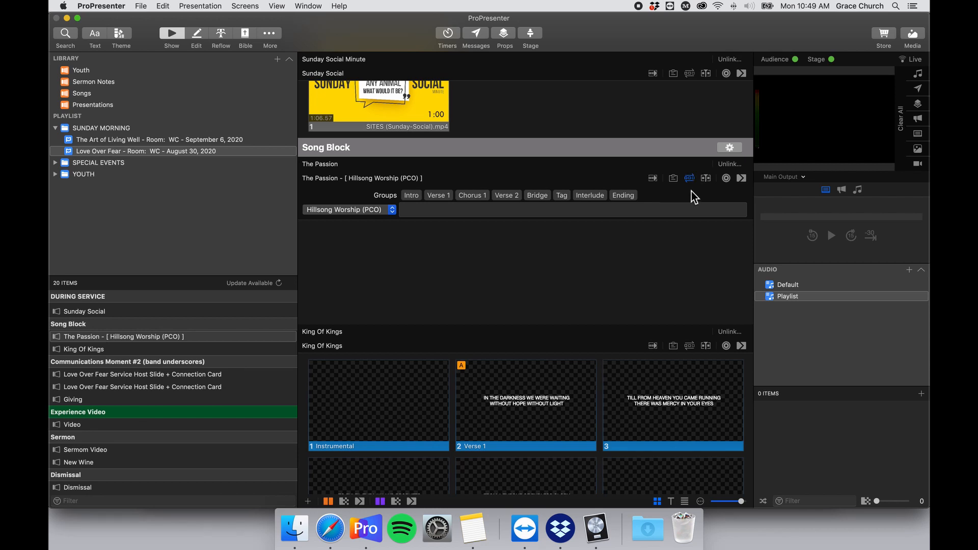
Switch The Passion to its Original arrangement.
click(380, 209)
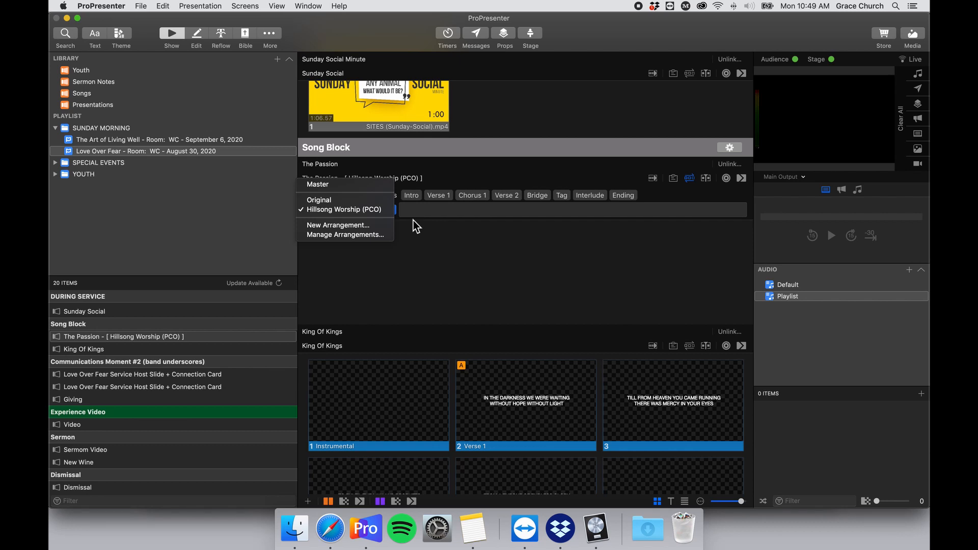
click(365, 201)
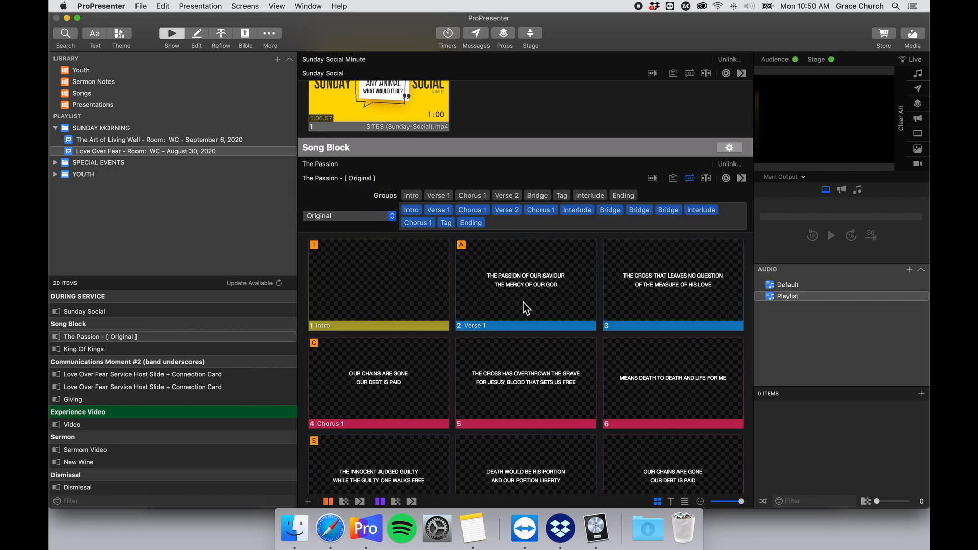
scroll(524, 302, down, 3)
scroll(441, 222, down, 8)
scroll(449, 290, up, 15)
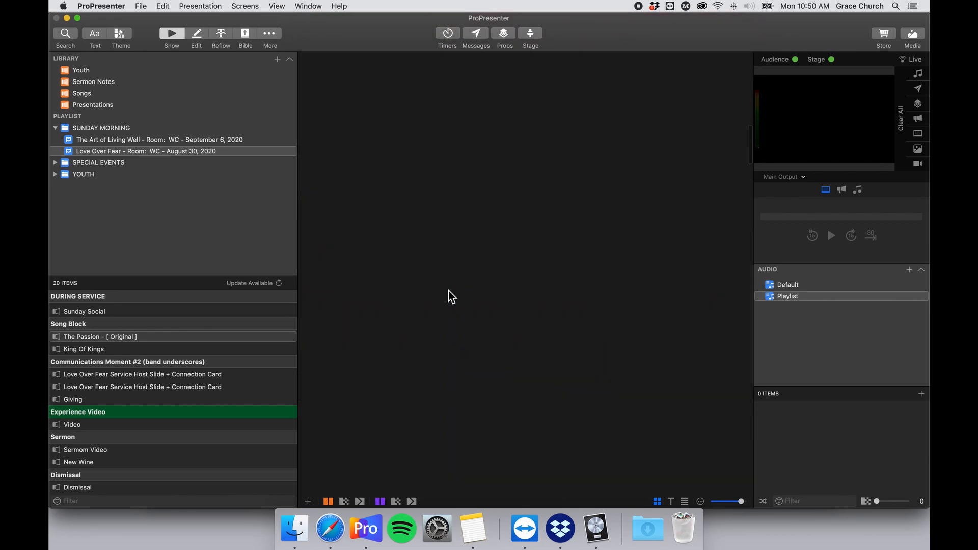
scroll(448, 290, down, 10)
scroll(448, 291, up, 5)
scroll(495, 243, down, 1)
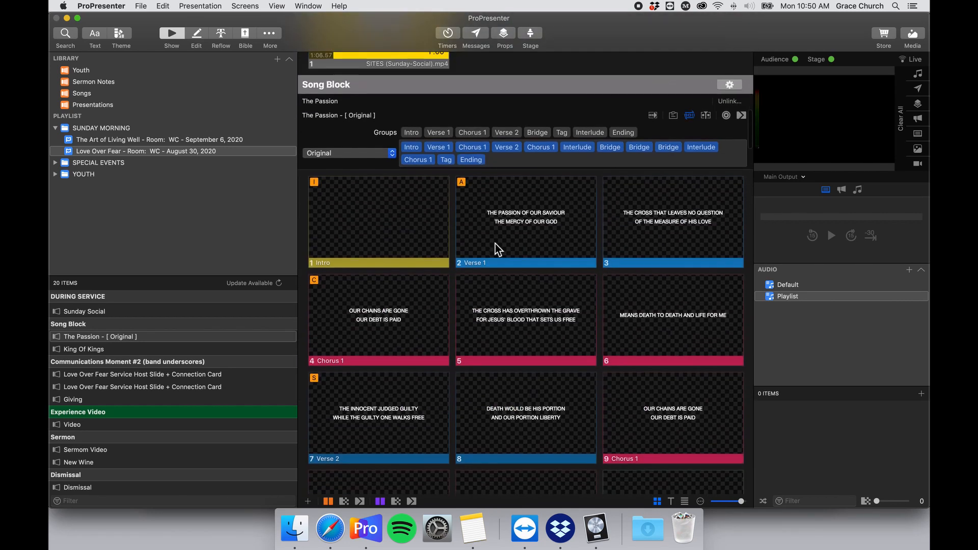
Hide the arrangement options, send the Intro slide live and open the Media library.
click(690, 112)
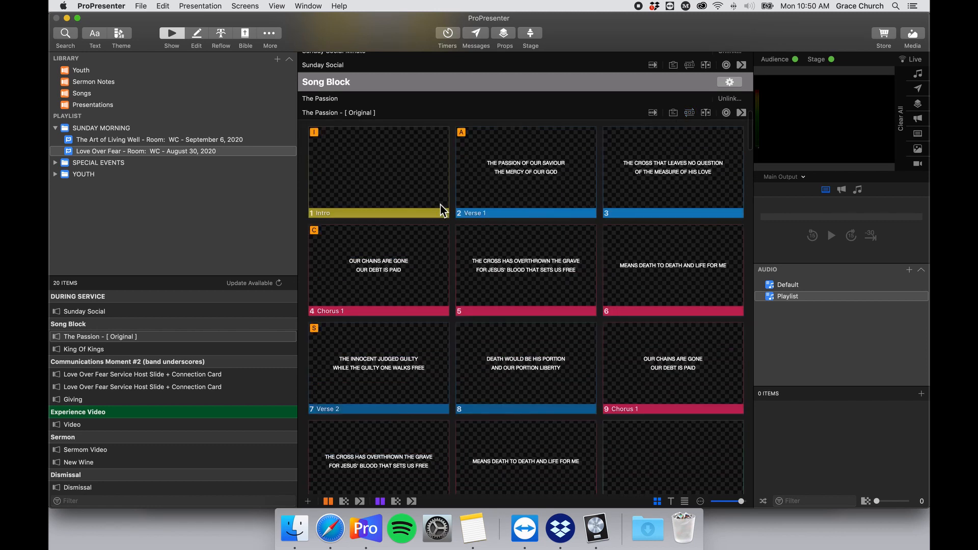
click(372, 170)
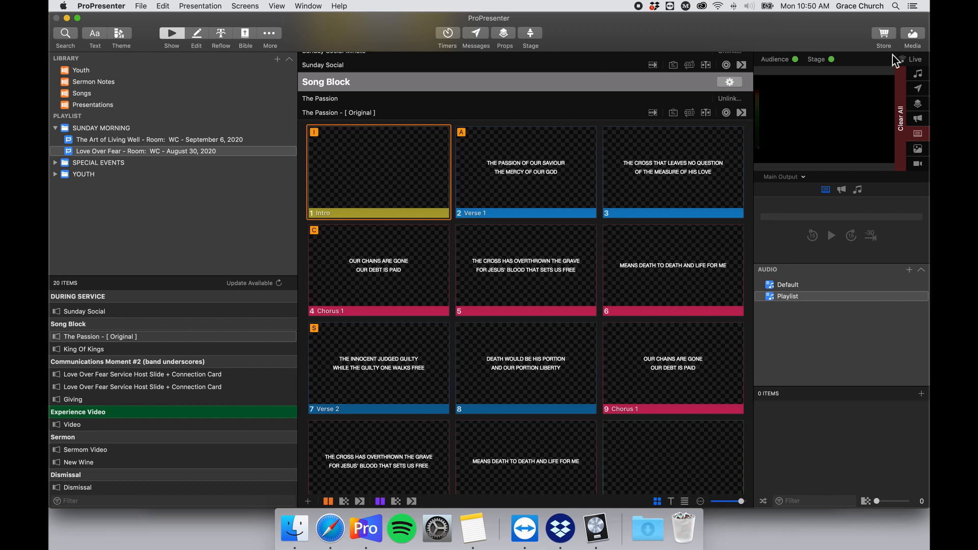
click(912, 34)
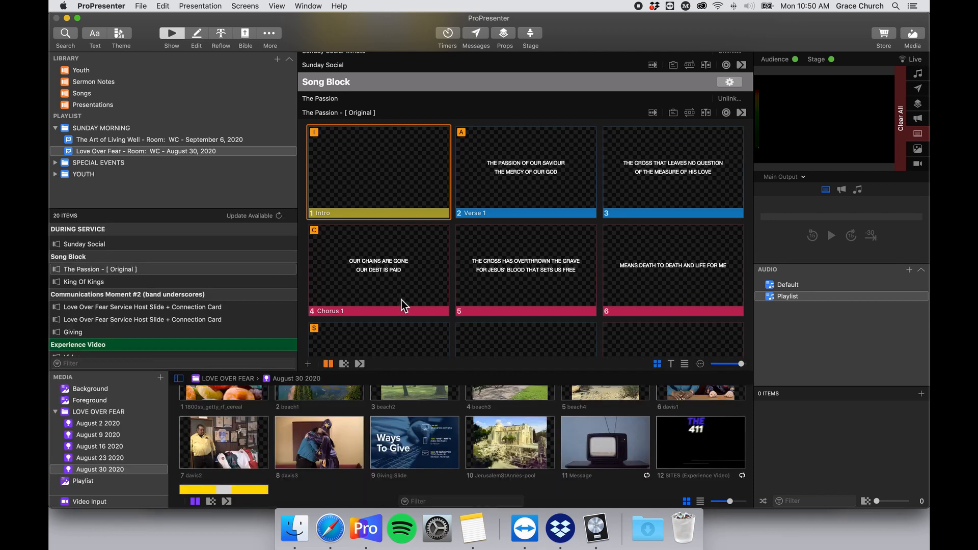
Create a smart playlist in LOVE OVER FEAR linked to the ProPresenter Backgrounds folder.
scroll(402, 301, down, 2)
scroll(401, 300, up, 3)
click(120, 411)
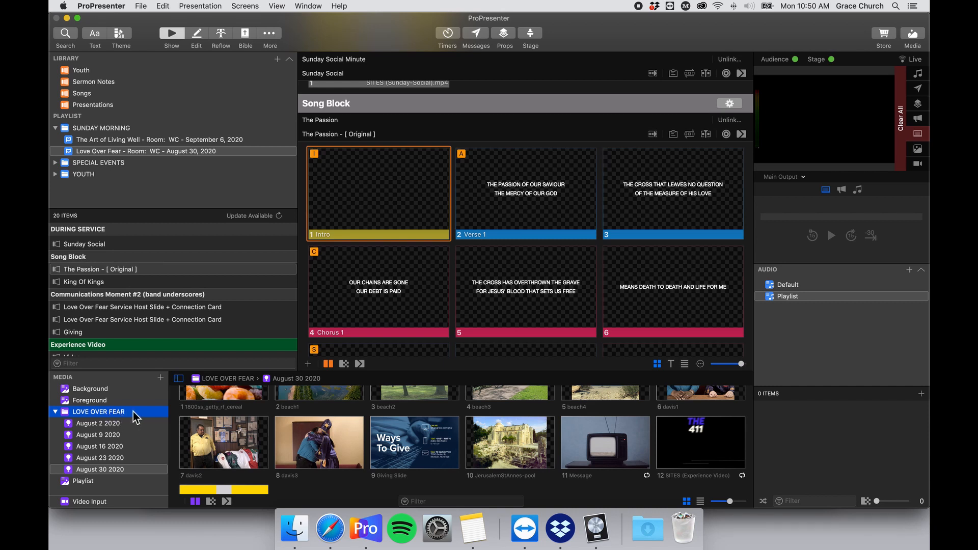
click(160, 377)
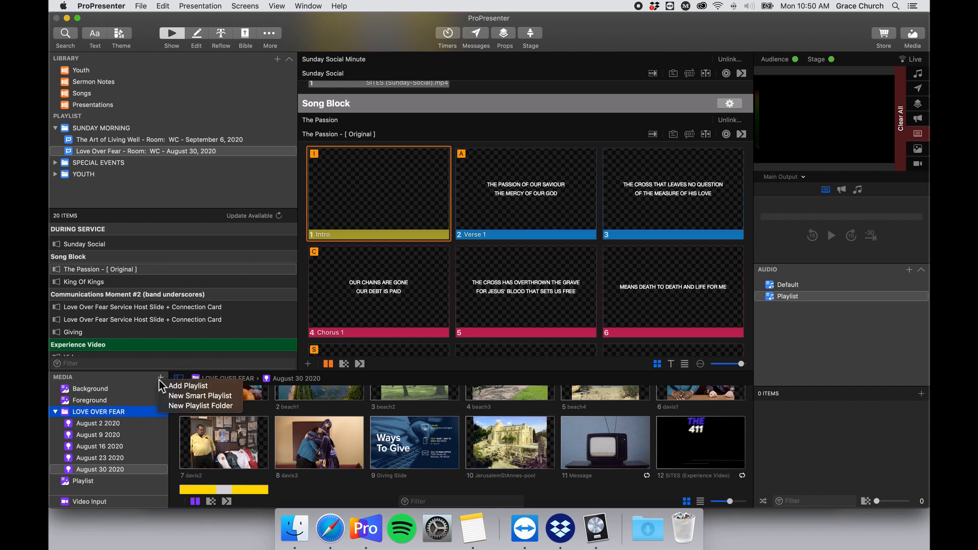
click(229, 396)
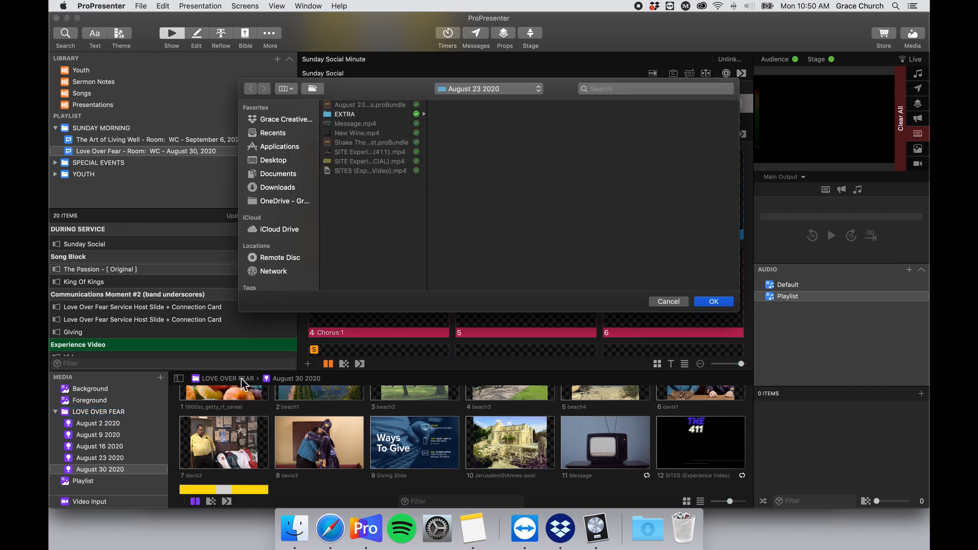
click(473, 92)
click(494, 98)
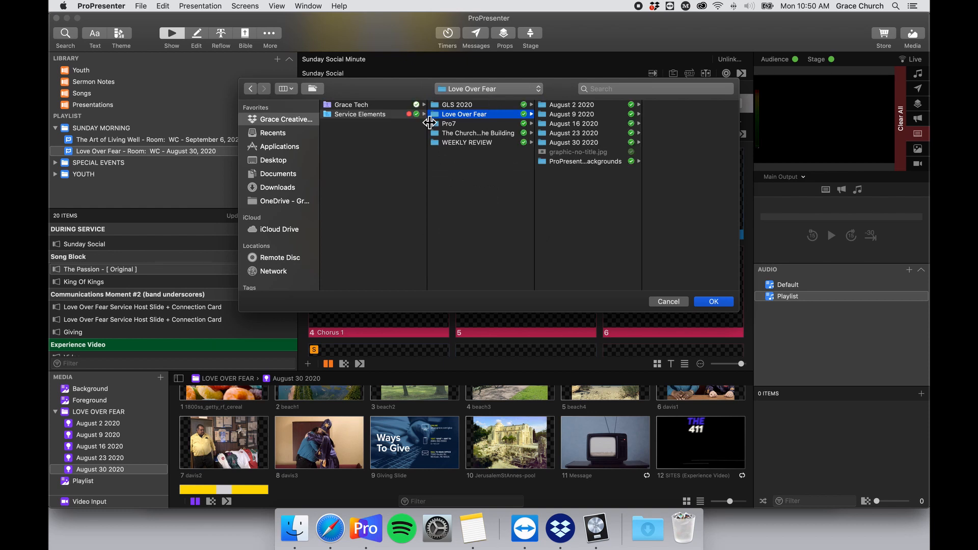
click(607, 159)
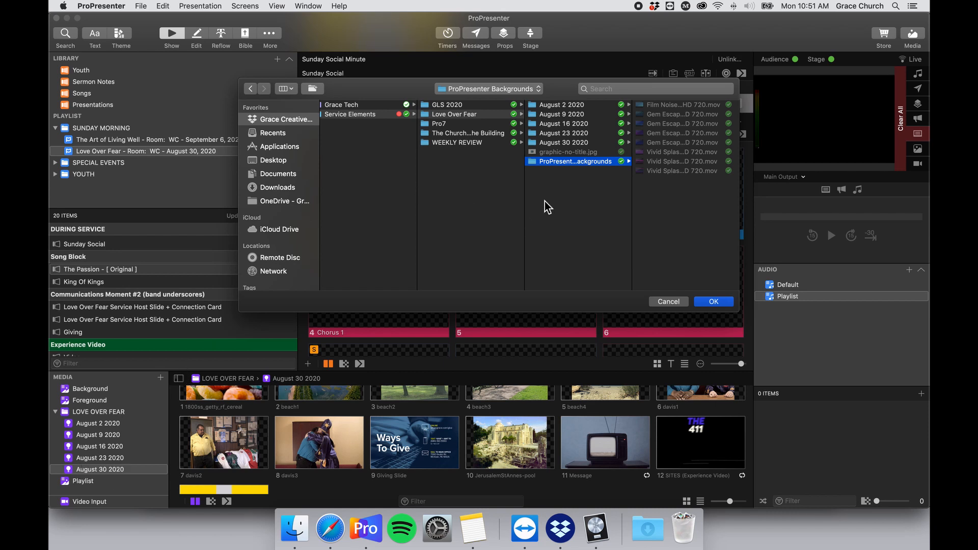
click(714, 301)
scroll(153, 435, down, 2)
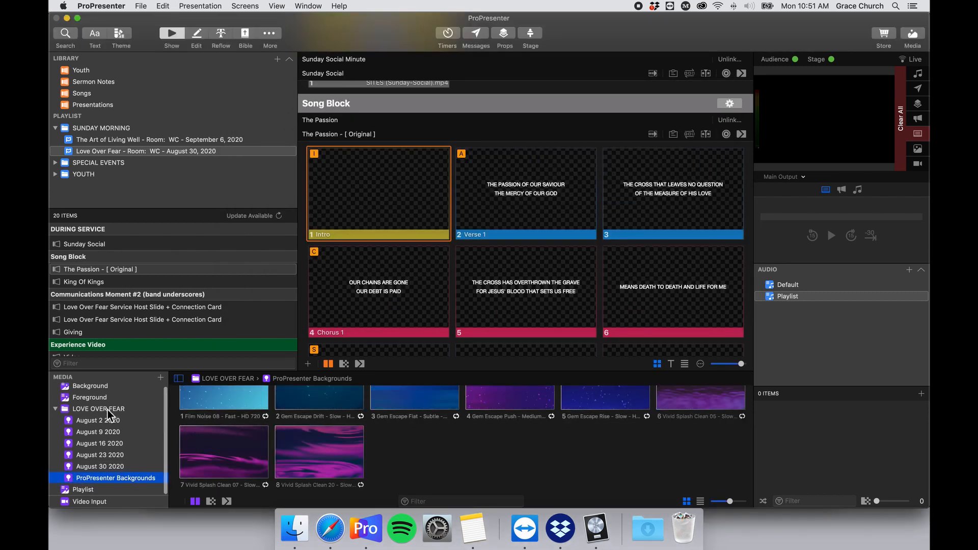
Drop Film Noise 08 - Fast - HD 720 onto The Passion's Intro slide and trigger it live.
click(55, 409)
click(55, 412)
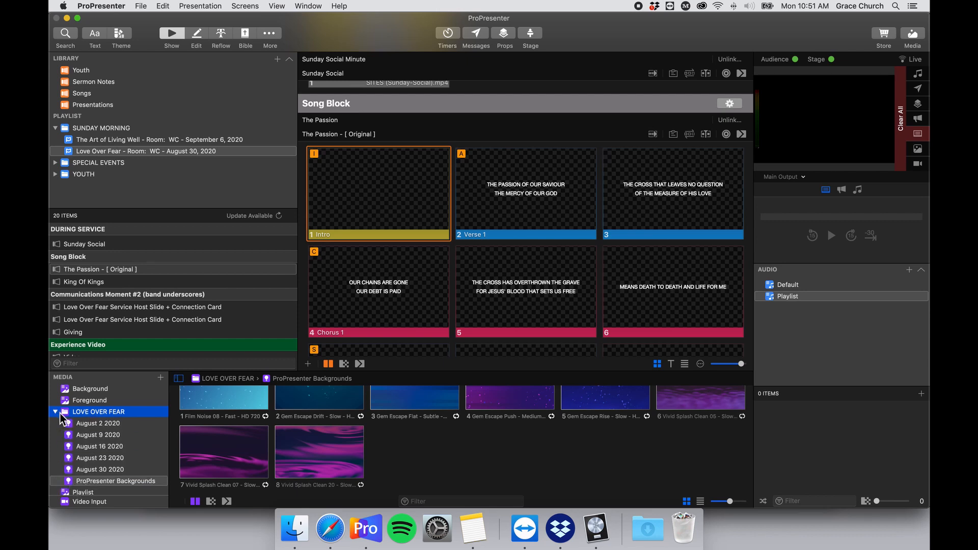
scroll(181, 467, up, 2)
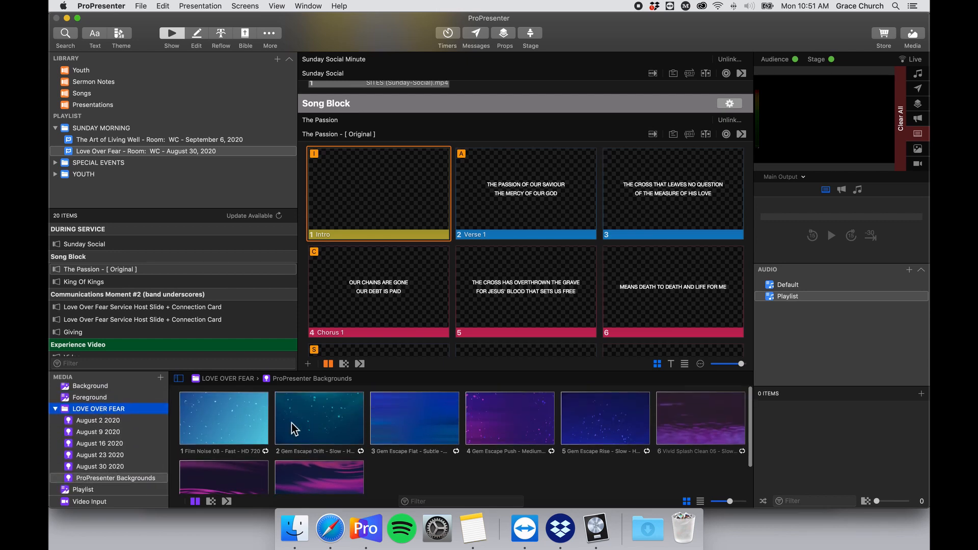
drag(232, 417, 371, 203)
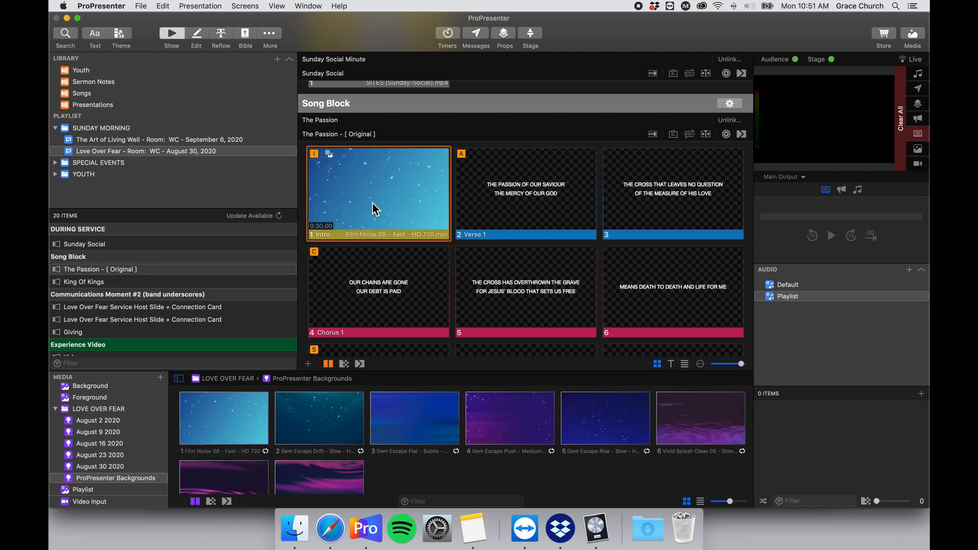
click(372, 203)
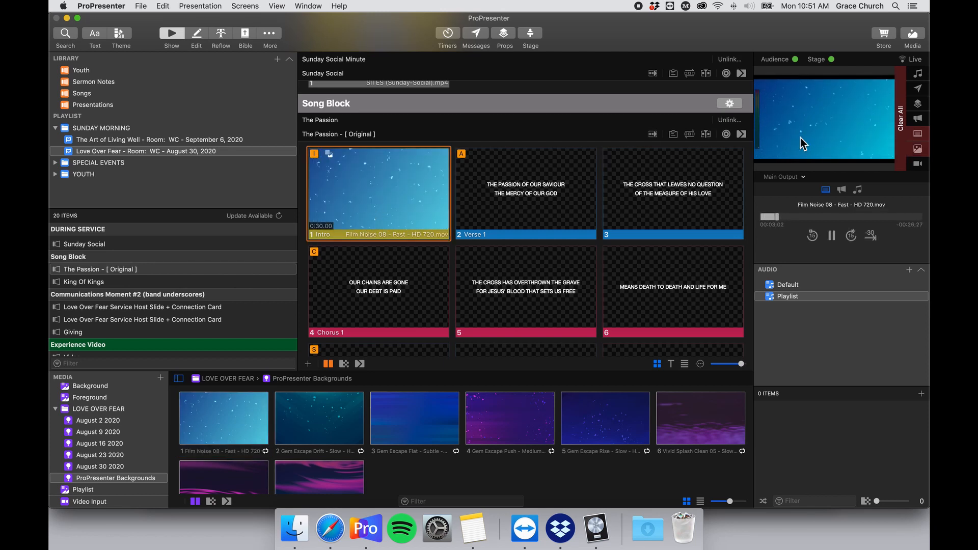
Add a Stage action to the Intro slide, with the Current/Next Stacked - Music layout offered.
right_click(405, 184)
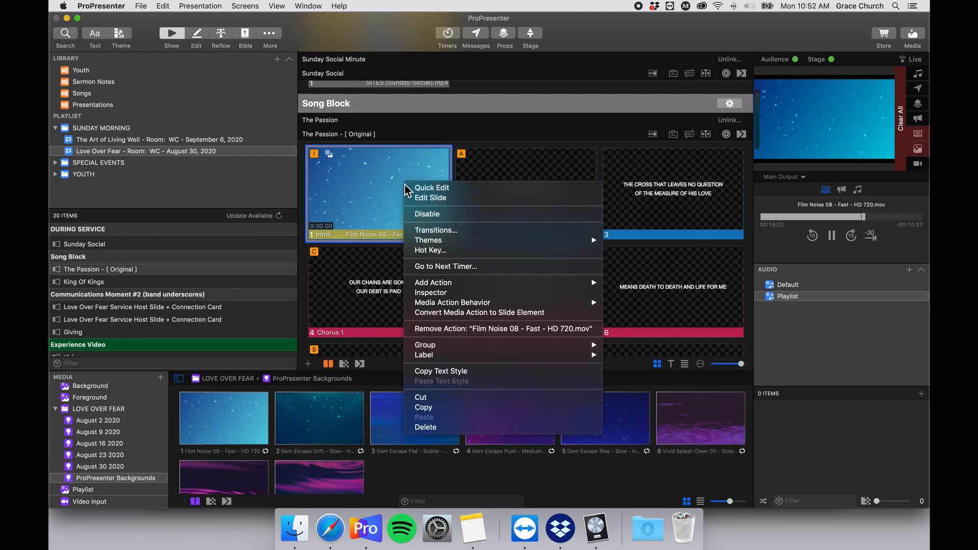
mouse_move(524, 283)
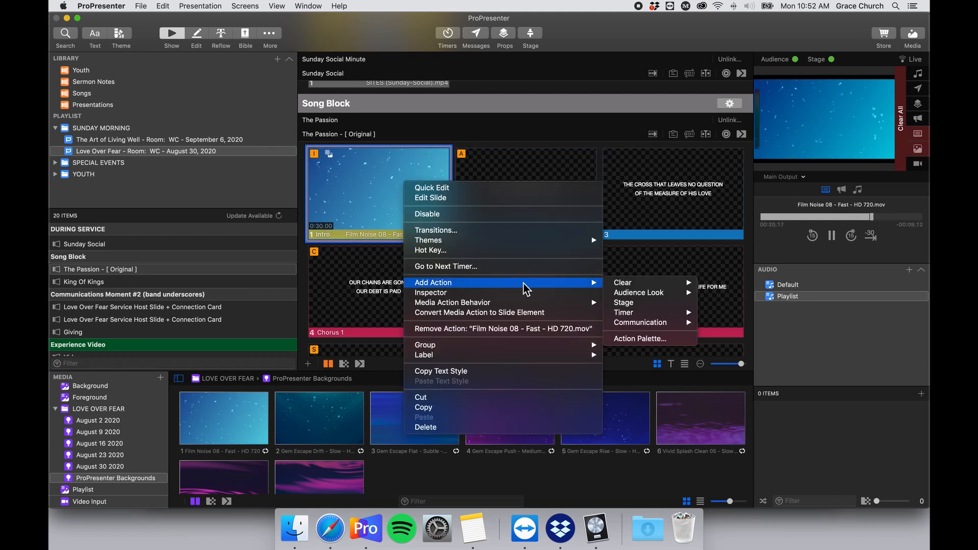
click(665, 306)
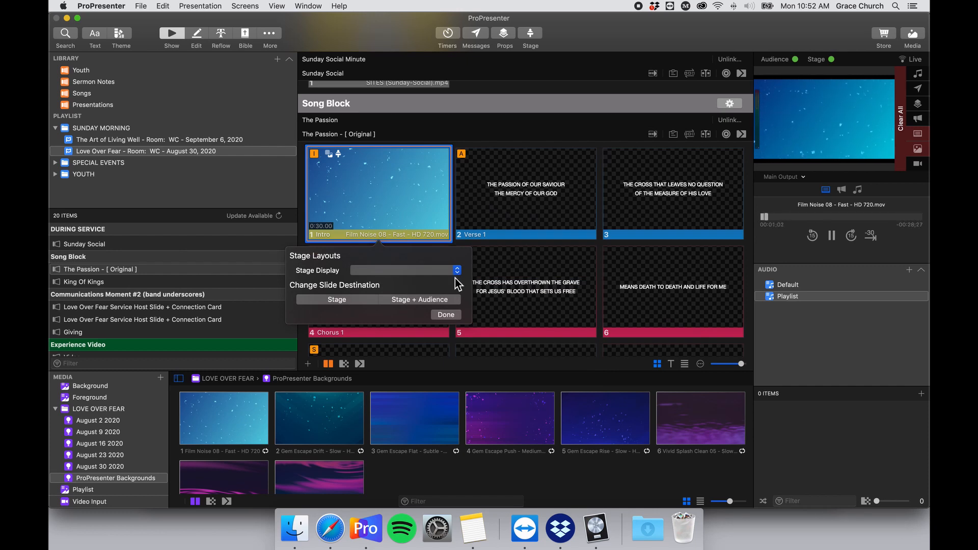
click(454, 273)
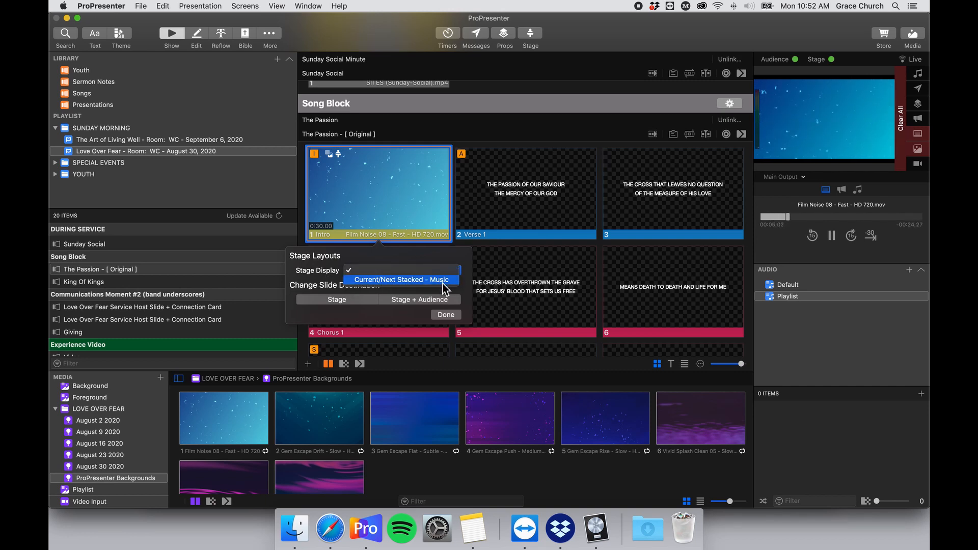
click(315, 267)
Finish the stage action and open the Stage Editor.
click(444, 315)
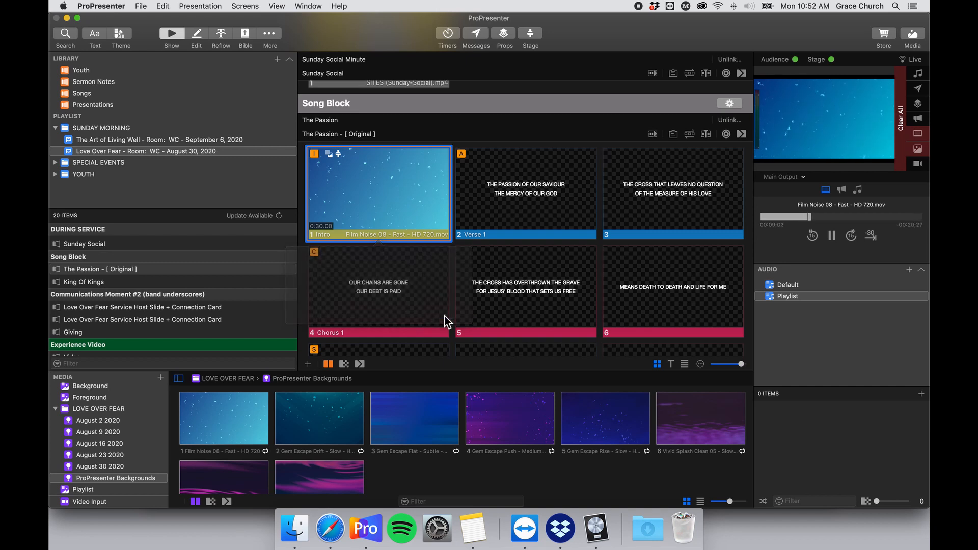
click(271, 33)
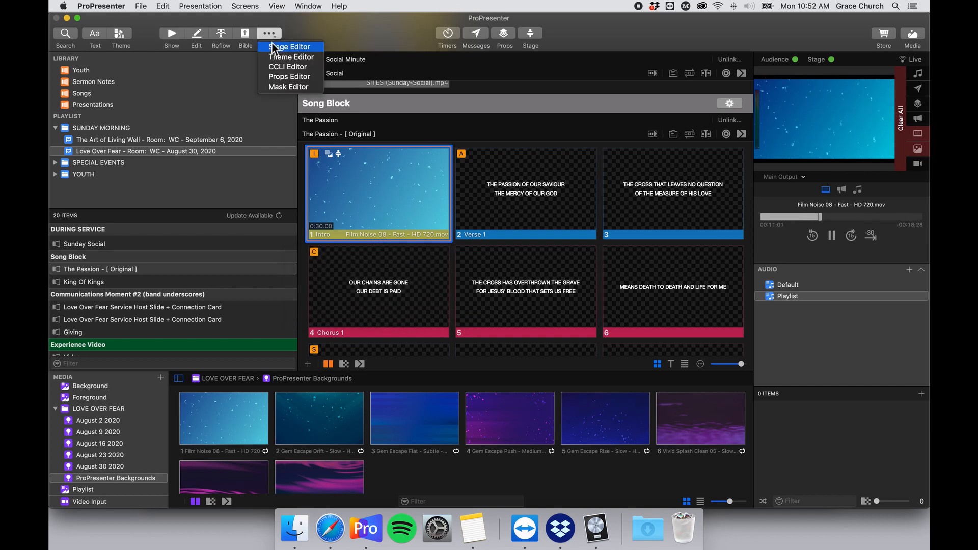
click(274, 36)
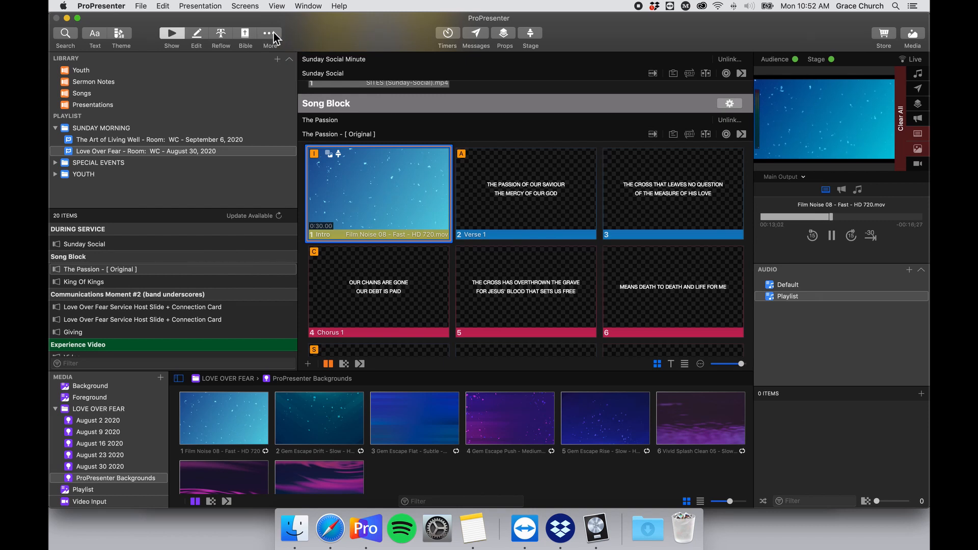
click(274, 37)
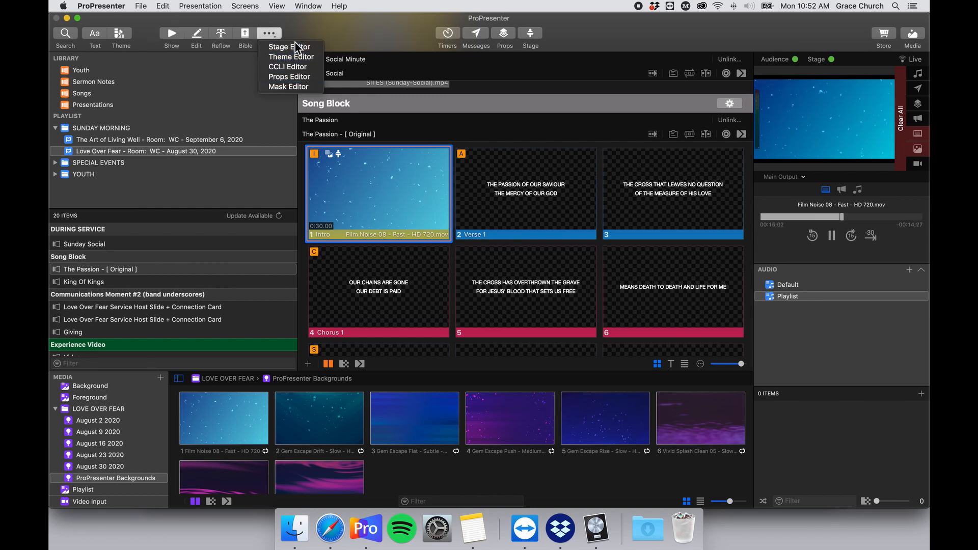
click(295, 47)
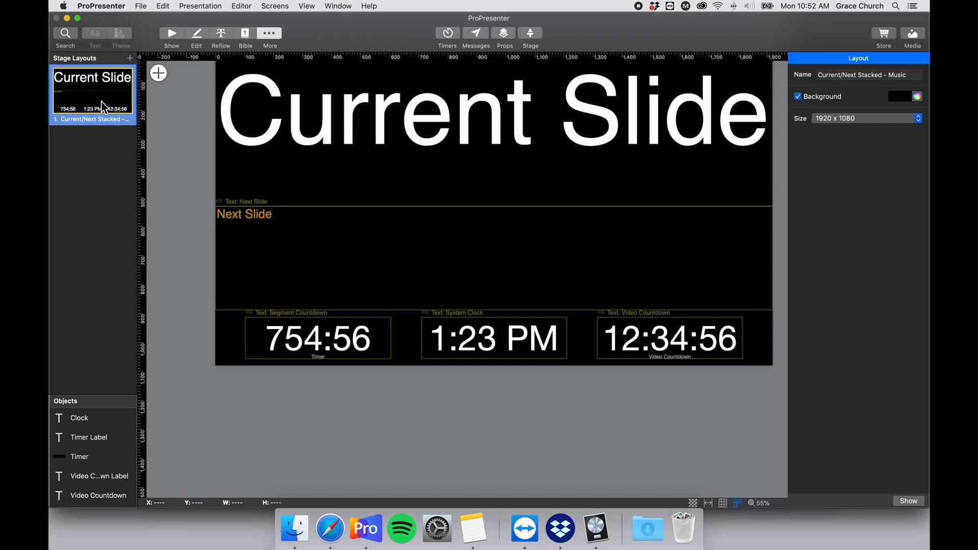
Rename the Current/Next Stacked - Music stage layout to 'Worship'.
right_click(79, 122)
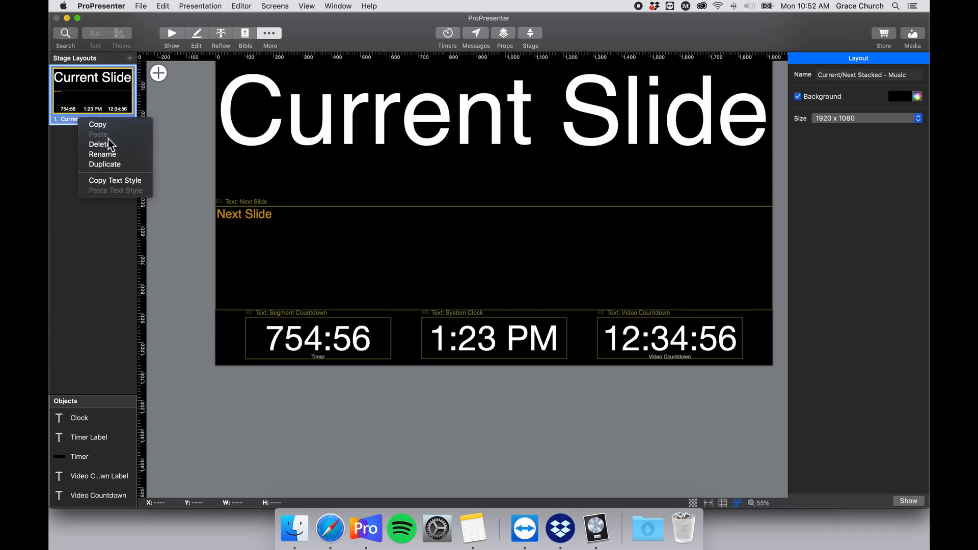
click(104, 154)
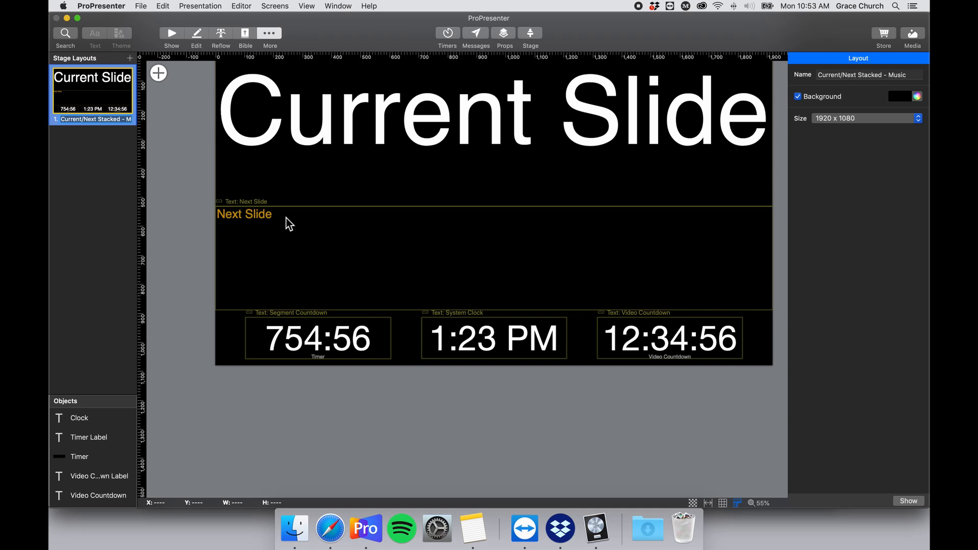
text(Worship)
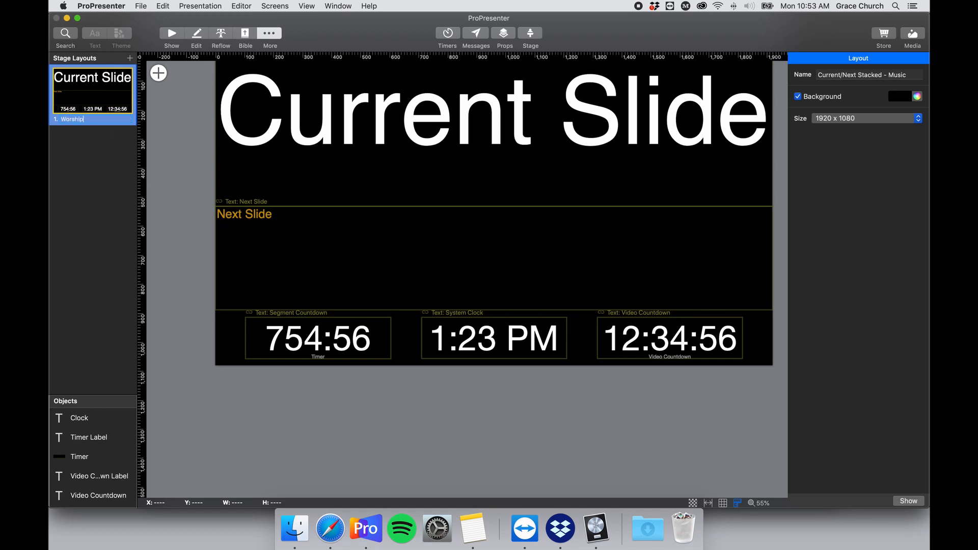
key(Return)
Add a TOD Clock stage layout from the templates, then reselect Worship.
click(129, 59)
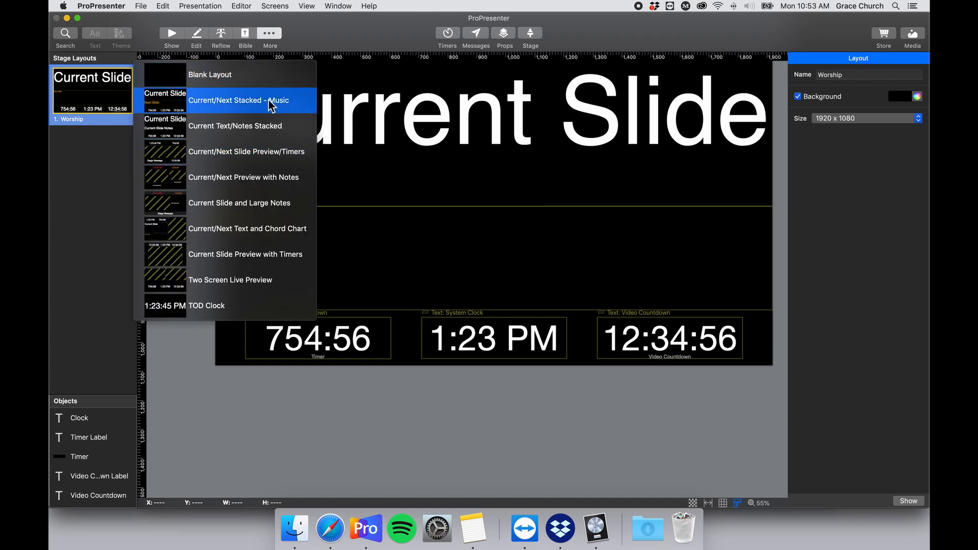
click(240, 307)
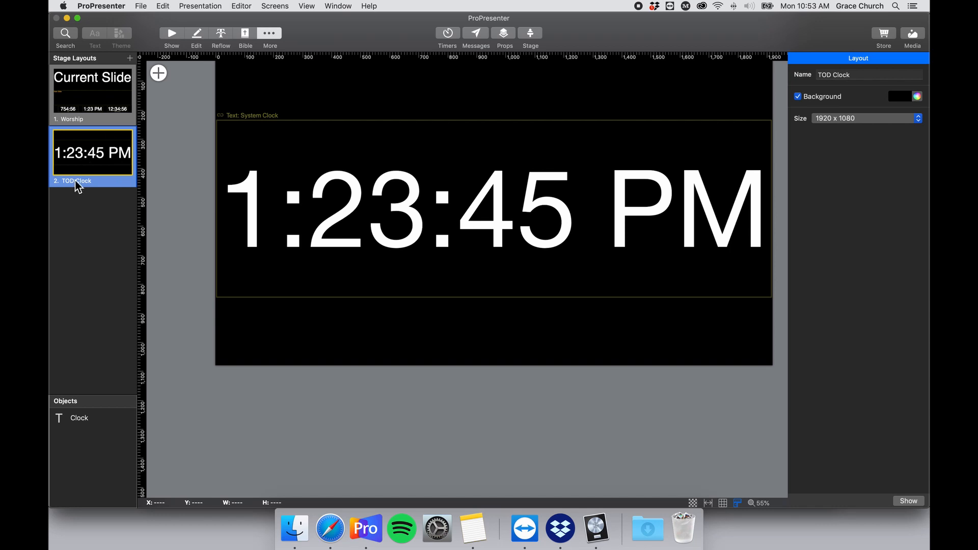
click(104, 84)
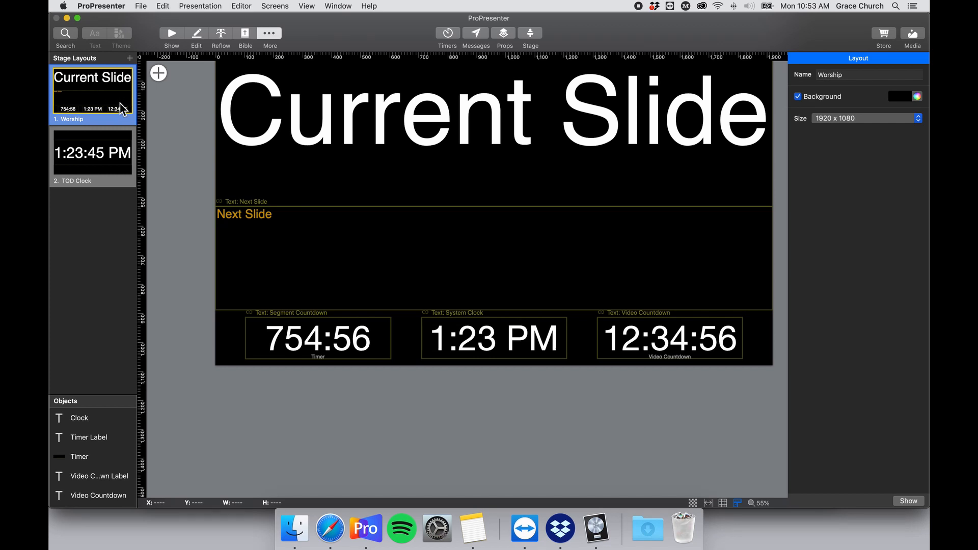
click(130, 59)
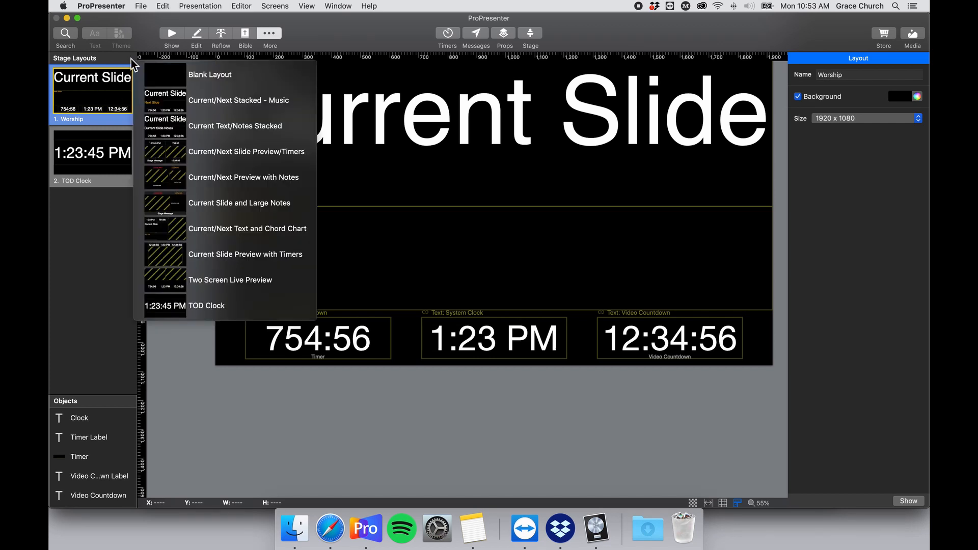
Add a blank stage layout named 'Video Countdown' and show its Timers object list.
click(176, 71)
click(74, 183)
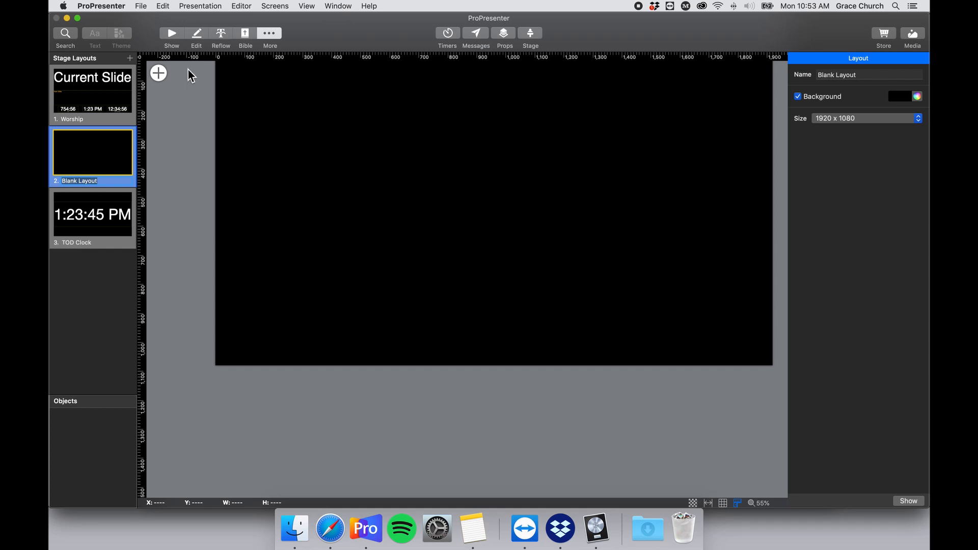
scroll(354, 192, up, 3)
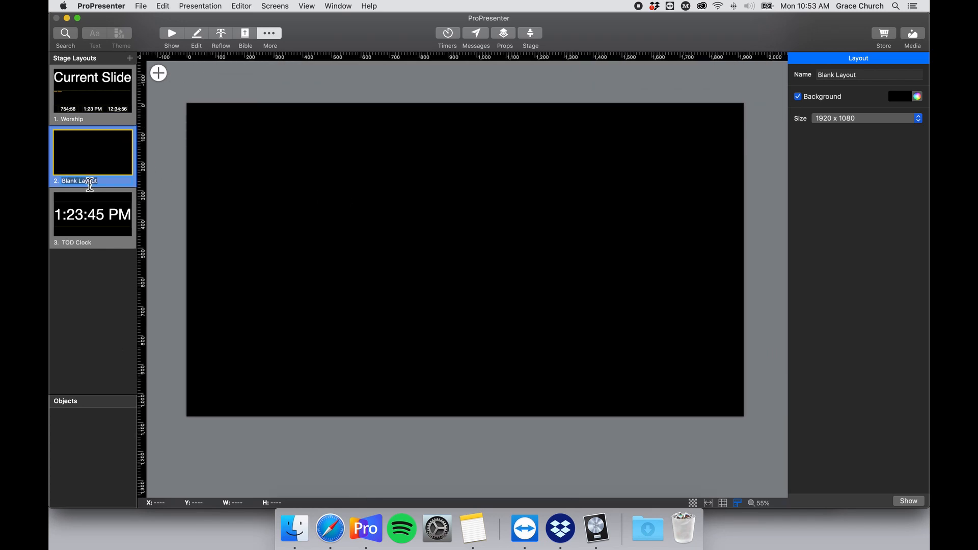
text(B)
text(ideo Countown)
key(Return)
click(161, 75)
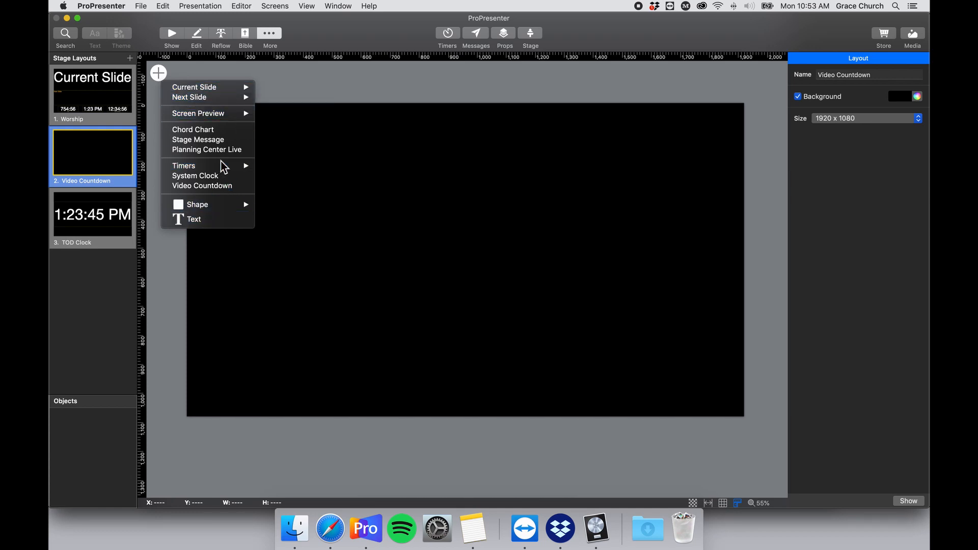
mouse_move(221, 168)
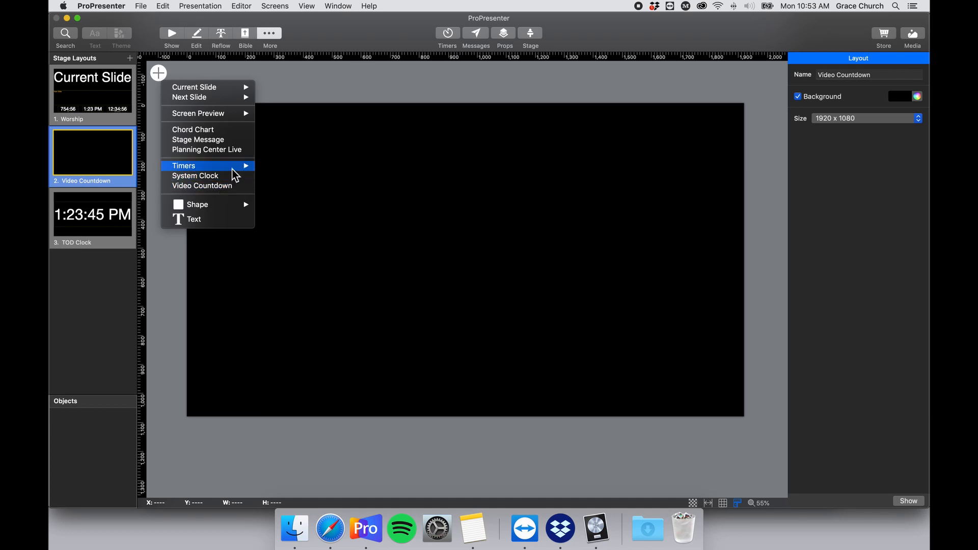
Add a Preshow Countdown timer and raise its font size to 150.
click(310, 172)
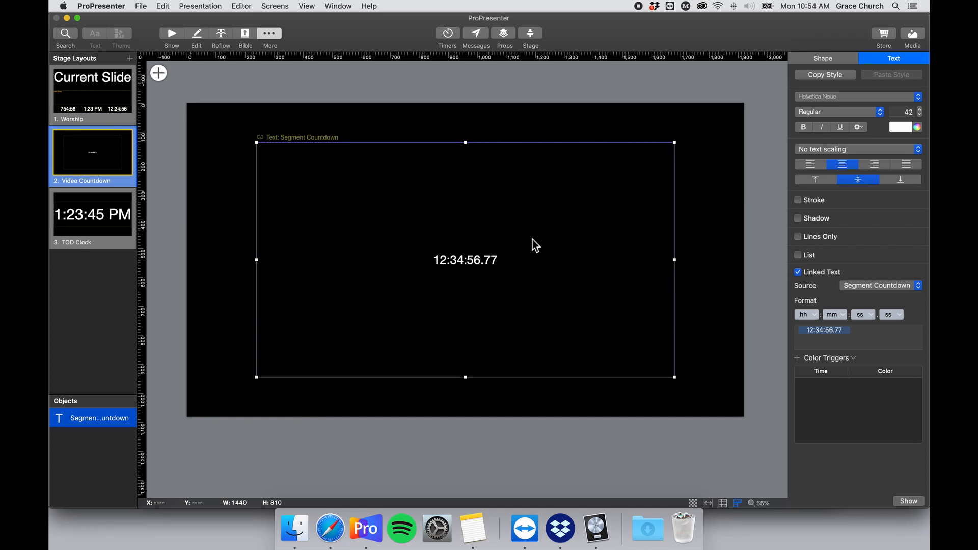
click(920, 110)
click(920, 109)
click(920, 110)
click(920, 109)
click(920, 110)
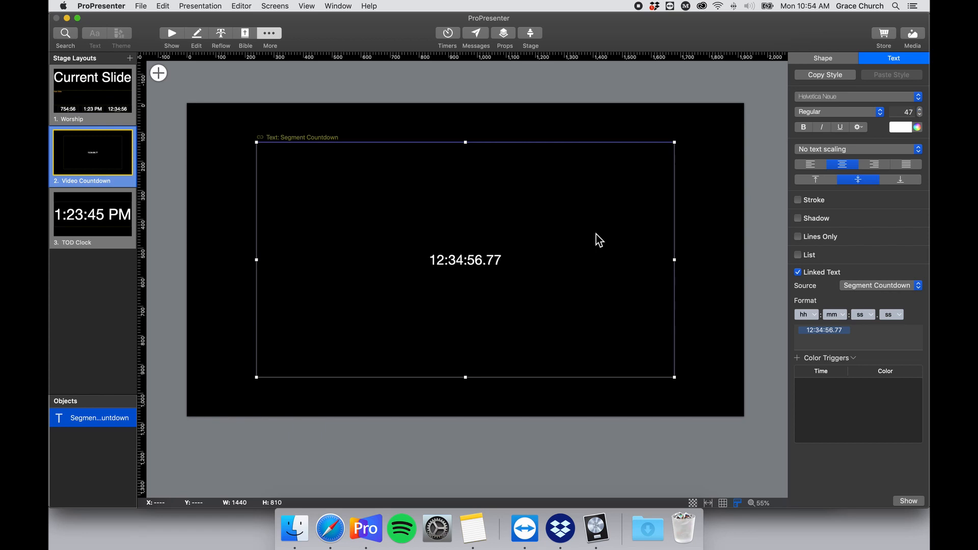
click(920, 110)
click(906, 113)
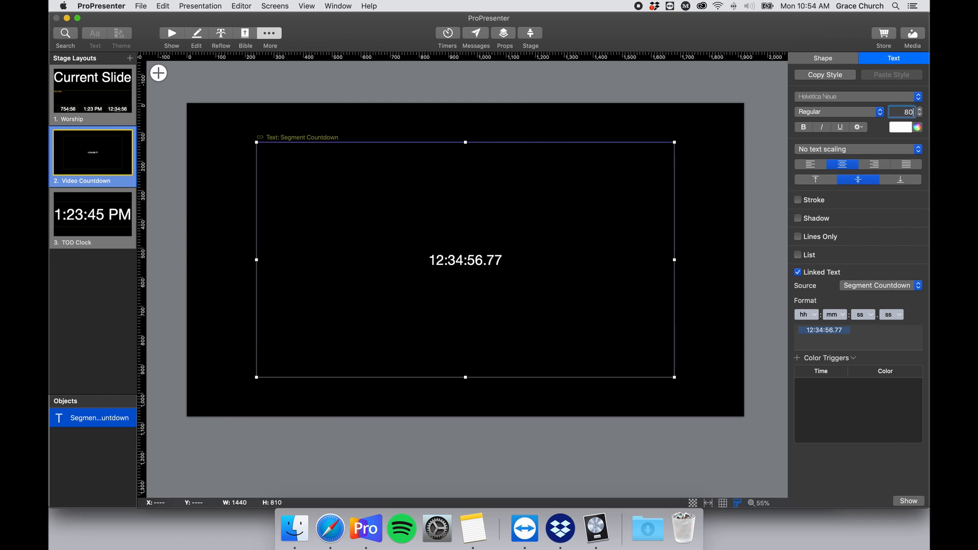
key(Return)
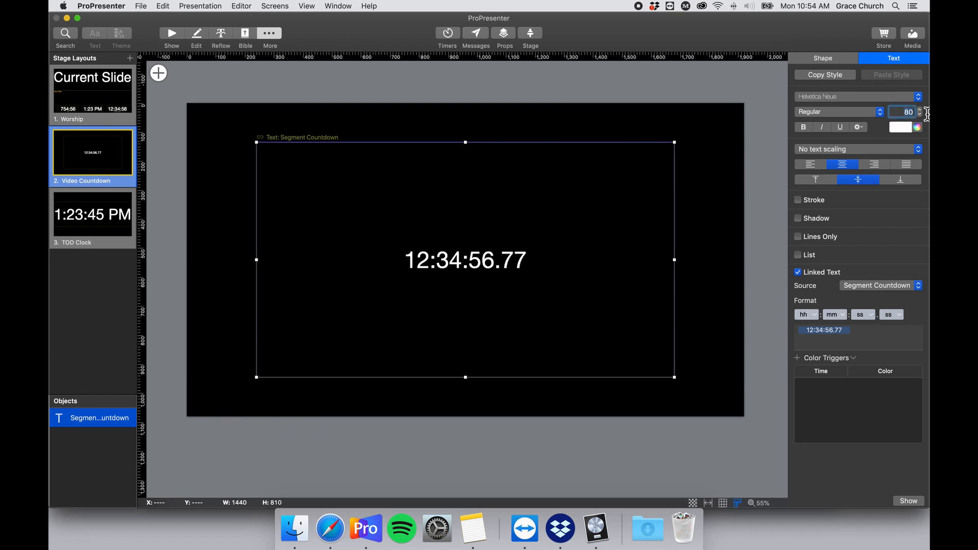
text(100)
key(Return)
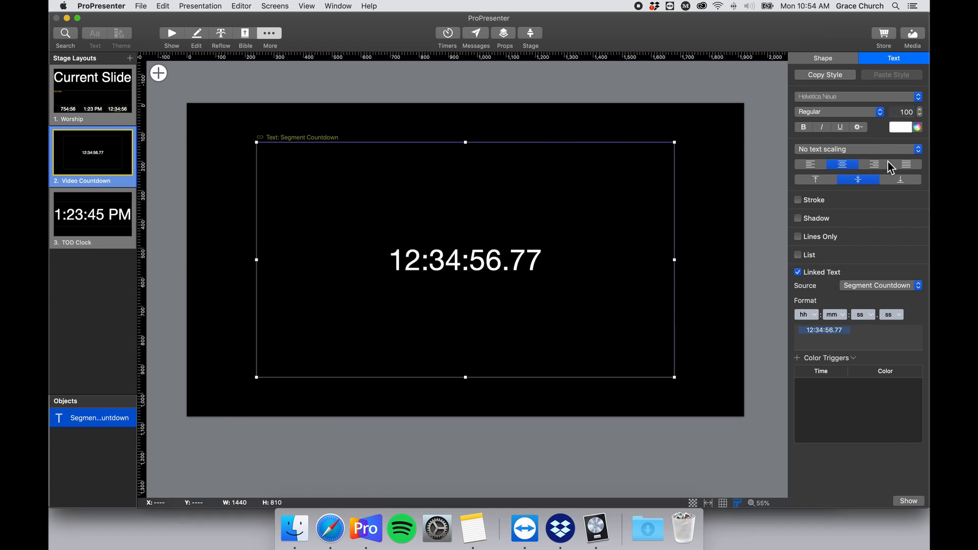
click(907, 112)
text(150)
key(Return)
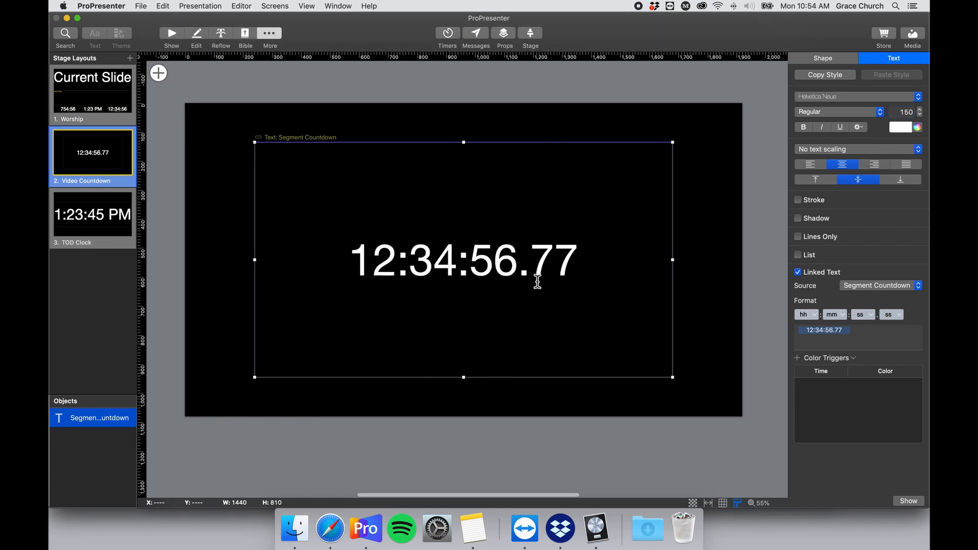
Set the countdown text's Linked Text Source to Video Countdown.
scroll(538, 282, right, 1)
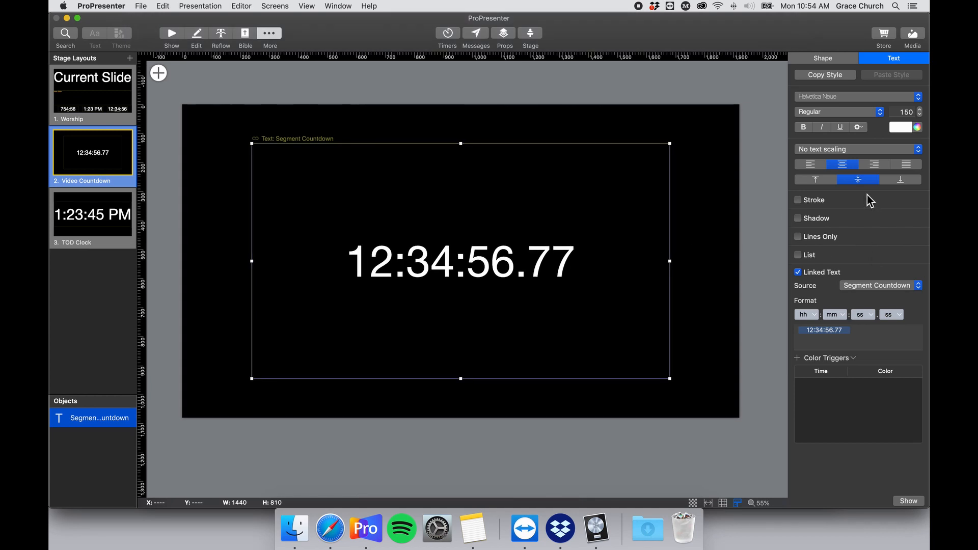
click(887, 286)
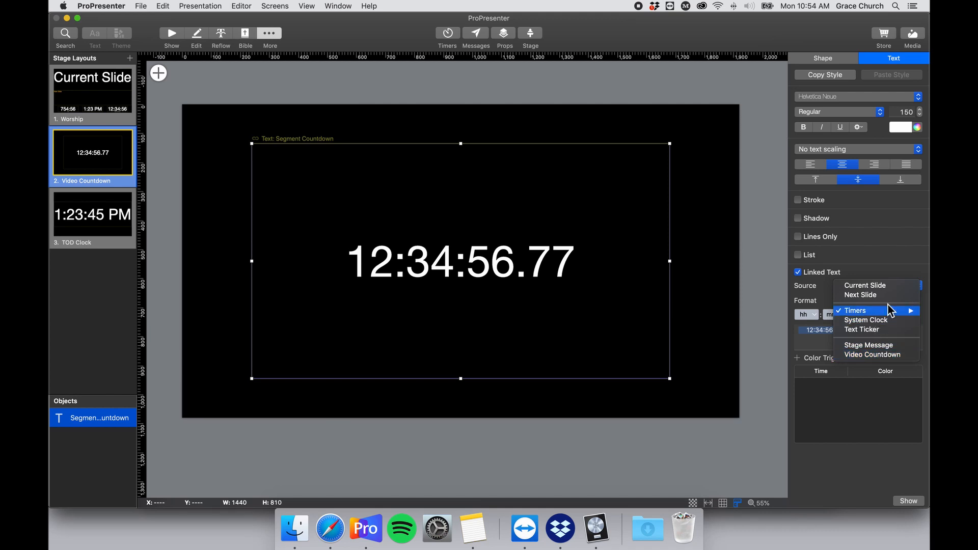
click(825, 299)
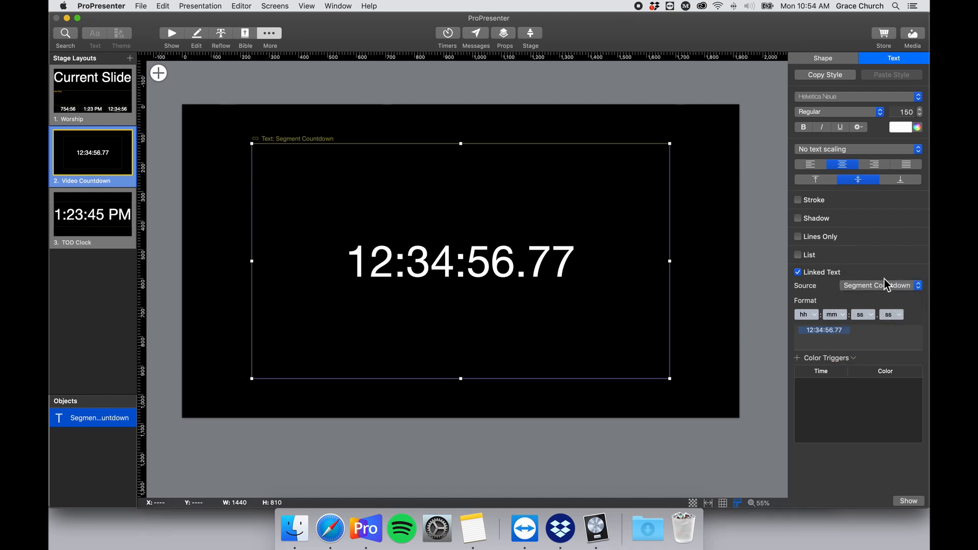
click(900, 286)
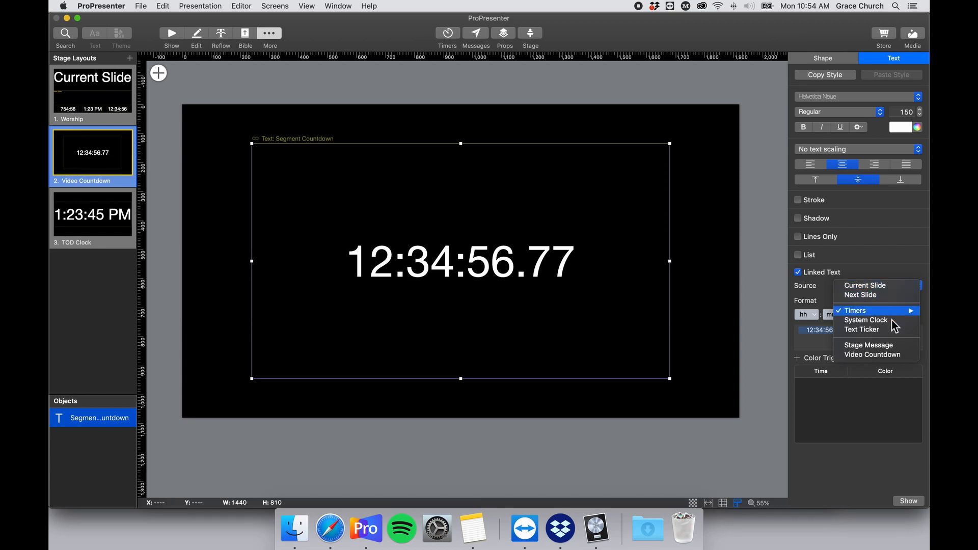
click(903, 355)
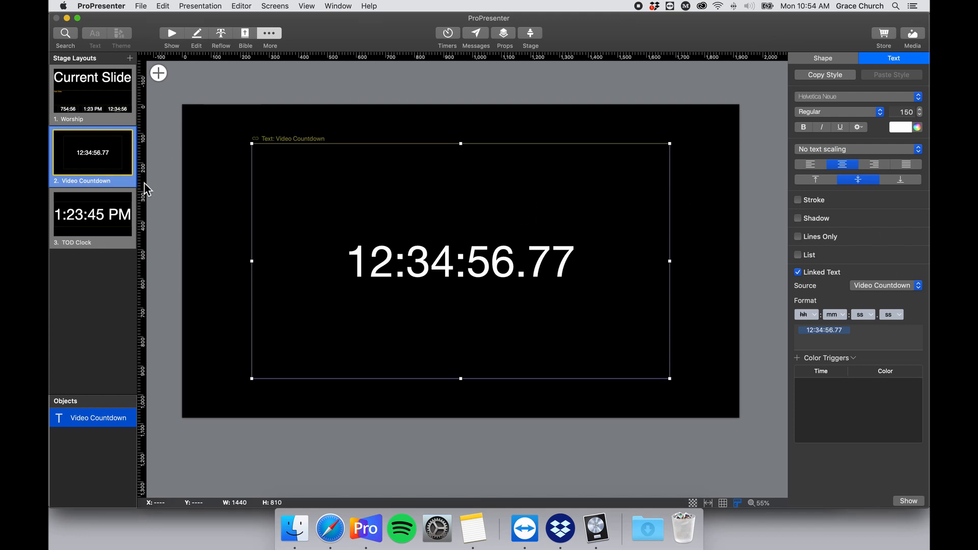
Review the TOD Clock, Video Countdown and Worship stage layouts, then go back to the Show view.
click(109, 228)
click(93, 163)
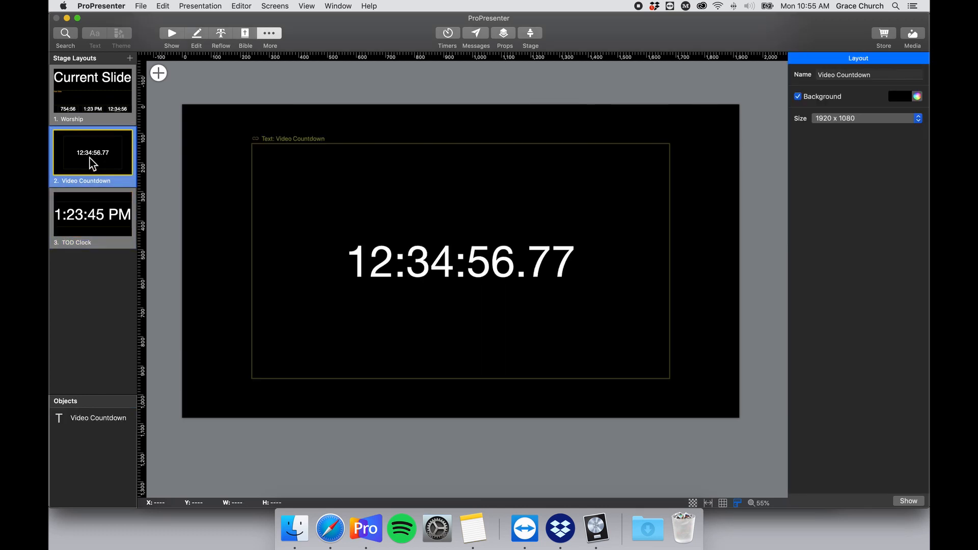
click(102, 109)
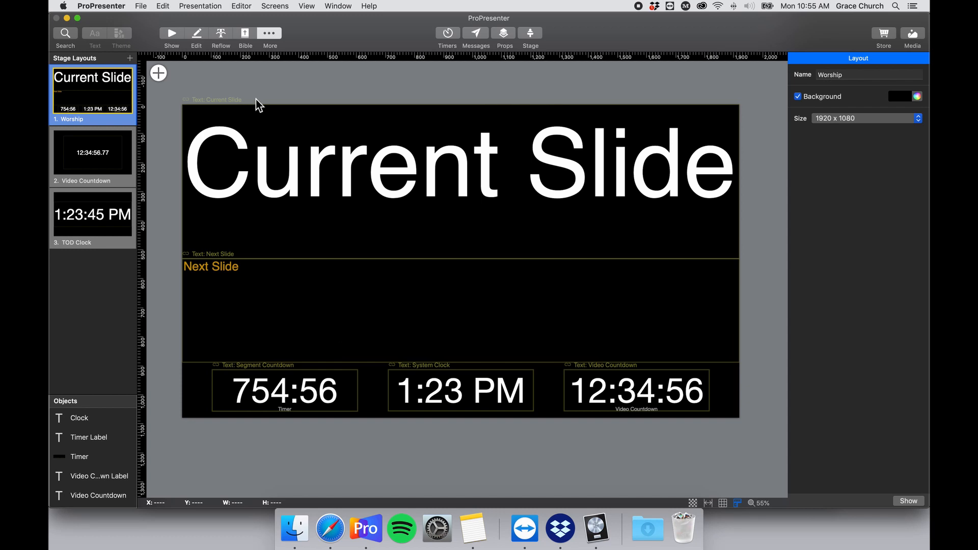
click(167, 35)
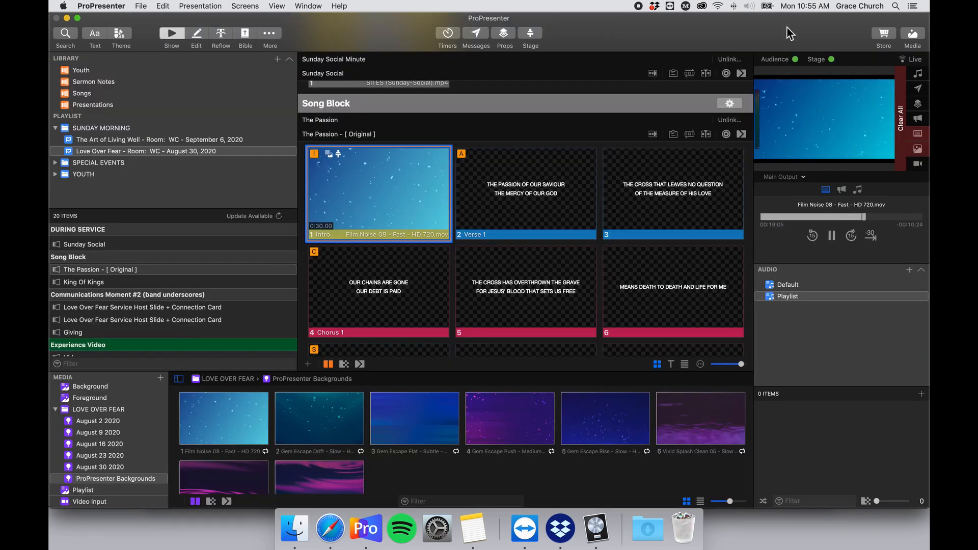
Hide the media bin and pick a stage layout for the Intro slide's Stage Action.
click(912, 34)
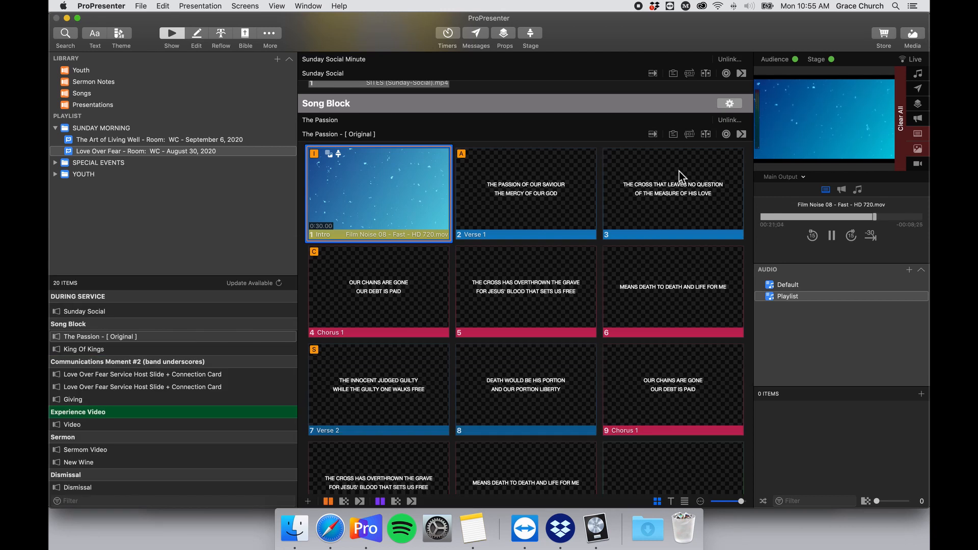
scroll(477, 187, down, 2)
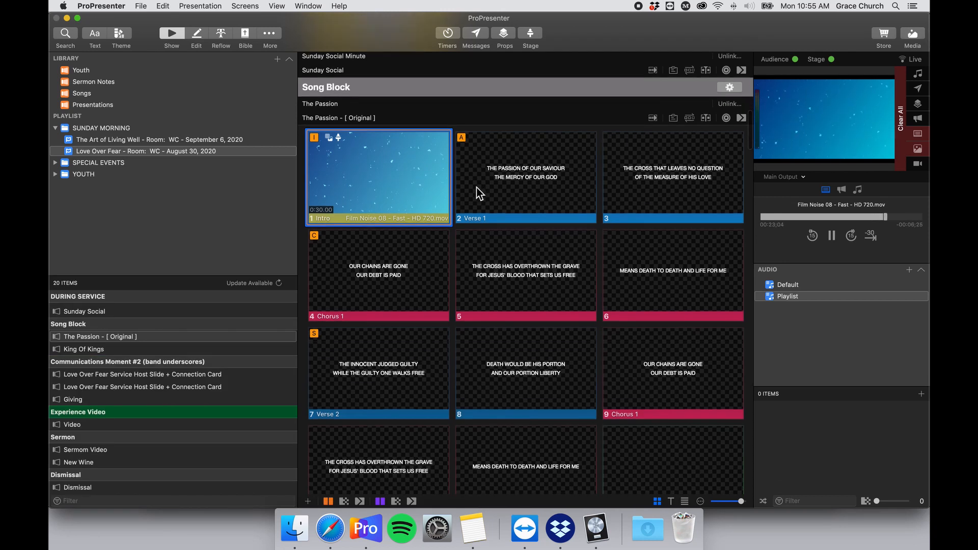
right_click(353, 151)
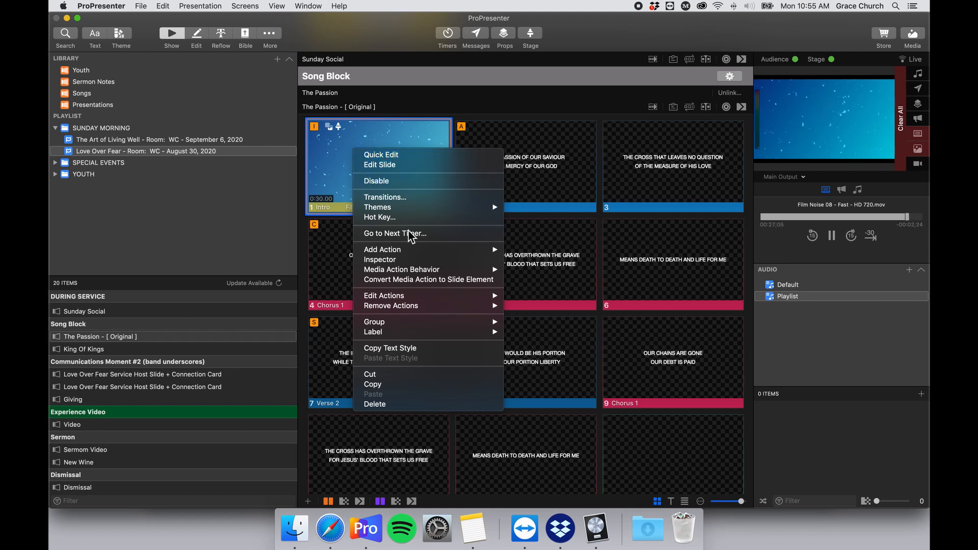
mouse_move(450, 299)
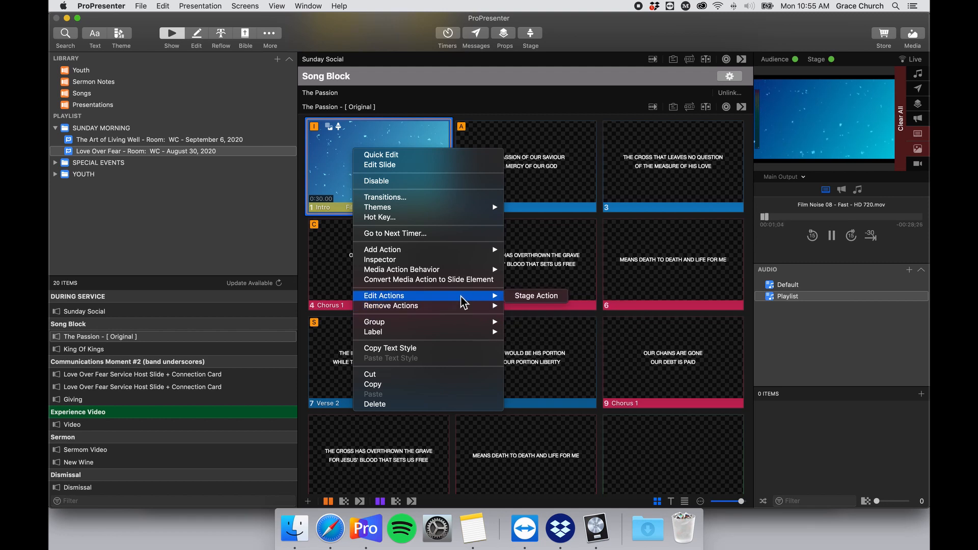
mouse_move(450, 253)
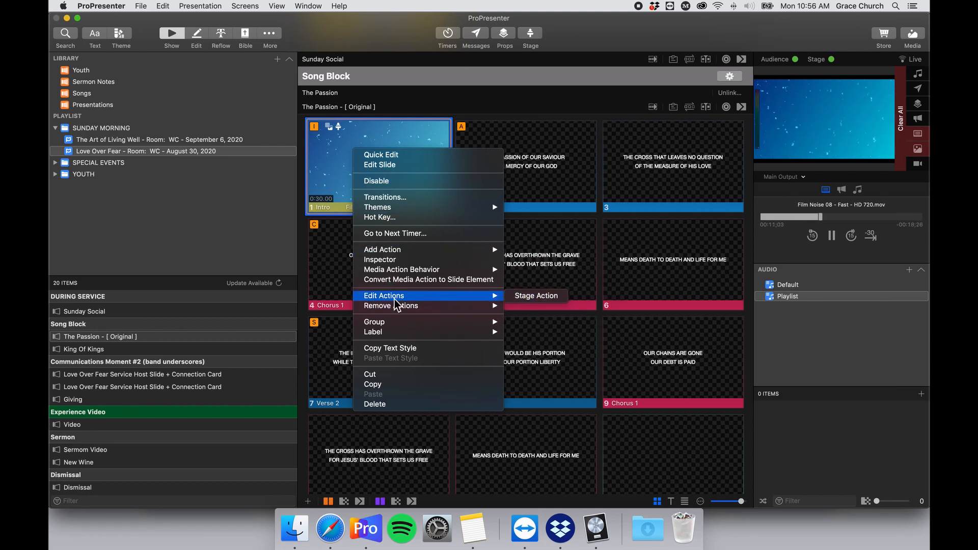
click(543, 296)
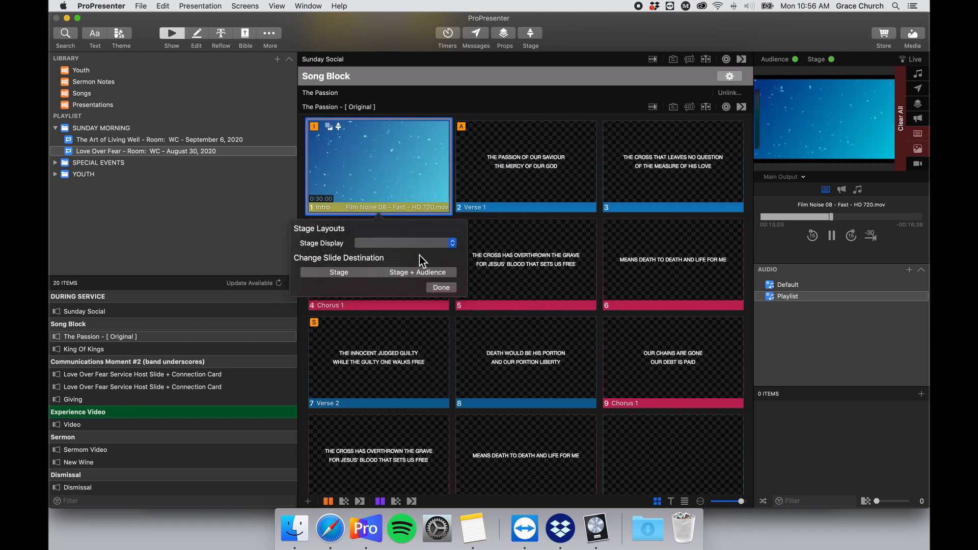
click(411, 245)
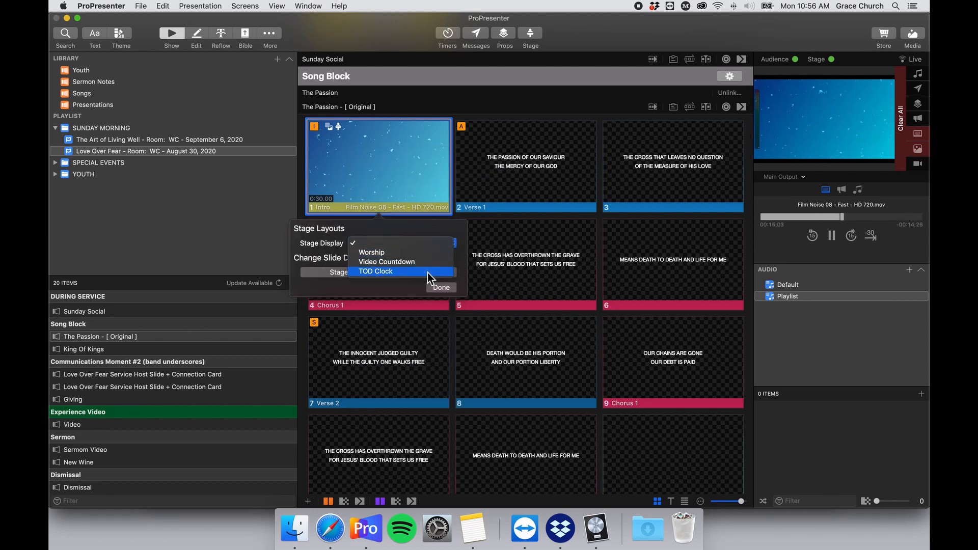
click(425, 253)
click(442, 288)
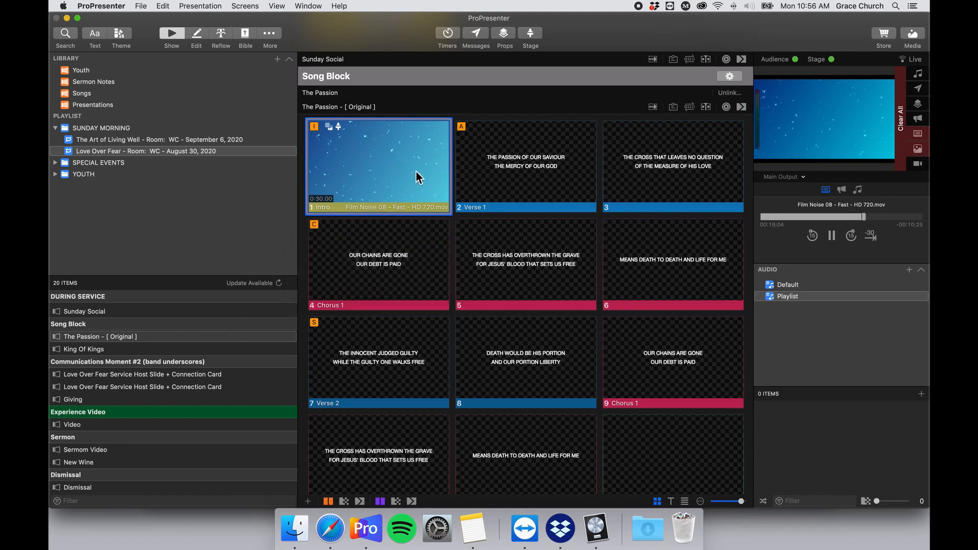
Add a VISTA LIGHTING CONTROL MIDI Note Off action to the Intro slide.
right_click(395, 160)
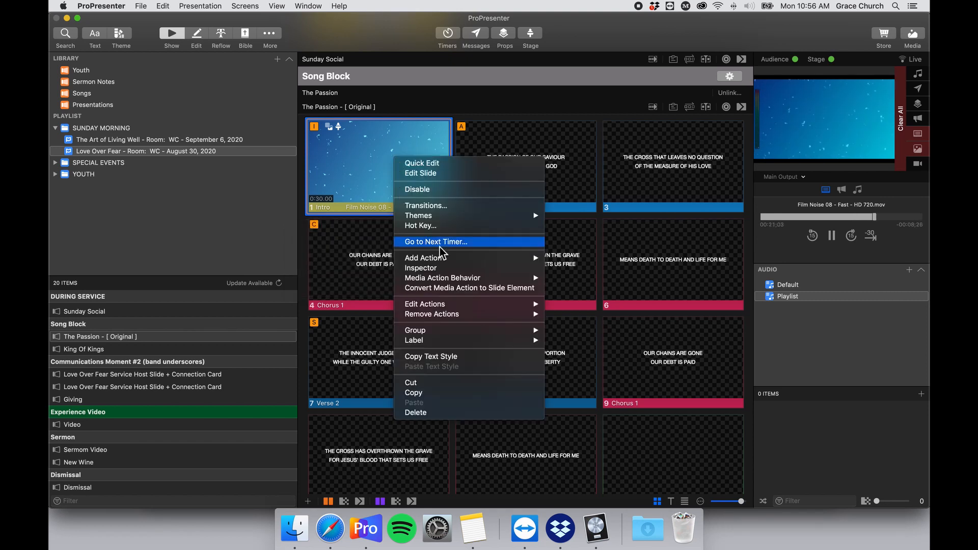
mouse_move(500, 264)
mouse_move(596, 300)
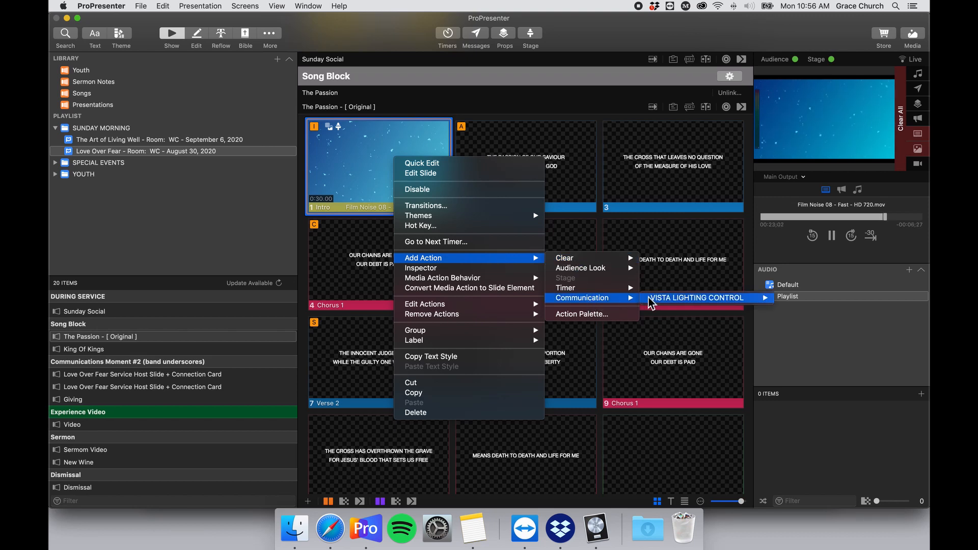
mouse_move(701, 303)
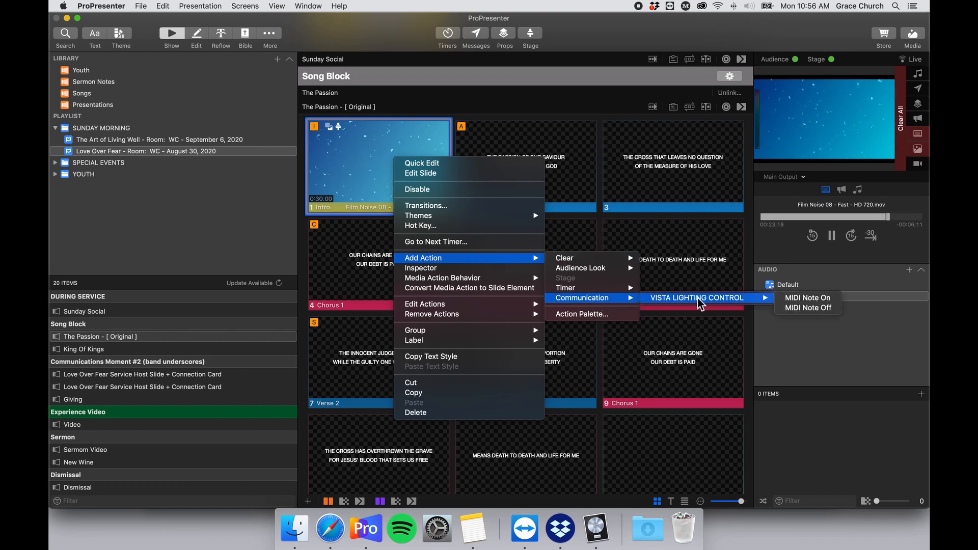
click(828, 310)
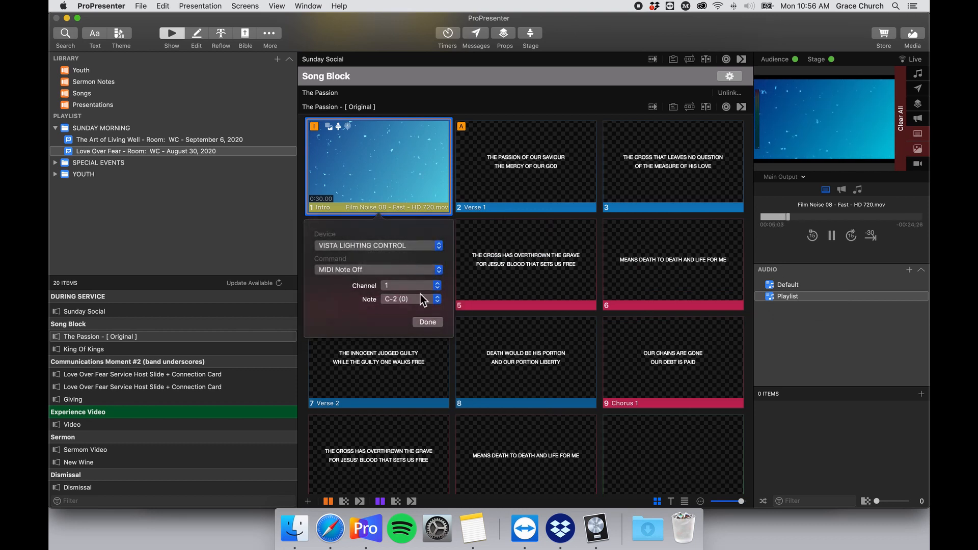
Look up the SONG: Turquoise note number in the MIDI cue notes, then return to ProPresenter.
click(473, 540)
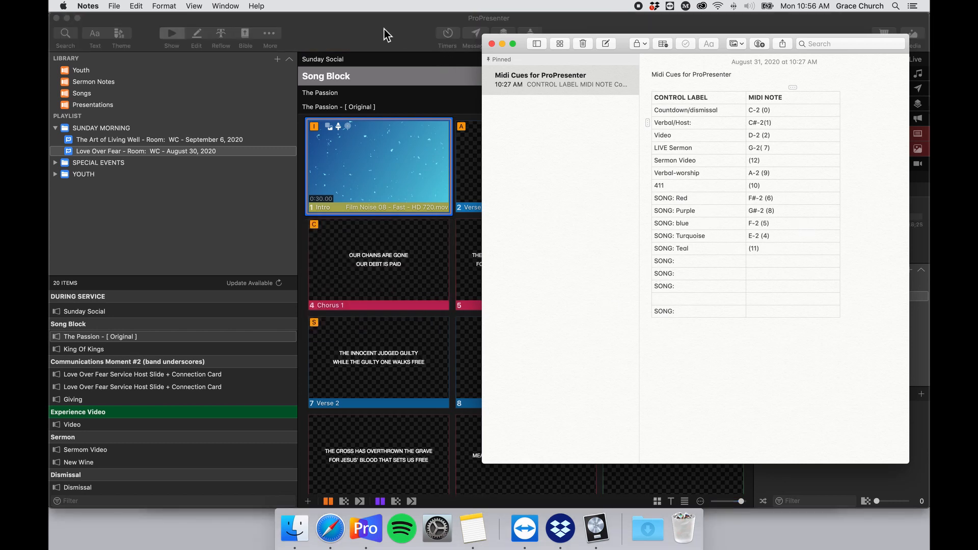
drag(768, 243, 760, 237)
click(501, 43)
Set the Intro slide's MIDI Note Off action to note E-2 (4).
right_click(371, 162)
mouse_move(460, 312)
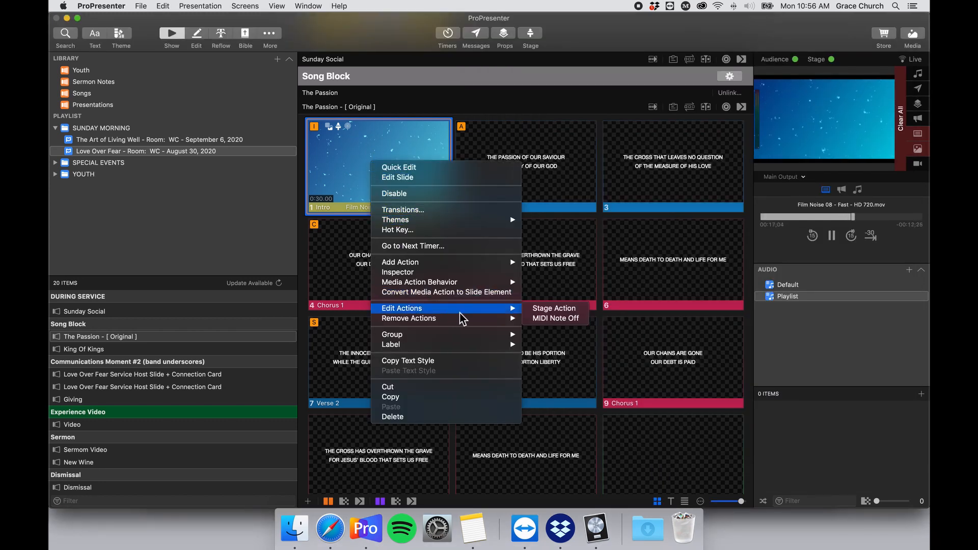
click(578, 318)
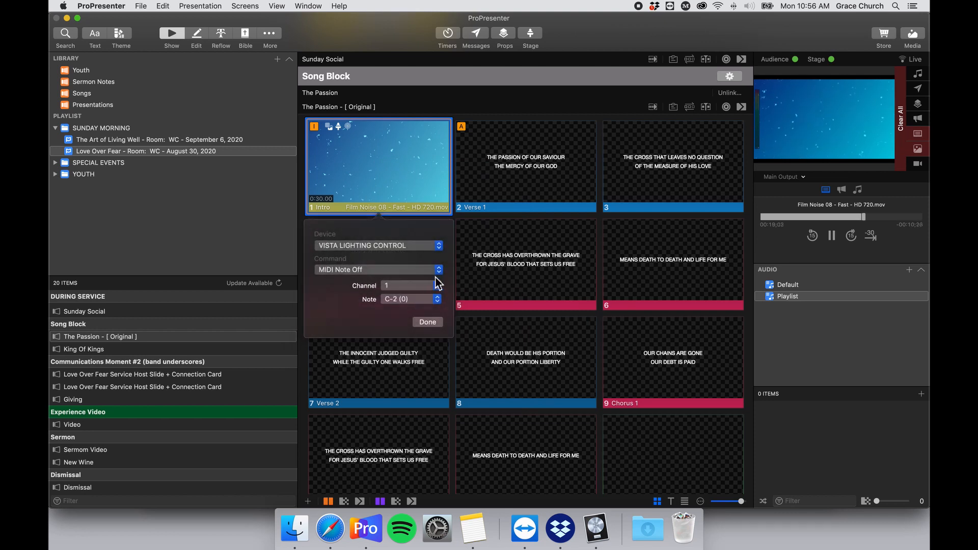
click(422, 299)
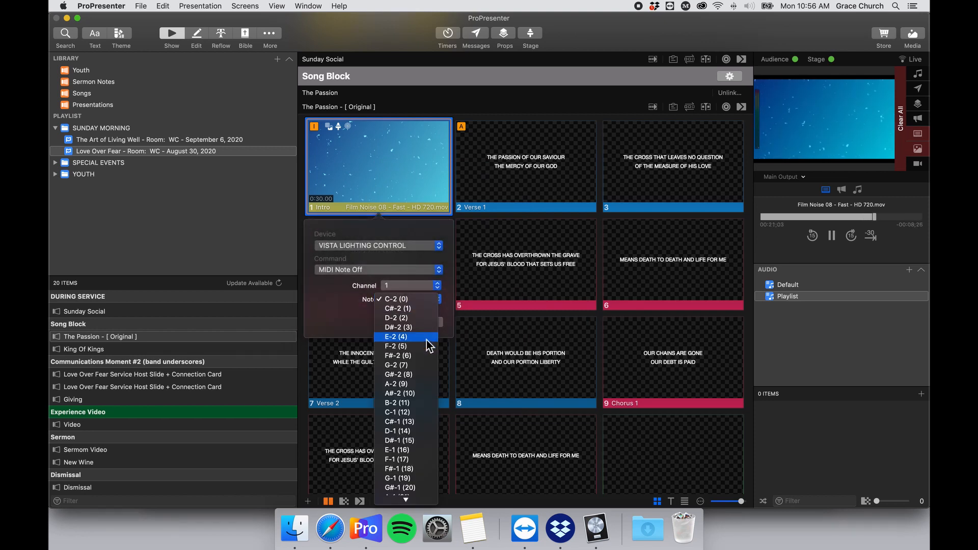
click(427, 341)
click(427, 322)
Run the Intro and Verse 1 slides live, preview Stage Display, and advance through the lyrics.
click(388, 170)
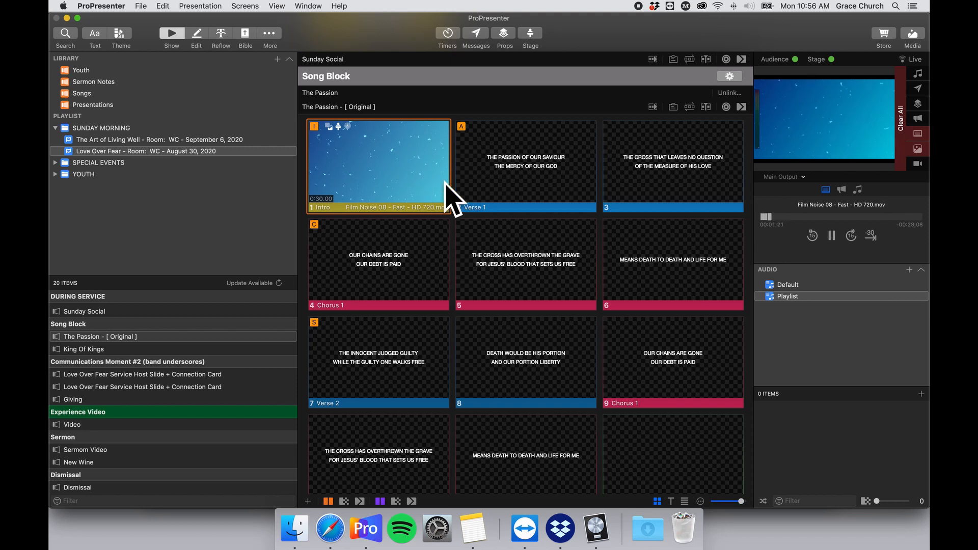
click(493, 169)
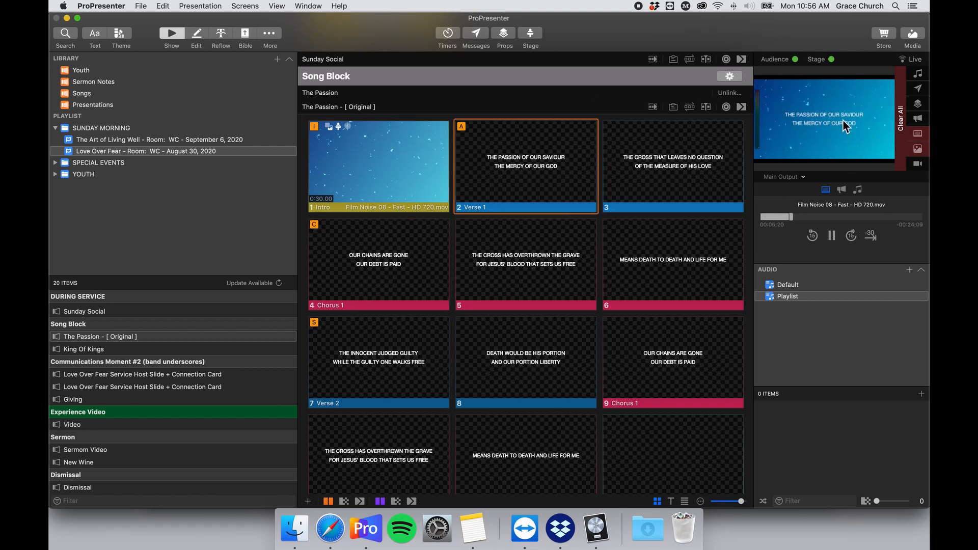
click(788, 178)
click(802, 218)
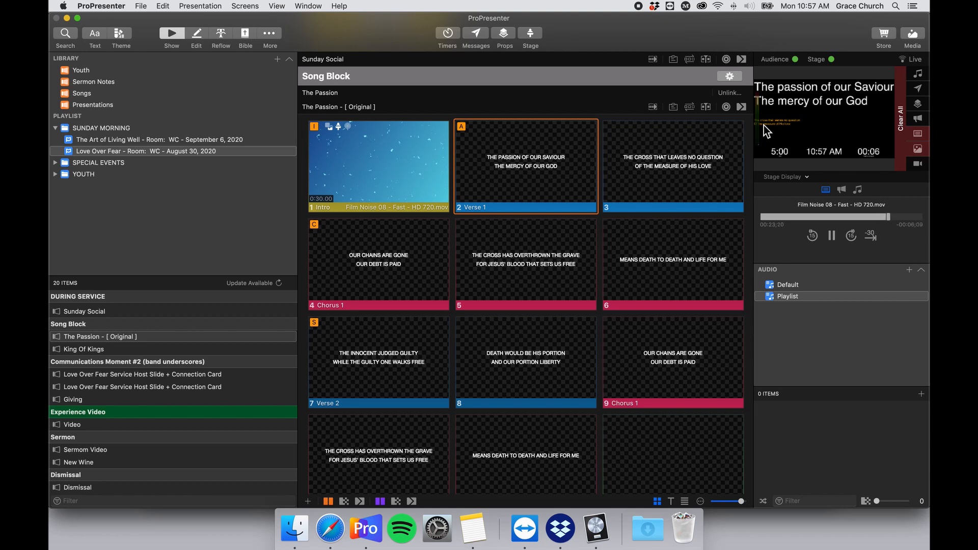
click(650, 160)
key(Right)
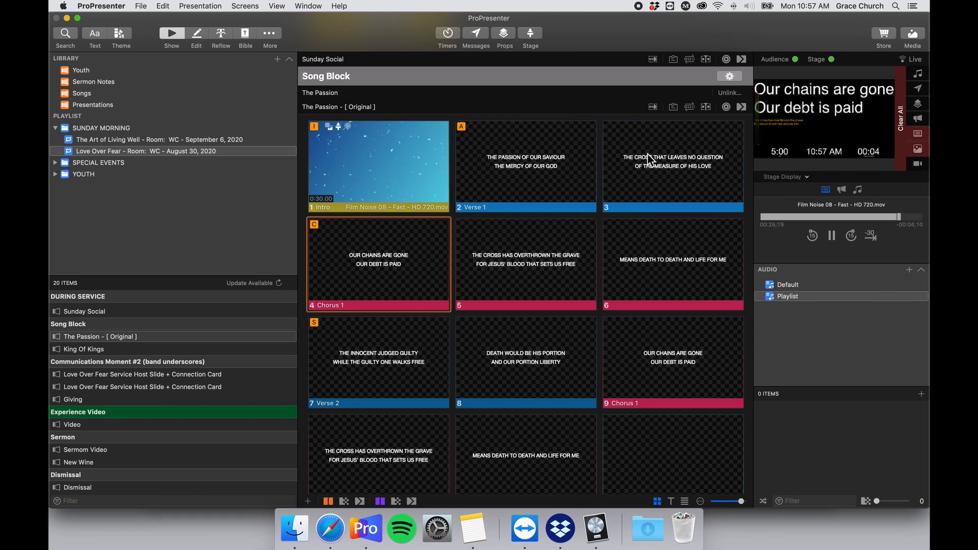
key(Right)
key(Right)
key(Right)
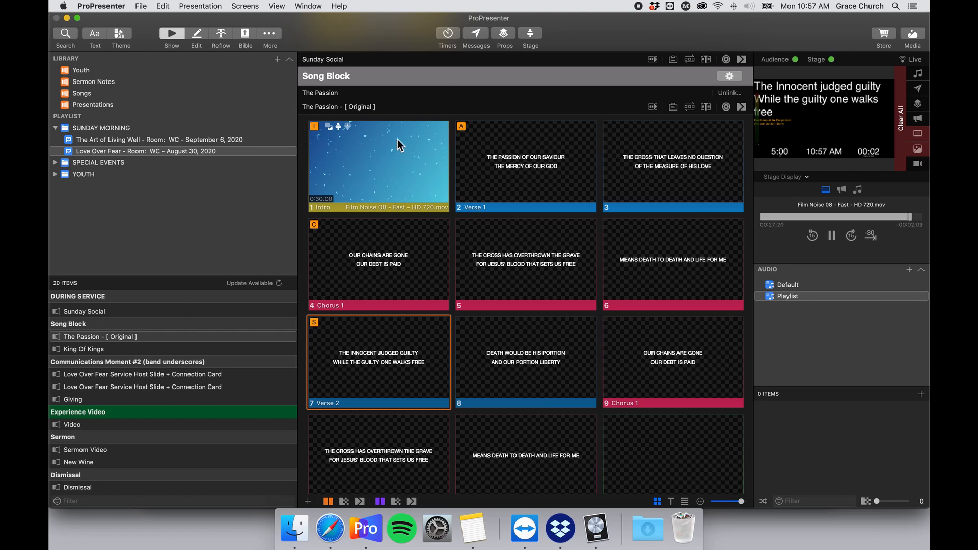
Put the Intro video slide live again and preview the Main Output.
click(401, 145)
click(795, 176)
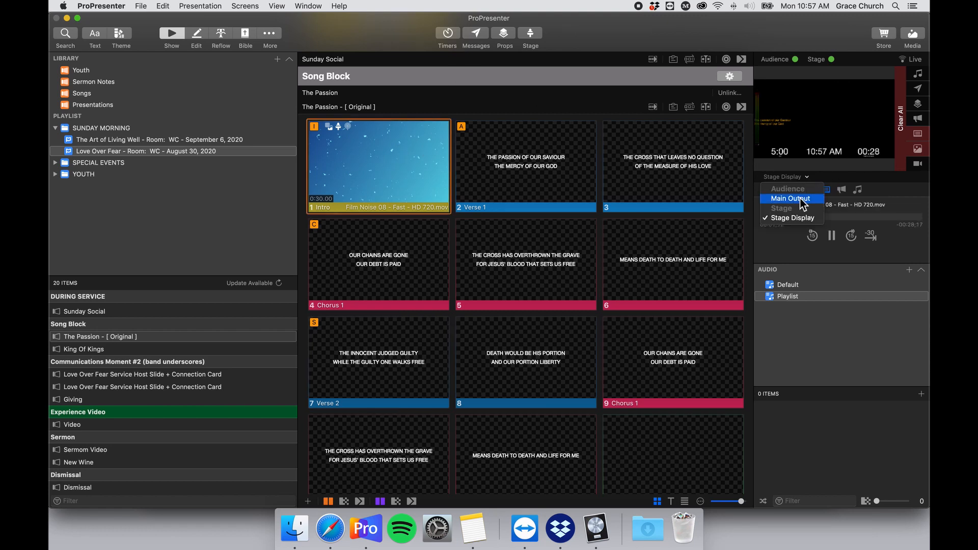
click(800, 200)
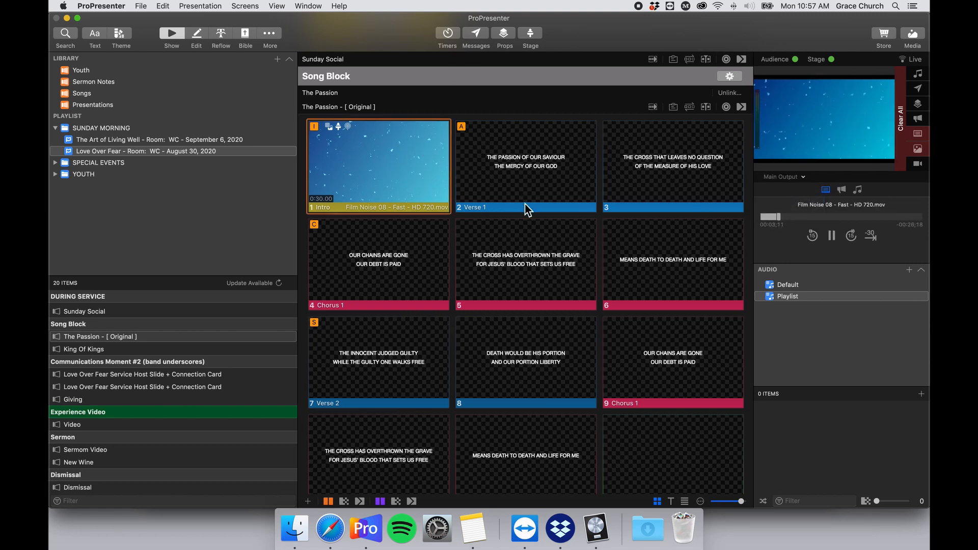
Switch King Of Kings to its Original arrangement.
scroll(524, 204, down, 12)
scroll(524, 208, down, 4)
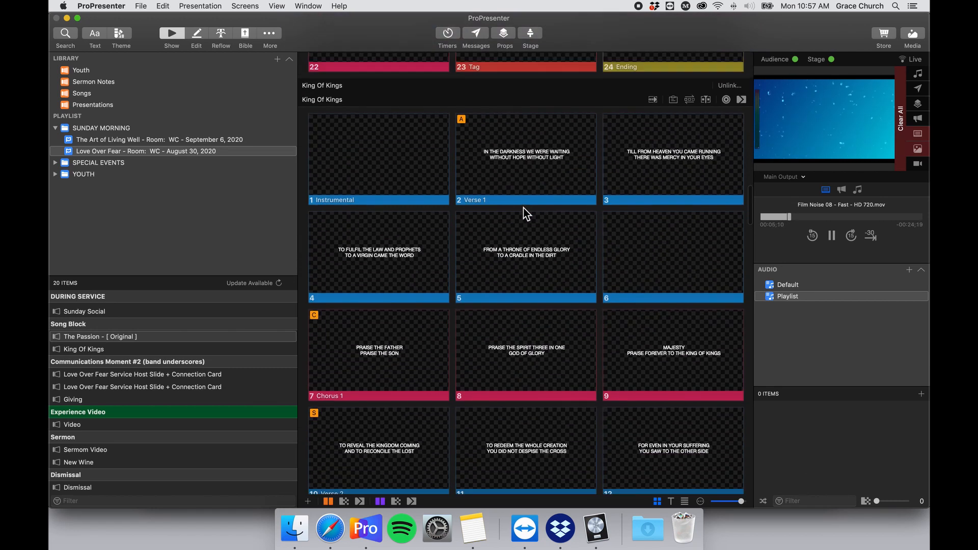
scroll(523, 208, up, 3)
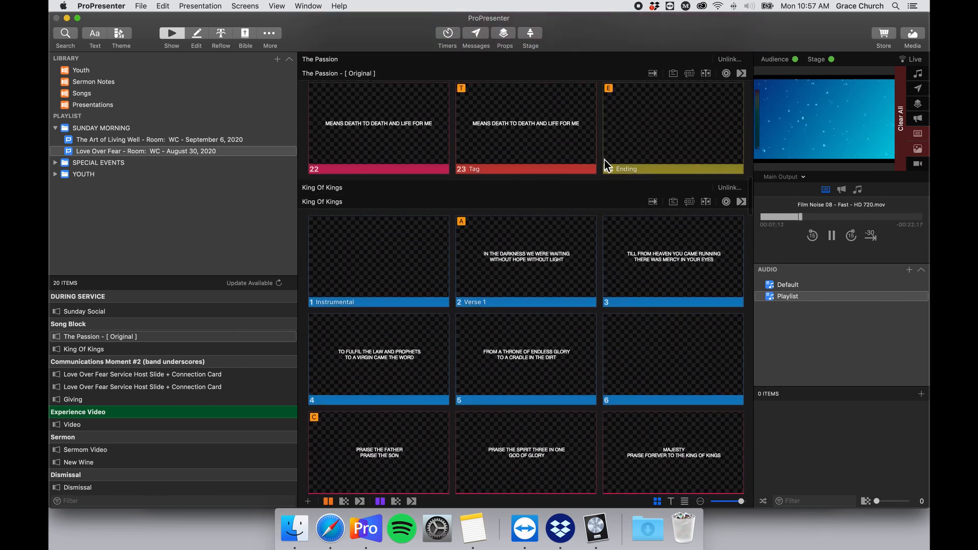
scroll(524, 246, down, 2)
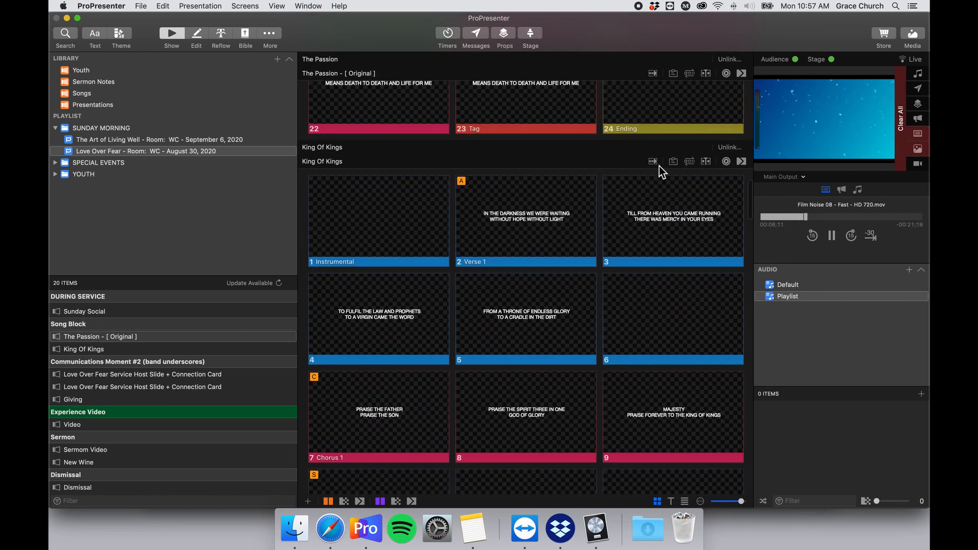
click(690, 162)
click(377, 194)
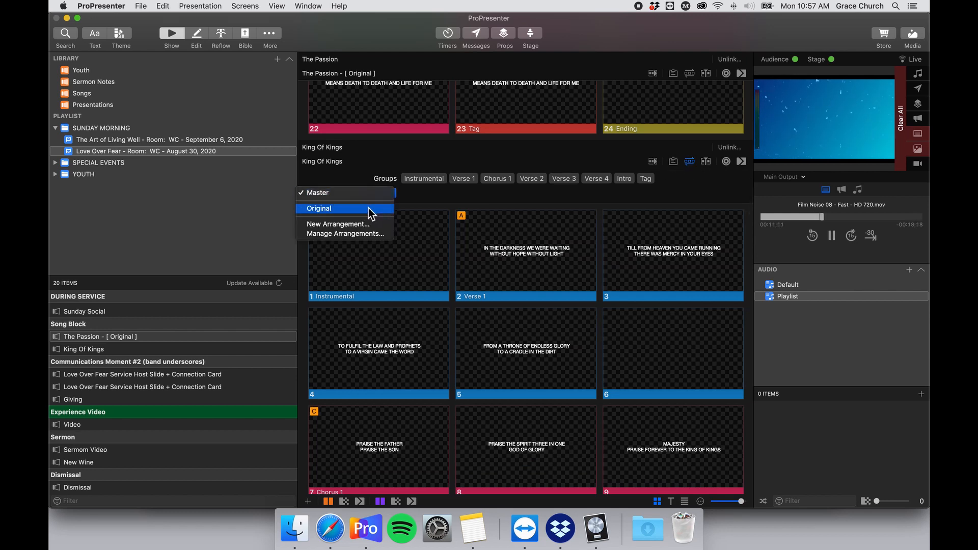
click(369, 208)
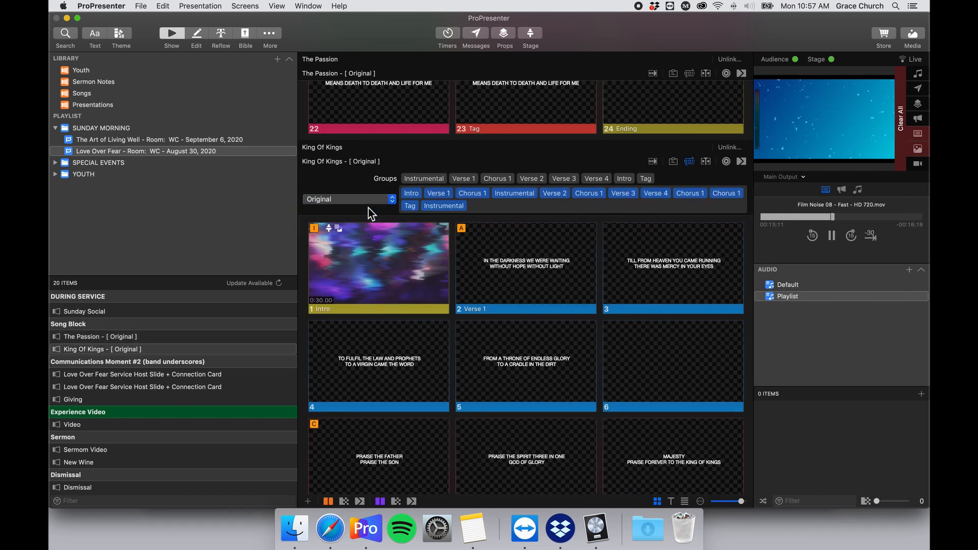
Play the King Of Kings Intro slide's Retro Glitch 08 video live and show the media bin.
click(391, 241)
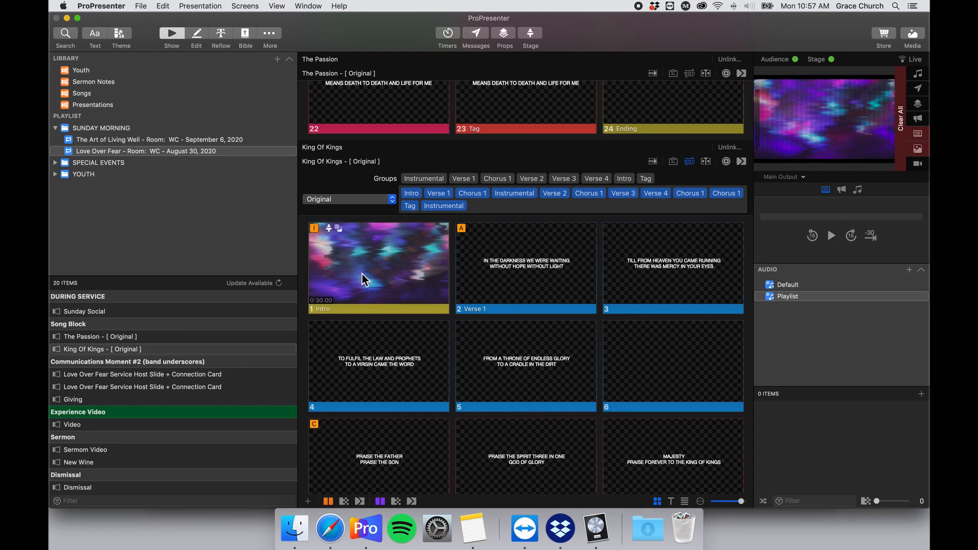
click(399, 263)
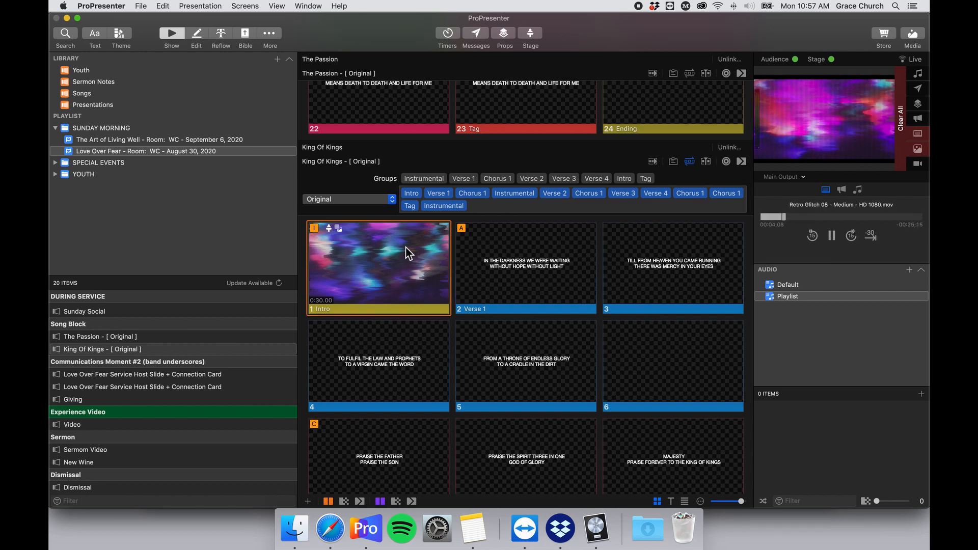
click(913, 37)
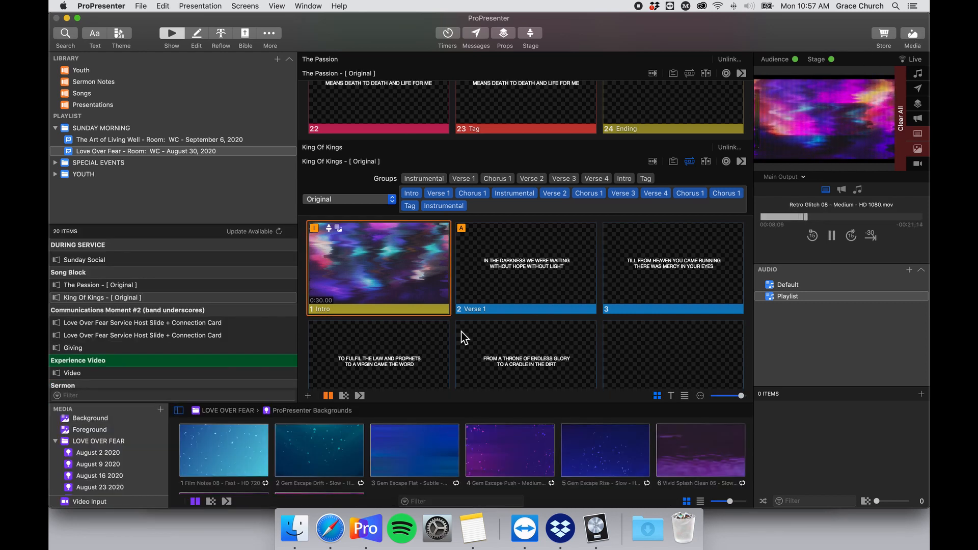
Drop Gem Escape Push, then Gem Escape Flat - Subtle, onto the King Of Kings Intro slide.
scroll(460, 336, down, 3)
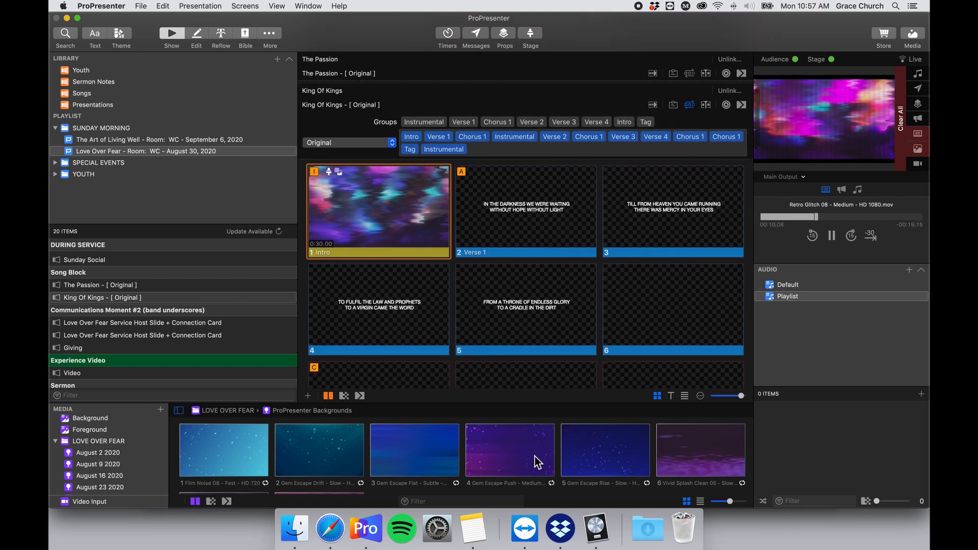
drag(513, 463, 402, 218)
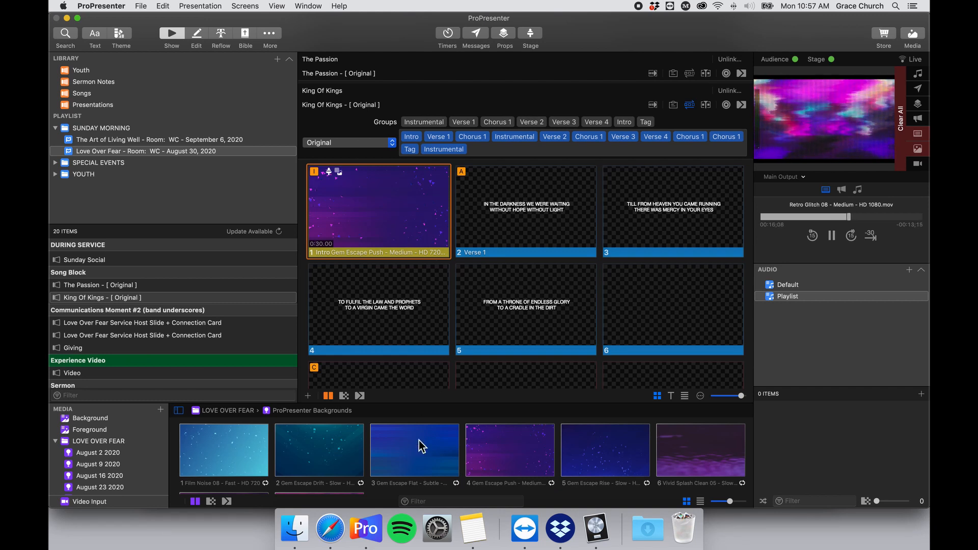
drag(419, 441, 419, 215)
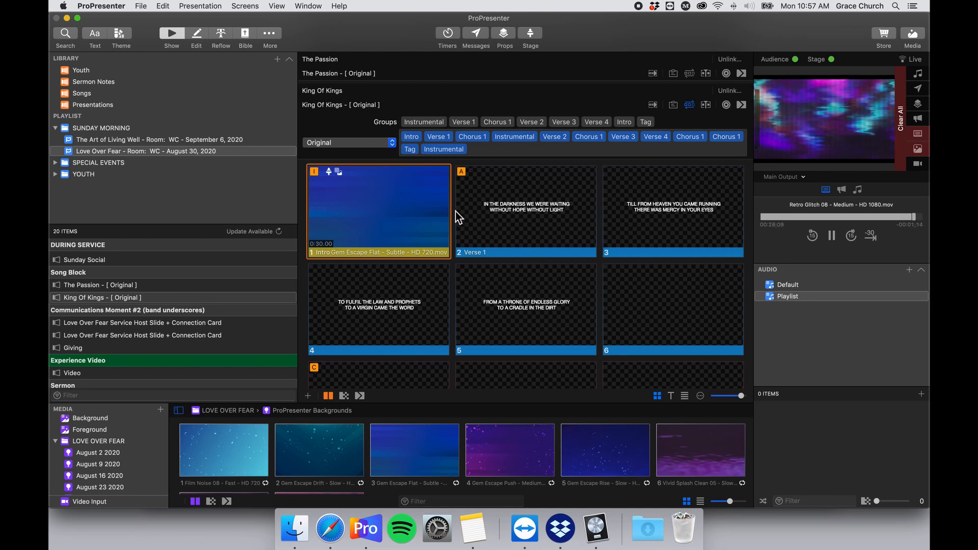
Add a VISTA LIGHTING CONTROL MIDI Note Off cue to the King Of Kings Intro and check the Midi Cues note.
right_click(392, 197)
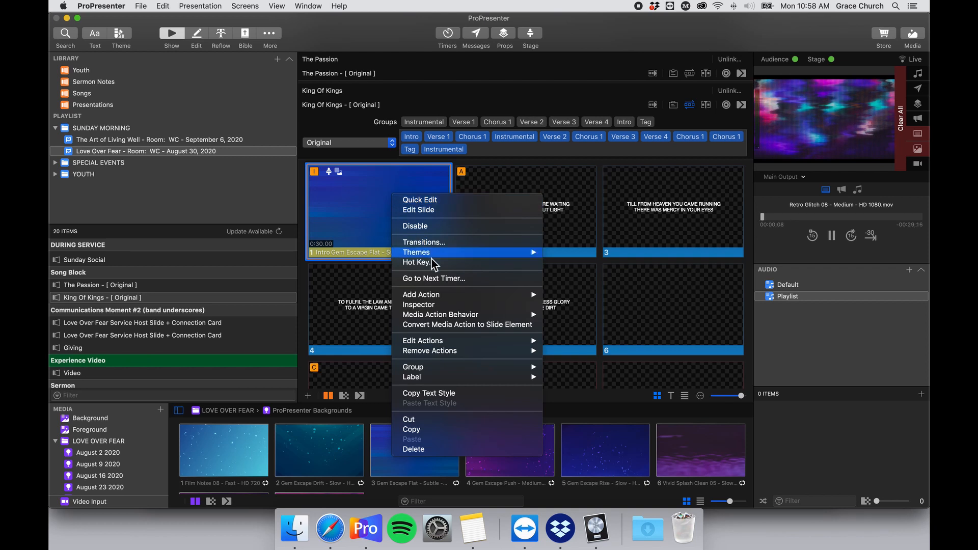
mouse_move(499, 300)
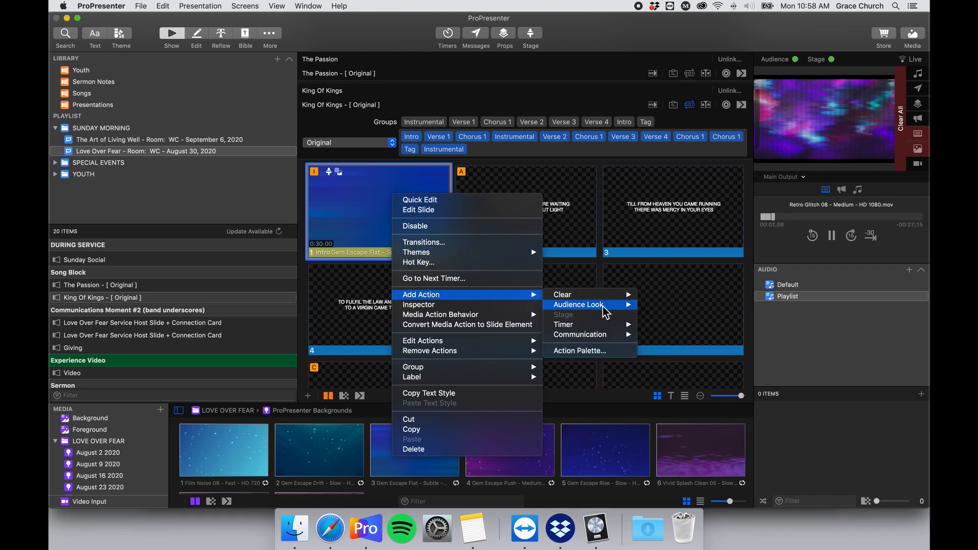
mouse_move(610, 308)
mouse_move(614, 334)
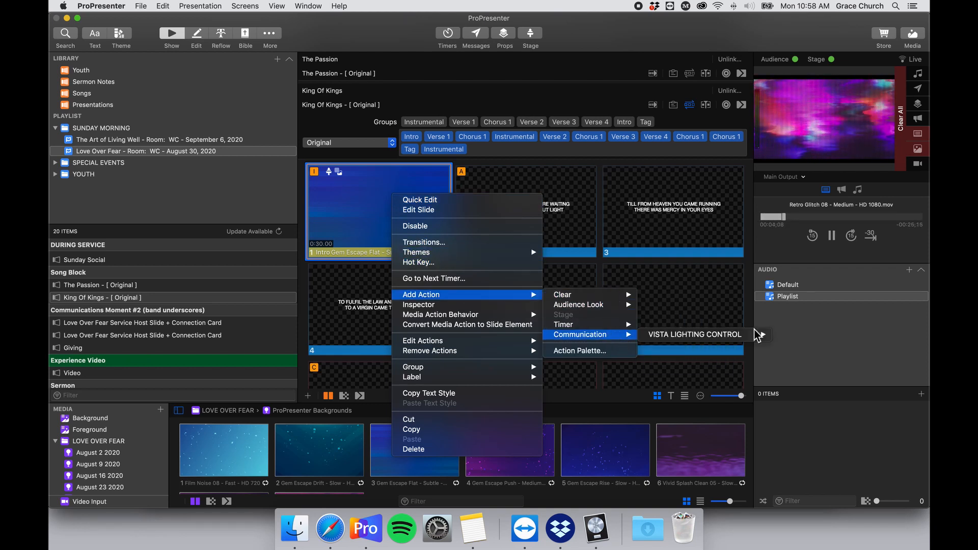
mouse_move(759, 334)
click(805, 345)
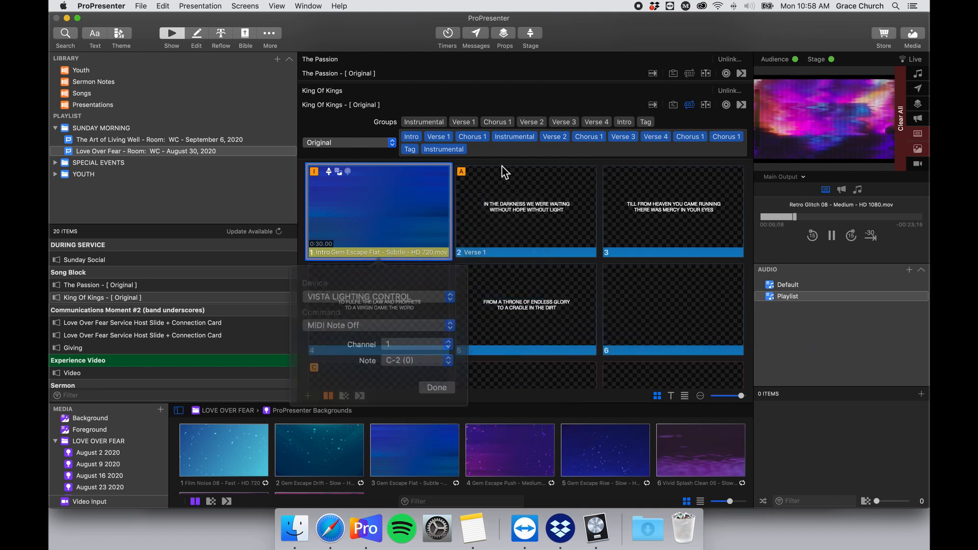
click(472, 528)
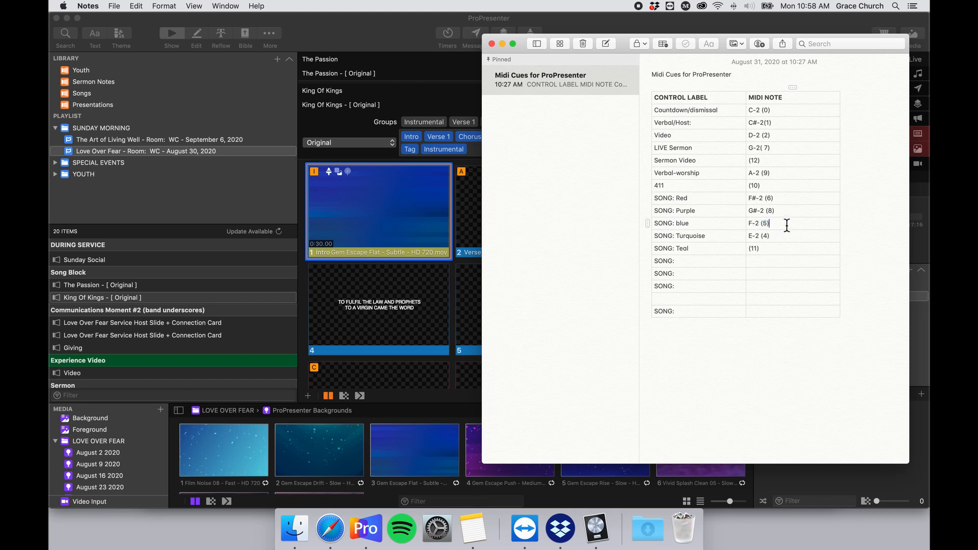
click(391, 218)
Set the Intro slide's MIDI Note Off cue to note F-2 (5).
right_click(388, 214)
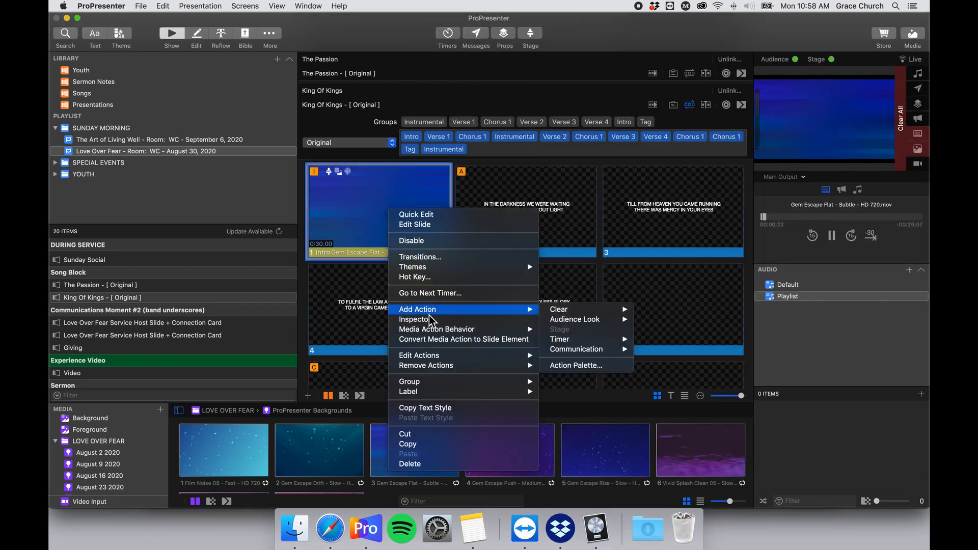
mouse_move(478, 356)
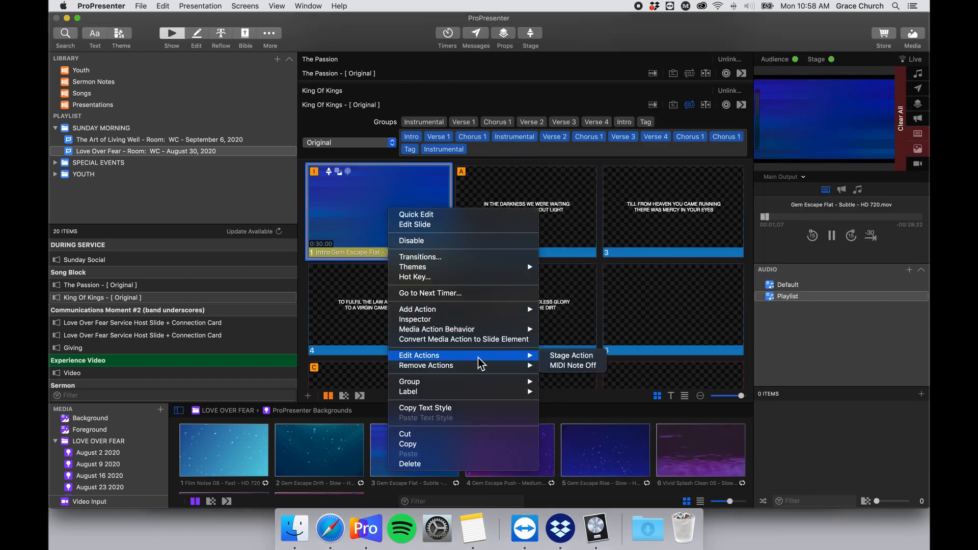
click(605, 366)
click(437, 344)
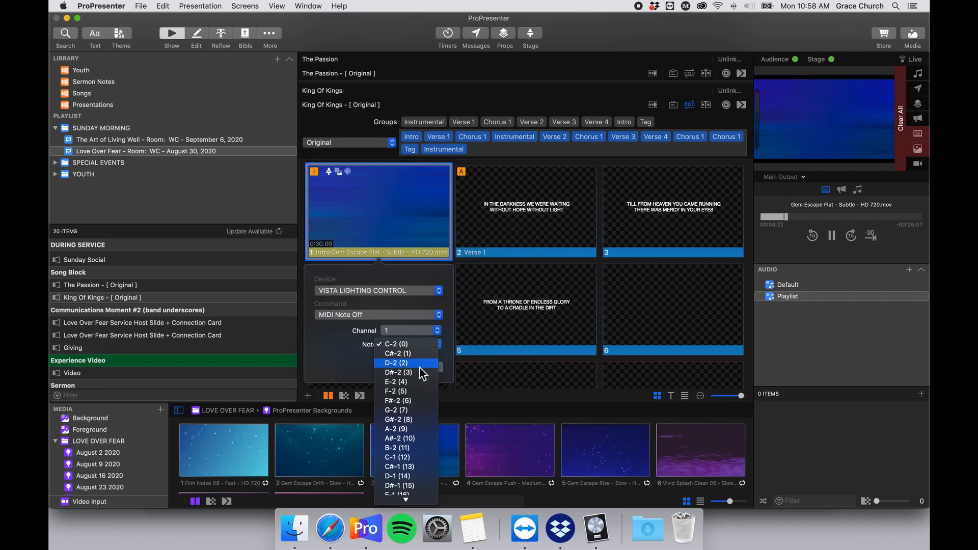
click(416, 391)
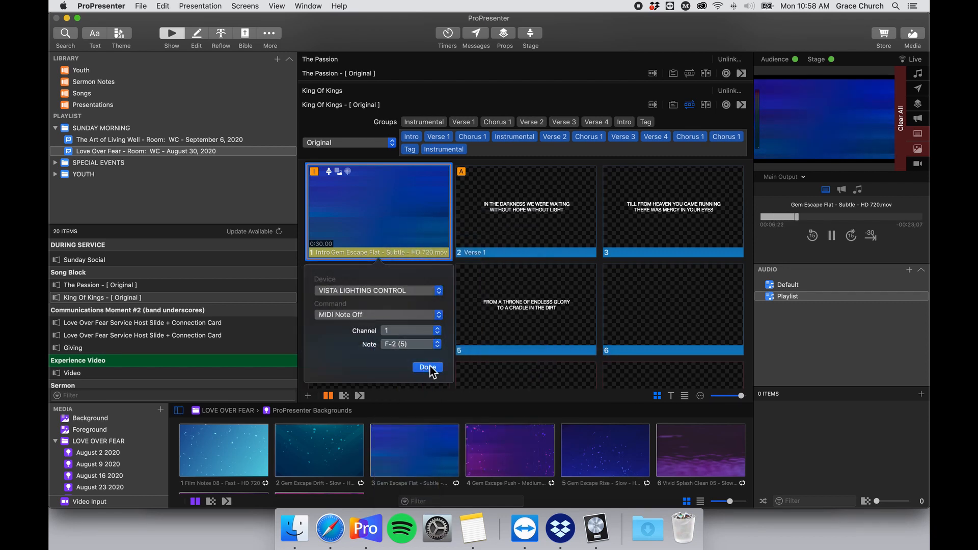
click(427, 367)
Change the Intro slide's Stage Action to the Worship layout and send the slide live to test.
right_click(368, 221)
mouse_move(436, 379)
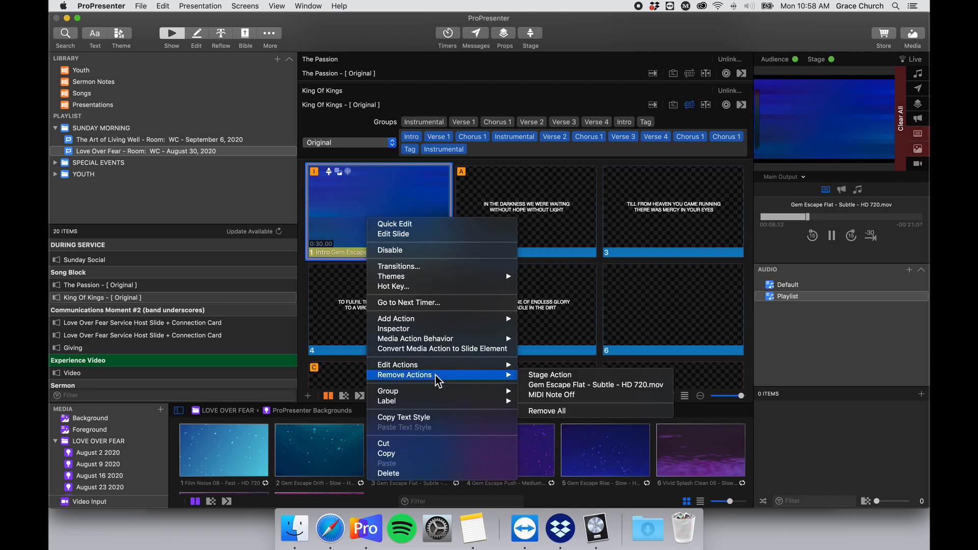
mouse_move(474, 365)
click(555, 365)
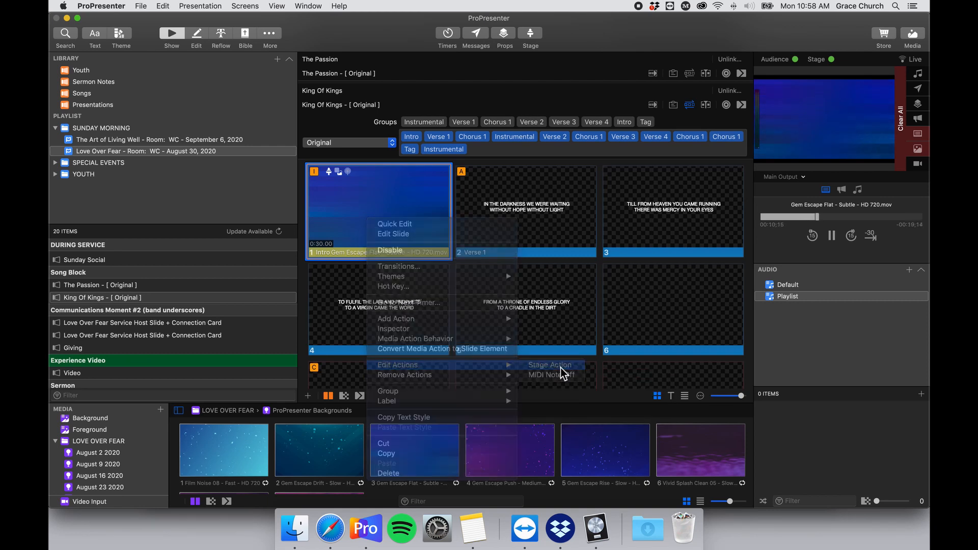
click(450, 290)
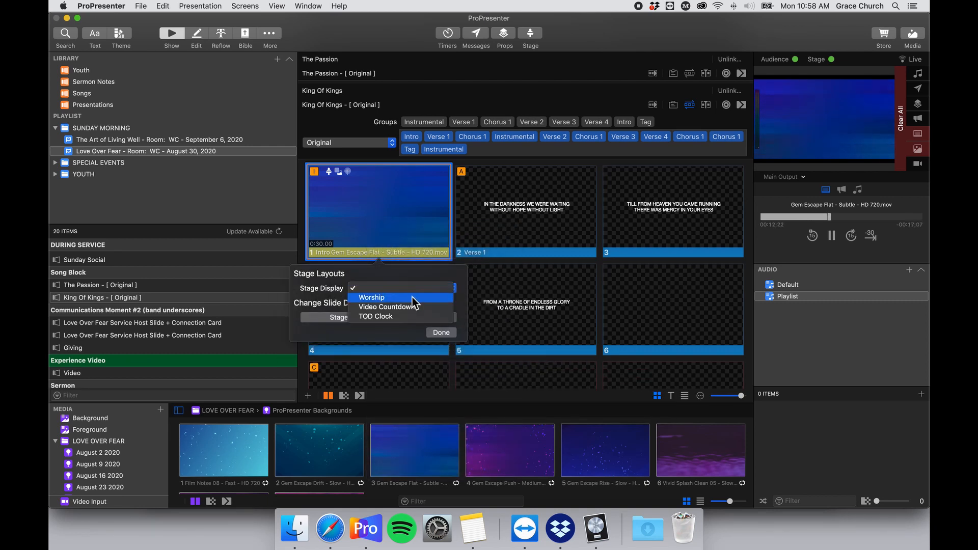
click(438, 298)
click(447, 334)
click(396, 221)
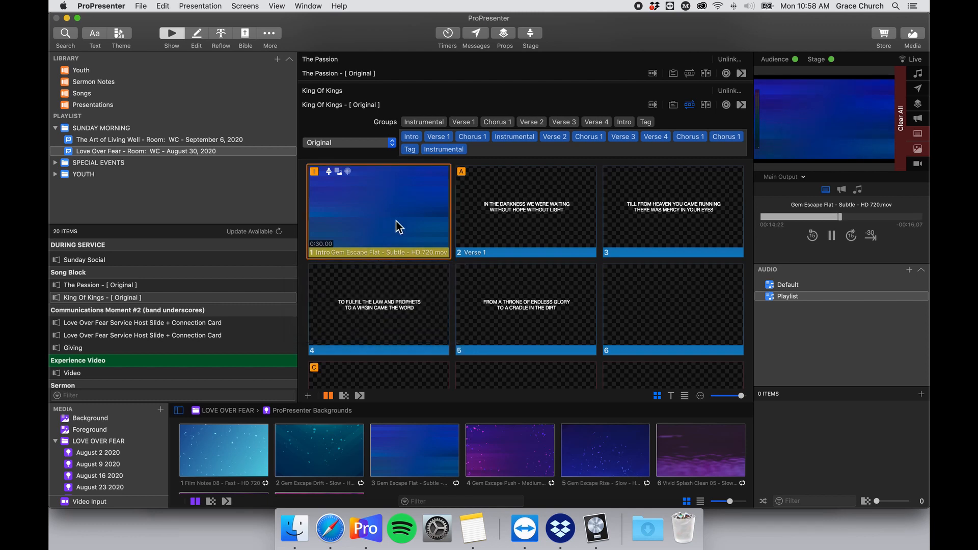
Enable King Of Kings slide 34 'Tag' (PRAISE FOREVER TO THE KING OF KINGS) again.
scroll(397, 223, down, 1)
scroll(398, 224, down, 10)
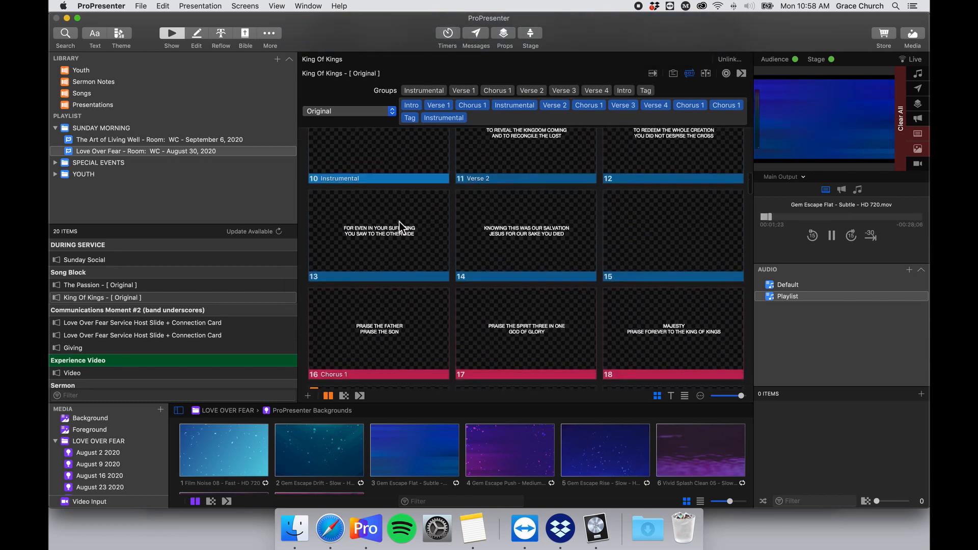
scroll(460, 231, down, 10)
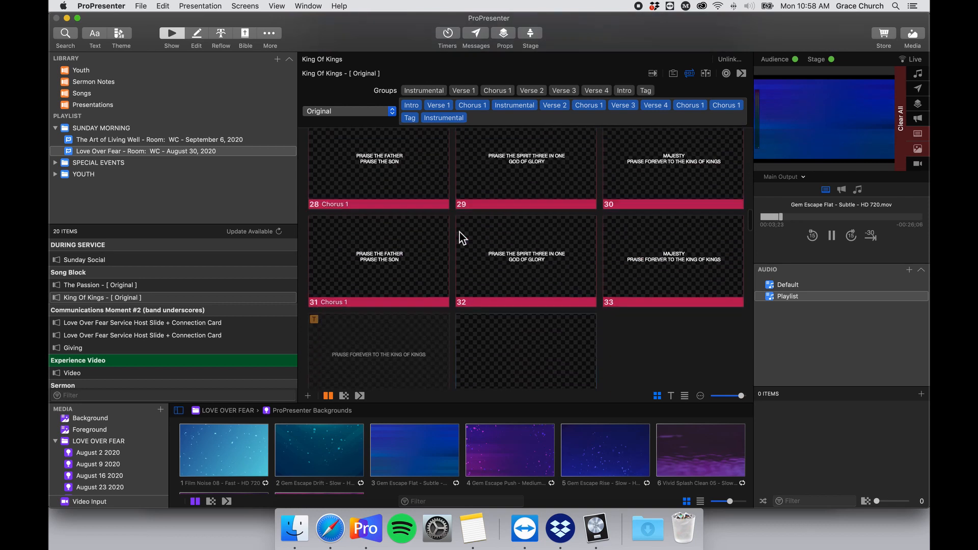
scroll(418, 206, up, 5)
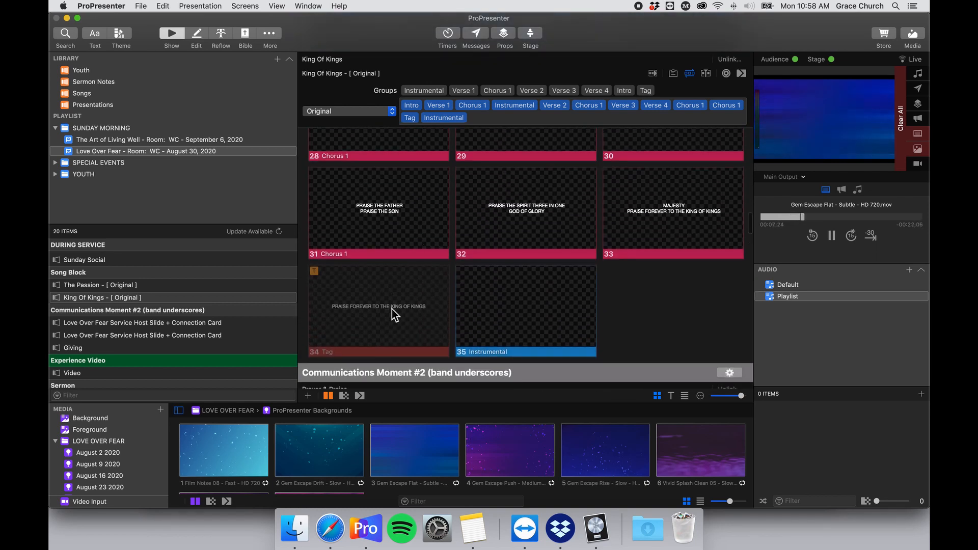
right_click(392, 298)
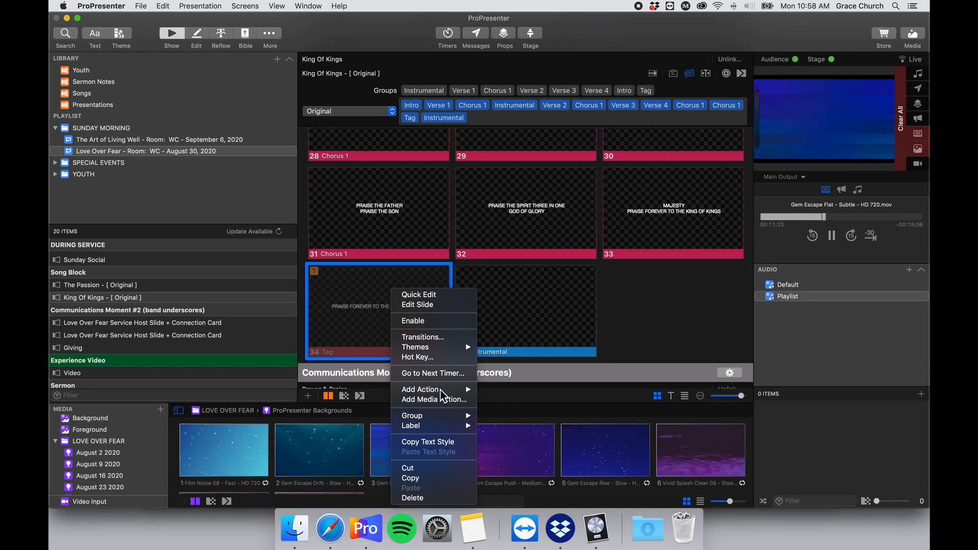
click(447, 320)
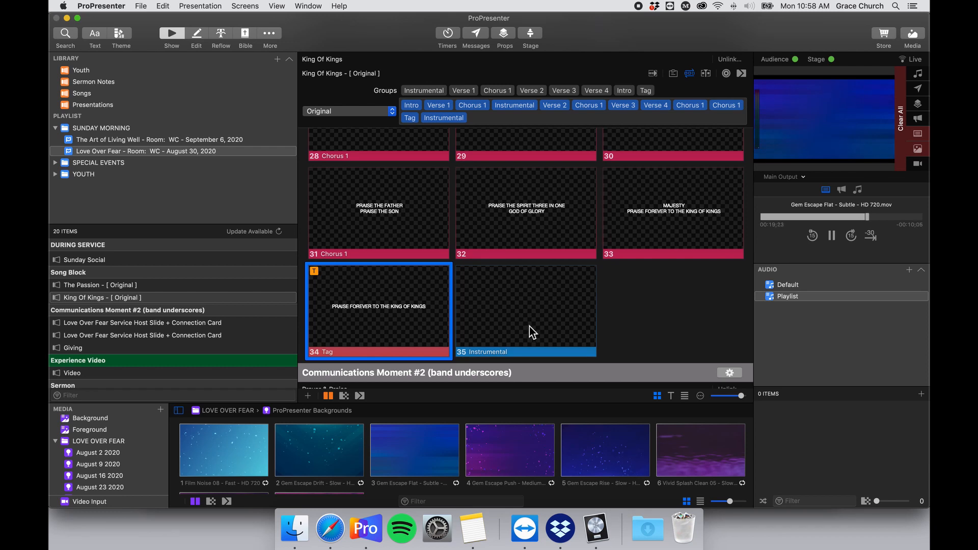
scroll(527, 322, up, 1)
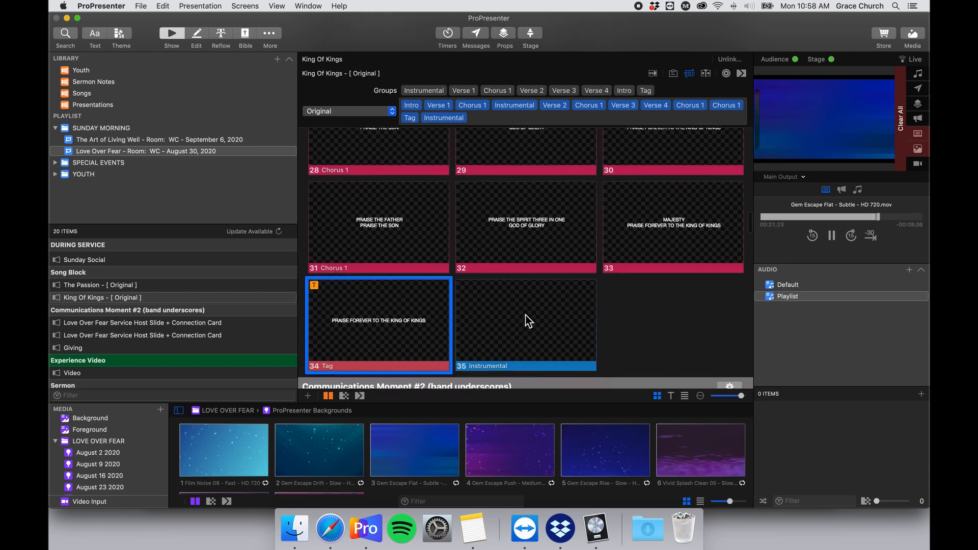
scroll(526, 315, down, 2)
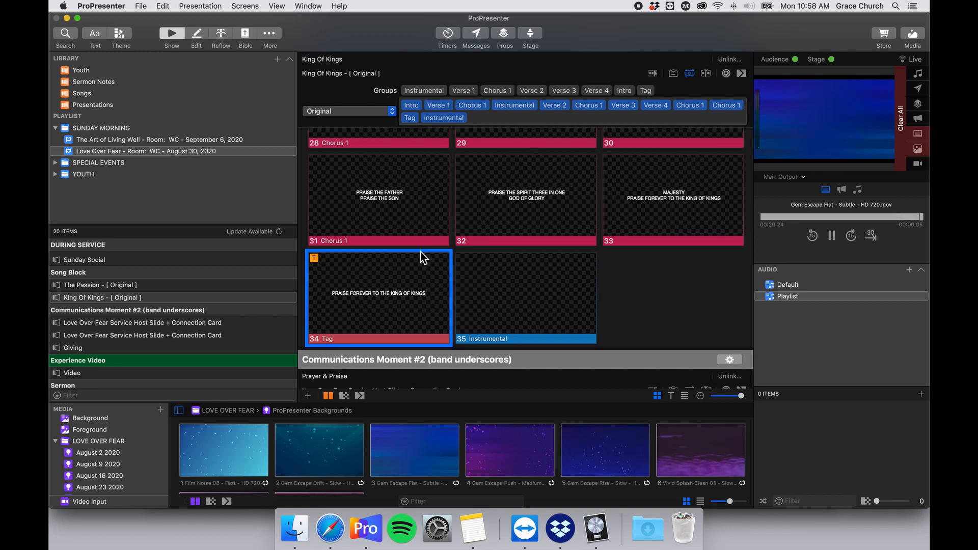
Remove Tag from the King Of Kings arrangement and reinsert it before Instrumental.
click(413, 118)
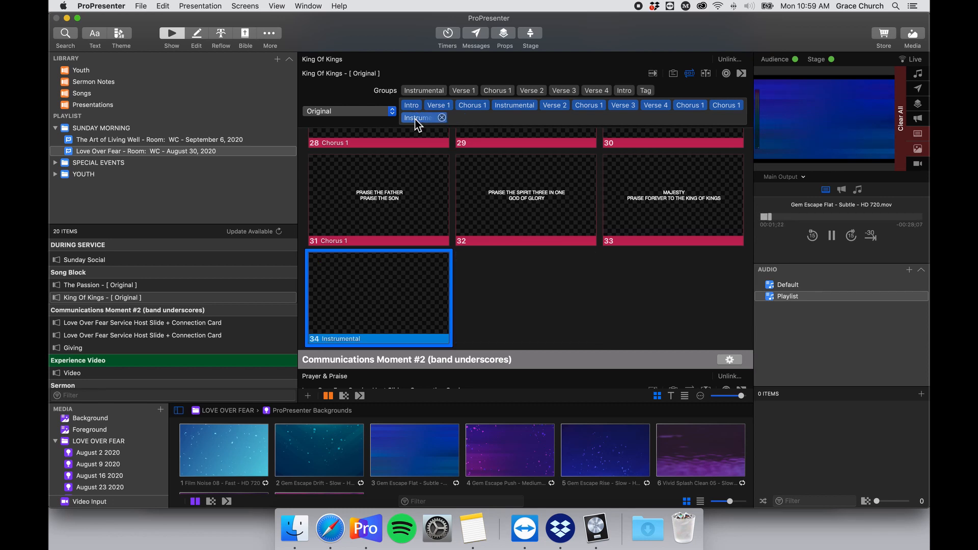
scroll(466, 191, up, 1)
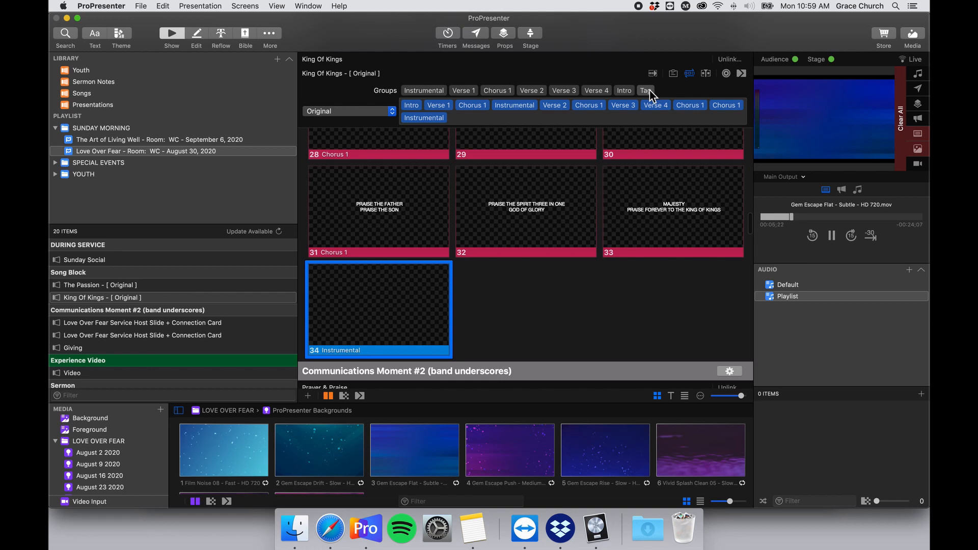
drag(649, 90, 403, 119)
Trigger the slide marked with the C hot key.
scroll(423, 280, up, 5)
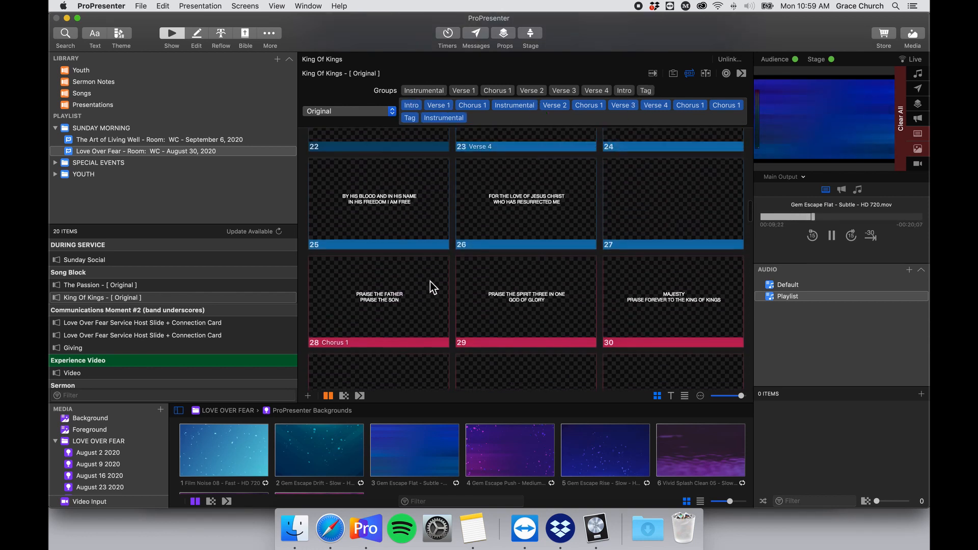
scroll(431, 280, up, 3)
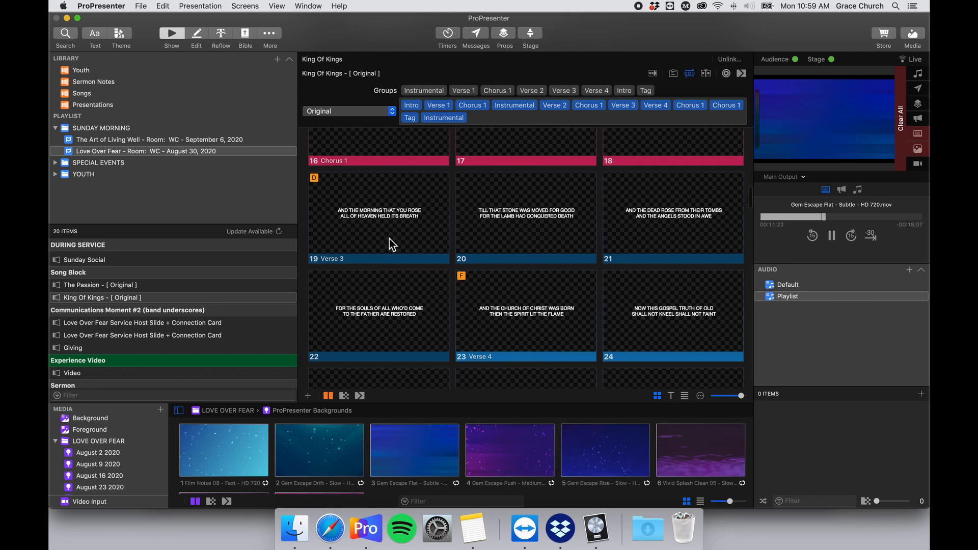
scroll(456, 298, up, 6)
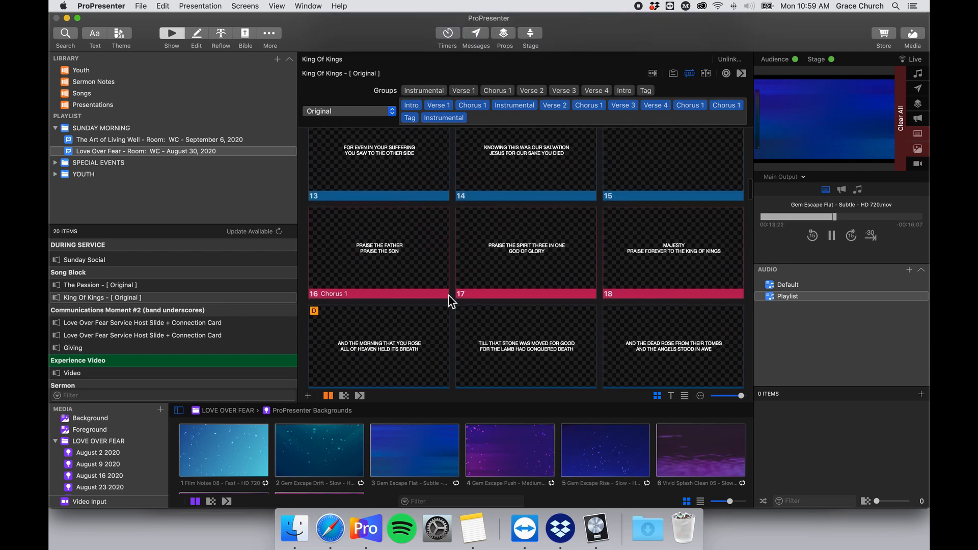
scroll(444, 301, up, 2)
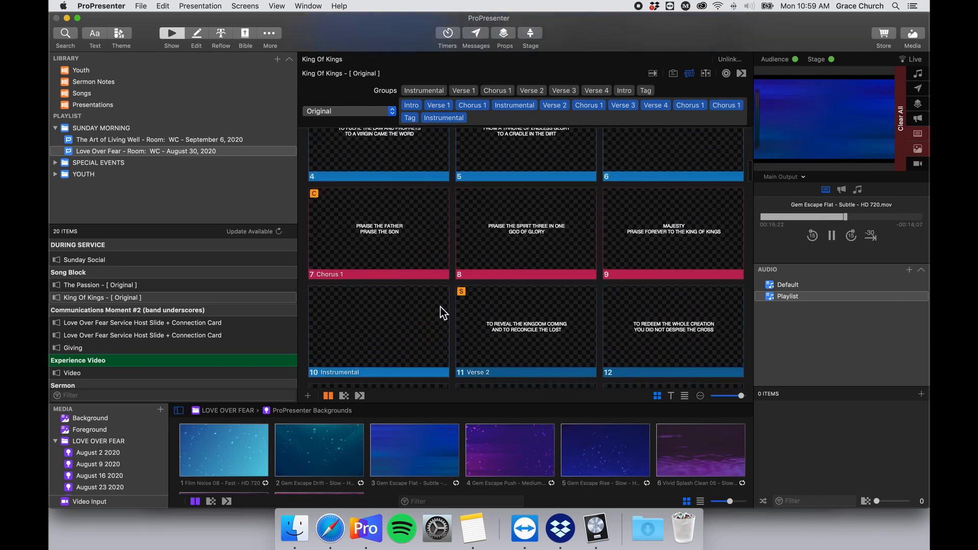
scroll(440, 307, up, 4)
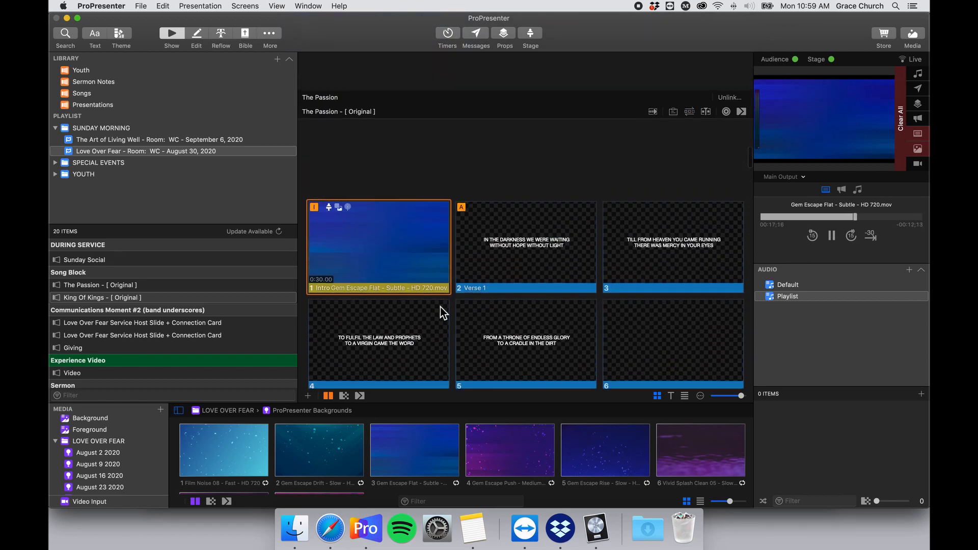
scroll(440, 306, down, 5)
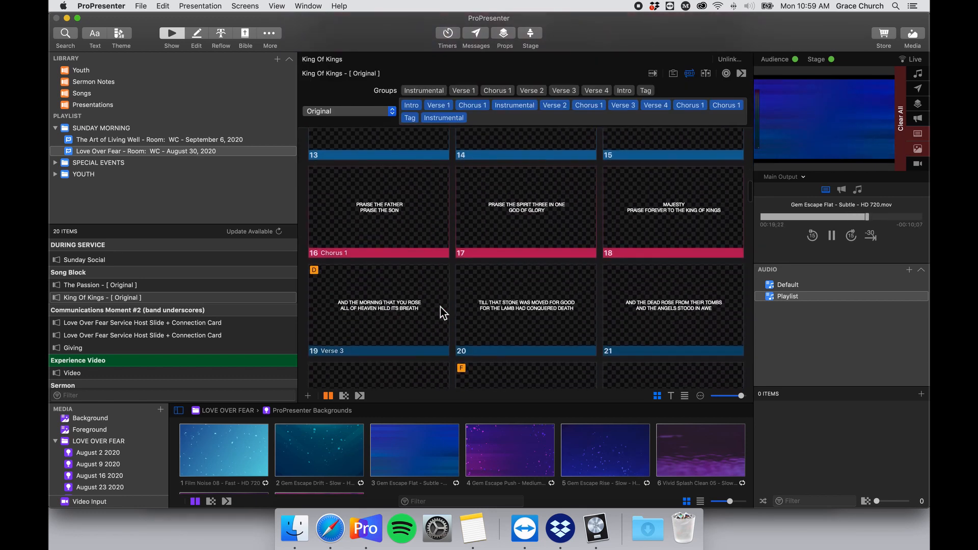
scroll(440, 306, down, 2)
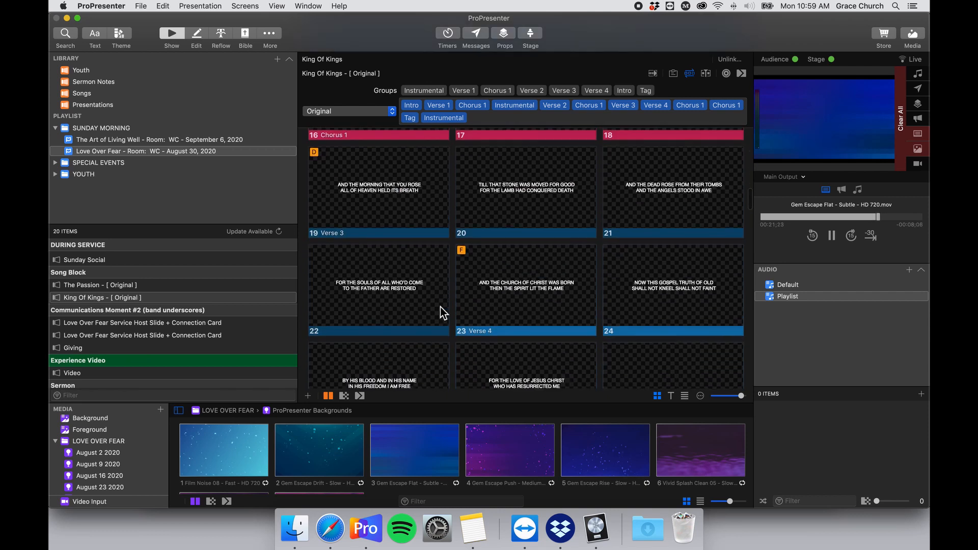
key(c)
Send slide 16 Chorus 1 live.
scroll(484, 272, up, 1)
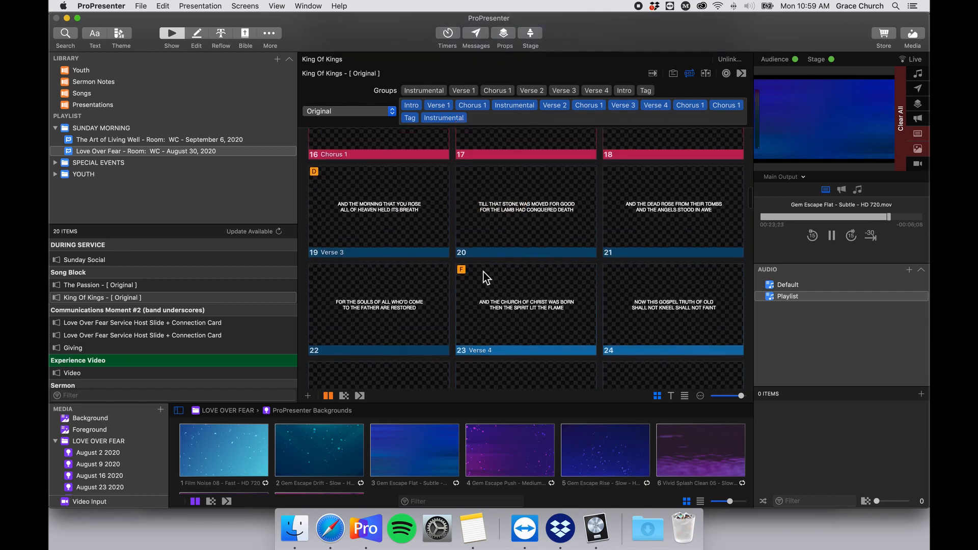
scroll(493, 250, up, 5)
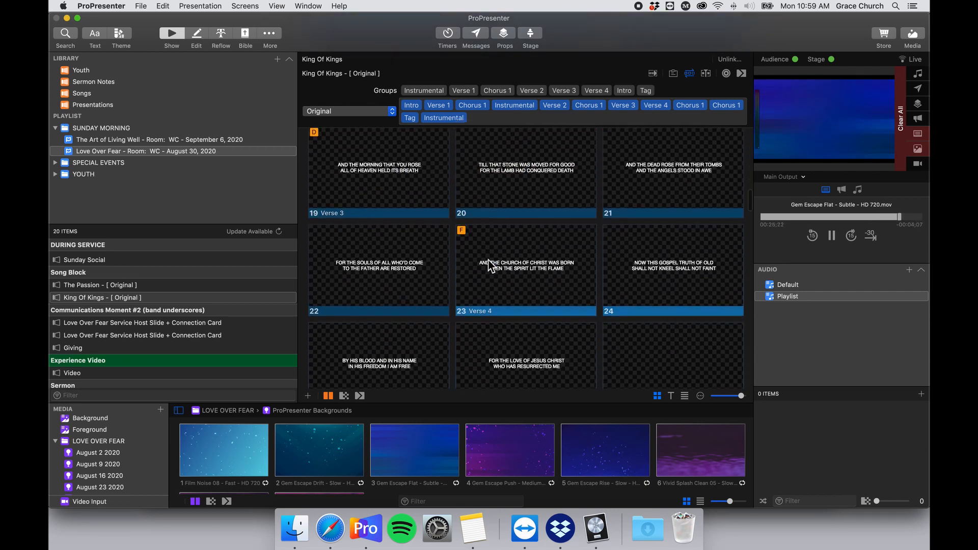
scroll(488, 259, down, 2)
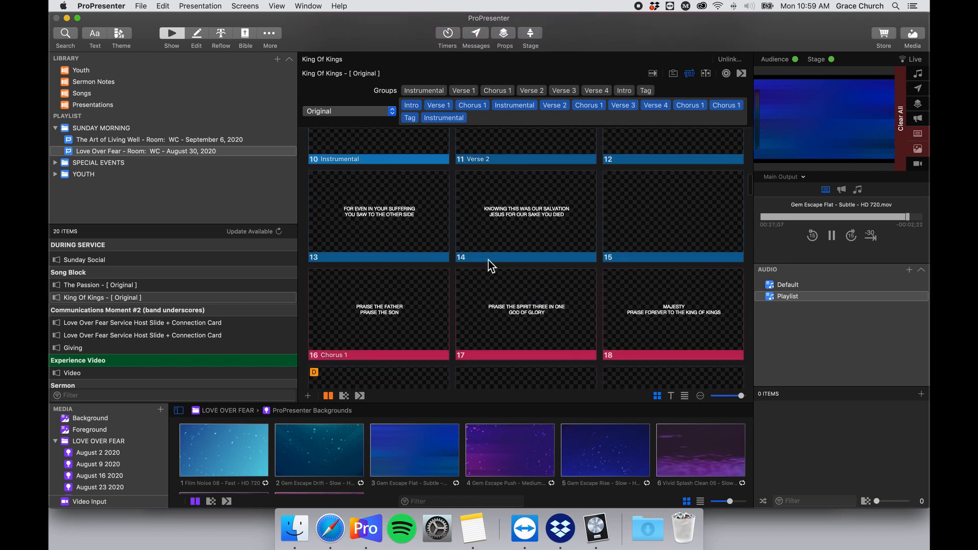
click(396, 265)
scroll(387, 274, up, 1)
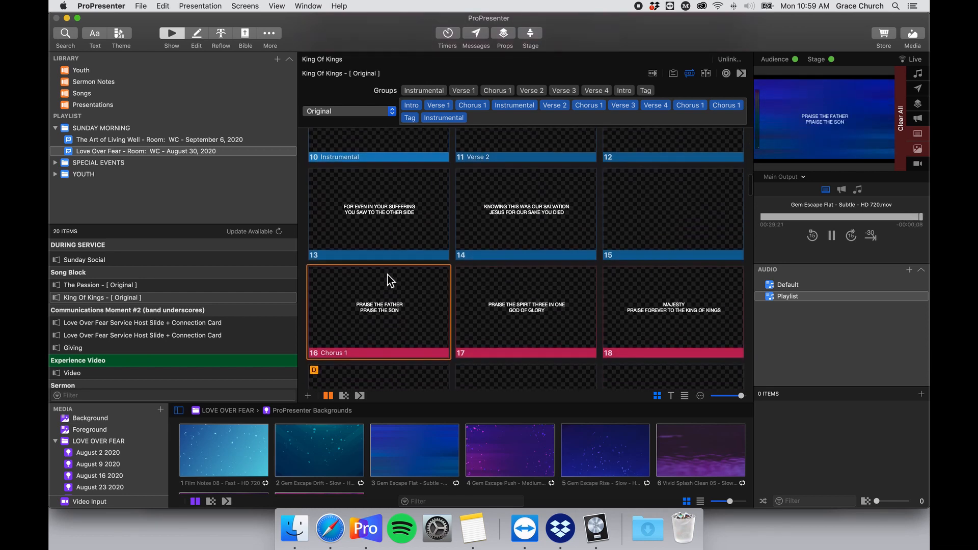
scroll(394, 277, down, 3)
right_click(377, 257)
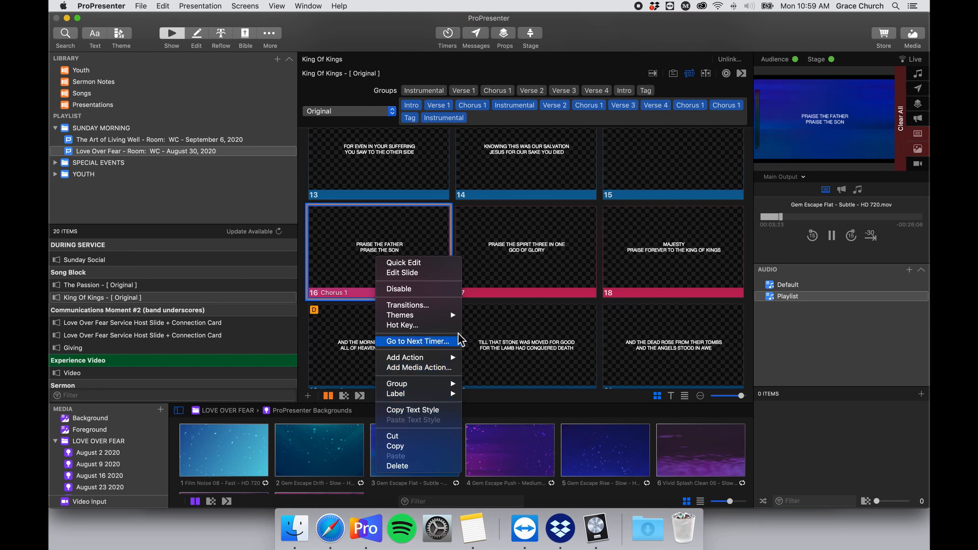
click(363, 270)
scroll(385, 270, down, 10)
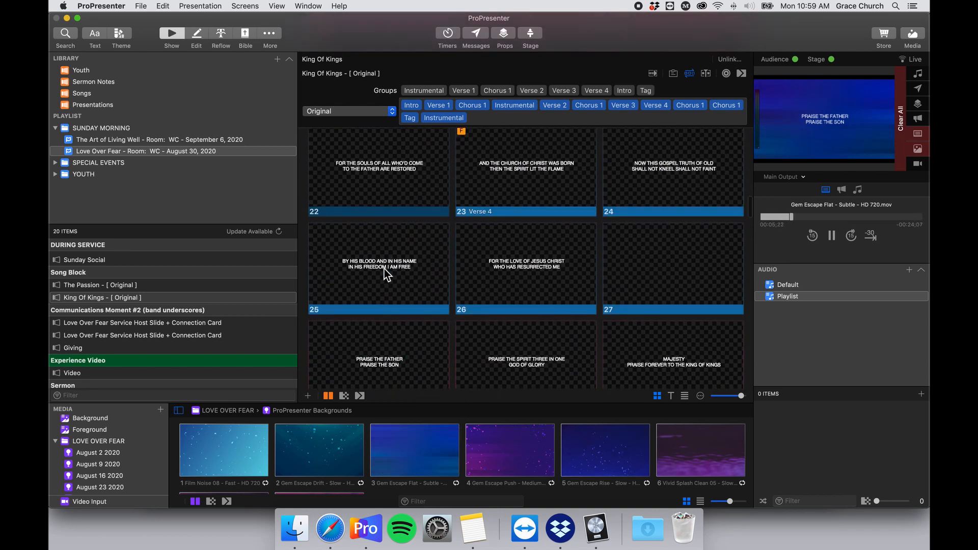
scroll(398, 269, up, 1)
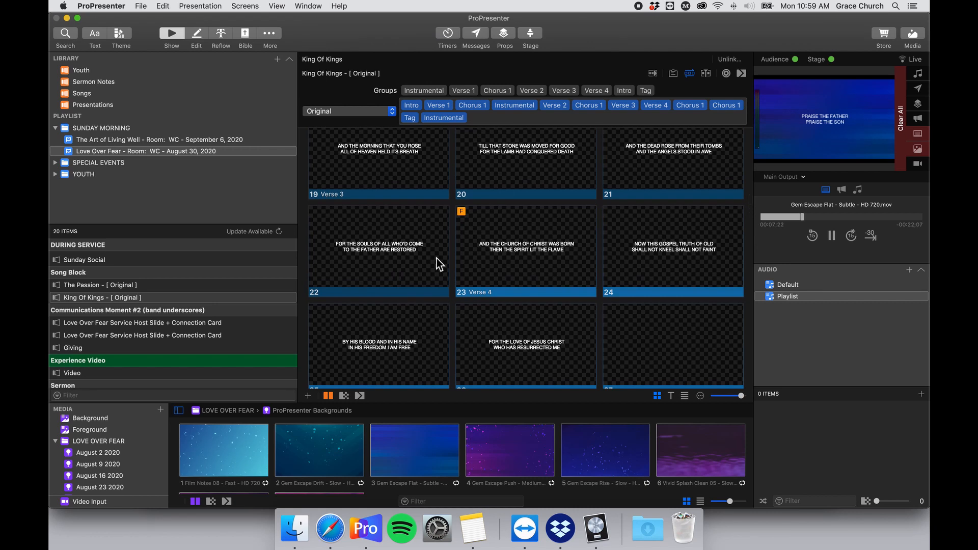
Test the F hot key and slide 23 Verse 4, leaving slide 22's lyrics live.
key(f)
click(528, 259)
key(f)
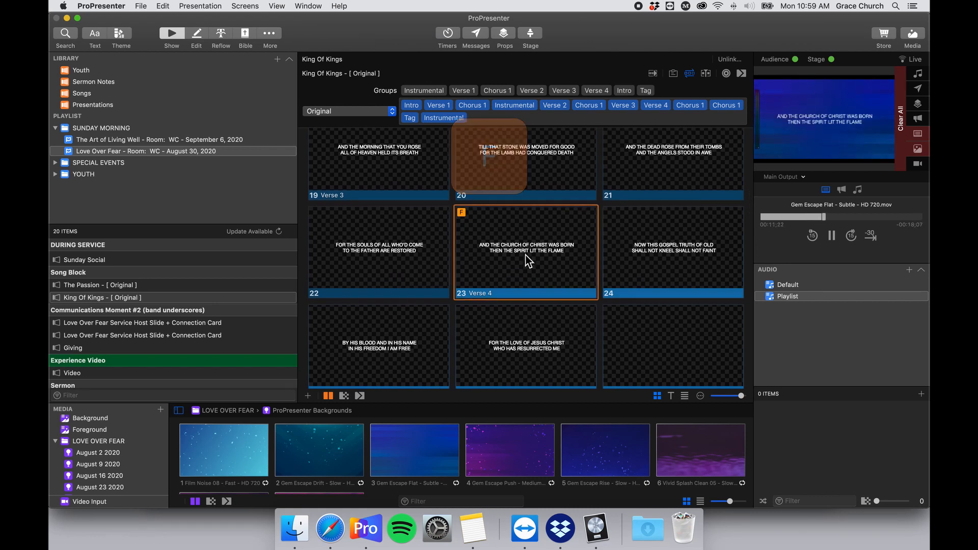
key(f)
click(420, 242)
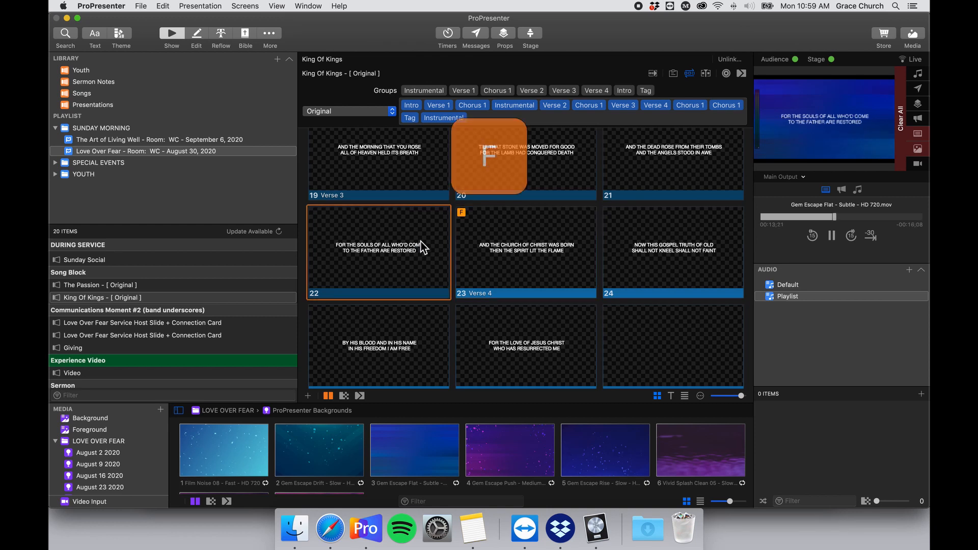
scroll(508, 252, down, 5)
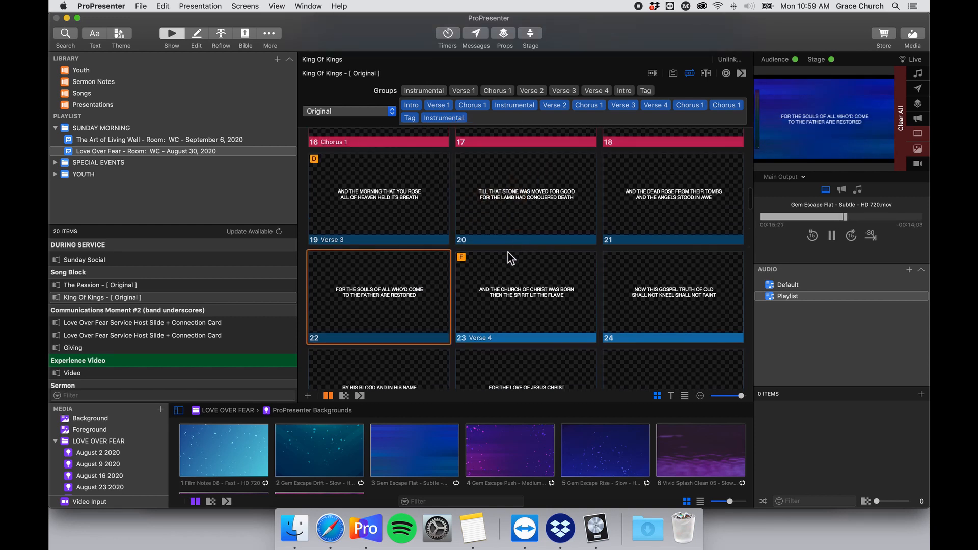
scroll(509, 249, down, 10)
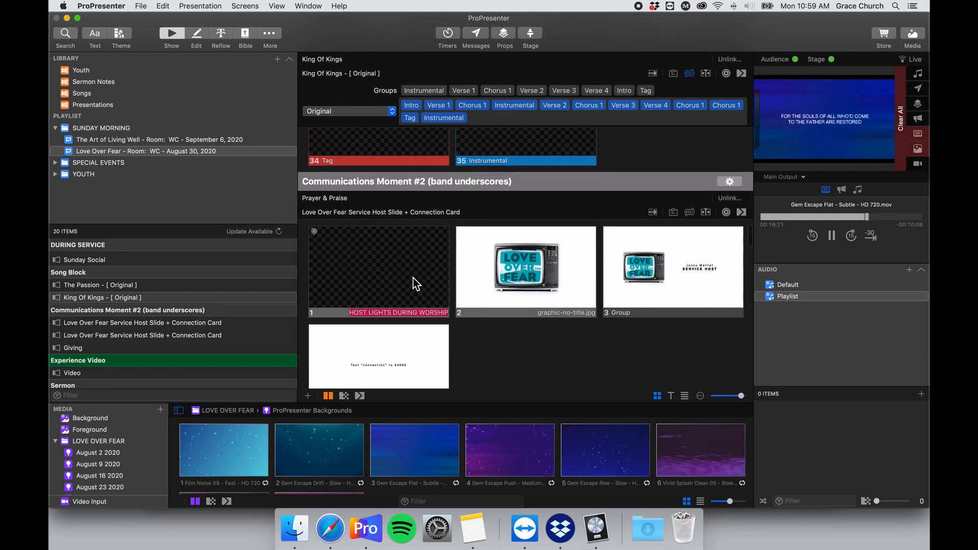
scroll(438, 262, down, 3)
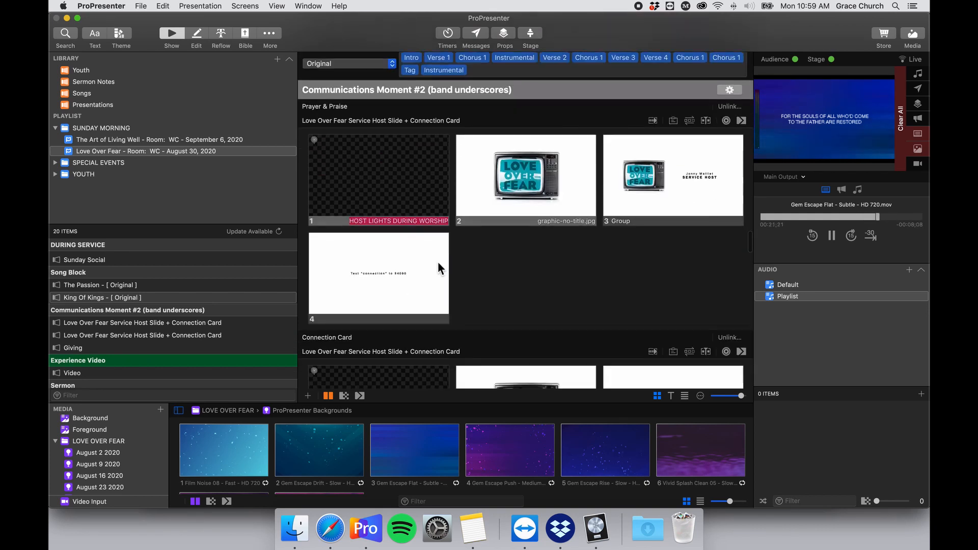
scroll(426, 204, up, 1)
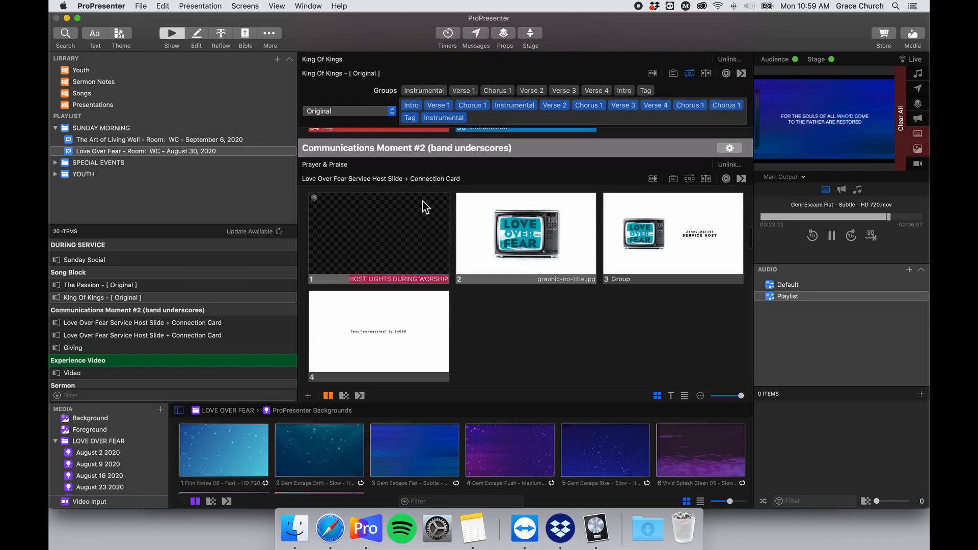
click(689, 73)
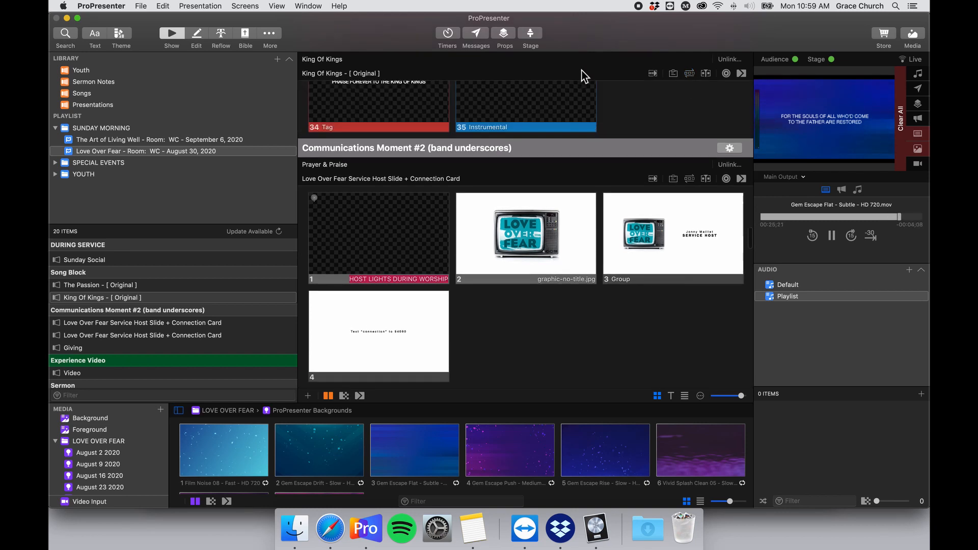
click(913, 34)
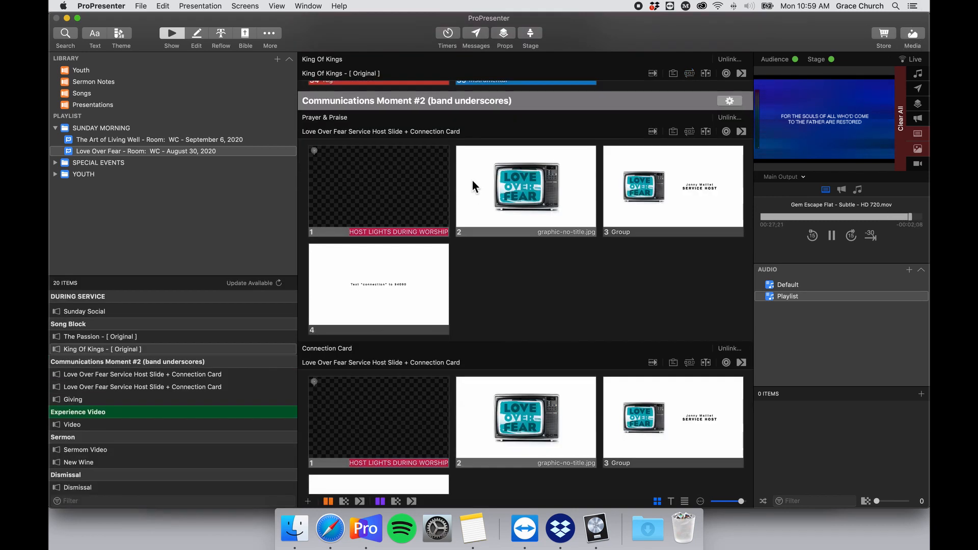
scroll(472, 179, up, 2)
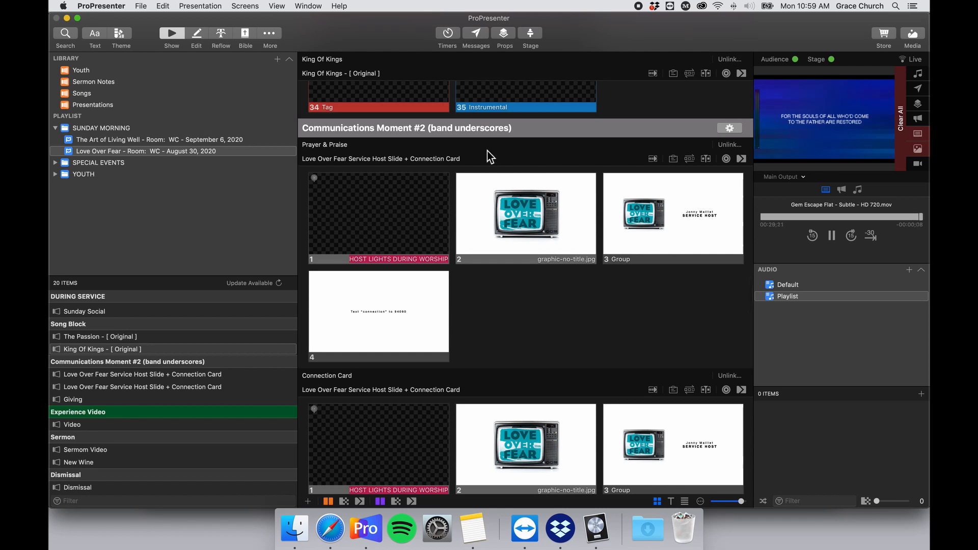
scroll(566, 170, down, 3)
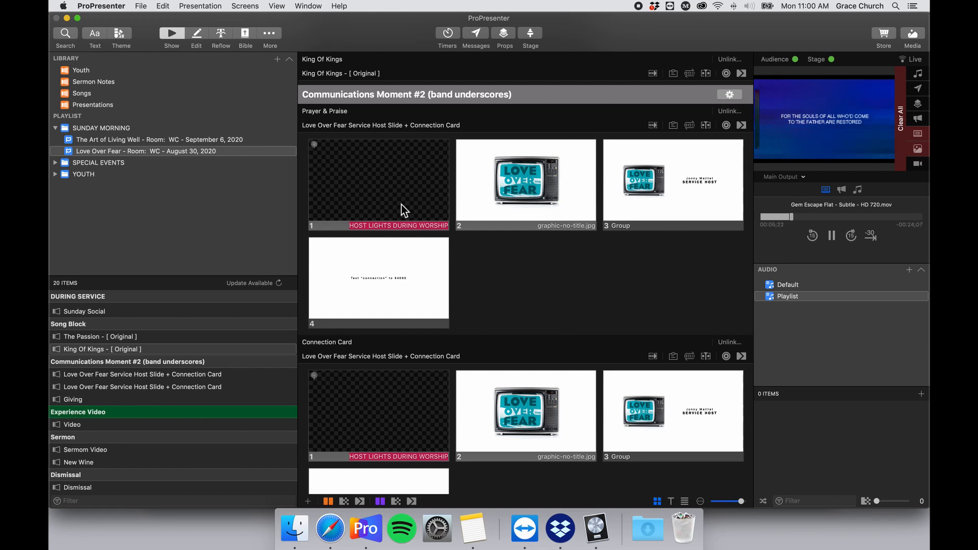
scroll(471, 207, down, 5)
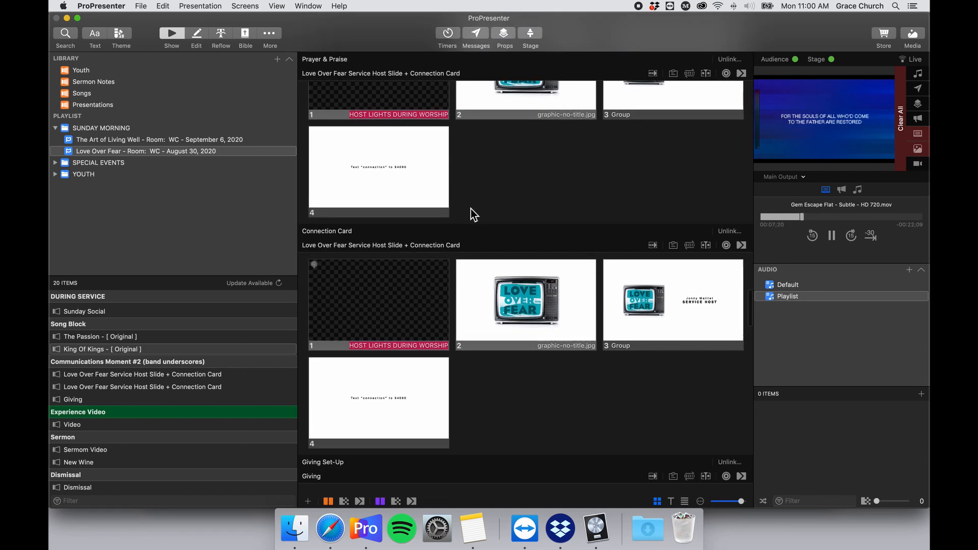
scroll(470, 209, up, 4)
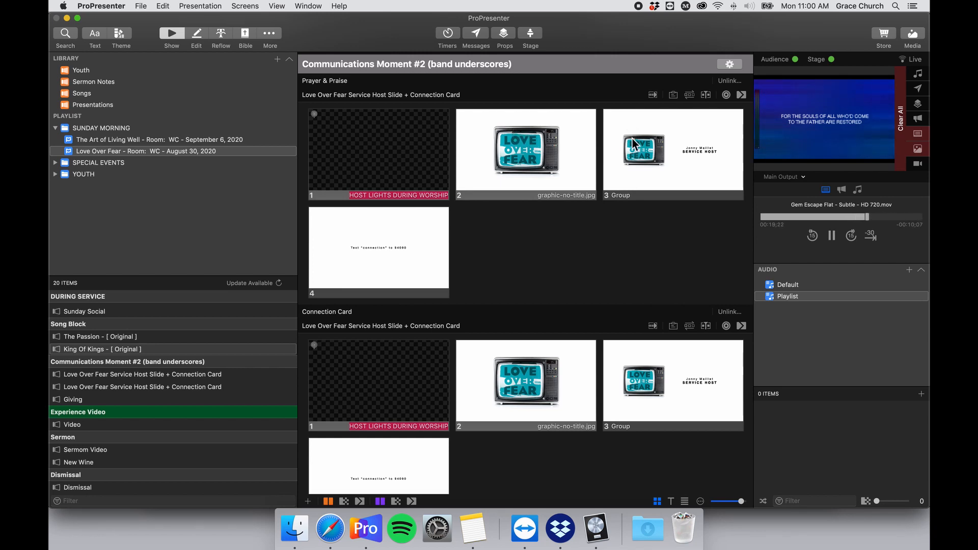
scroll(525, 230, down, 5)
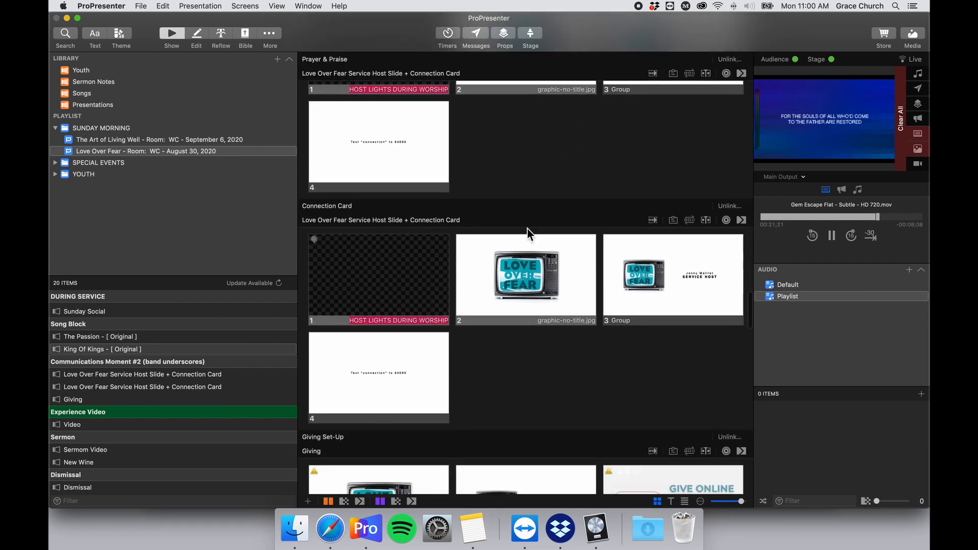
scroll(463, 201, down, 4)
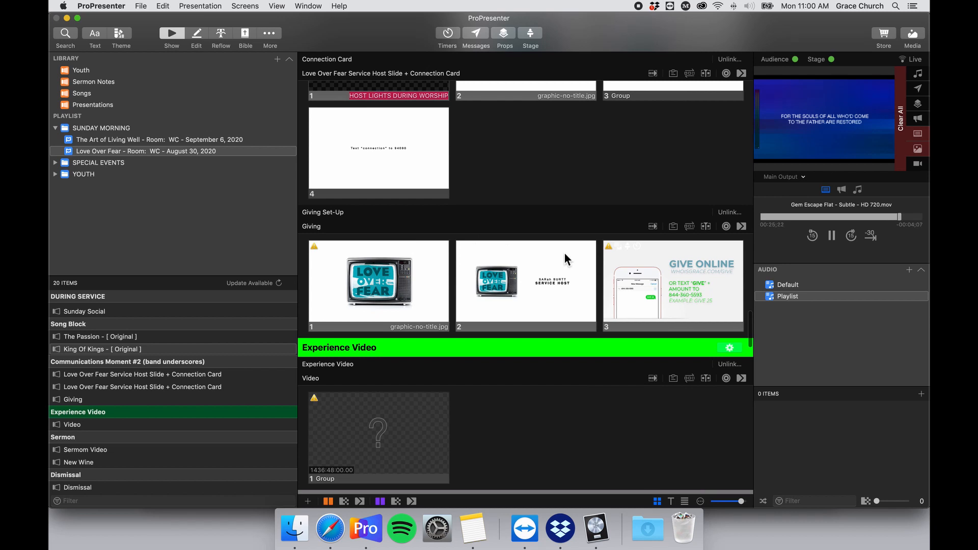
scroll(610, 252, down, 2)
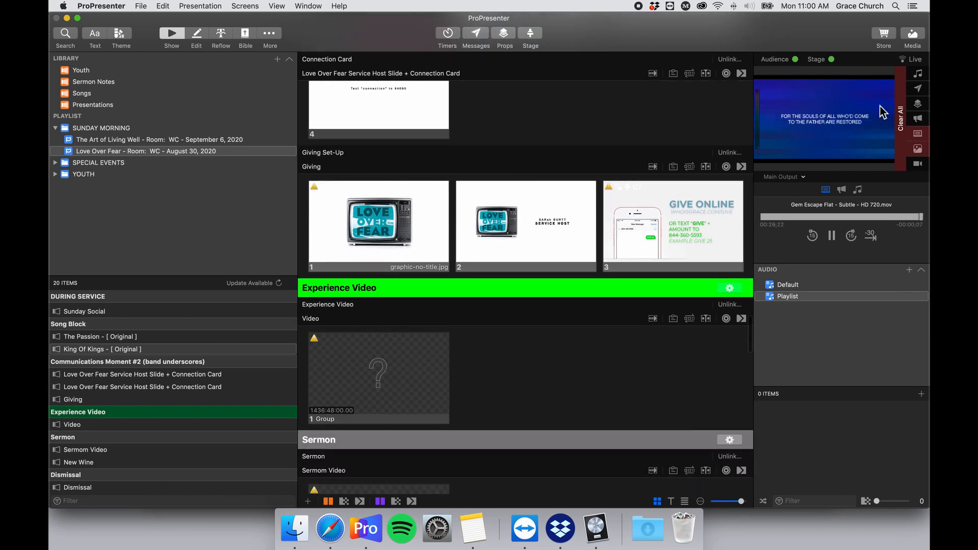
scroll(566, 165, up, 1)
scroll(591, 157, down, 2)
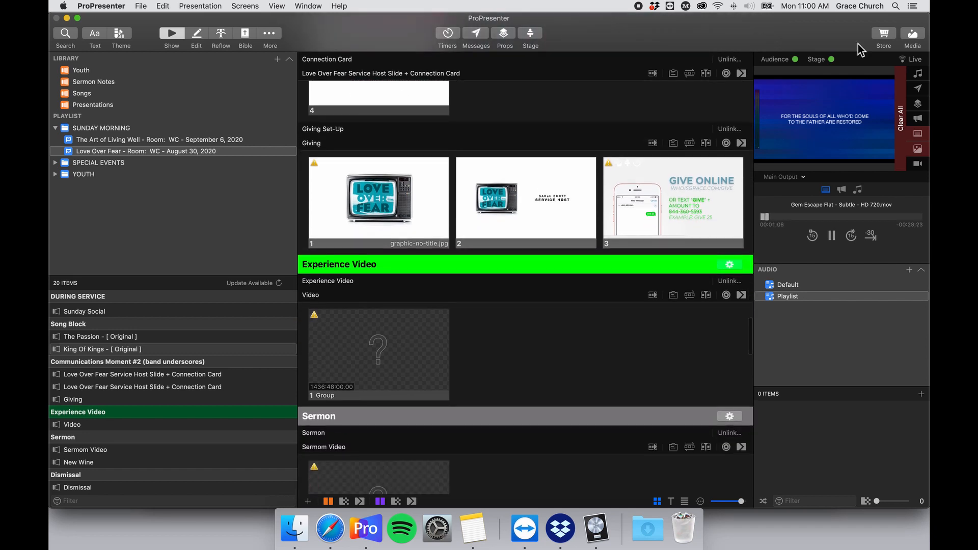
Drop 9 Giving Slide from the August 30 2020 media playlist onto the third Giving slide.
click(913, 35)
scroll(121, 458, down, 2)
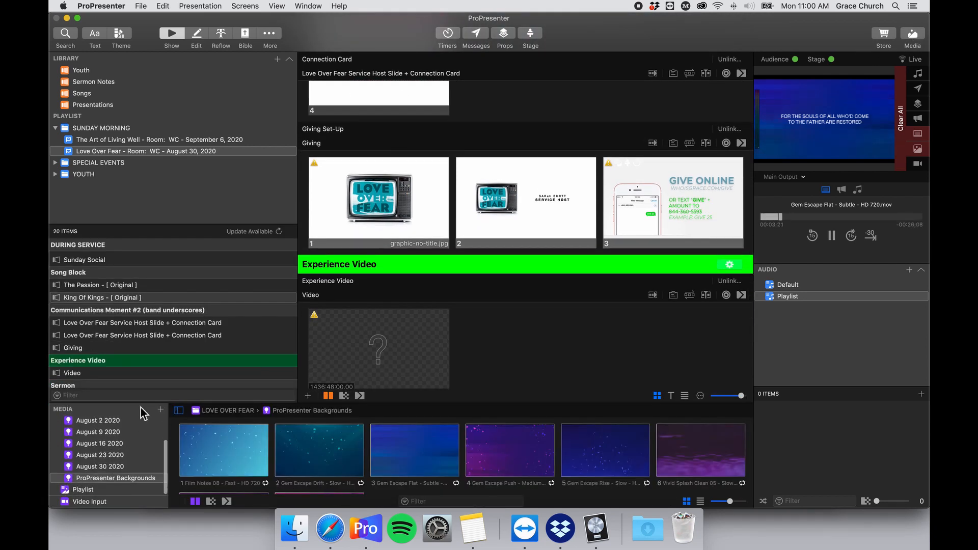
drag(143, 372, 144, 369)
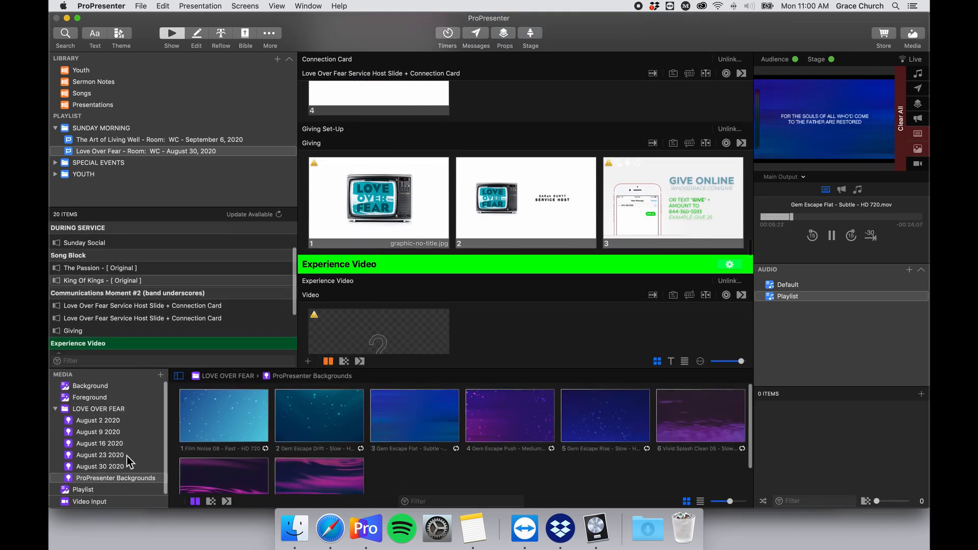
click(102, 468)
scroll(432, 457, down, 5)
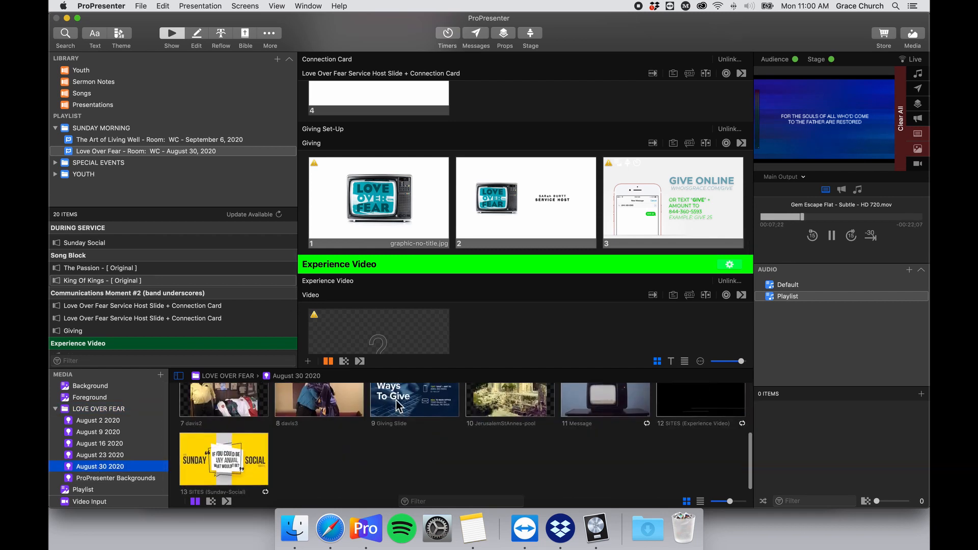
scroll(419, 418, up, 2)
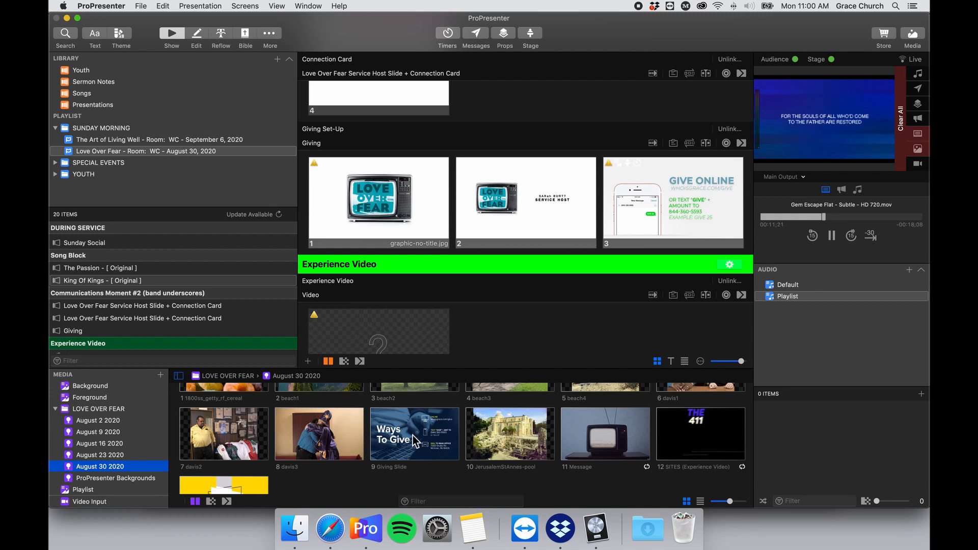
drag(413, 436, 659, 206)
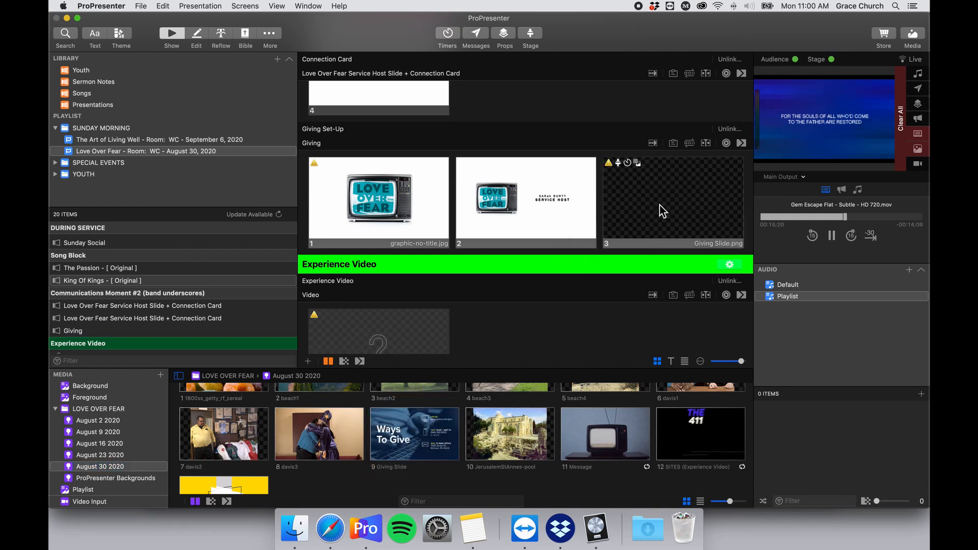
Take the Ways To Give slide live and set its MIDI Note Off to channel 1, note C#-2 (1).
click(647, 212)
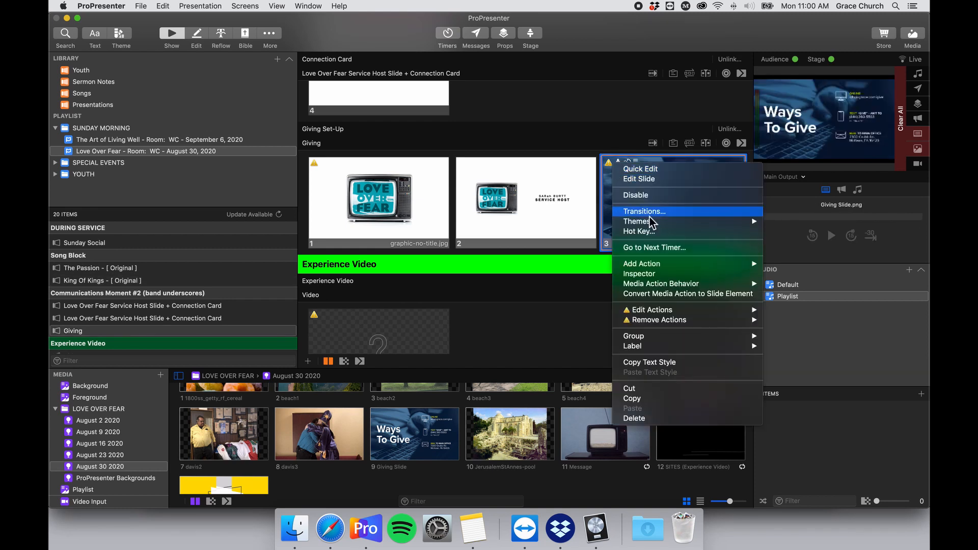
mouse_move(692, 311)
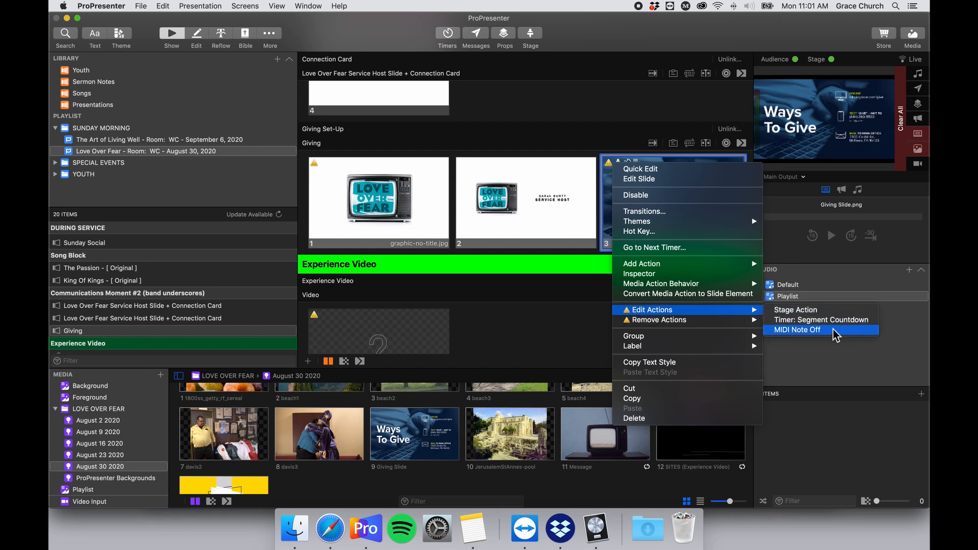
click(833, 329)
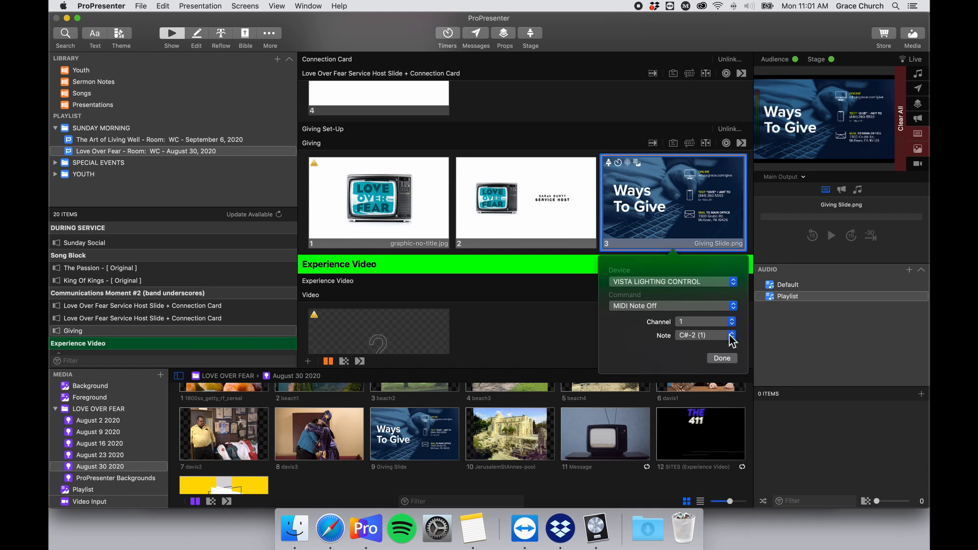
click(728, 361)
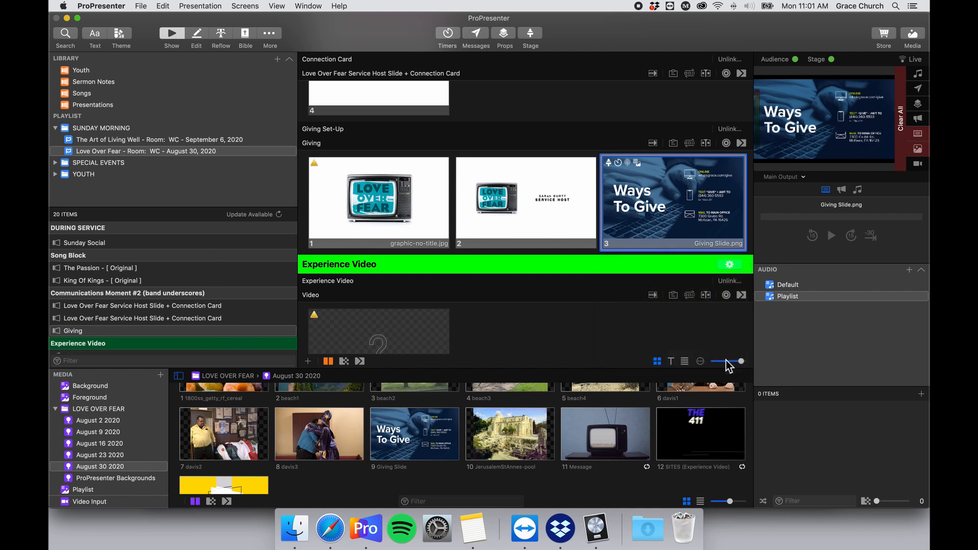
scroll(643, 196, down, 1)
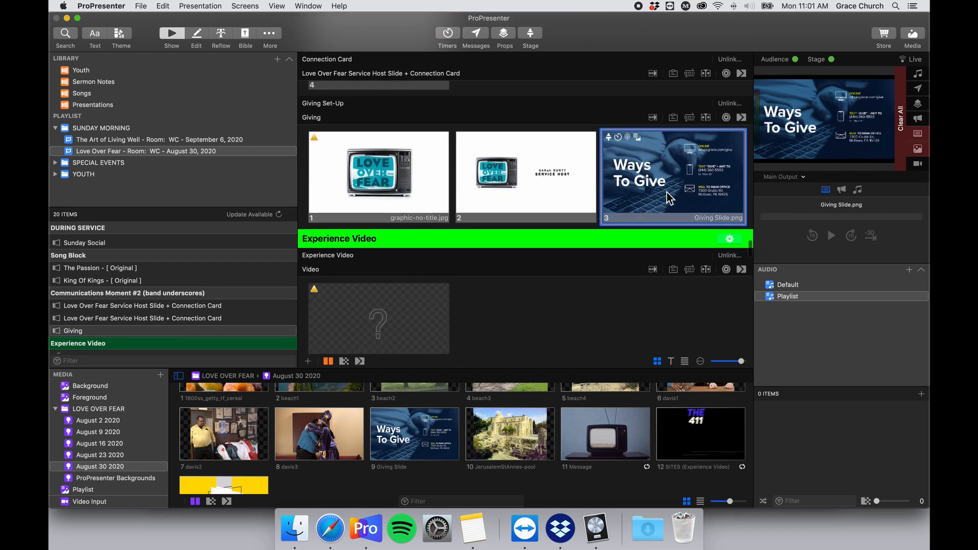
Place the 12 SITES (Experience Video) clip on the Experience Video slide and play it live.
scroll(660, 193, up, 2)
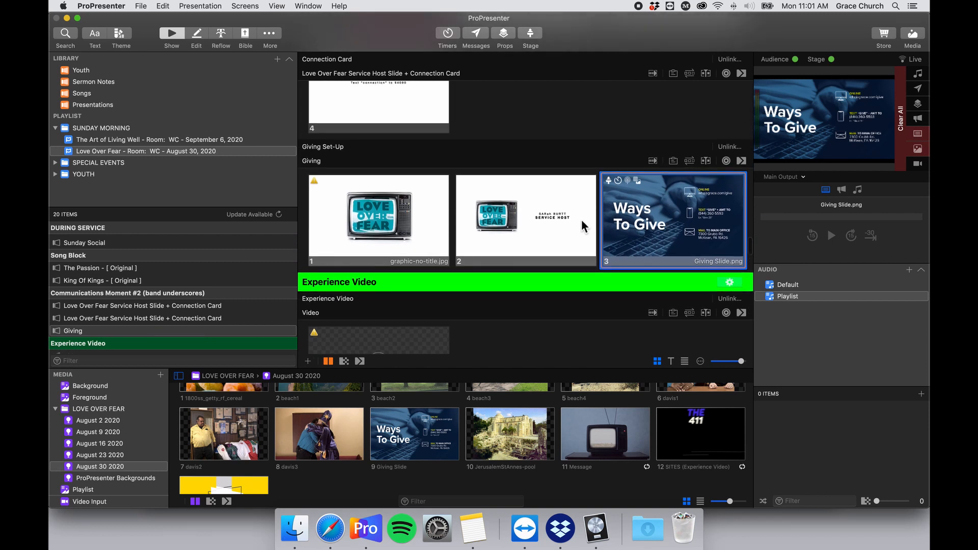
scroll(581, 222, down, 5)
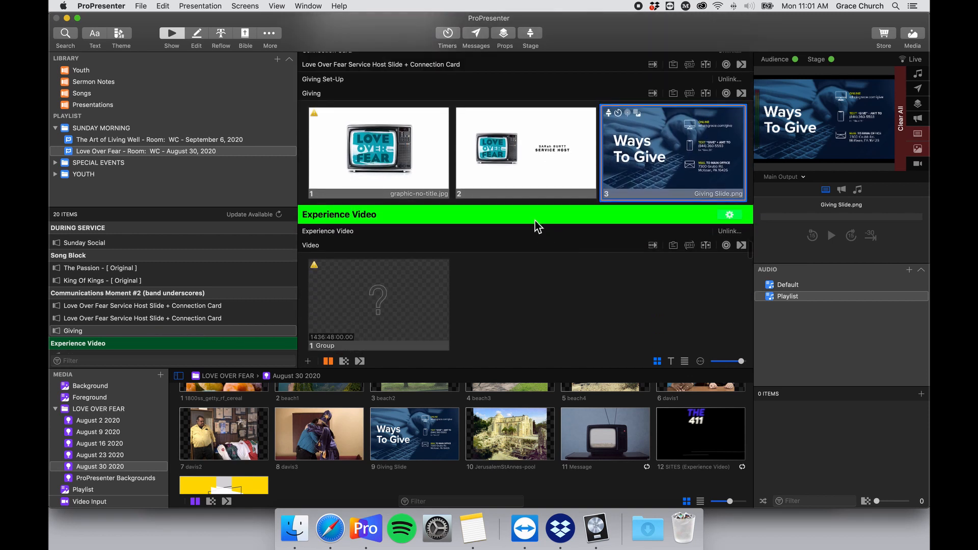
scroll(537, 226, down, 1)
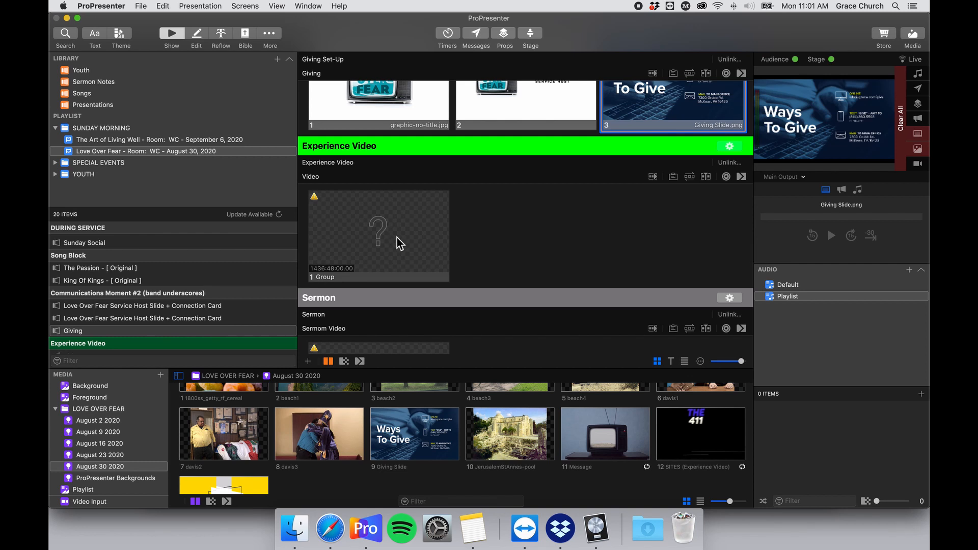
scroll(396, 238, down, 5)
scroll(396, 238, up, 4)
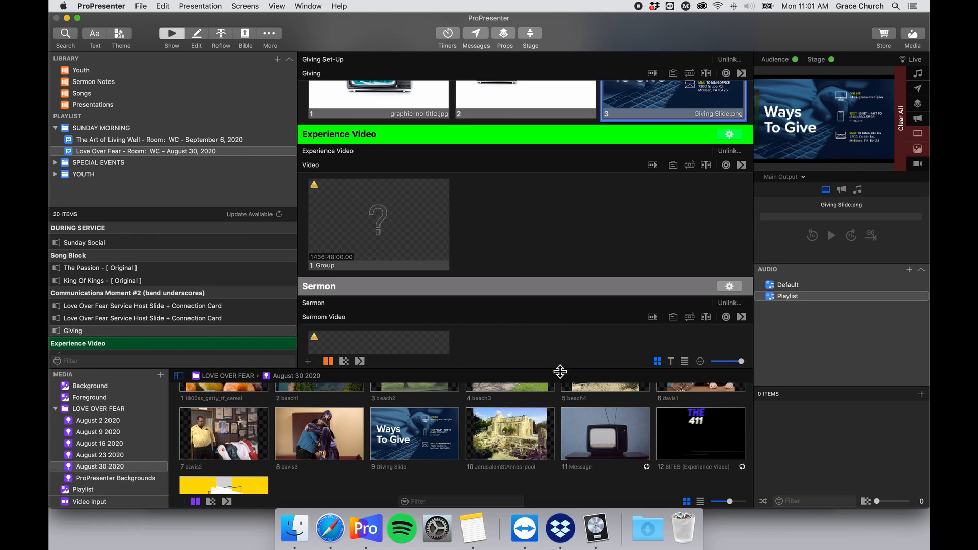
scroll(494, 438, up, 3)
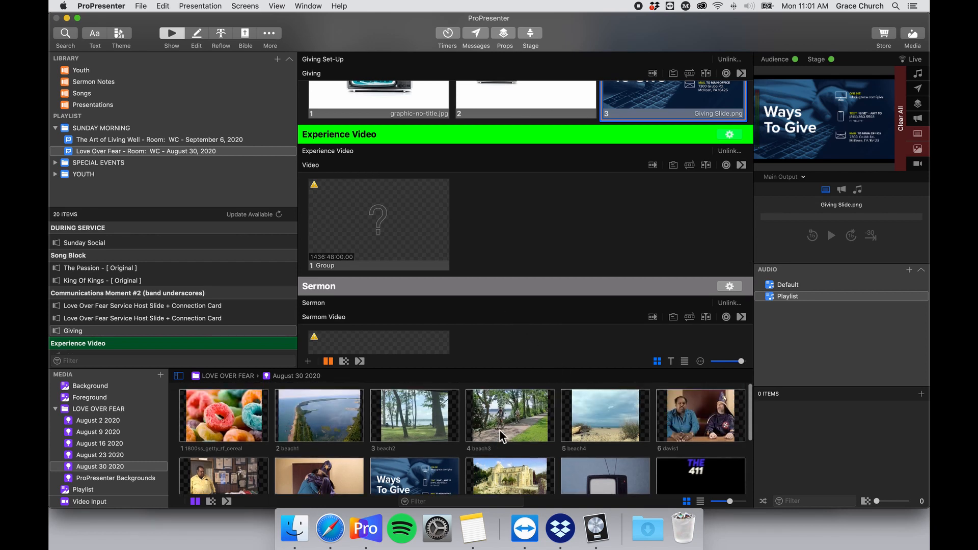
scroll(501, 431, down, 2)
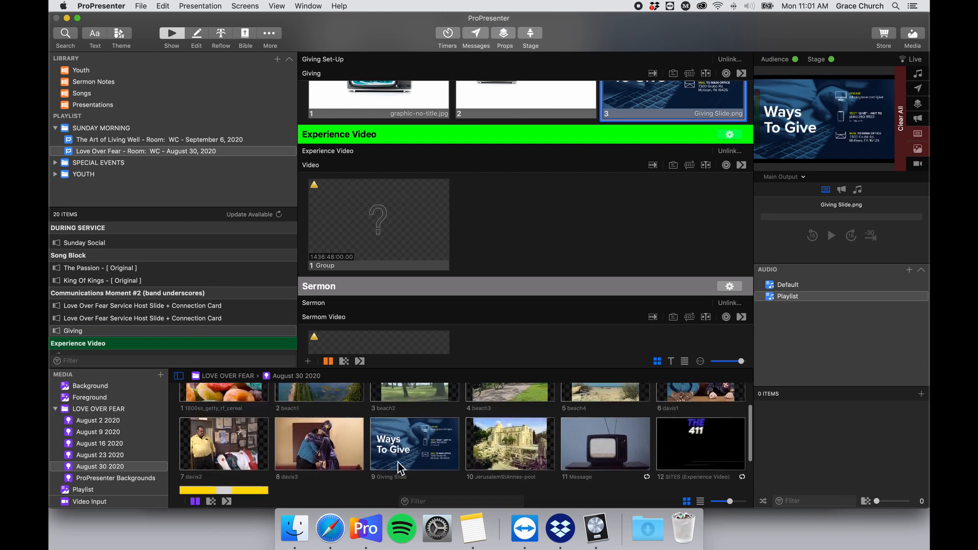
scroll(457, 442, up, 1)
scroll(702, 418, down, 3)
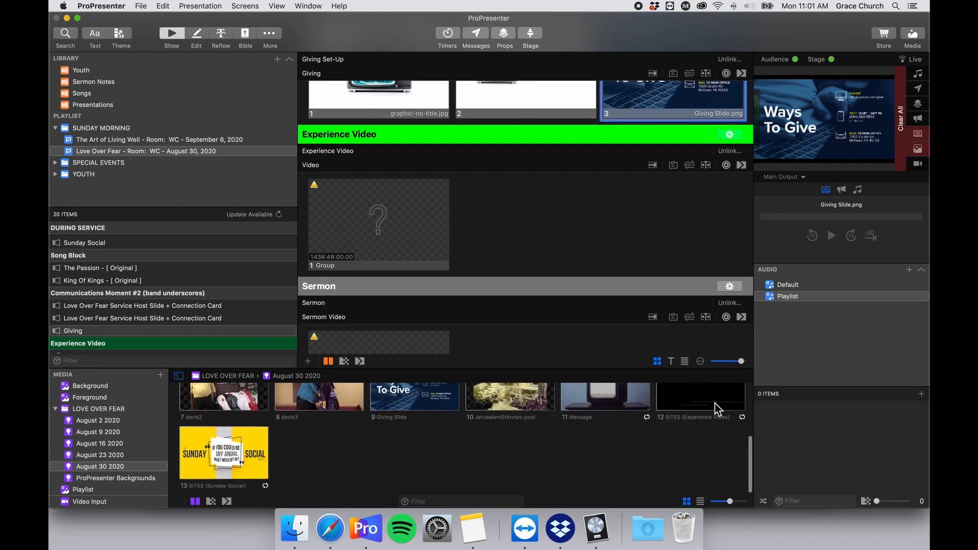
scroll(710, 410, up, 3)
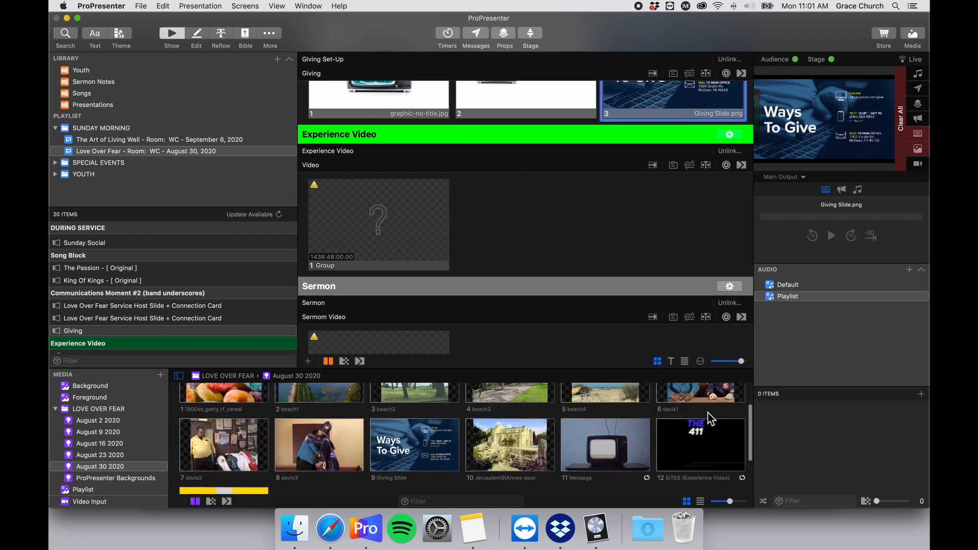
scroll(707, 413, down, 2)
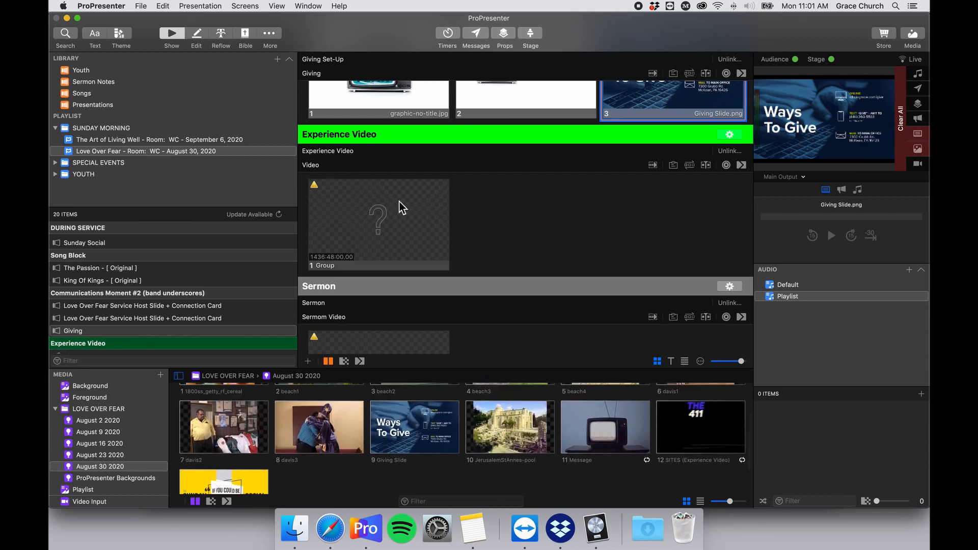
drag(717, 429, 373, 212)
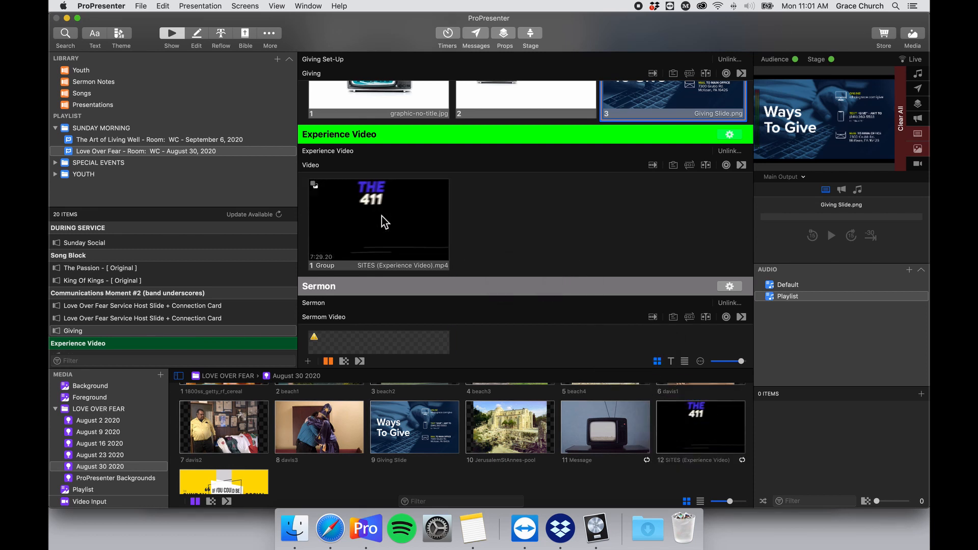
click(365, 209)
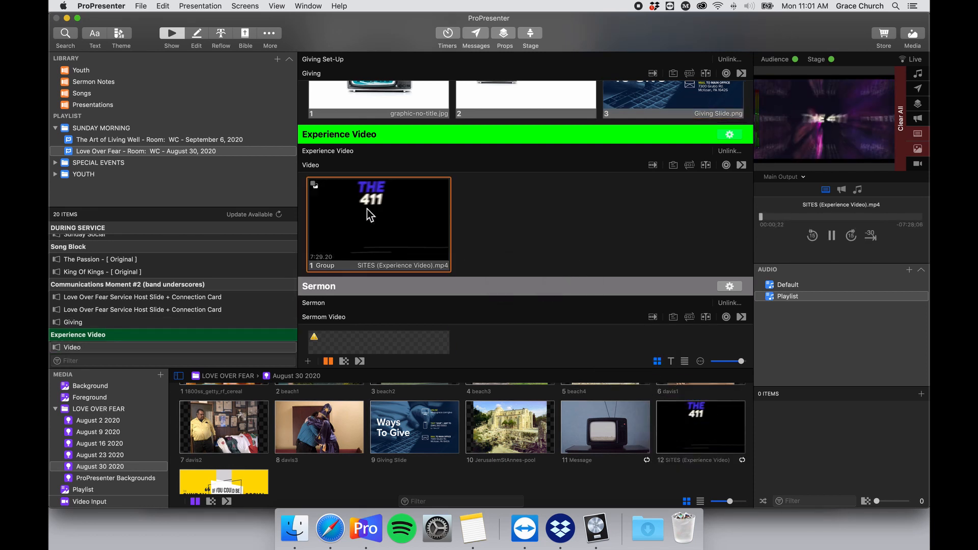
Attach a VISTA LIGHTING CONTROL MIDI Note Off (channel 1, C-2 (0)) to the Experience Video slide, then show the Midi Cues note.
right_click(389, 216)
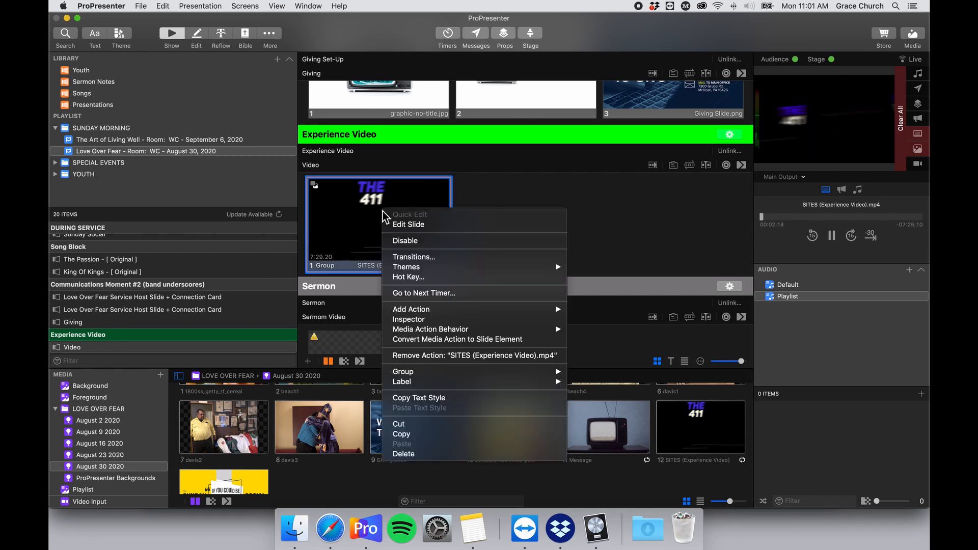
mouse_move(489, 309)
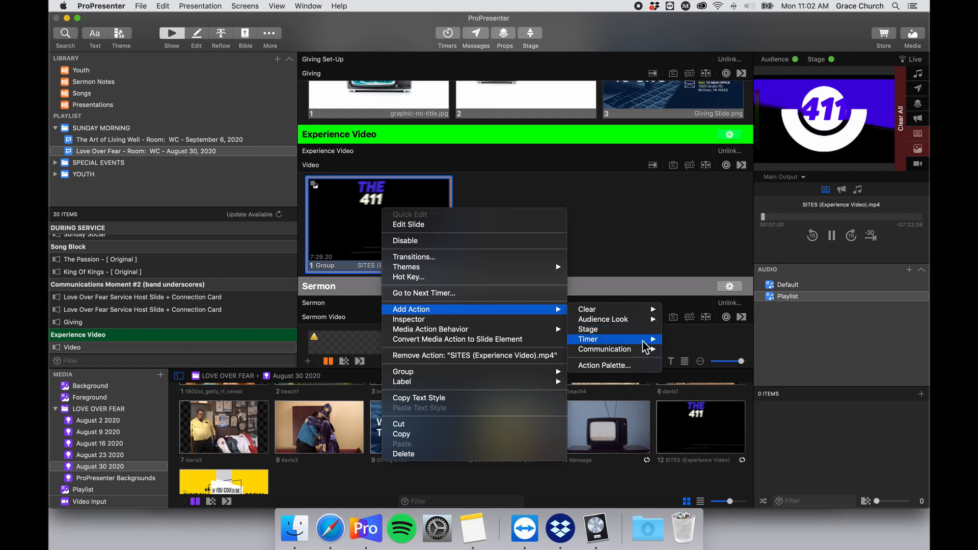
mouse_move(649, 354)
mouse_move(713, 349)
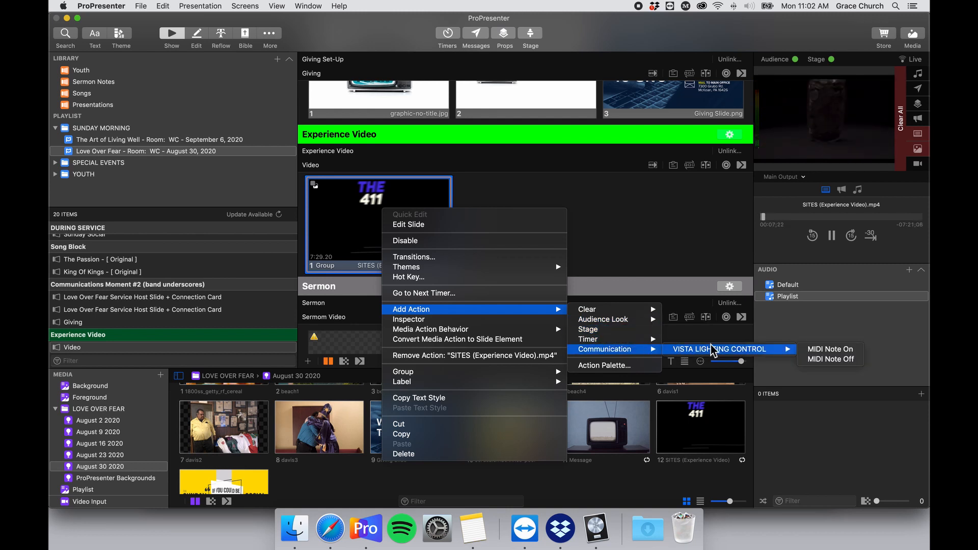
click(827, 361)
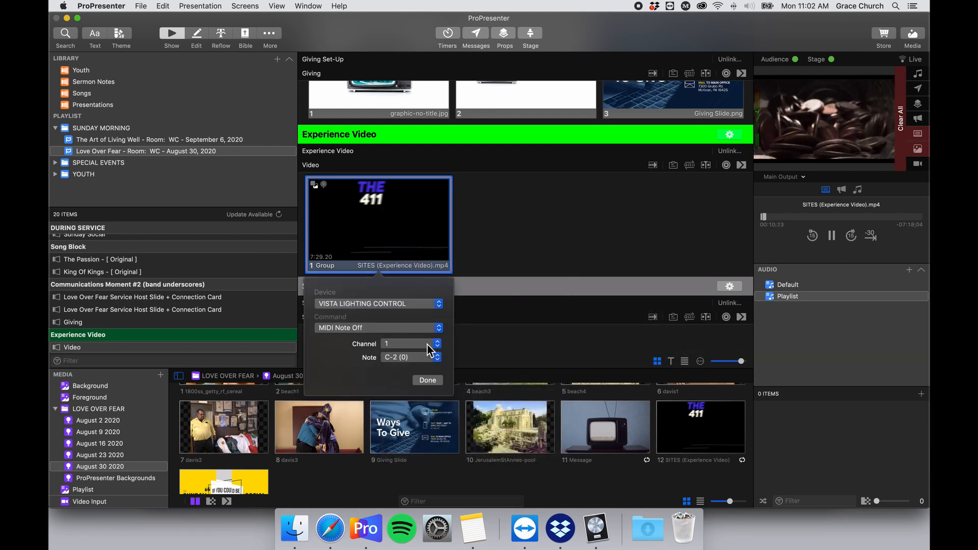
click(429, 358)
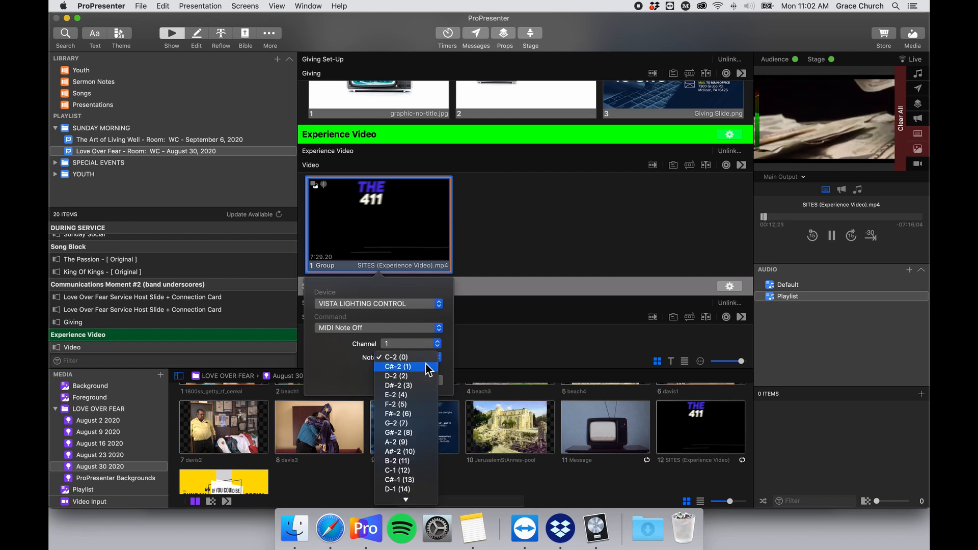
click(339, 366)
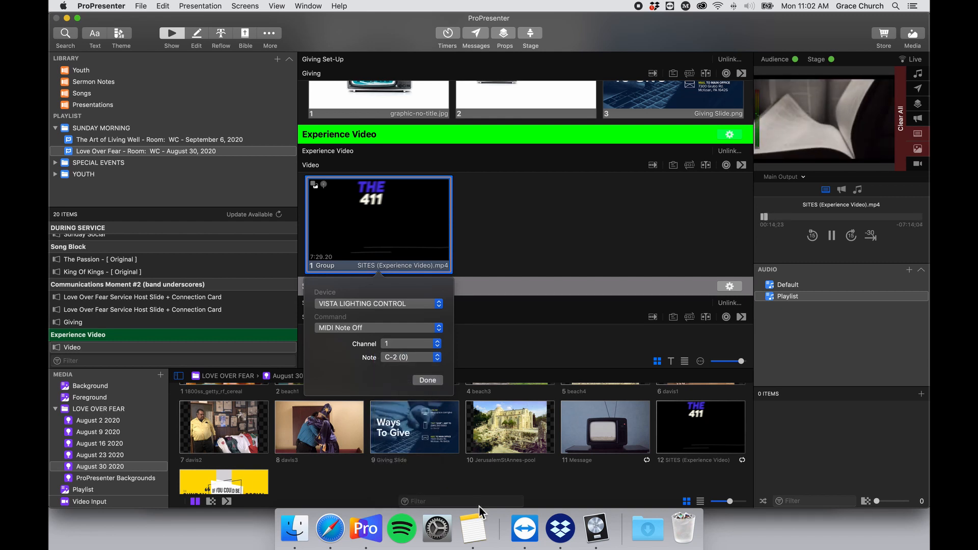
click(476, 522)
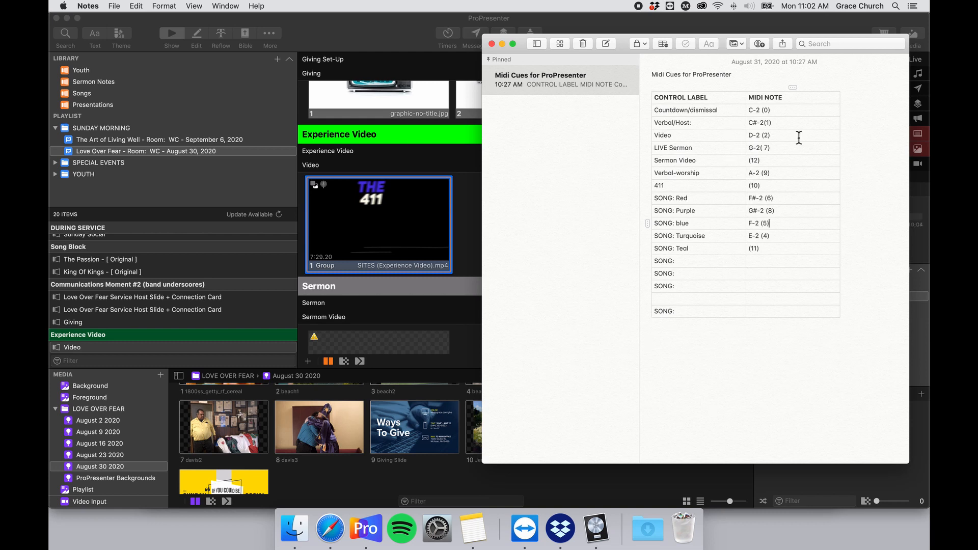
Change the 411 video slide's MIDI Note Off action to note D-2 (2).
click(416, 215)
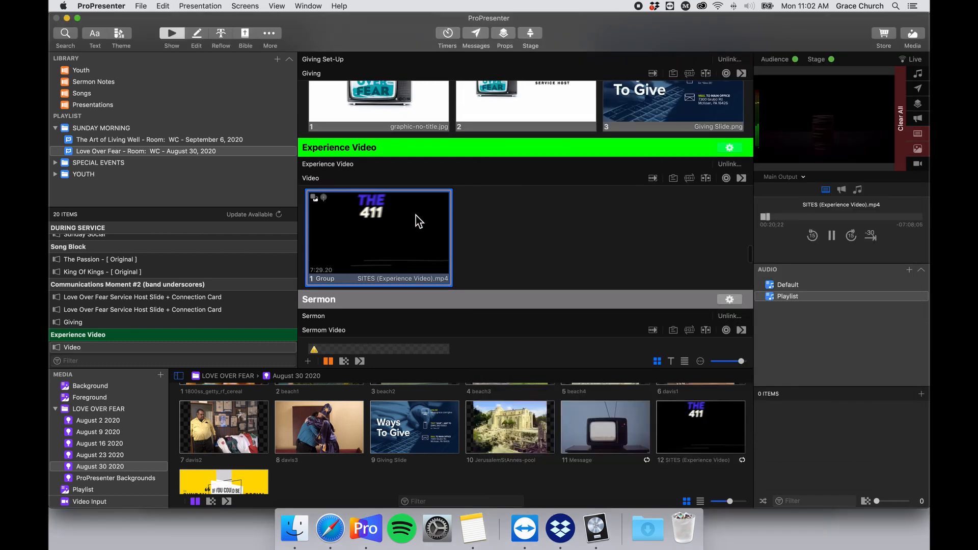
right_click(377, 216)
mouse_move(463, 361)
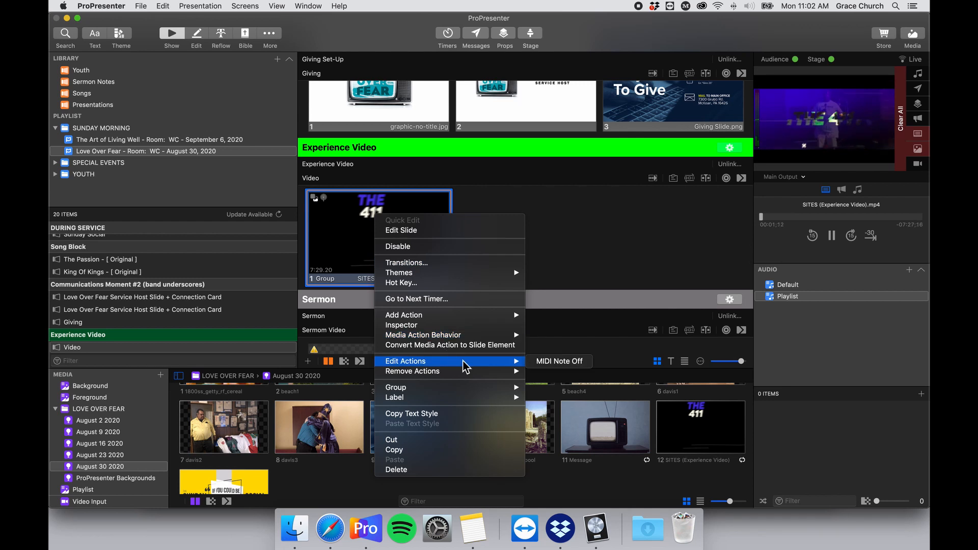
click(577, 362)
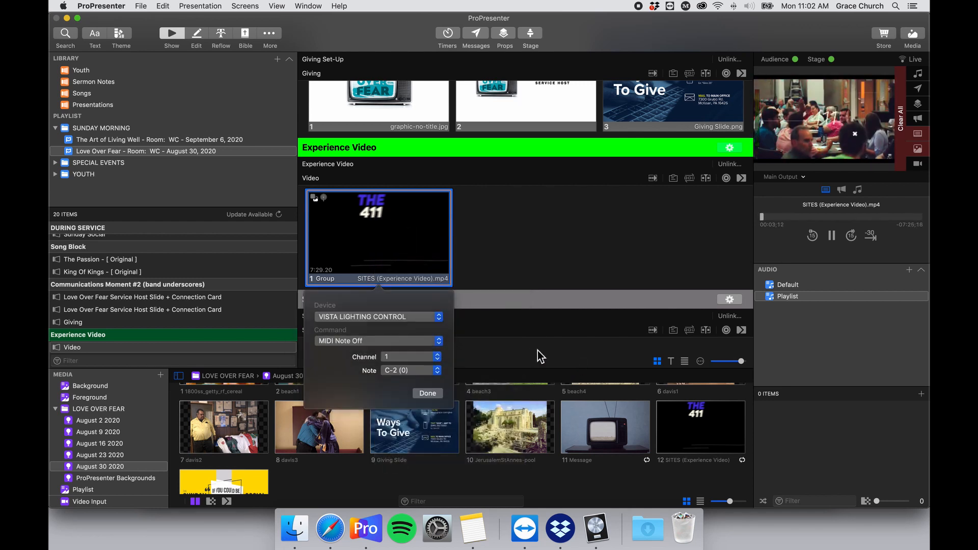
click(437, 376)
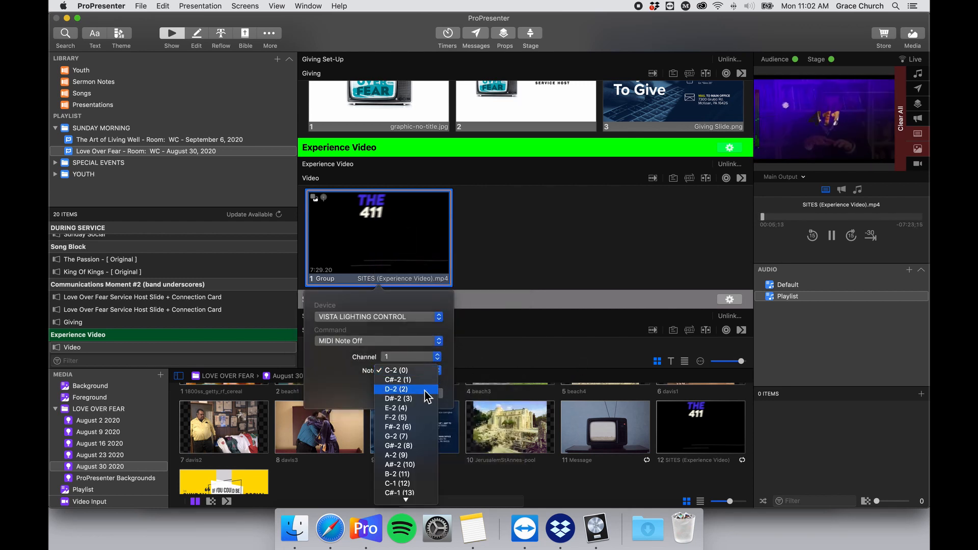
click(426, 394)
click(430, 395)
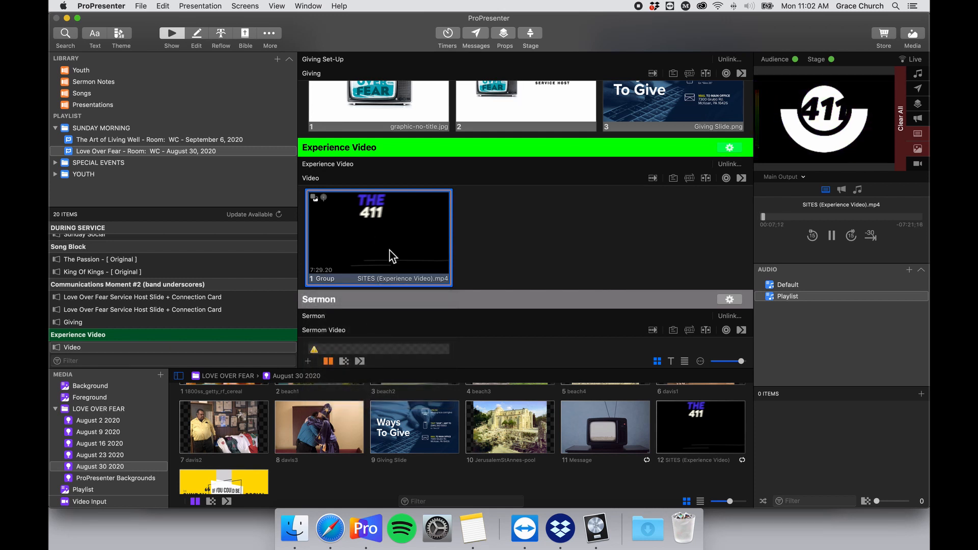
scroll(389, 255, down, 3)
scroll(396, 224, up, 1)
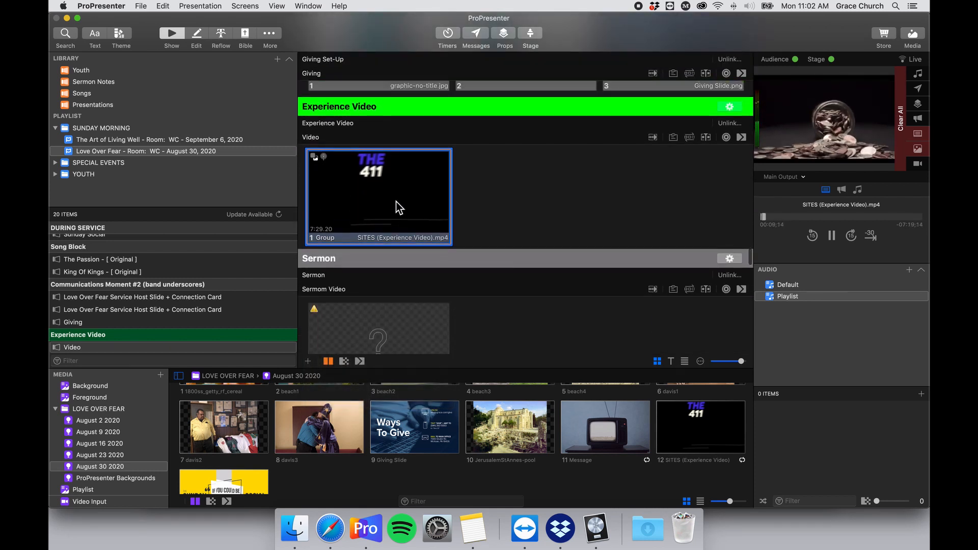
Add a Video Countdown stage layout action to the 411 video slide.
right_click(401, 185)
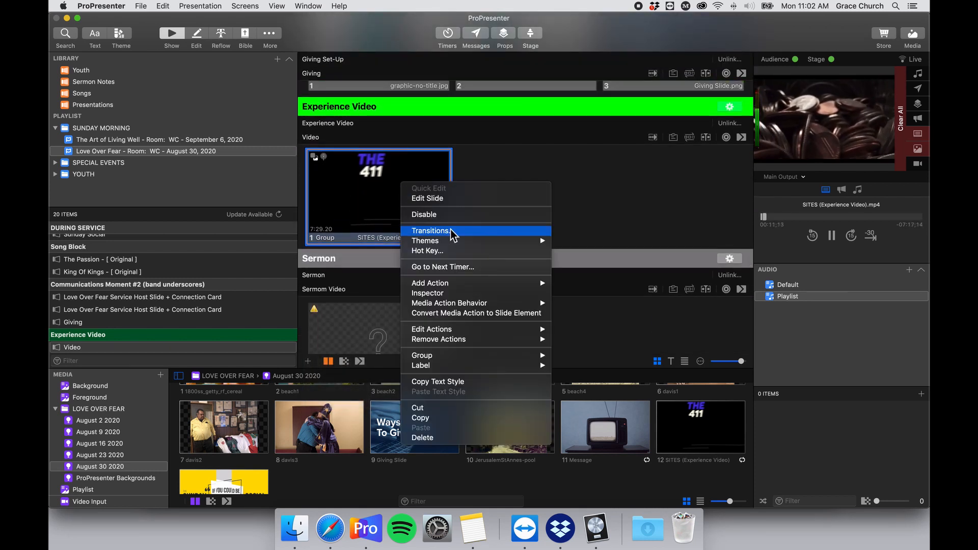
mouse_move(522, 334)
mouse_move(509, 284)
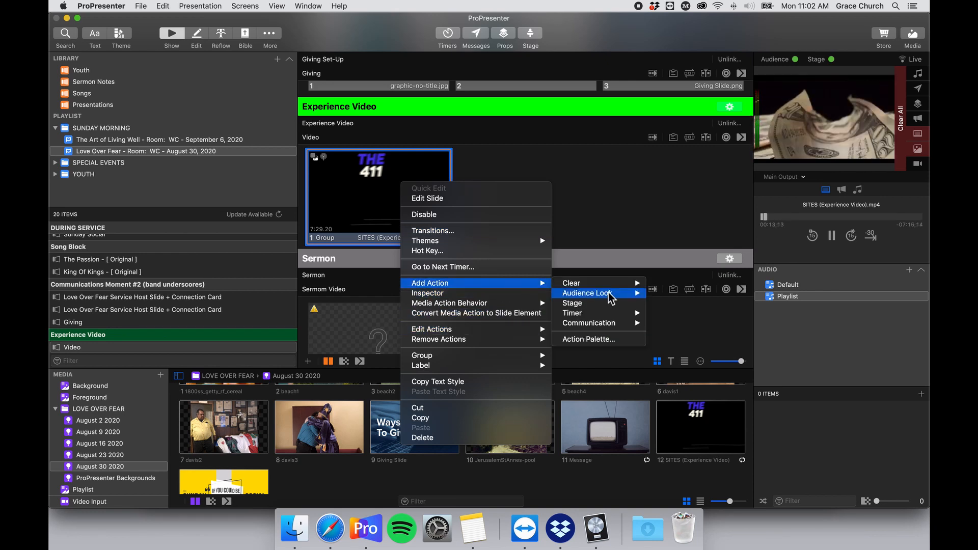
click(619, 304)
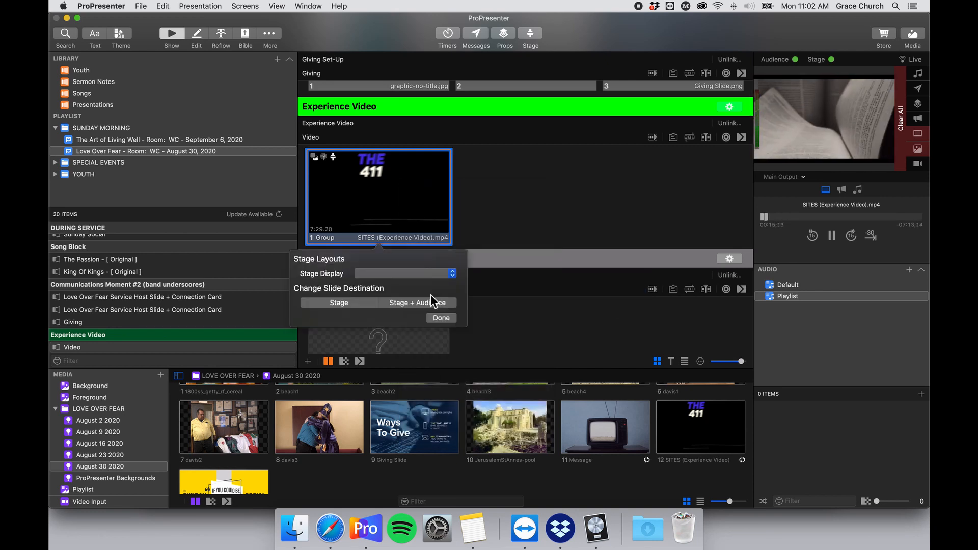
click(436, 274)
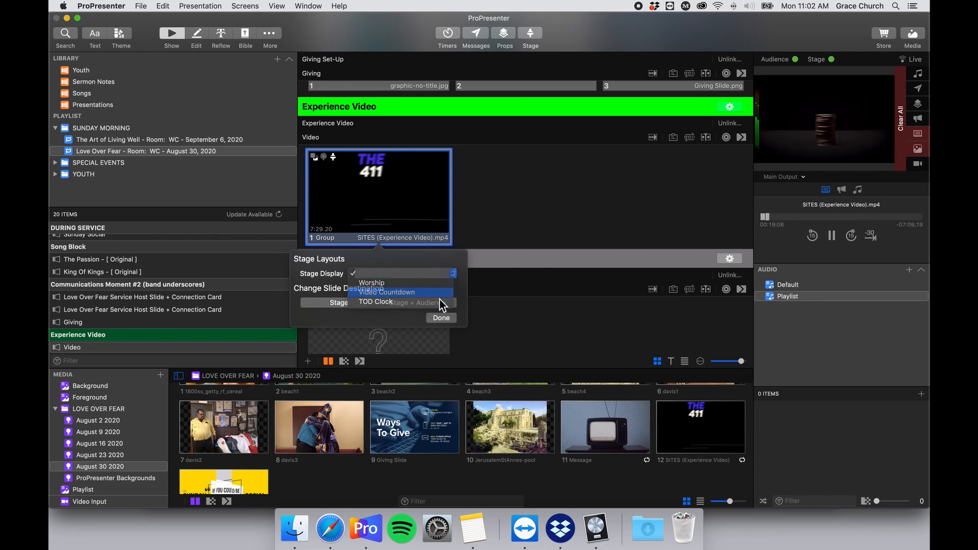
click(439, 293)
click(441, 317)
Send the 411 slide live and preview the Stage Display output.
click(381, 209)
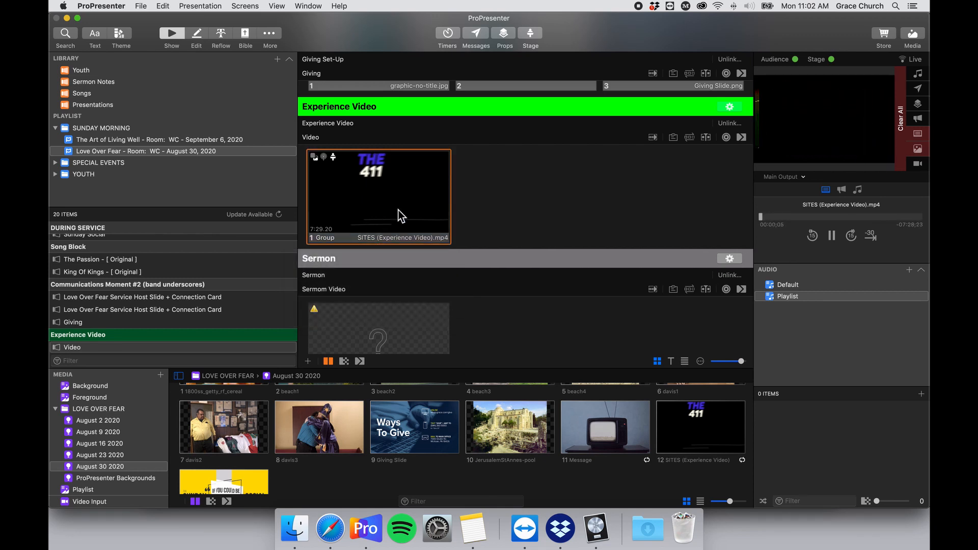
click(781, 176)
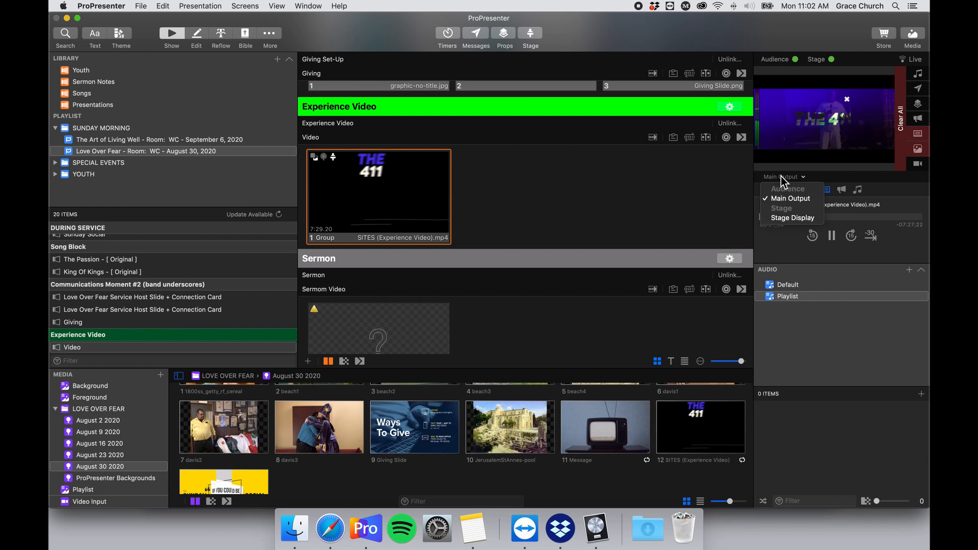
click(794, 218)
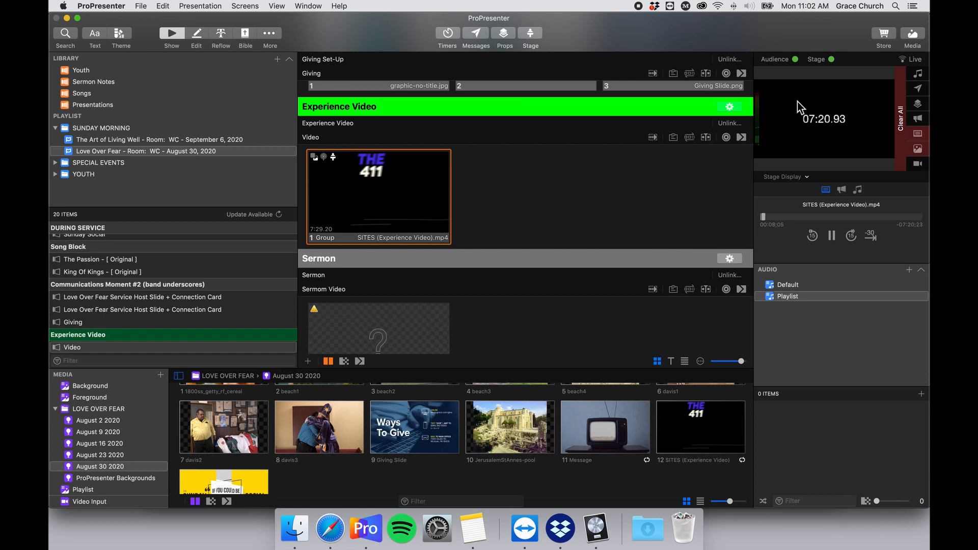
click(783, 177)
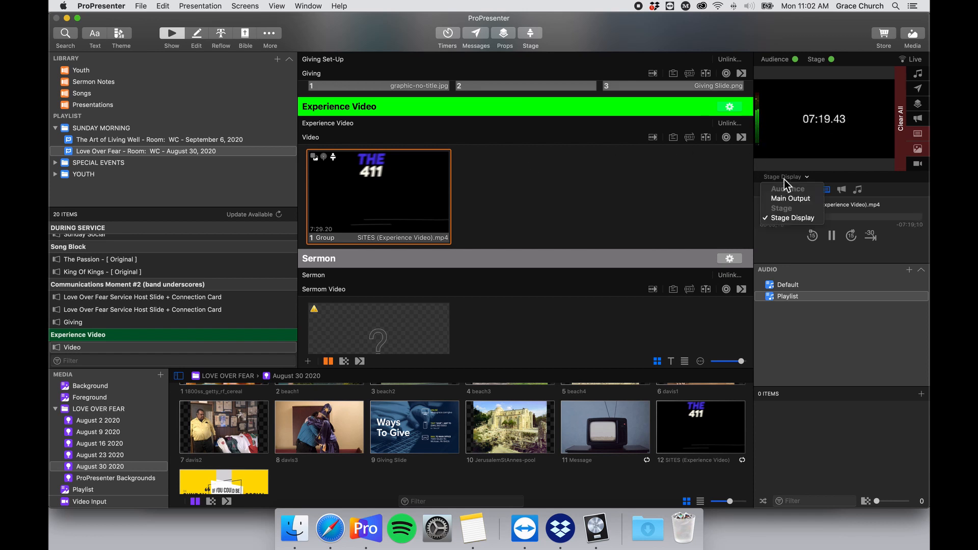
Switch the output preview back to Main Output.
click(806, 200)
scroll(519, 153, down, 2)
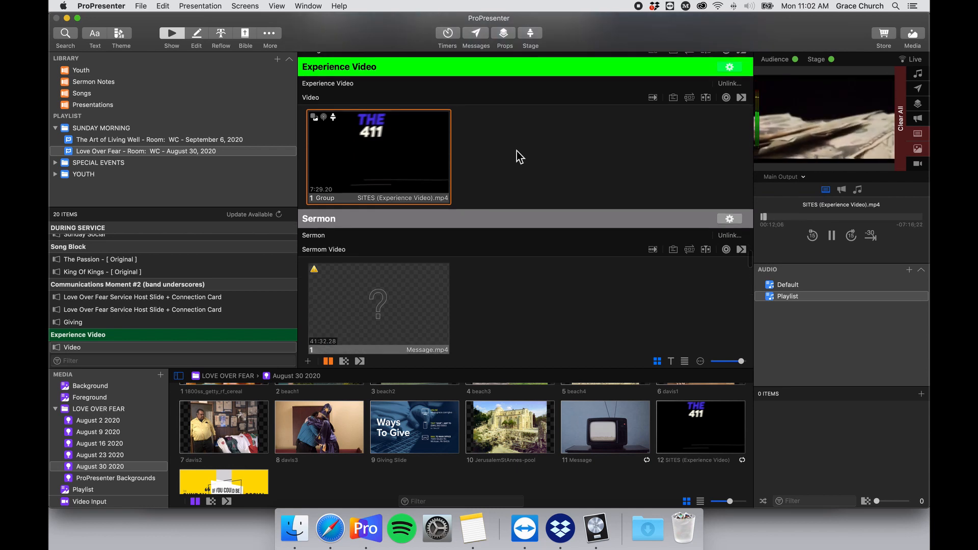
scroll(428, 173, up, 1)
scroll(426, 190, down, 4)
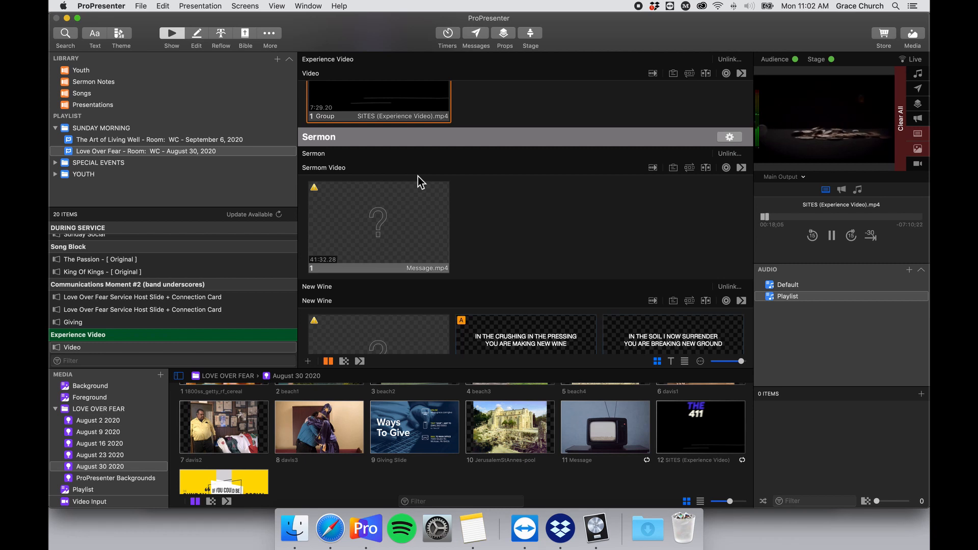
scroll(411, 199, up, 2)
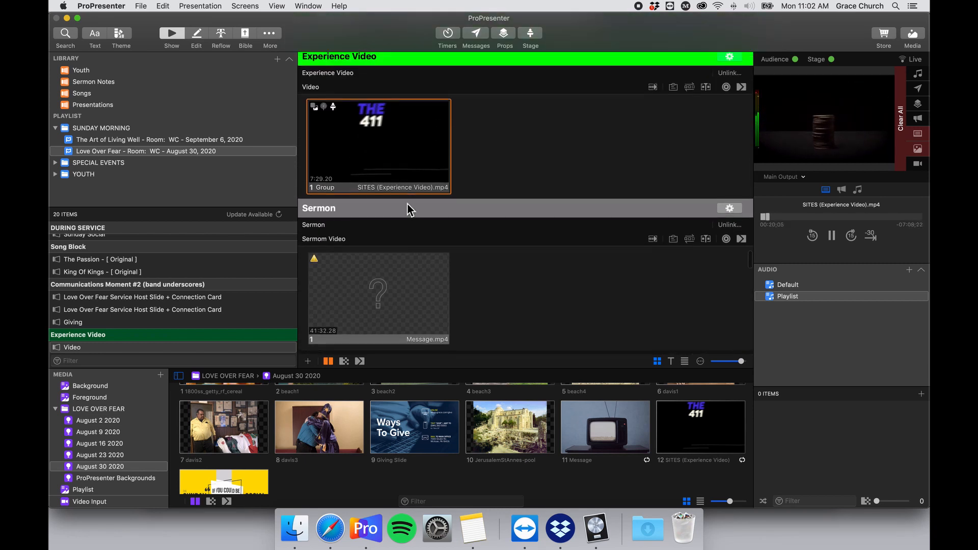
scroll(405, 204, down, 1)
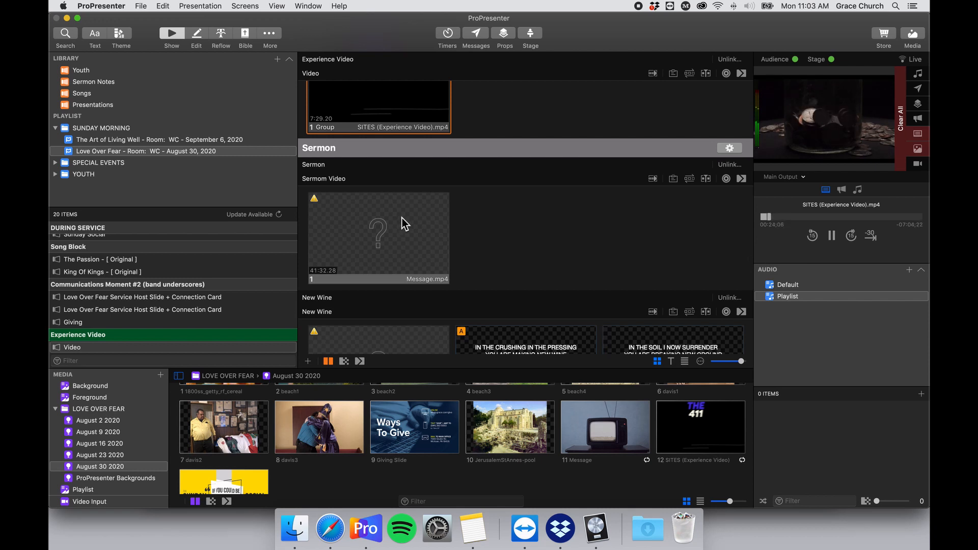
scroll(402, 218, up, 1)
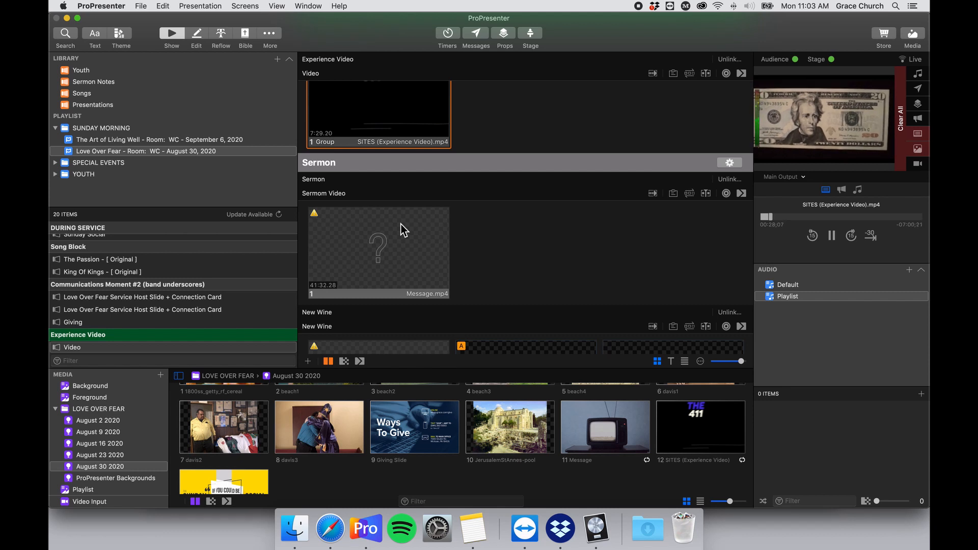
Drag 11 Message from the August 30 2020 playlist onto the Sermon Video slide.
scroll(402, 227, down, 1)
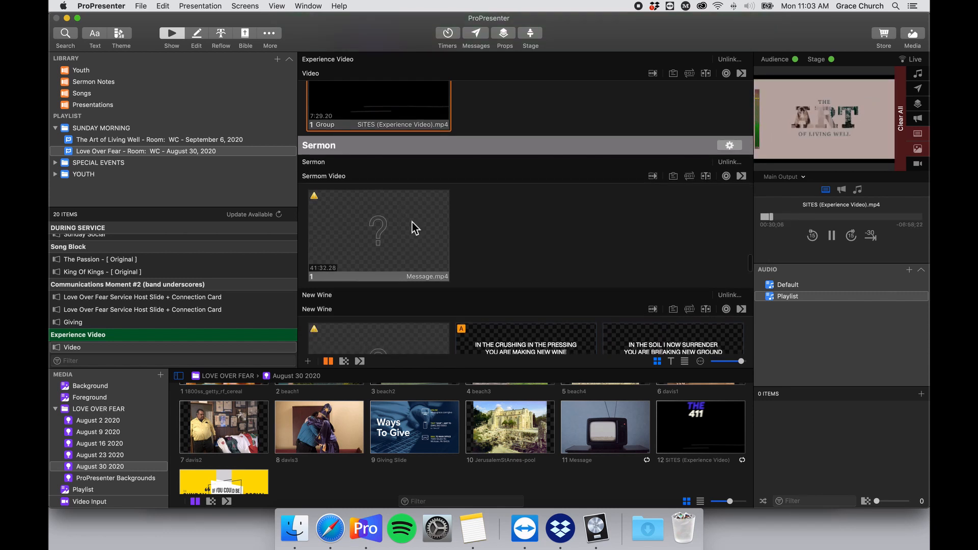
scroll(382, 249, up, 1)
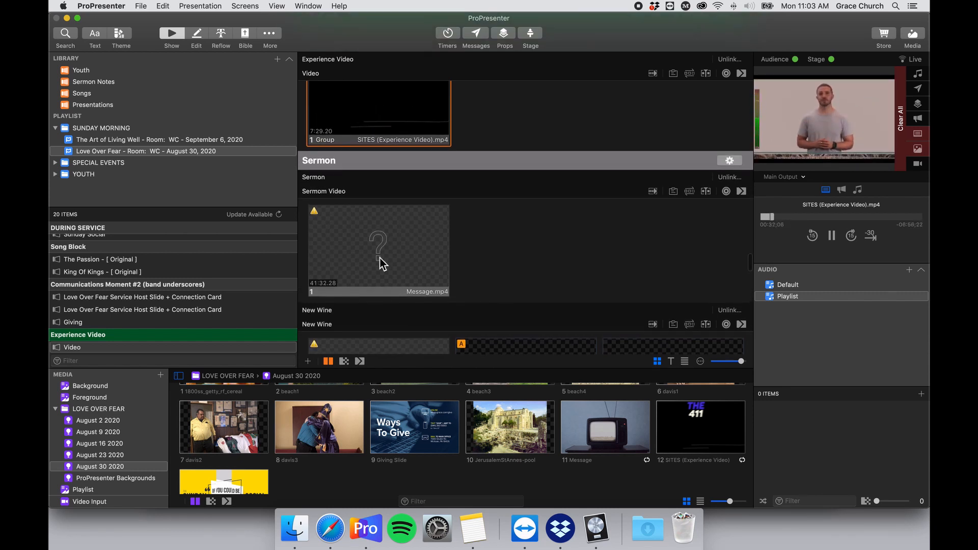
scroll(479, 397, up, 3)
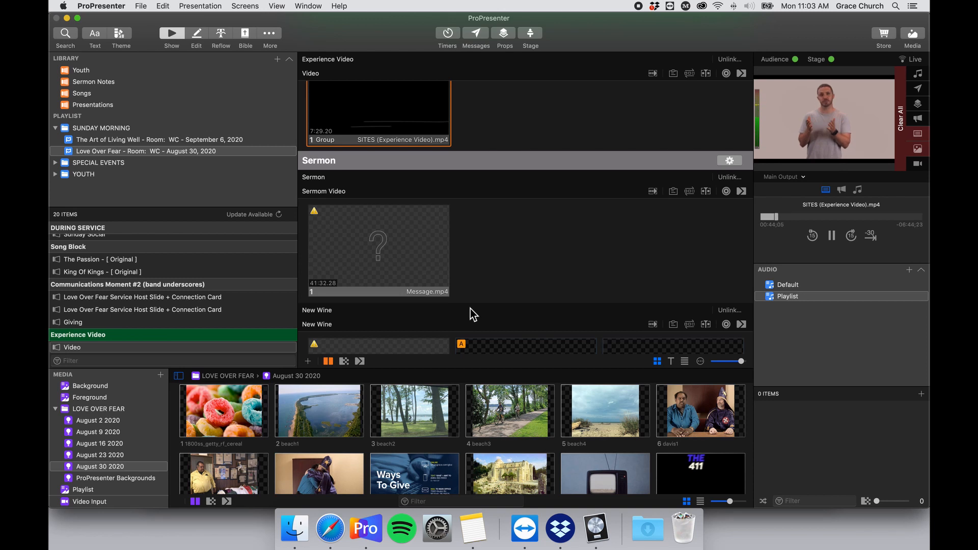
scroll(367, 224, down, 2)
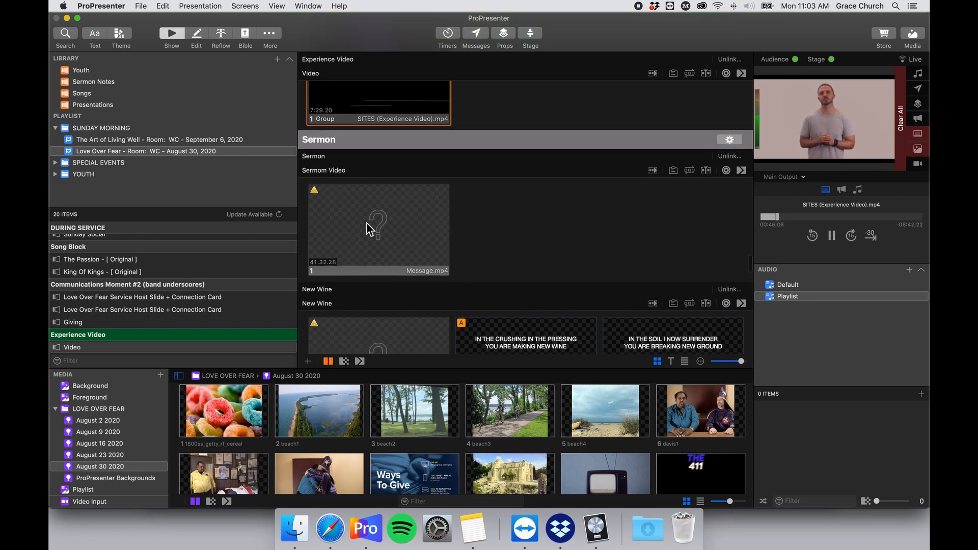
scroll(560, 413, down, 5)
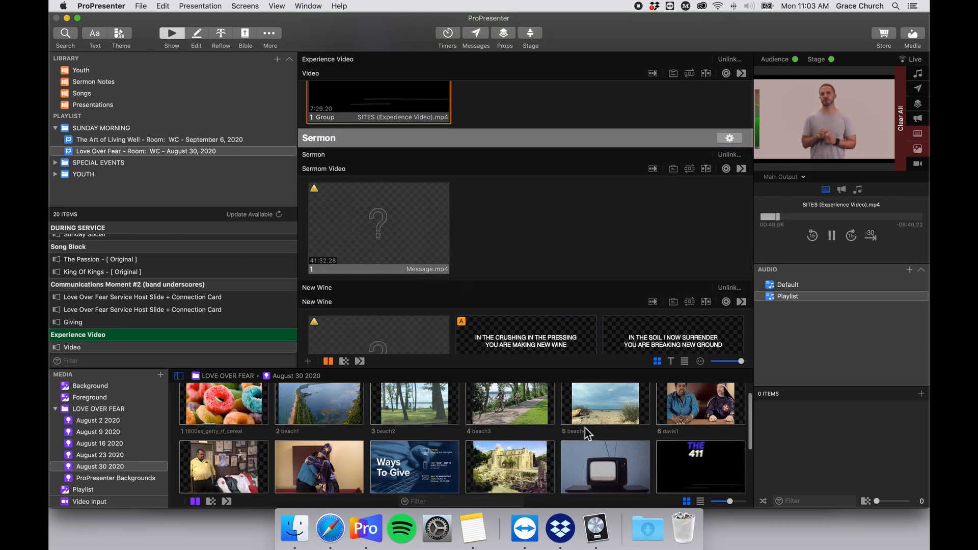
click(112, 465)
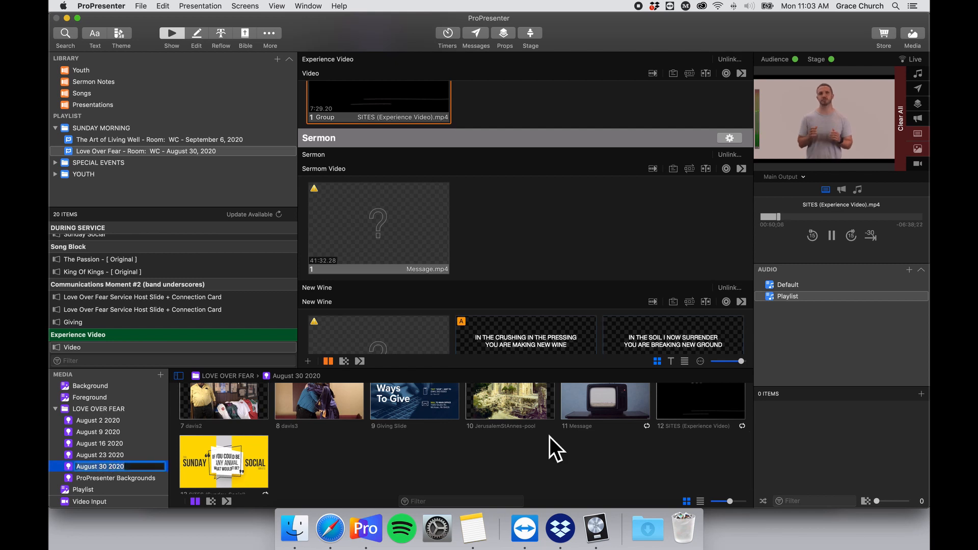
scroll(588, 438, up, 2)
drag(621, 453, 412, 246)
Add a Video Countdown stage layout action to the Sermon Video slide.
right_click(389, 219)
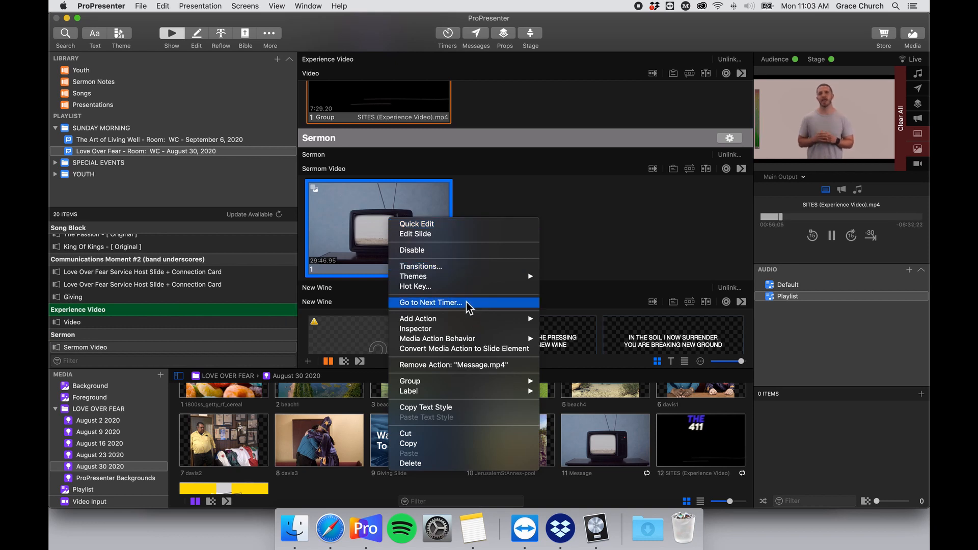
mouse_move(495, 320)
mouse_move(584, 322)
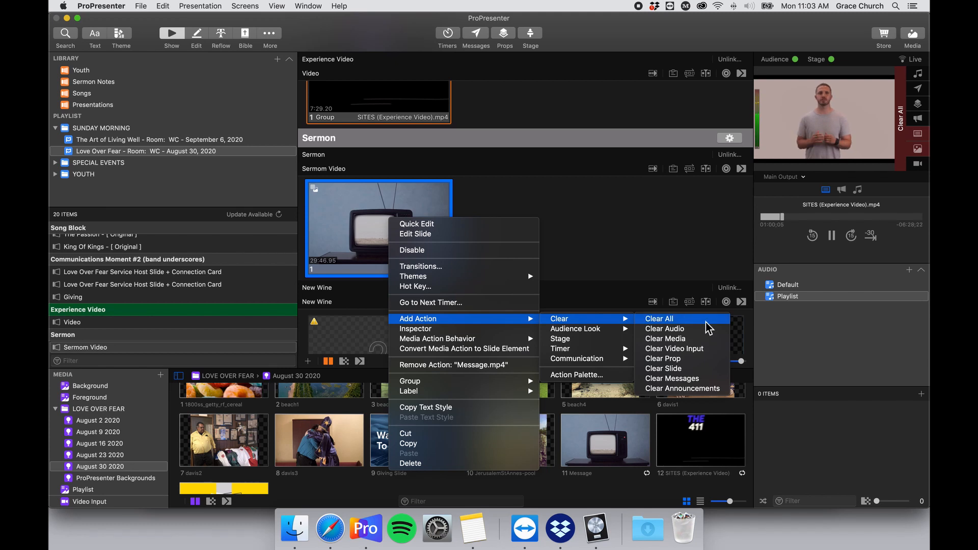
click(602, 340)
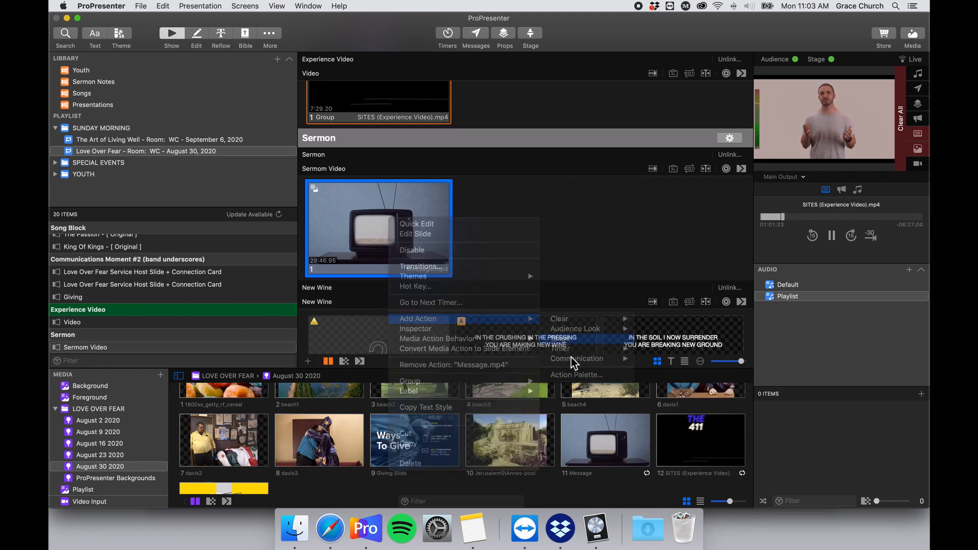
click(425, 305)
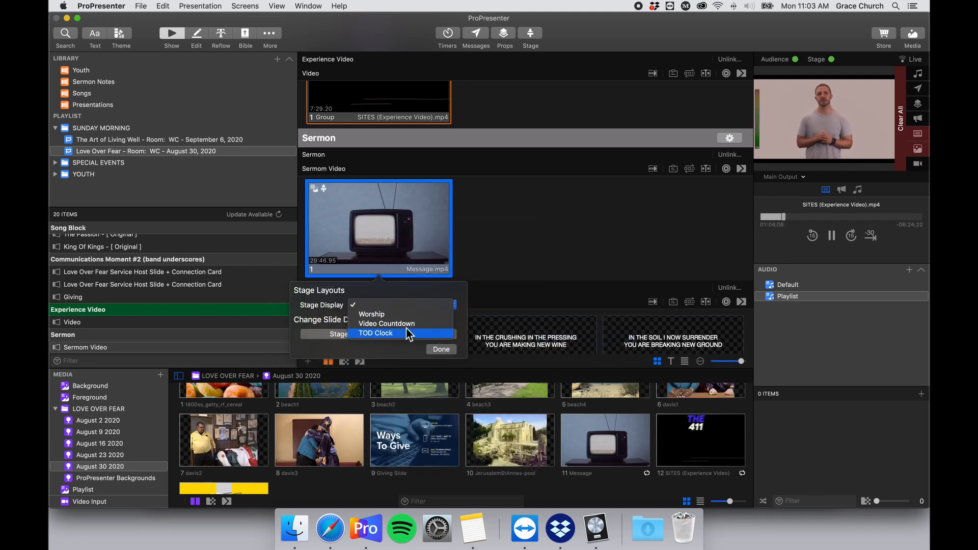
click(418, 324)
click(441, 349)
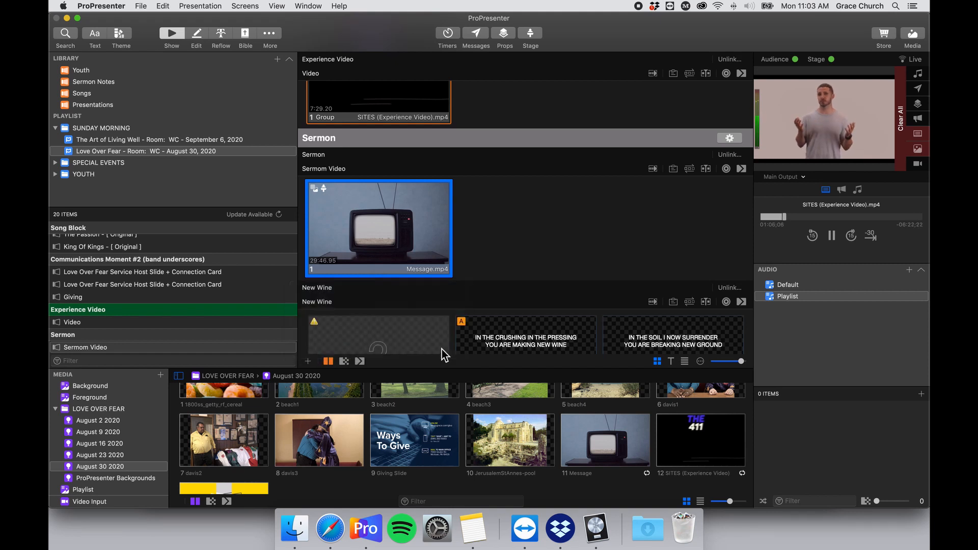
Take the Message video slide live and open the Midi Cues for ProPresenter note.
click(383, 215)
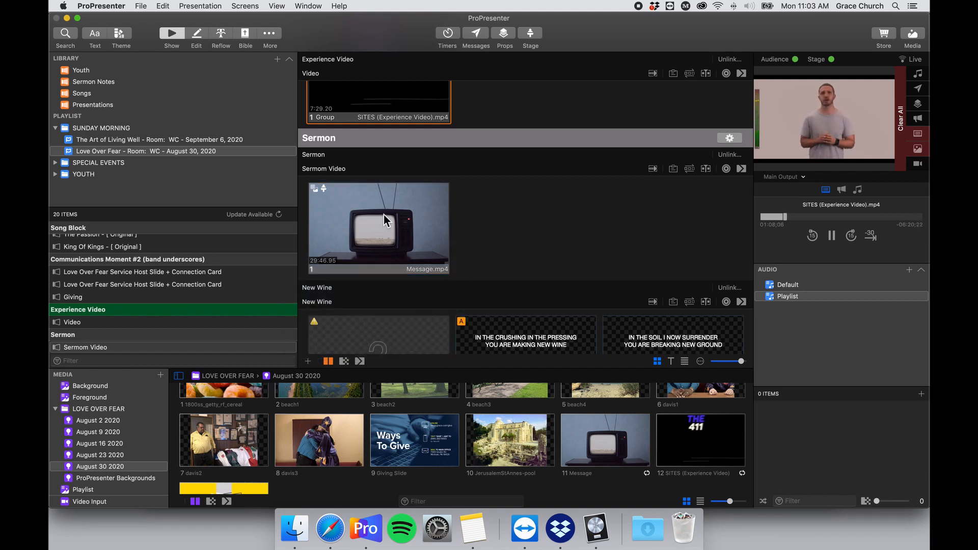
right_click(385, 214)
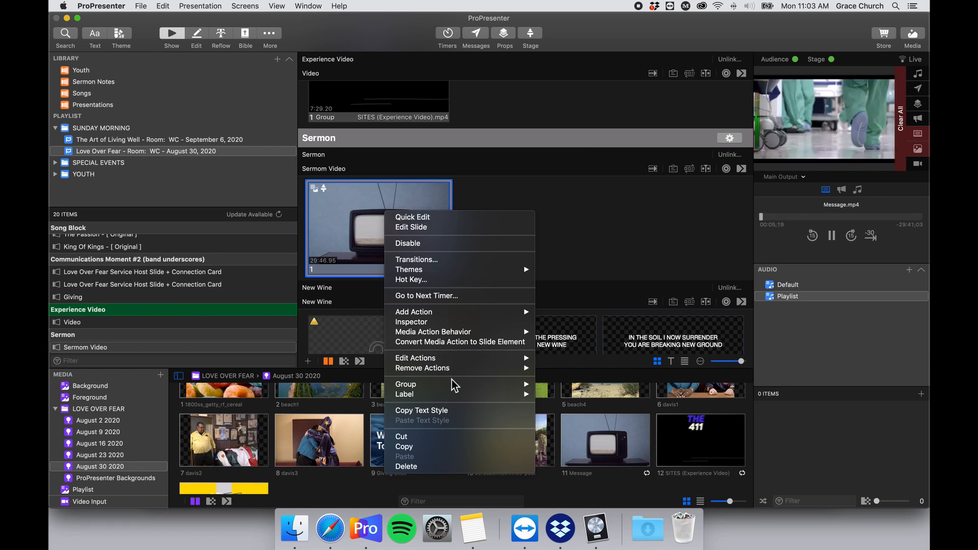
mouse_move(459, 363)
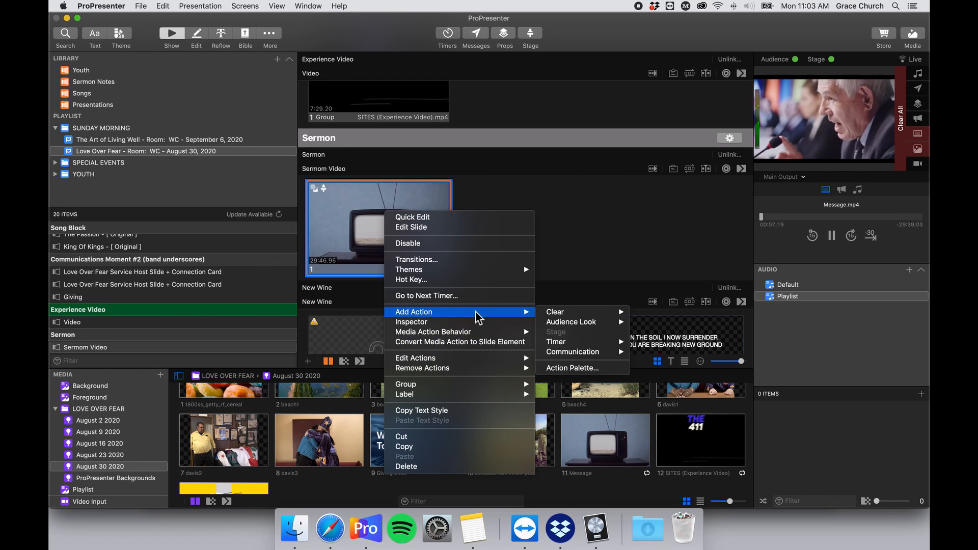
click(469, 531)
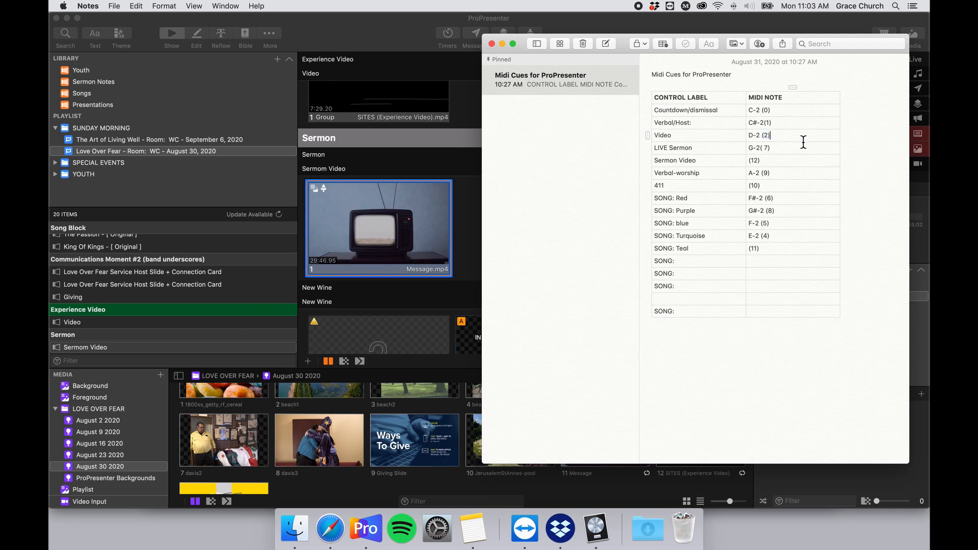
Add a VISTA LIGHTING CONTROL MIDI Note Off action on note D-2 (2) to the Message.mp4 slide.
click(405, 230)
right_click(397, 228)
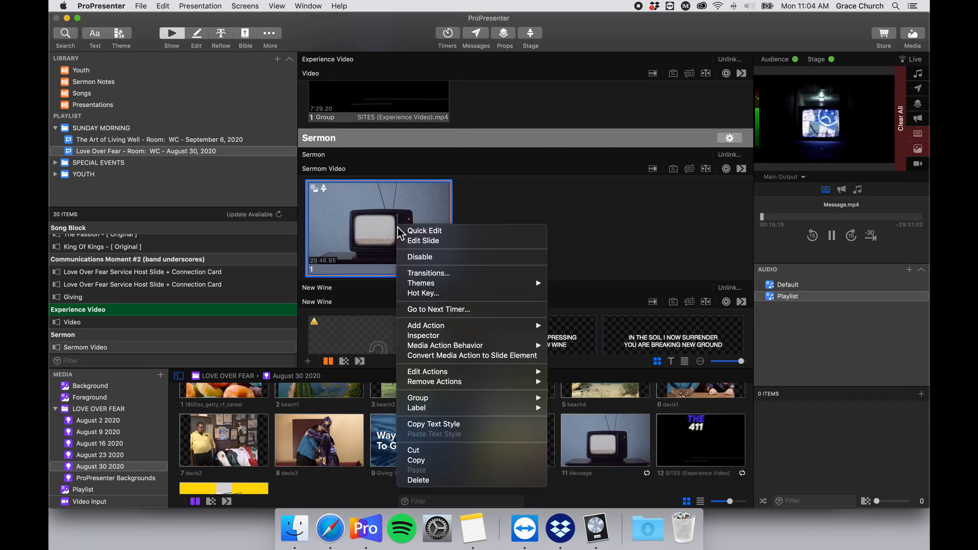
mouse_move(482, 327)
mouse_move(620, 356)
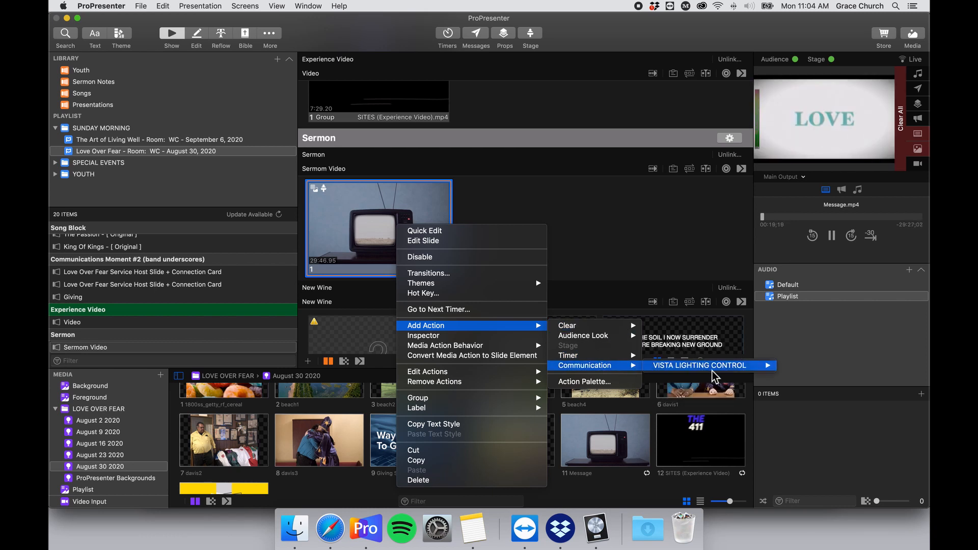
mouse_move(767, 366)
click(824, 376)
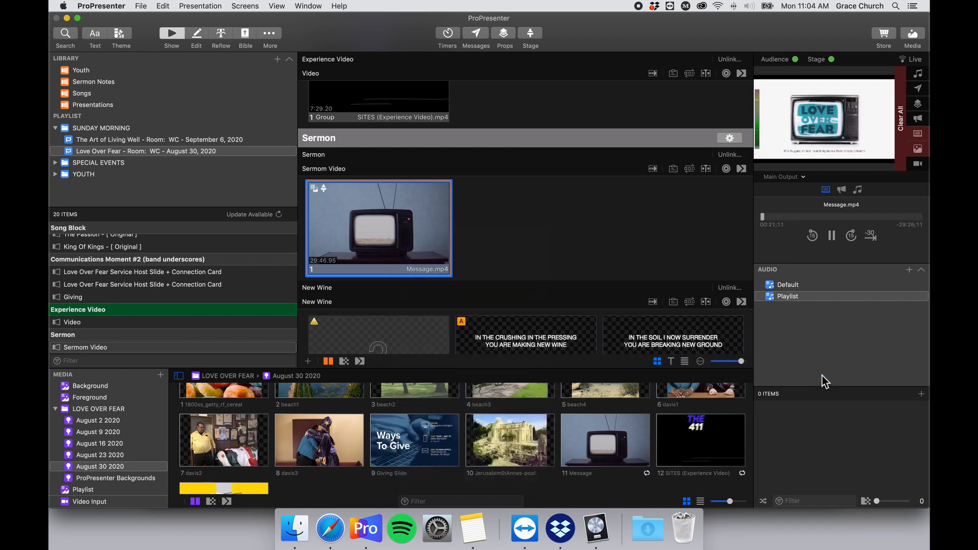
click(429, 362)
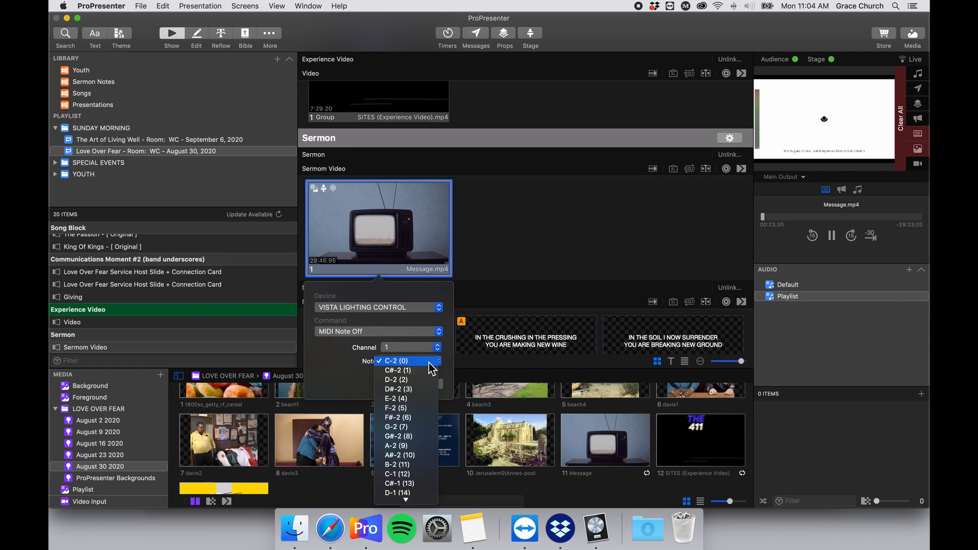
click(420, 381)
click(426, 384)
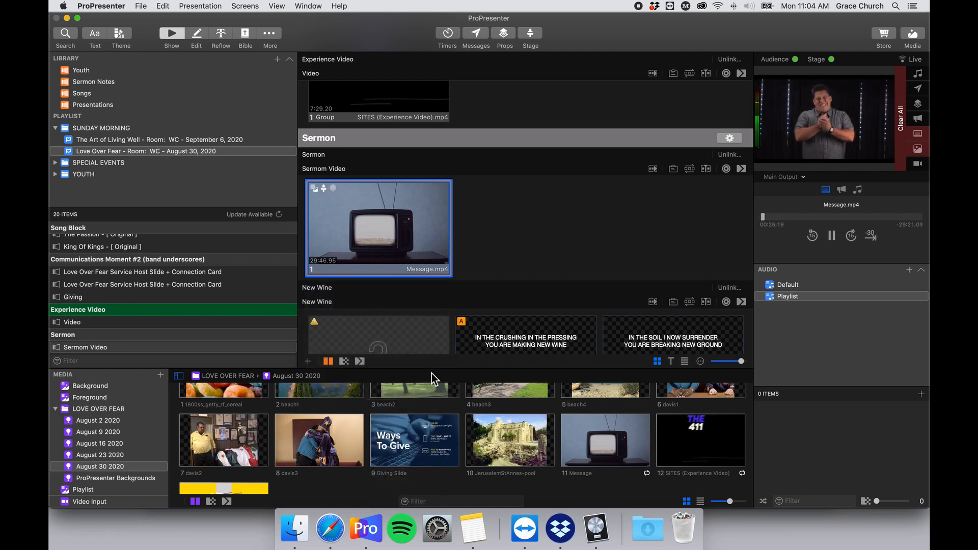
Fire the Message.mp4 slide to test its cues.
scroll(451, 340, down, 3)
scroll(452, 340, up, 2)
scroll(447, 336, down, 1)
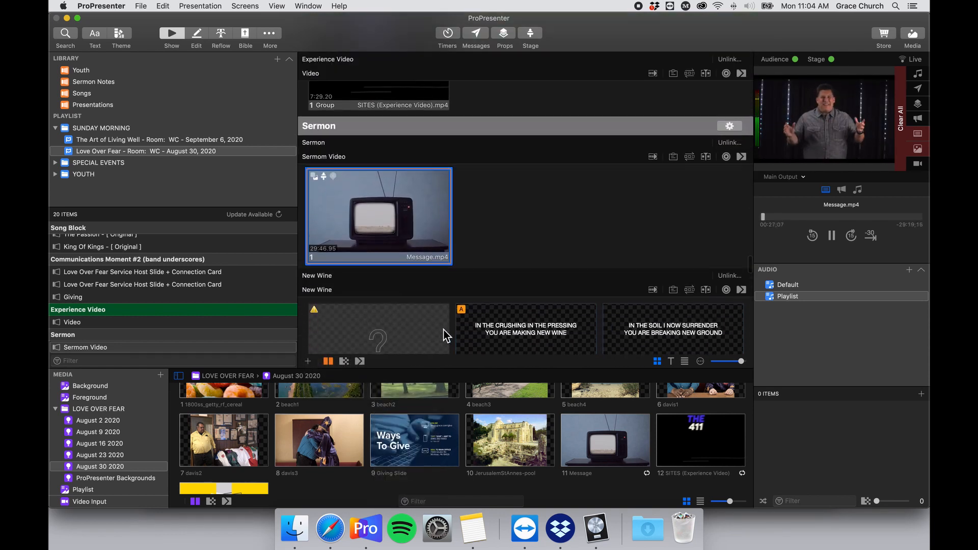
click(384, 201)
Close the display settings window and use Presentation > Clear All to clear every output.
scroll(515, 203, down, 5)
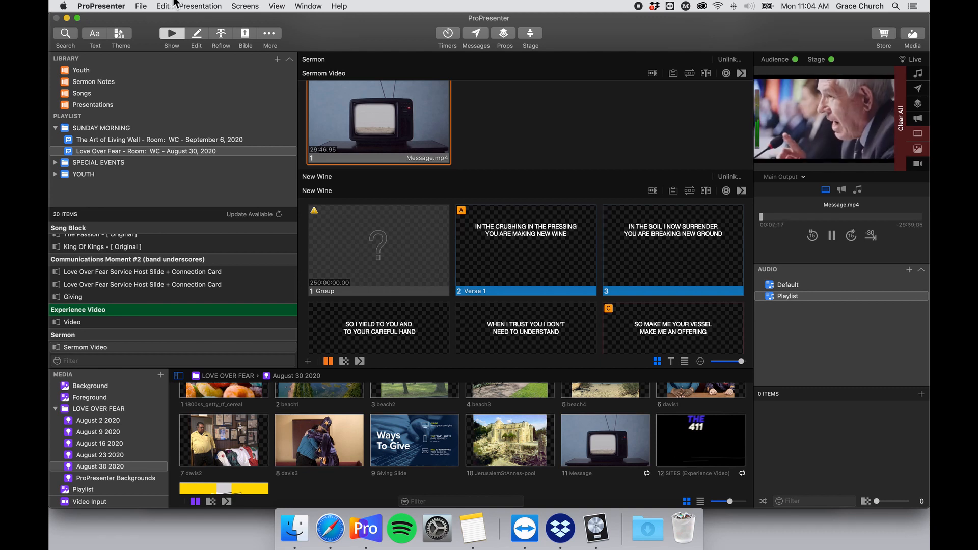
key(alt+F12)
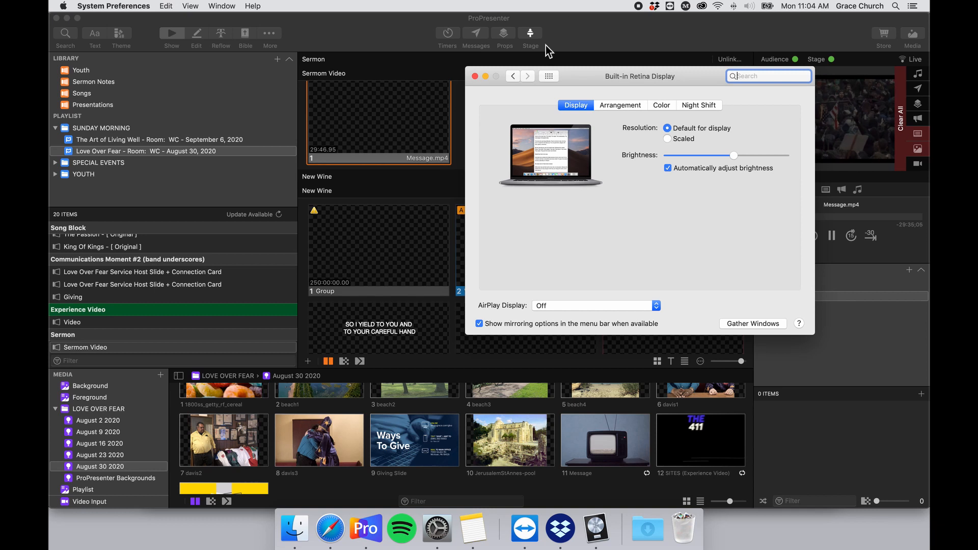
click(474, 77)
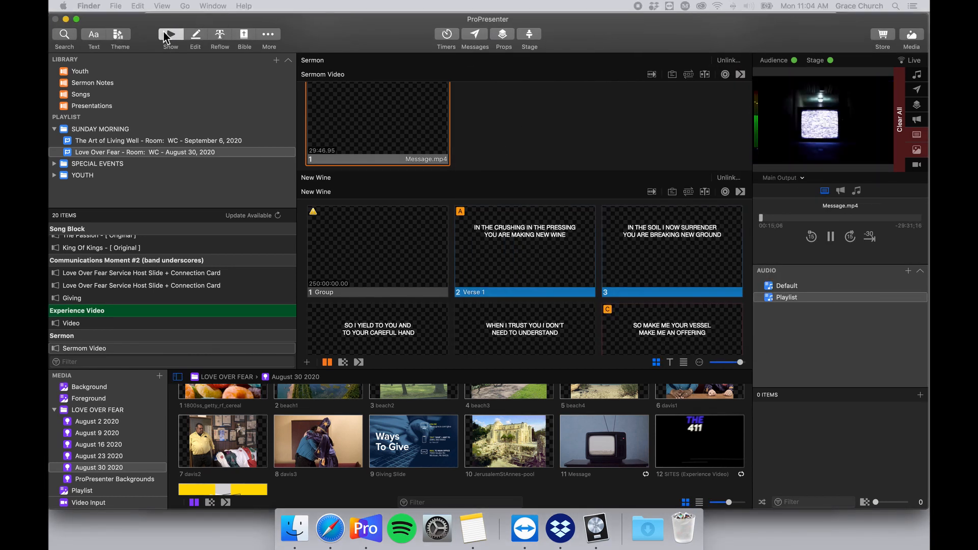
click(230, 21)
click(227, 19)
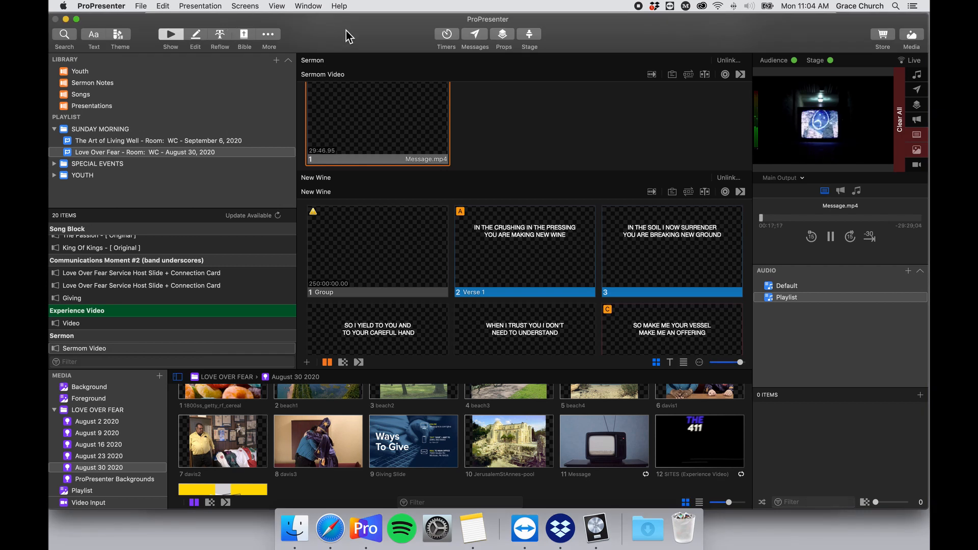
click(166, 6)
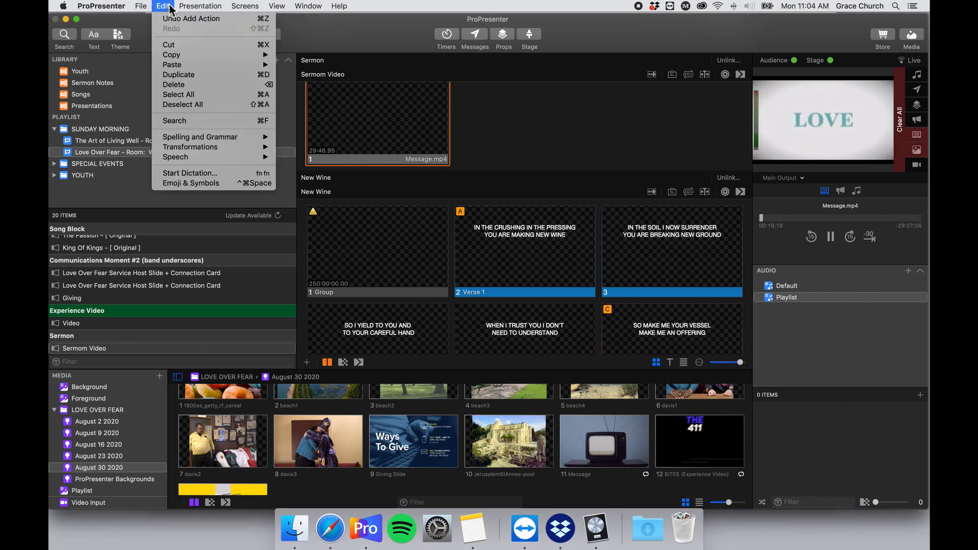
mouse_move(199, 6)
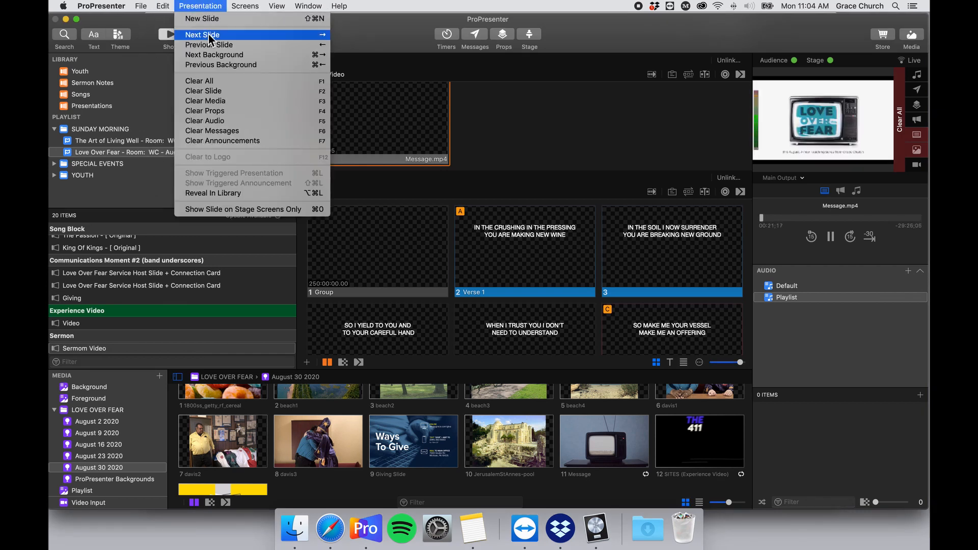
click(221, 80)
Relaunch the Message.mp4 sermon video and scroll down to the New Wine song.
scroll(379, 231, up, 3)
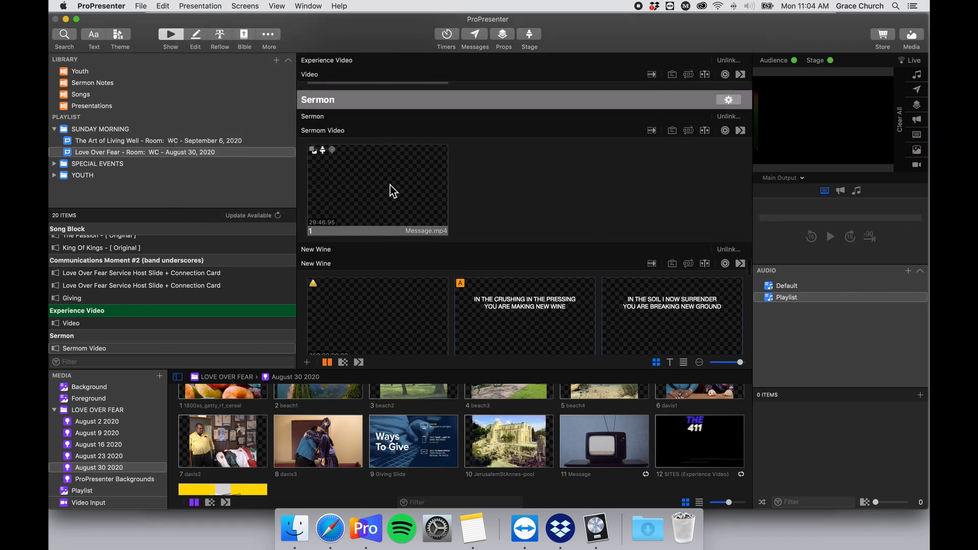
scroll(392, 191, down, 1)
click(396, 202)
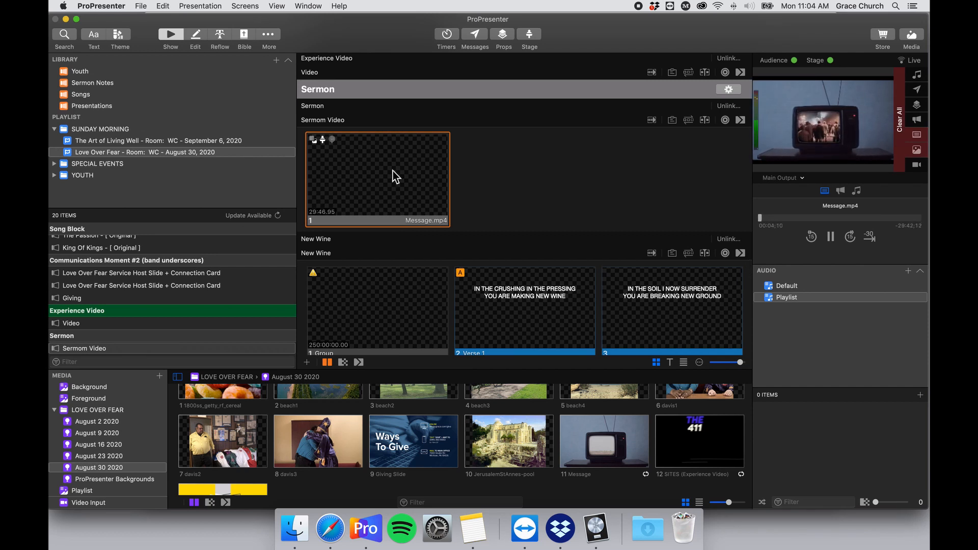
scroll(393, 170, down, 1)
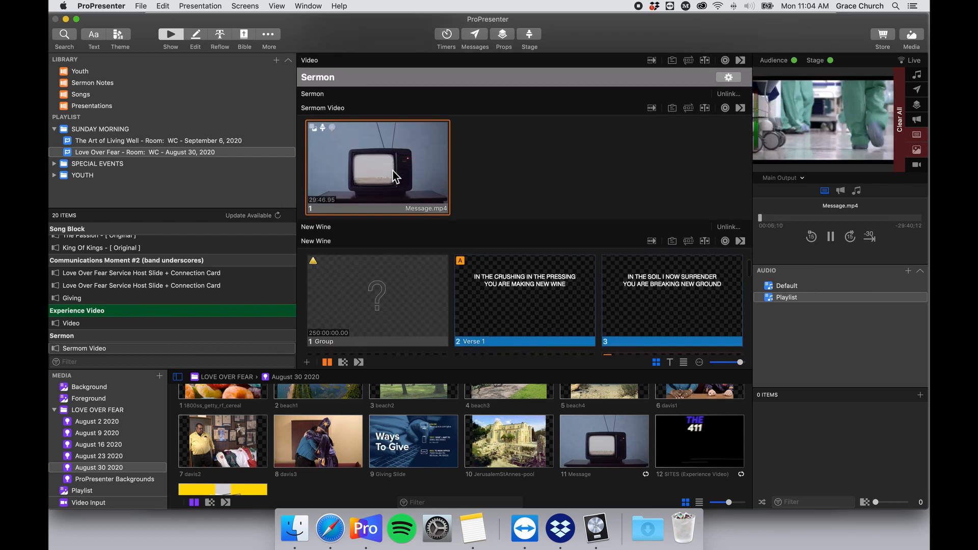
scroll(393, 168, down, 1)
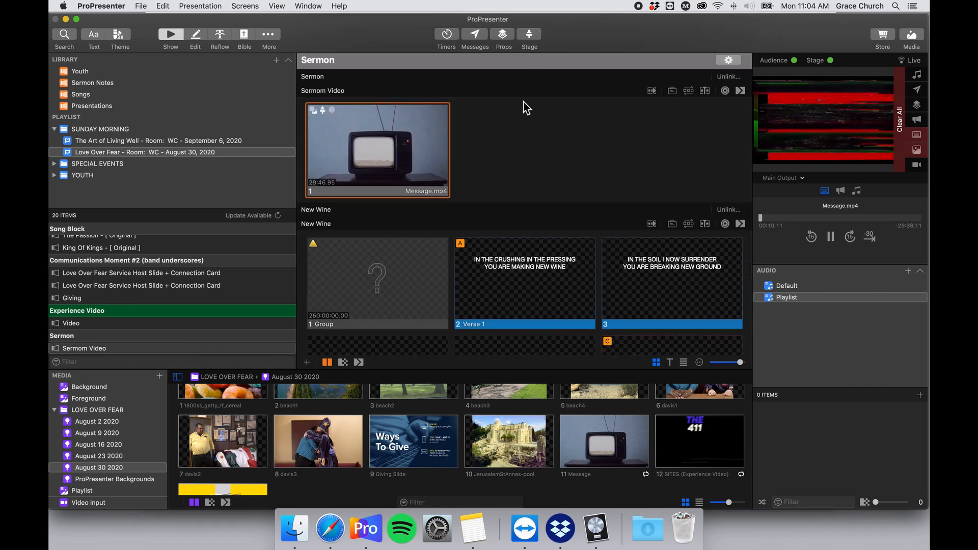
scroll(555, 134, down, 5)
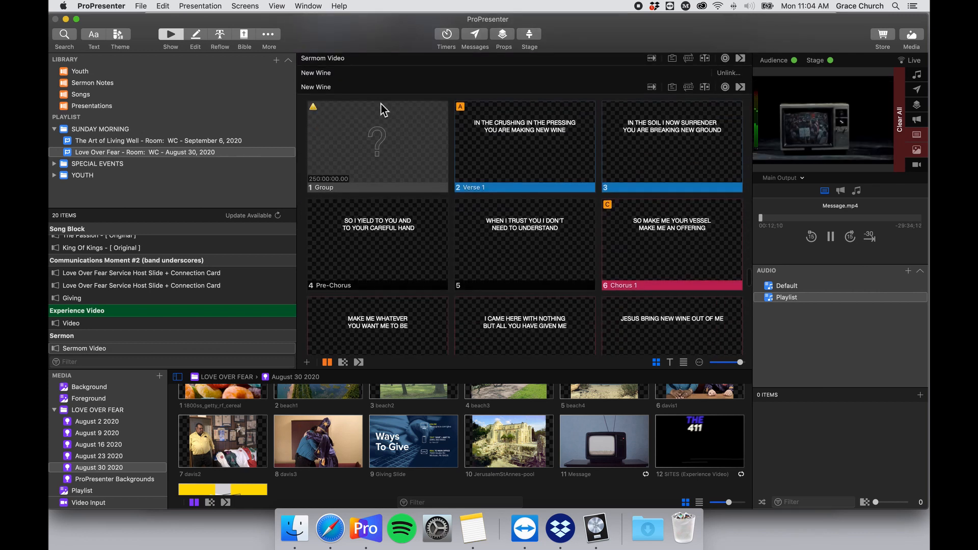
scroll(390, 133, up, 2)
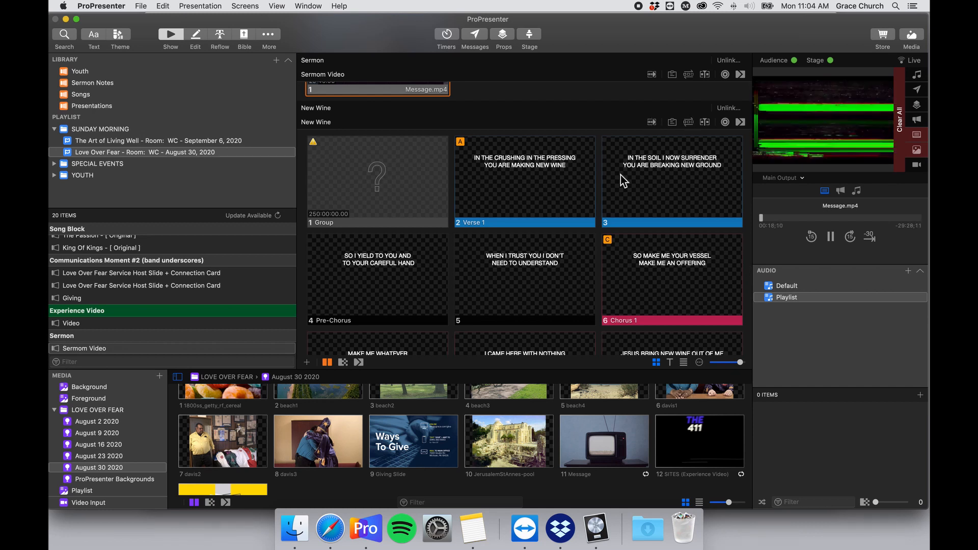
Switch the New Wine song to its Normal arrangement.
click(706, 122)
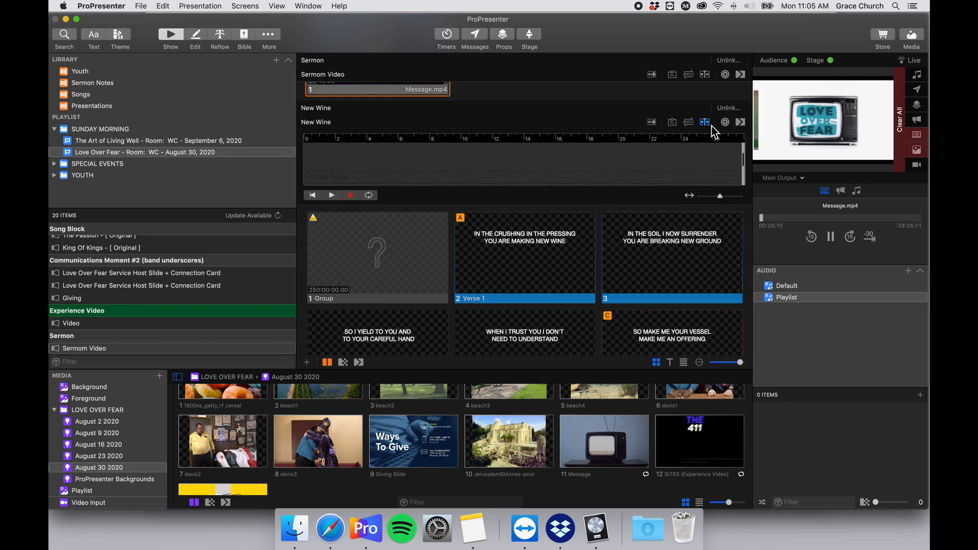
click(705, 124)
click(688, 123)
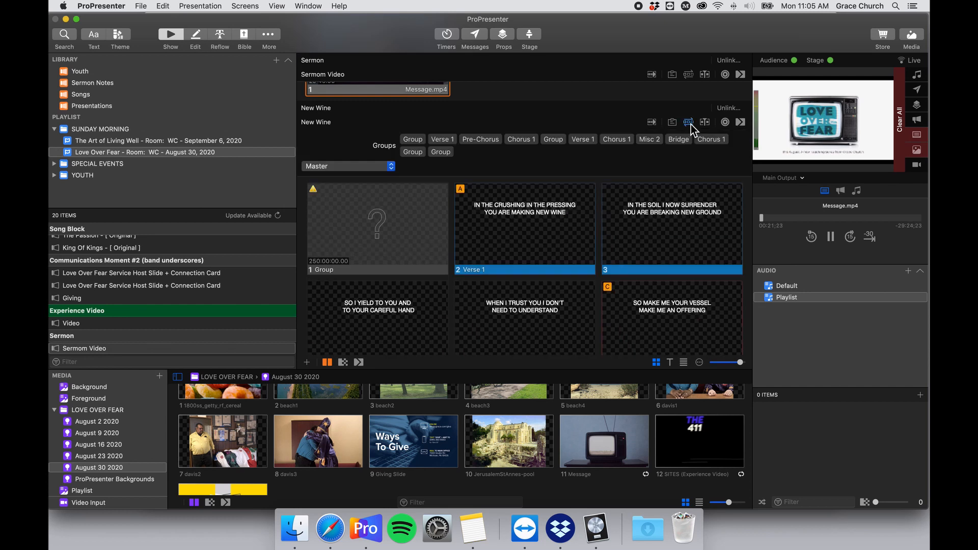
click(388, 166)
click(374, 183)
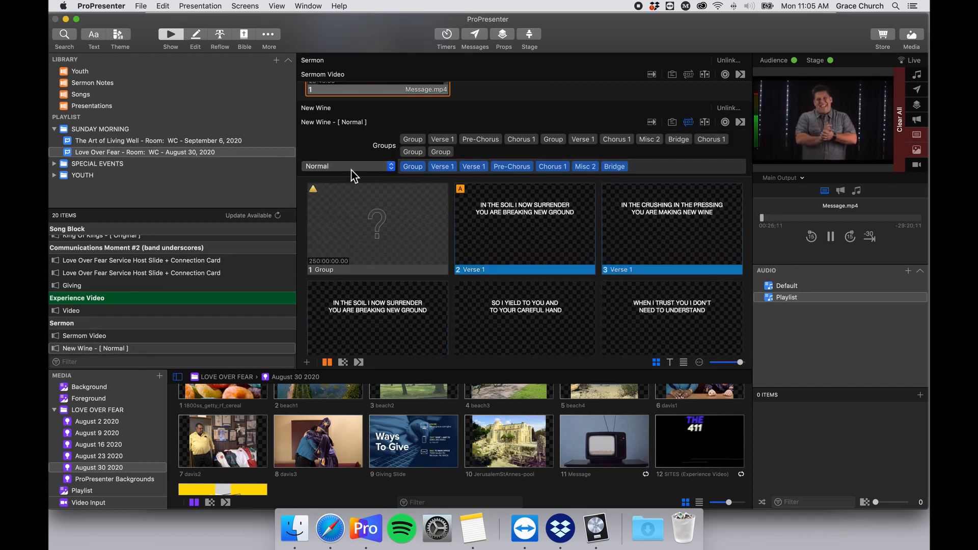
Rename the Normal arrangement to 'Original' and show the ProPresenter Backgrounds media.
click(351, 168)
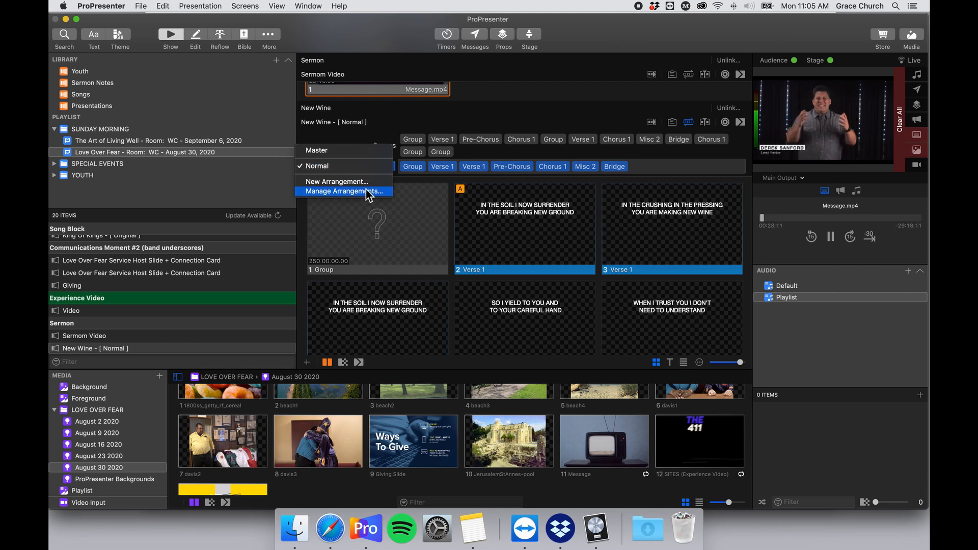
click(365, 190)
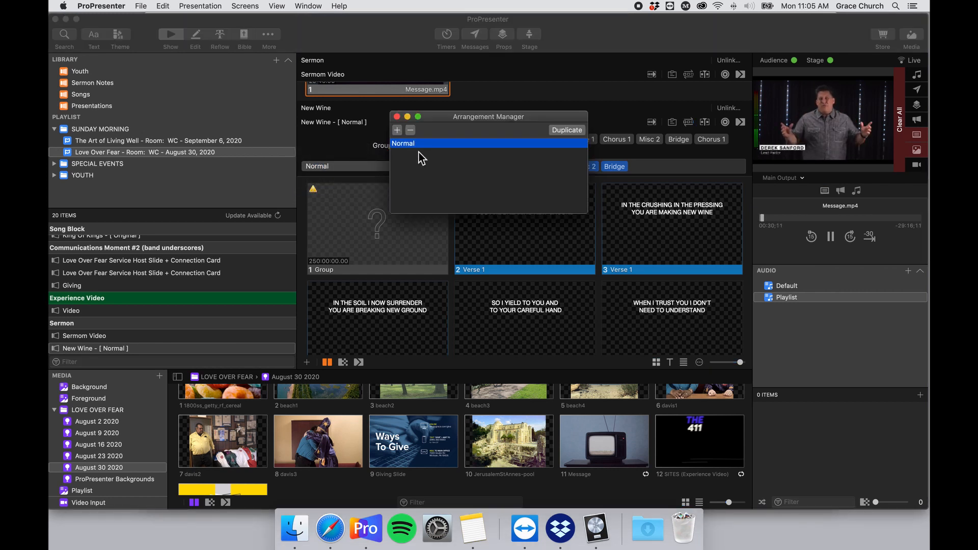
double_click(409, 146)
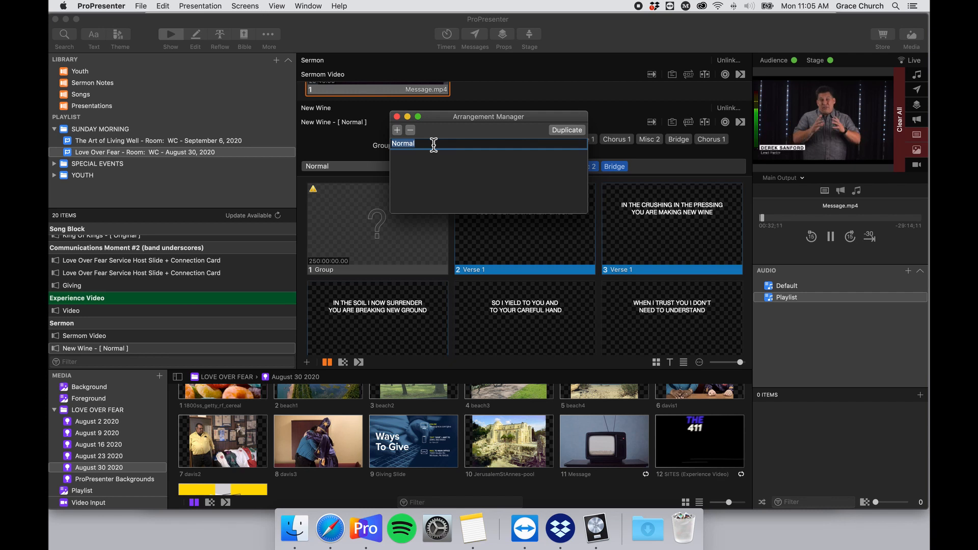
text(Original)
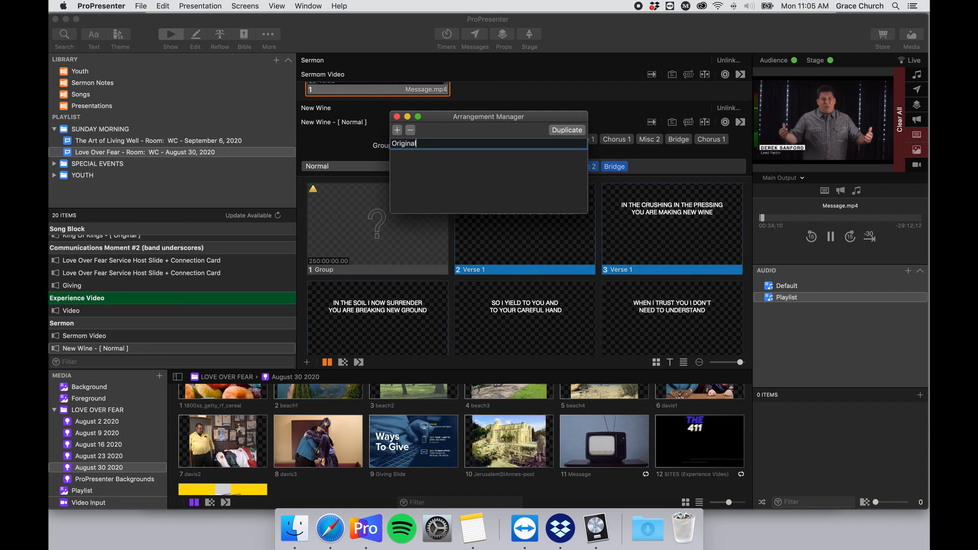
key(Return)
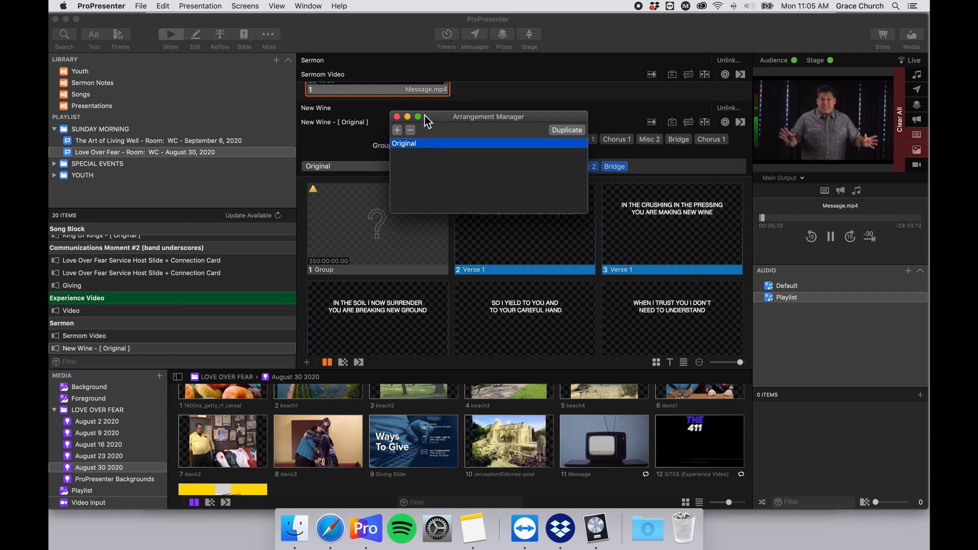
click(397, 117)
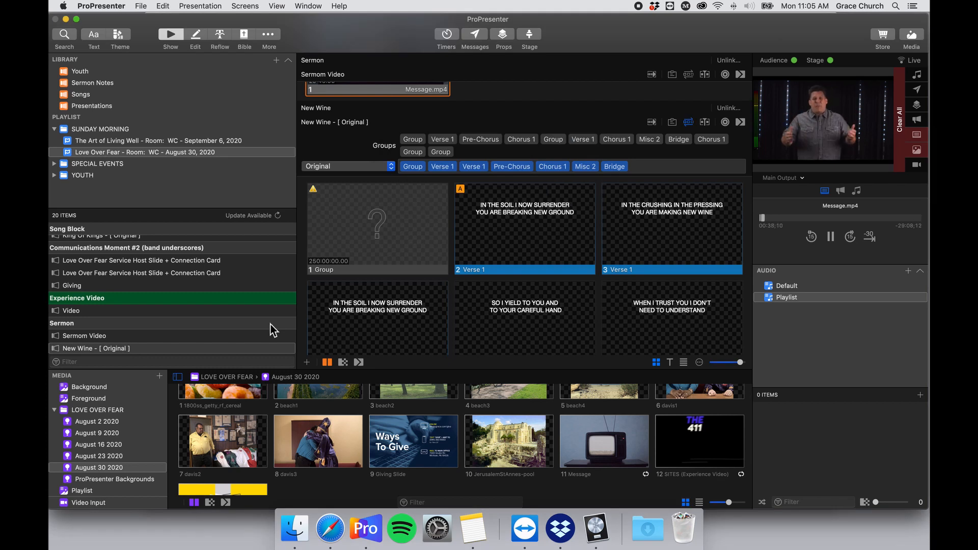
click(134, 480)
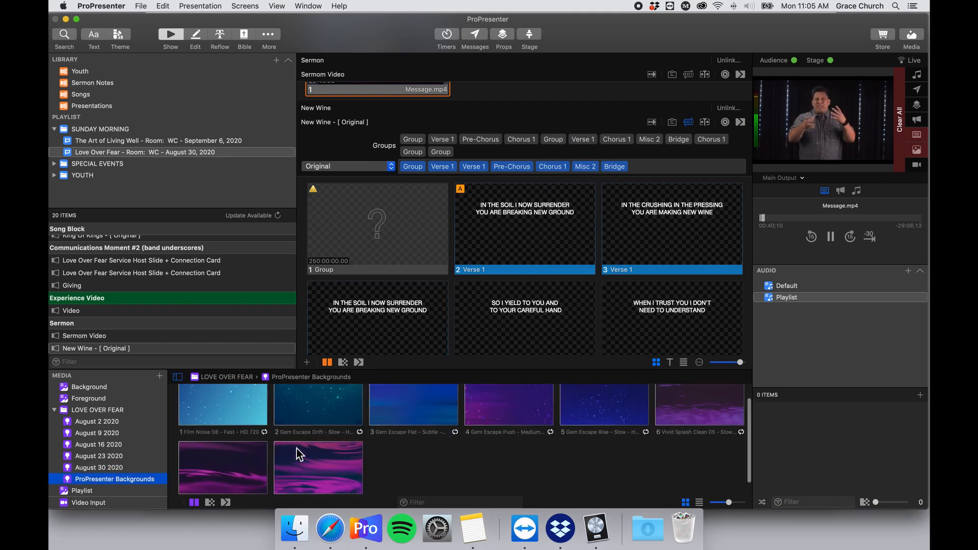
Put Vivid Splash Clean 05 on New Wine slide 1 and give it the Worship stage layout.
scroll(665, 405, up, 2)
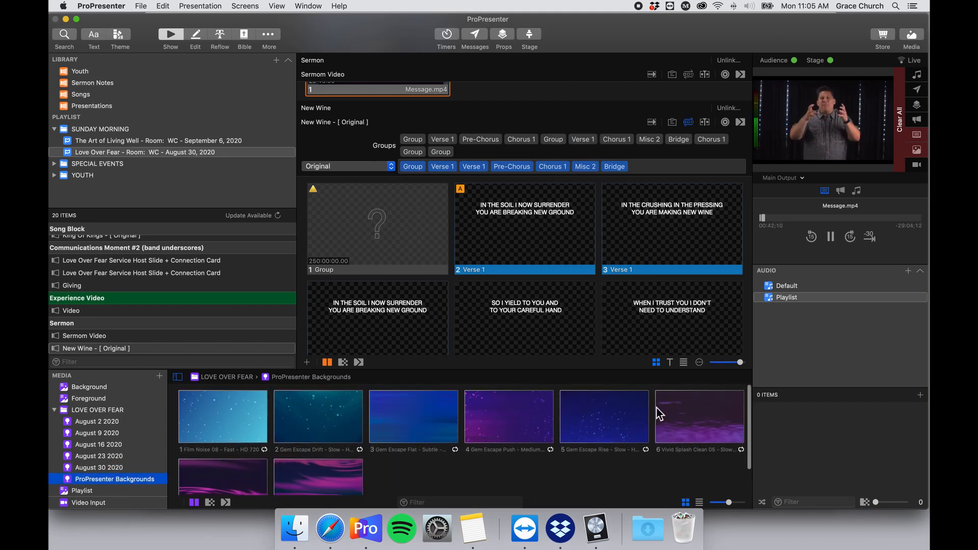
drag(707, 421, 407, 247)
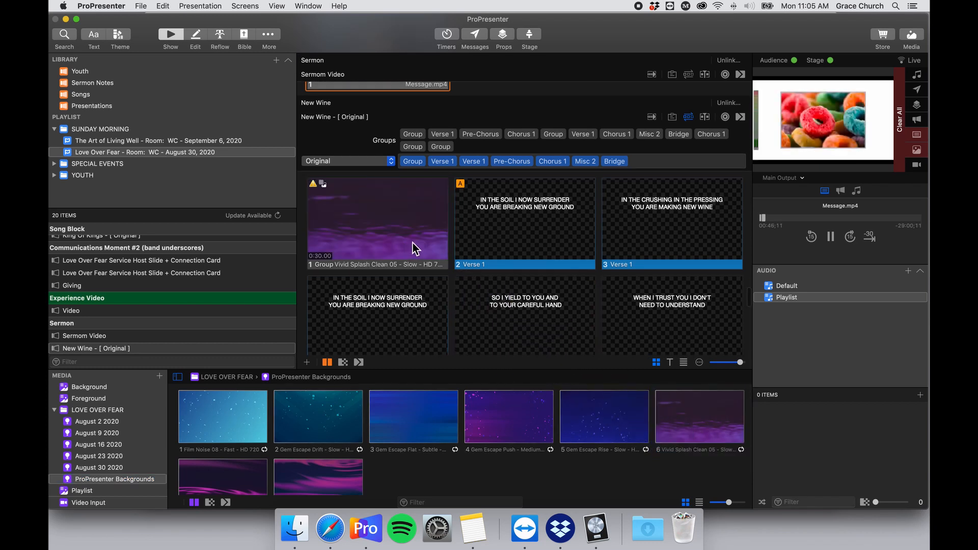
right_click(400, 213)
mouse_move(516, 356)
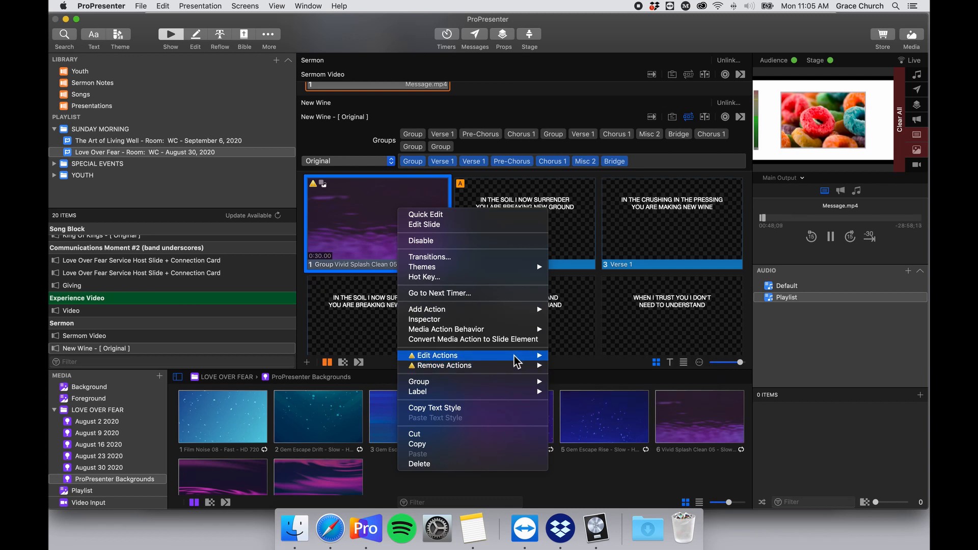
click(575, 356)
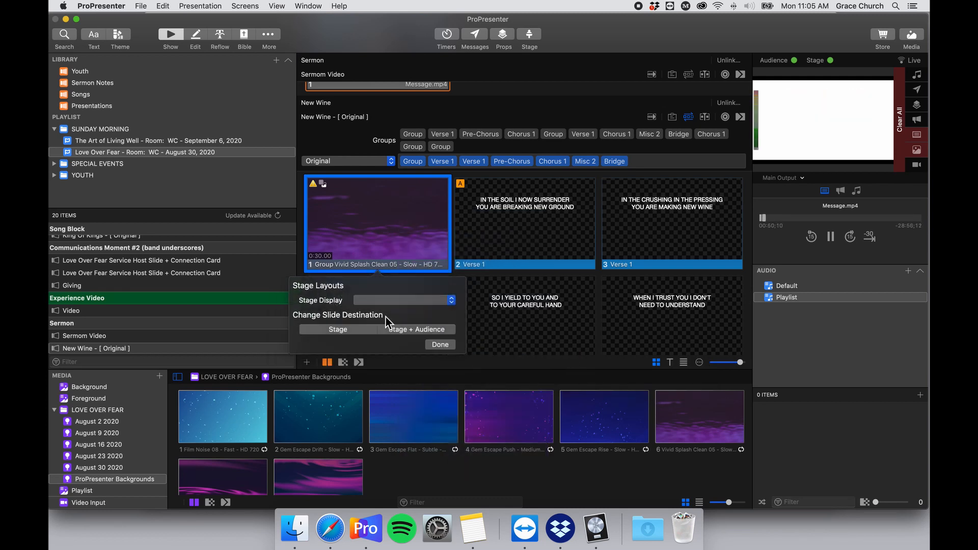
click(411, 297)
click(412, 309)
click(440, 345)
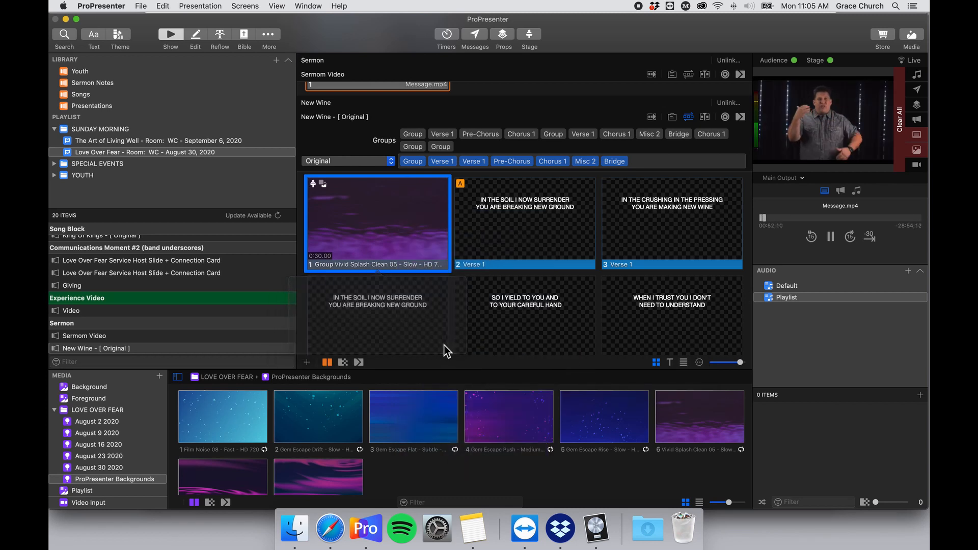
Check the MIDI cues note for the lighting cue values.
scroll(405, 257, down, 1)
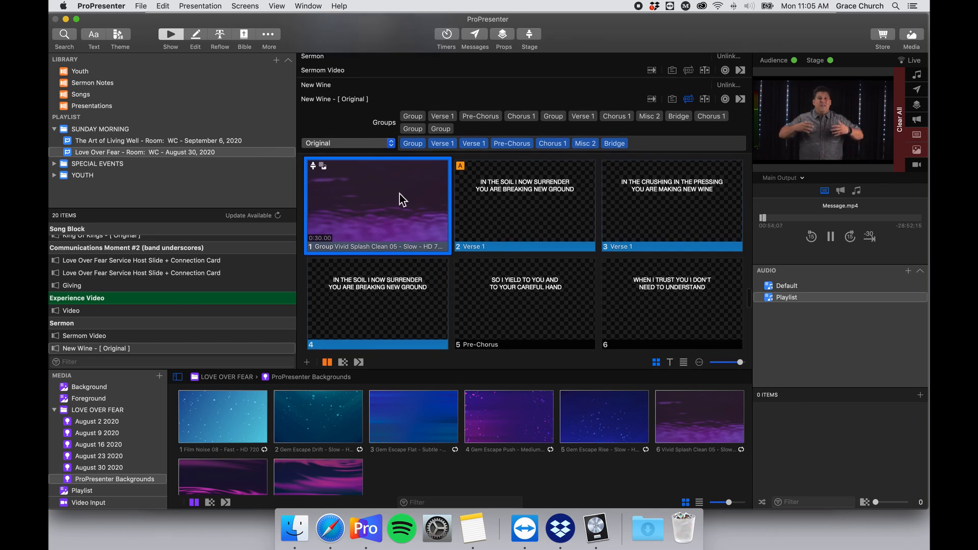
right_click(400, 193)
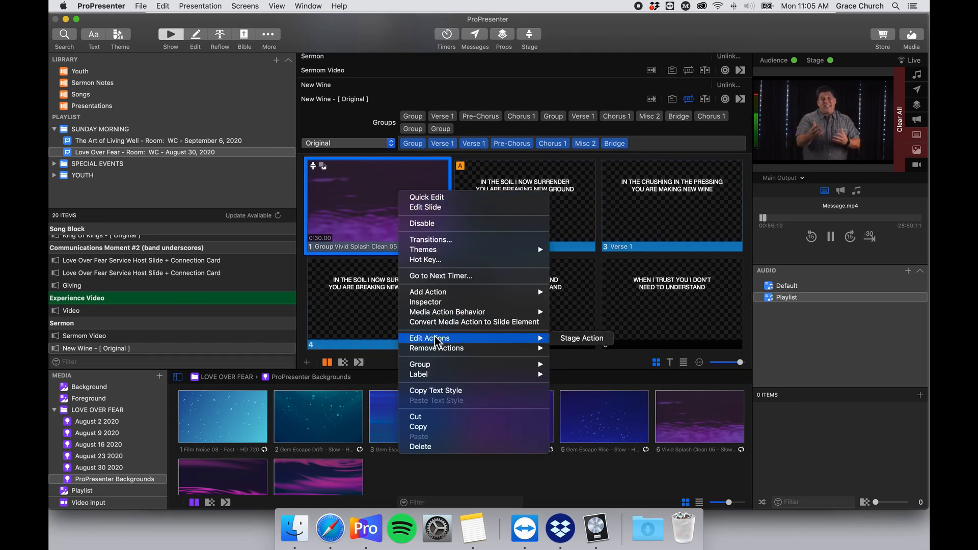
mouse_move(459, 295)
mouse_move(569, 294)
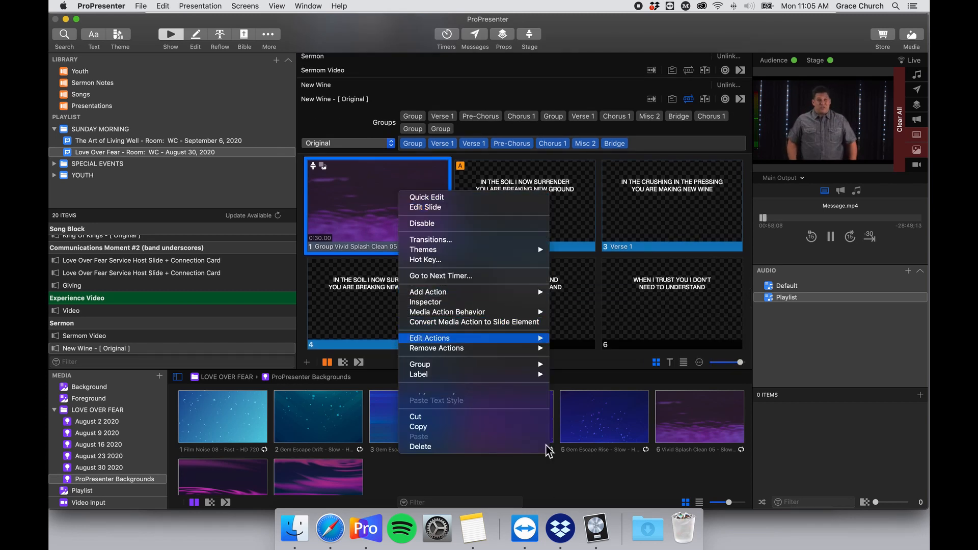
click(484, 531)
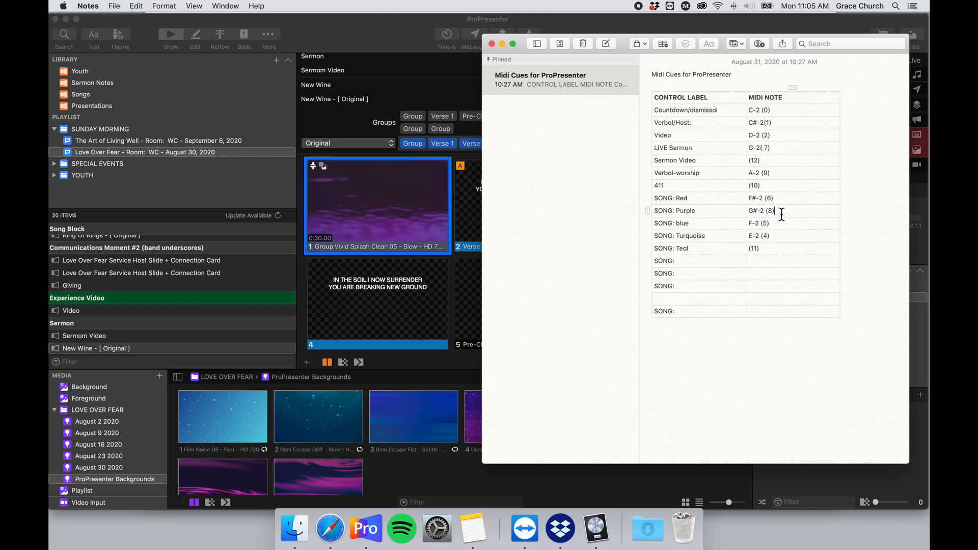
click(396, 200)
Add a VISTA LIGHTING CONTROL MIDI Note Off cue with the chosen note to slide 1.
right_click(394, 184)
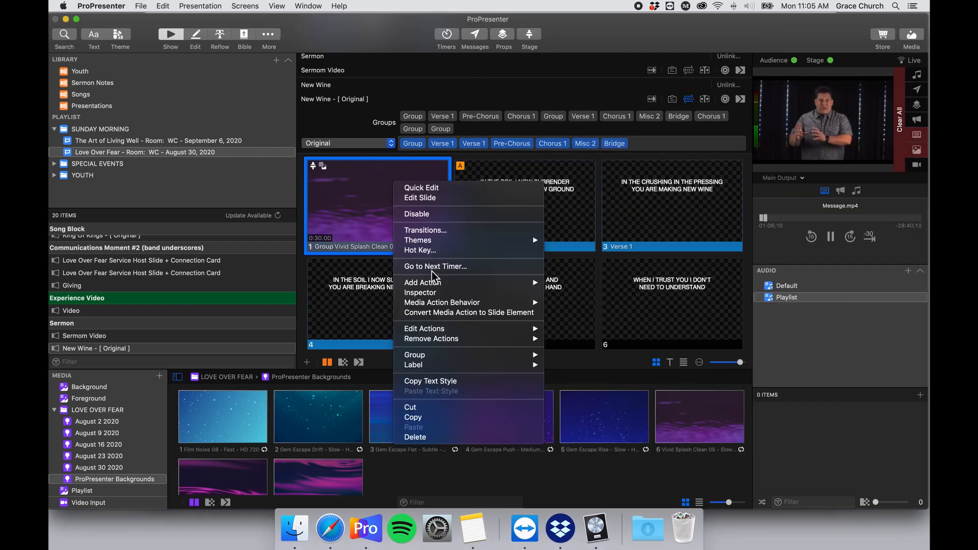
mouse_move(514, 282)
mouse_move(586, 322)
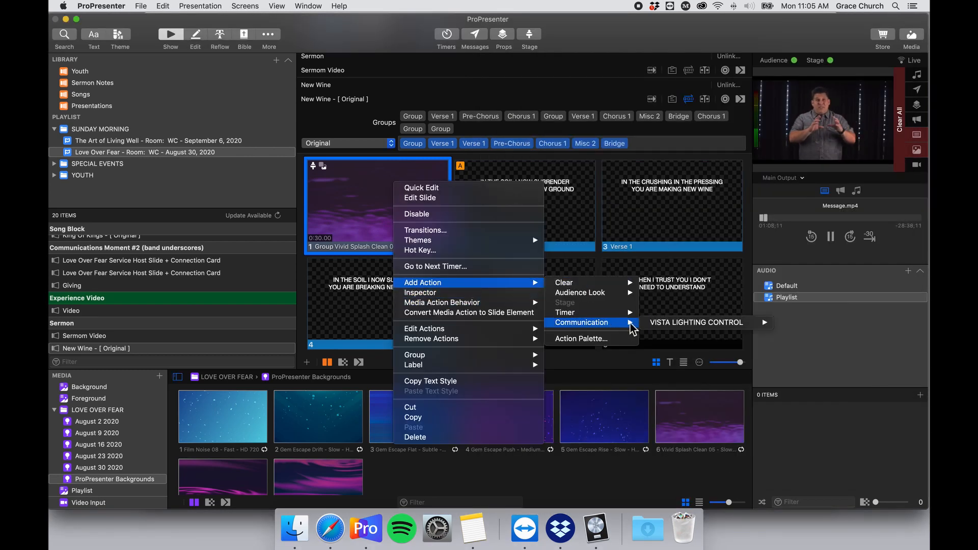
mouse_move(763, 326)
click(799, 332)
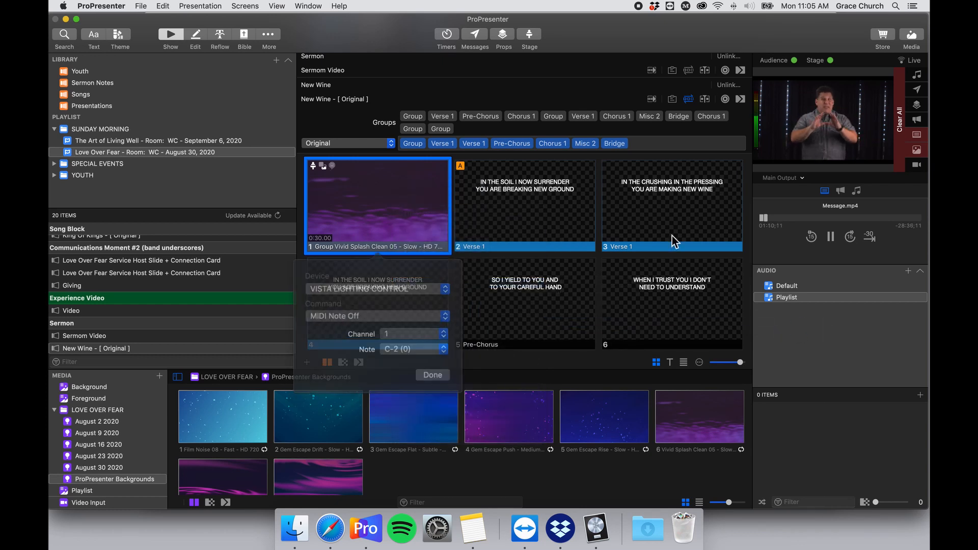
click(430, 339)
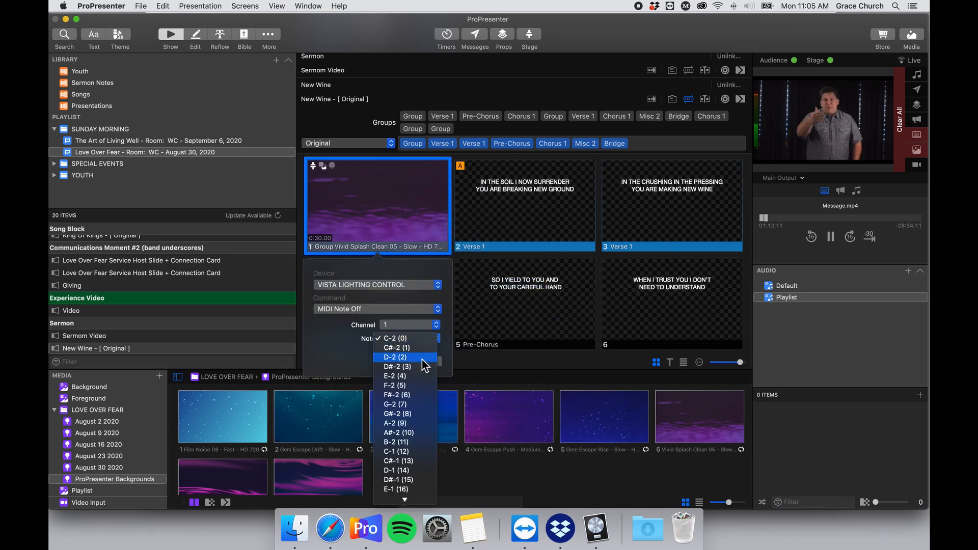
click(428, 378)
click(436, 365)
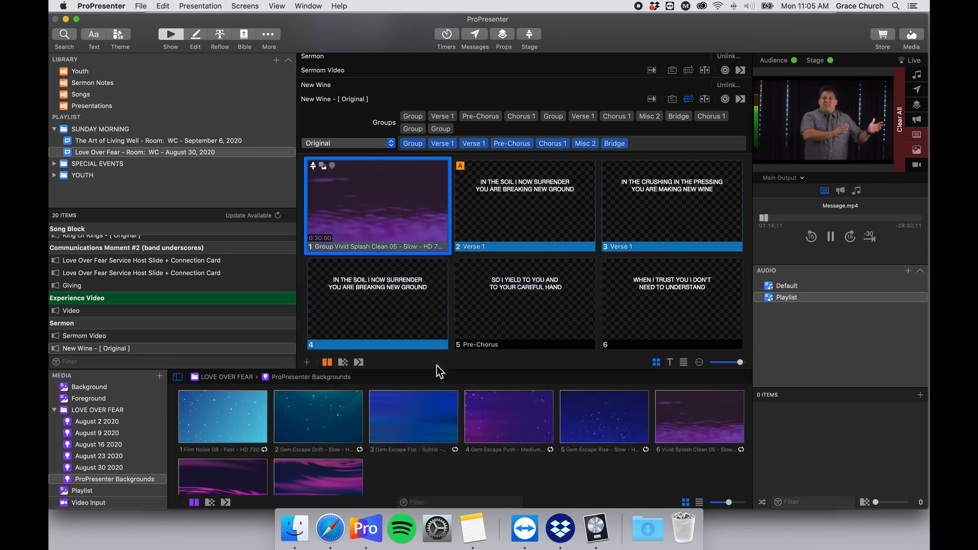
scroll(417, 254, down, 3)
Hide New Wine's group bars and scroll past the song until the Dismissal slides appear.
scroll(423, 251, down, 2)
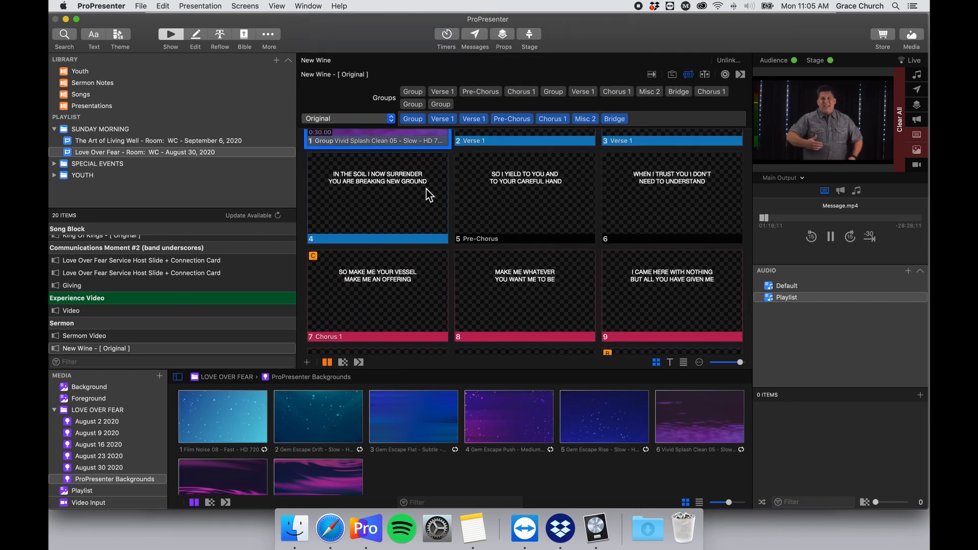
scroll(420, 198, up, 1)
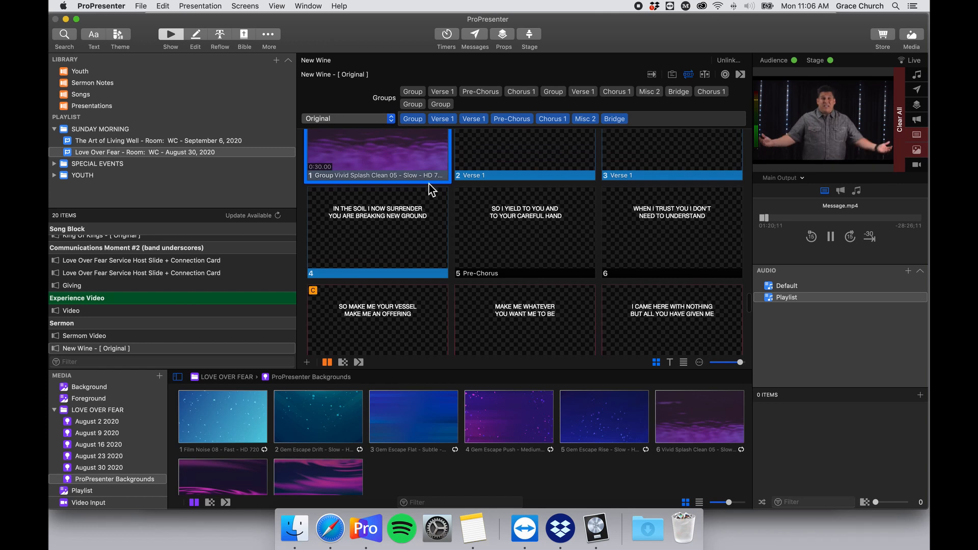
scroll(429, 193, up, 3)
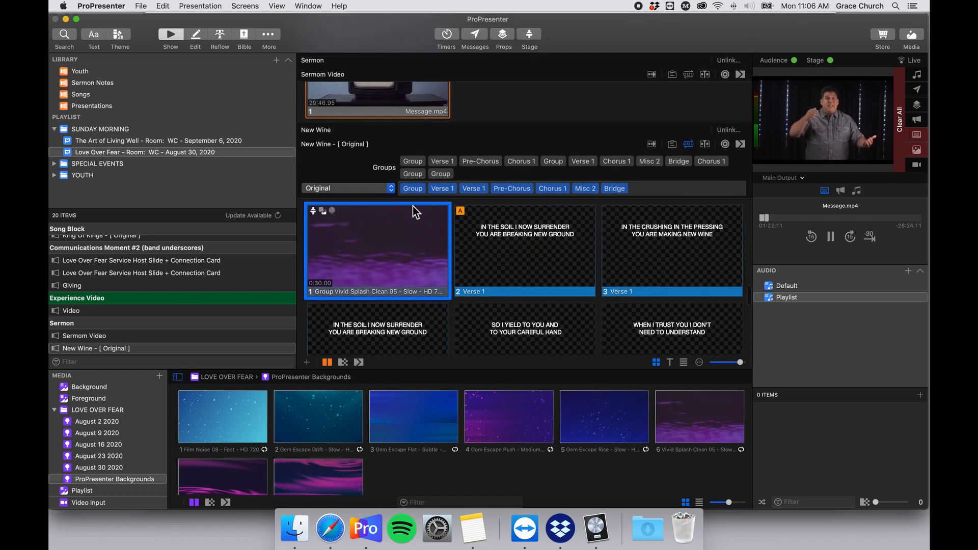
scroll(414, 206, down, 5)
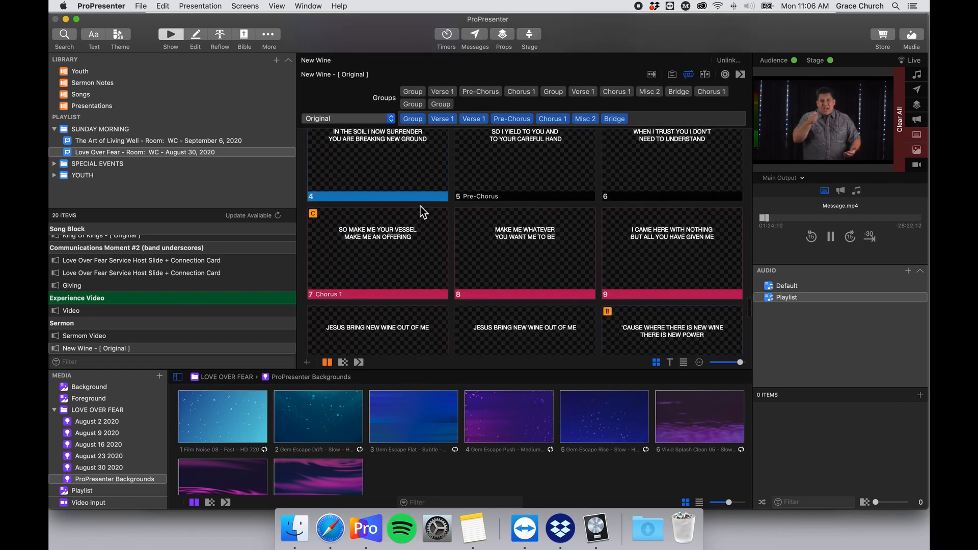
scroll(421, 207, up, 3)
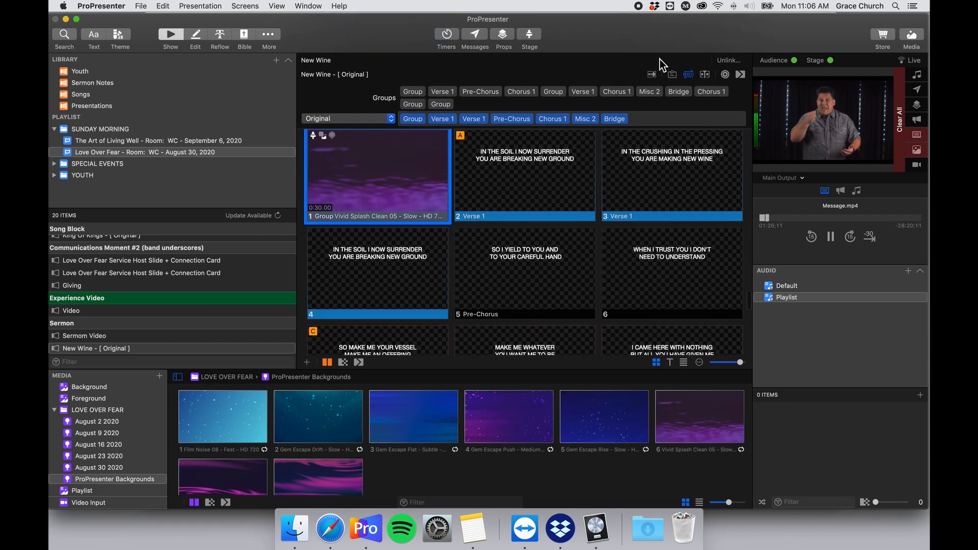
click(687, 72)
scroll(417, 206, down, 2)
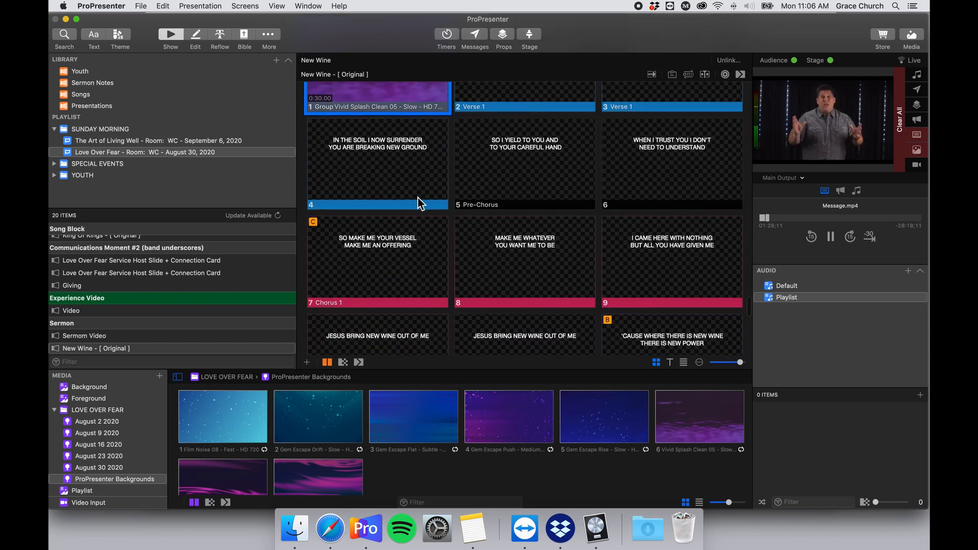
scroll(418, 198, up, 3)
scroll(418, 198, down, 5)
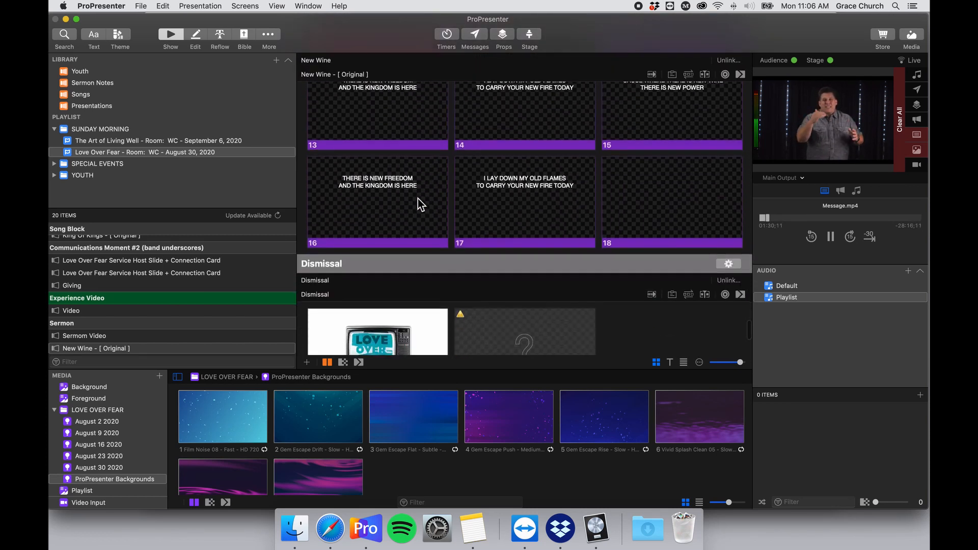
scroll(418, 199, up, 2)
scroll(415, 194, down, 4)
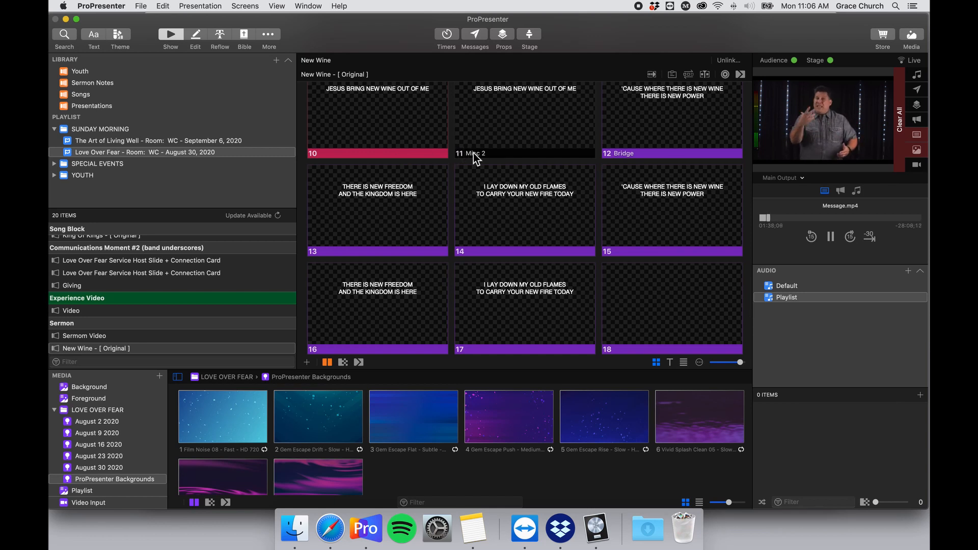
scroll(474, 155, down, 5)
scroll(478, 157, down, 2)
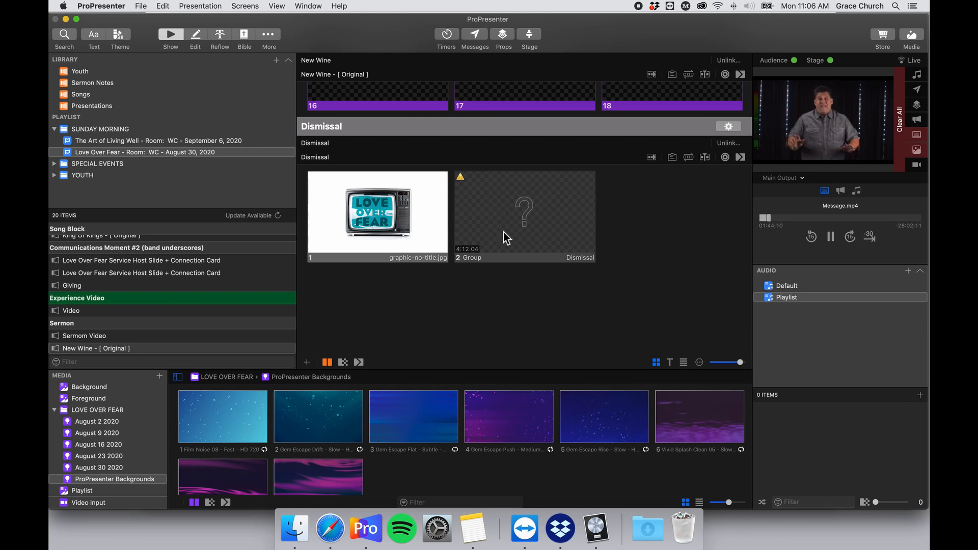
Browse the August 2, 9, 16 and 23 2020 media, ending back on August 2.
click(116, 423)
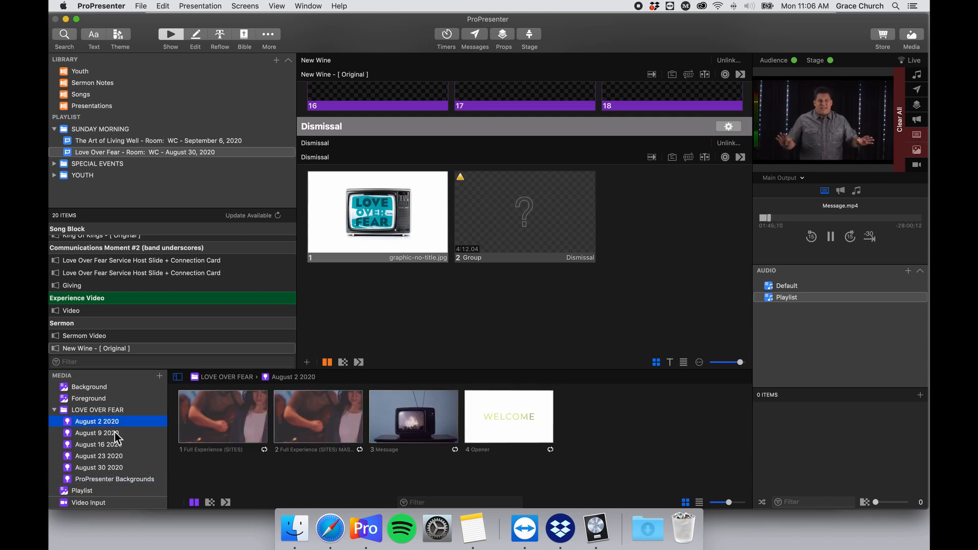
click(117, 433)
scroll(316, 461, down, 2)
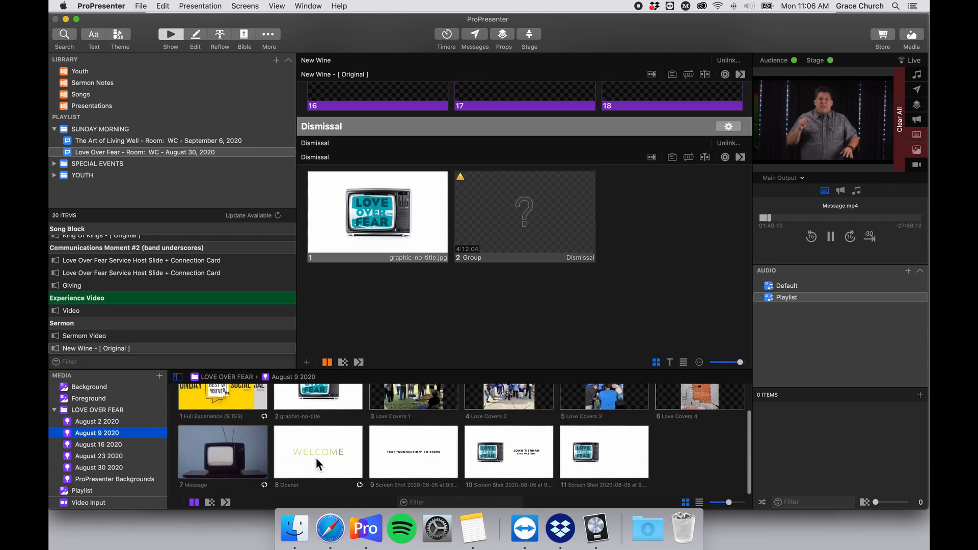
click(97, 445)
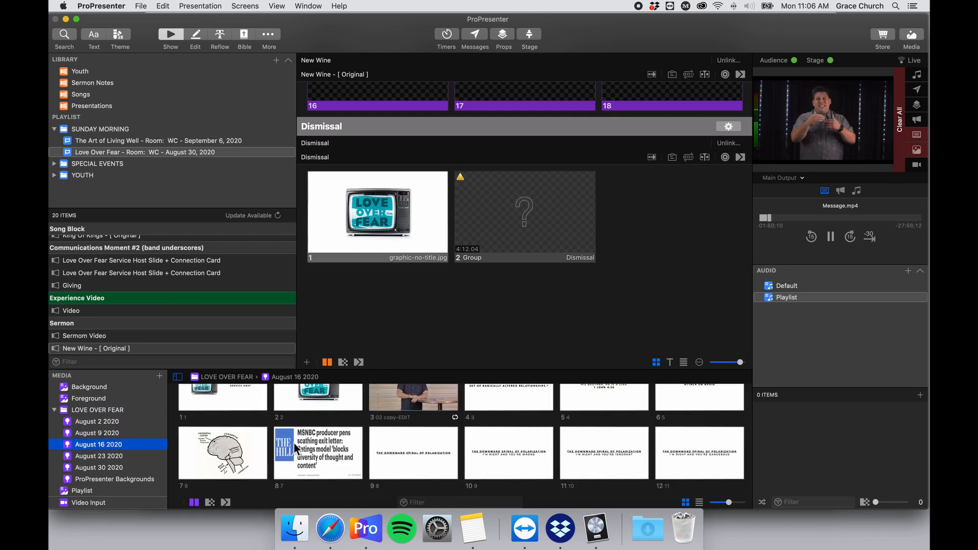
scroll(295, 443, down, 1)
click(102, 455)
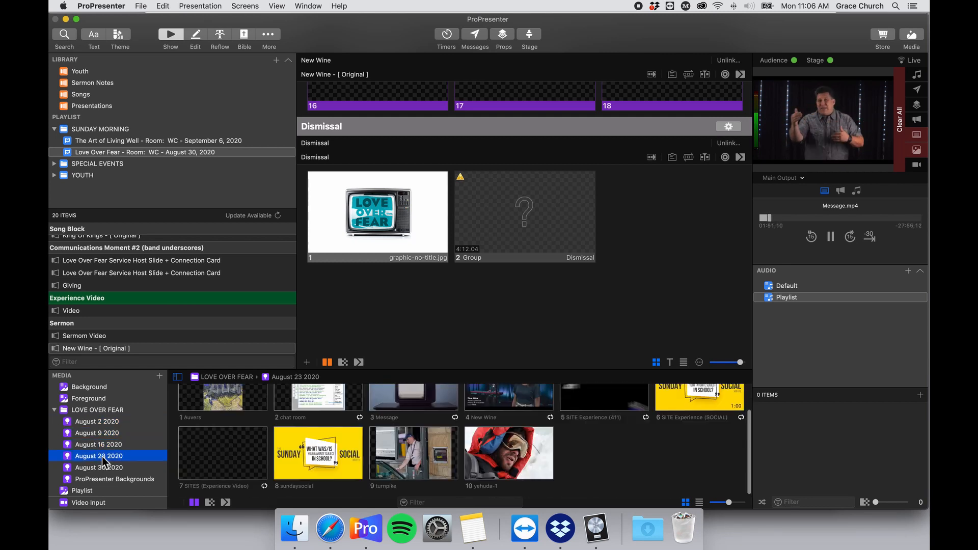
click(127, 422)
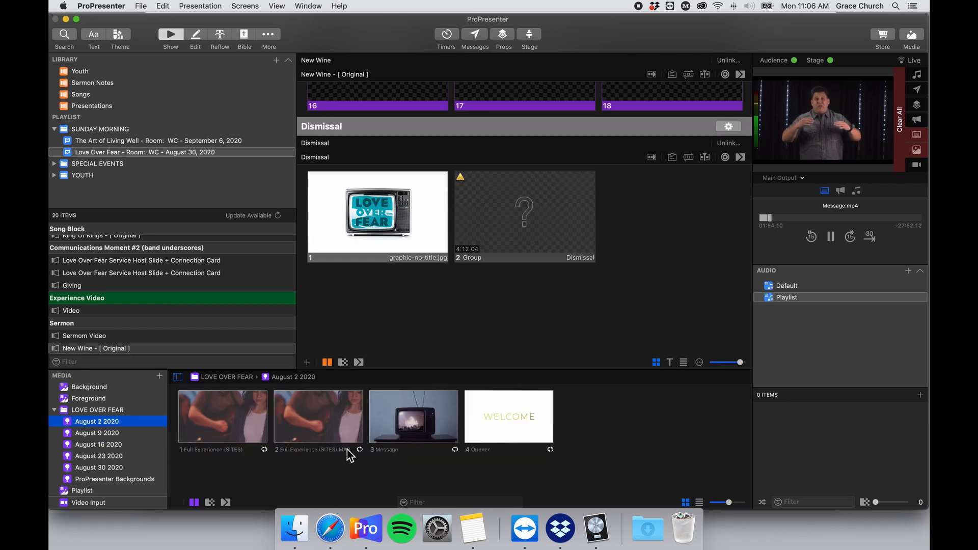
Delete the empty second Dismissal slide and set the graphic slide's stage display to TOD Clock.
right_click(558, 214)
click(604, 456)
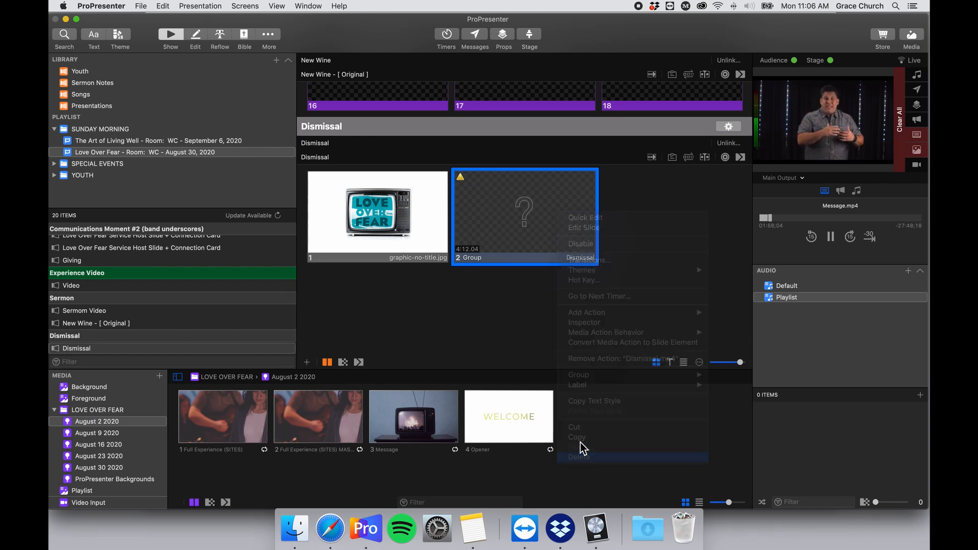
right_click(396, 229)
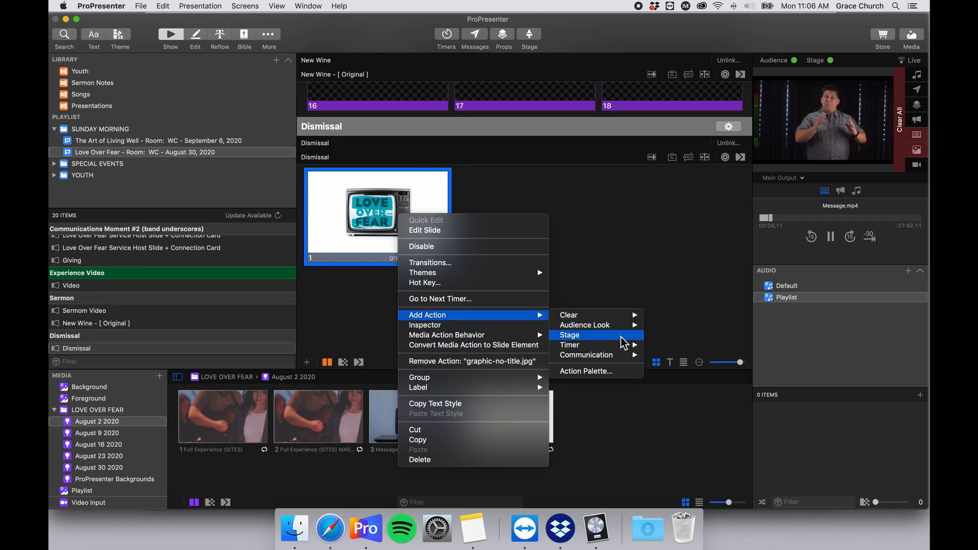
click(473, 327)
click(428, 295)
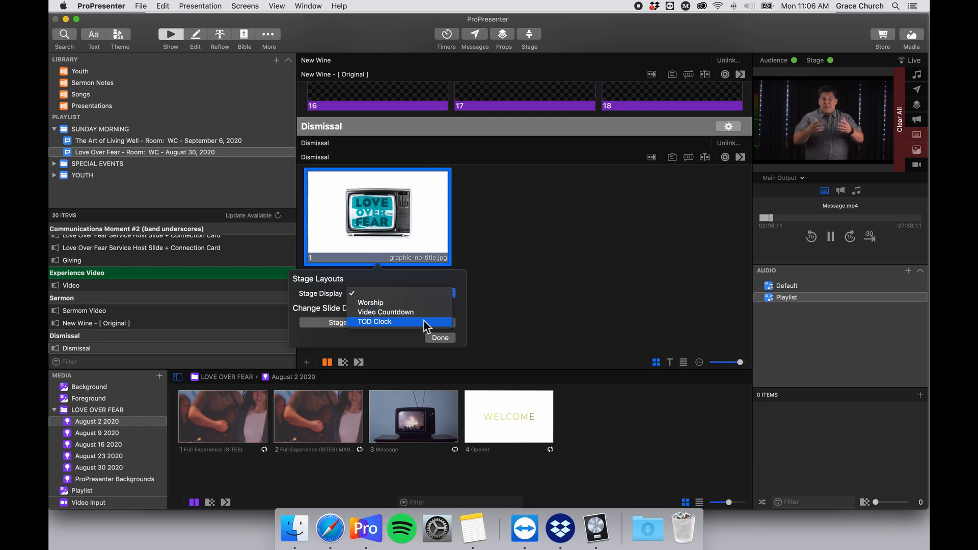
click(424, 321)
click(446, 340)
right_click(404, 229)
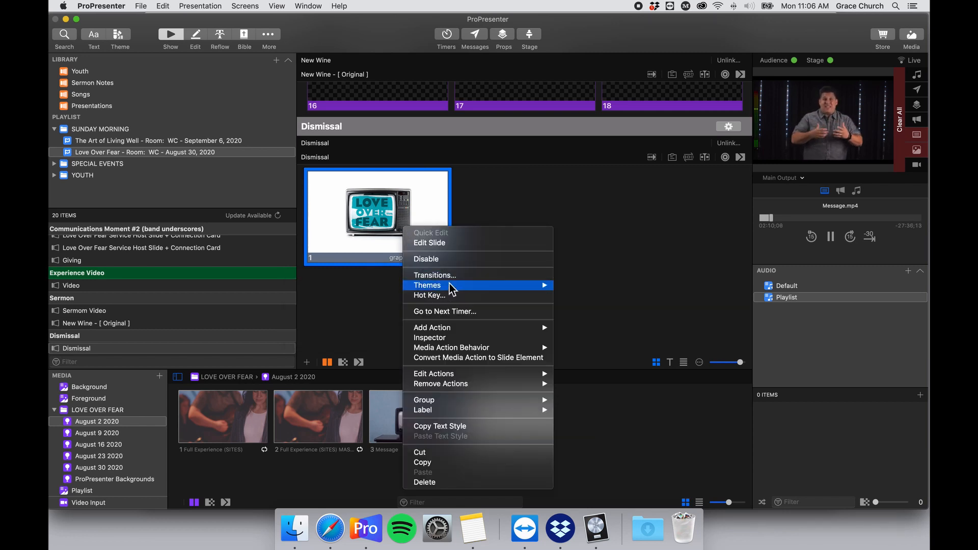
mouse_move(458, 287)
mouse_move(492, 354)
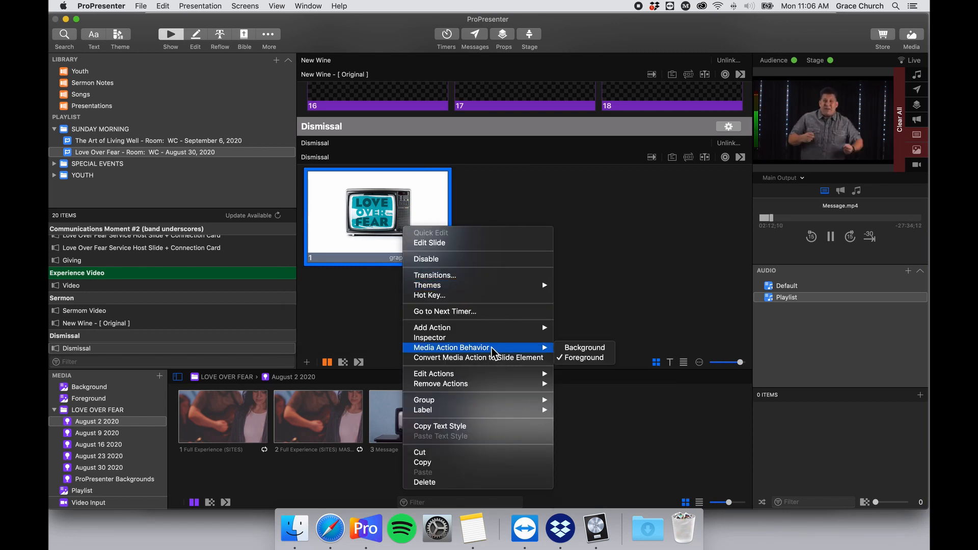
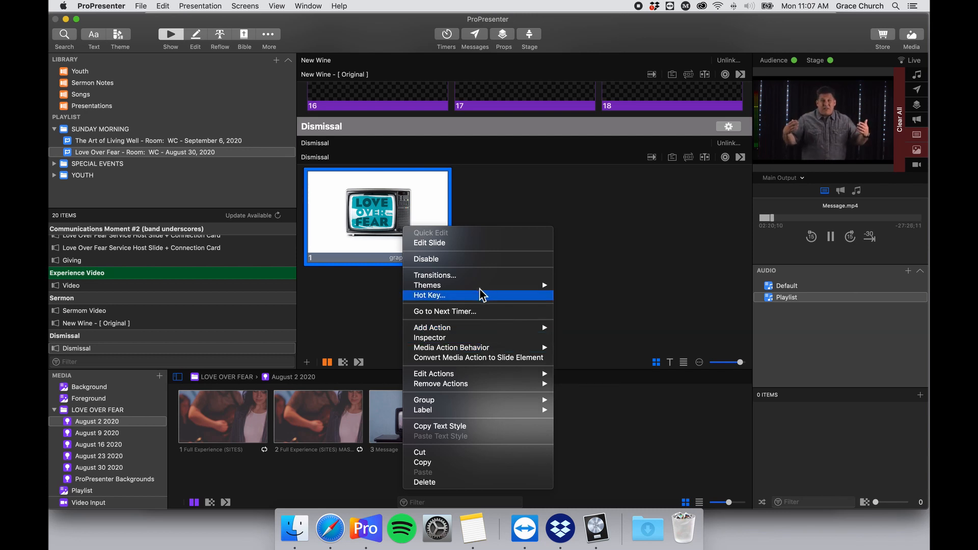
Add a Vista Lighting Control MIDI Note Off cue to the Dismissal slide and pick its note.
mouse_move(468, 326)
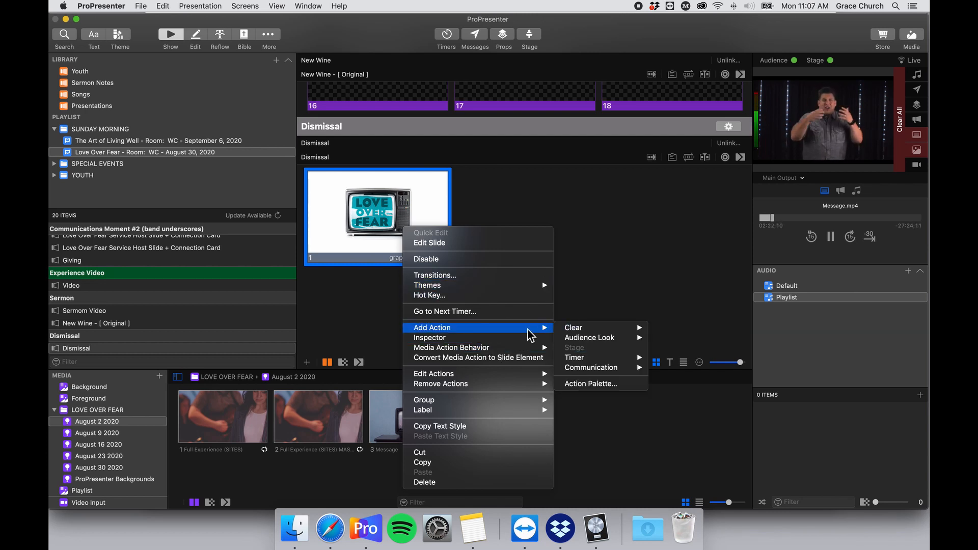
mouse_move(625, 331)
mouse_move(628, 367)
mouse_move(720, 369)
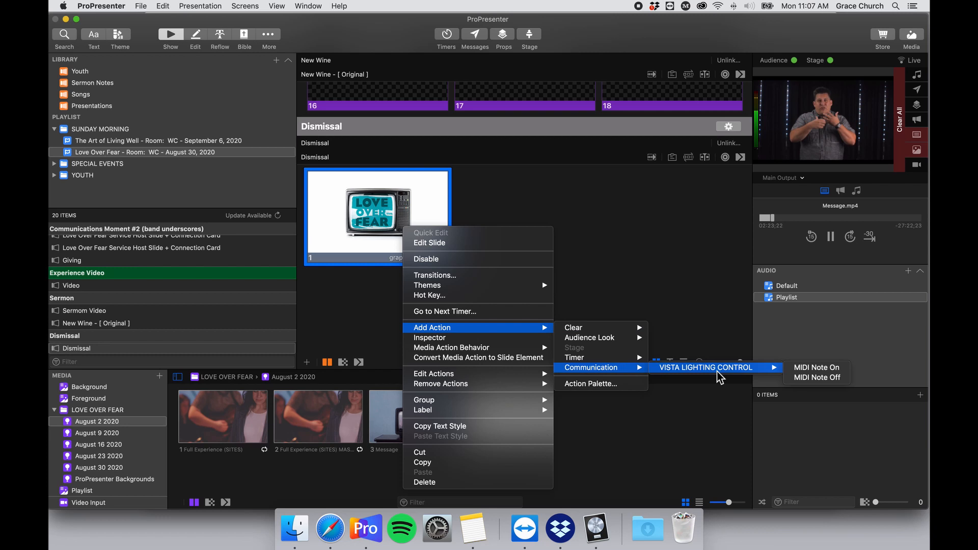
click(814, 379)
click(423, 350)
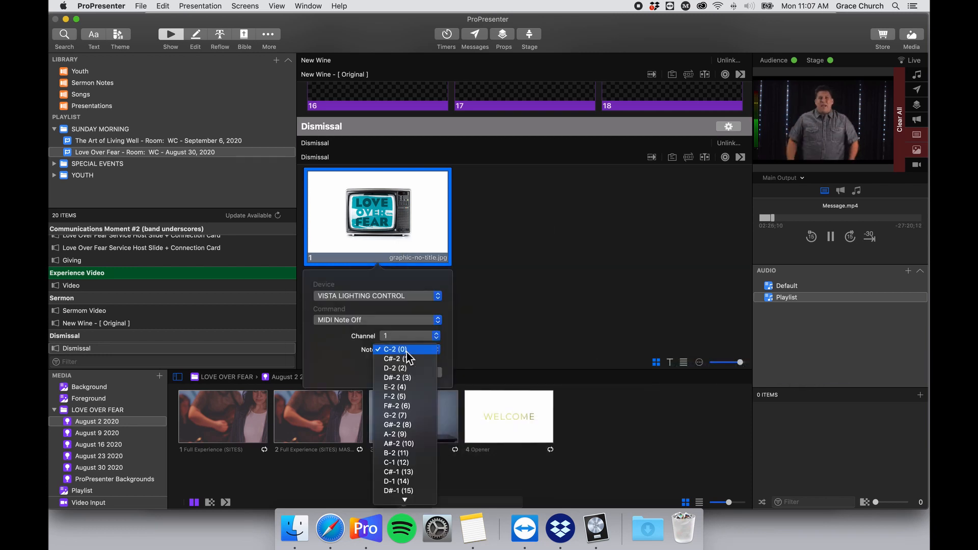
click(420, 361)
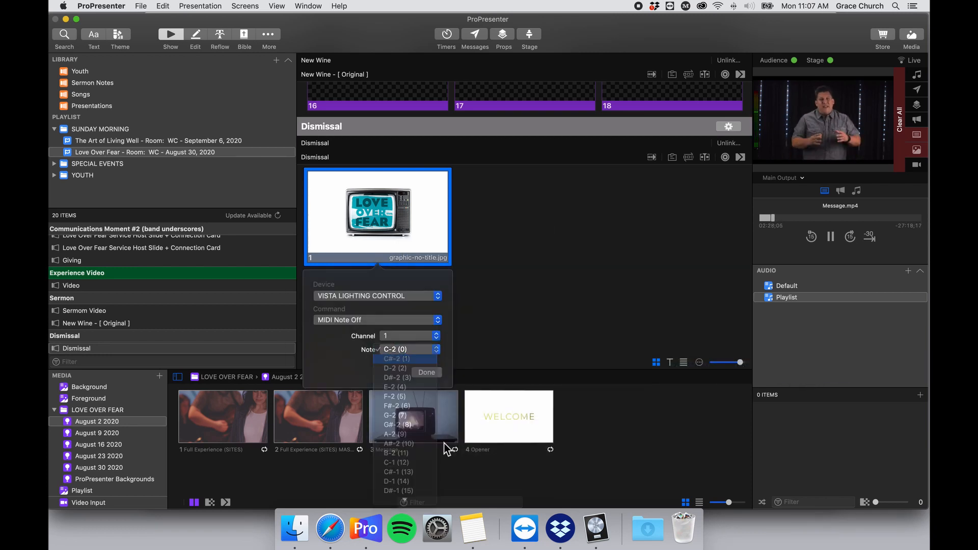
Check the MIDI cue reference notes, then send the Dismissal slide live.
click(473, 530)
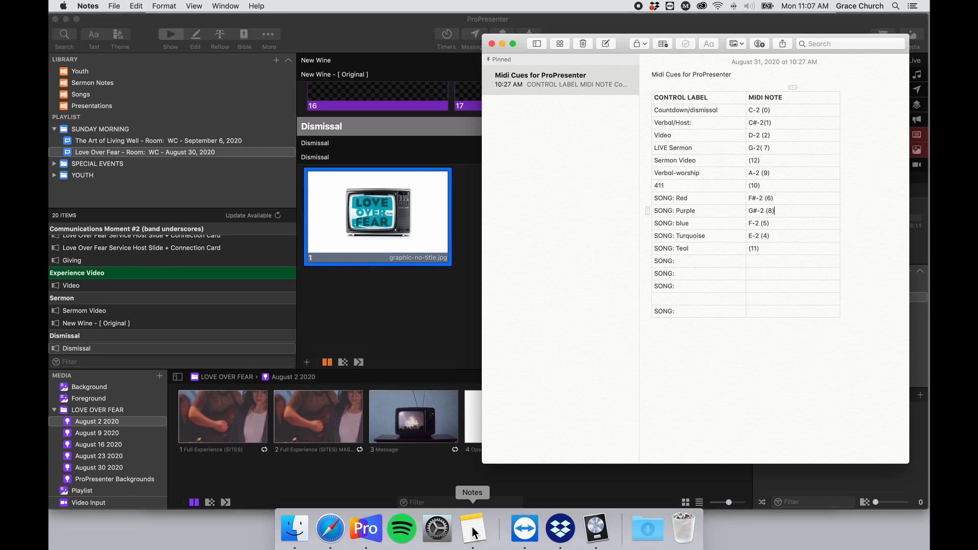
click(371, 321)
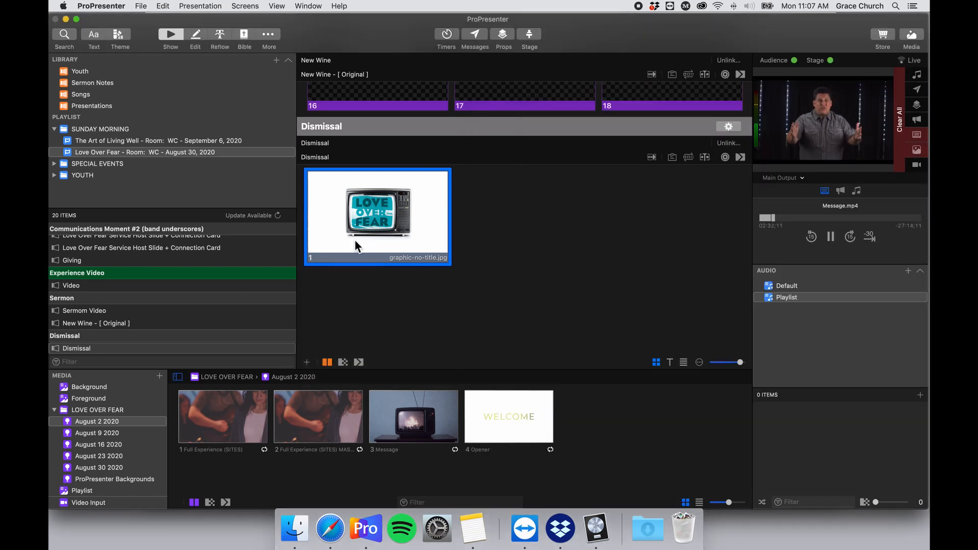
click(372, 229)
Hide the media bin and scroll the playlist slides from Pre-Service through the Sermon video, New Wine and Dismissal.
scroll(408, 225, down, 2)
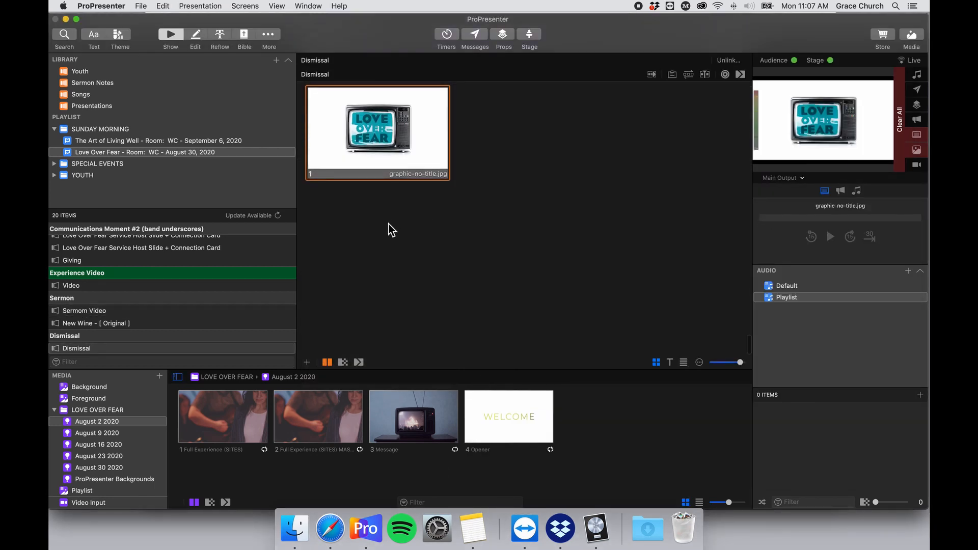
scroll(389, 229, up, 10)
scroll(407, 219, up, 6)
click(911, 34)
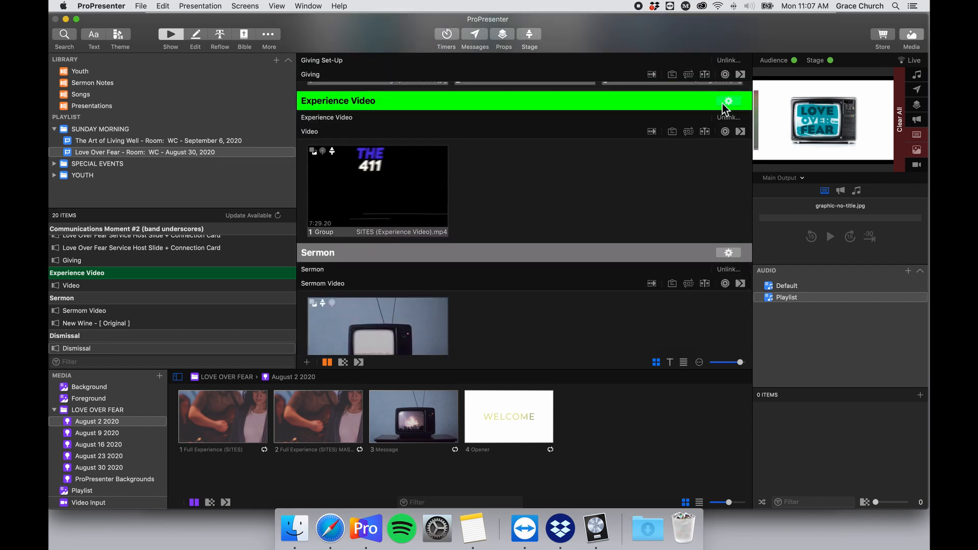
scroll(460, 224, up, 15)
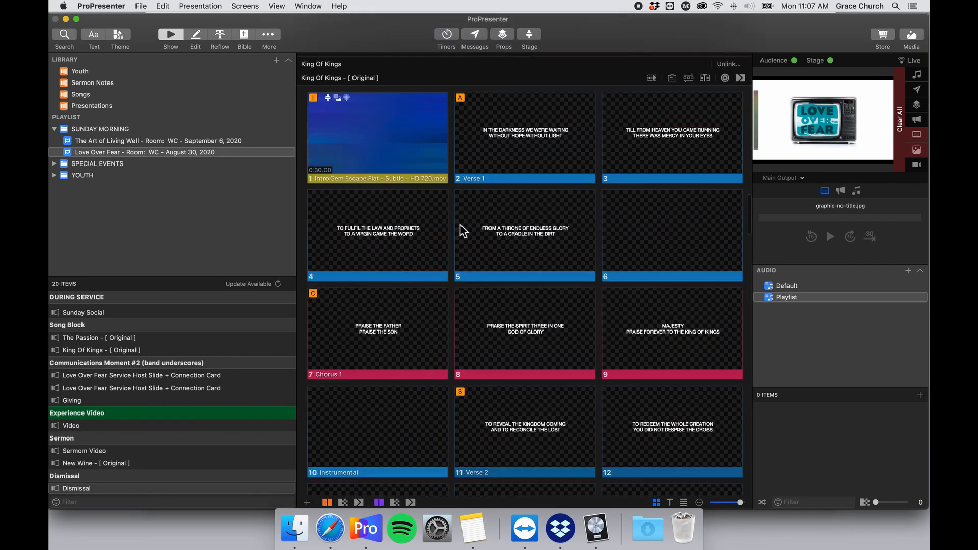
scroll(459, 224, up, 8)
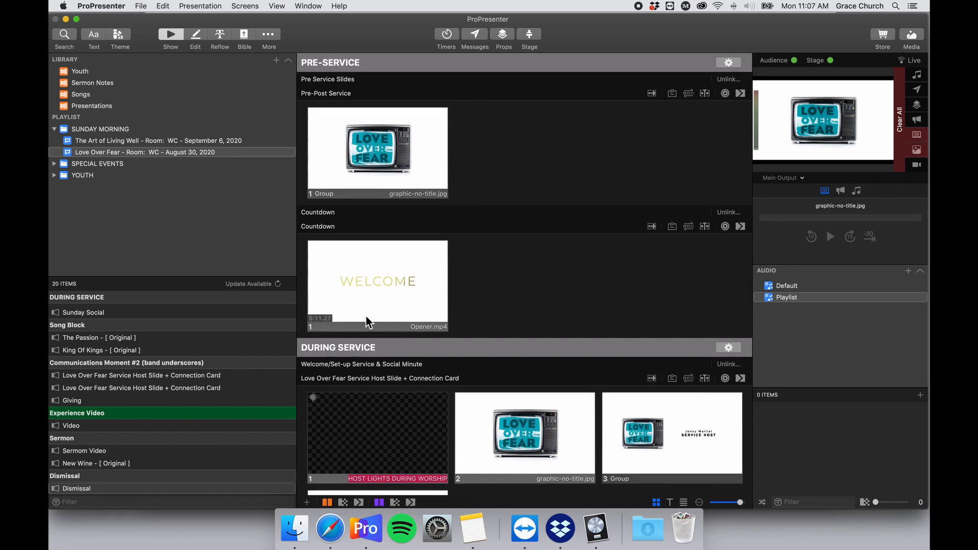
scroll(366, 317, down, 5)
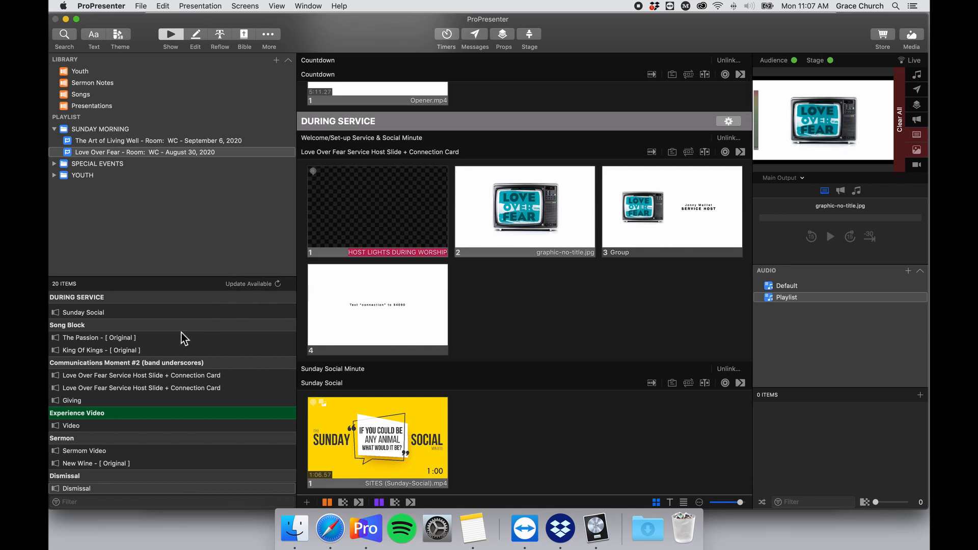
scroll(252, 344, up, 3)
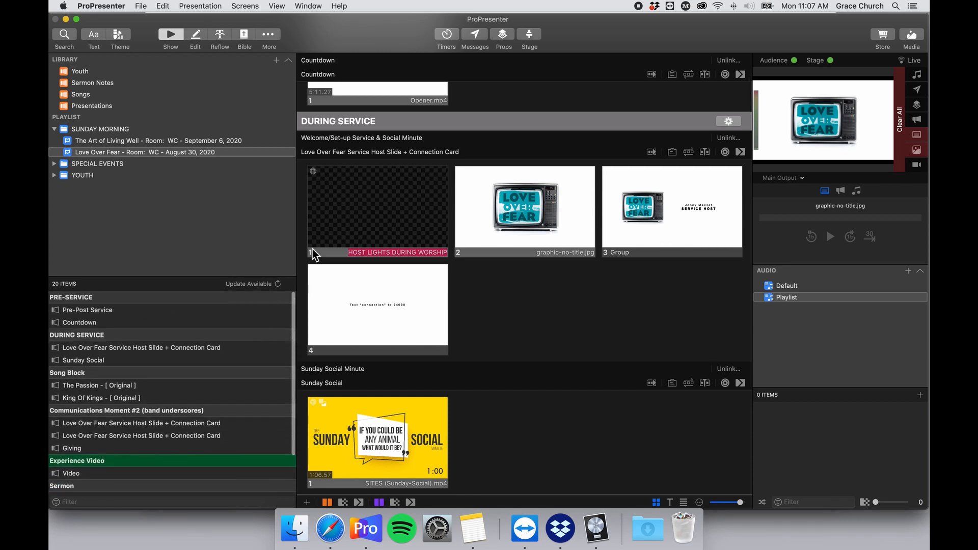
scroll(476, 219, up, 5)
scroll(475, 219, down, 15)
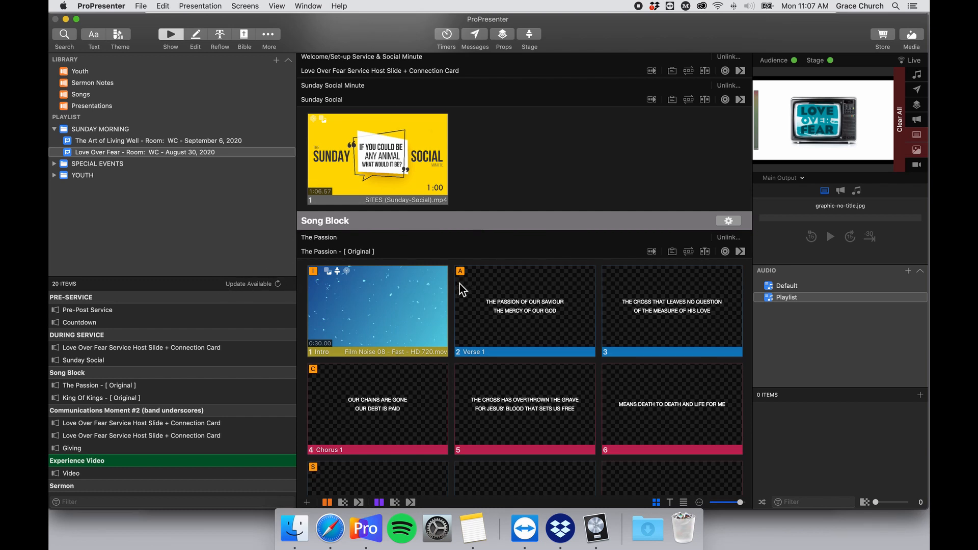
scroll(445, 225, up, 15)
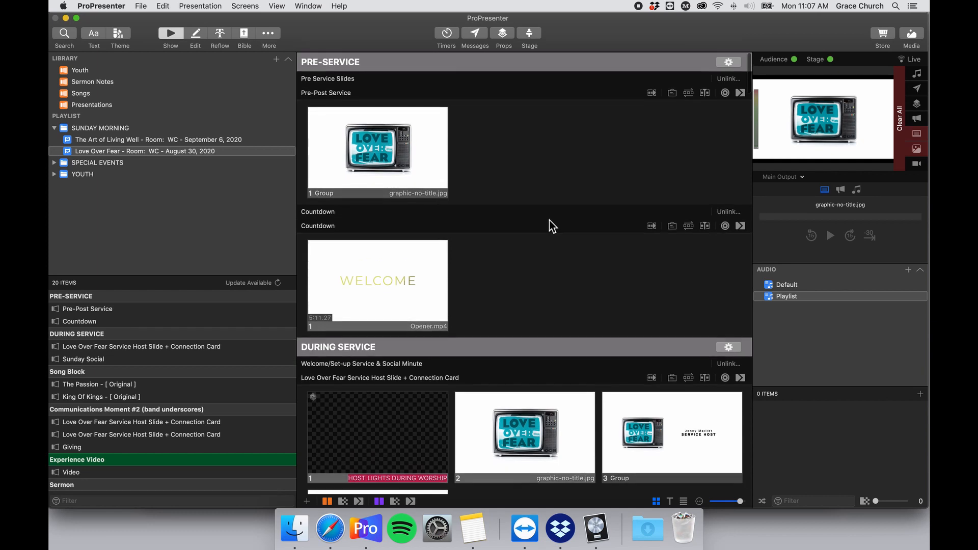
scroll(549, 220, down, 10)
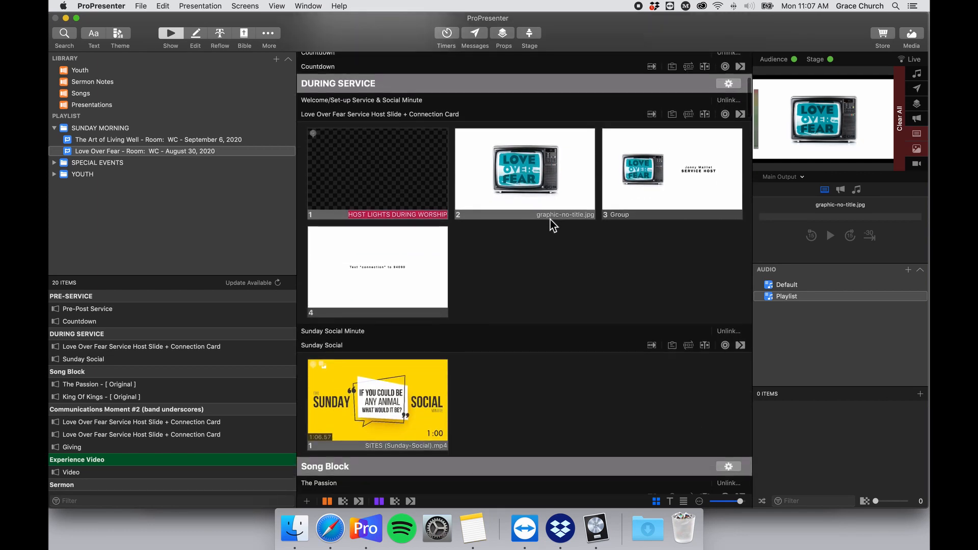
scroll(550, 219, down, 20)
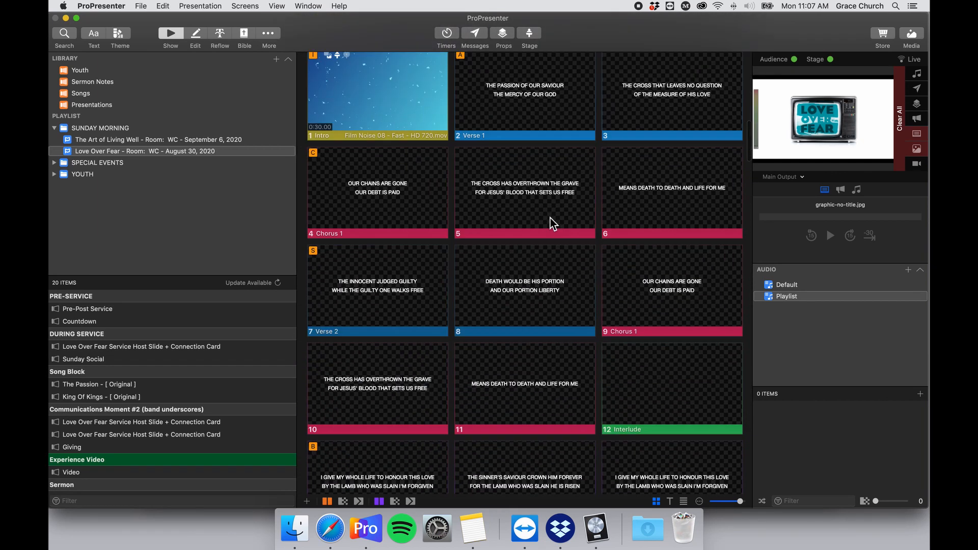
scroll(550, 218, down, 20)
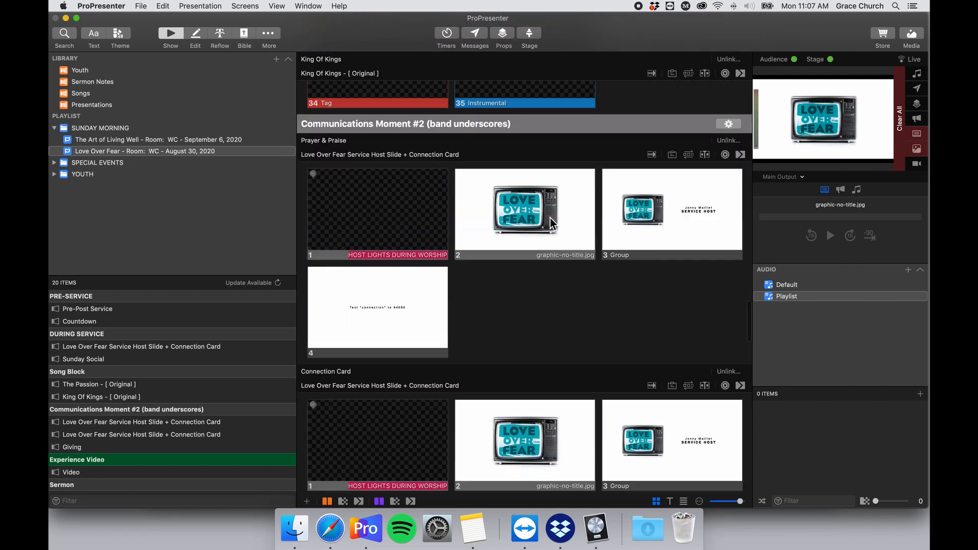
scroll(550, 218, down, 20)
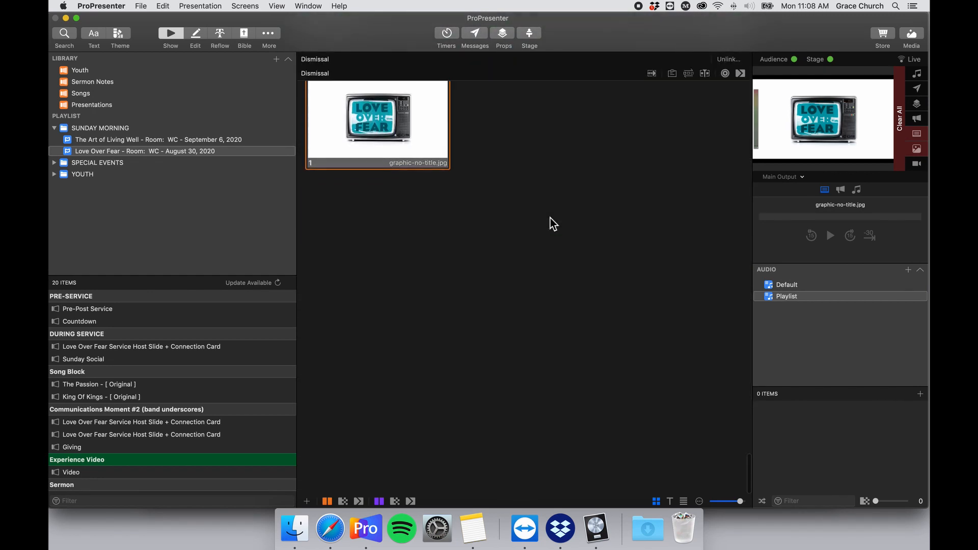
scroll(550, 218, up, 10)
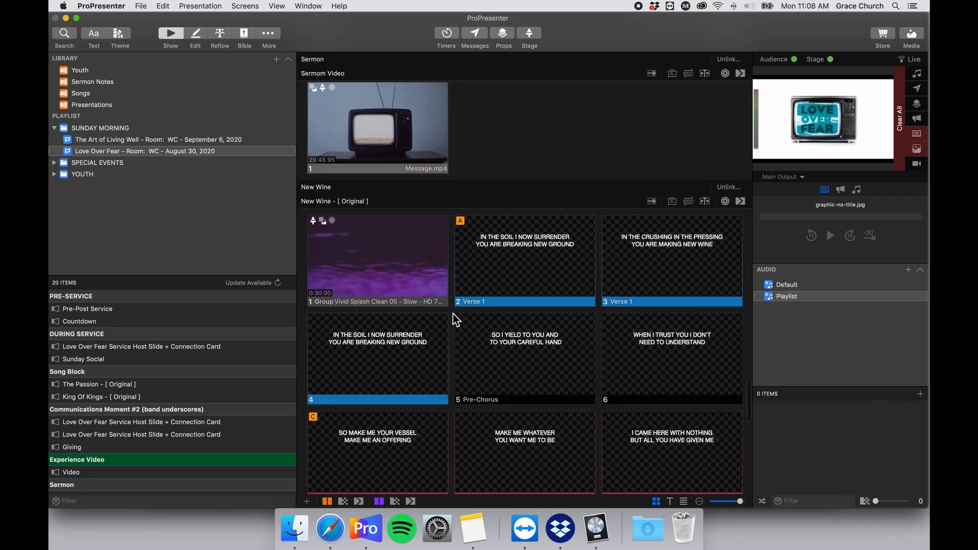
scroll(451, 316, up, 5)
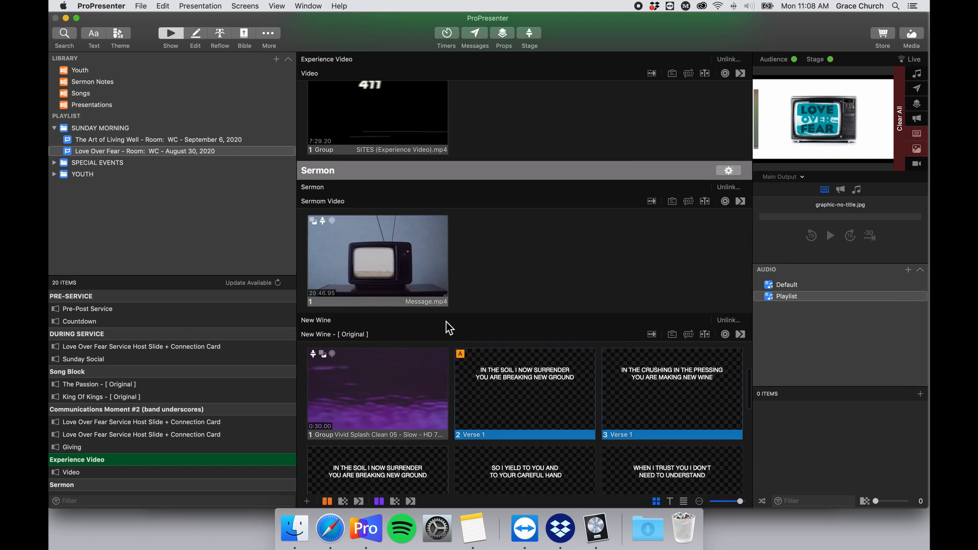
Bring back the media bin and browse the August 9, 16 and 23 media, landing on August 30 2020.
click(912, 35)
scroll(124, 433, down, 2)
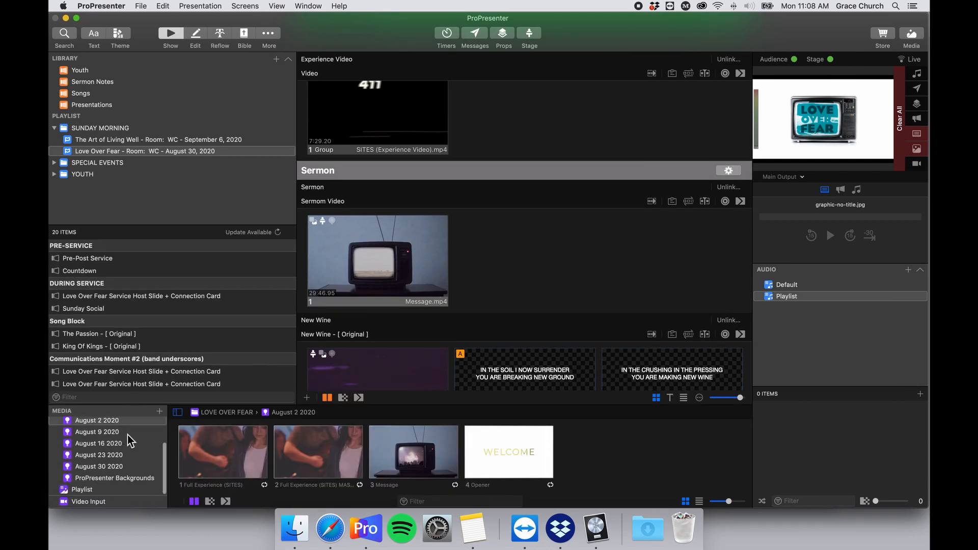
scroll(128, 436, up, 3)
scroll(111, 454, down, 3)
click(102, 442)
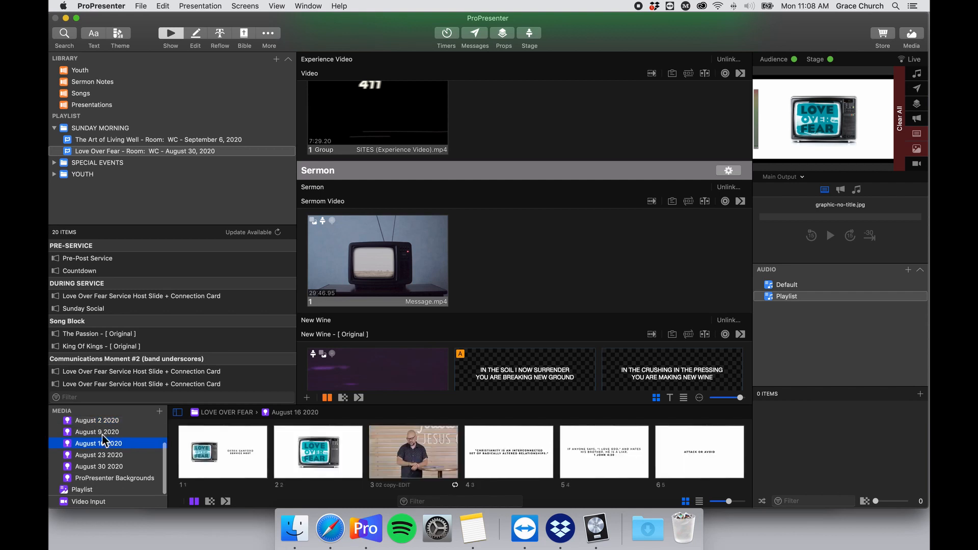
click(102, 435)
click(99, 446)
click(100, 454)
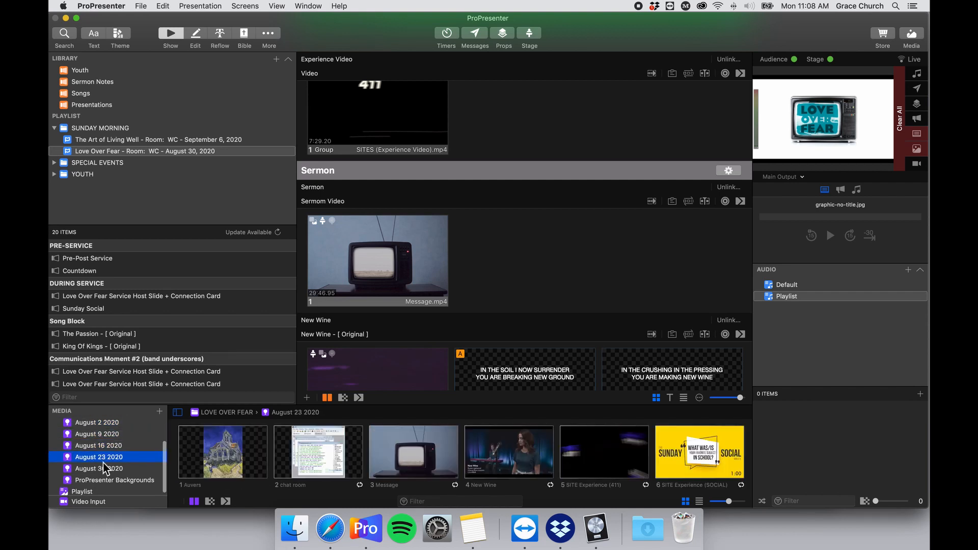
click(104, 464)
scroll(321, 447, down, 1)
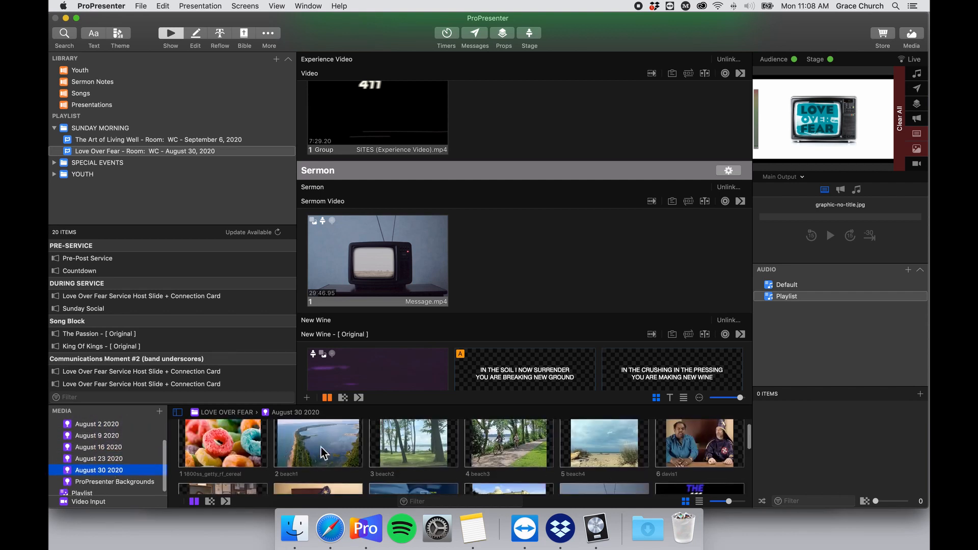
Enlarge the media bin so all 13 August 30 items are visible.
drag(410, 406, 417, 317)
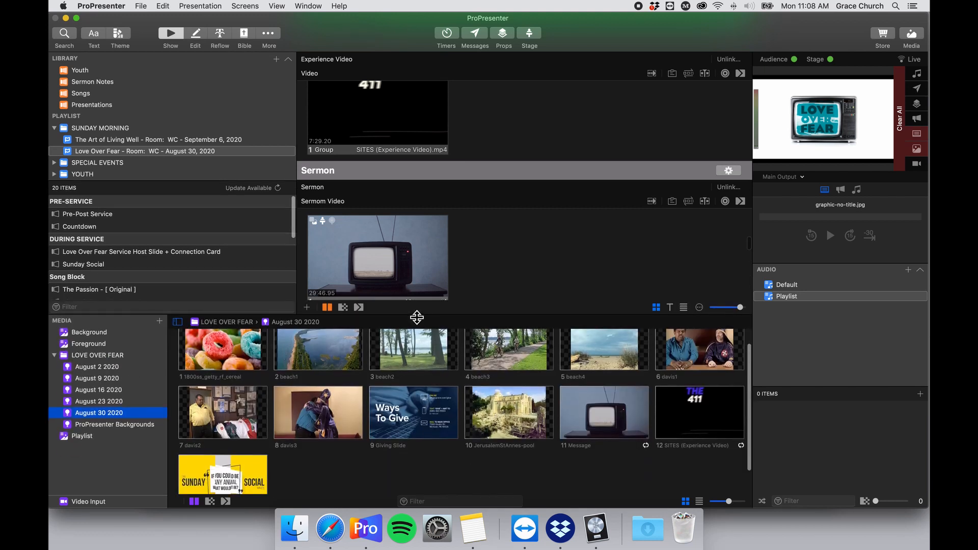
scroll(395, 399, down, 2)
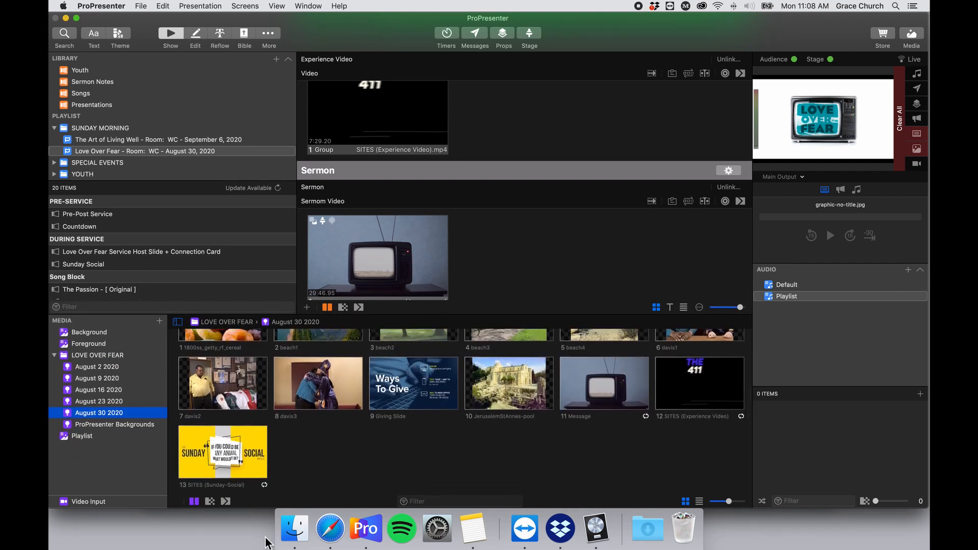
click(294, 528)
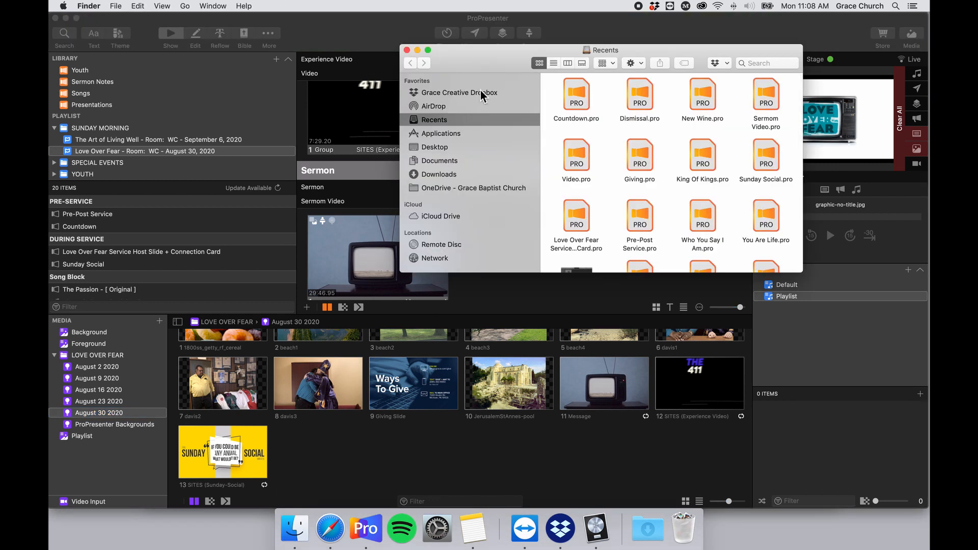
Open Service Elements on the Grace Creative Dropbox in list view, peeking inside GLS 2020.
click(481, 94)
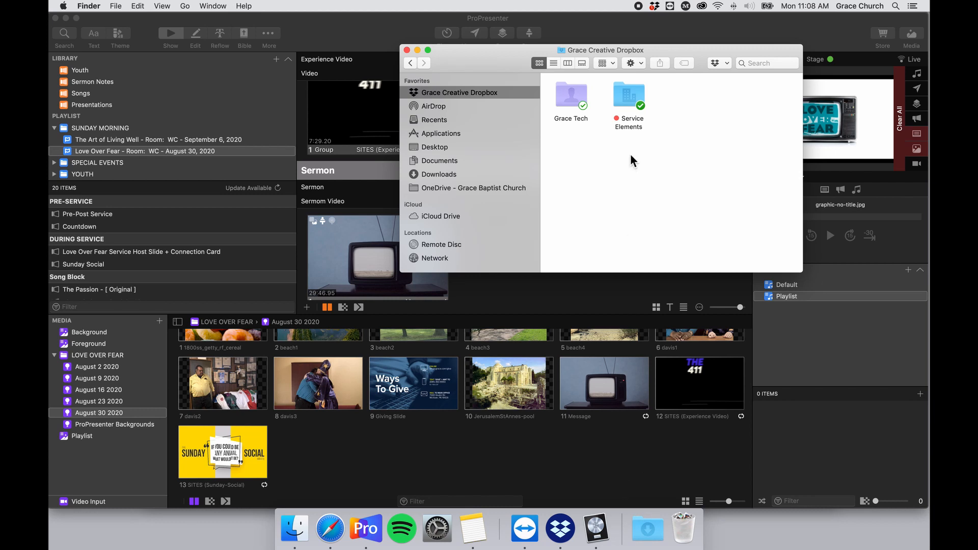
double_click(634, 94)
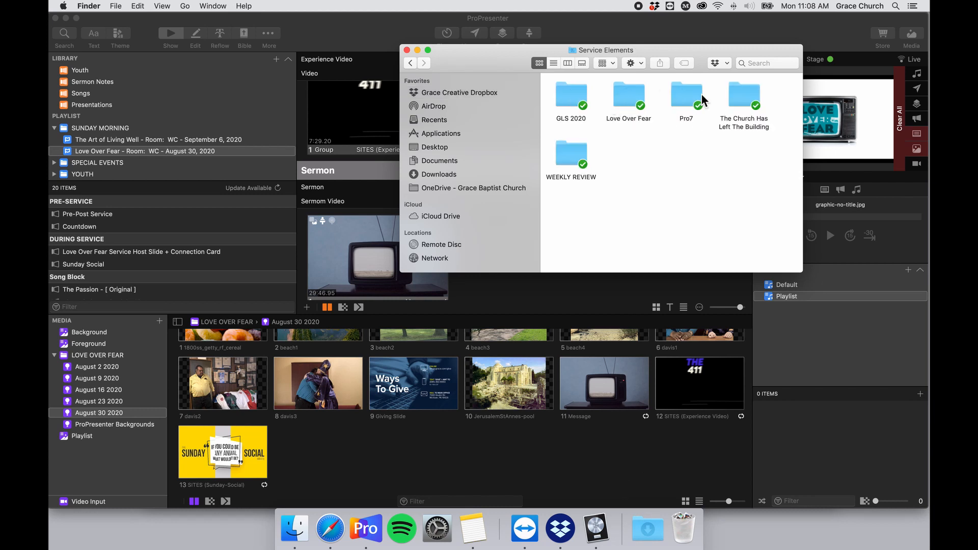
click(554, 63)
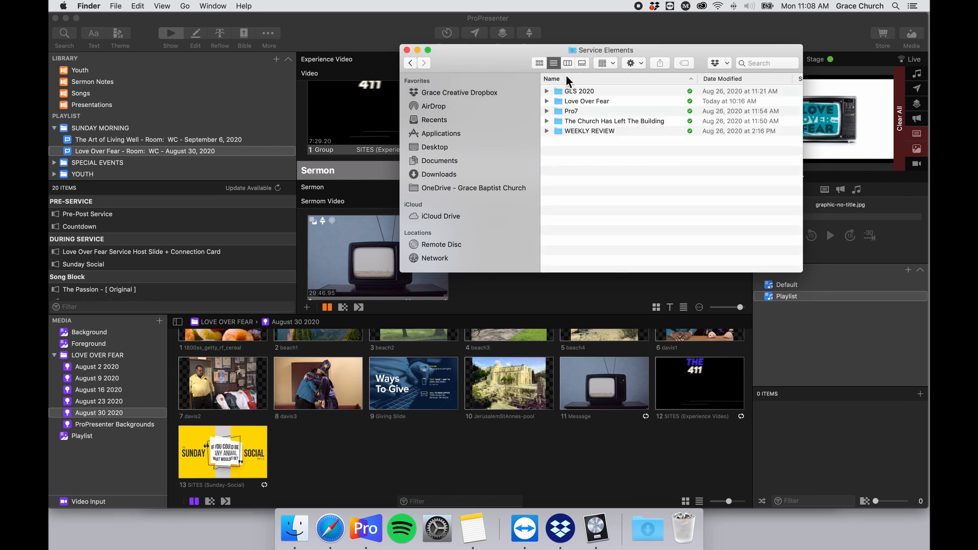
click(628, 88)
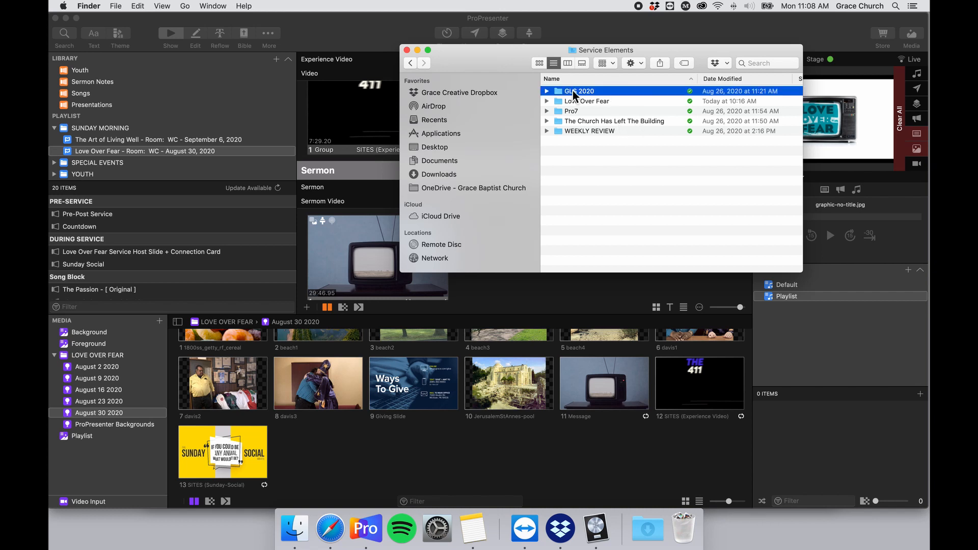
click(547, 91)
click(546, 91)
Open the Love Over Fear folder and preview graphic-no-title.jpg with Quick Look.
double_click(616, 101)
click(611, 187)
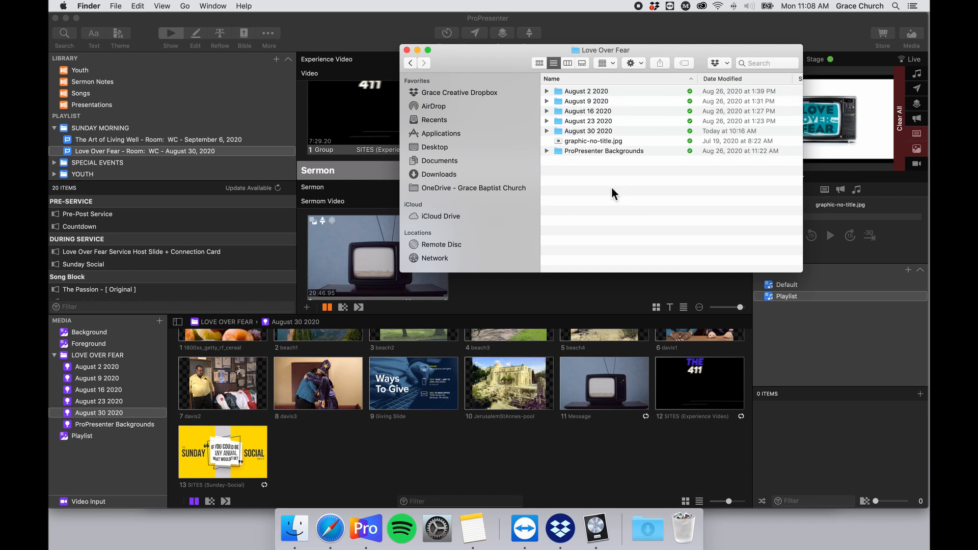
click(624, 140)
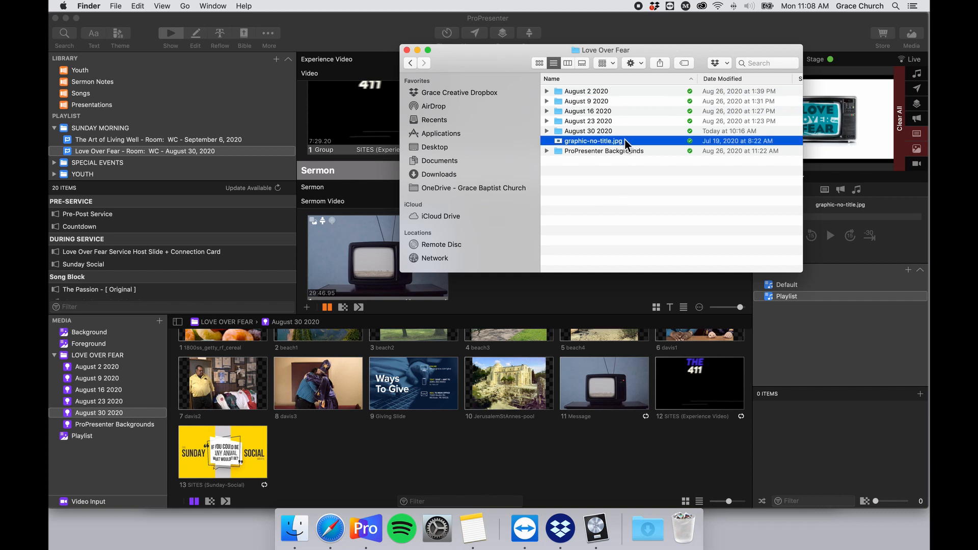
key(space)
key(space)
click(646, 183)
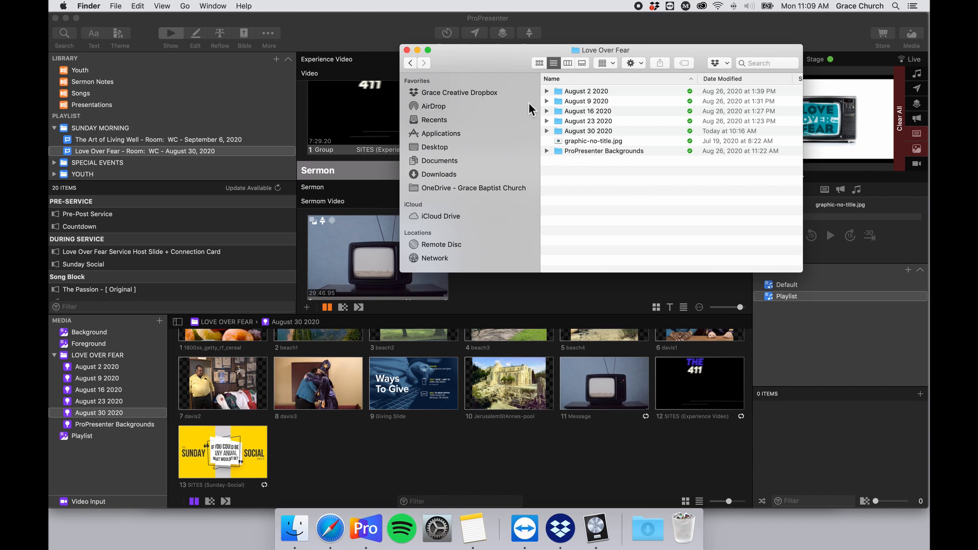
drag(502, 70, 444, 105)
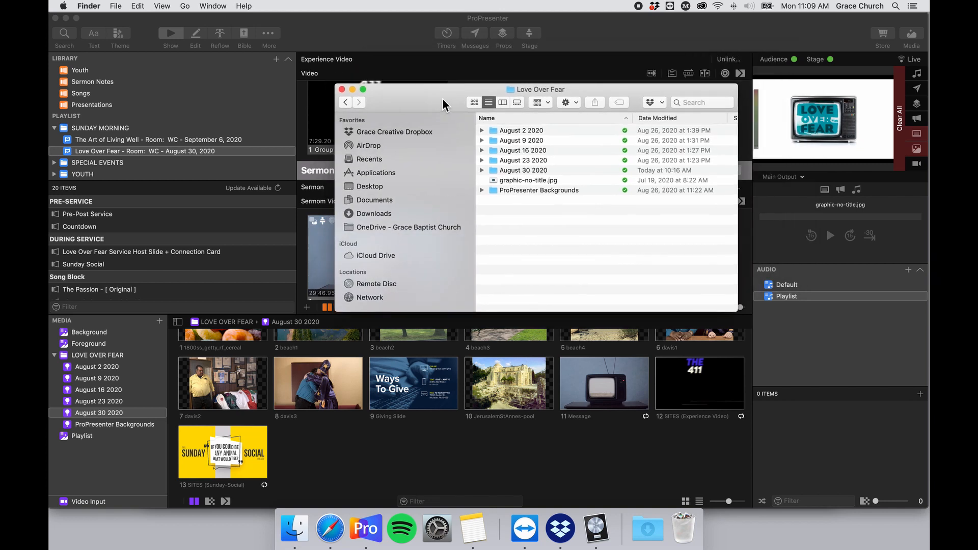
Close the Love Over Fear Finder window and return to ProPresenter.
click(340, 88)
scroll(458, 143, up, 10)
scroll(456, 158, up, 5)
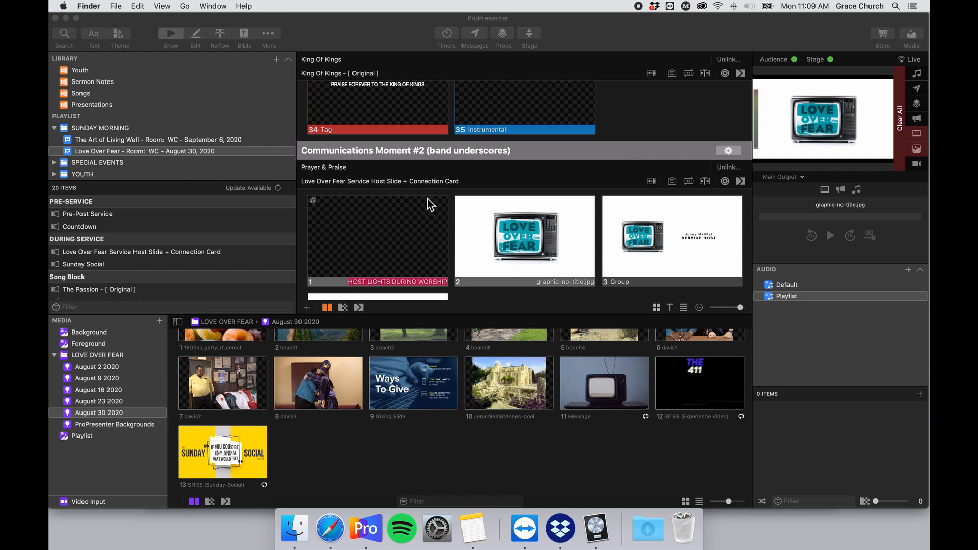
scroll(439, 199, down, 2)
scroll(451, 199, up, 5)
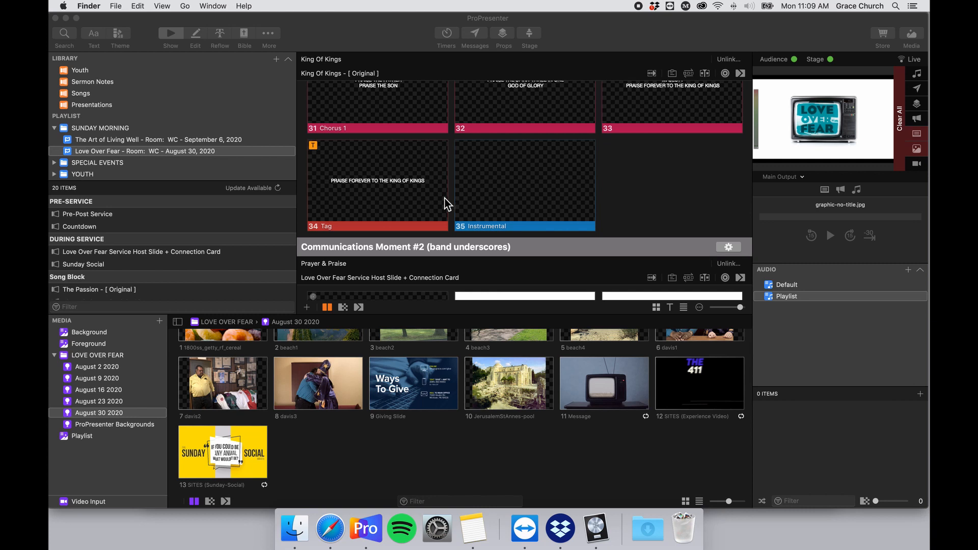
click(643, 44)
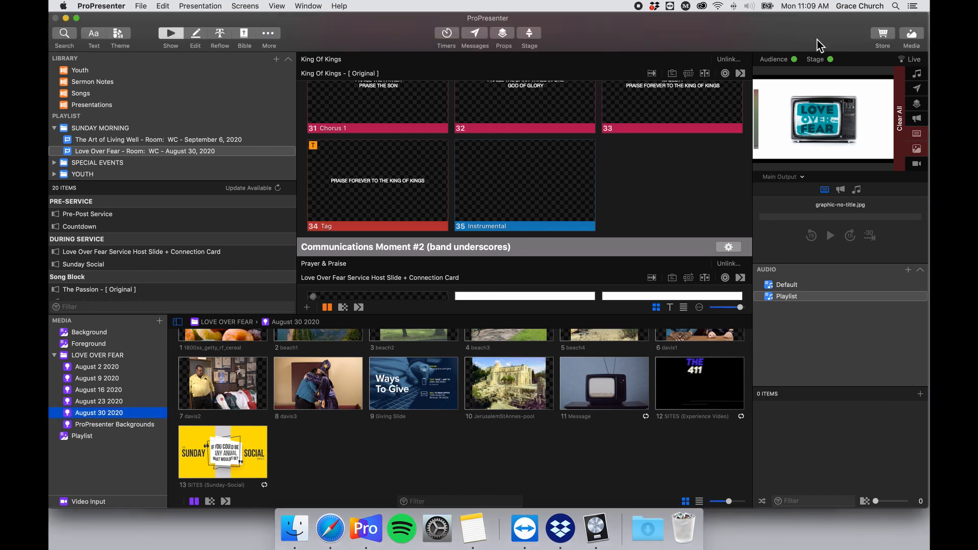
Select the Sermom Video item and unlink Message.mp4 from the Sermon row.
scroll(541, 246, down, 5)
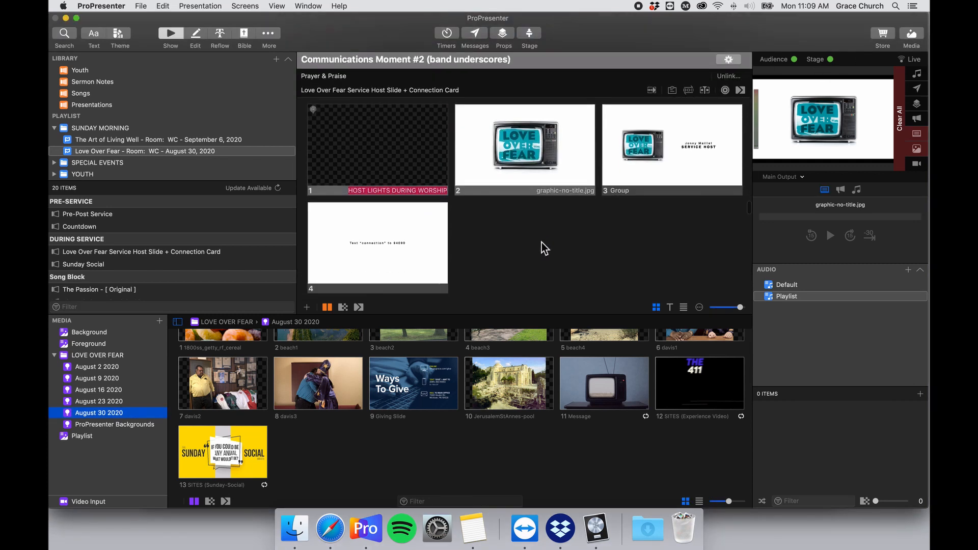
scroll(203, 249, down, 8)
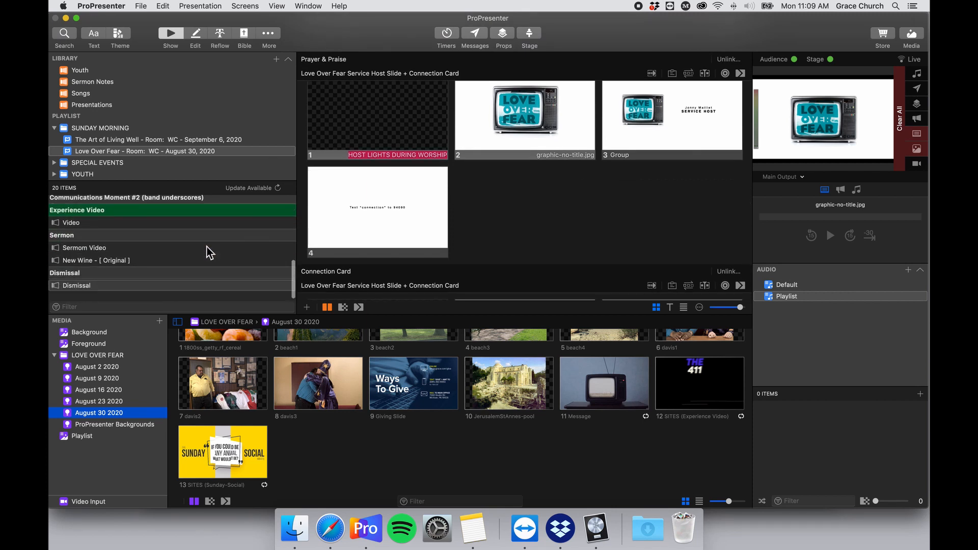
click(80, 231)
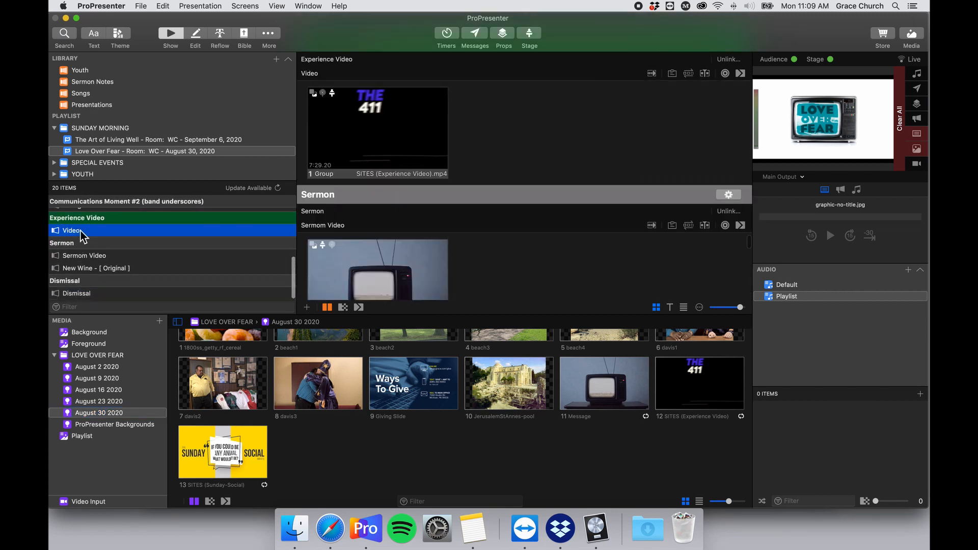
scroll(83, 233, up, 1)
scroll(90, 261, down, 1)
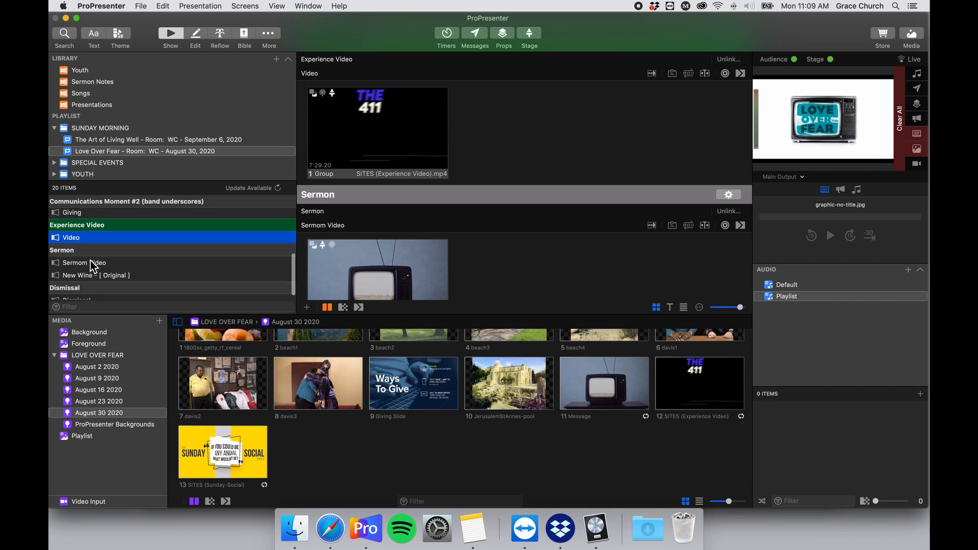
click(90, 257)
scroll(420, 179, up, 2)
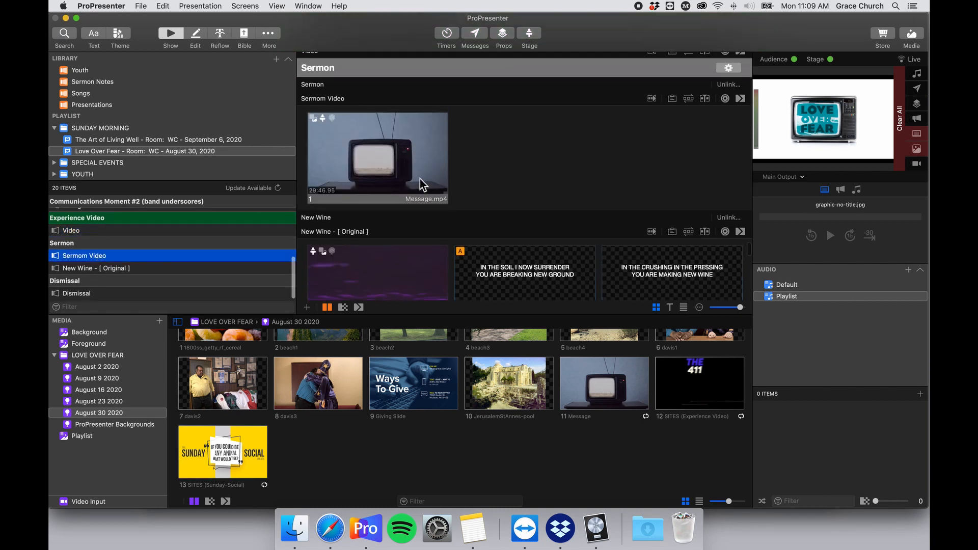
click(721, 114)
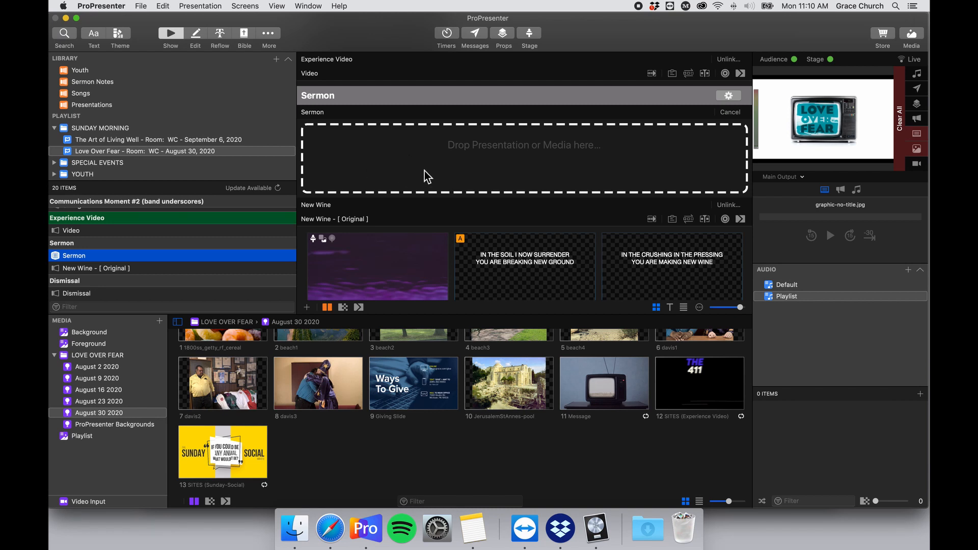
Show the August 30 2020 media folder and the empty Sermon Notes library.
click(133, 413)
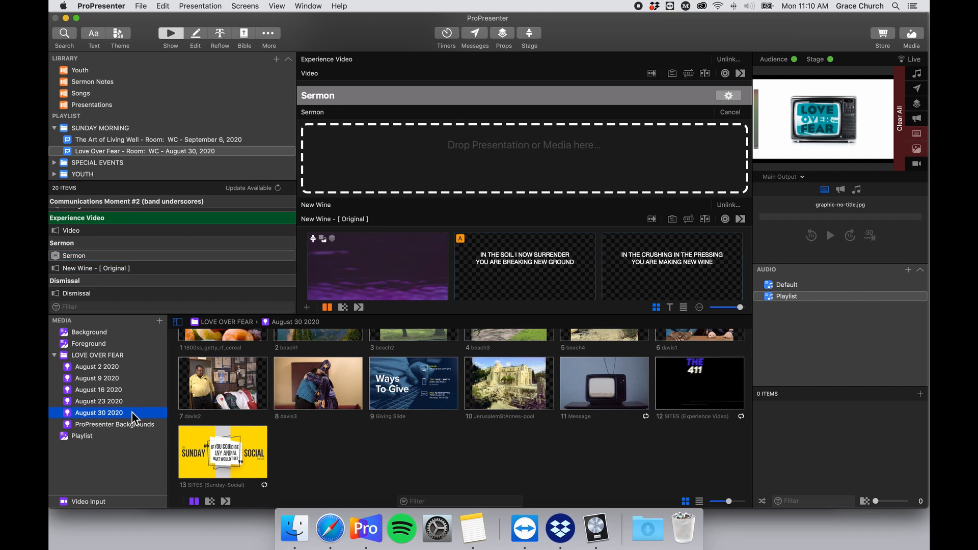
scroll(357, 428, up, 2)
scroll(356, 428, down, 2)
click(94, 83)
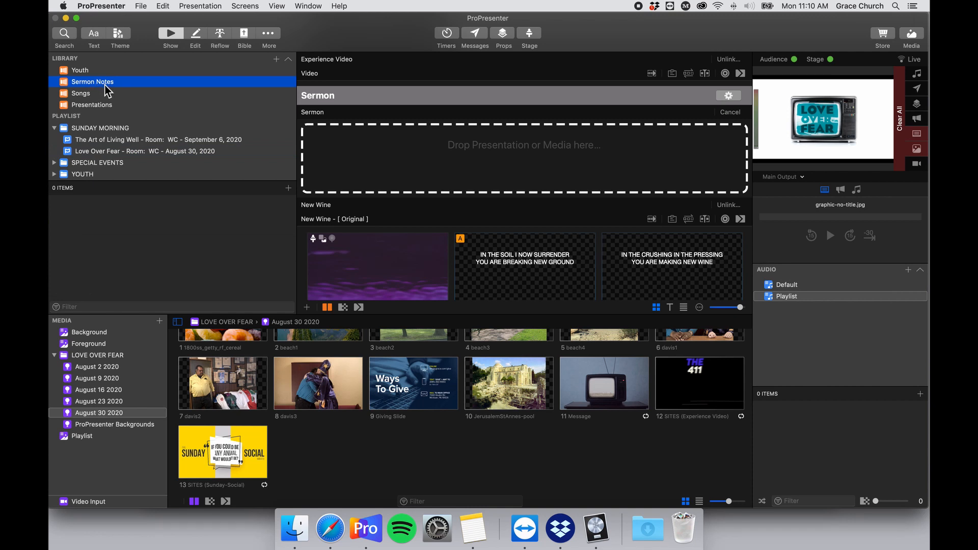
Import august30sermonnotes.proBundle from Love Over Fear > August 30 2020 via File > Import.
click(141, 6)
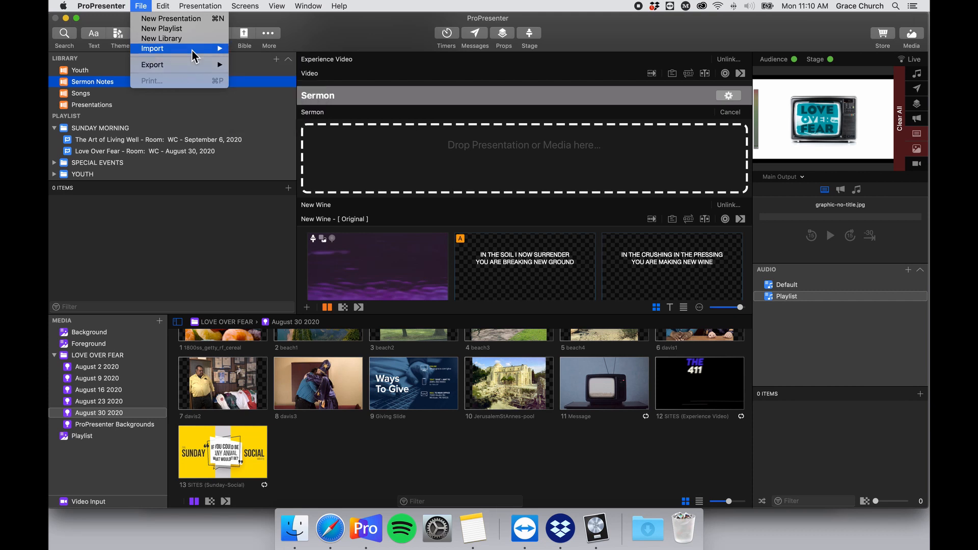
mouse_move(193, 56)
click(285, 48)
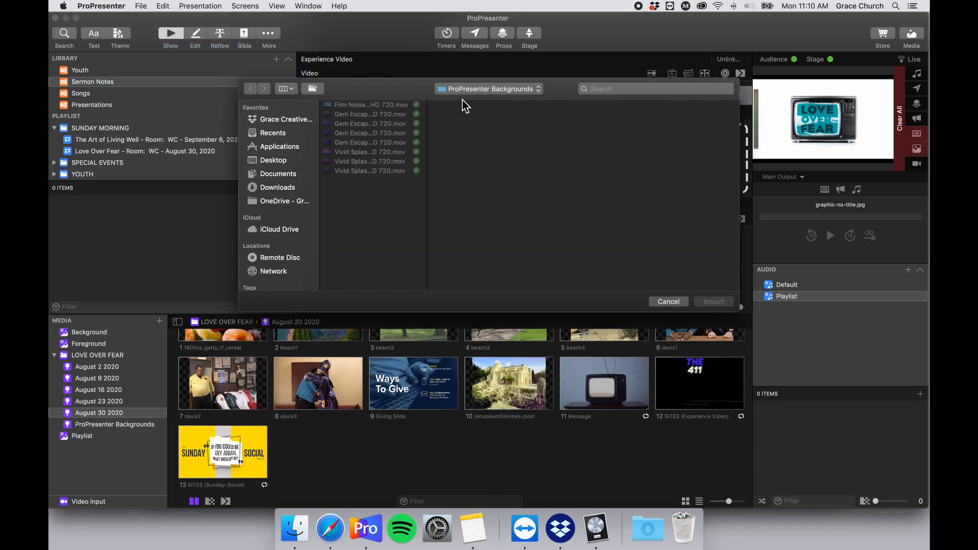
click(467, 90)
click(471, 100)
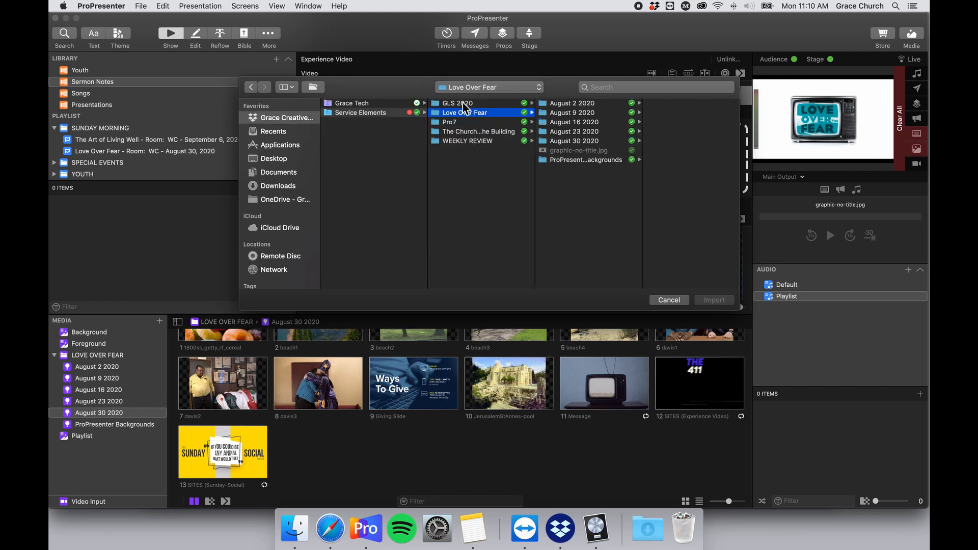
click(593, 140)
click(660, 105)
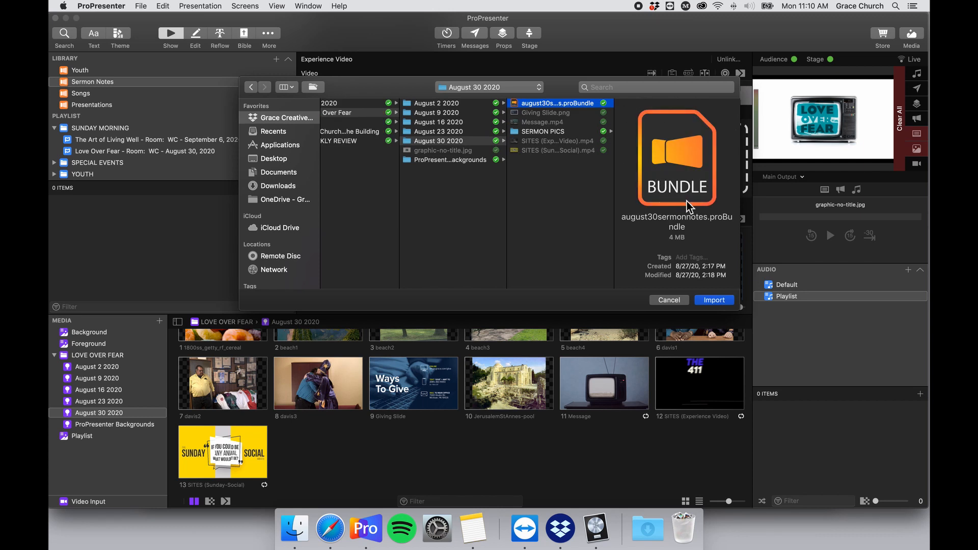
click(717, 300)
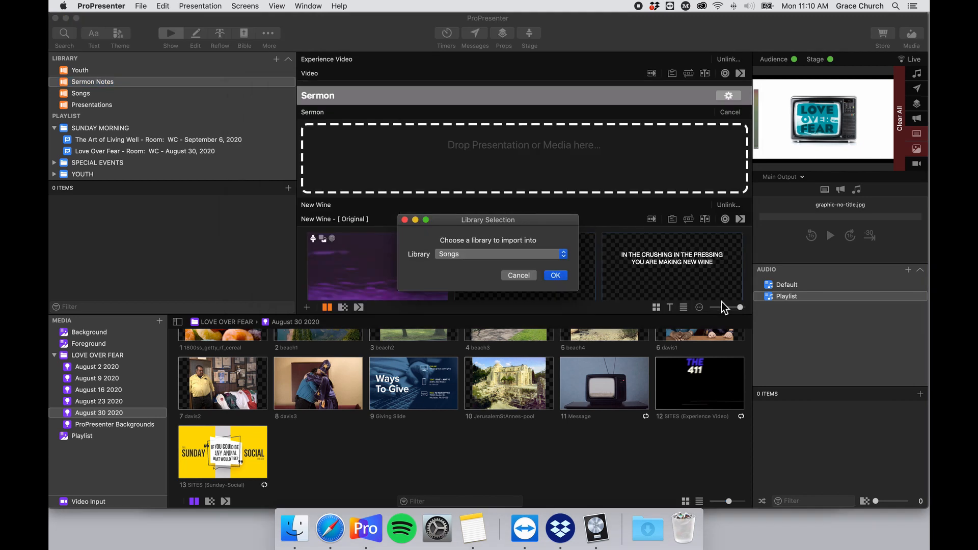
Send the bundle to the Sermon Notes library, using existing copies for all duplicate files.
click(542, 254)
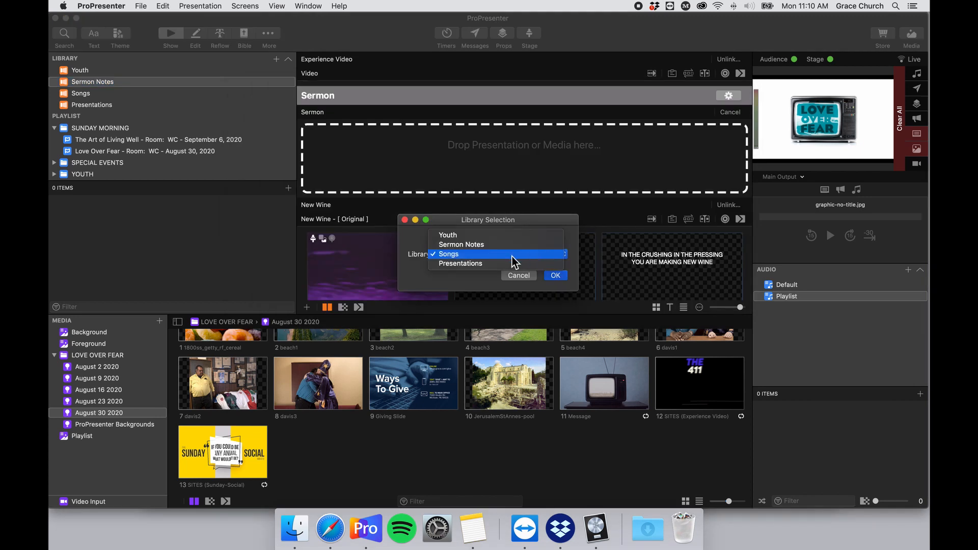
click(554, 276)
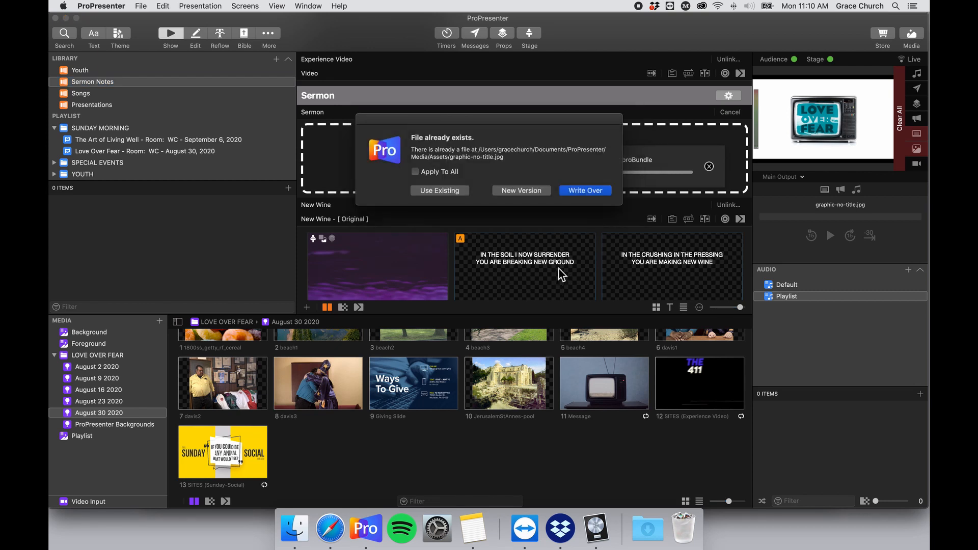
click(428, 172)
drag(514, 121, 533, 135)
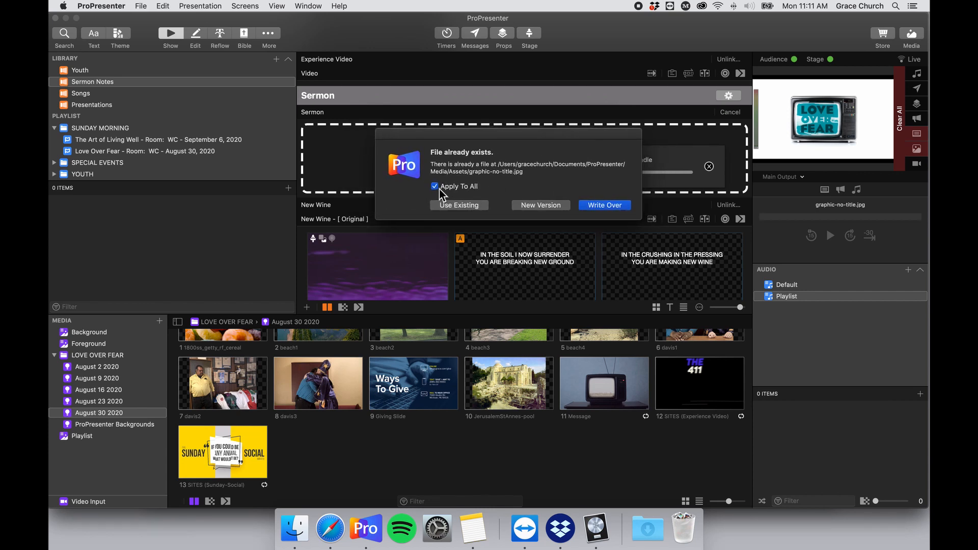
click(459, 206)
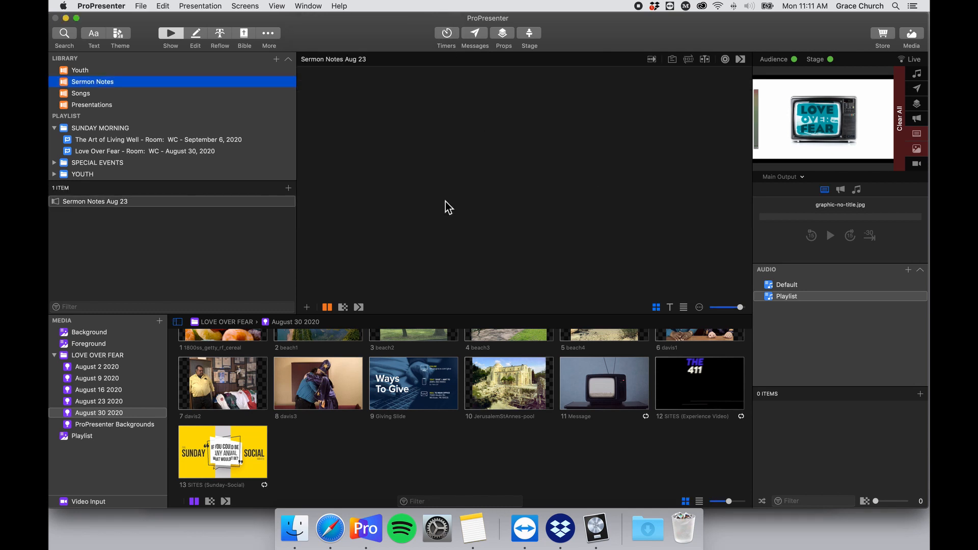
Send the first Sermon Notes Aug 23 slides live, through slide 2.
scroll(538, 134, down, 10)
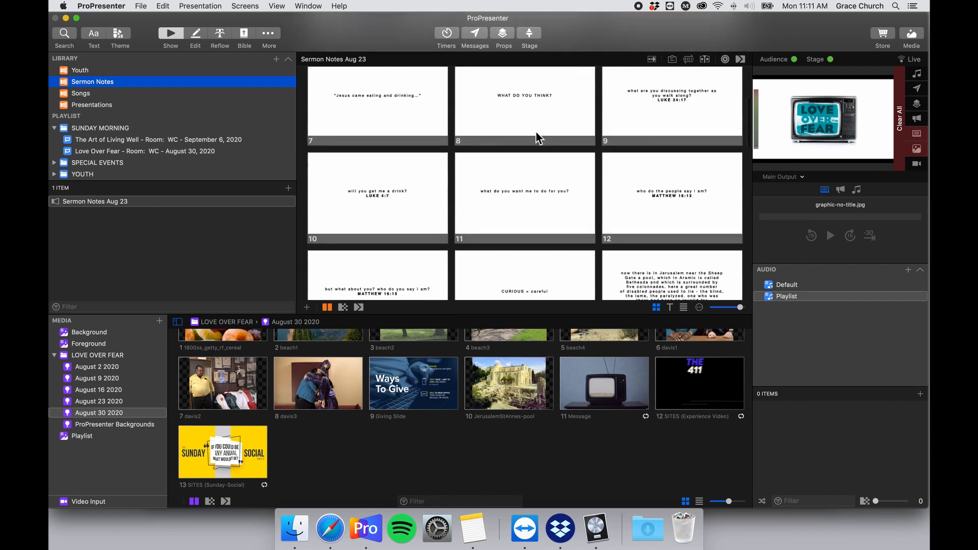
scroll(536, 134, up, 10)
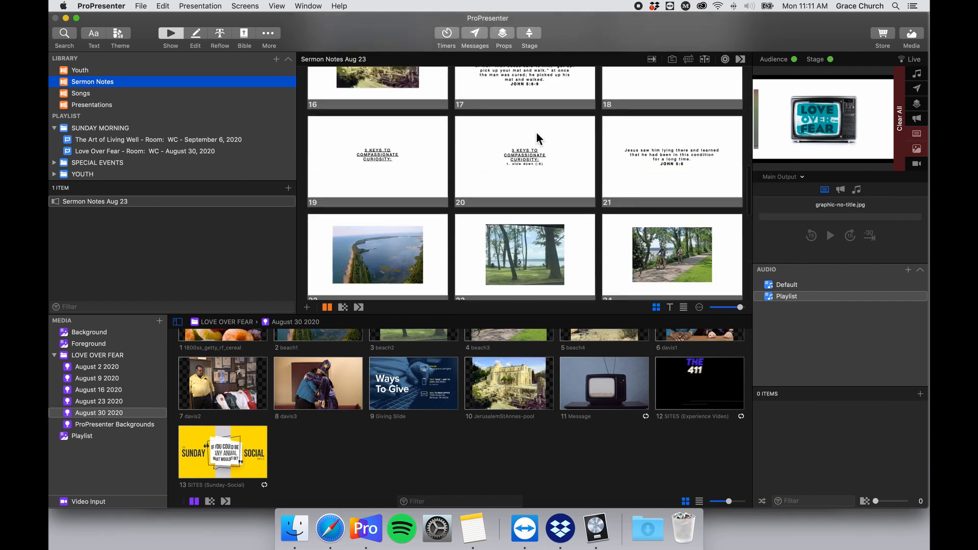
click(428, 120)
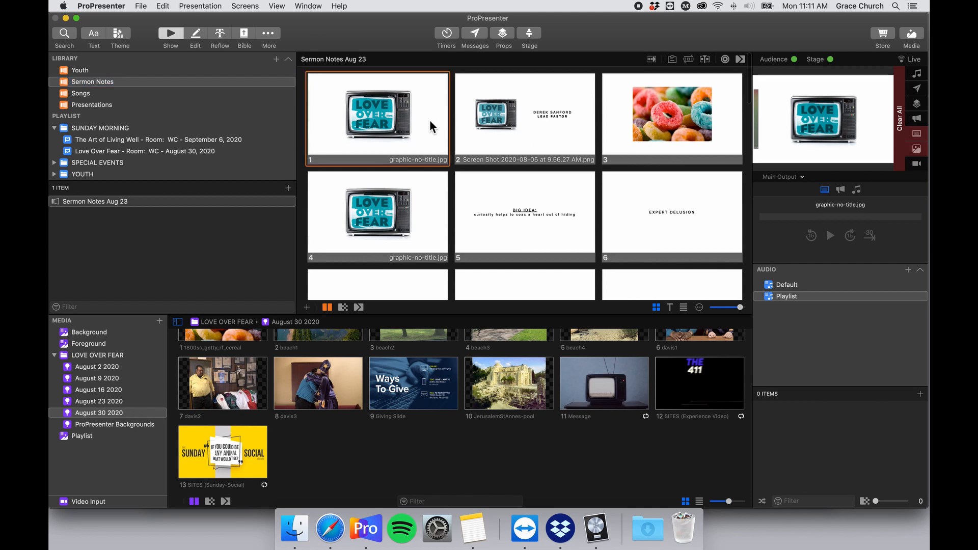
key(Right)
key(Right)
key(Right)
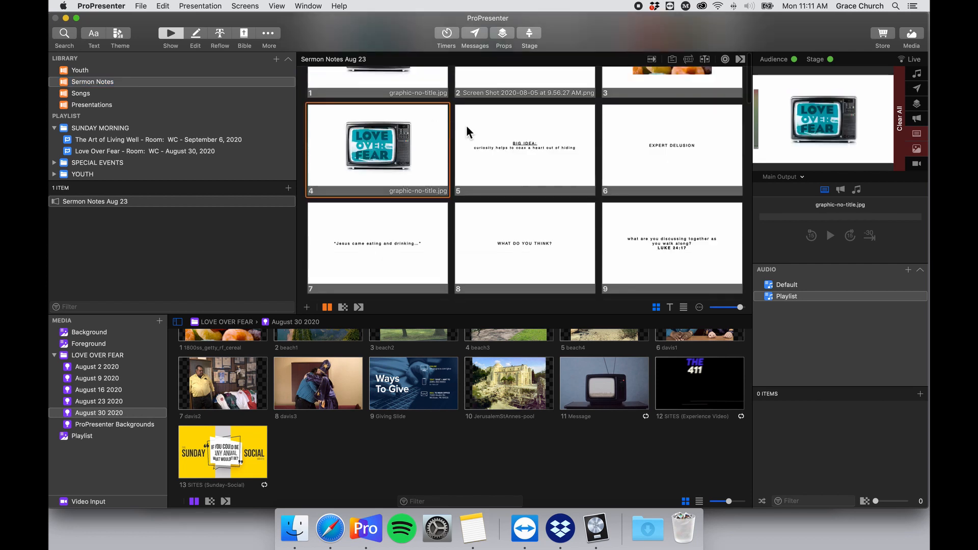
scroll(481, 145, up, 3)
click(481, 145)
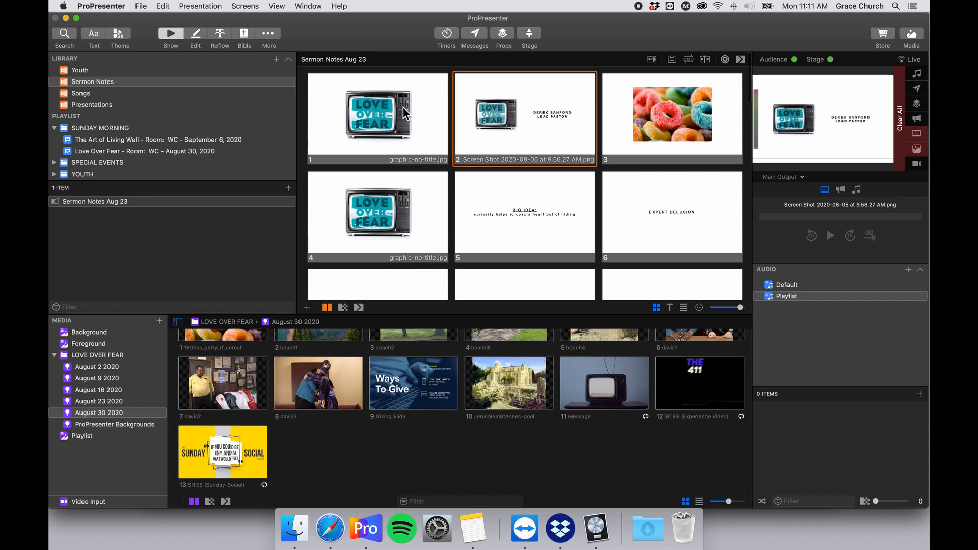
Step past the cereal image to slide 9, then put slide 1 live and select all slides.
key(Right)
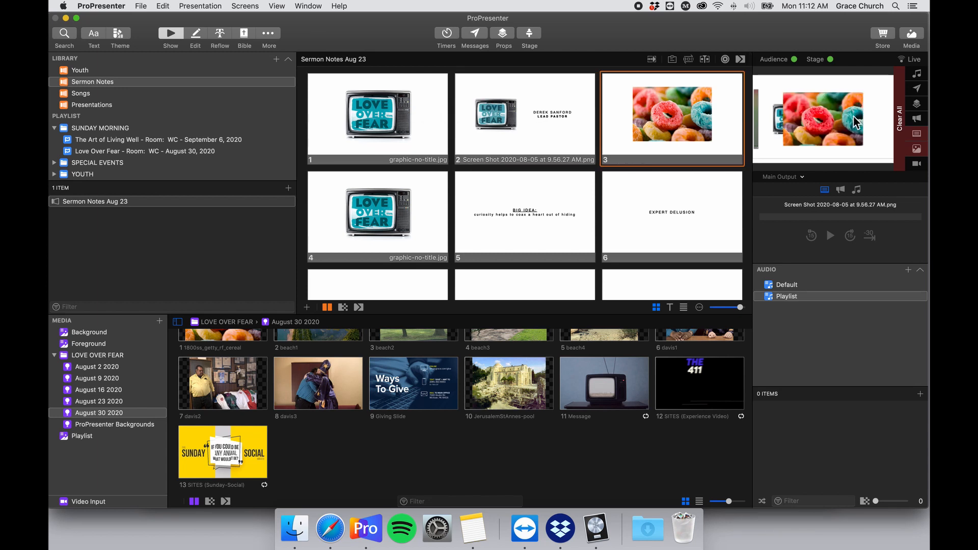
key(Right)
key(Right)
key(Right)
key(Right)
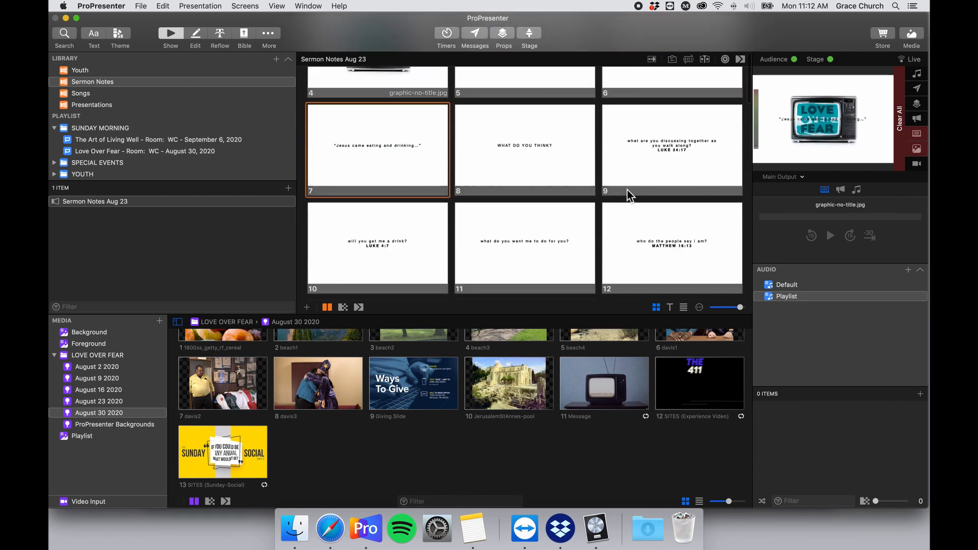
key(Right)
key(Right)
scroll(596, 194, down, 5)
scroll(596, 195, up, 8)
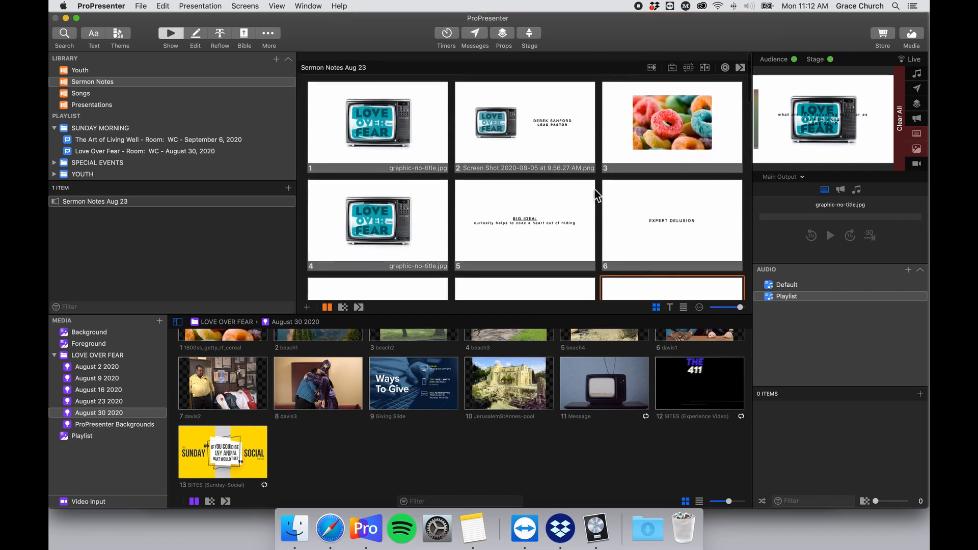
click(435, 127)
key(super+a)
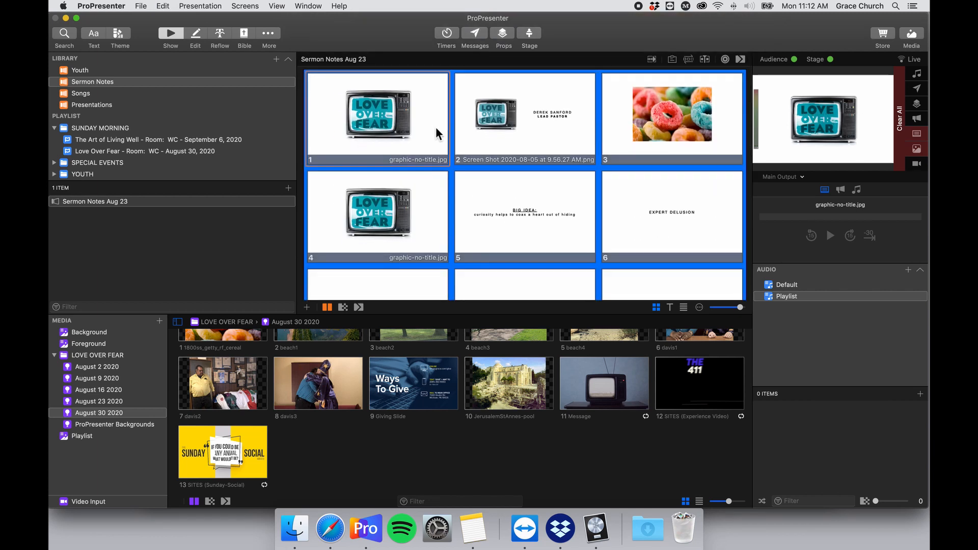
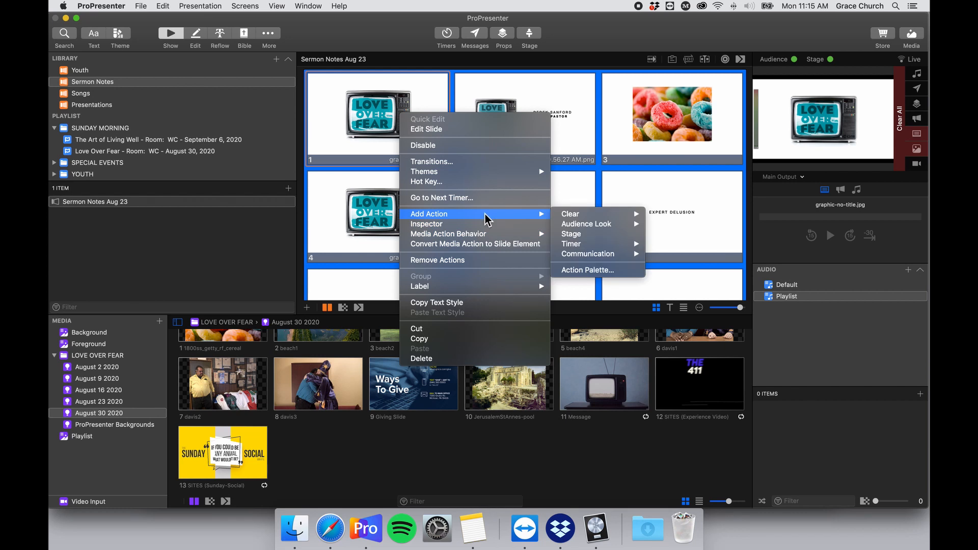
Set the slide media to Foreground behavior, then step the live output through to the cereal slide 3.
mouse_move(483, 235)
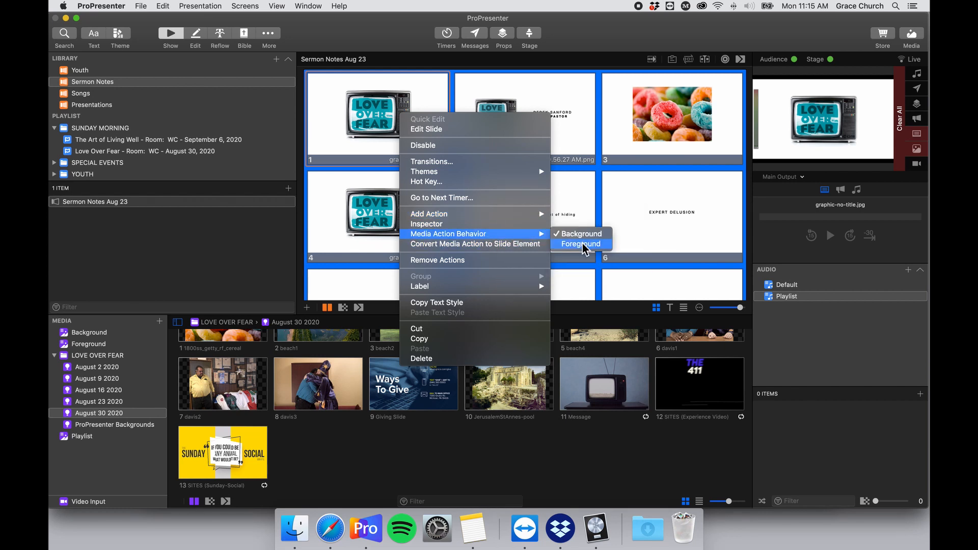
click(581, 245)
click(421, 142)
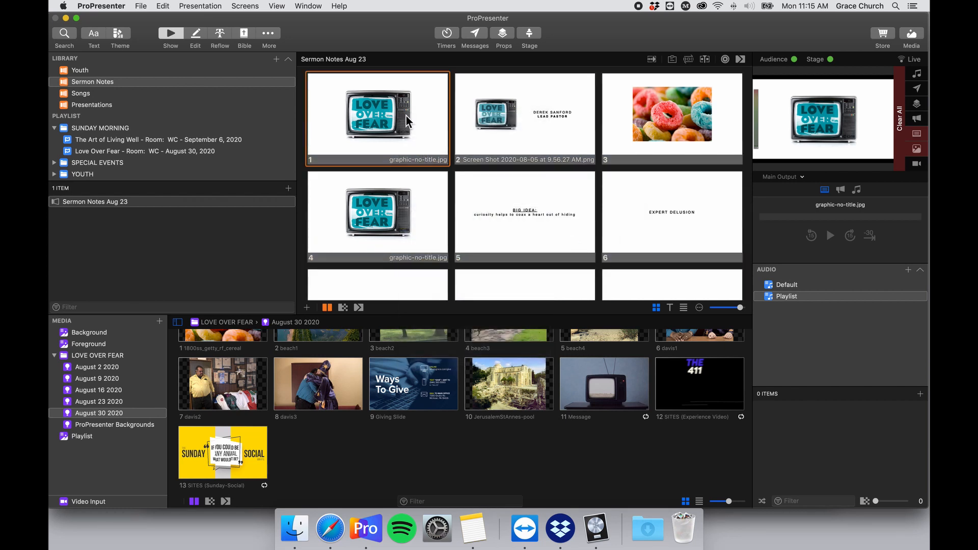
key(Right)
key(Right)
key(Right)
key(Right)
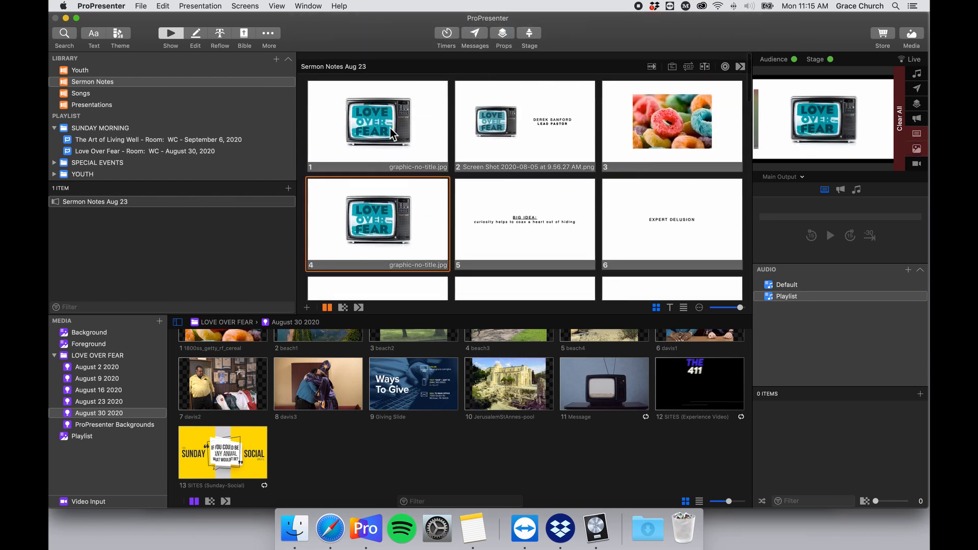
scroll(416, 159, up, 3)
scroll(438, 163, down, 3)
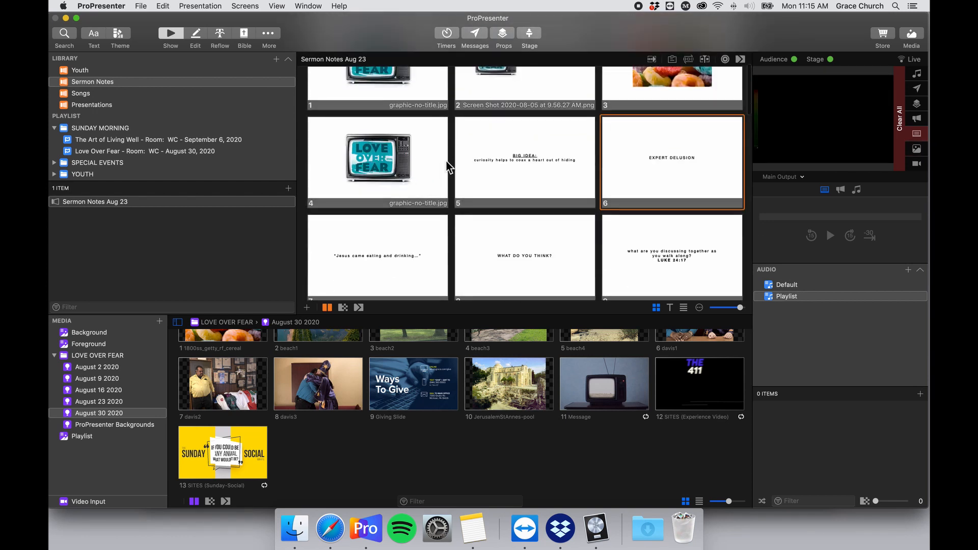
scroll(456, 161, up, 3)
key(Right)
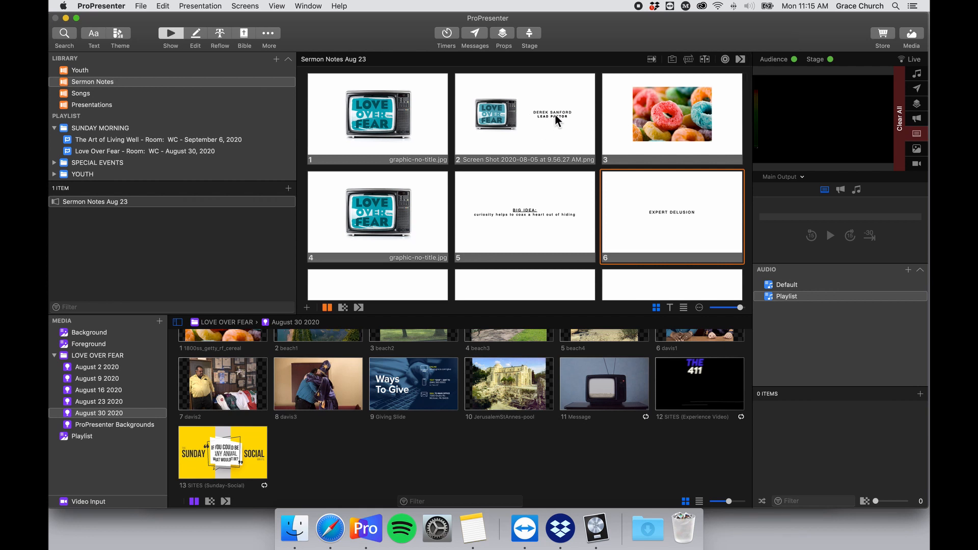
click(639, 151)
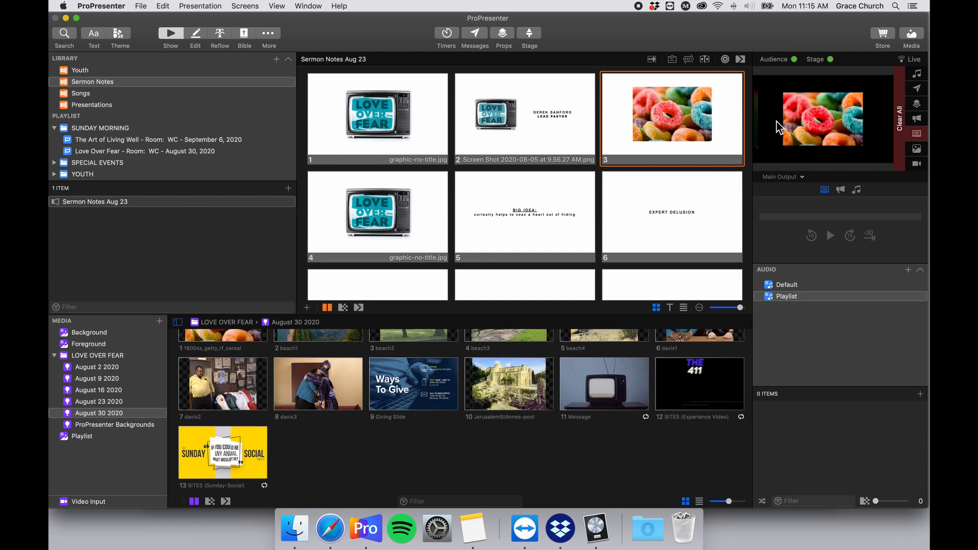
Select every slide, open them all with Edit Slide, and select all five in the editor.
key(super+a)
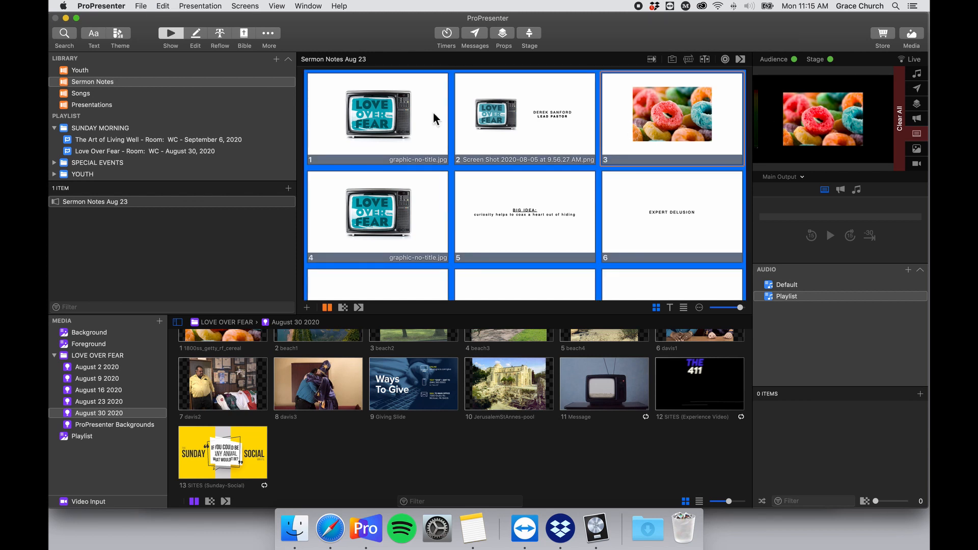
right_click(395, 116)
click(435, 127)
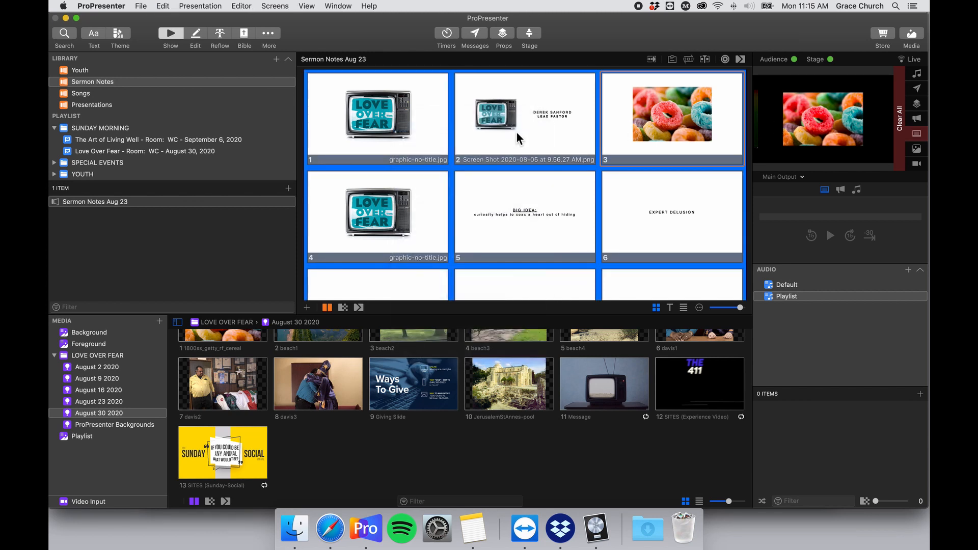
key(super+a)
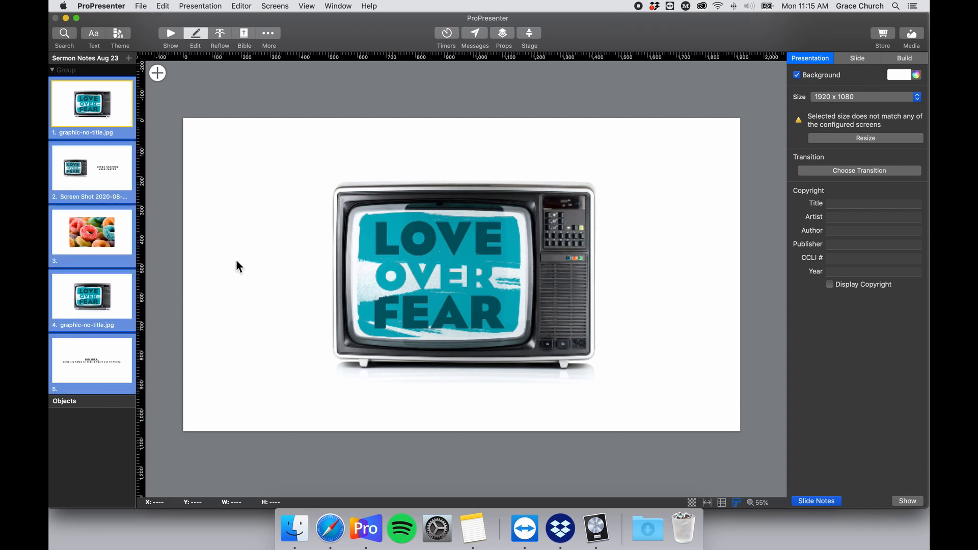
Step through slides 1–5 in the editor, ending back on slide 1.
click(98, 171)
click(92, 213)
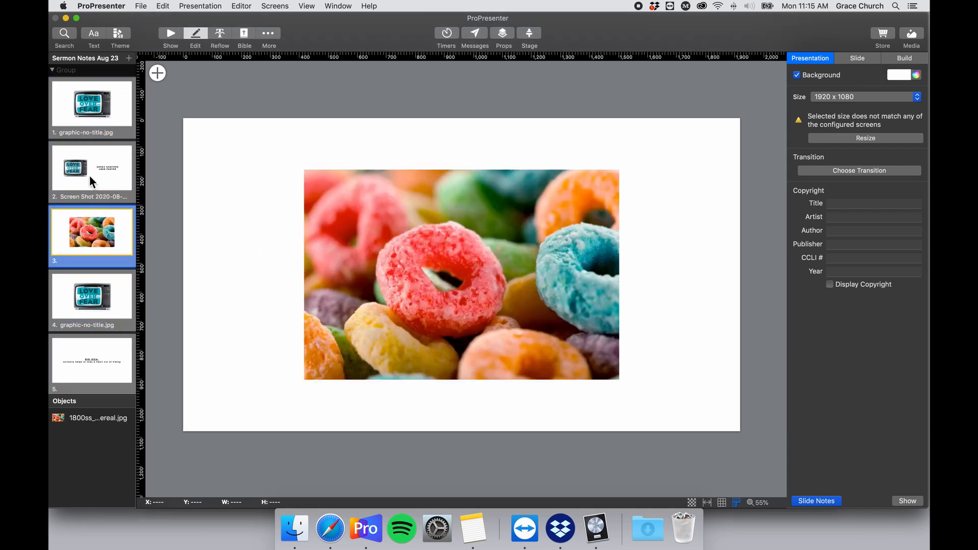
click(90, 175)
click(94, 230)
click(91, 280)
click(91, 232)
click(90, 178)
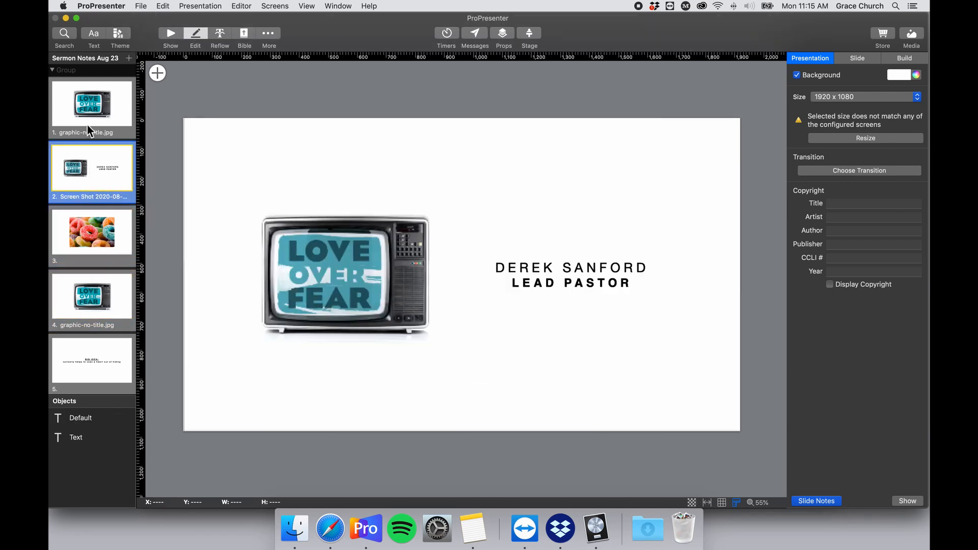
click(91, 127)
With all five slides selected, keep the presentation background enabled and white.
key(super+a)
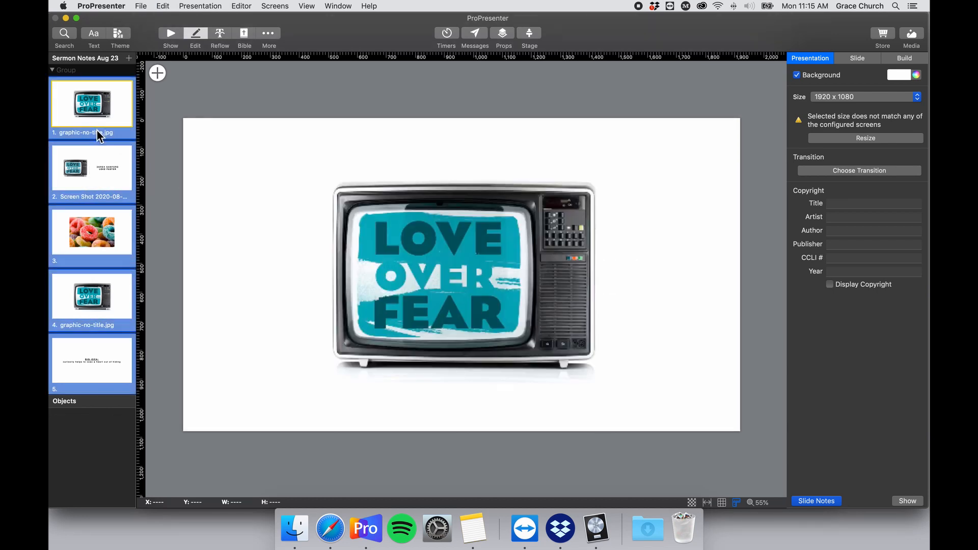
click(797, 76)
click(798, 75)
click(916, 75)
click(891, 73)
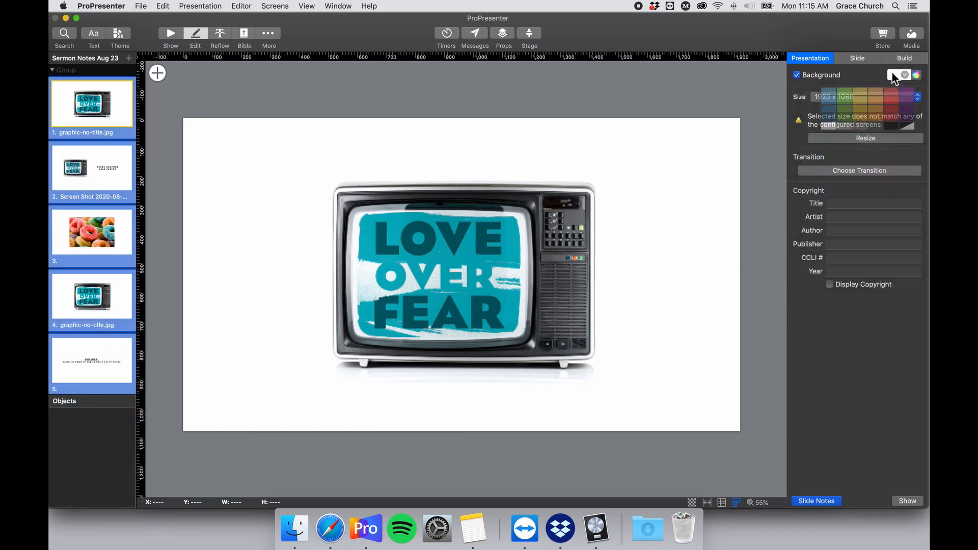
click(861, 75)
click(893, 76)
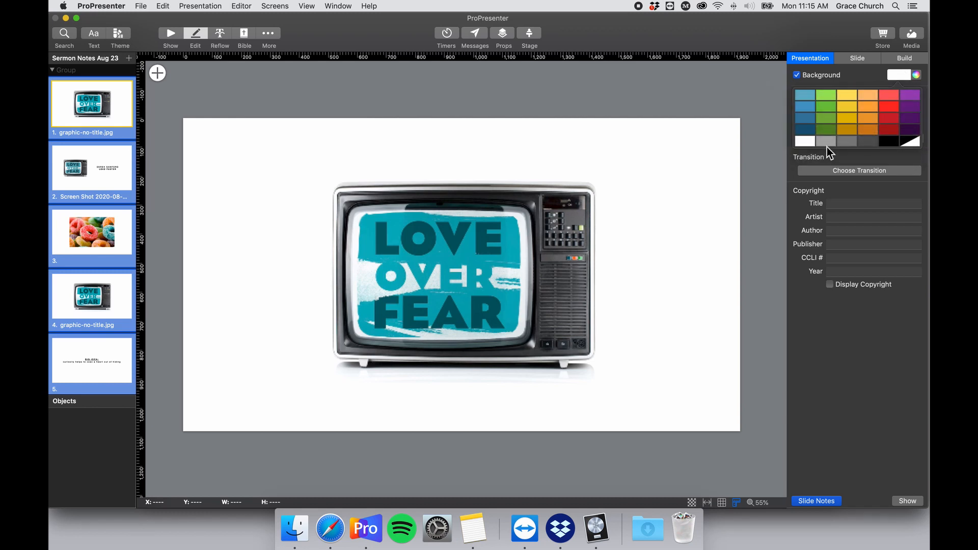
click(811, 143)
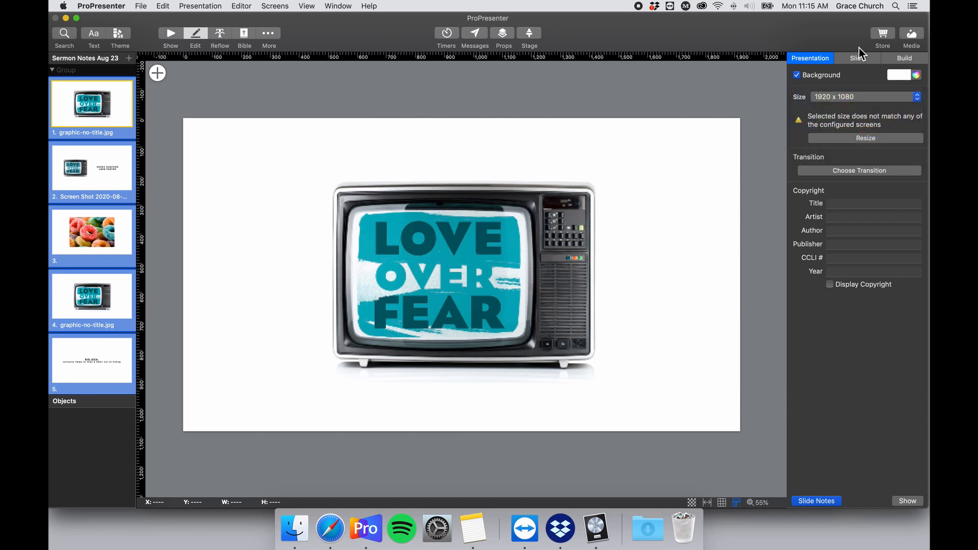
In the Slide settings, enable a slide background and set it to white.
click(847, 58)
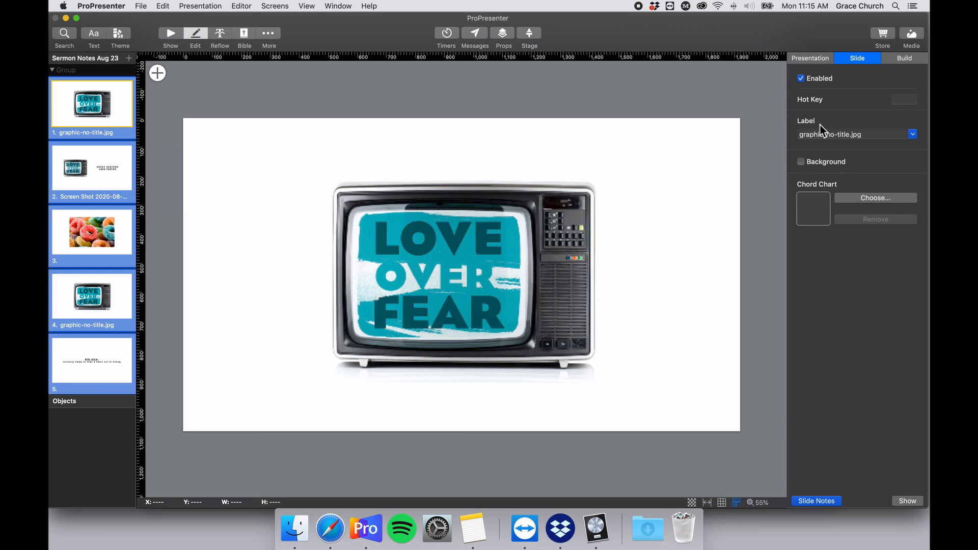
click(804, 82)
click(804, 82)
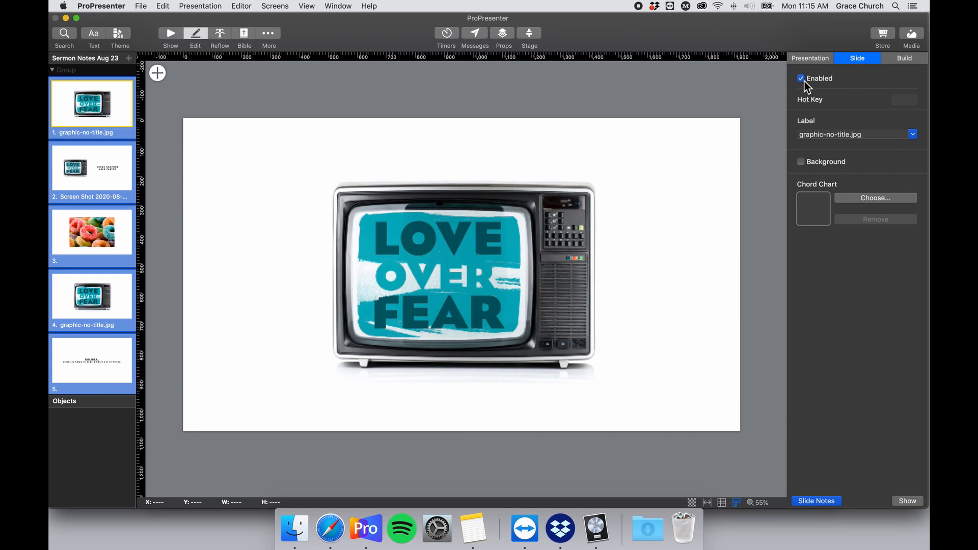
click(801, 162)
click(888, 169)
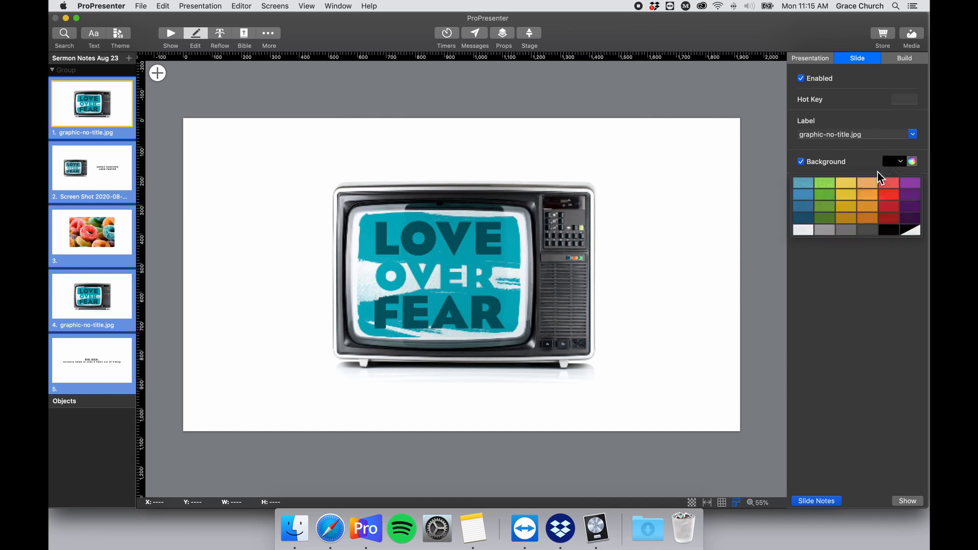
click(808, 227)
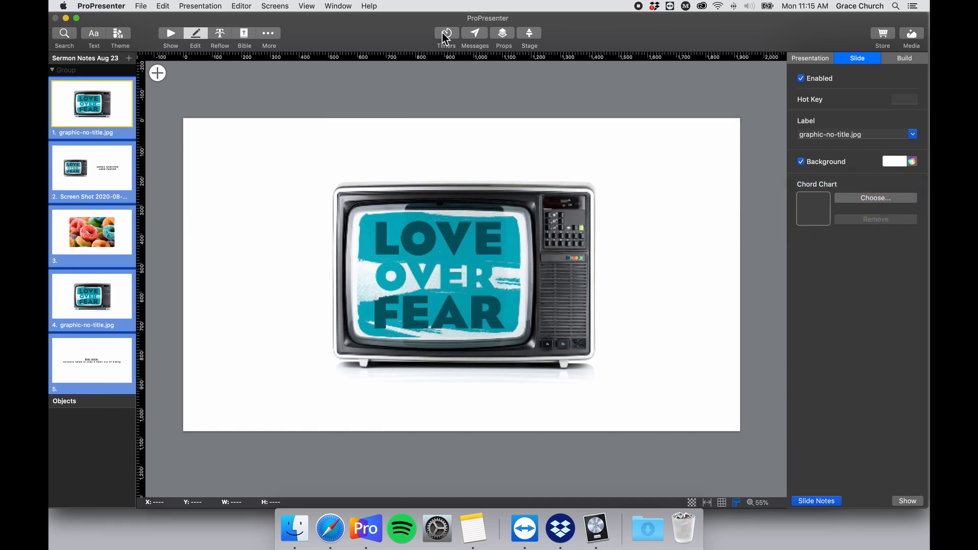
Check slides 1, 2 and the cereal slide 3, then return to Show view.
click(84, 94)
click(100, 160)
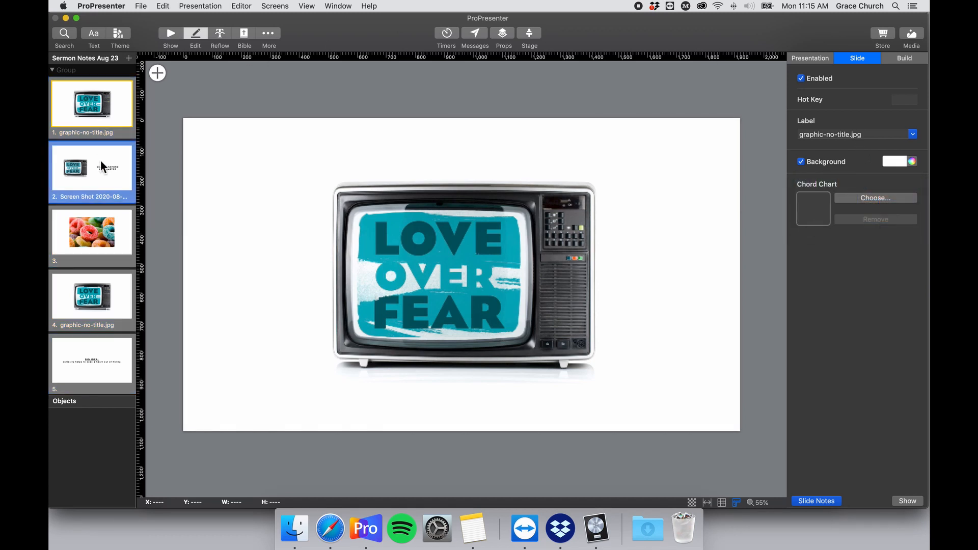
click(111, 258)
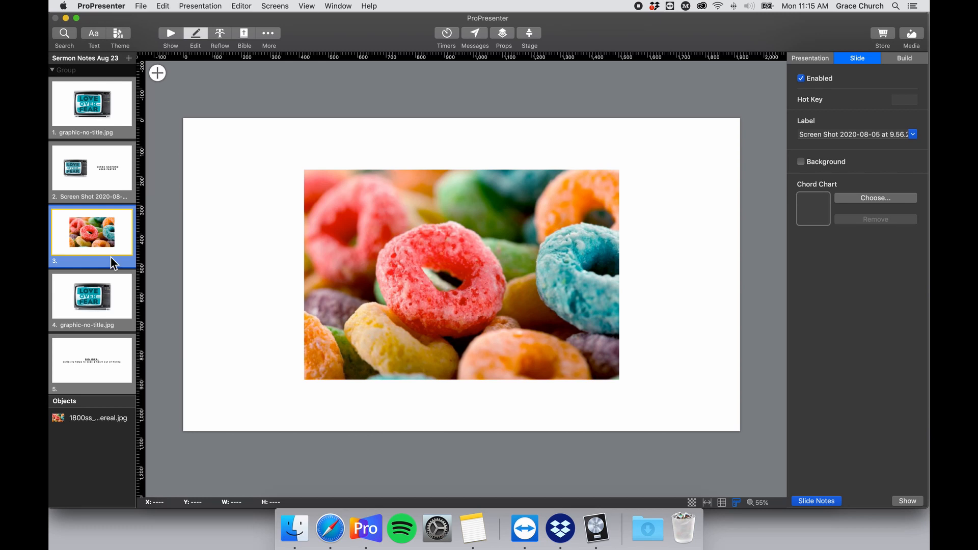
click(166, 38)
Put slides 1, 2 and the cereal slide 3 live, then advance the output to slide 11.
click(603, 115)
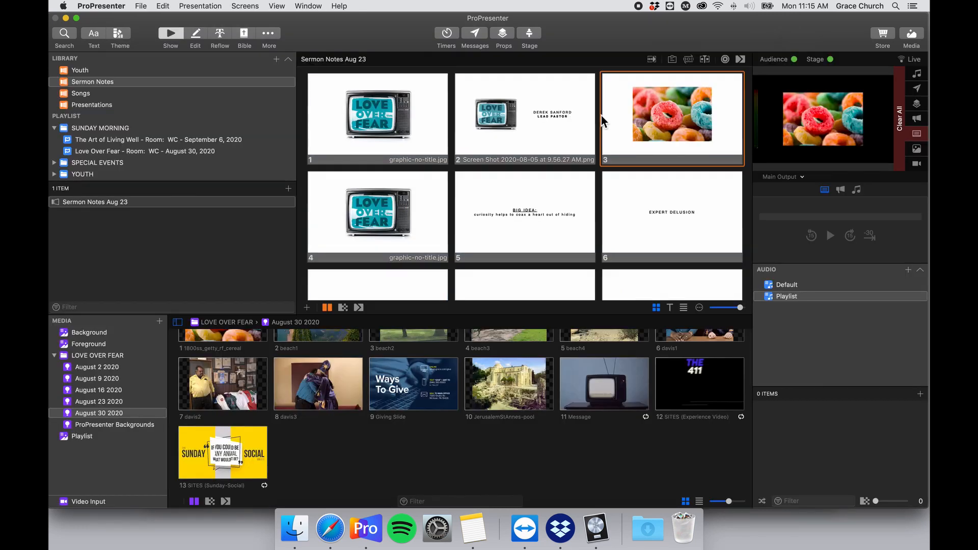
click(440, 114)
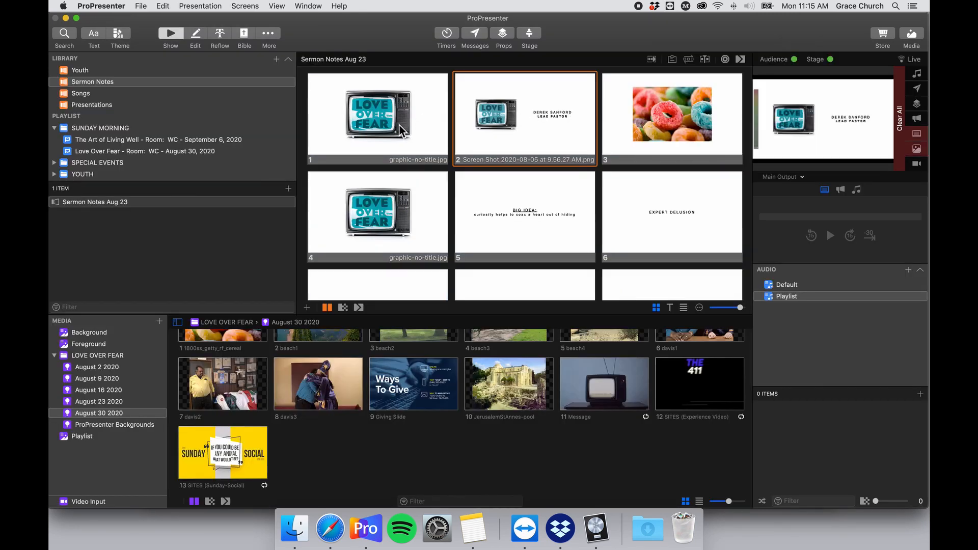
click(484, 118)
click(654, 115)
key(Right)
key(Right)
key(Right)
key(Right)
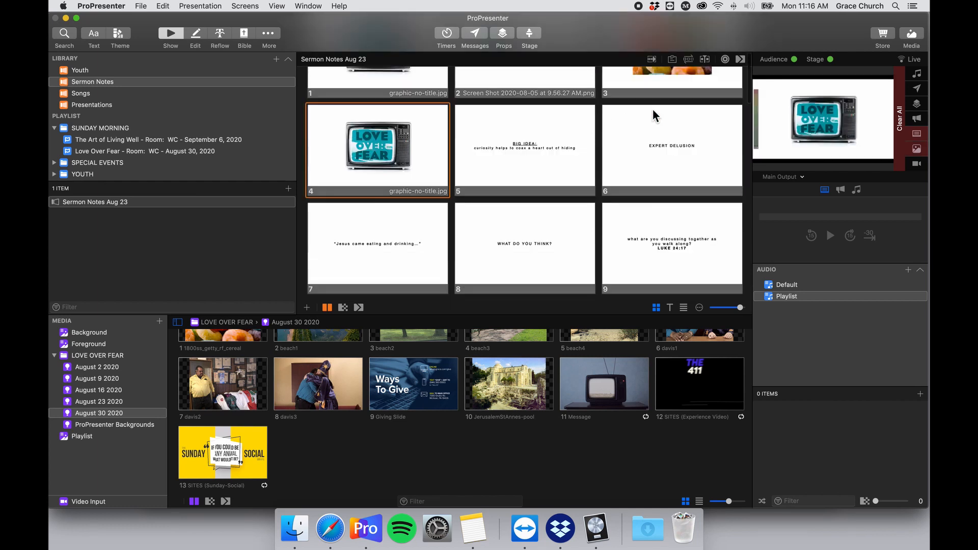
key(Right)
key(Right)
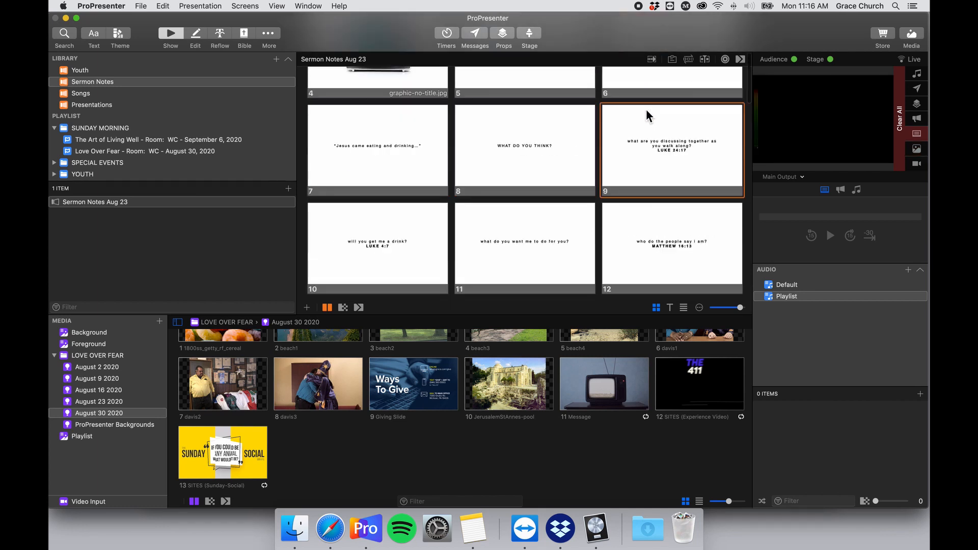
key(Right)
key(Right)
key(Right)
click(567, 126)
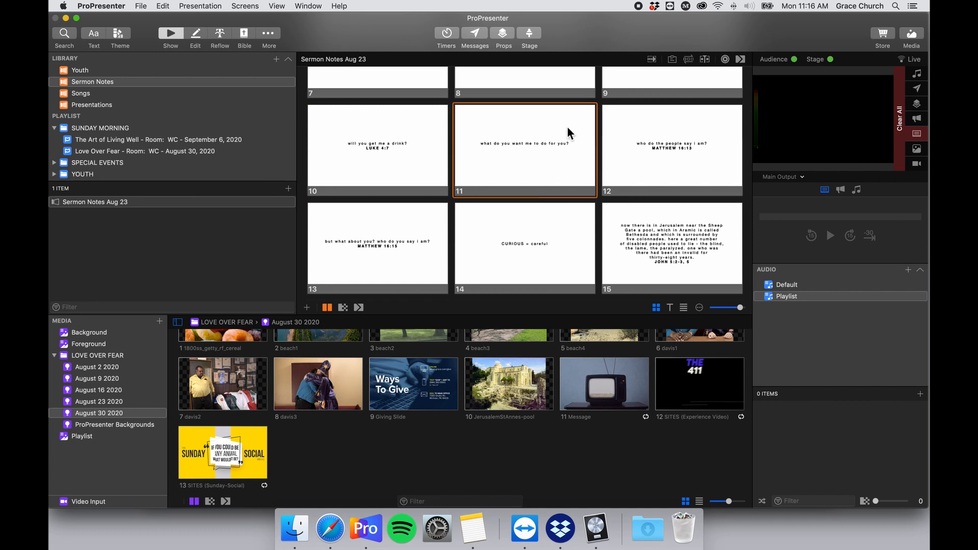
scroll(567, 126, up, 10)
Select all slides and open them with Edit Slide.
key(super+a)
right_click(558, 122)
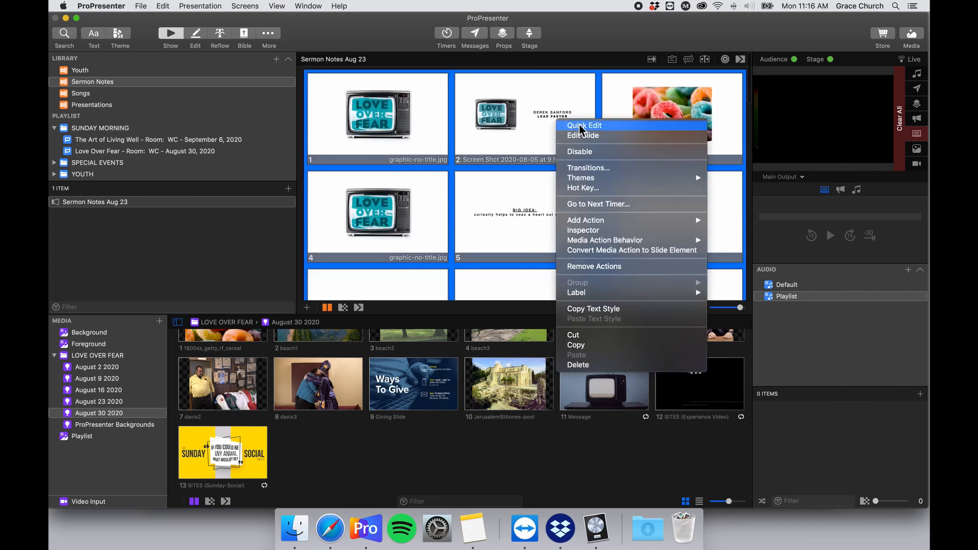
click(608, 134)
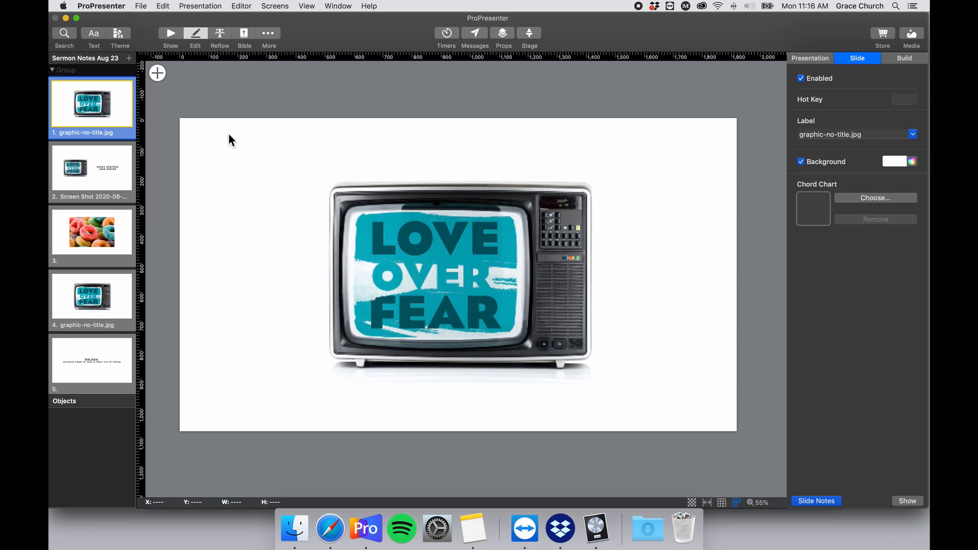
Give the cereal image slide 3 a white slide background.
click(102, 157)
click(104, 226)
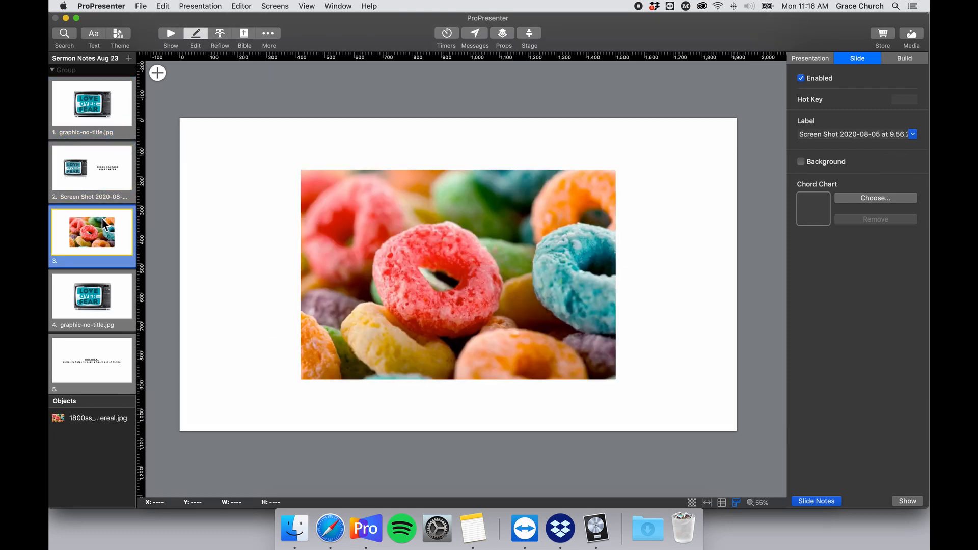
click(813, 60)
click(856, 59)
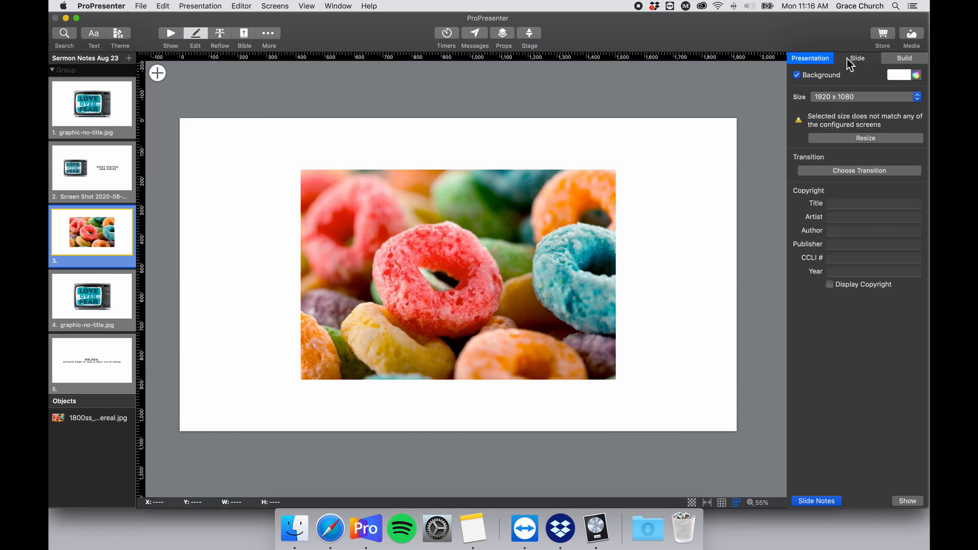
click(802, 162)
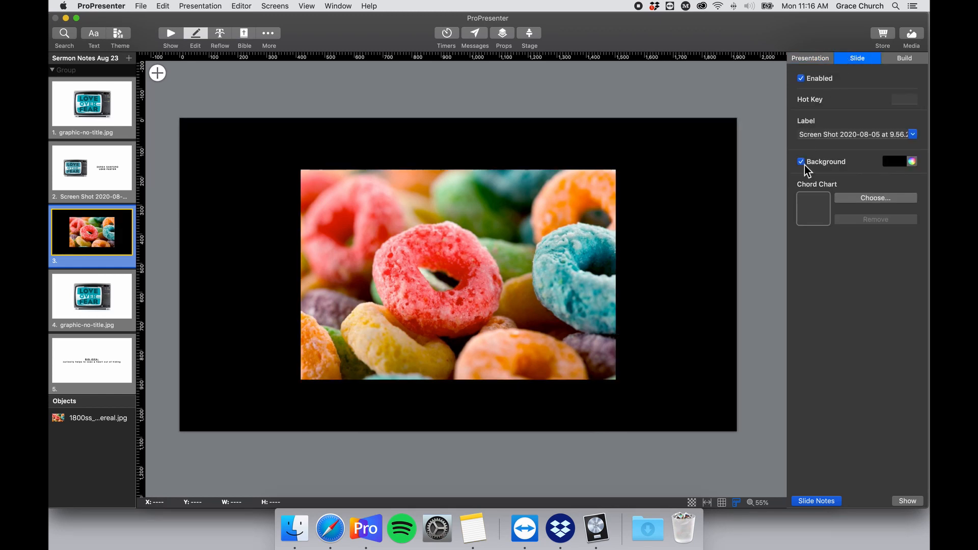
click(900, 162)
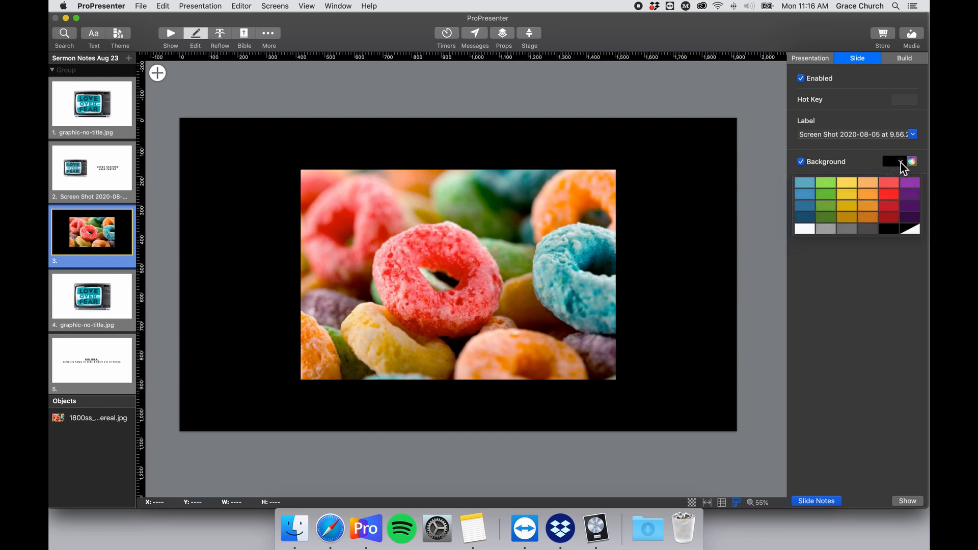
click(805, 230)
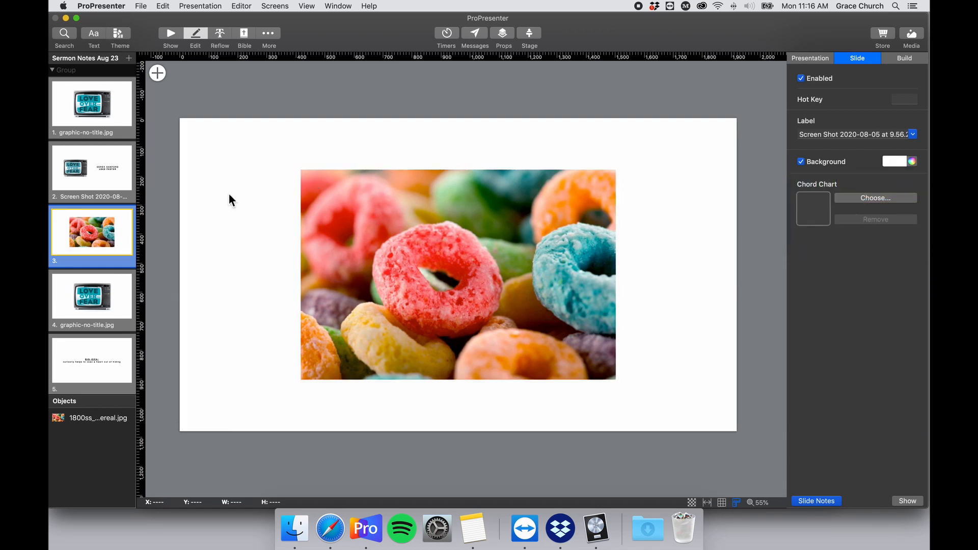
Look over the TV graphic slide 4 and BIG IDEA slide, then select all slides.
click(112, 285)
scroll(99, 280, down, 1)
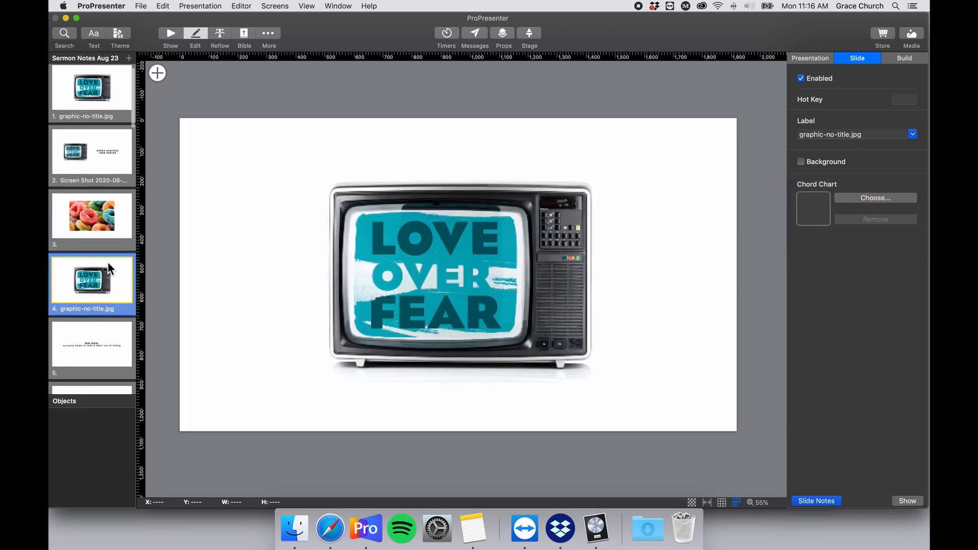
key(super+c)
key(super+a)
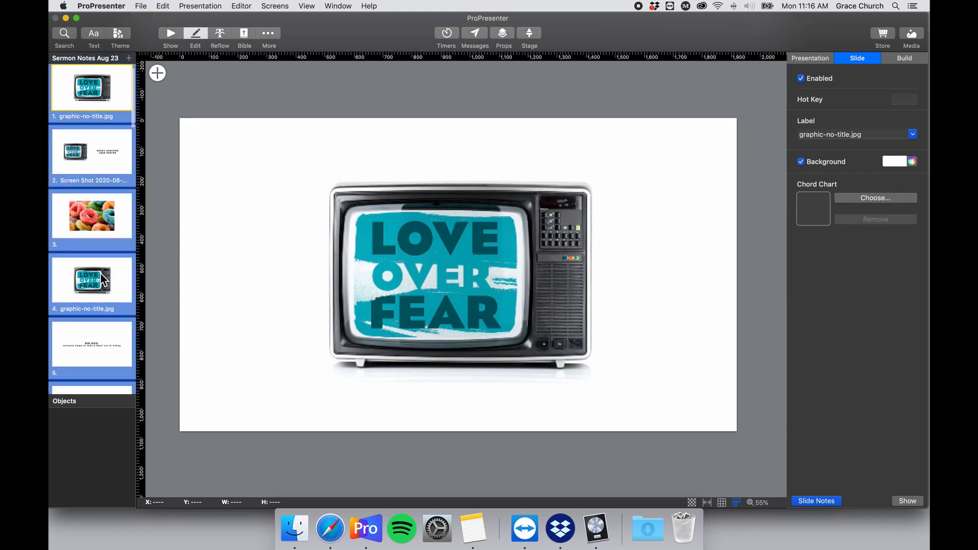
click(103, 298)
click(102, 350)
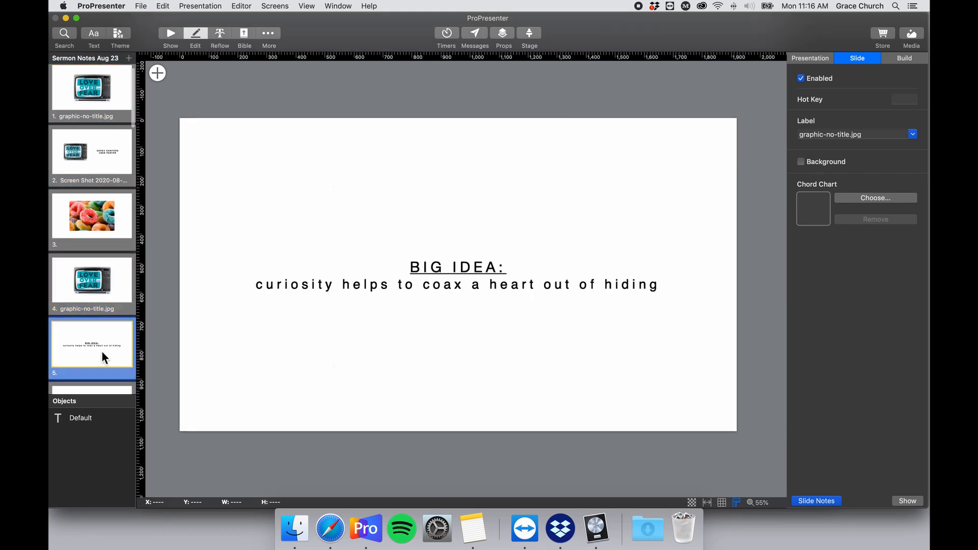
click(104, 284)
key(super+a)
Try resizing the presentation to 1280 x 800, then set it back to 1920 x 1080.
click(817, 58)
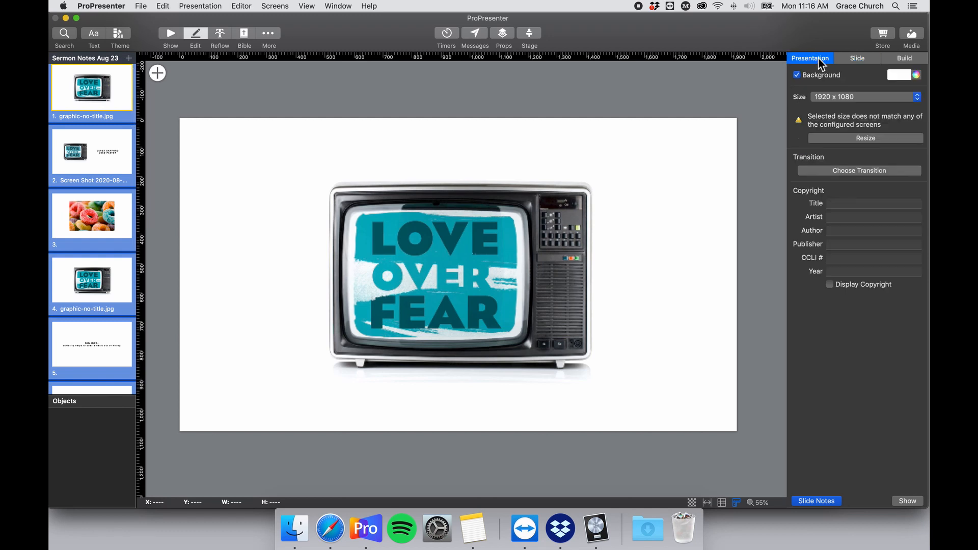
click(842, 96)
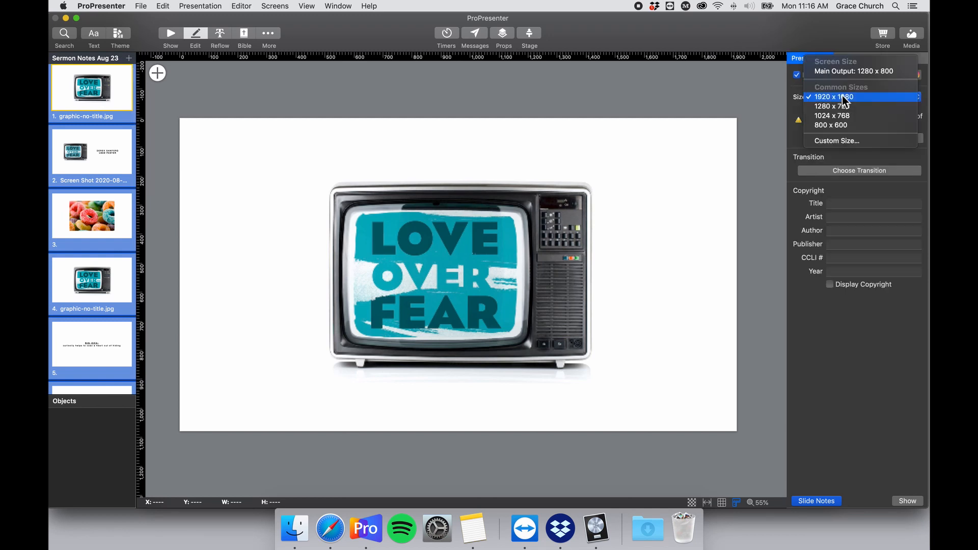
click(800, 102)
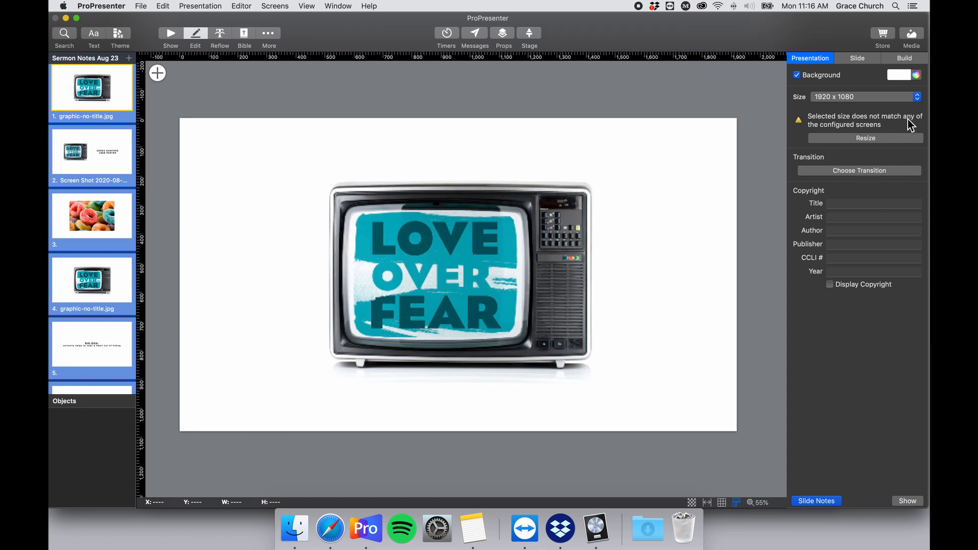
click(880, 140)
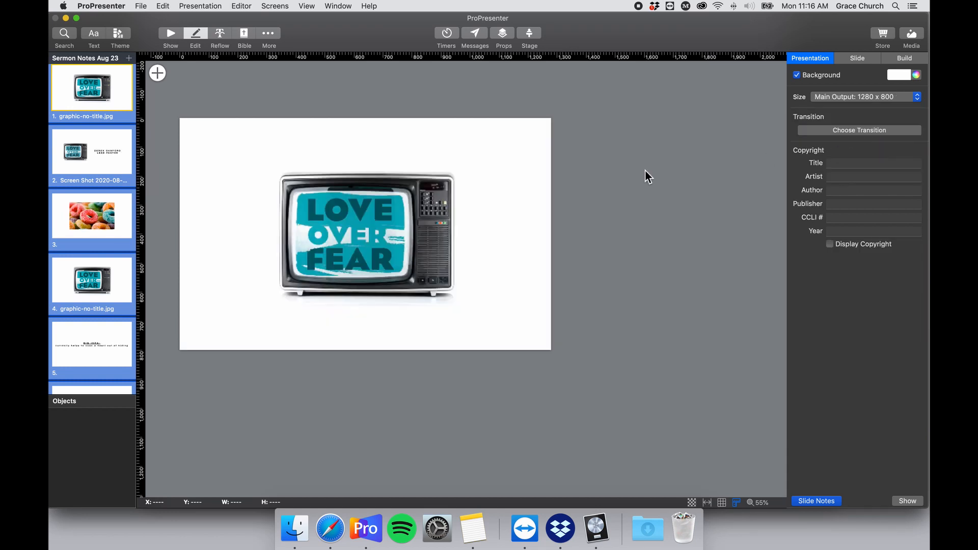
scroll(645, 174, left, 5)
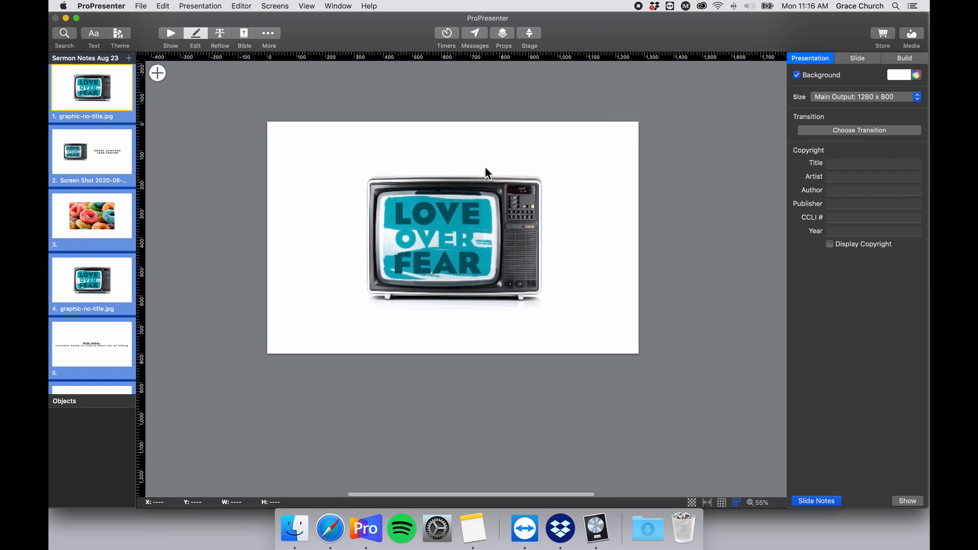
scroll(489, 168, down, 2)
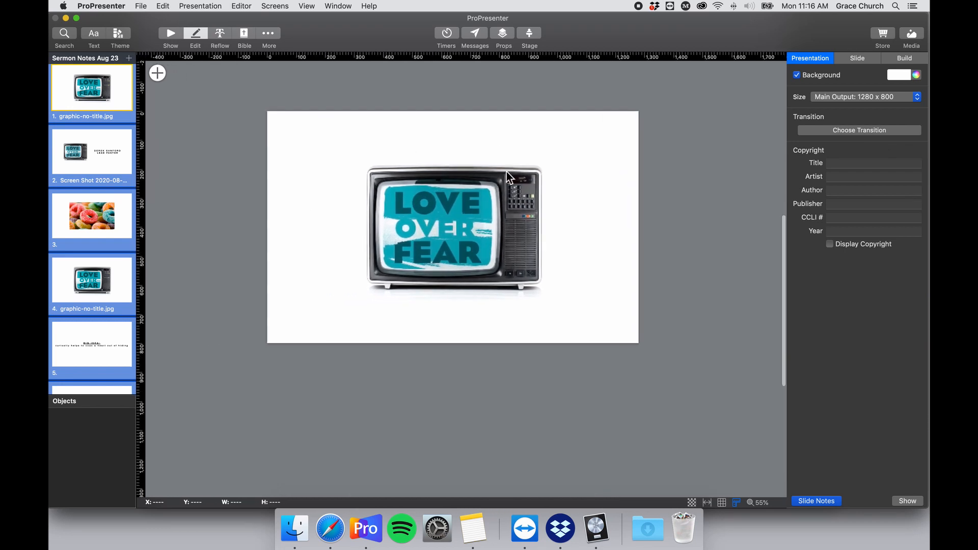
click(898, 97)
click(867, 124)
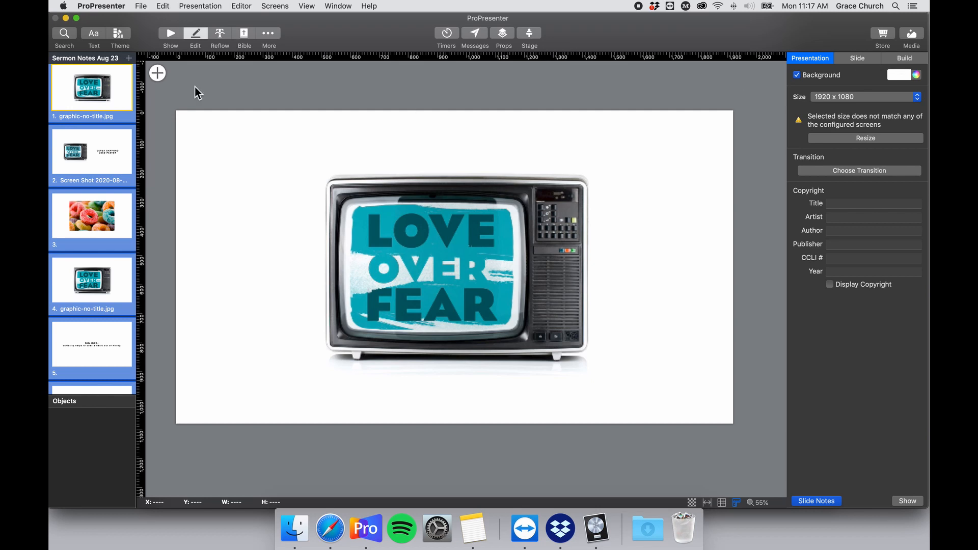
click(113, 230)
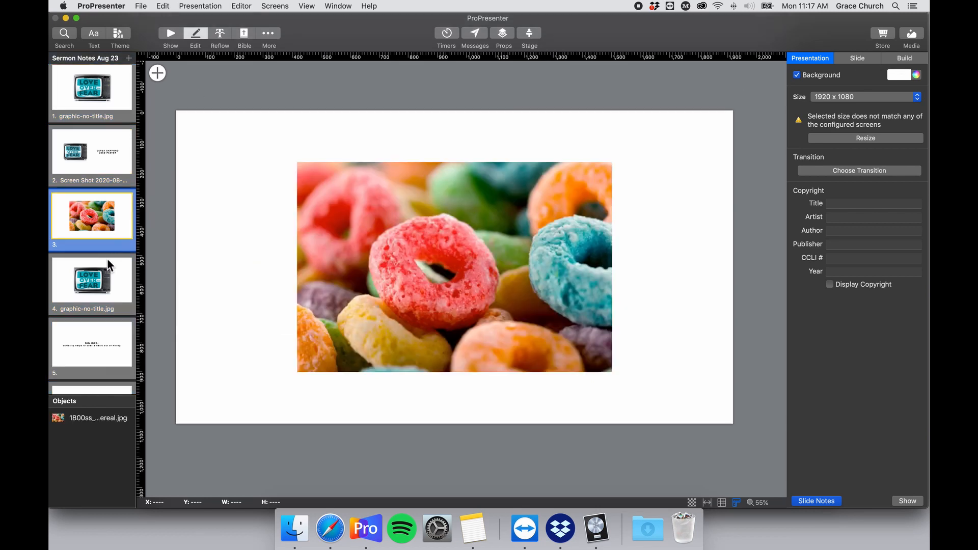
Browse the TV graphic, BIG IDEA, EXPERT DELUSION and 'Jesus came eating and drinking' slides.
click(108, 268)
click(106, 340)
scroll(111, 334, down, 3)
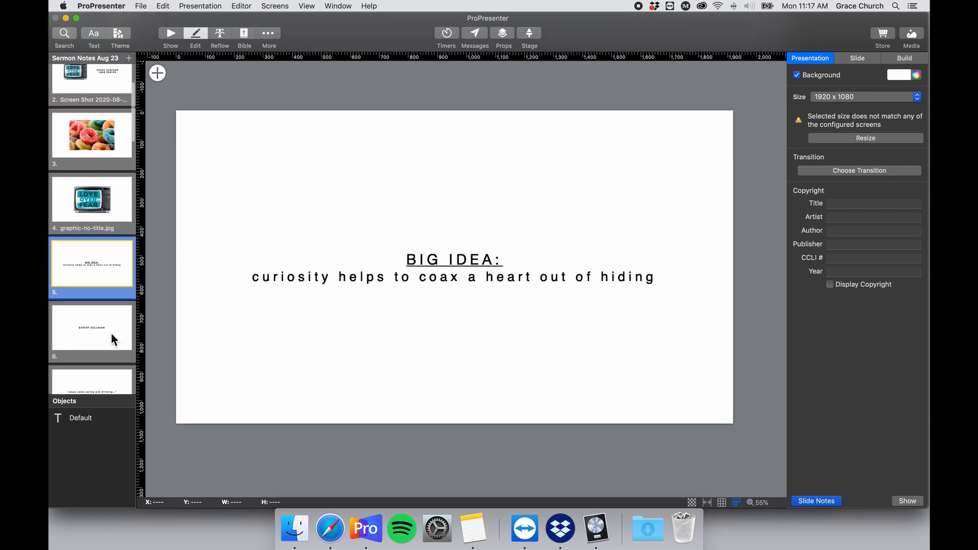
click(108, 327)
scroll(106, 326, down, 3)
click(105, 328)
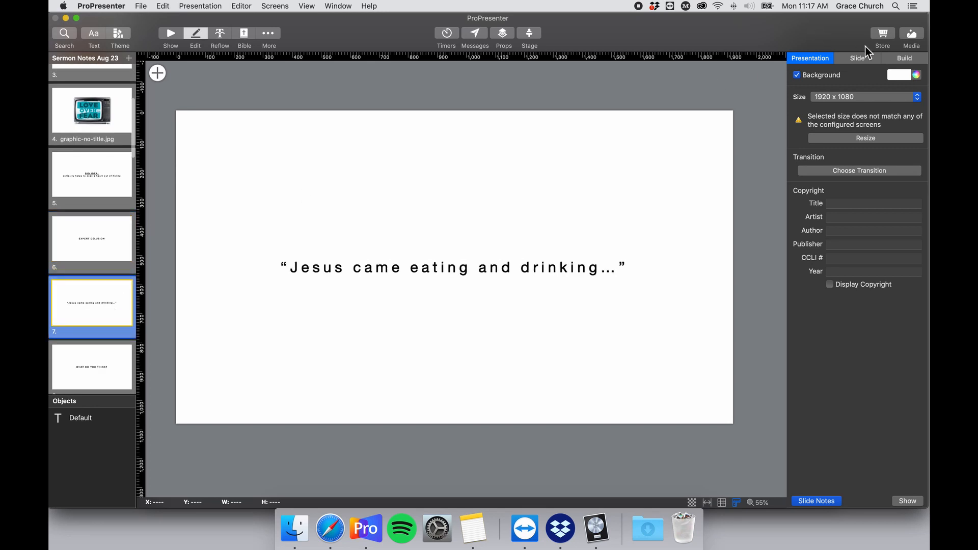
click(860, 61)
click(113, 192)
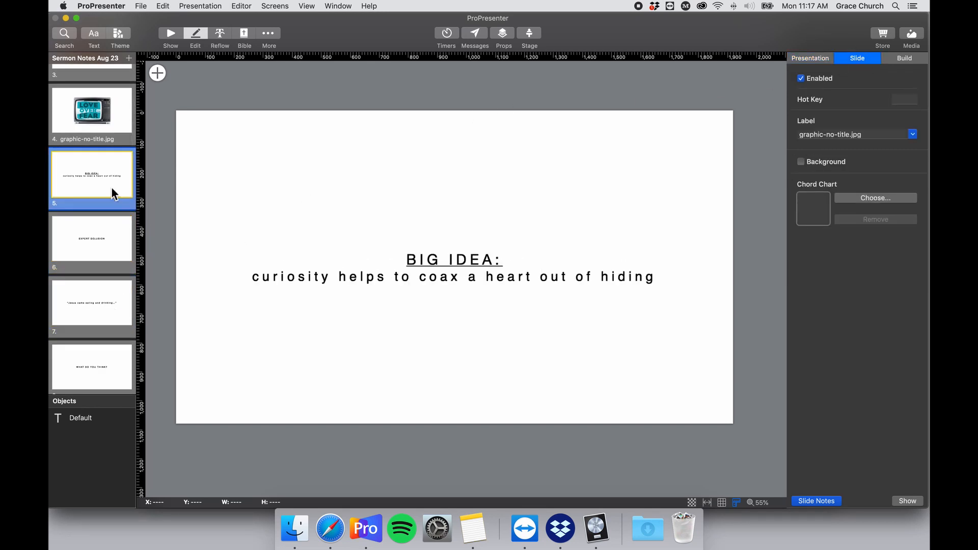
scroll(108, 185, up, 1)
scroll(104, 201, up, 2)
Select slides 4 through 8 and give them a white slide background.
click(91, 182)
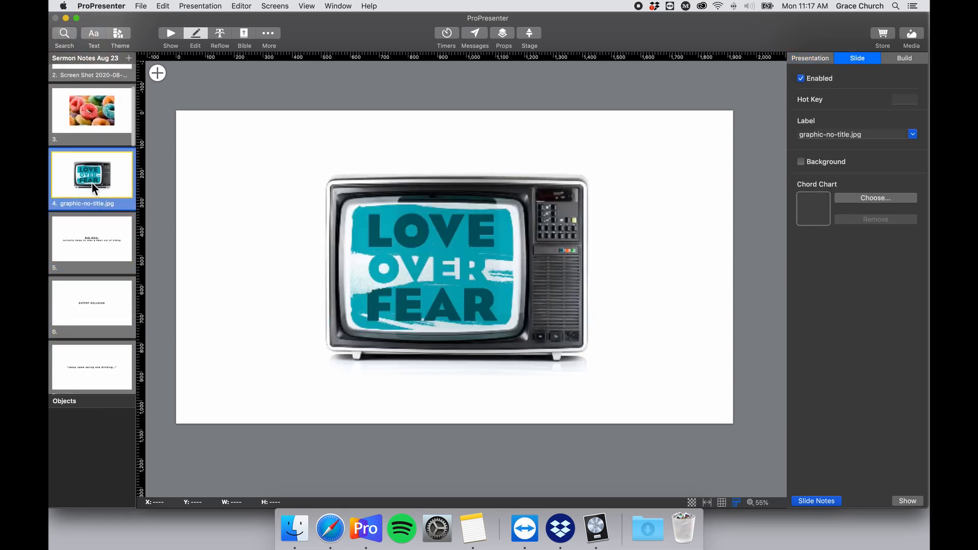
scroll(94, 178, up, 2)
click(97, 181)
scroll(100, 194, up, 2)
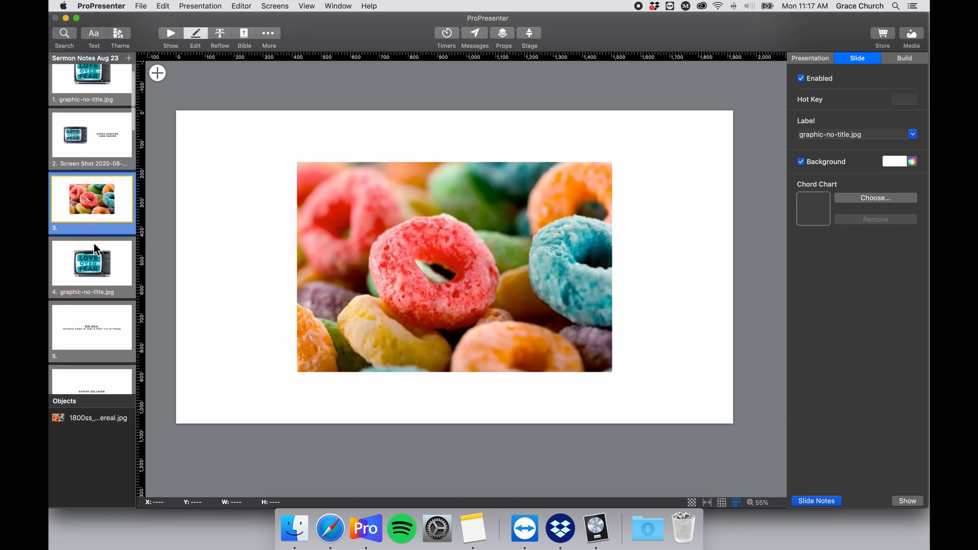
click(111, 248)
scroll(109, 244, down, 3)
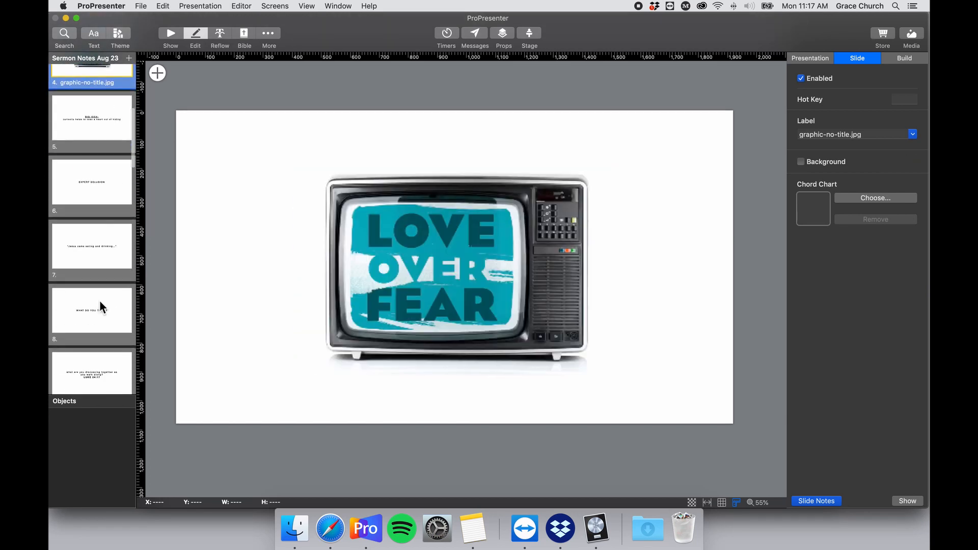
shift+click(100, 301)
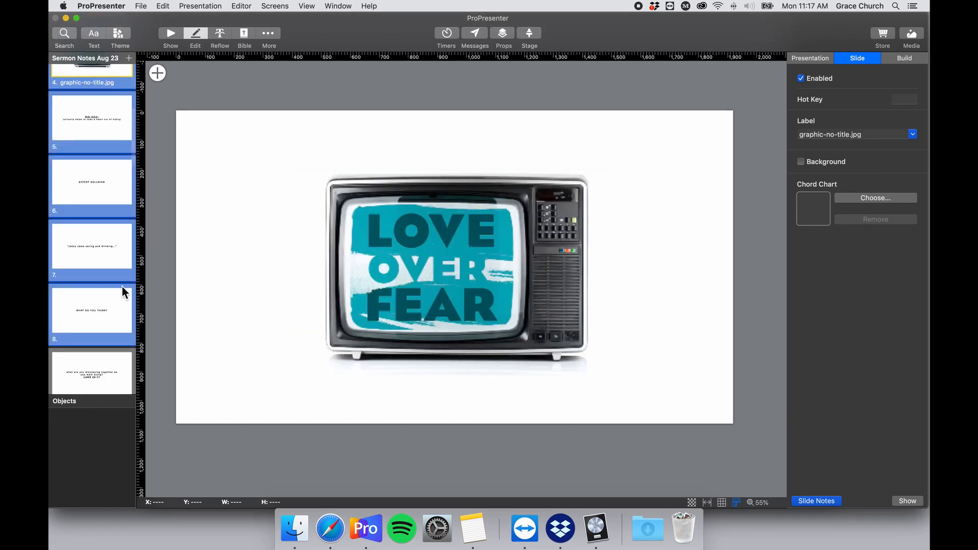
click(808, 162)
click(904, 163)
click(805, 231)
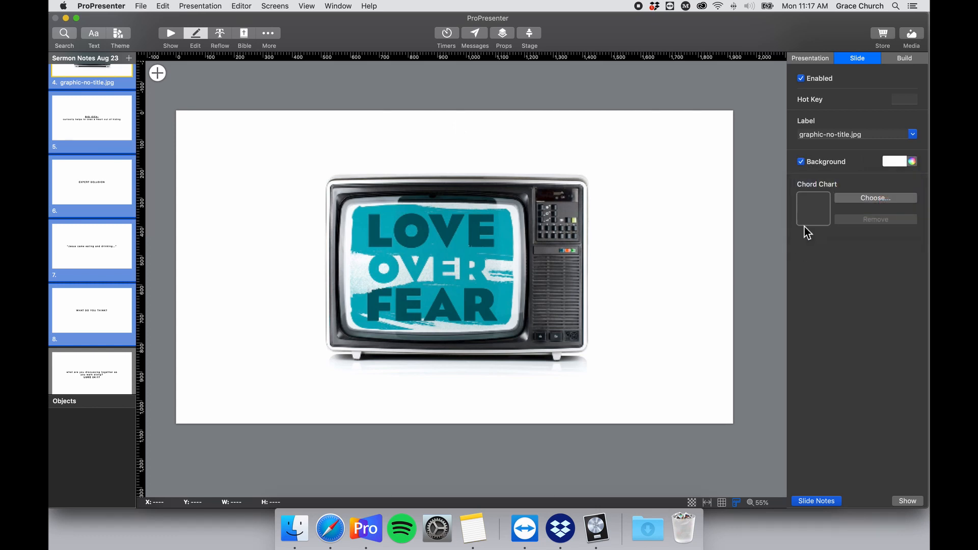
Compare slide 7 with EXPERT DELUSION and review the Presentation, Slide and Build settings.
click(108, 226)
click(75, 179)
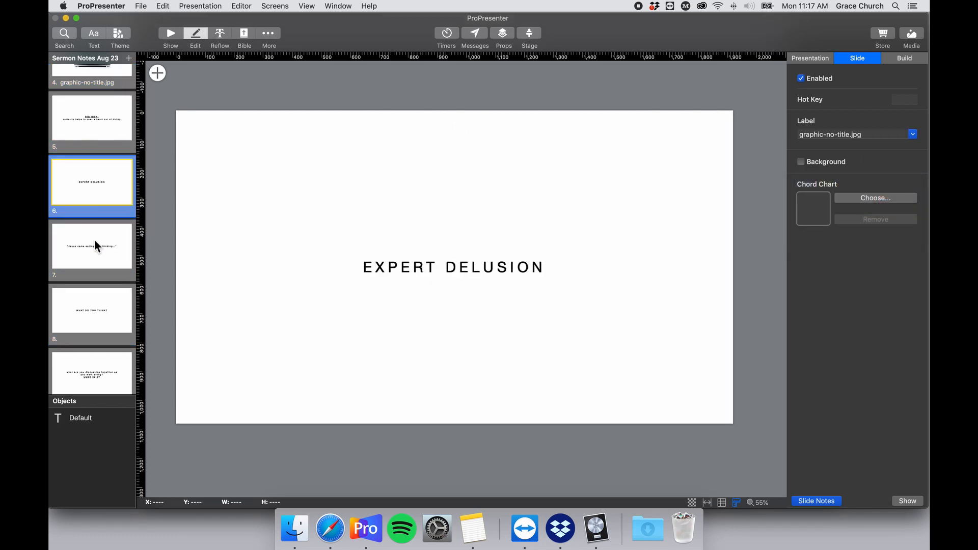
click(95, 246)
click(89, 189)
scroll(89, 189, up, 4)
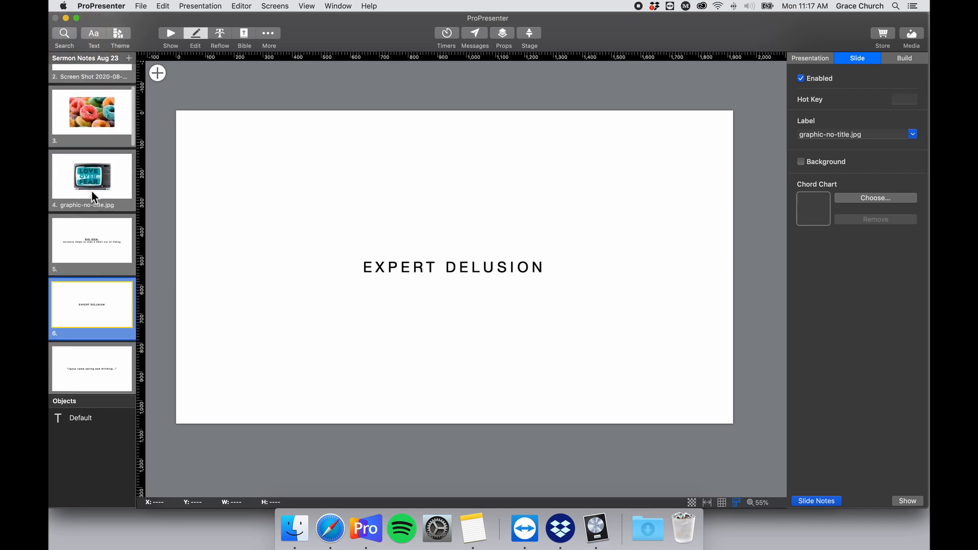
click(816, 56)
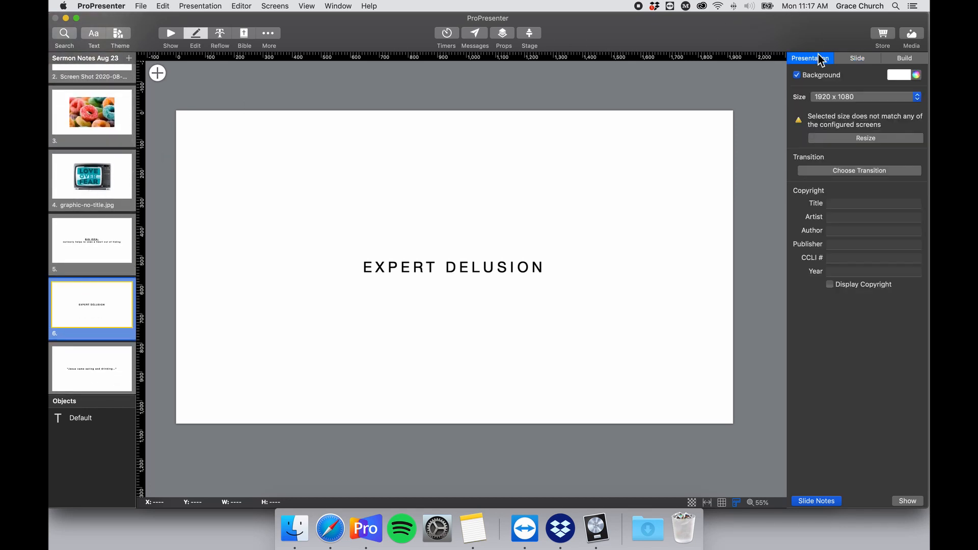
click(867, 58)
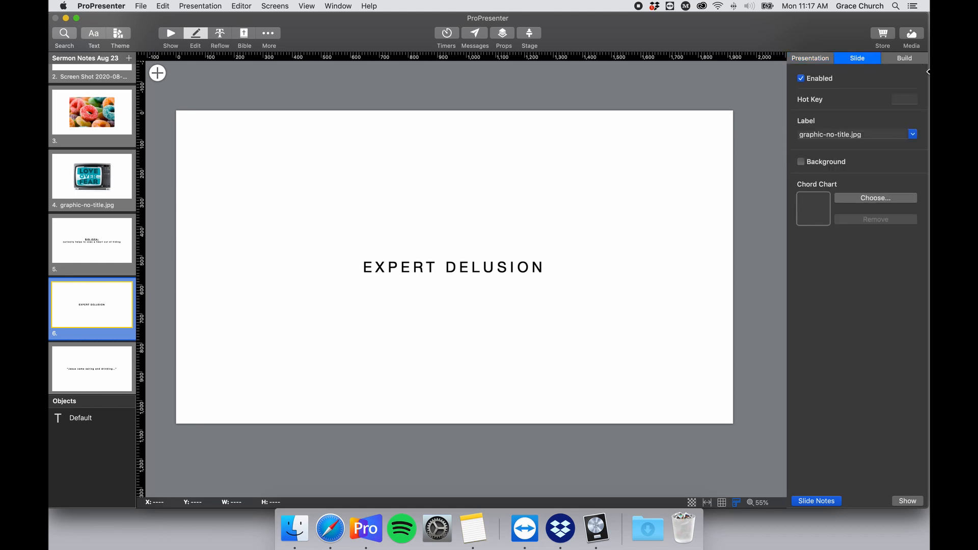
click(895, 59)
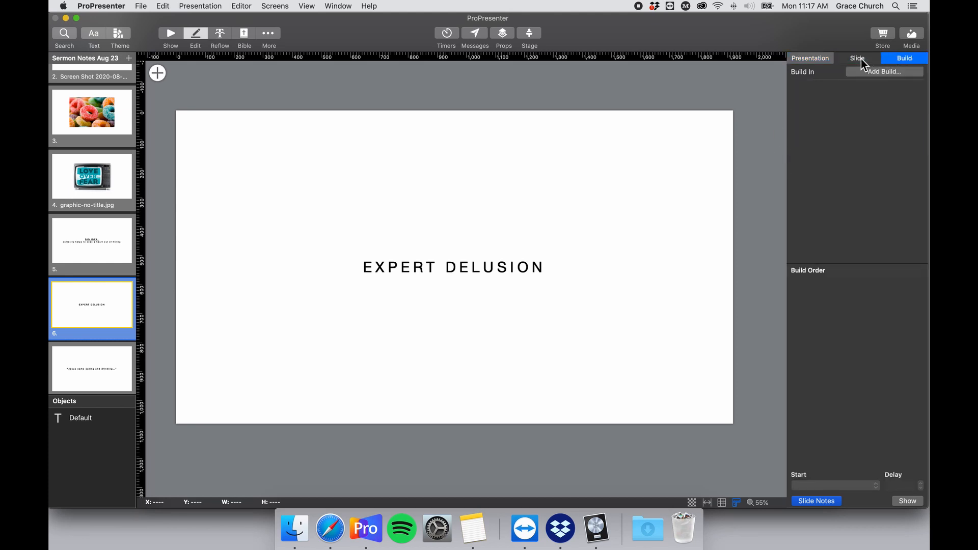
click(808, 58)
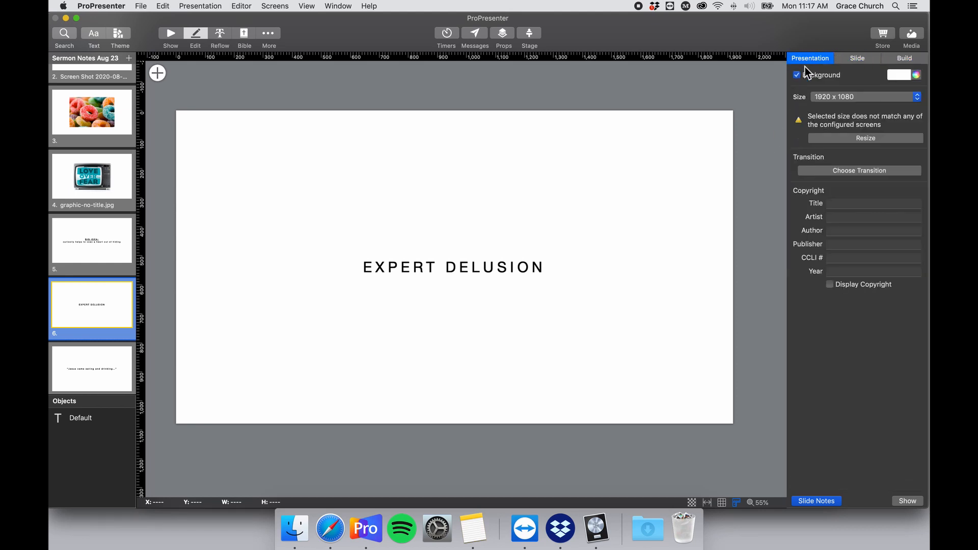
Compare the BIG IDEA, EXPERT DELUSION and TV graphic slides, ending on BIG IDEA.
click(106, 243)
click(96, 298)
click(861, 59)
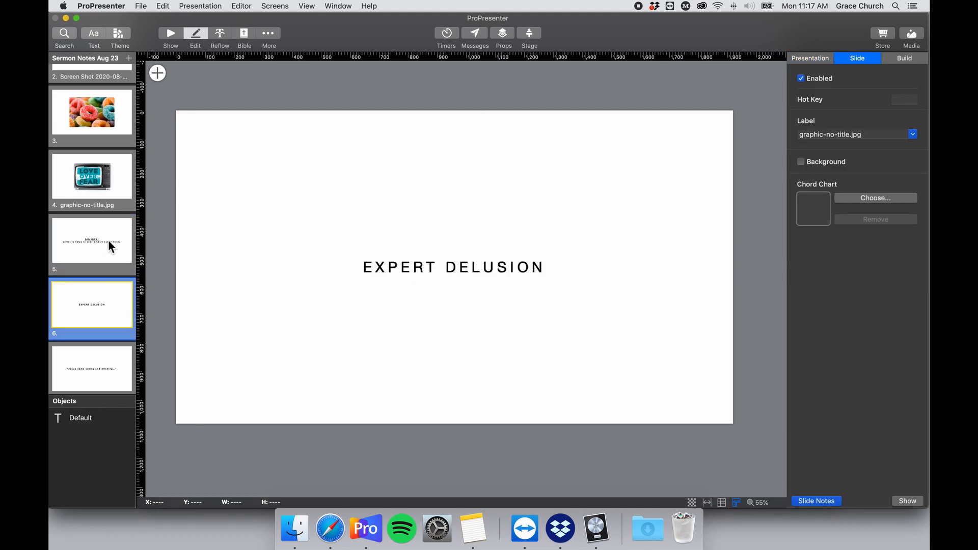
scroll(92, 240, down, 2)
click(61, 228)
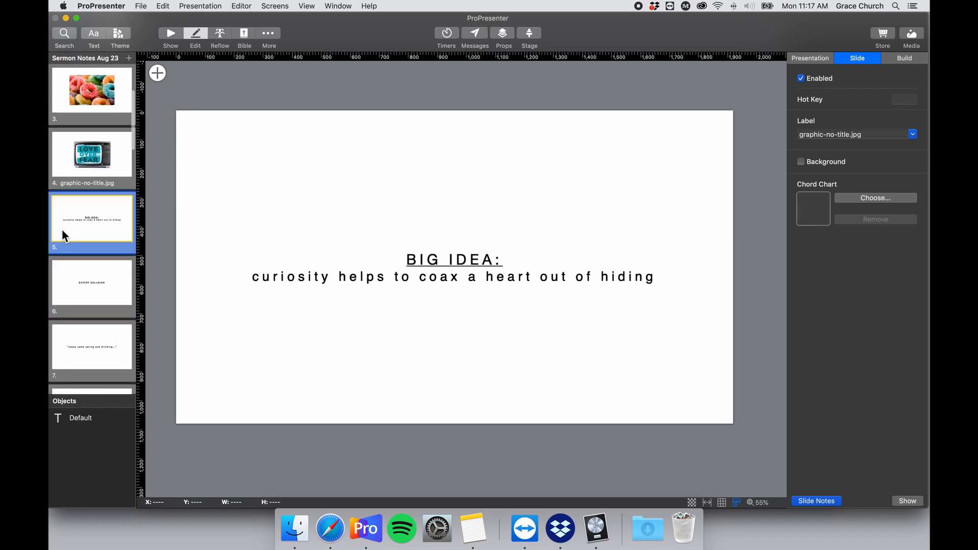
click(80, 290)
click(81, 173)
click(90, 226)
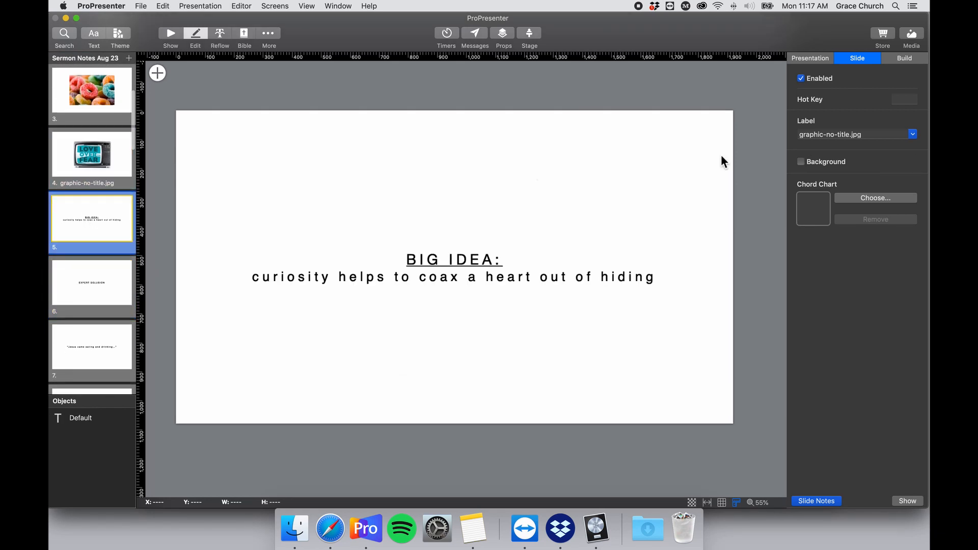
Enable a white background on BIG IDEA slide 5 and compare it with EXPERT DELUSION.
click(815, 161)
click(900, 162)
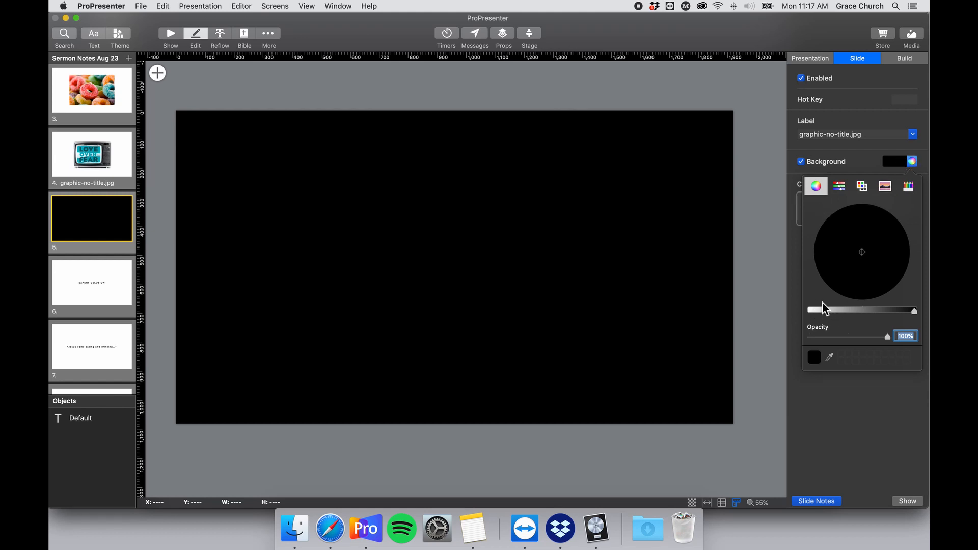
click(839, 187)
click(900, 161)
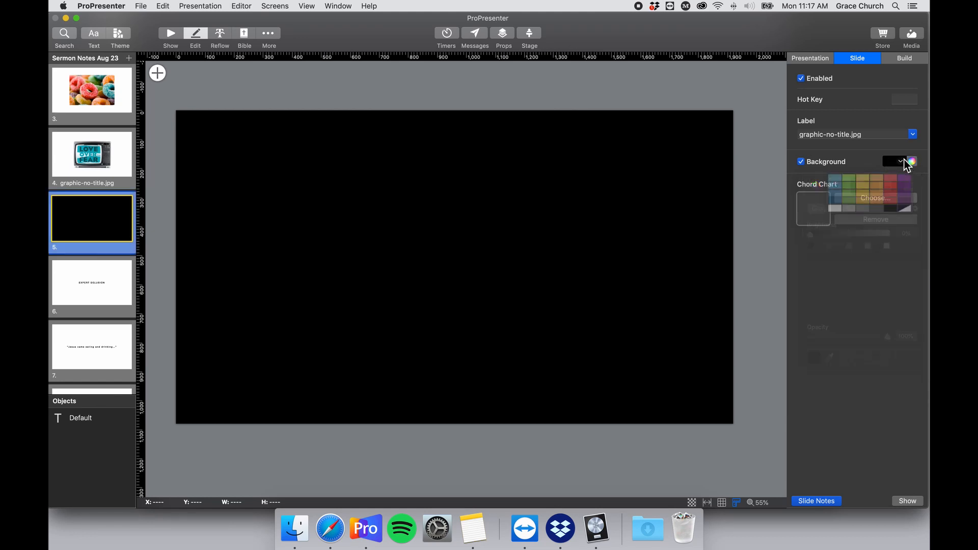
click(802, 224)
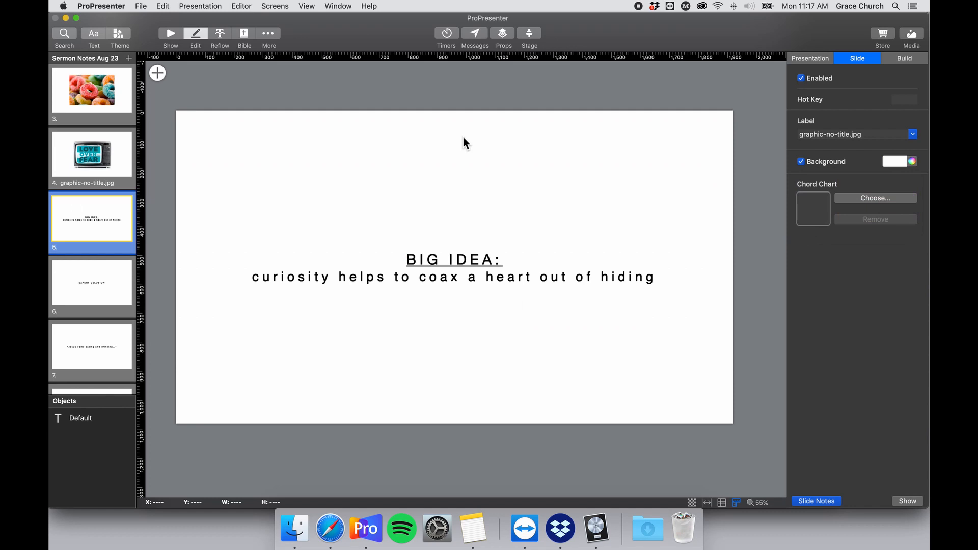
click(98, 270)
click(99, 227)
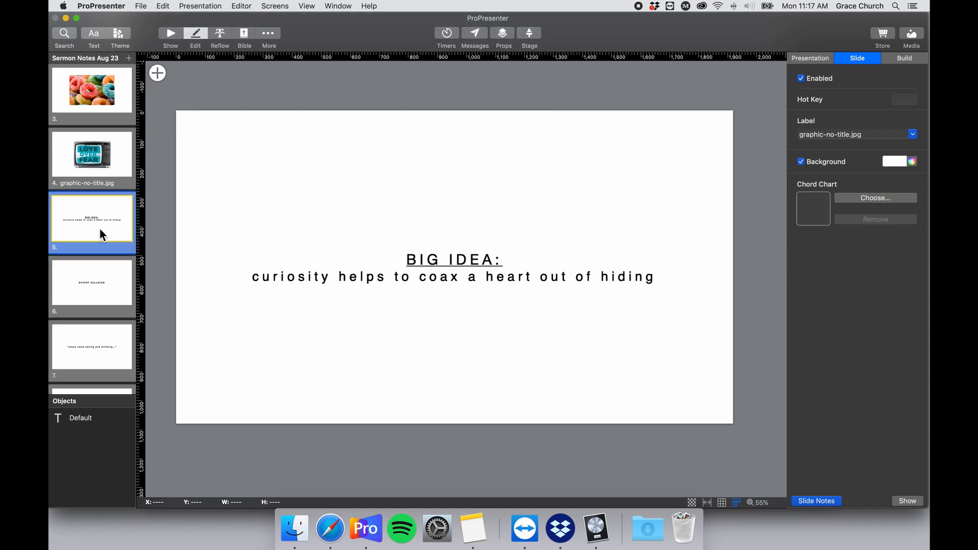
click(174, 33)
Send slides live from slide 2 through WHAT DO YOU THINK, ending on castle slide 16.
click(524, 127)
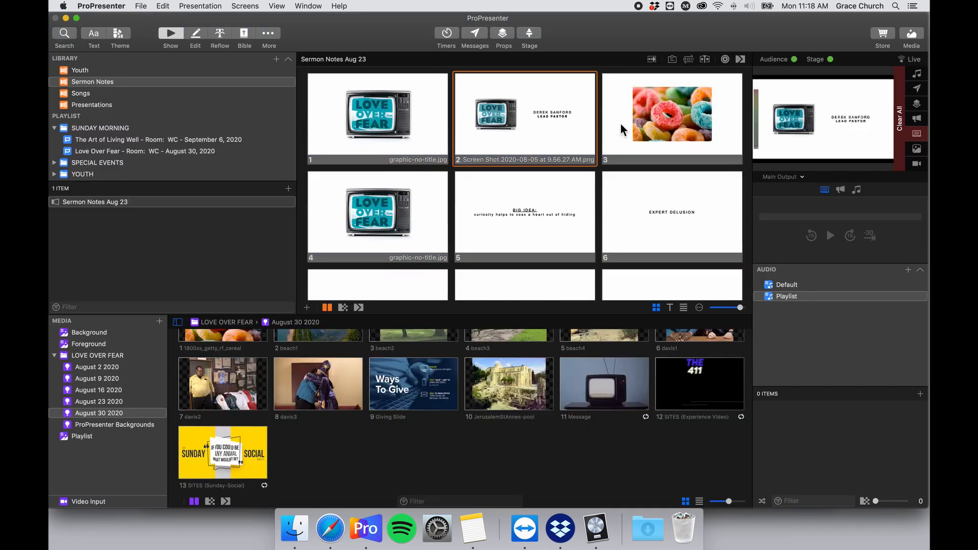
click(647, 124)
key(Right)
click(544, 151)
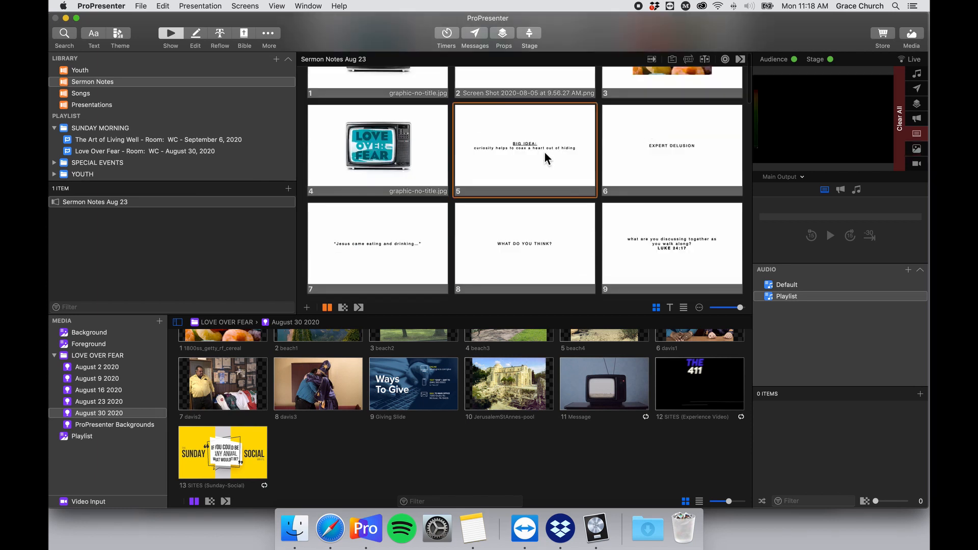
key(Right)
click(439, 180)
click(500, 237)
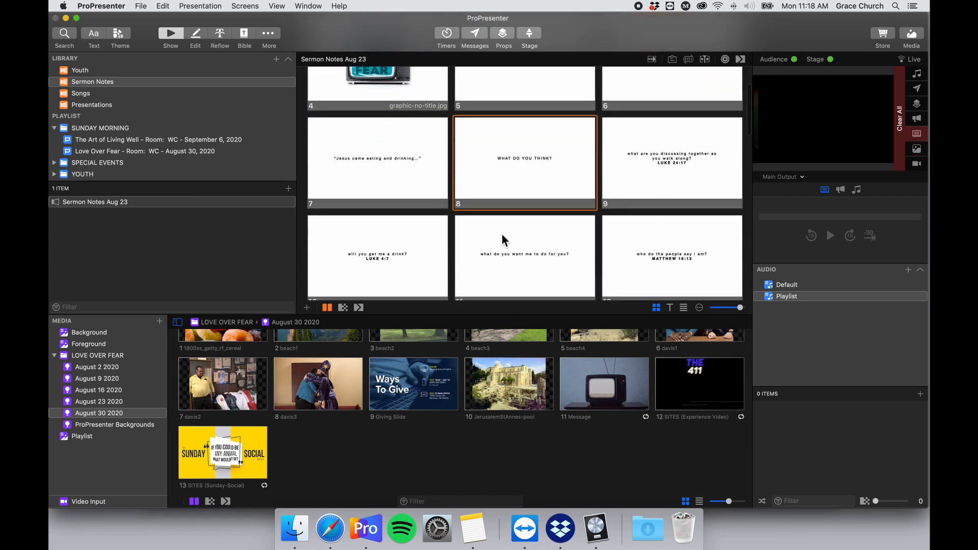
scroll(501, 233, down, 3)
click(627, 152)
click(646, 199)
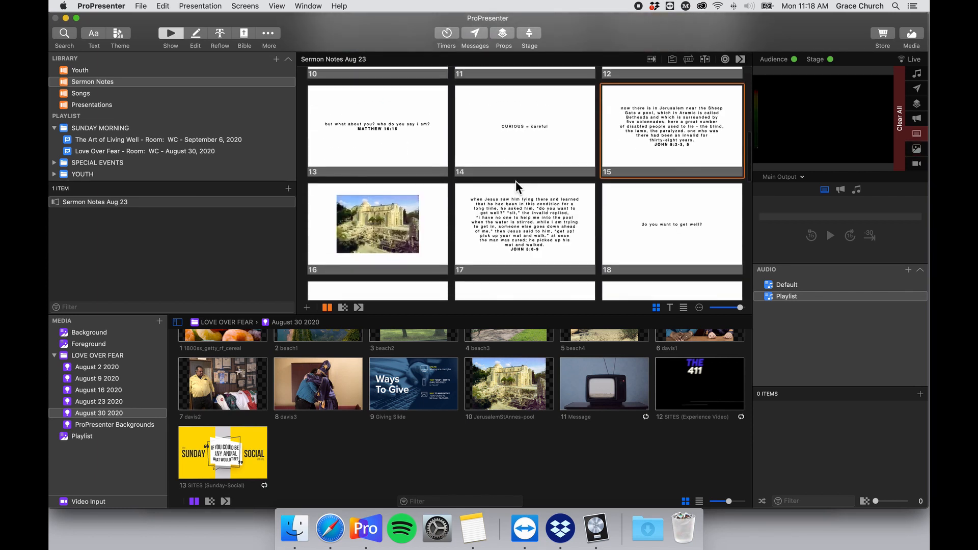
click(409, 207)
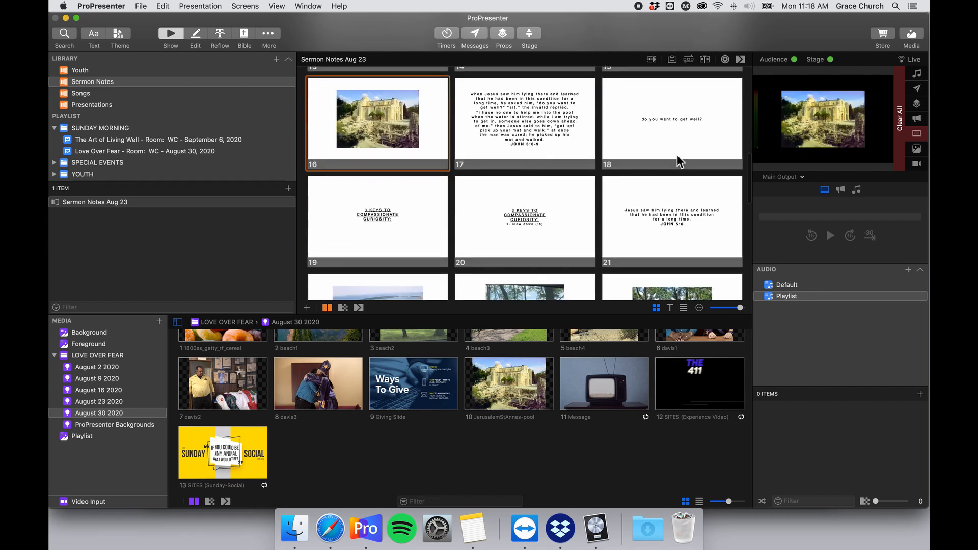
Scroll through the whole deck to check the white backgrounds.
scroll(514, 158, down, 6)
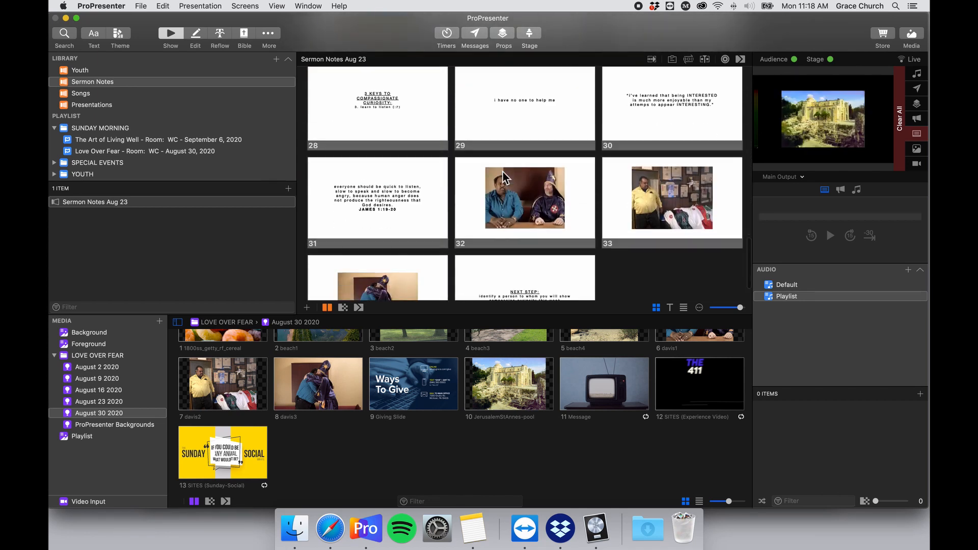
scroll(502, 172, up, 8)
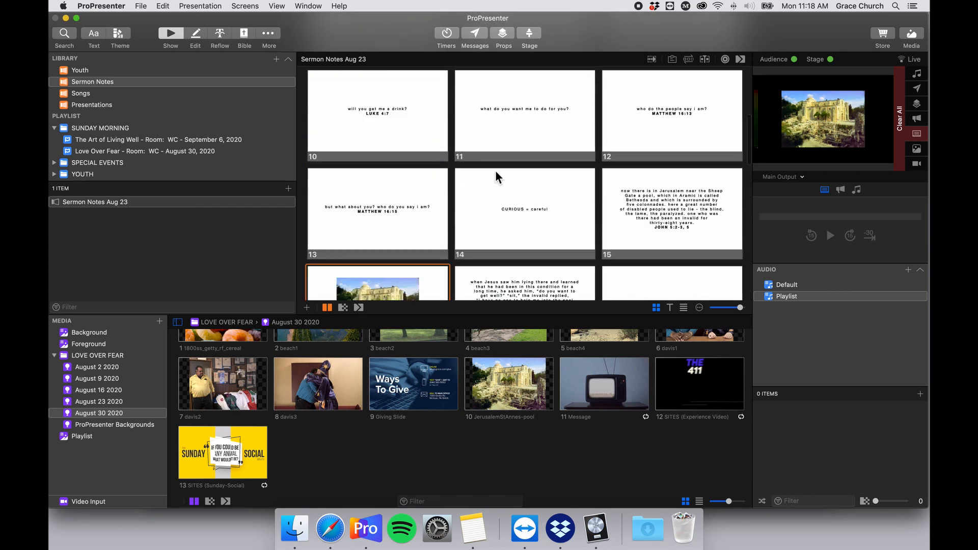
scroll(496, 170, up, 5)
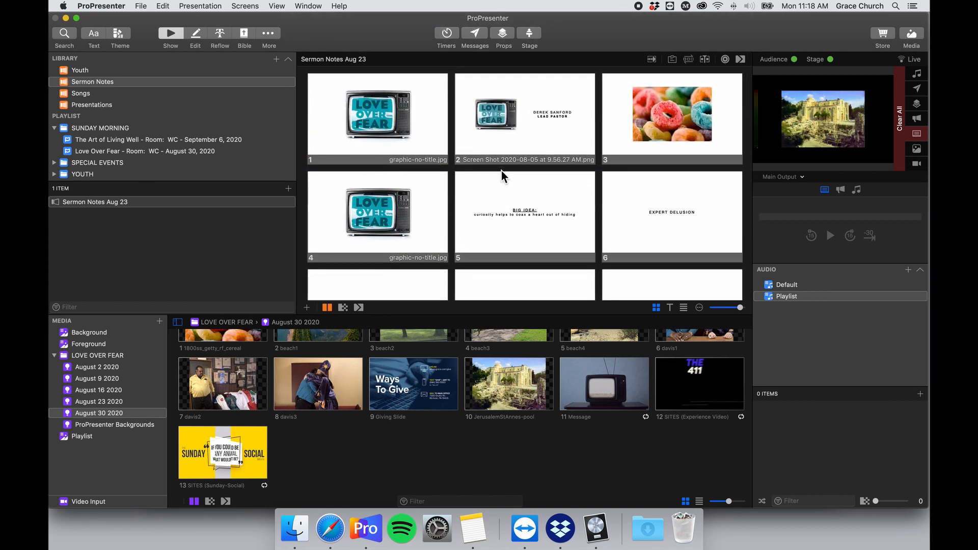
scroll(509, 173, down, 5)
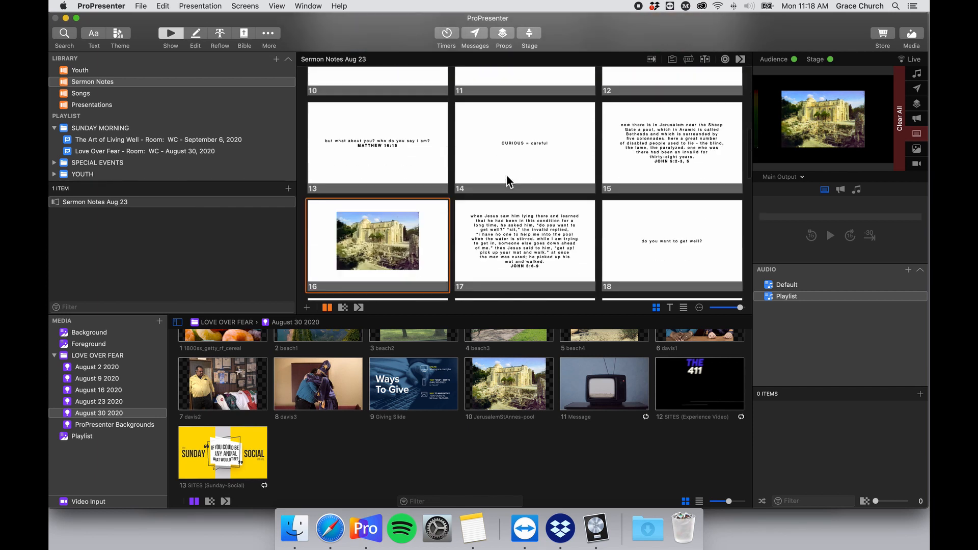
scroll(506, 178, up, 8)
scroll(478, 172, down, 10)
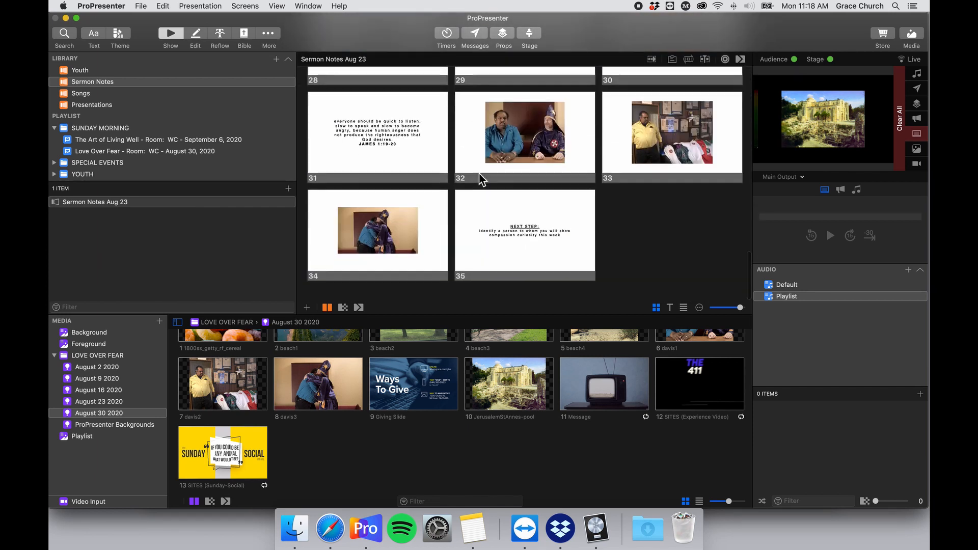
scroll(441, 386, up, 2)
scroll(441, 386, up, 2)
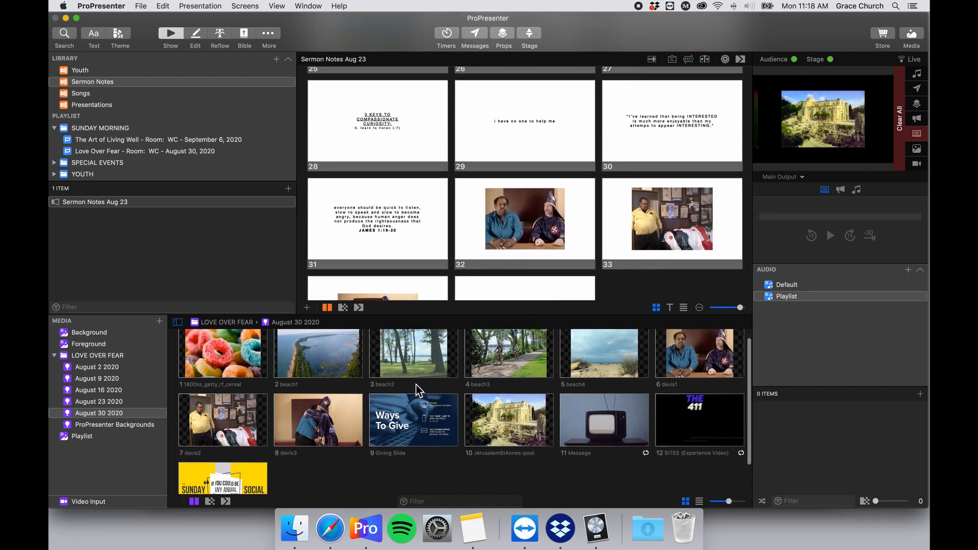
scroll(531, 236, down, 3)
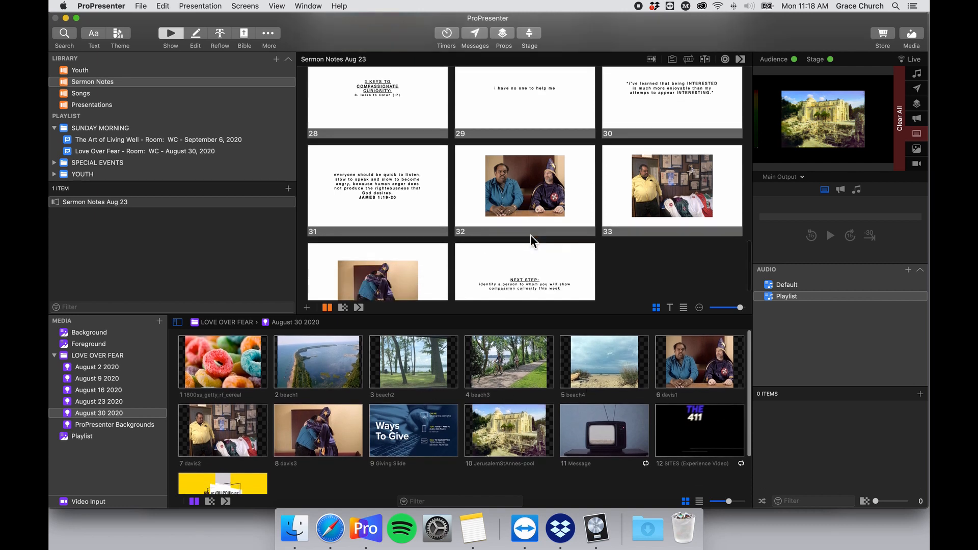